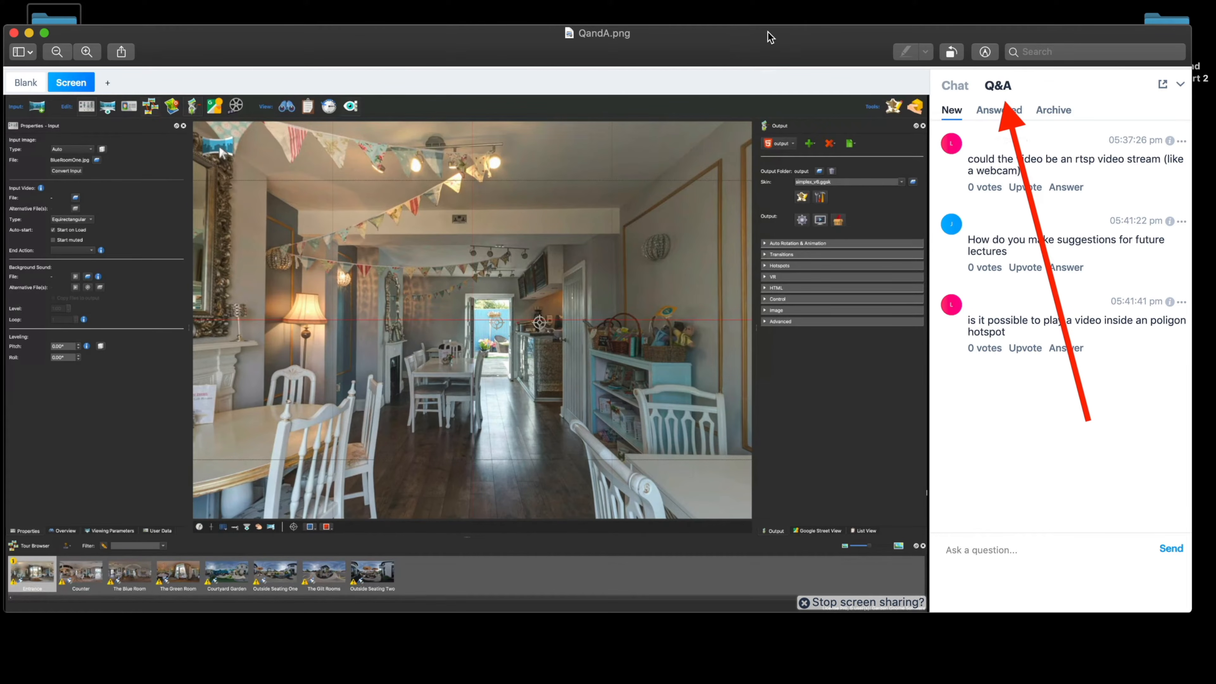
- Close the QandA.png image and open the project_part2.p2vr project
click(14, 33)
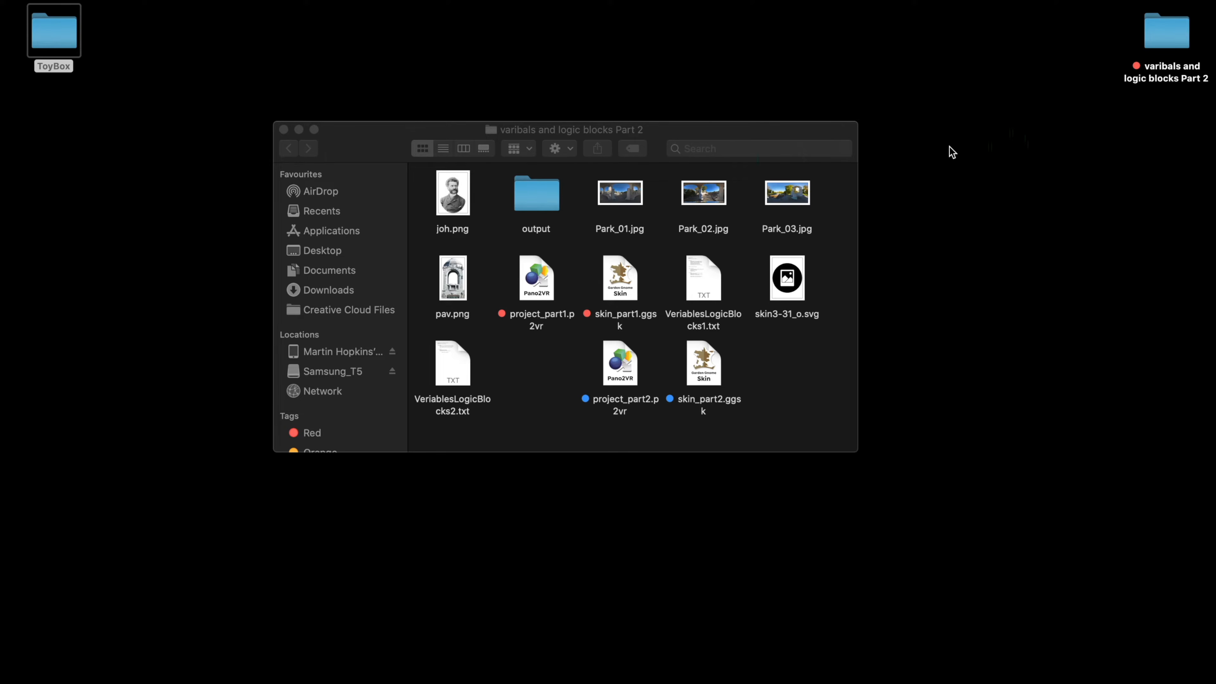
key(g)
key(d)
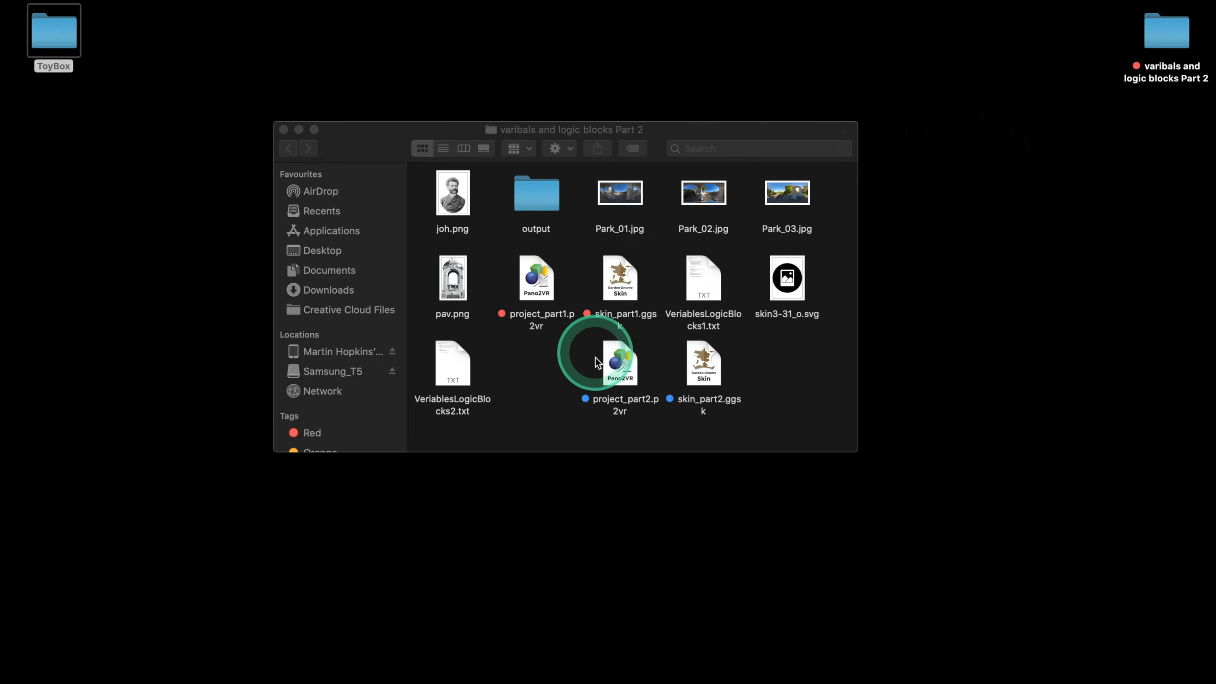
double_click(623, 366)
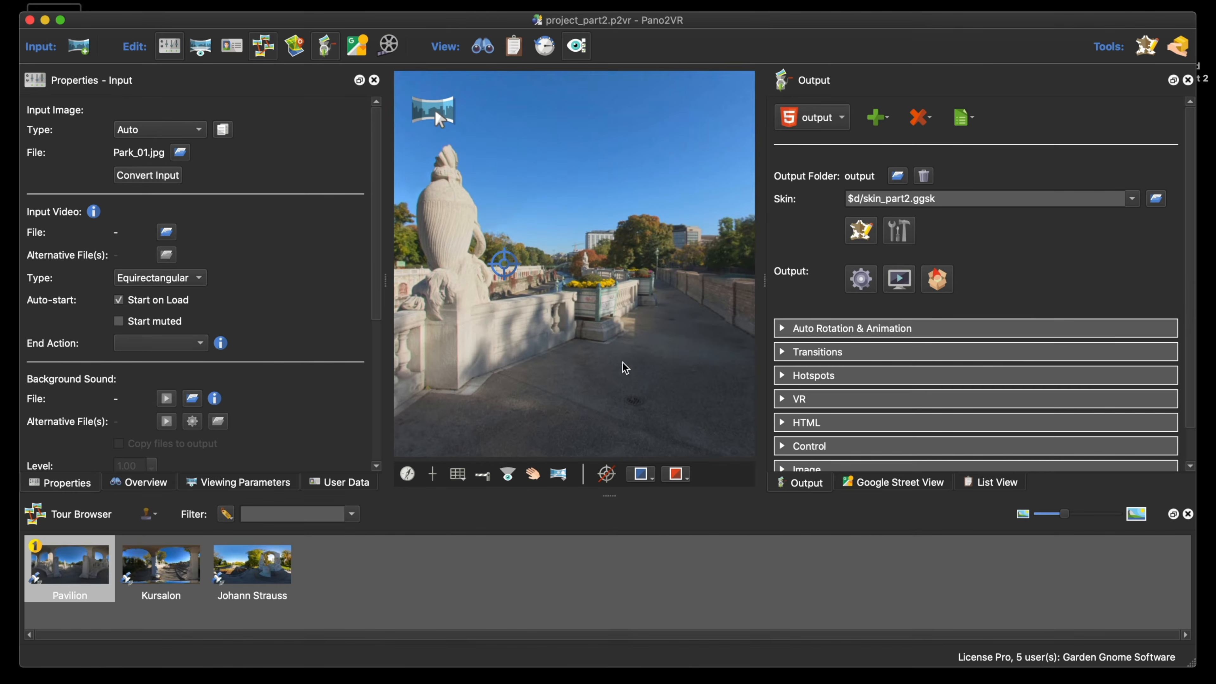
- Preview the tour in the browser, look around the Pavilion panorama, show and hide the popup image, and close the preview
click(899, 278)
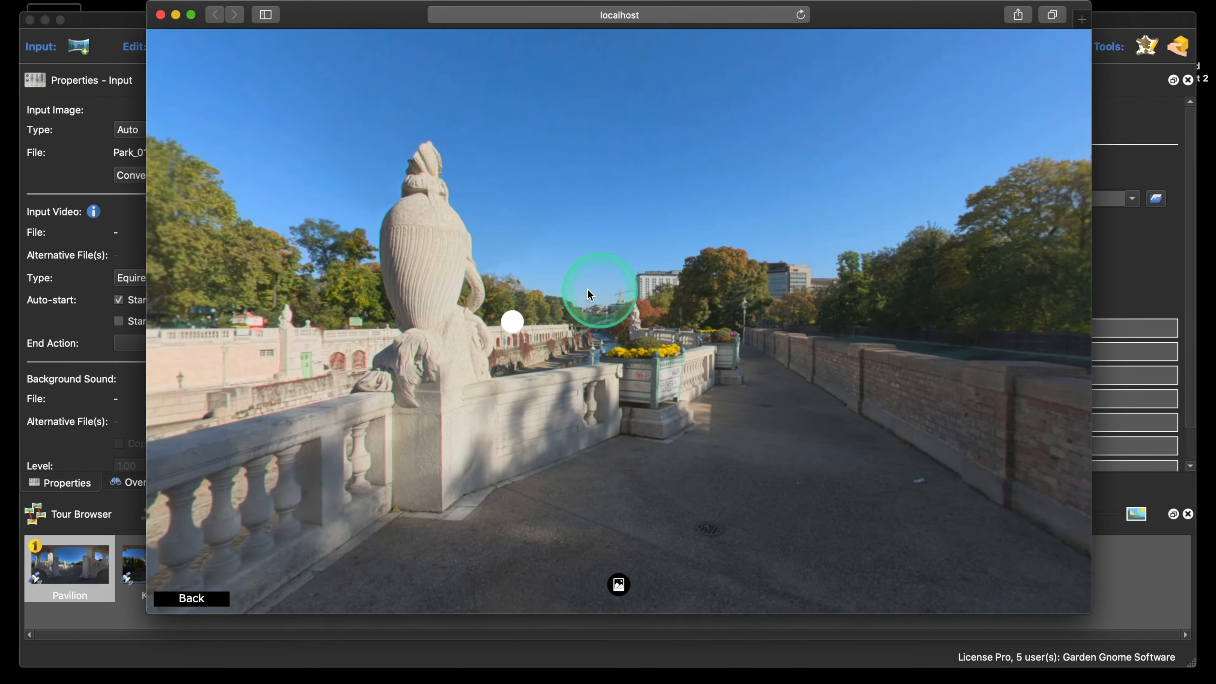
drag(602, 283, 739, 302)
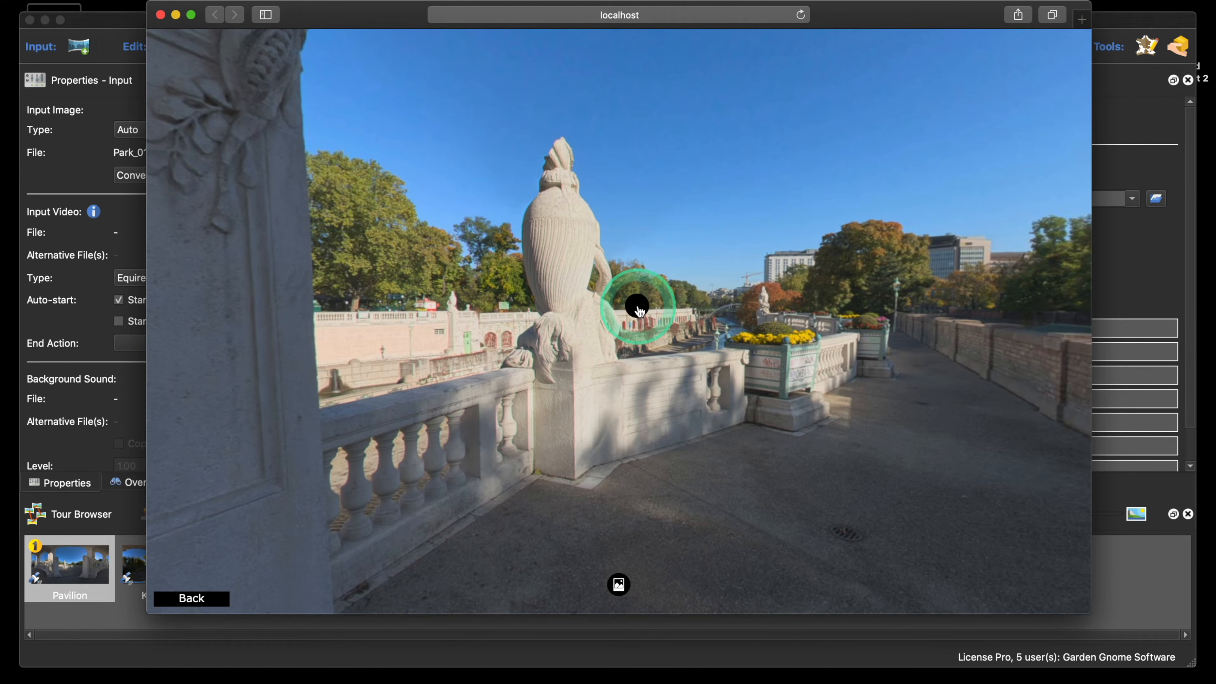
click(618, 585)
drag(516, 429, 728, 437)
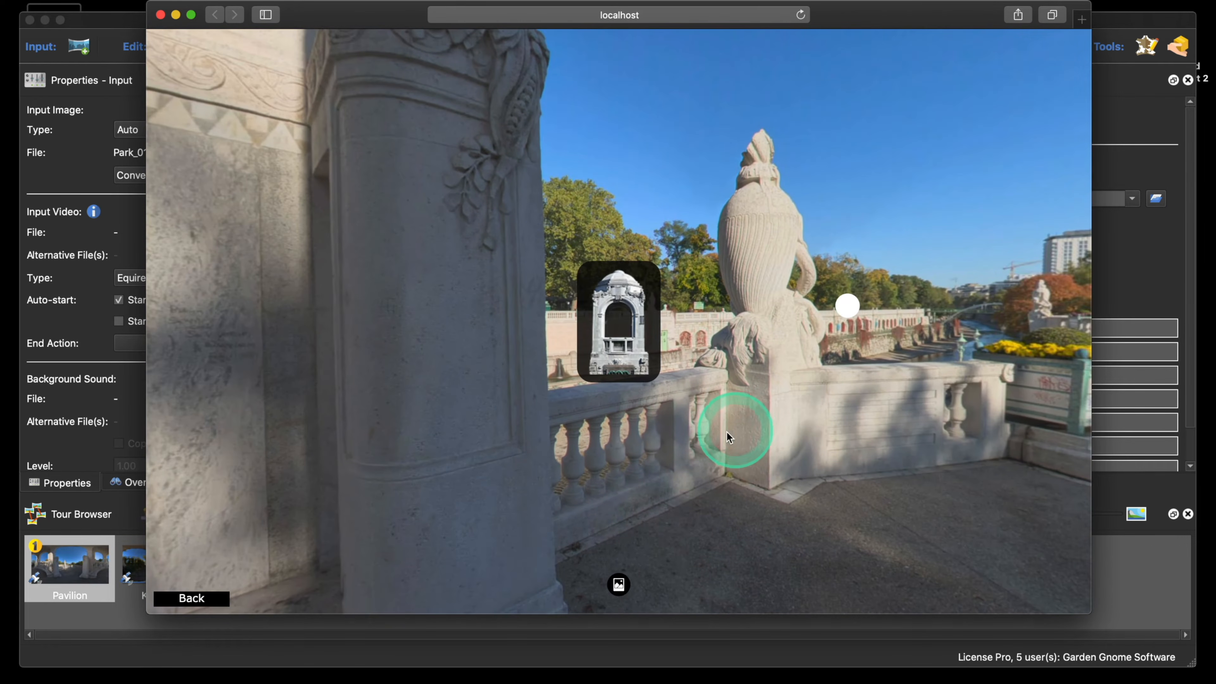
click(619, 584)
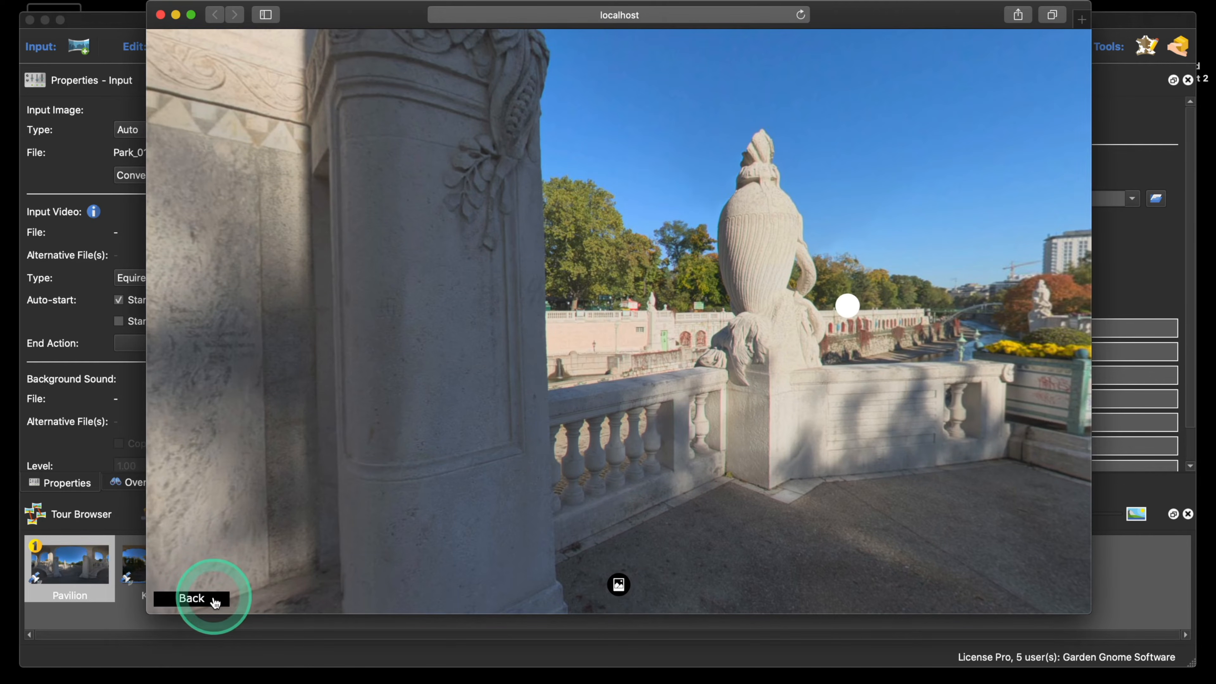
drag(240, 550, 263, 534)
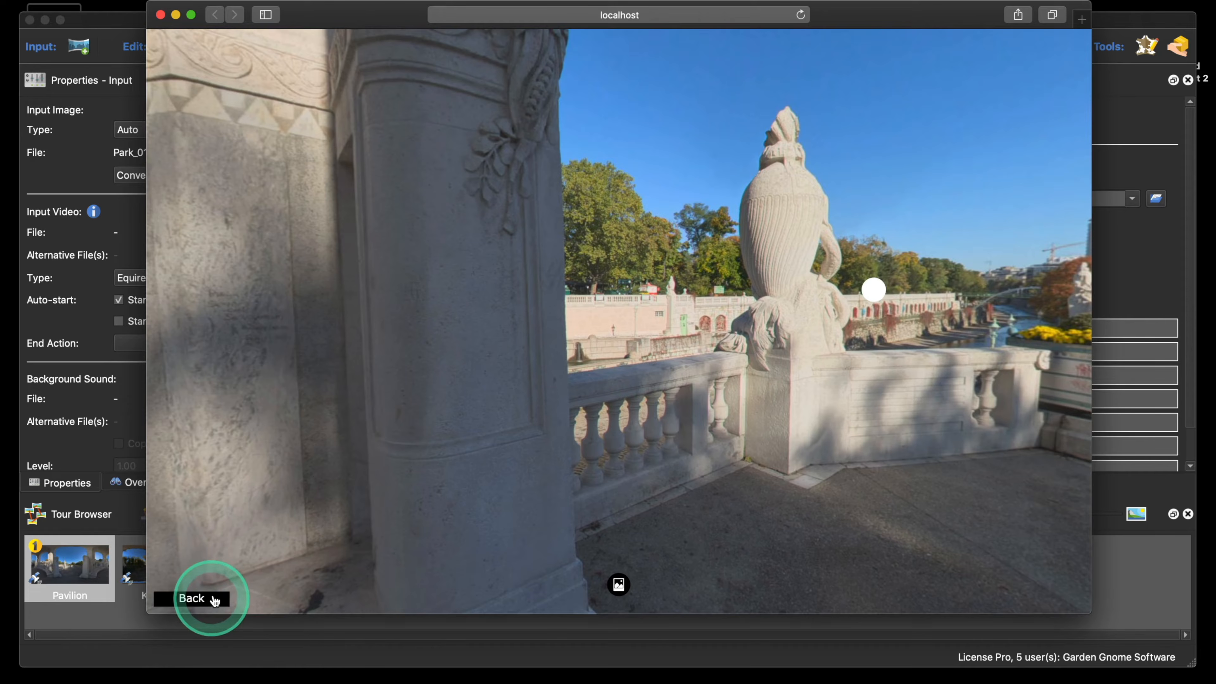
click(161, 16)
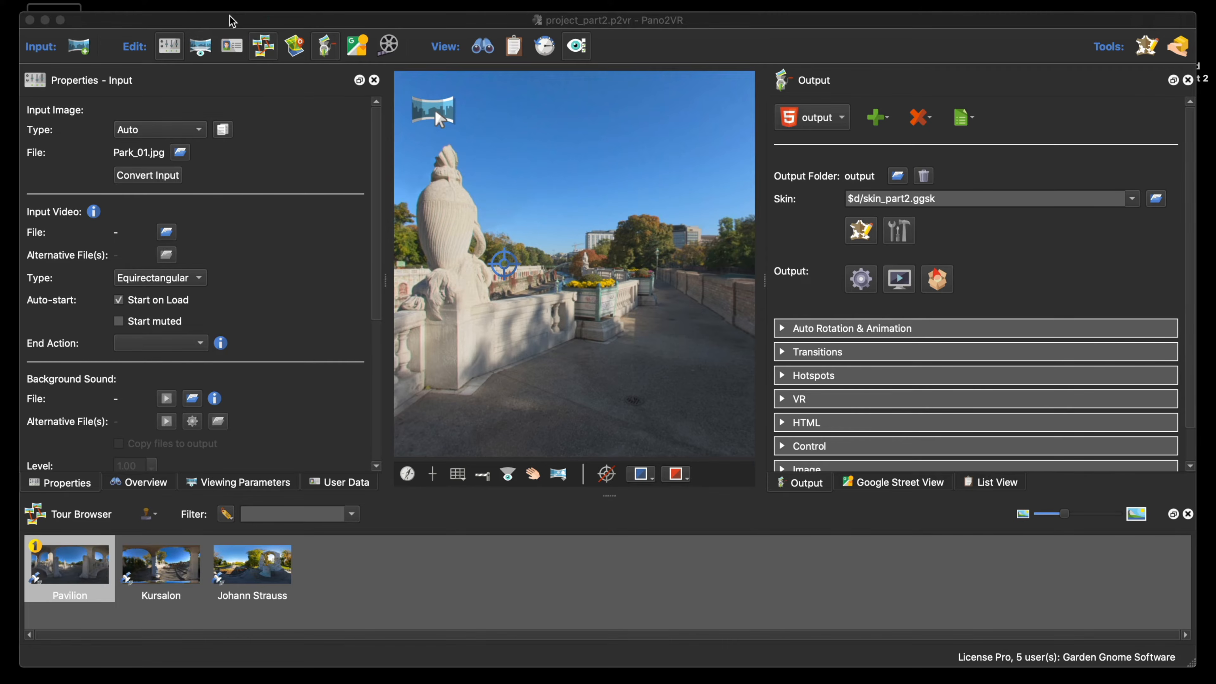
- Open the skin_part2.ggsk skin, review its variables table, and close the skin again
click(862, 235)
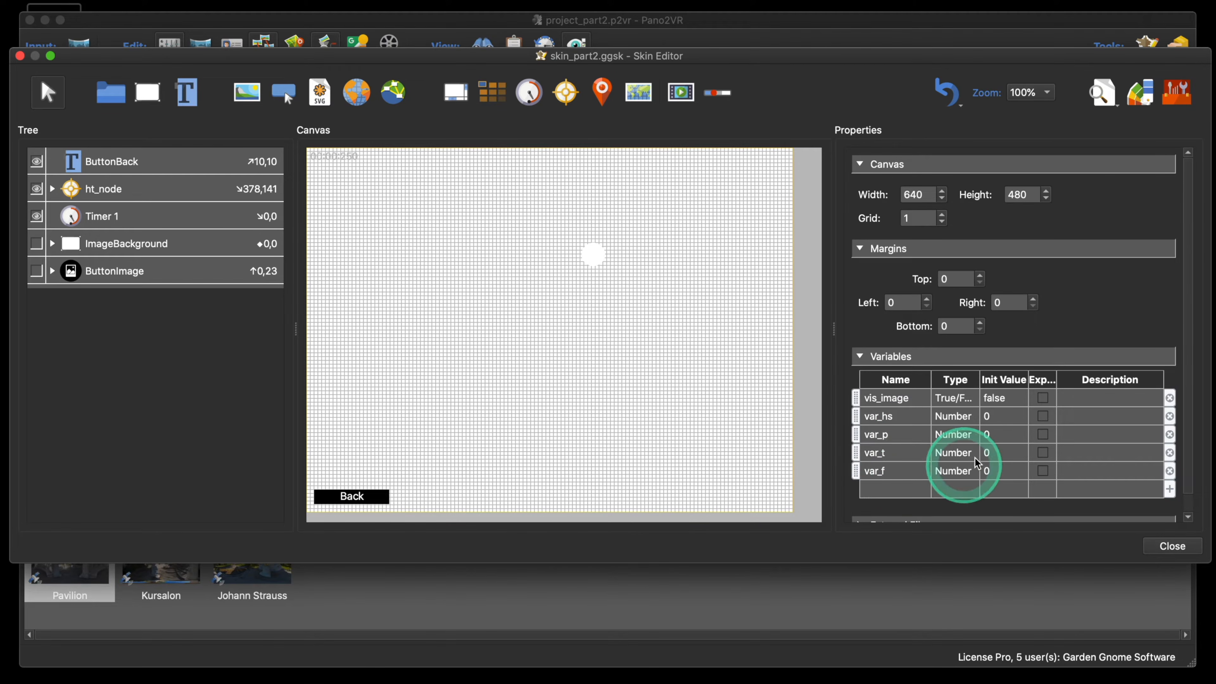
click(908, 458)
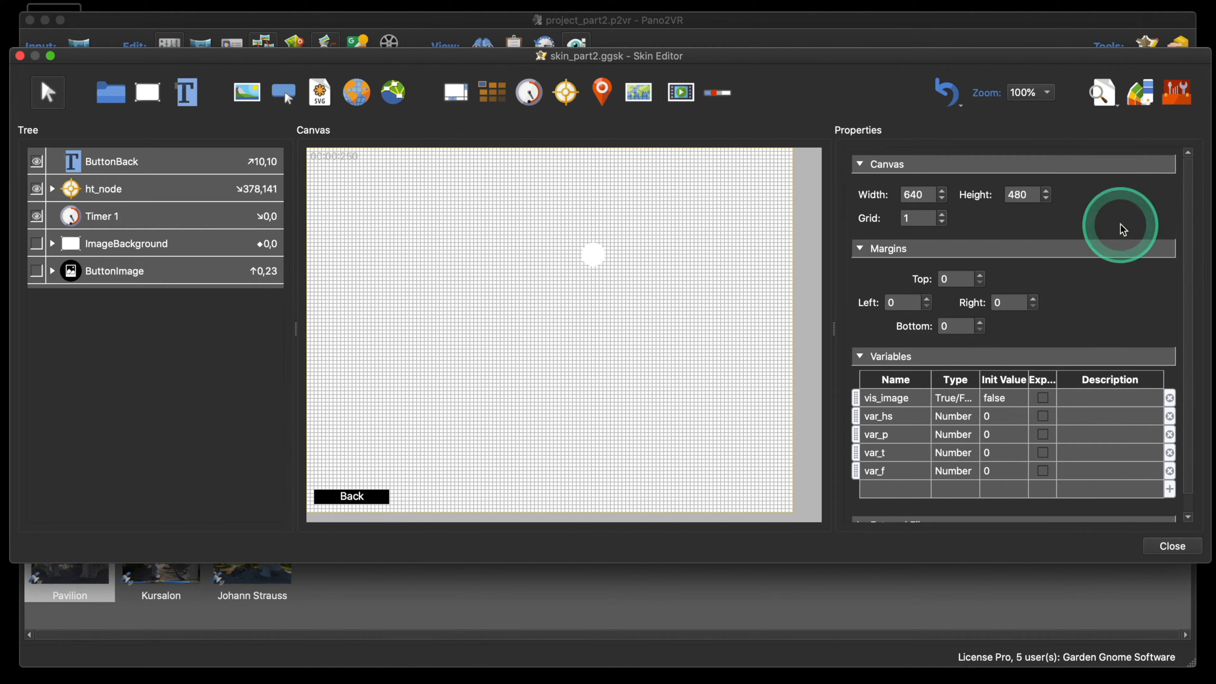
click(1170, 547)
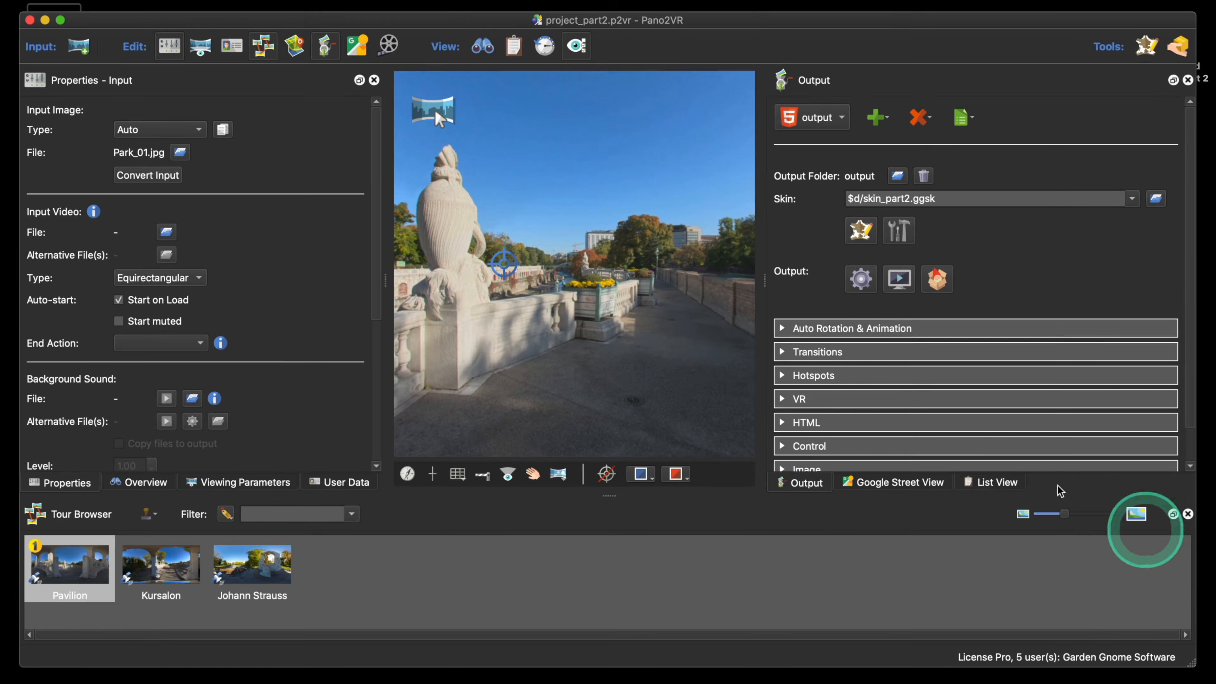
- Open the tour output, turn the Pavilion view down towards the bench, and follow the hotspot to the Johann Strauss panorama
click(860, 283)
click(704, 357)
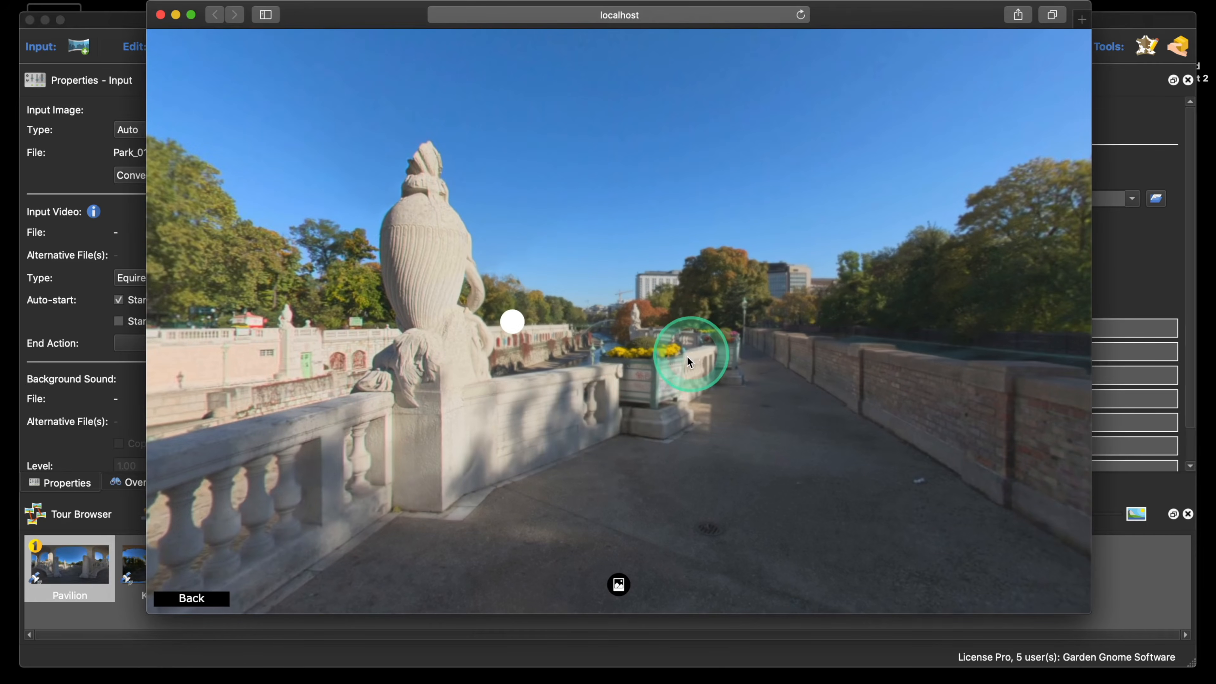
drag(578, 413, 870, 244)
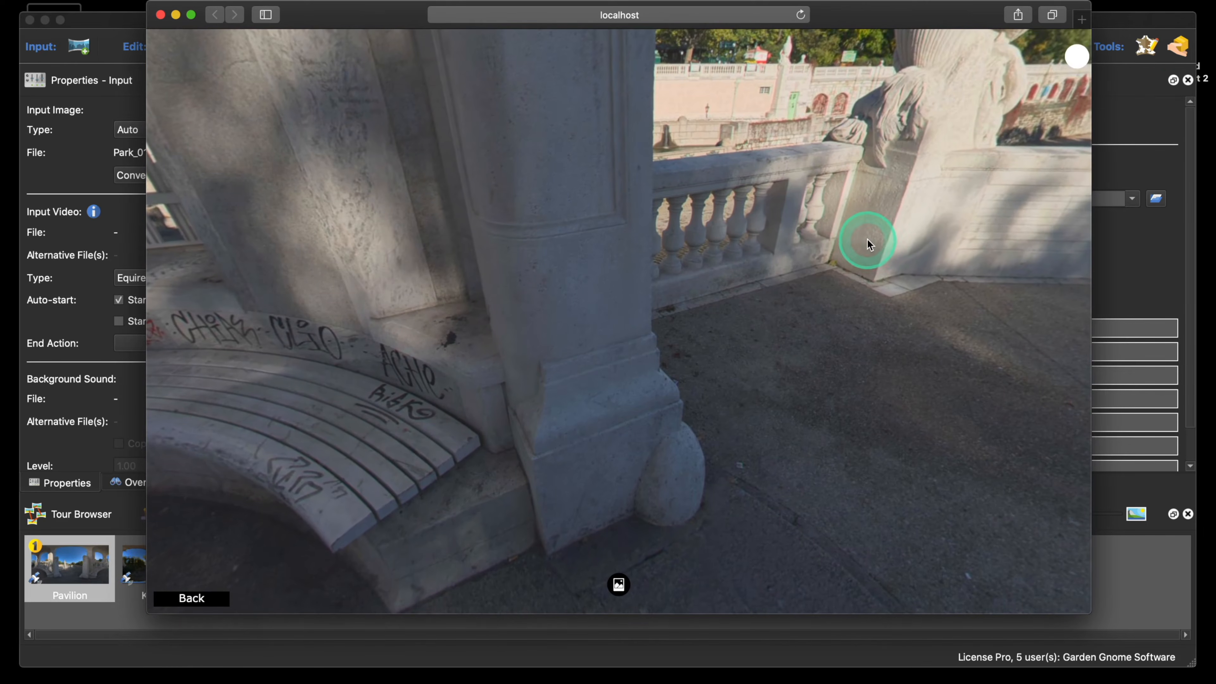
drag(1018, 114, 1002, 115)
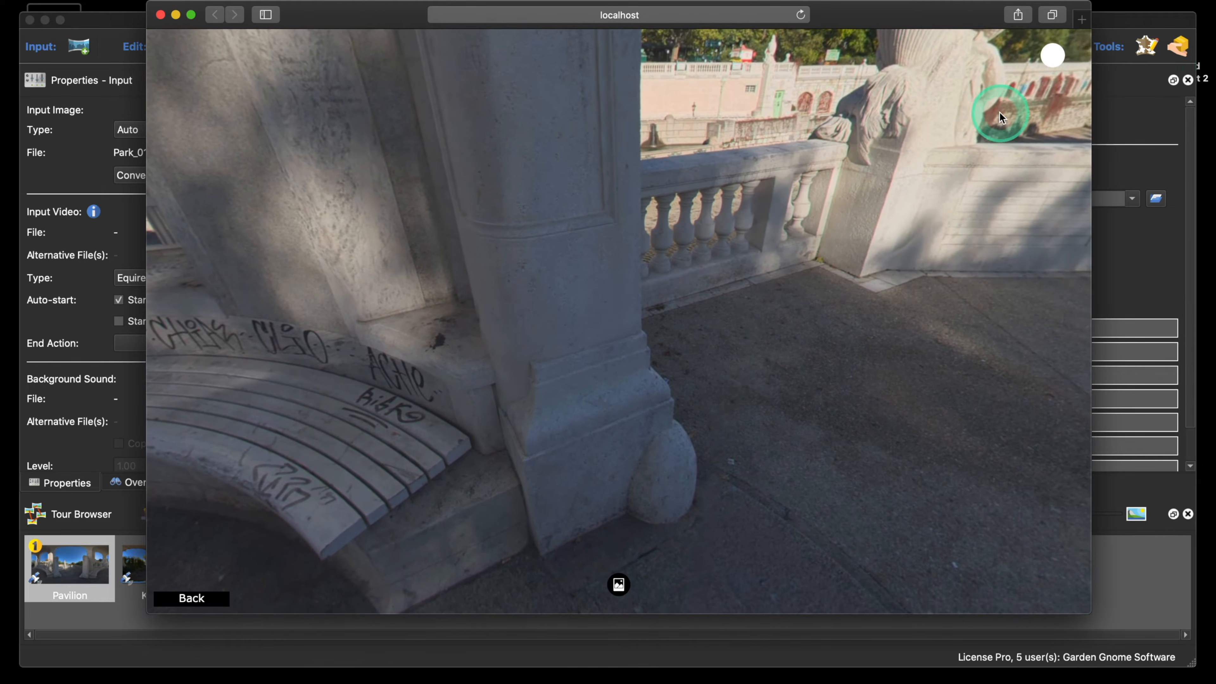
click(1056, 60)
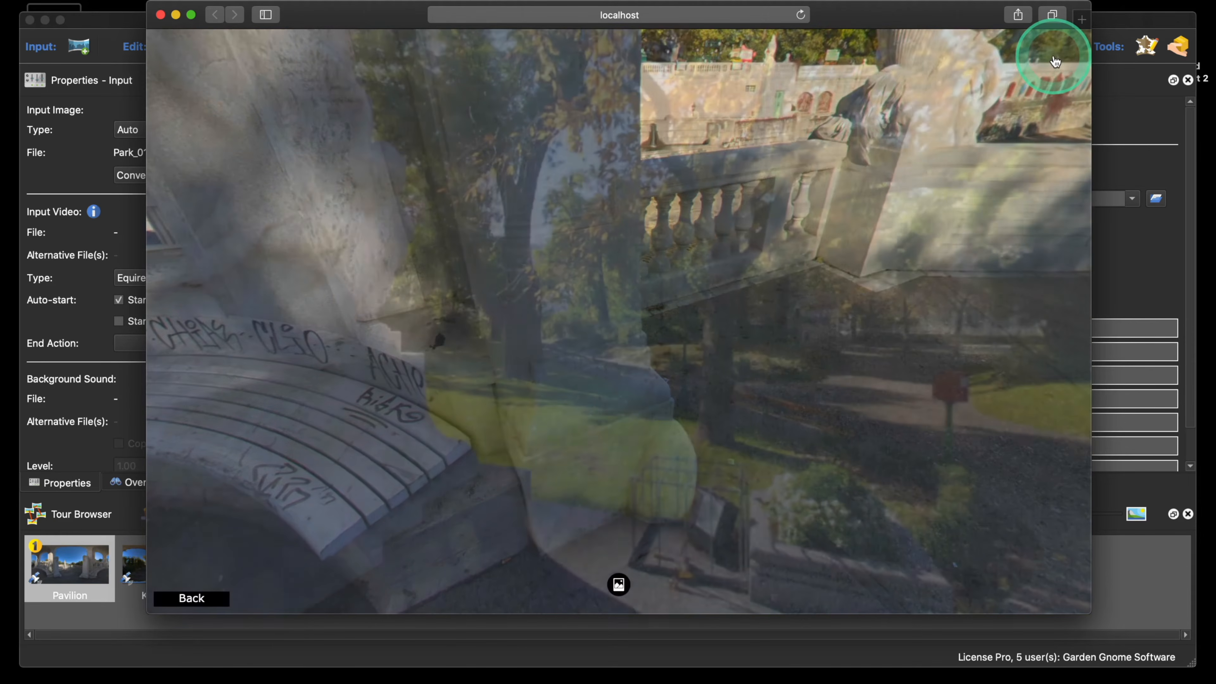
drag(665, 353, 904, 484)
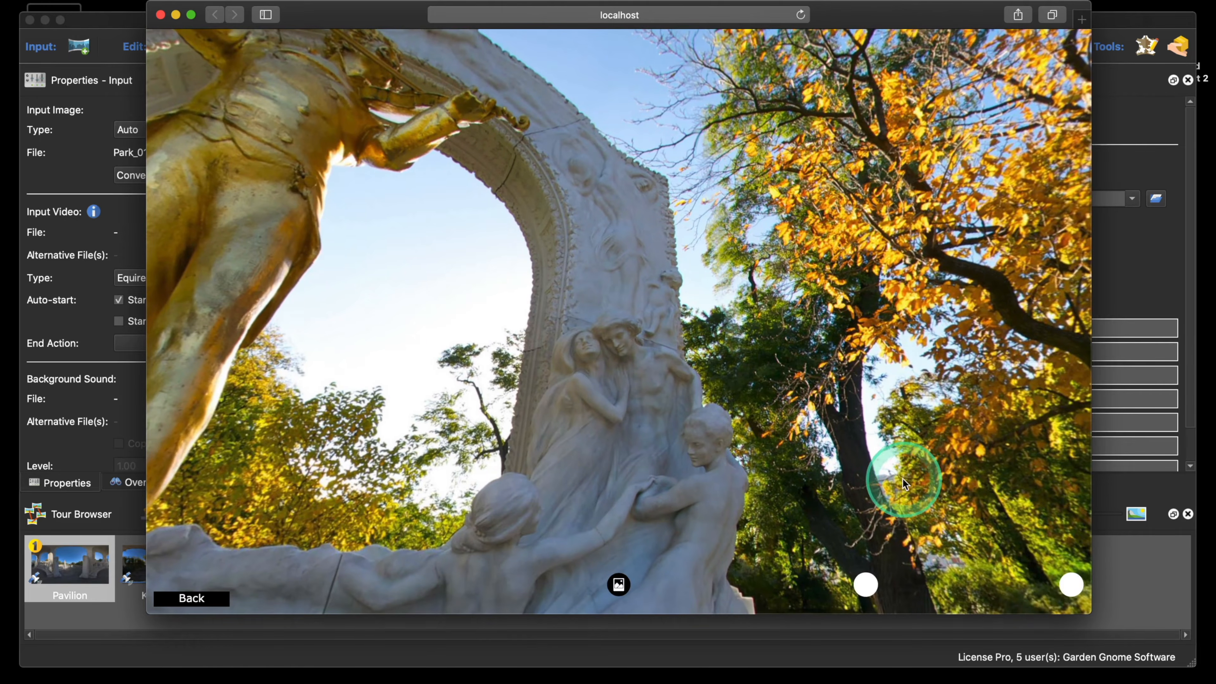
- Test the Back button twice to switch between the two last visited panoramas, and close the browser preview
click(212, 599)
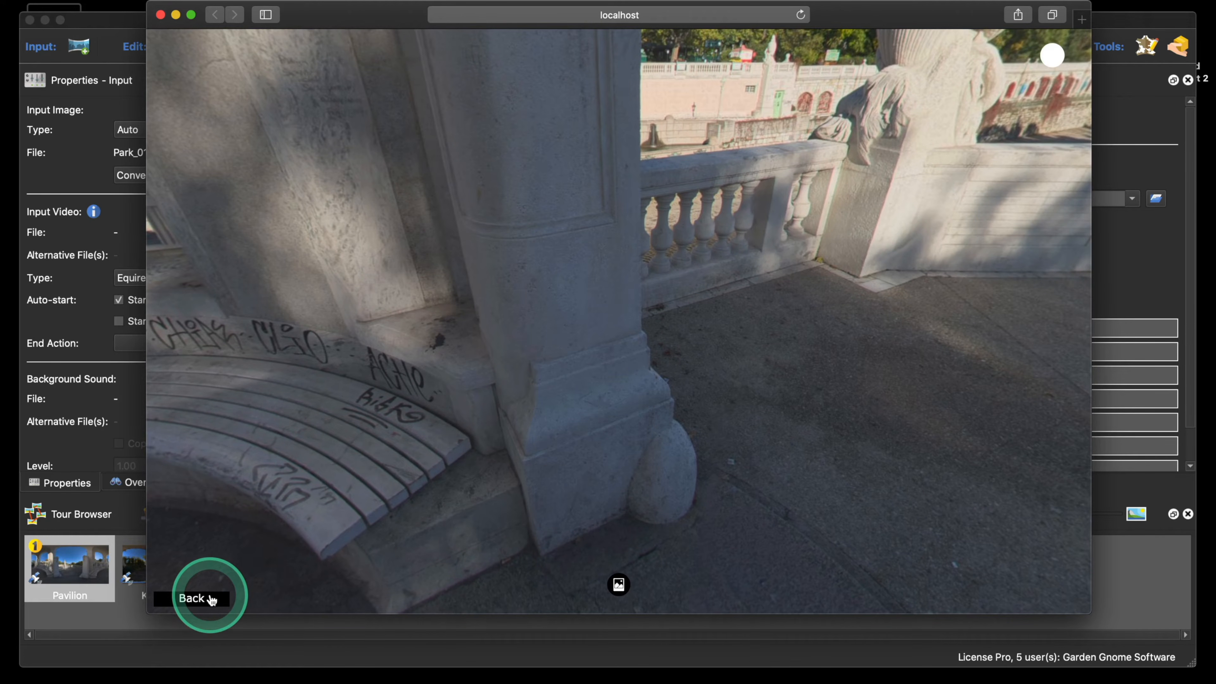
click(212, 599)
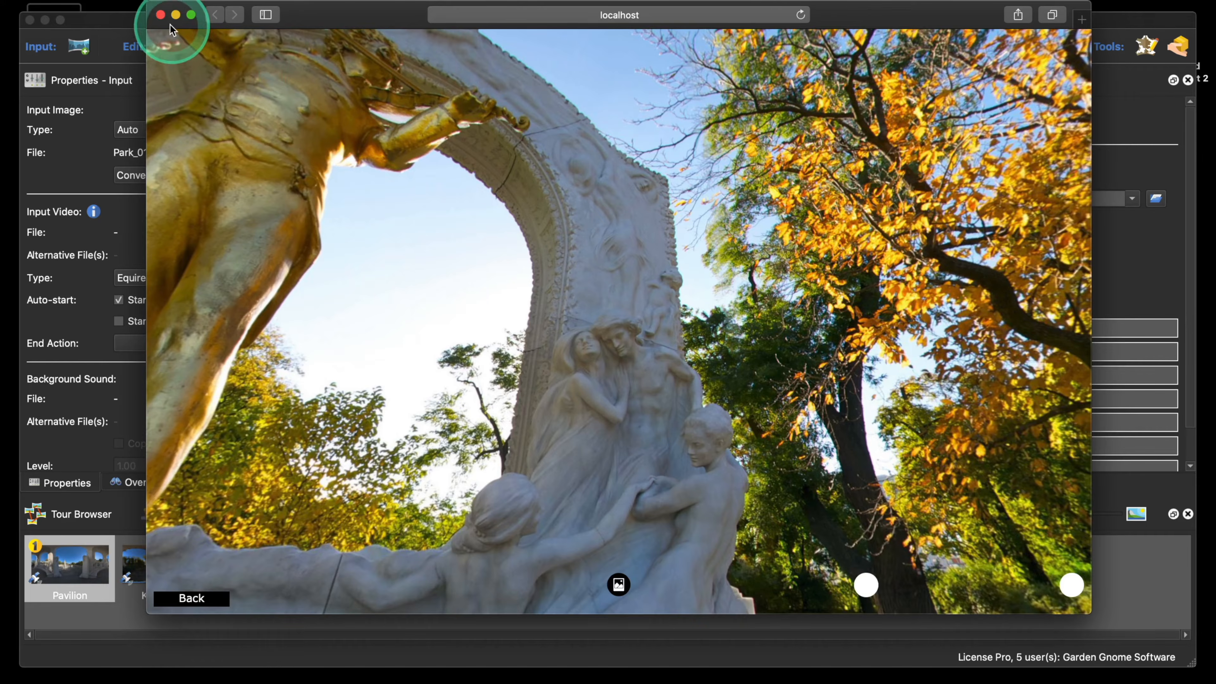
click(161, 15)
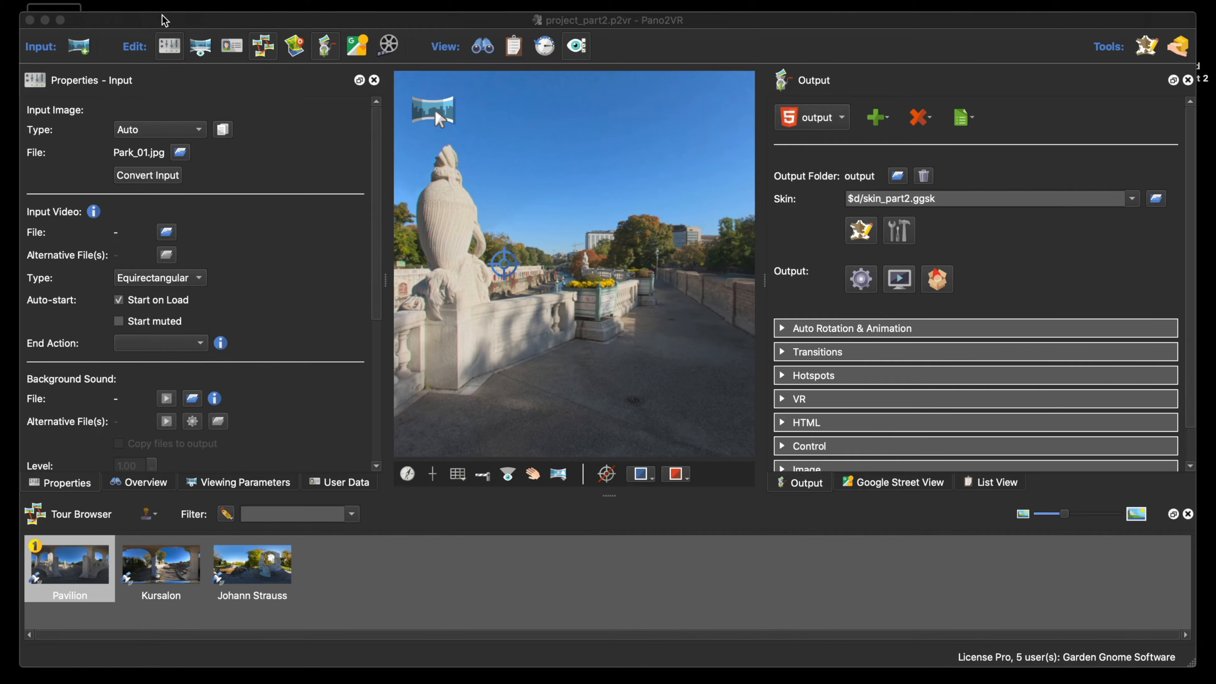
- Reopen the skin_part2.ggsk skin for editing and select the ButtonBack text element to reach its rectangle background settings
click(985, 234)
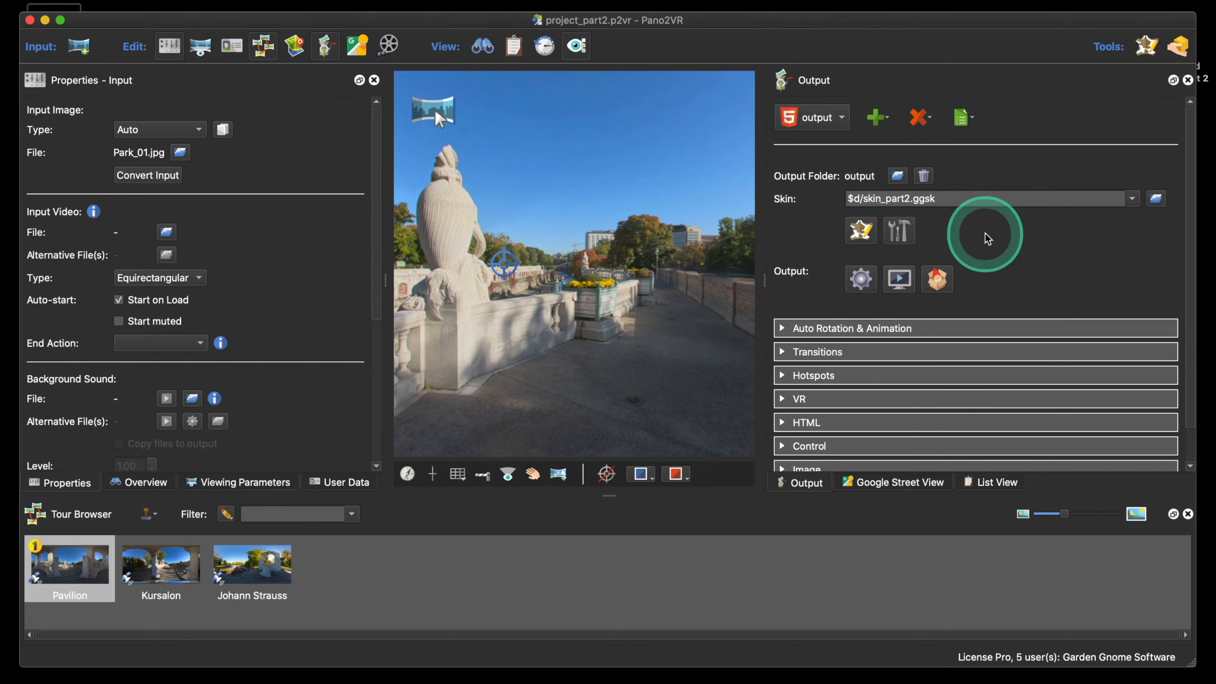
click(861, 232)
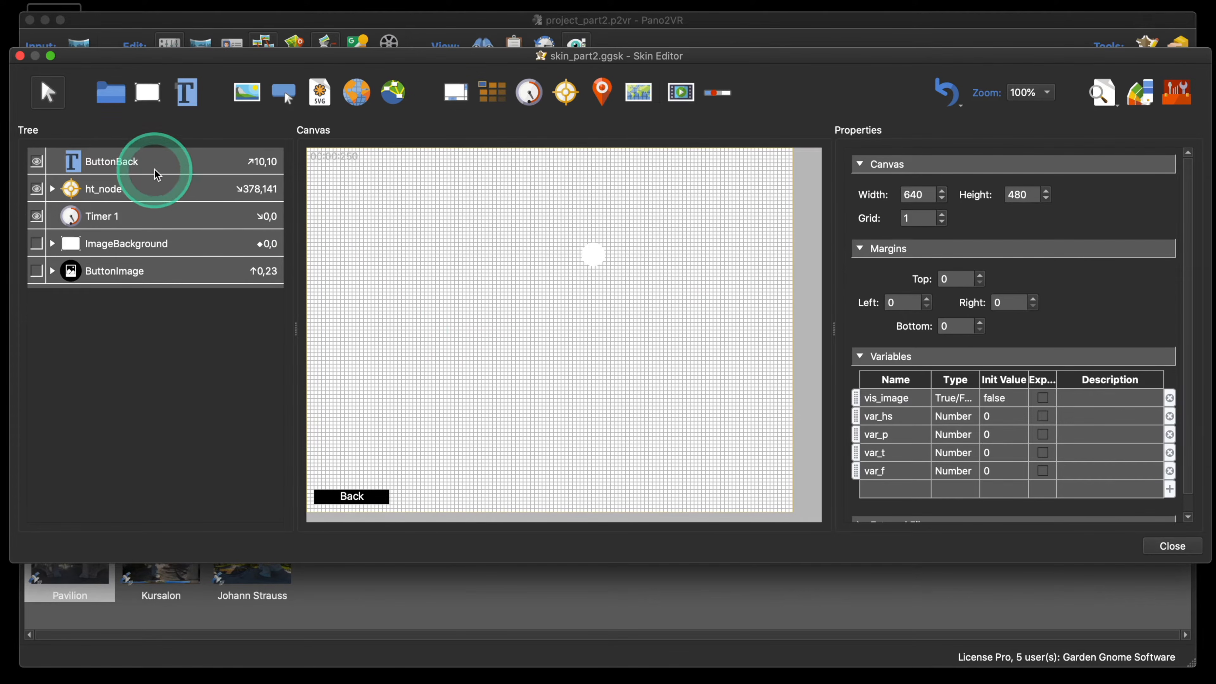
click(164, 172)
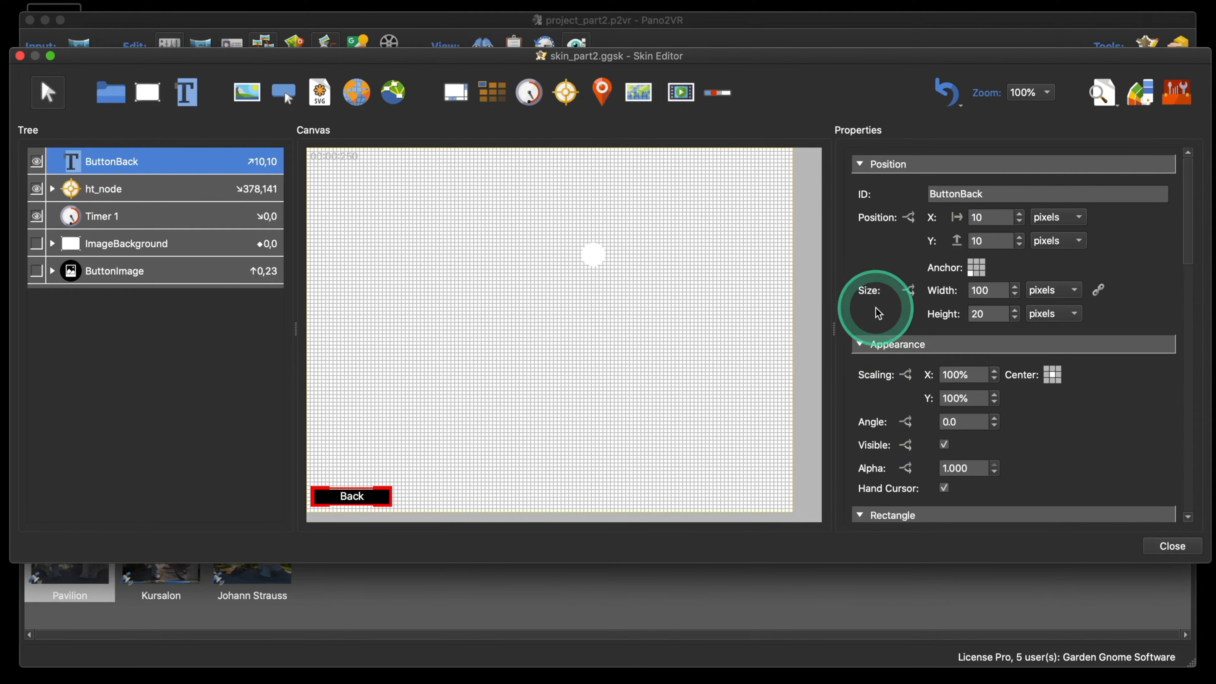
scroll(879, 314, down, 5)
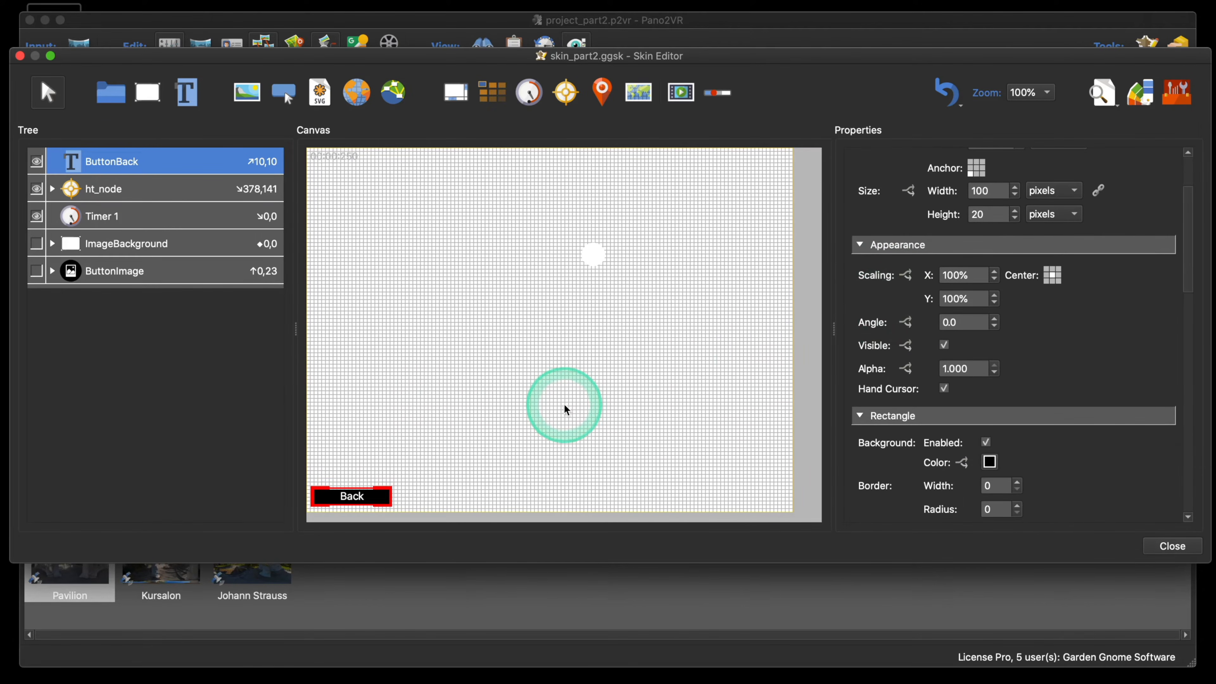
scroll(1111, 357, down, 4)
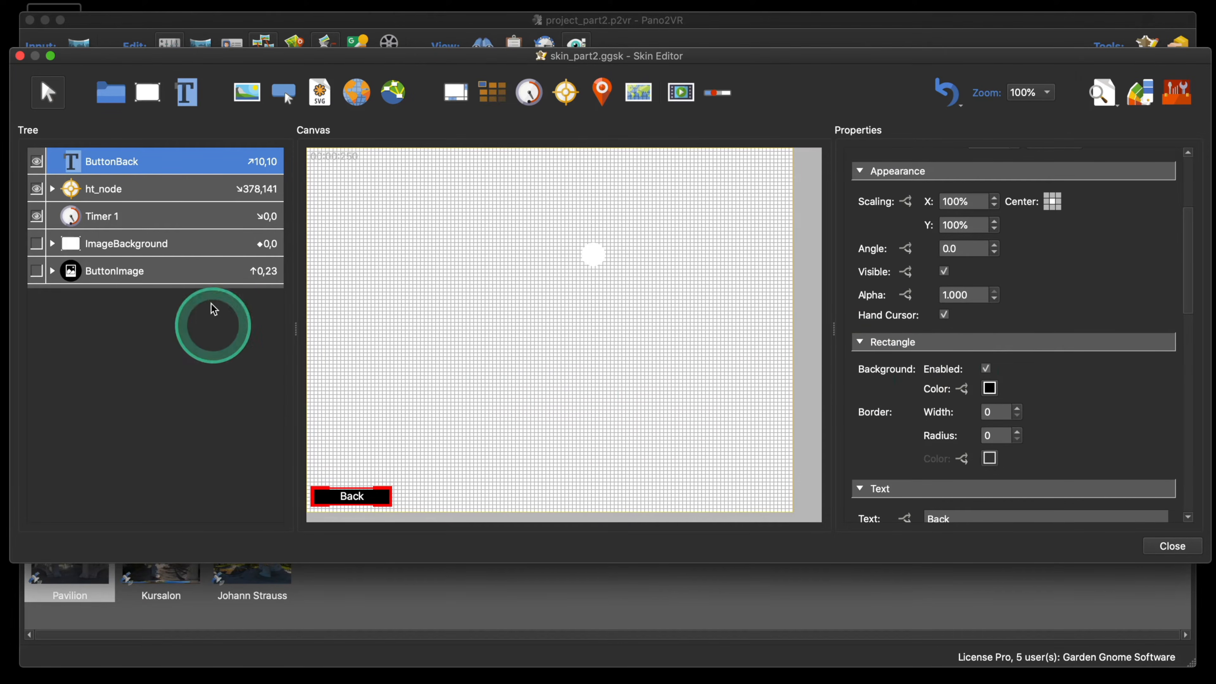
click(158, 163)
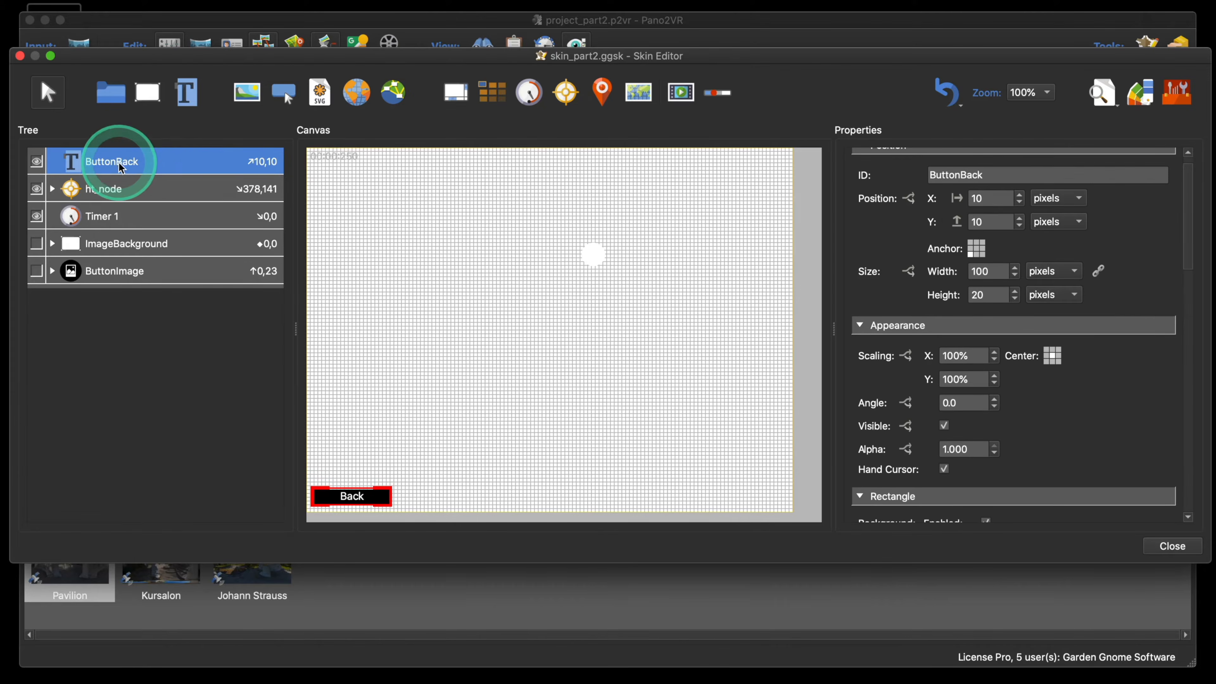
scroll(1132, 379, down, 15)
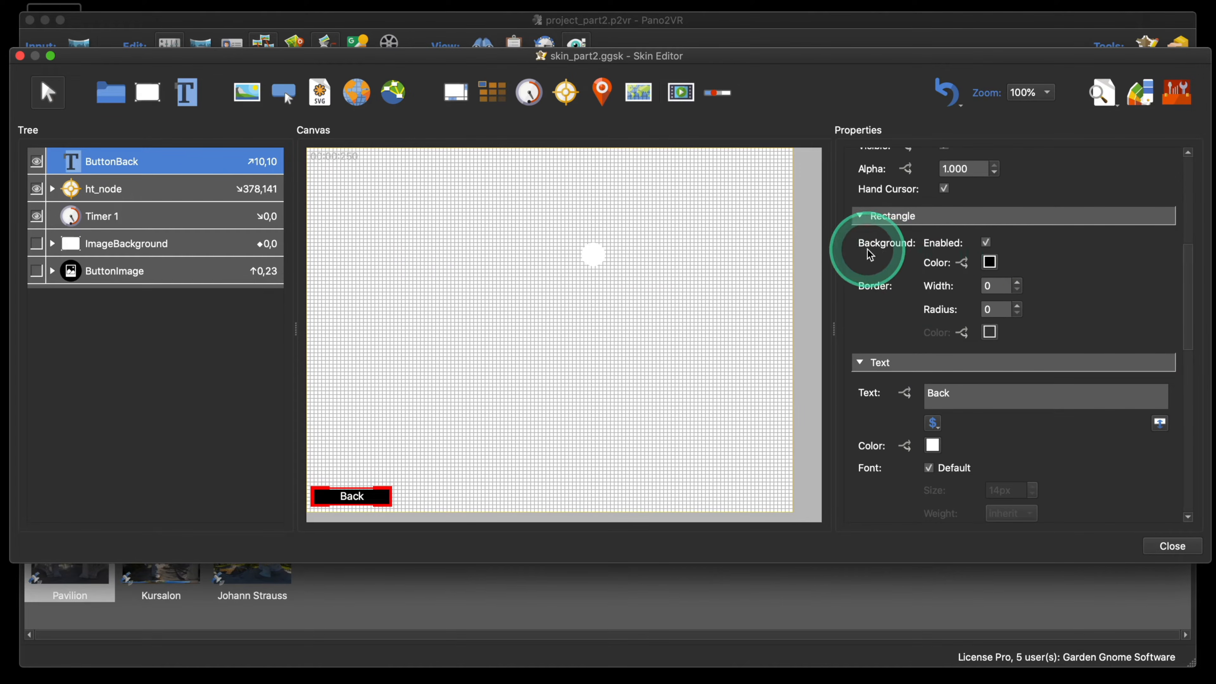
- Start a logic block for ButtonBack's background color with the trigger Mouse Over = true
click(965, 264)
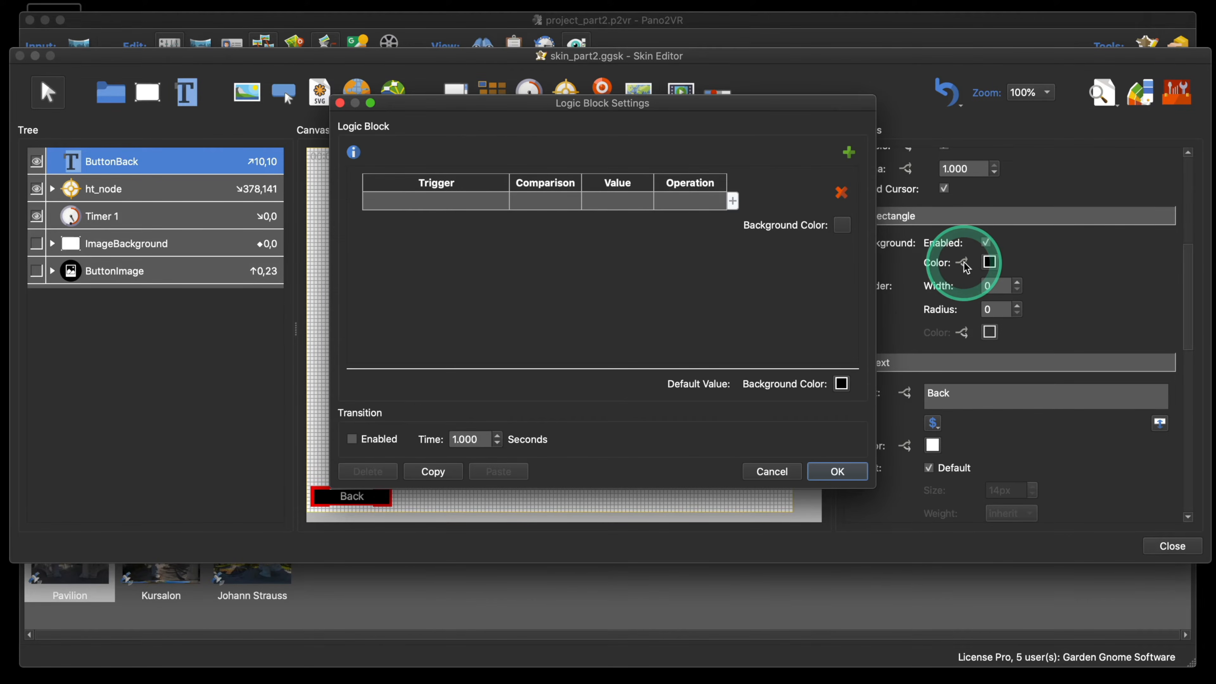
click(454, 204)
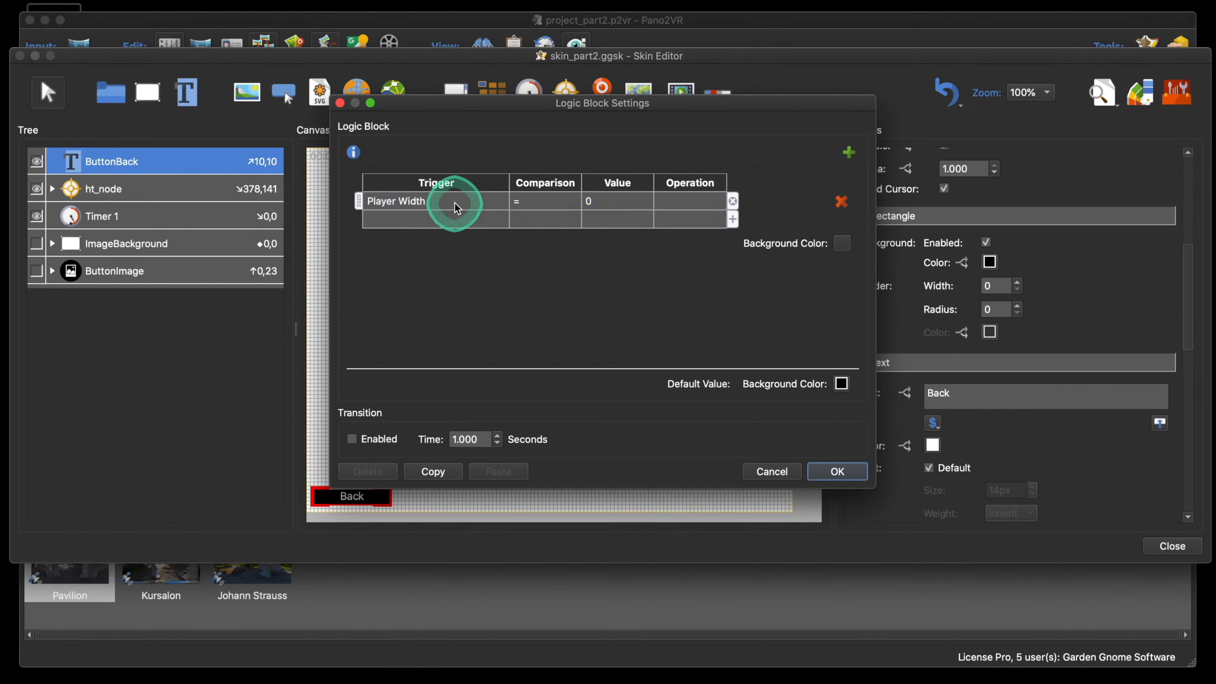
click(457, 206)
mouse_move(456, 220)
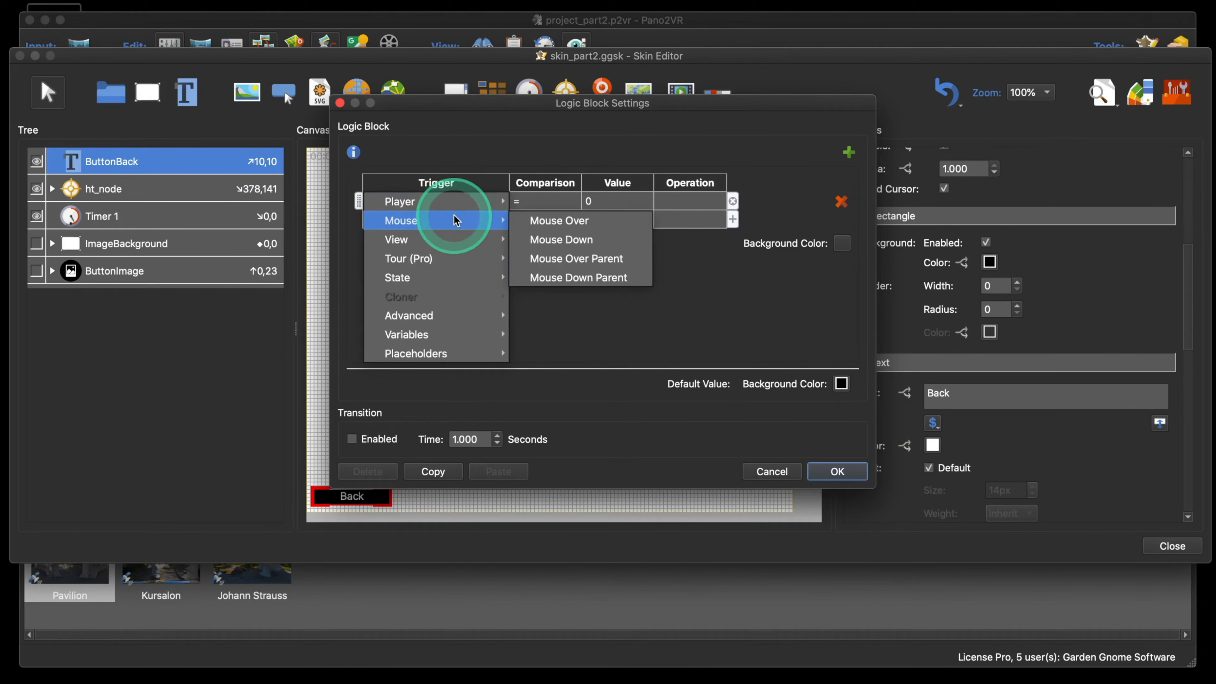
click(555, 220)
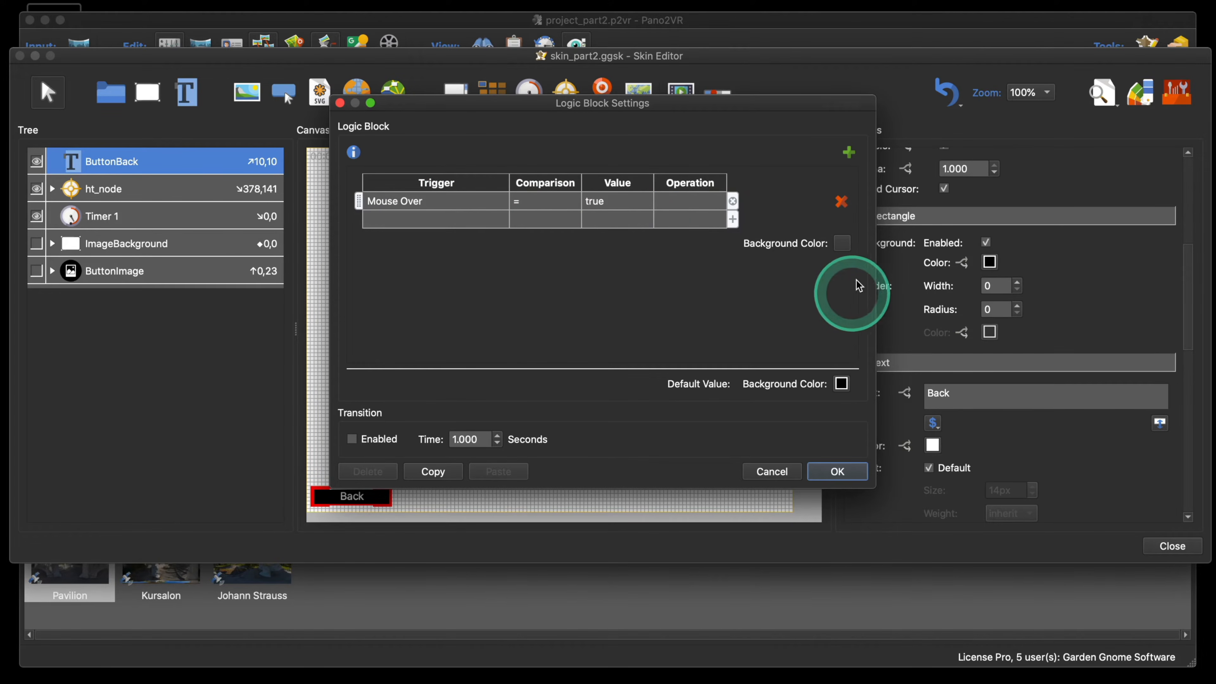
- Set the logic block's mouse-over background color to red and apply the logic block
click(842, 244)
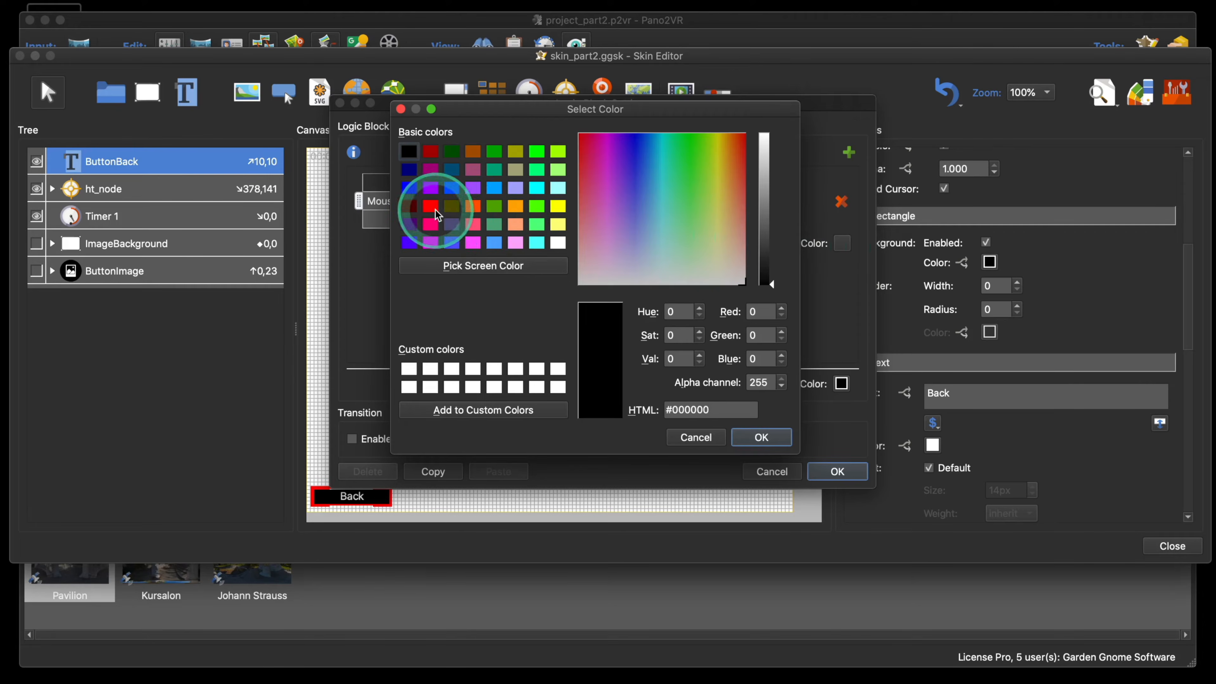
click(436, 211)
click(756, 441)
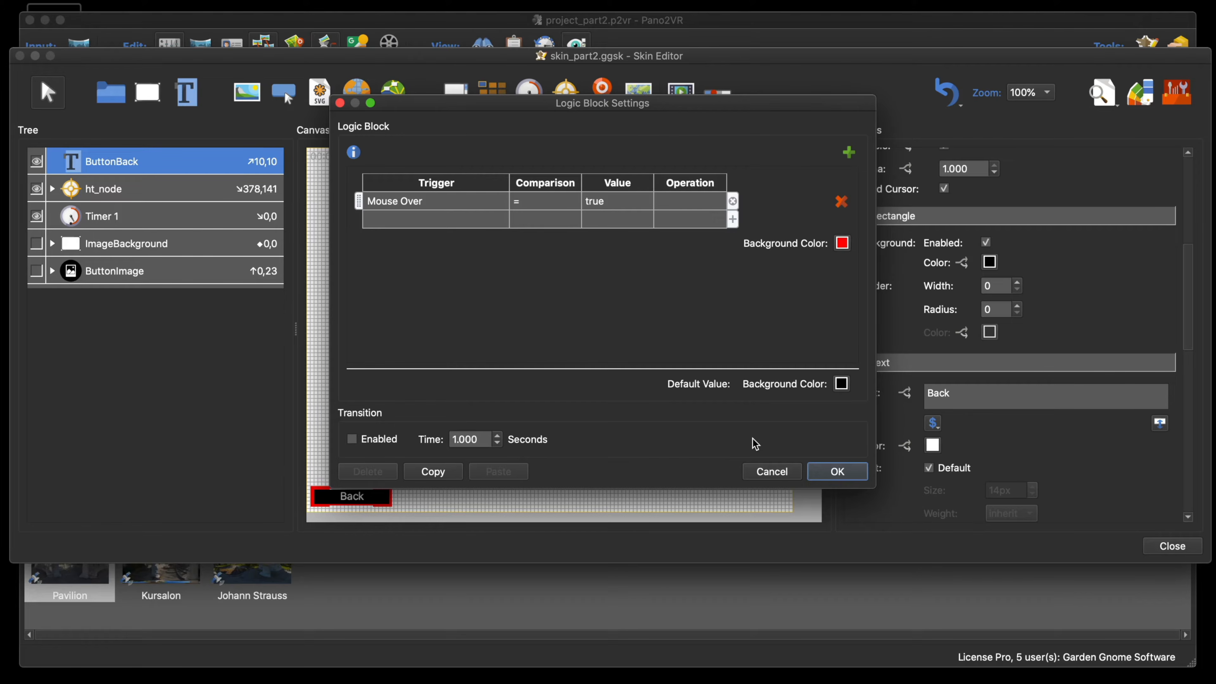
click(833, 471)
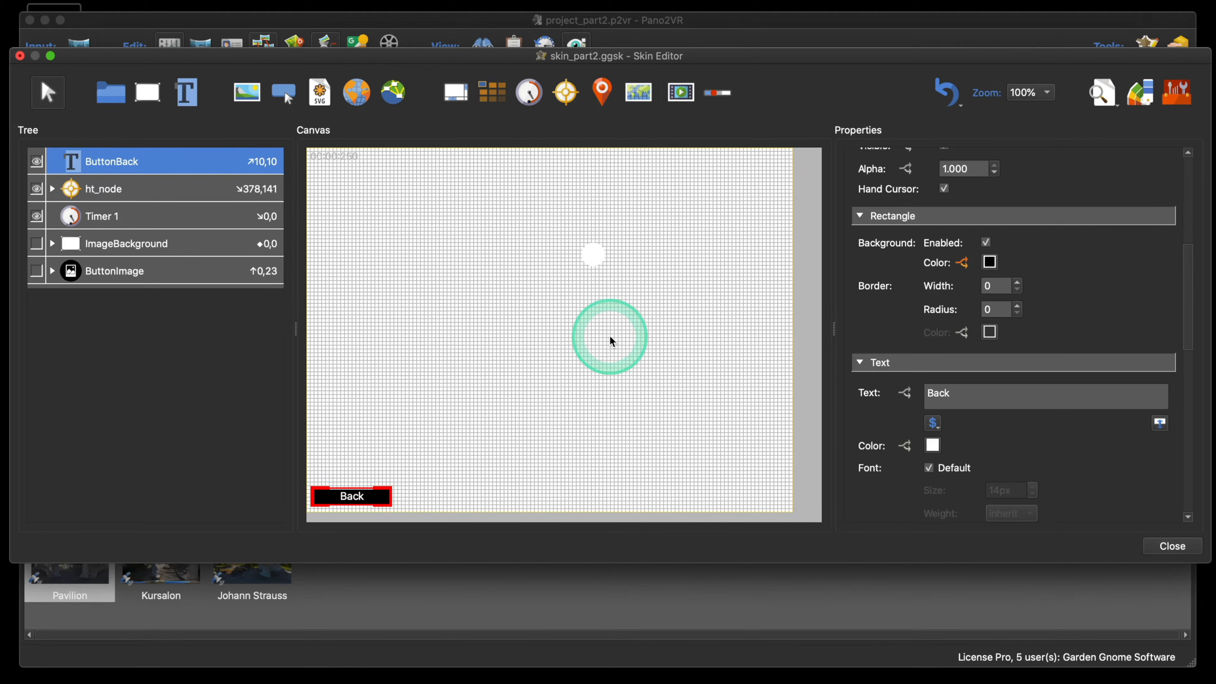
- Test the Back button's mouse-over background color in the skin's live preview and close the preview
click(1117, 96)
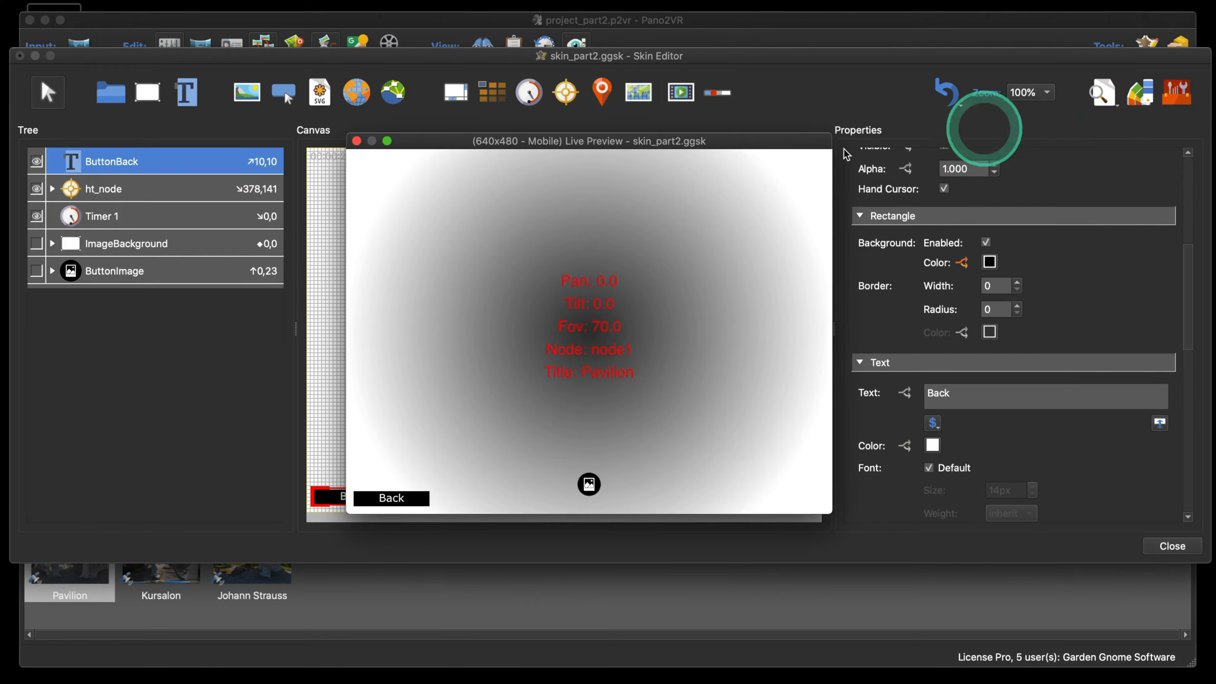
drag(739, 138, 707, 108)
click(356, 469)
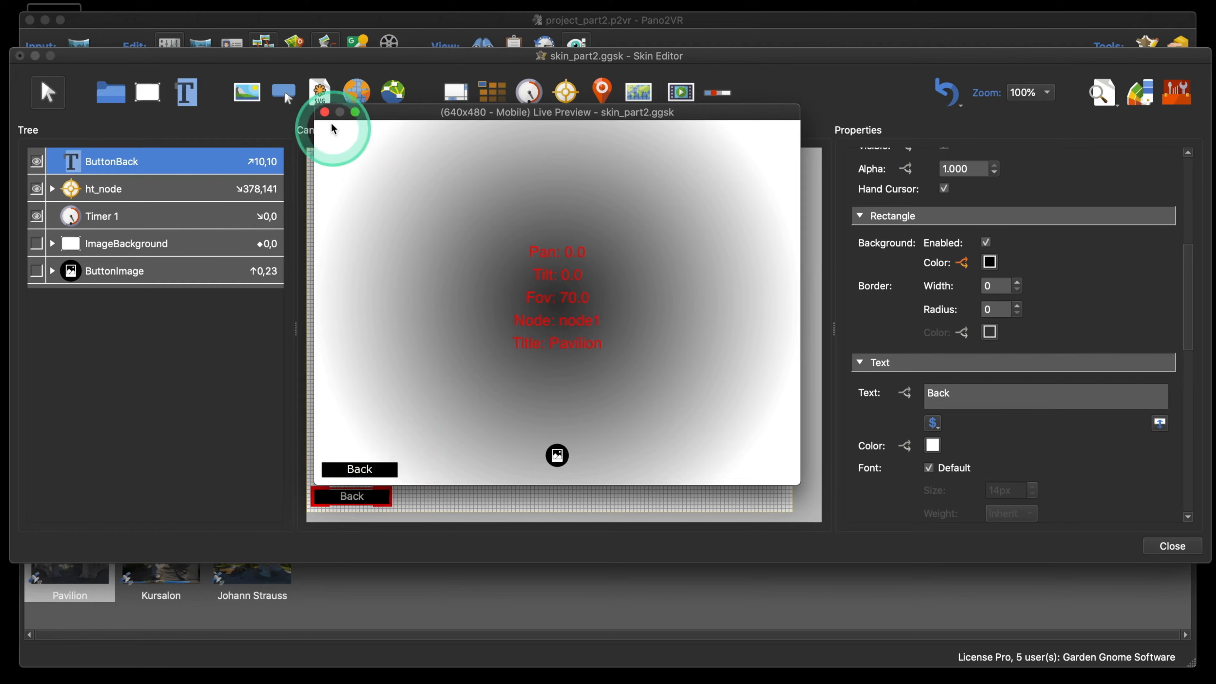
click(324, 112)
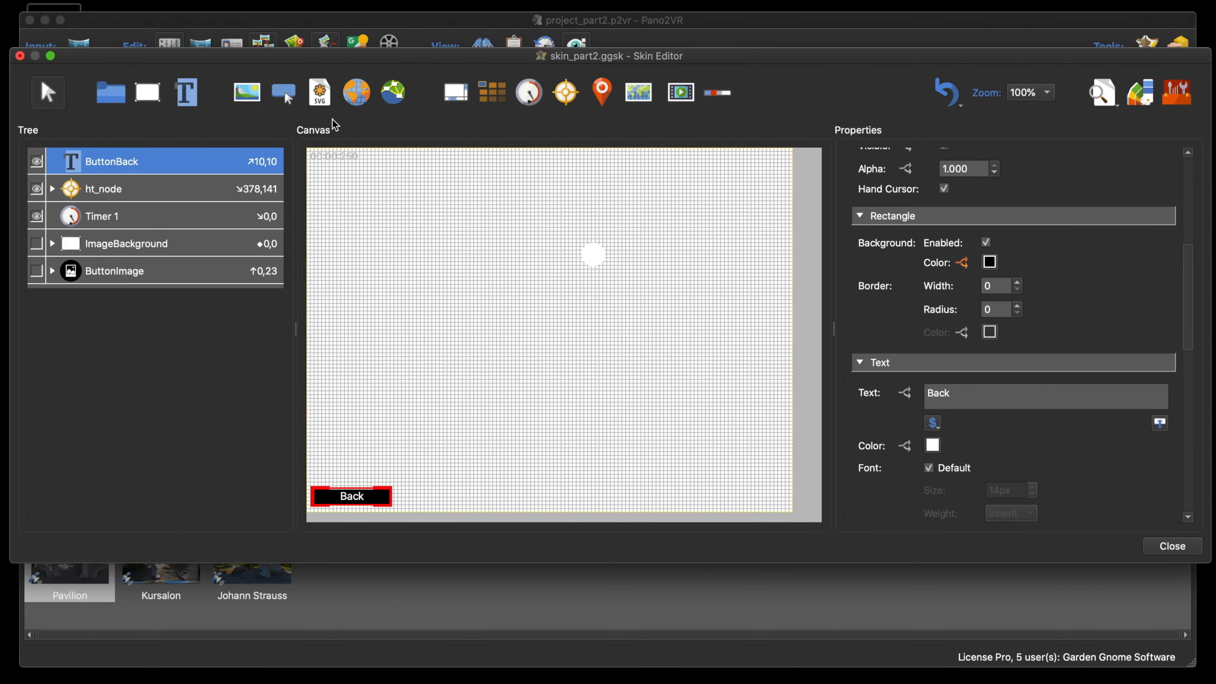
- Start a logic block for ButtonBack's text with the trigger Mouse Over = true
scroll(953, 287, down, 3)
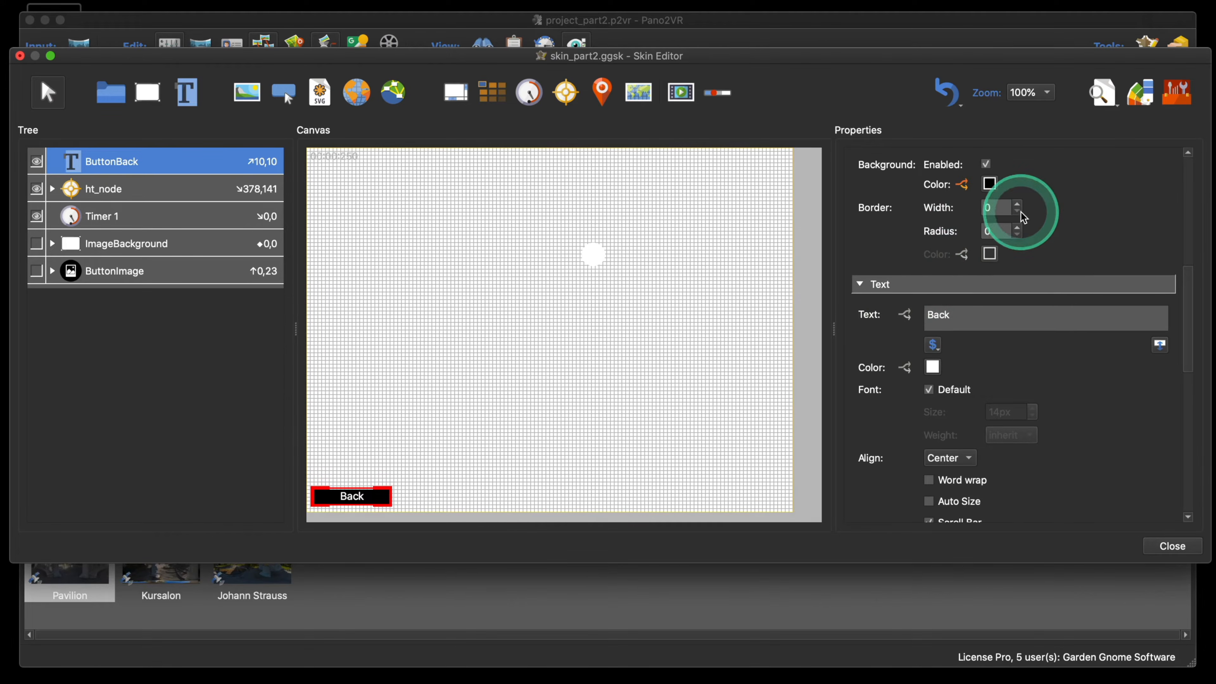
scroll(1020, 211, up, 3)
scroll(938, 187, up, 3)
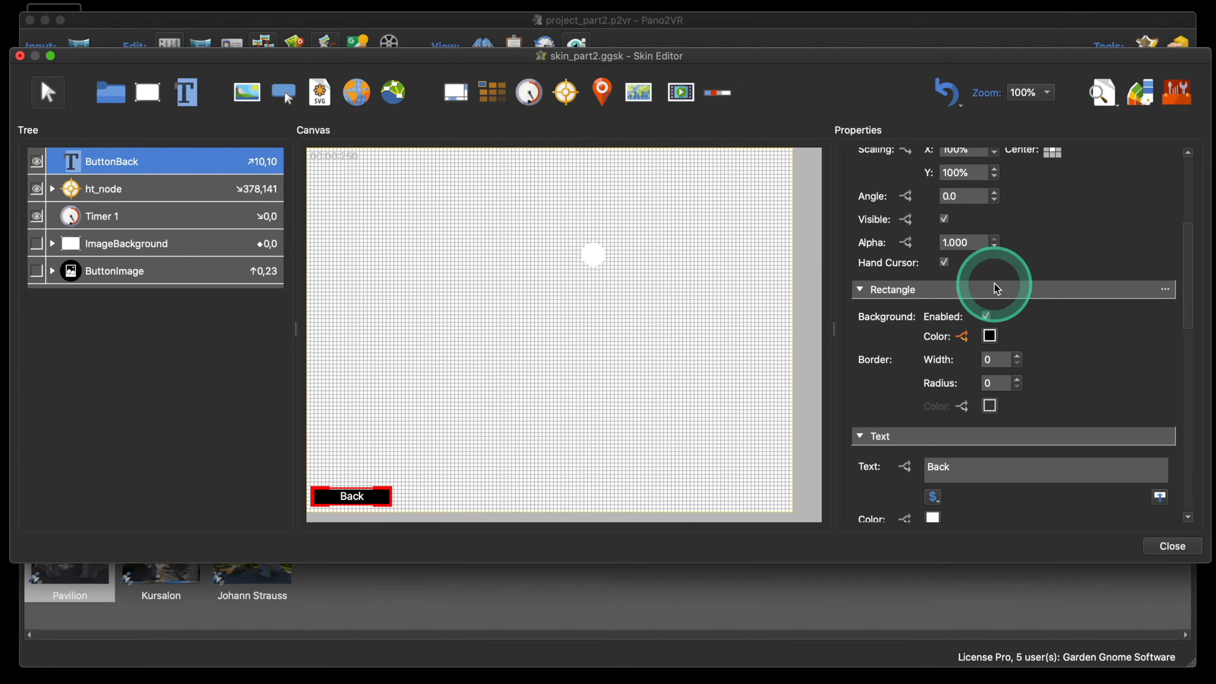
scroll(997, 287, up, 4)
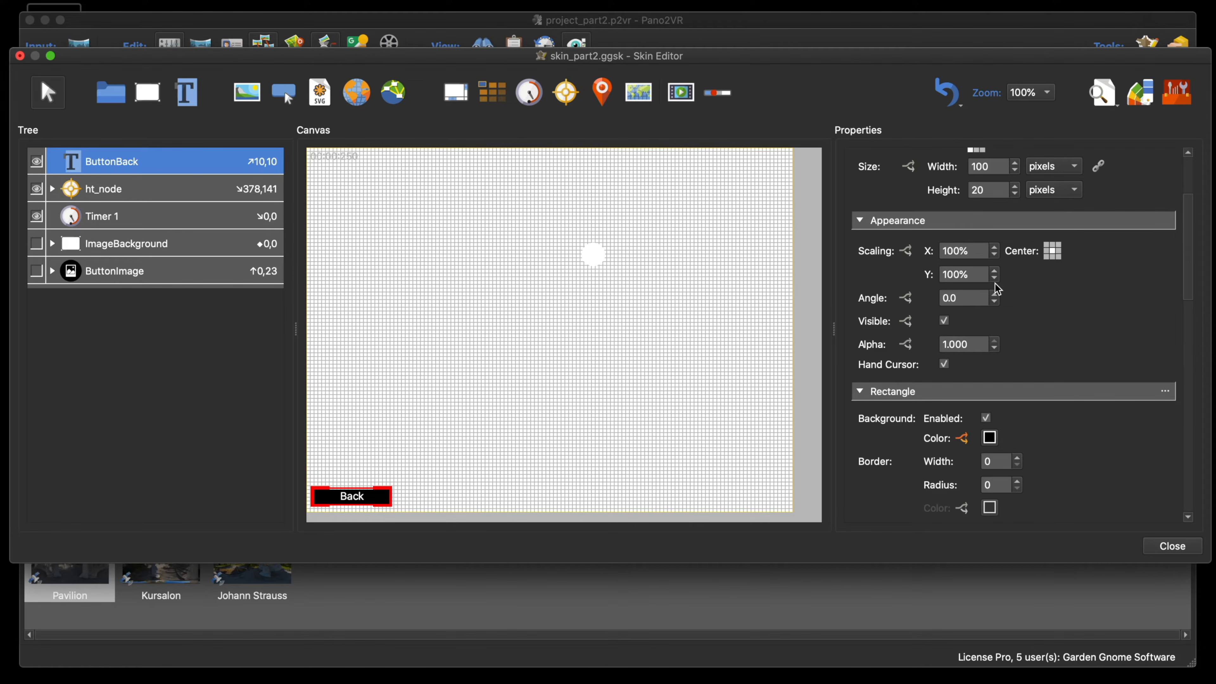
scroll(996, 287, down, 4)
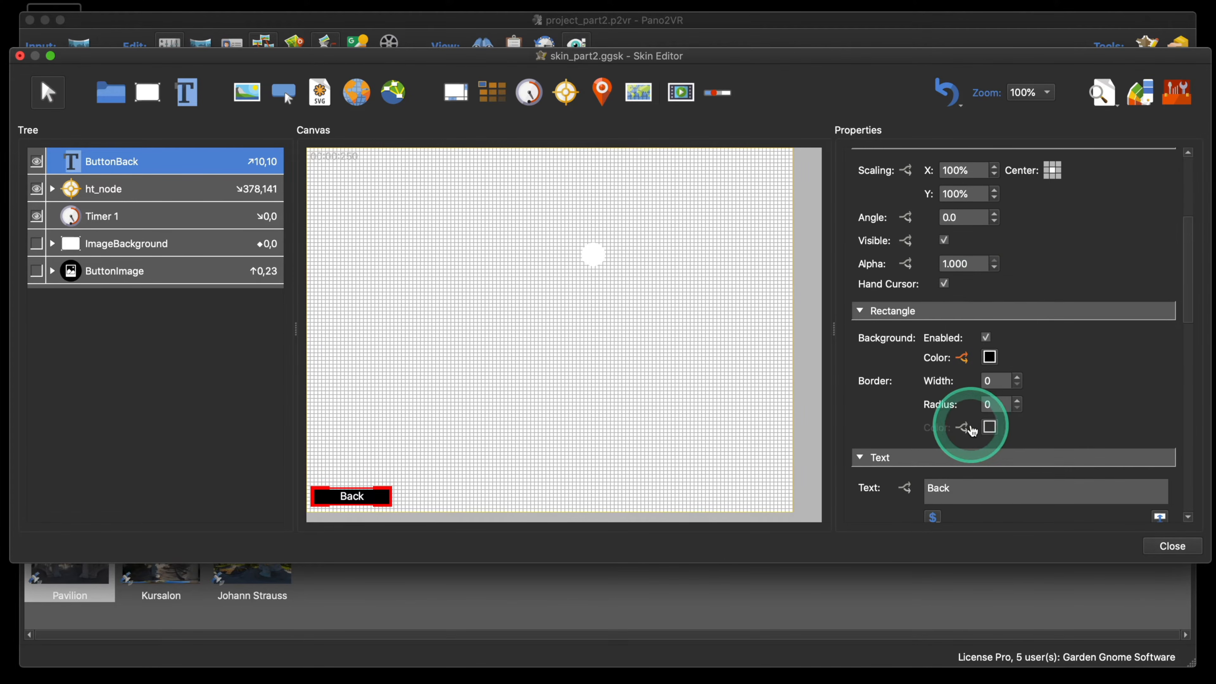
scroll(961, 435, down, 9)
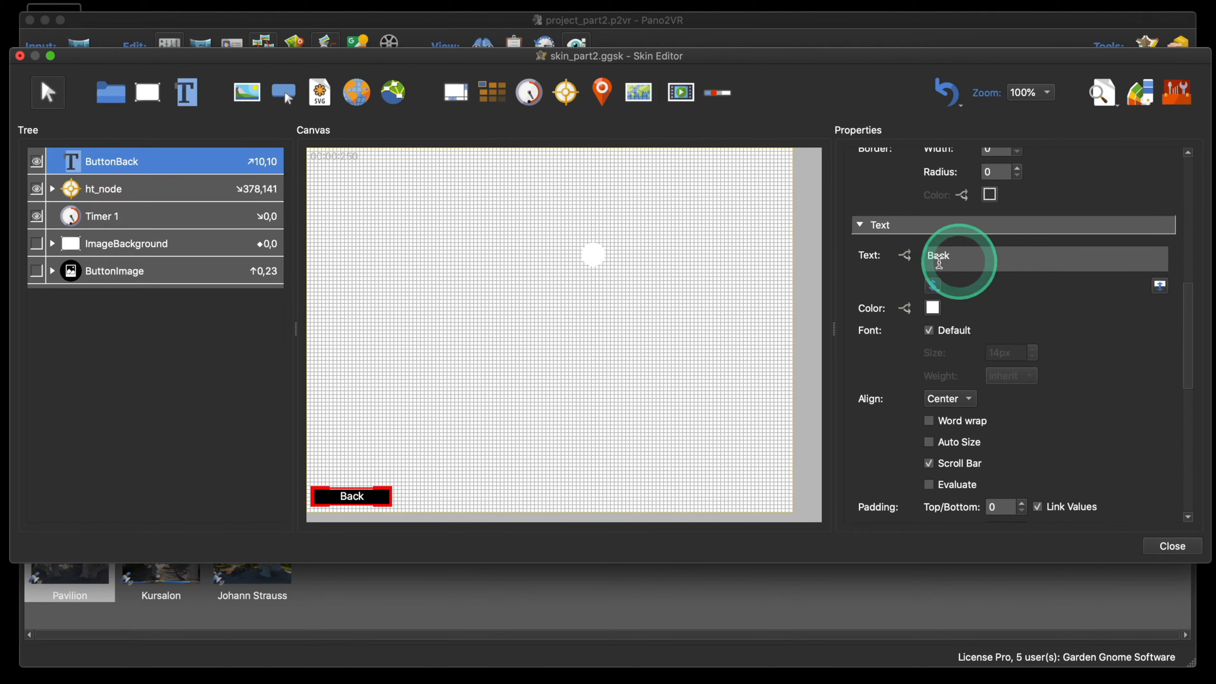
click(907, 260)
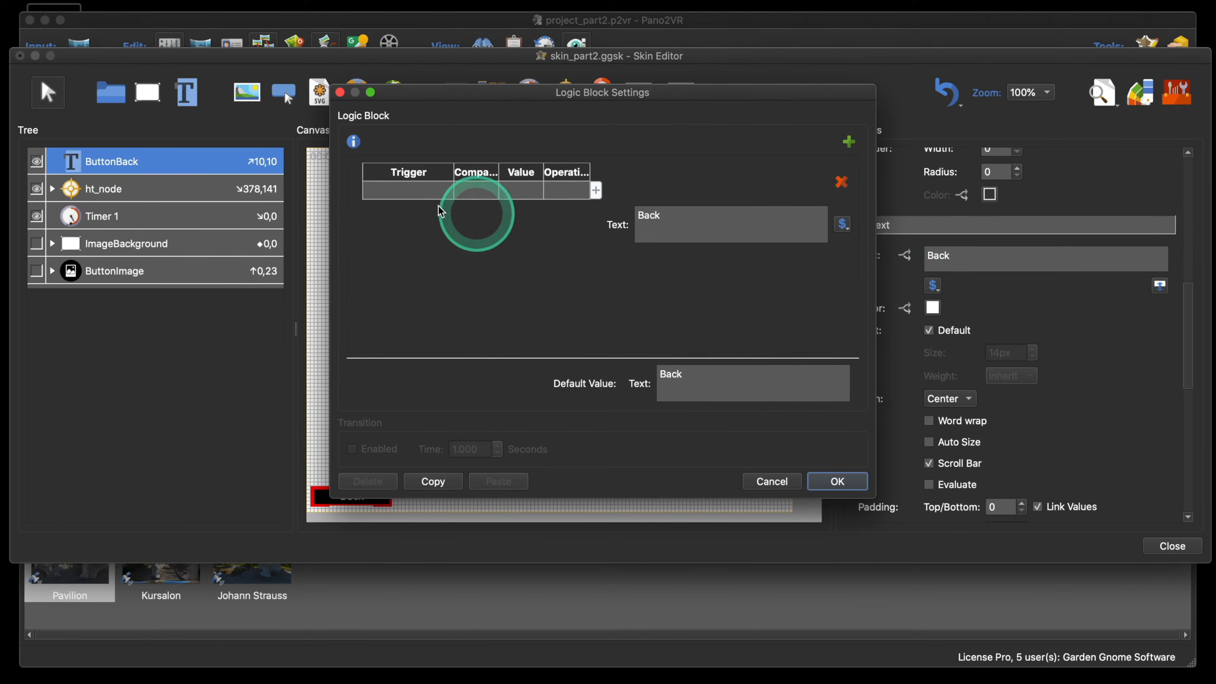
click(404, 193)
mouse_move(402, 209)
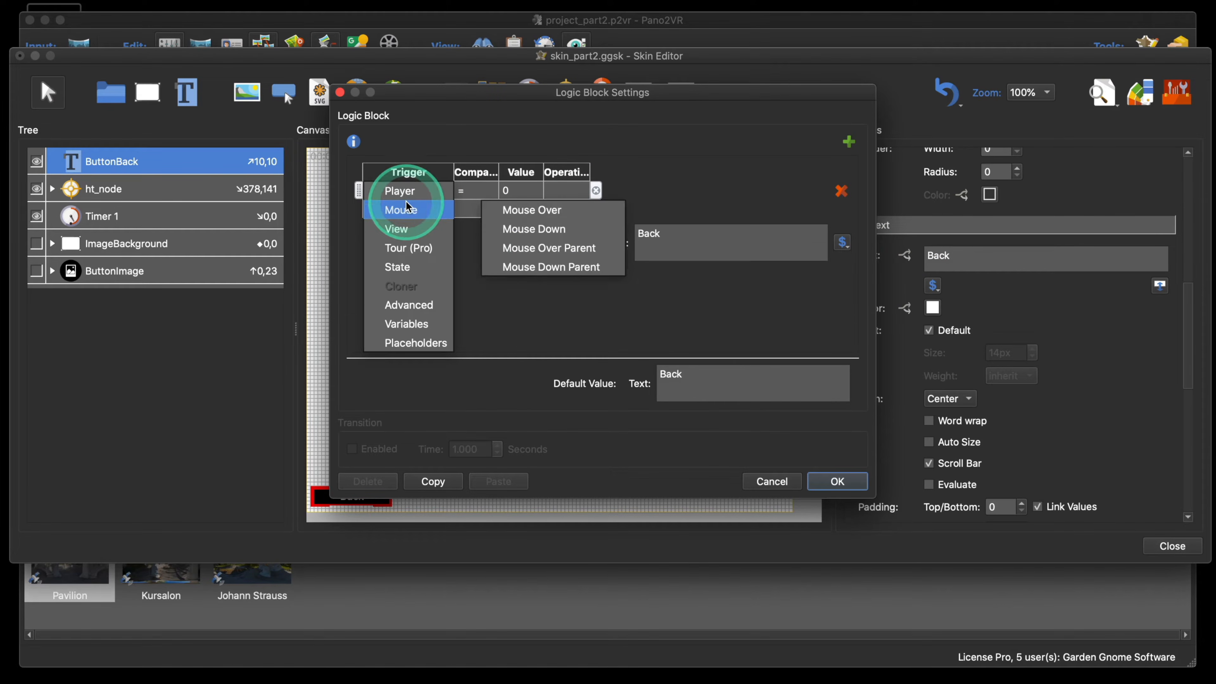
click(494, 196)
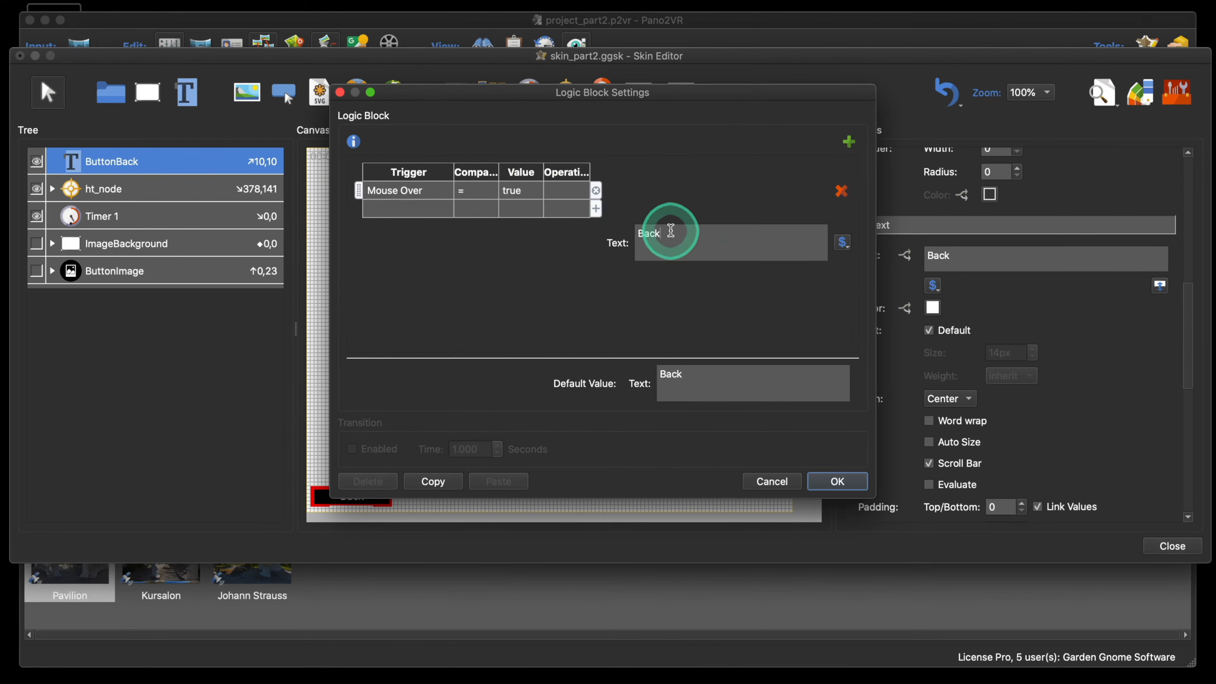
- Set the logic block's mouse-over text to "Last Node" and apply the logic block
drag(671, 231, 579, 226)
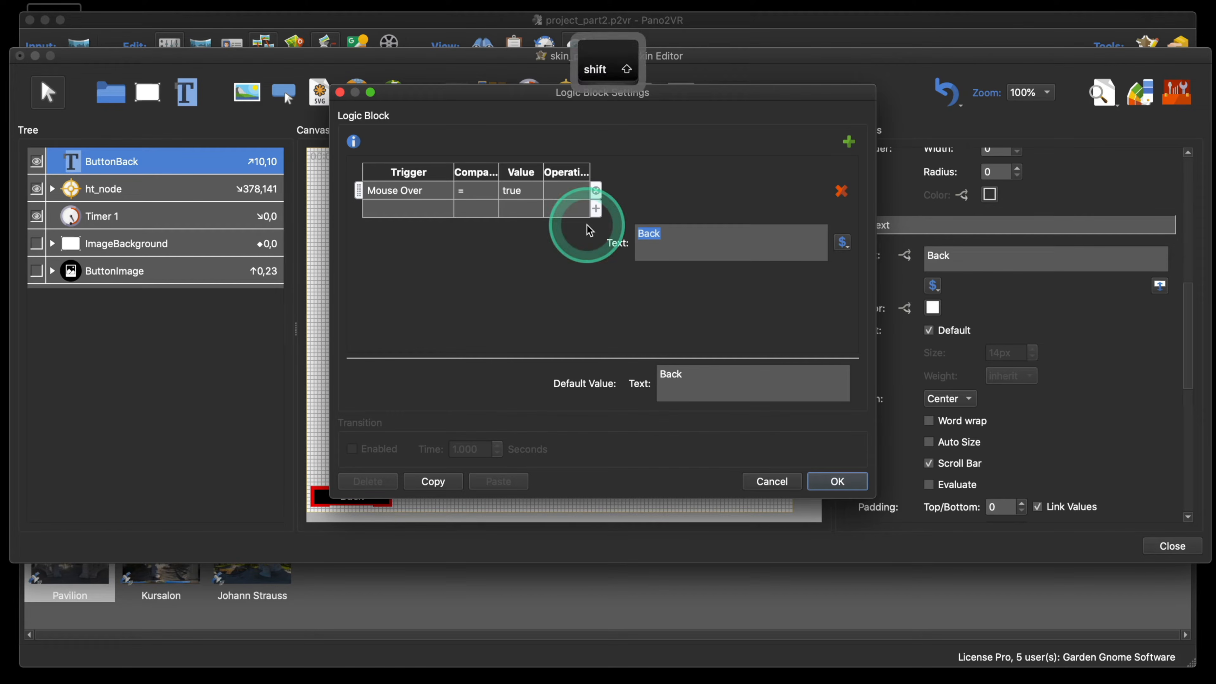
text(Last)
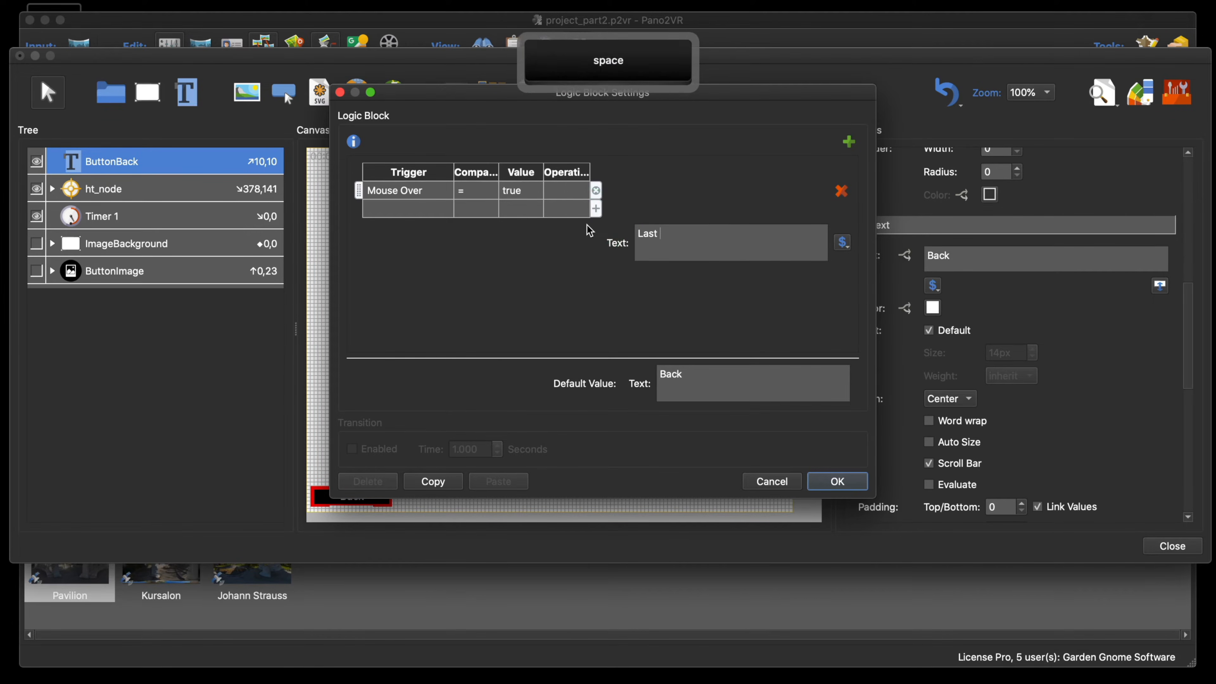
click(590, 231)
text(Node)
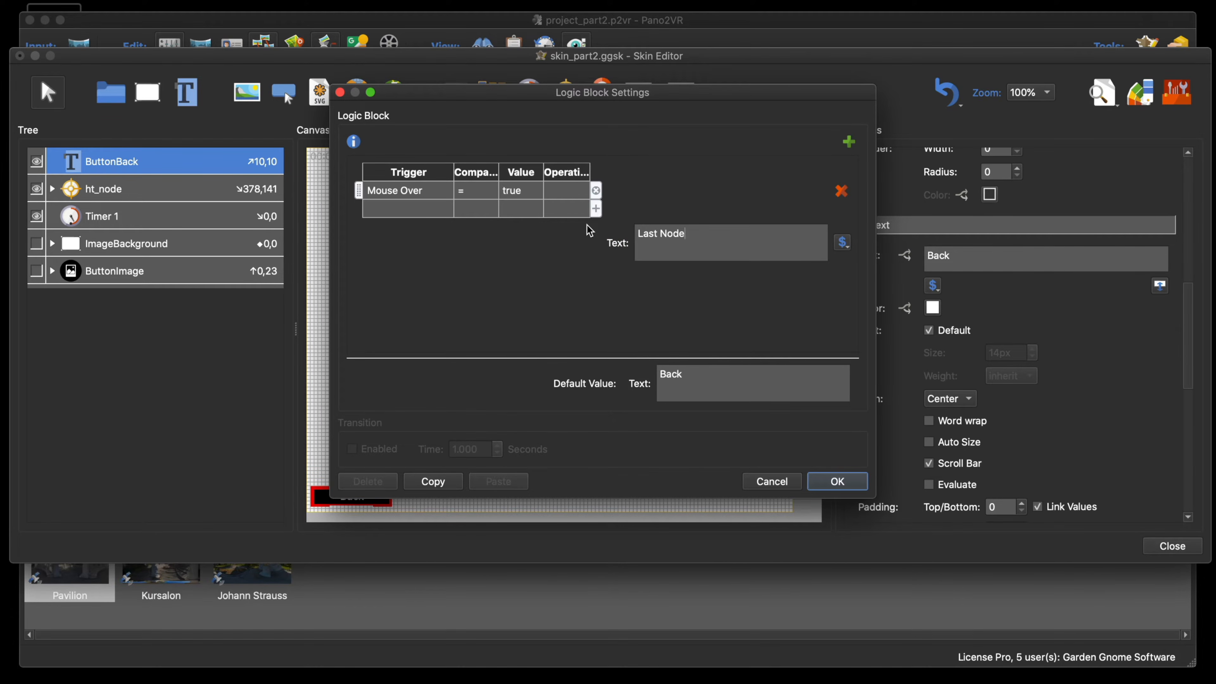
click(837, 481)
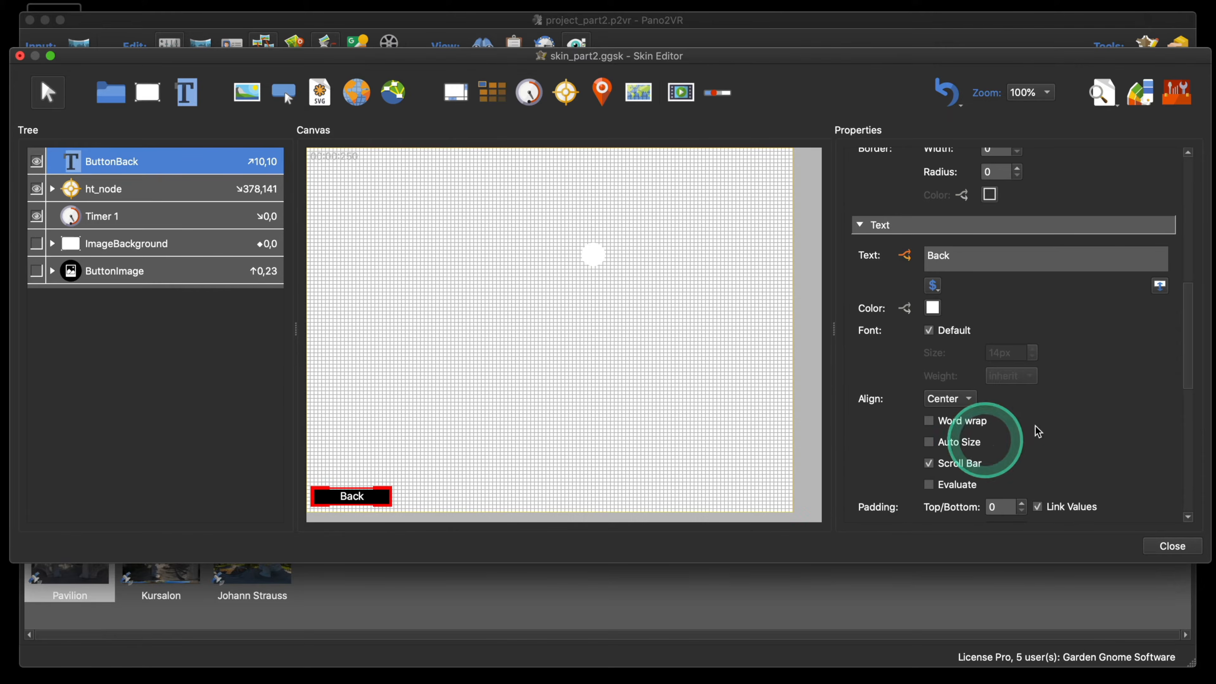
- Close the skin editor and regenerate the tour output, overwriting pano.xml
click(1152, 531)
click(702, 318)
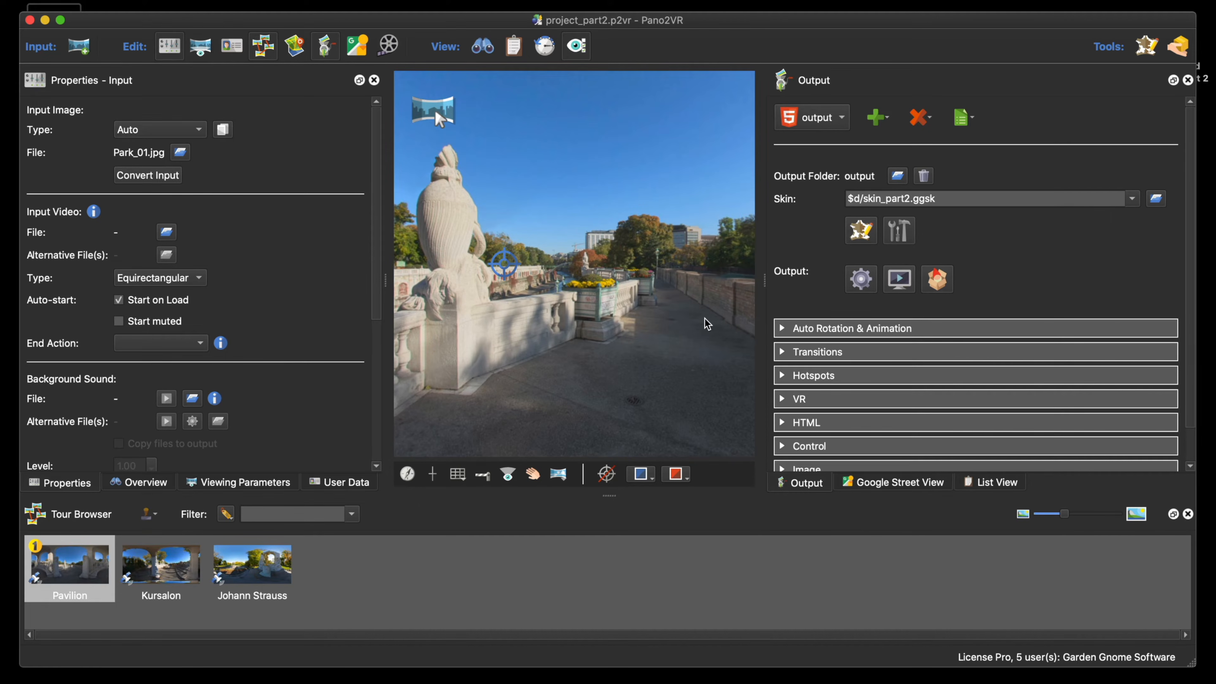
click(707, 325)
key(super+alt+g)
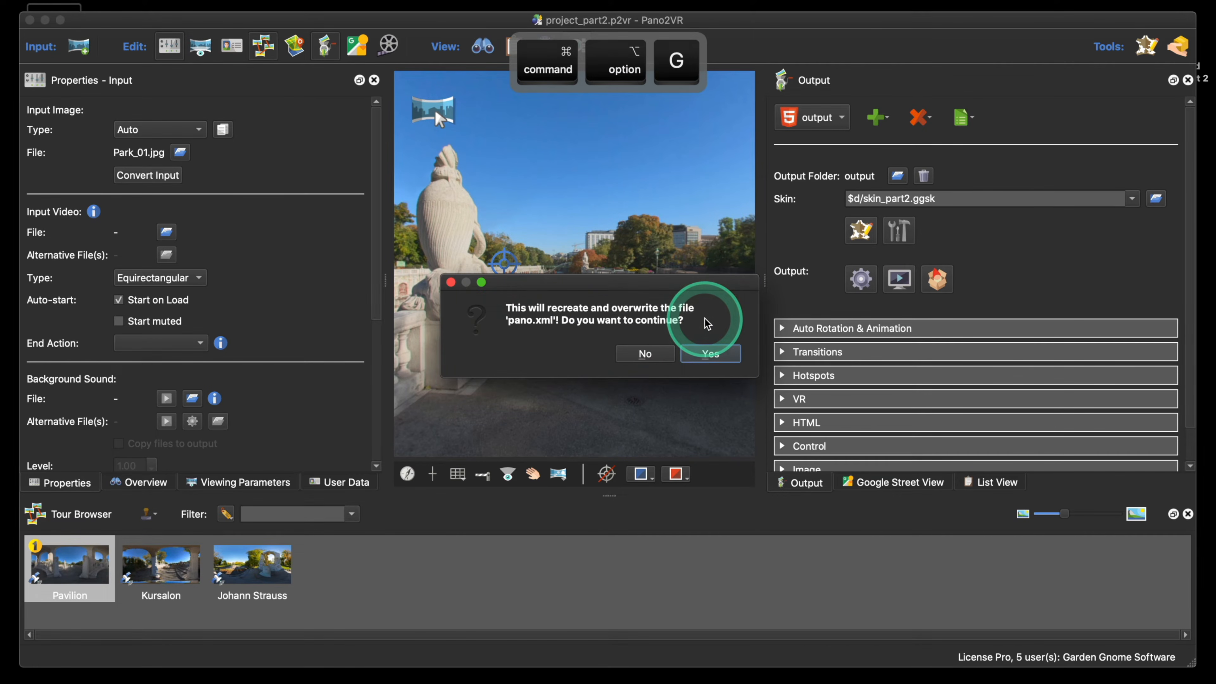
key(Return)
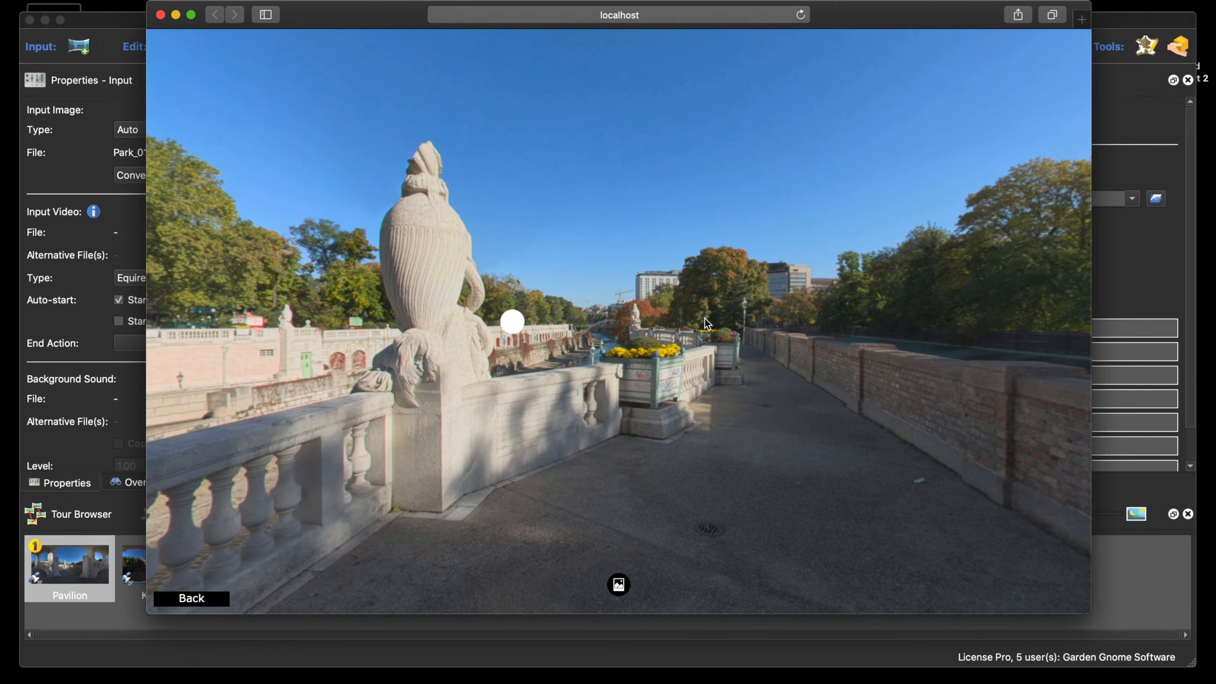
- Test the Back button's mouse-over color and text in the browser tour, and close the browser preview
super+click(704, 319)
alt+click(707, 324)
alt+click(707, 324)
alt+click(707, 324)
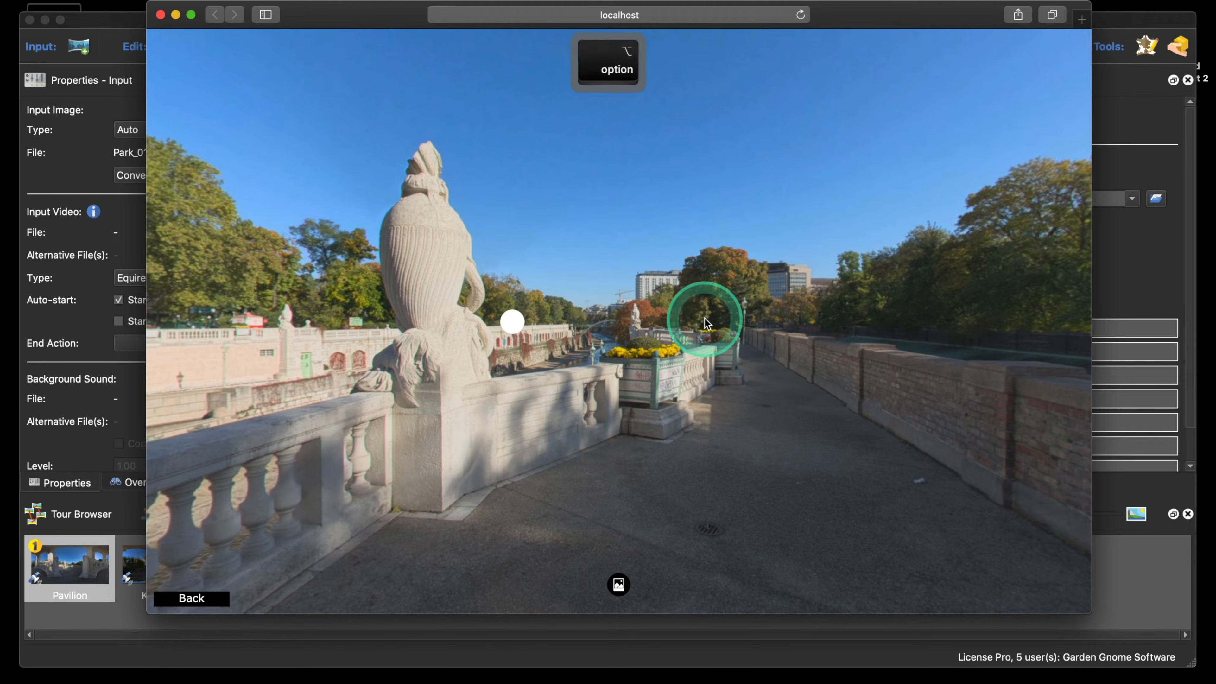
alt+click(708, 324)
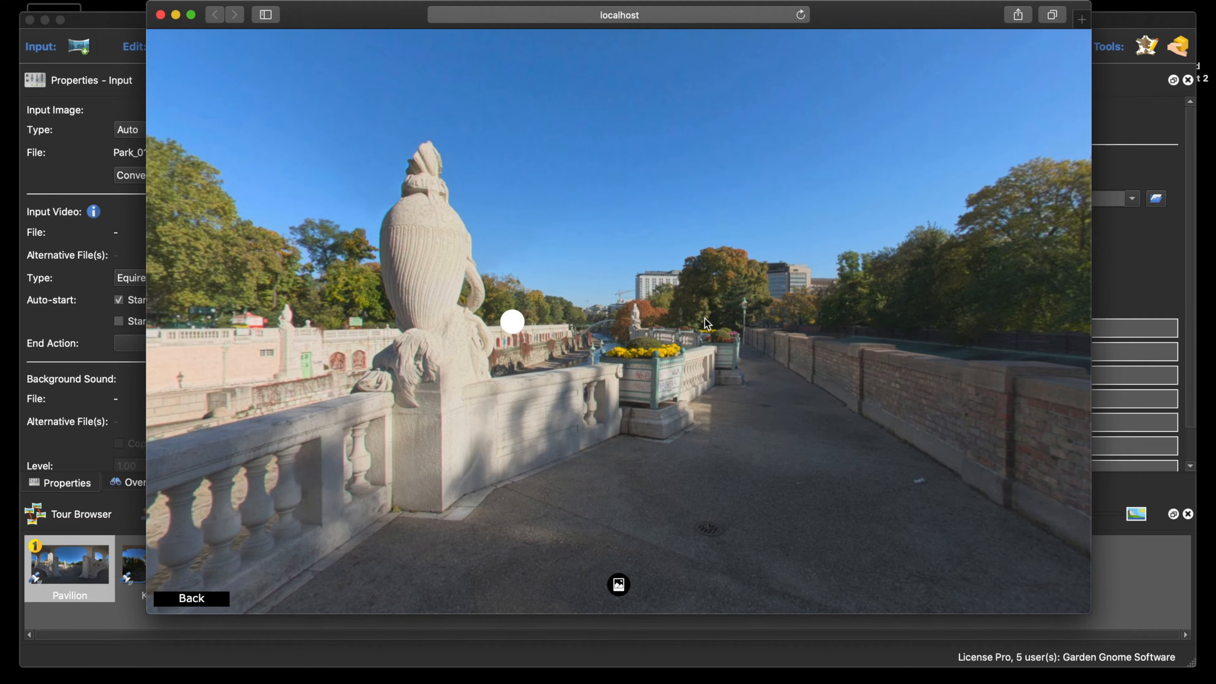
ctrl+click(707, 324)
drag(705, 318, 676, 357)
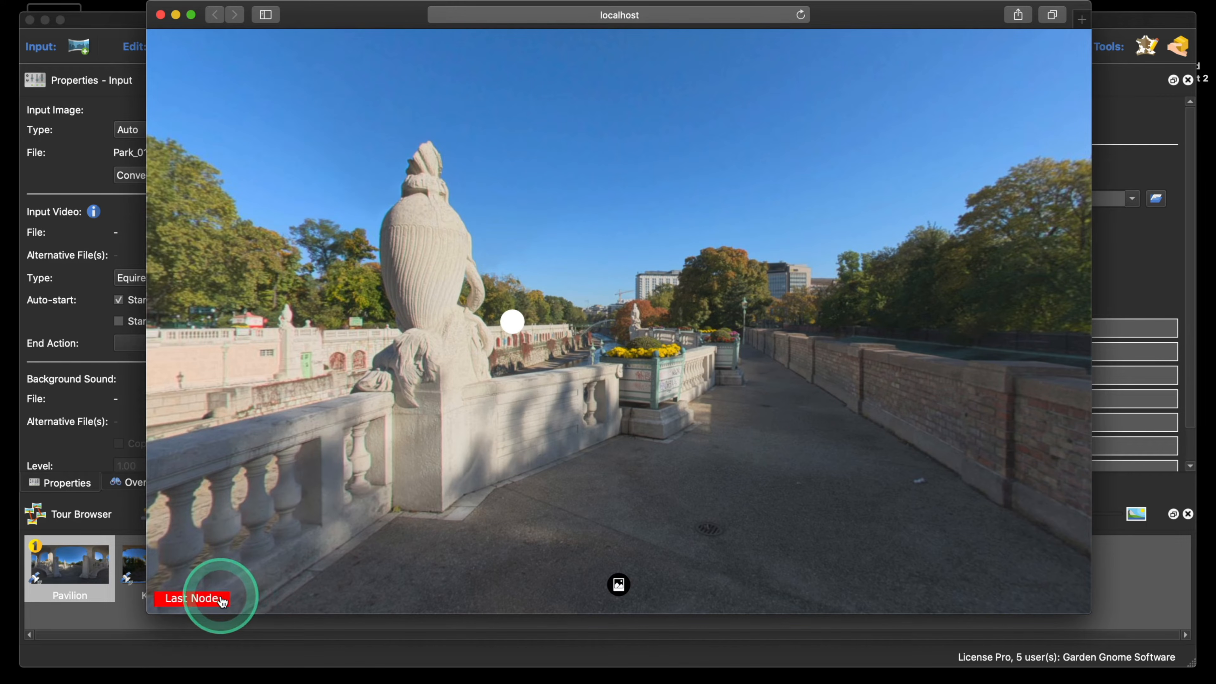
drag(247, 596, 218, 582)
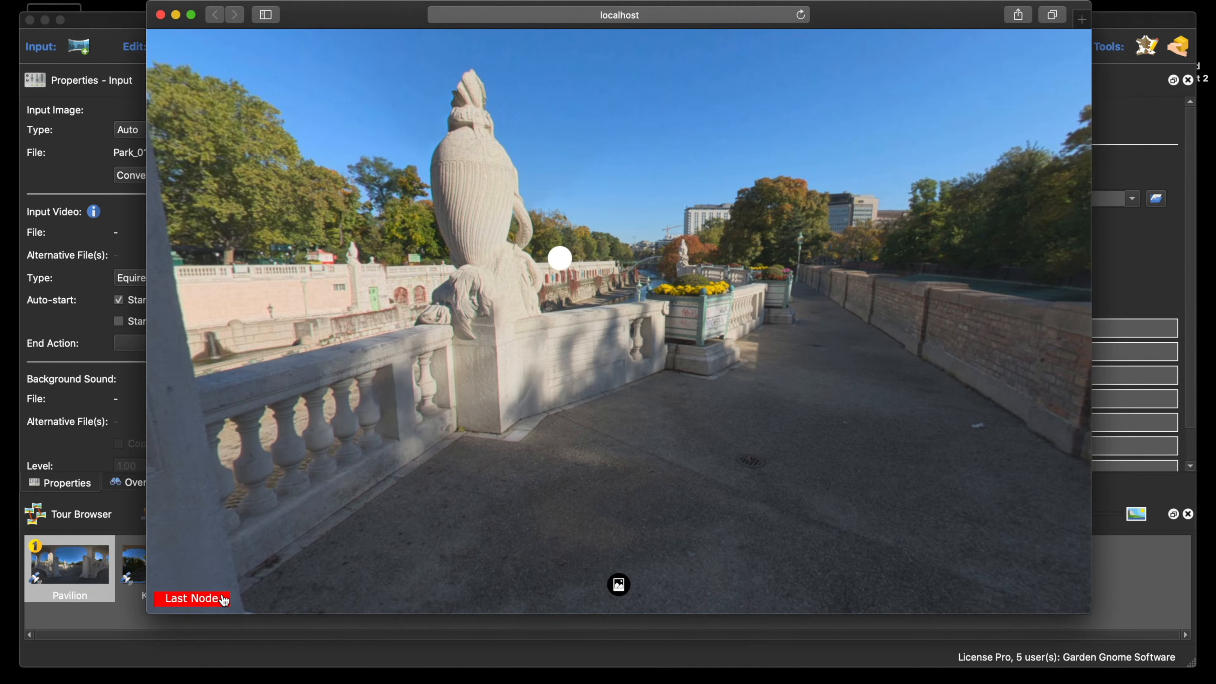
click(160, 15)
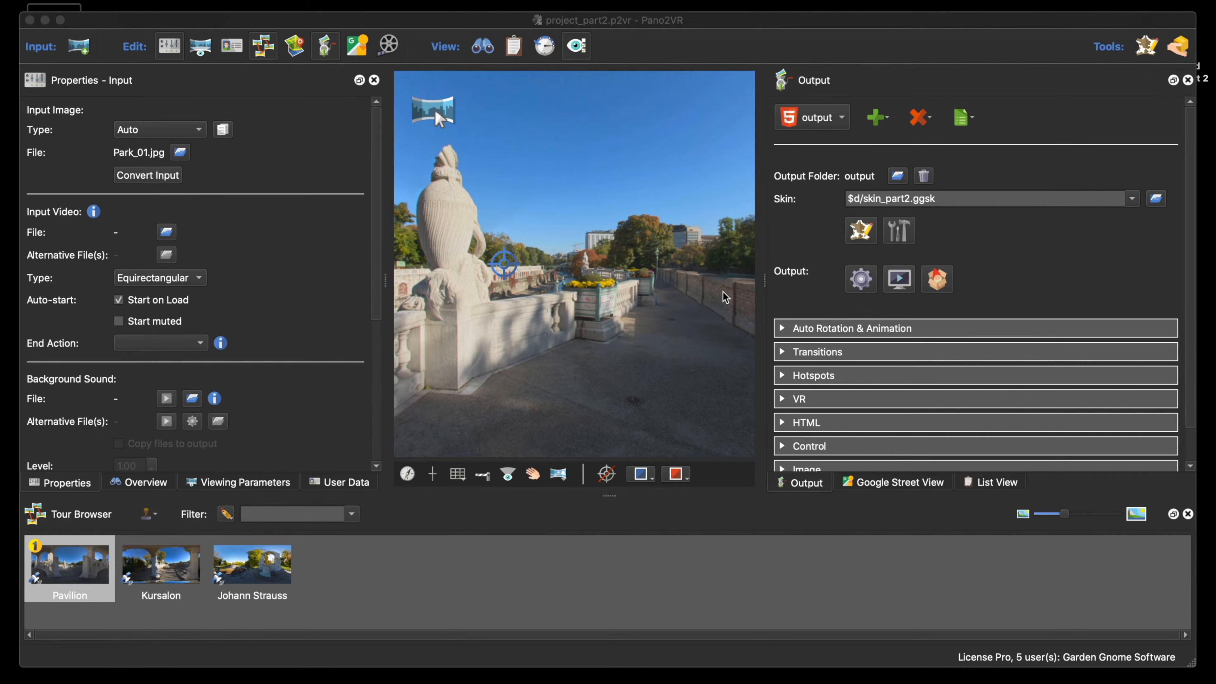
- Reopen the skin_part2.ggsk skin for editing and select ButtonBack to reach its list of actions
click(859, 232)
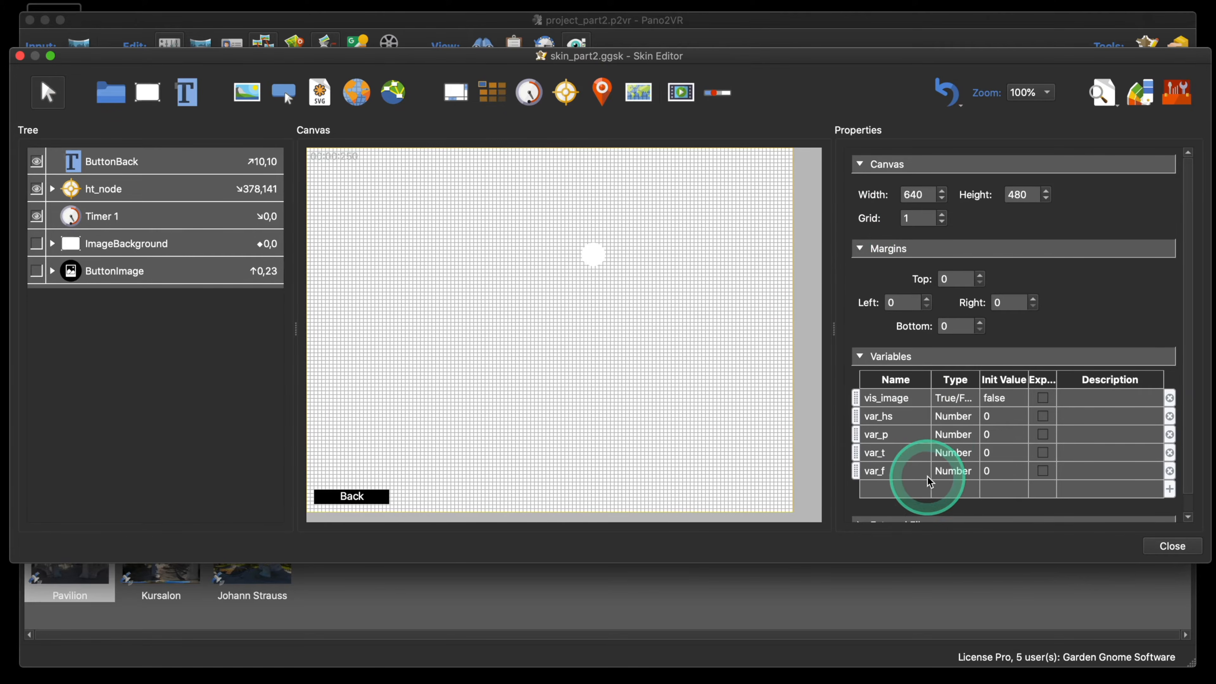
click(382, 499)
scroll(1015, 431, down, 6)
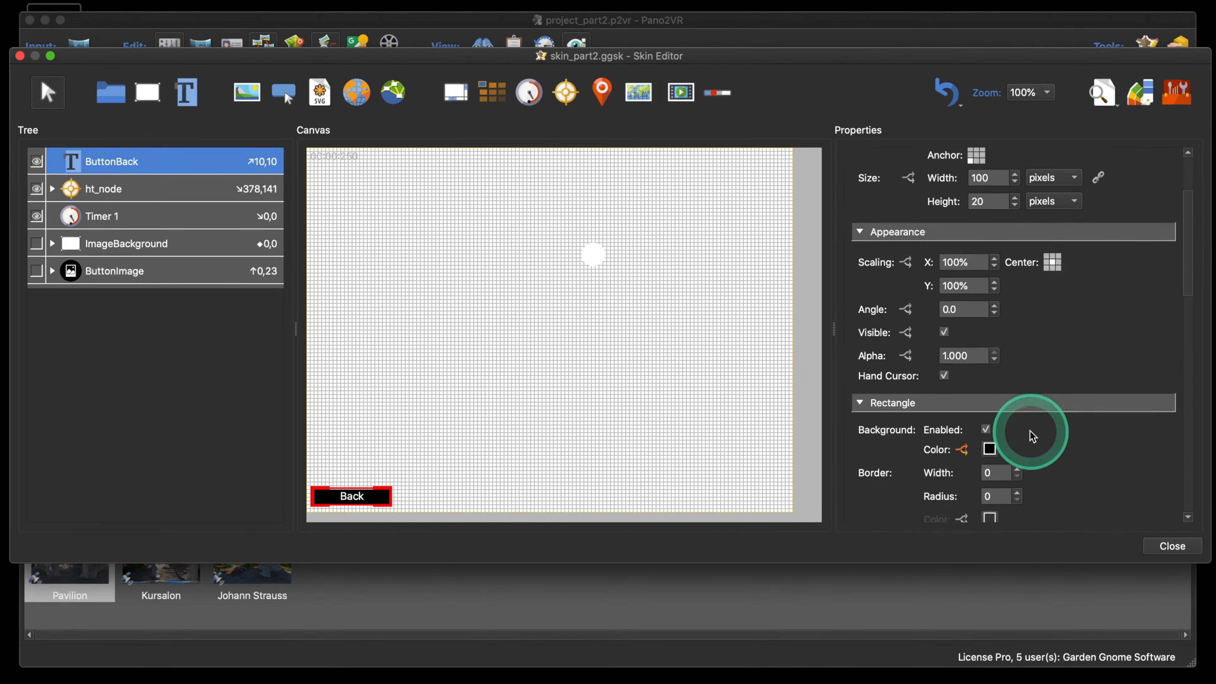
scroll(1032, 435, down, 10)
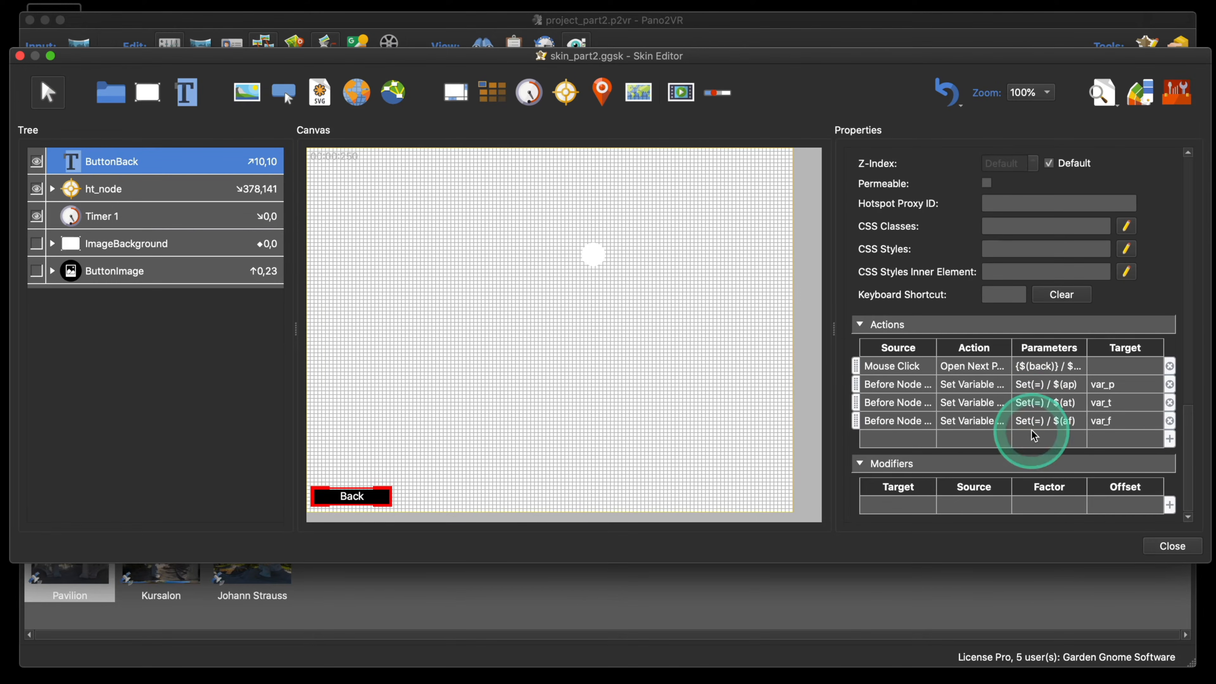
- Inspect ButtonBack's Mouse Click action with Expert mode off, and cancel its settings
double_click(884, 373)
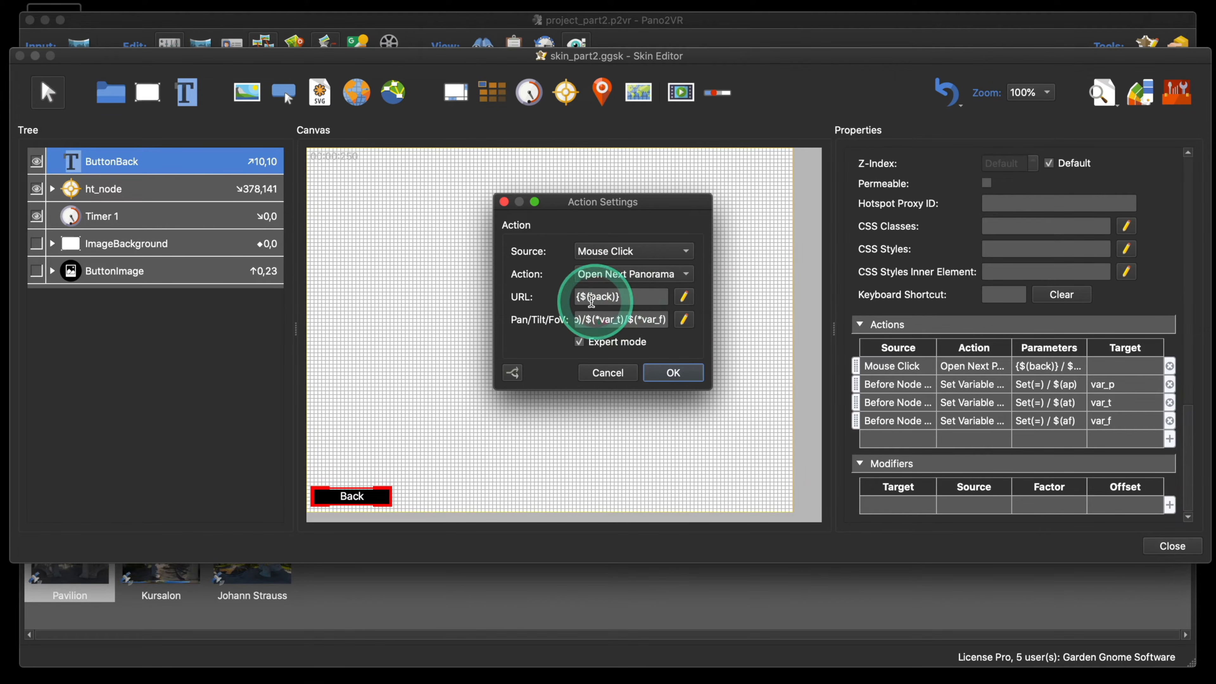
click(578, 342)
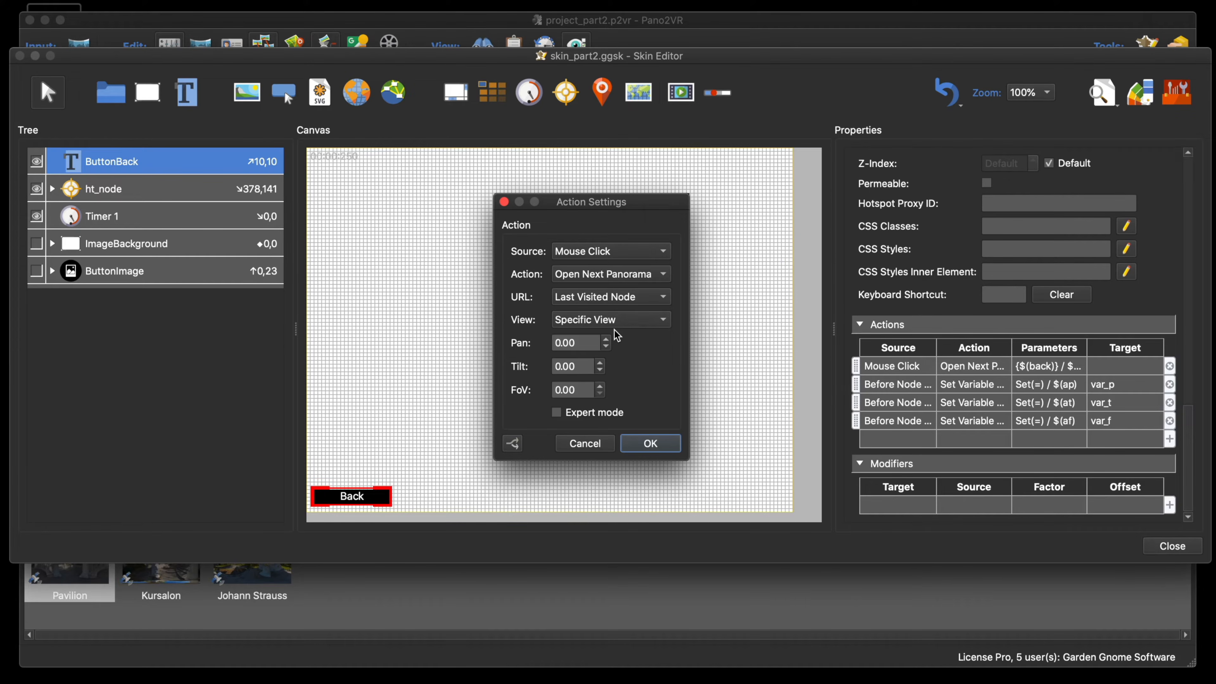
click(595, 446)
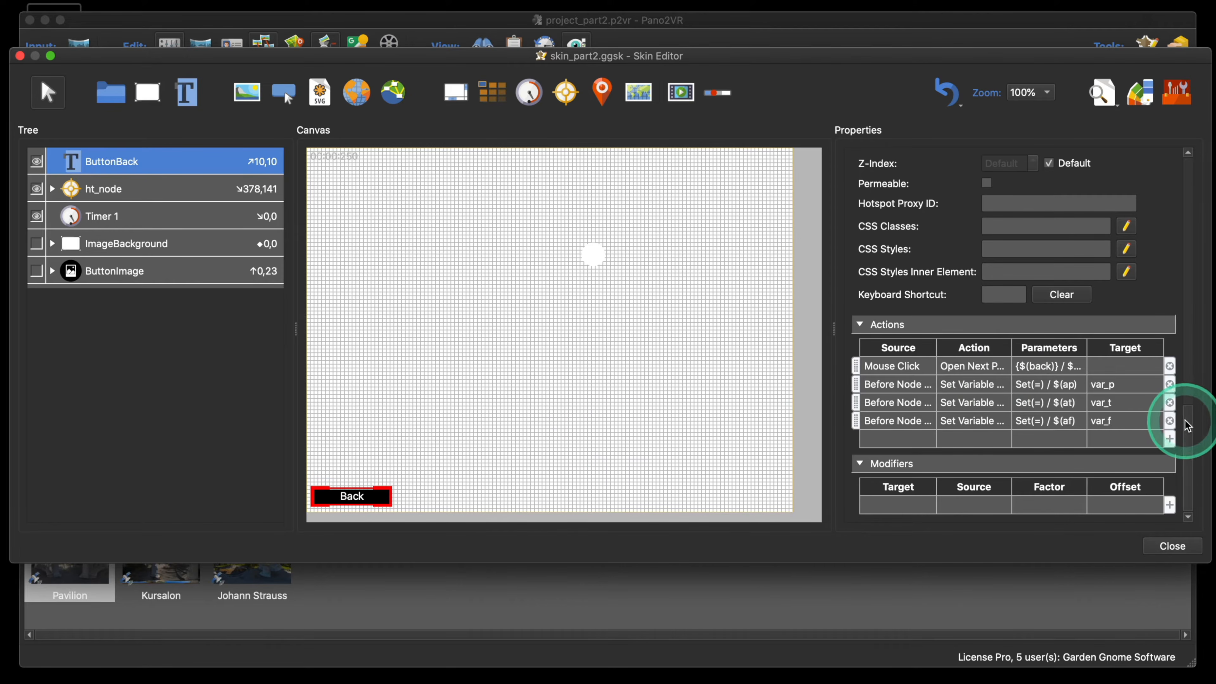
- Delete ButtonBack's three Set Variable actions that target var_p, var_t and var_f
click(1170, 421)
click(1169, 421)
click(1170, 421)
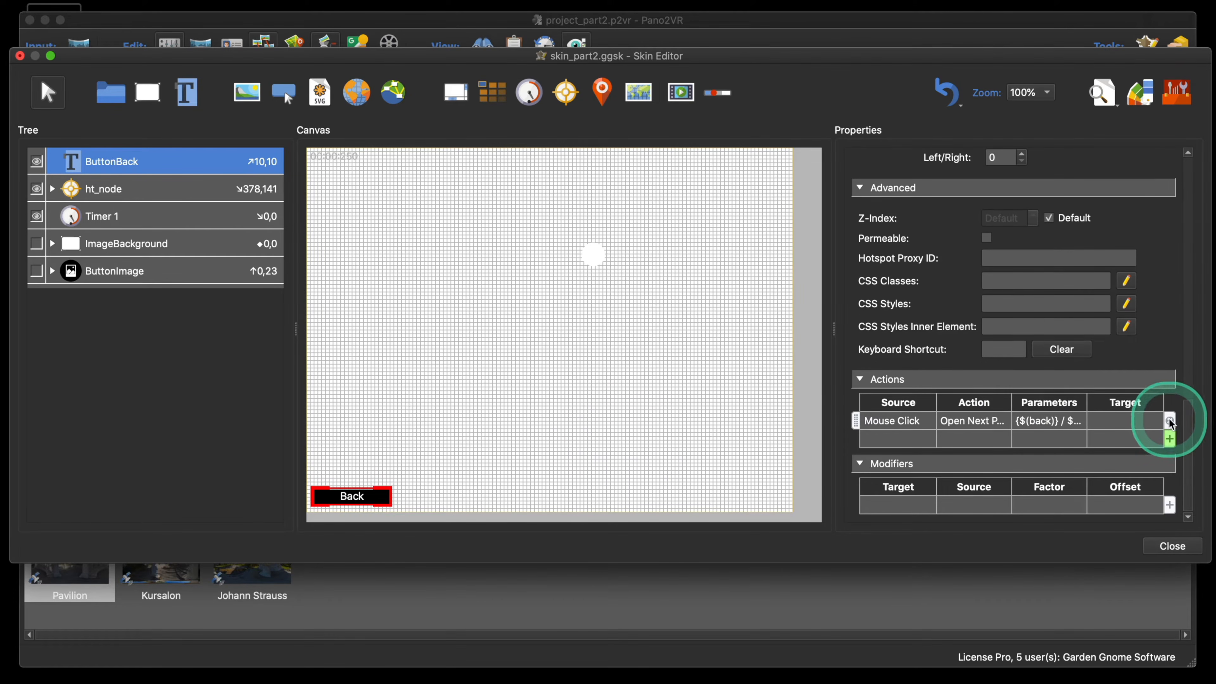
- Delete the variables var_f, var_t and var_p from the skin's canvas variables
click(646, 394)
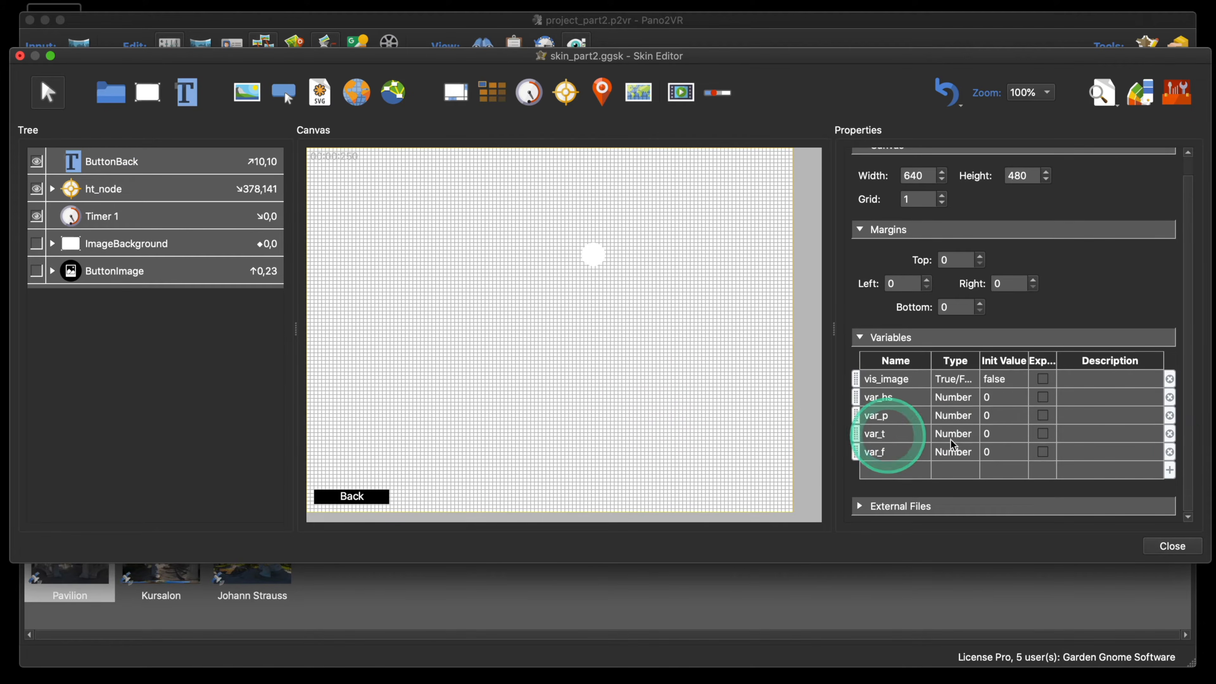
click(1170, 452)
click(1170, 451)
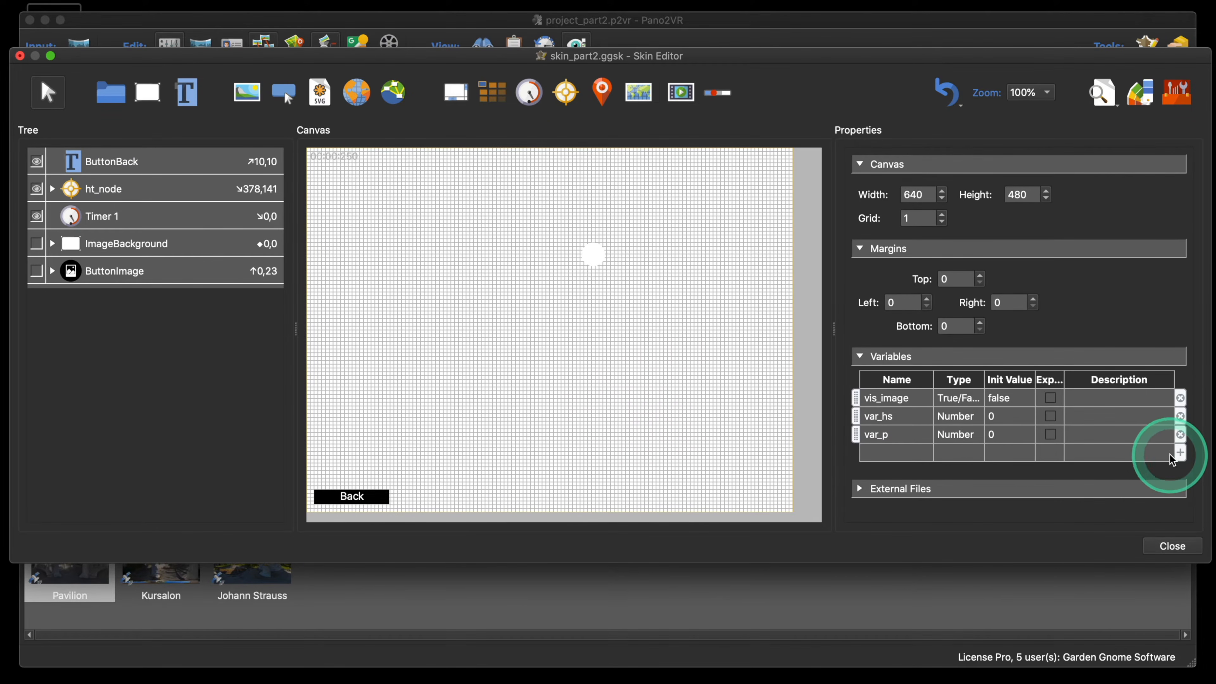
click(1181, 435)
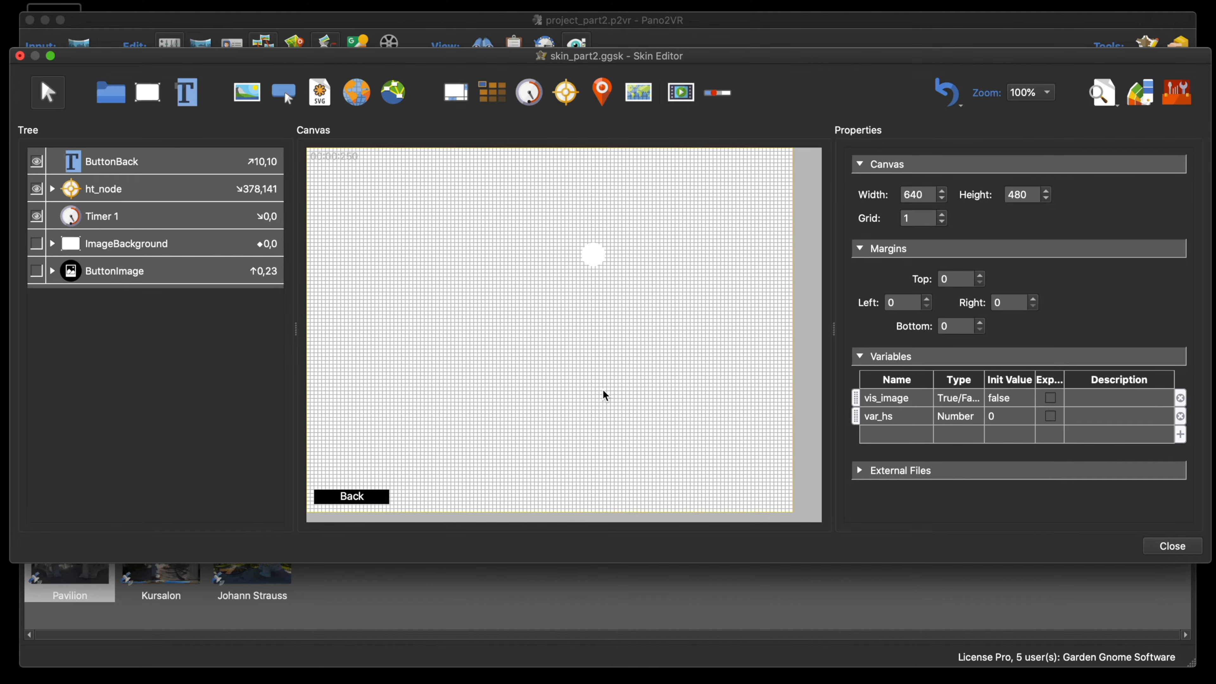
- Add a canvas variable named var_view and set its type to Text, leaving its initial value empty
click(882, 435)
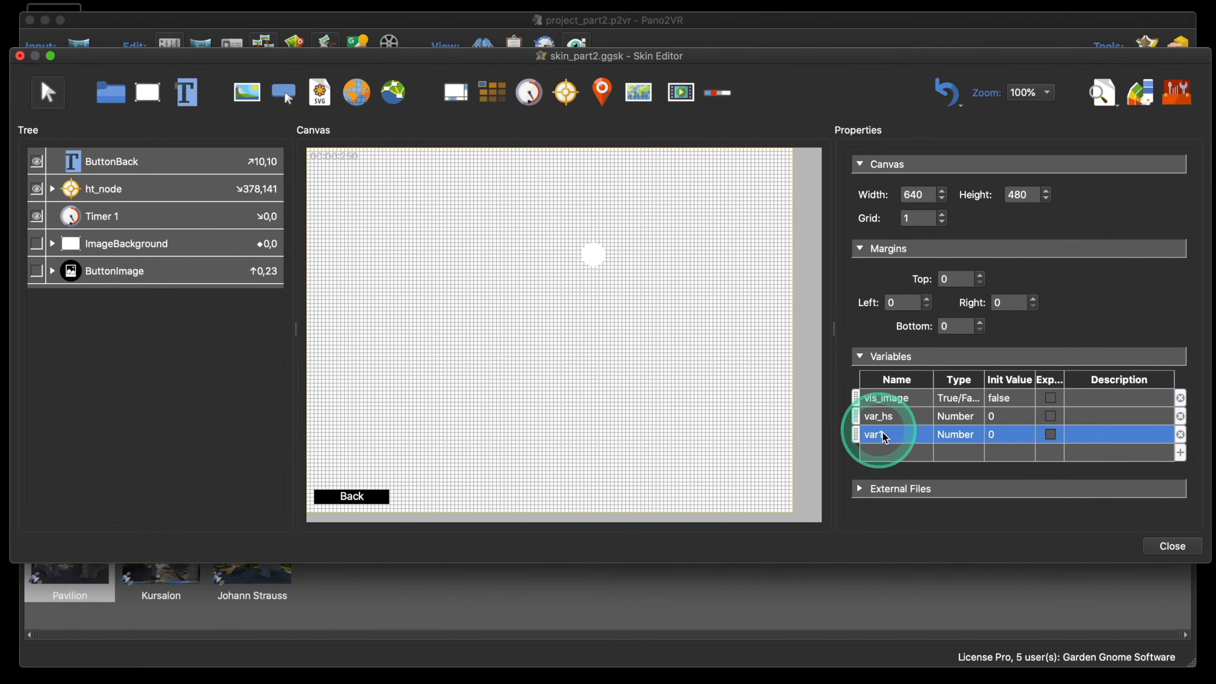
double_click(889, 435)
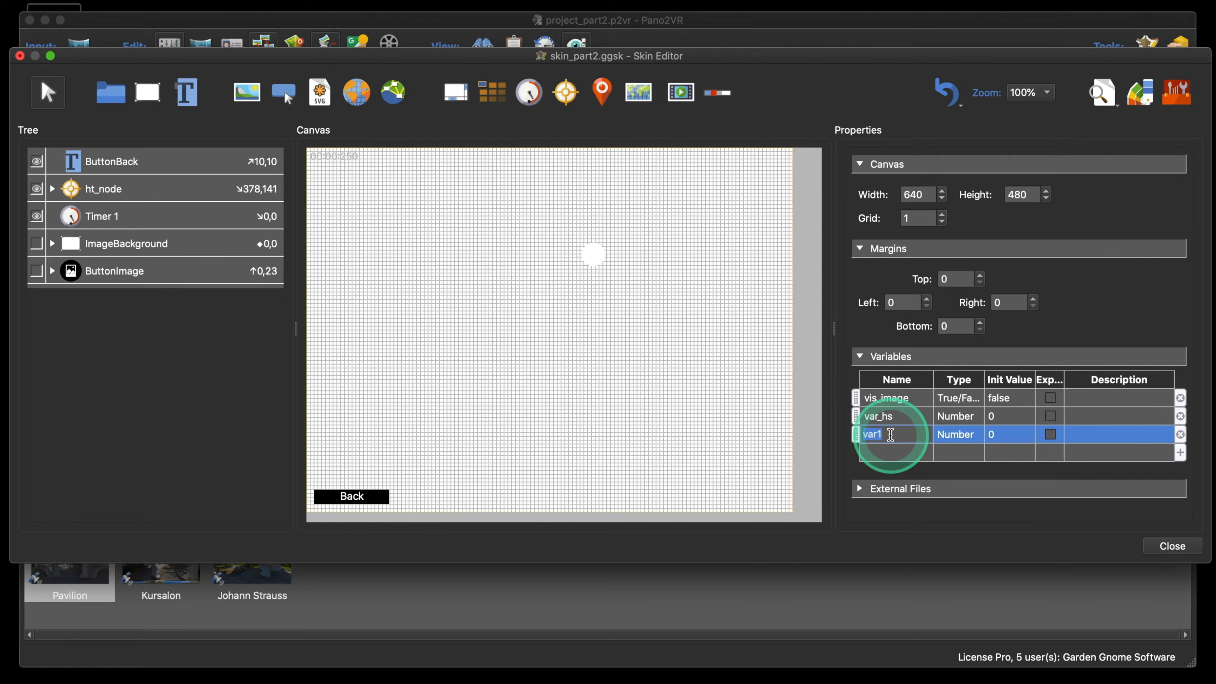
key(BackSpace)
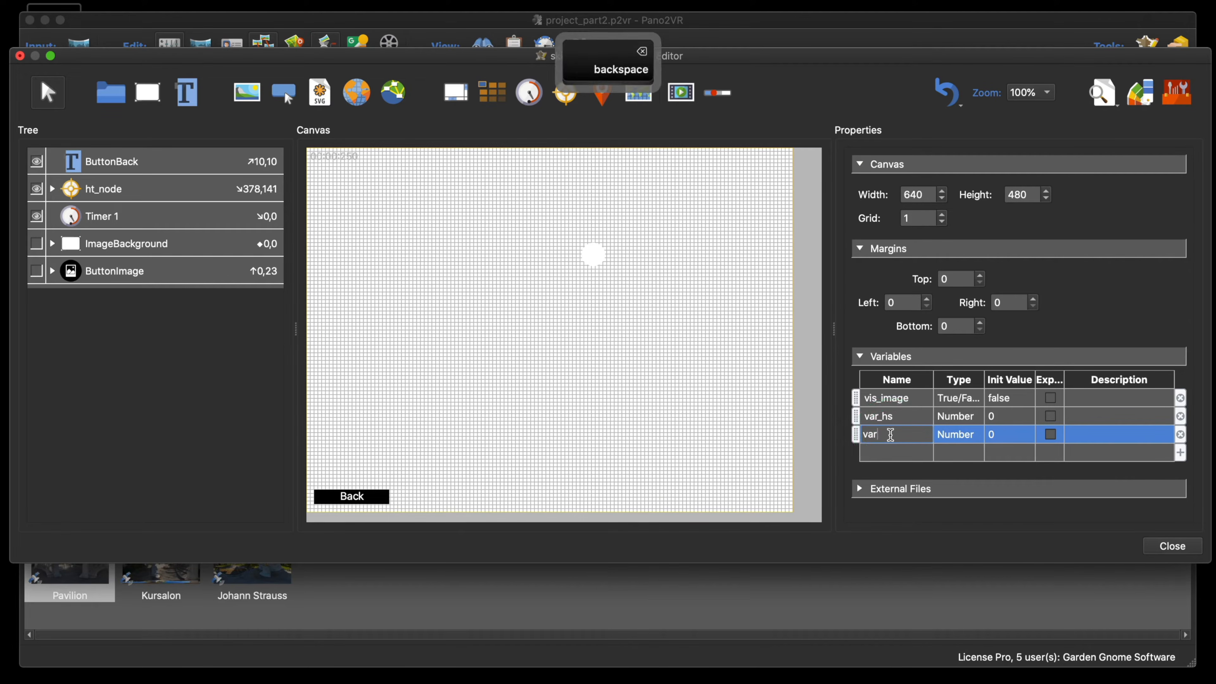
text(_)
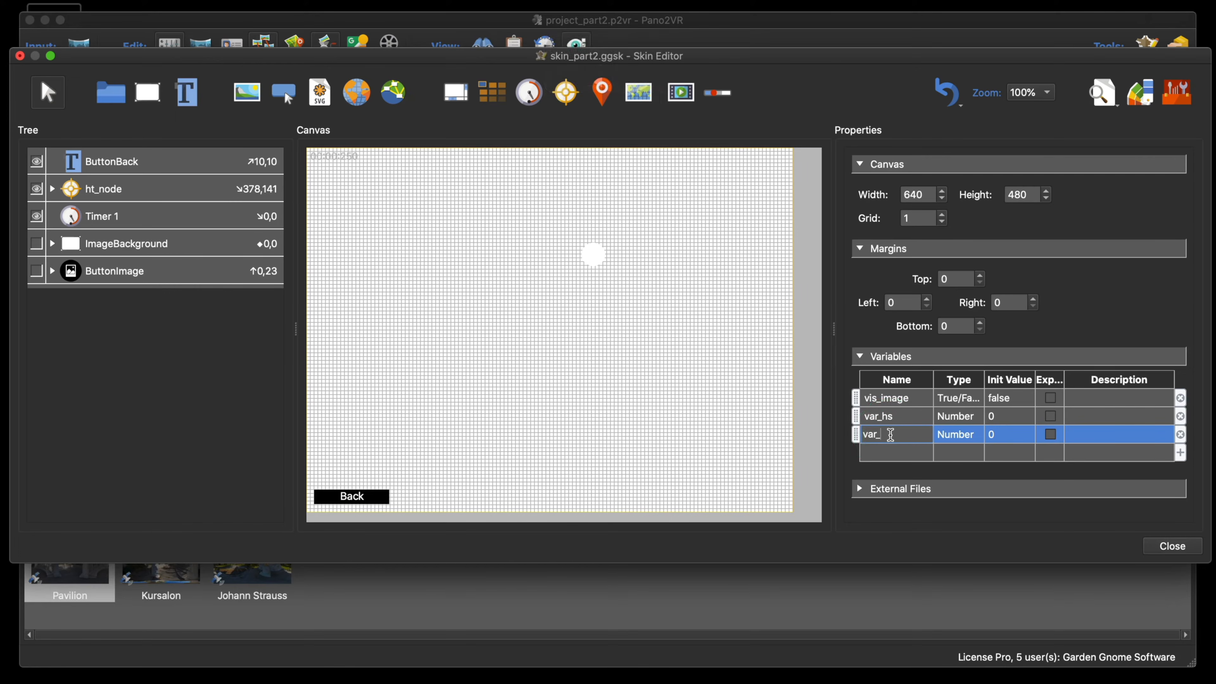
text(vi)
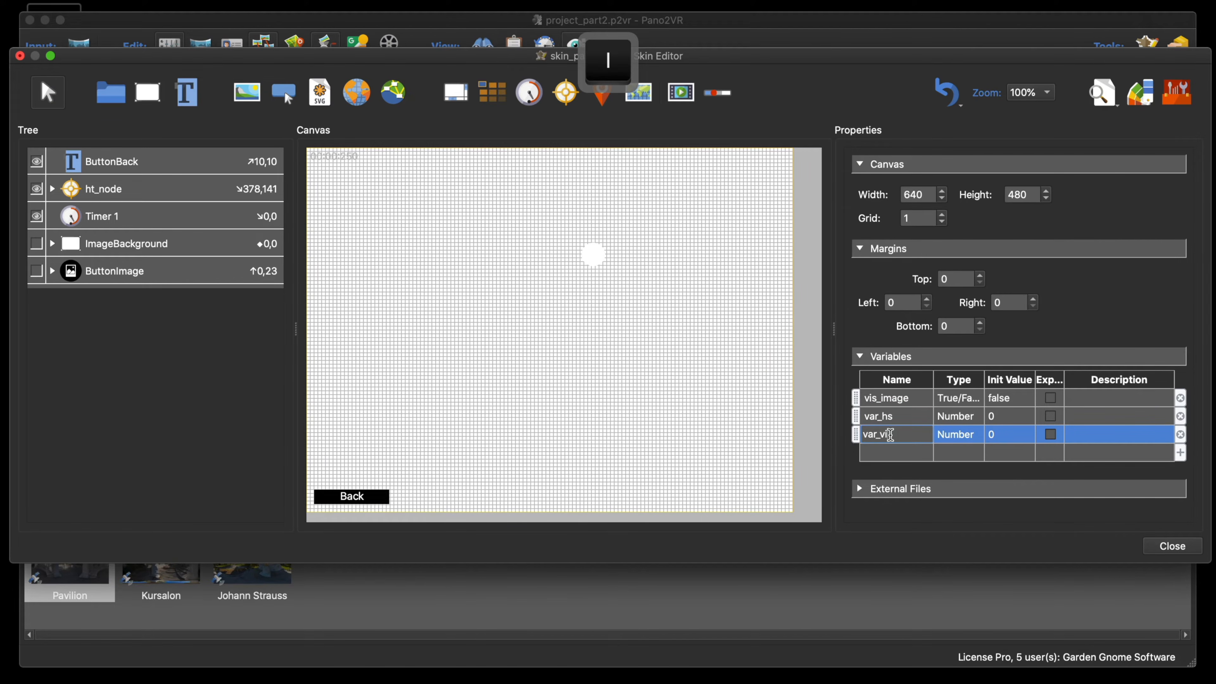
text(ew)
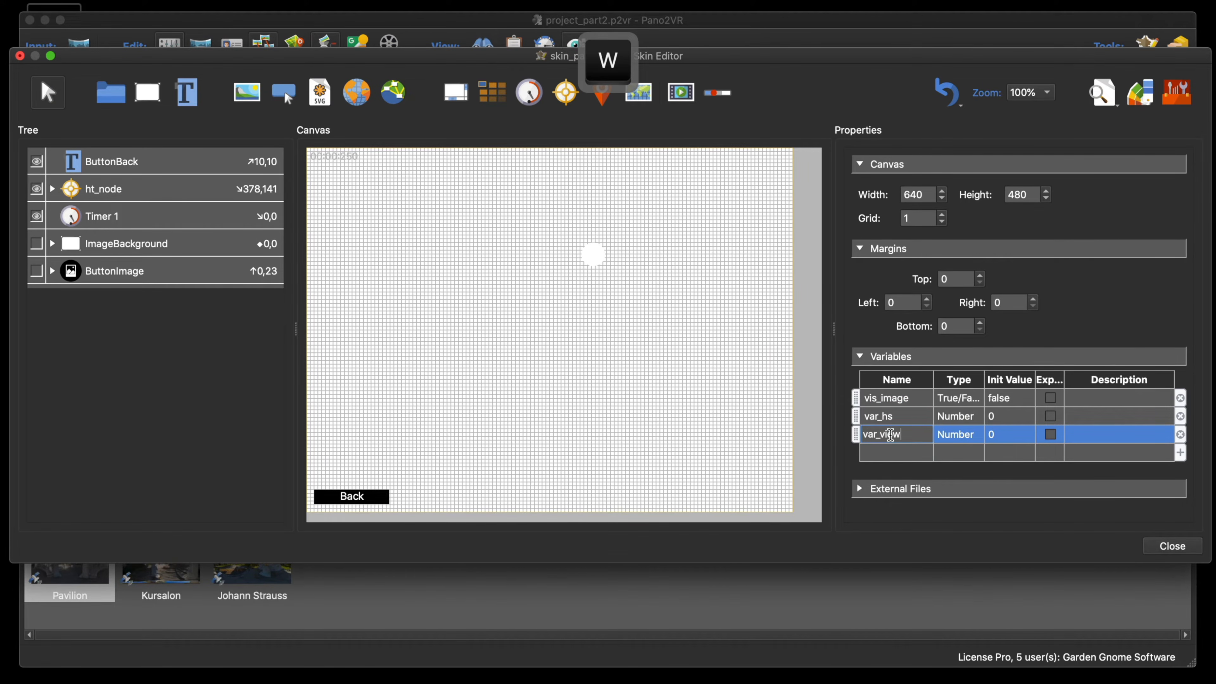
click(960, 438)
click(962, 439)
click(955, 453)
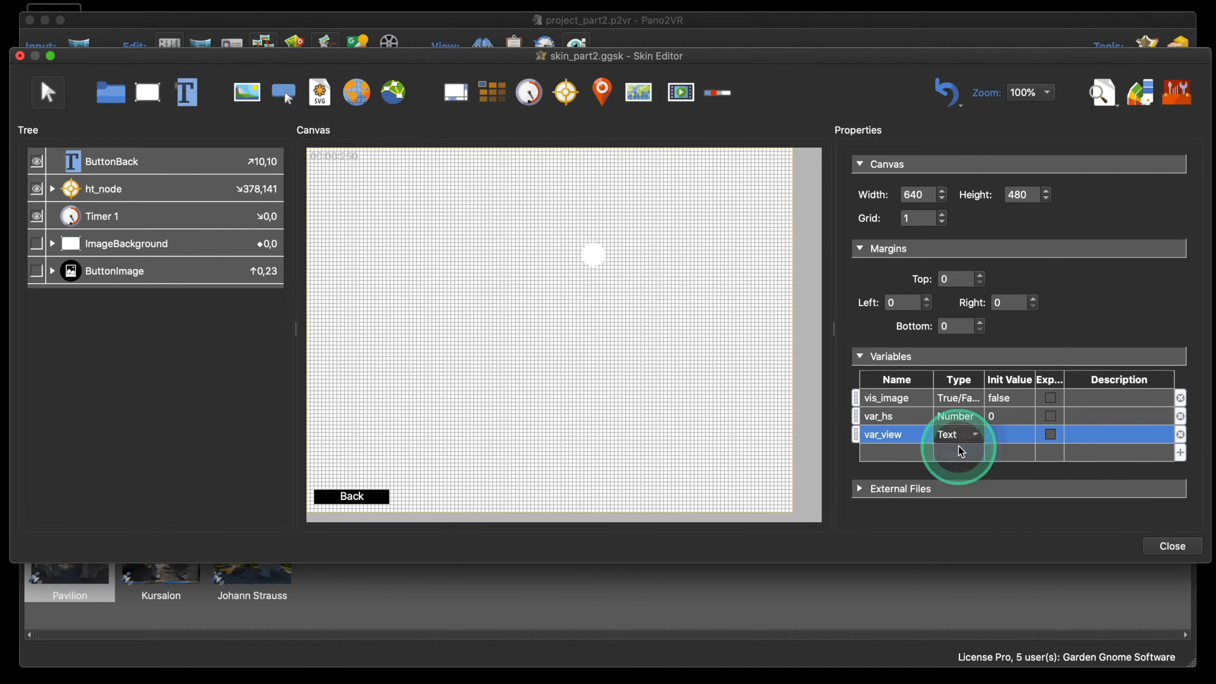
click(1009, 436)
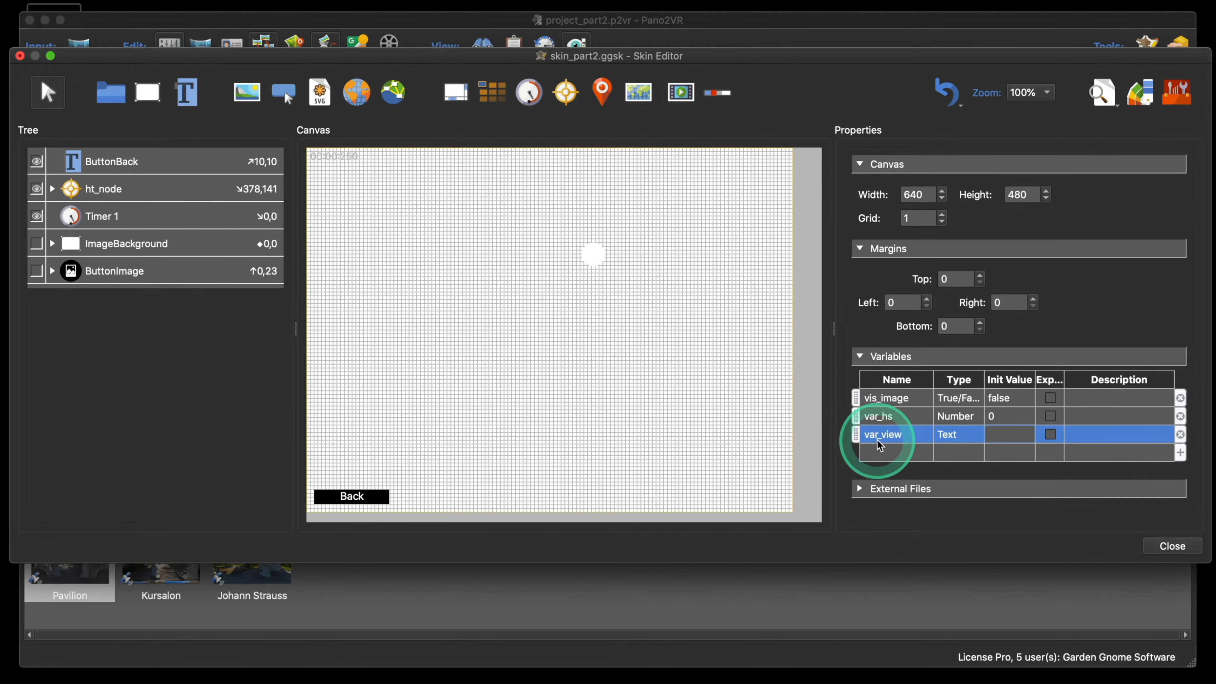
click(628, 372)
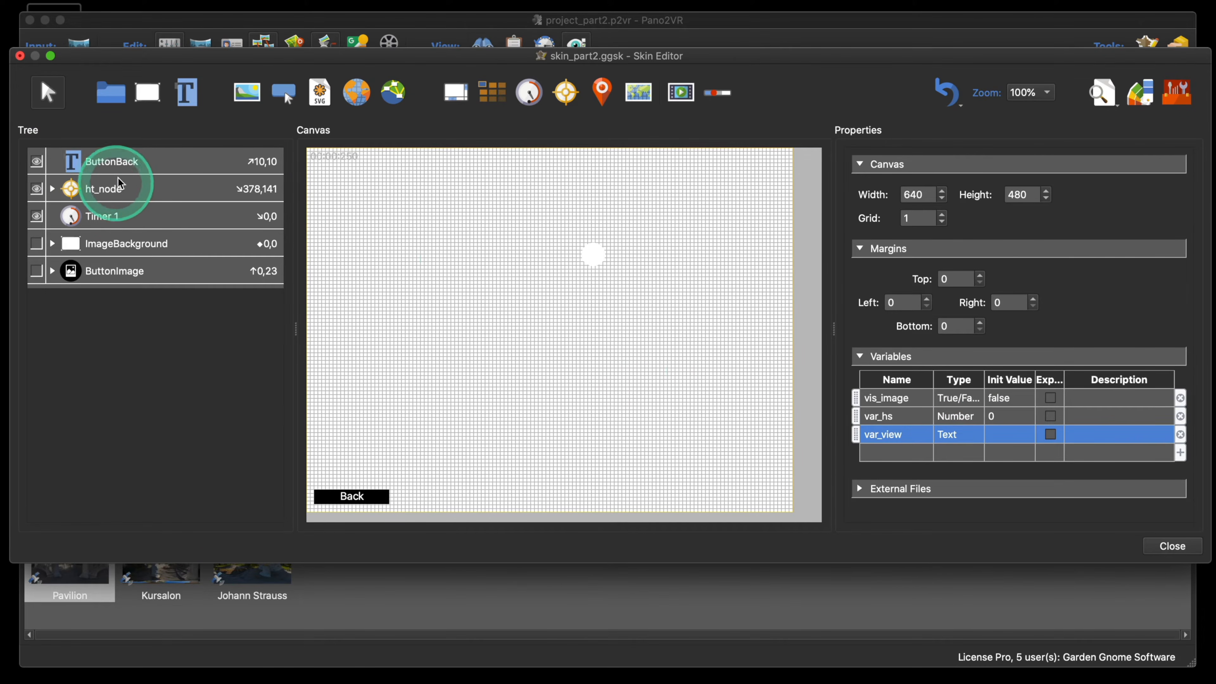
- Start a new ButtonBack action with source Before Node Change, action Set Variable Value, variable var_view and operation Set(=)
click(123, 163)
scroll(1100, 403, down, 15)
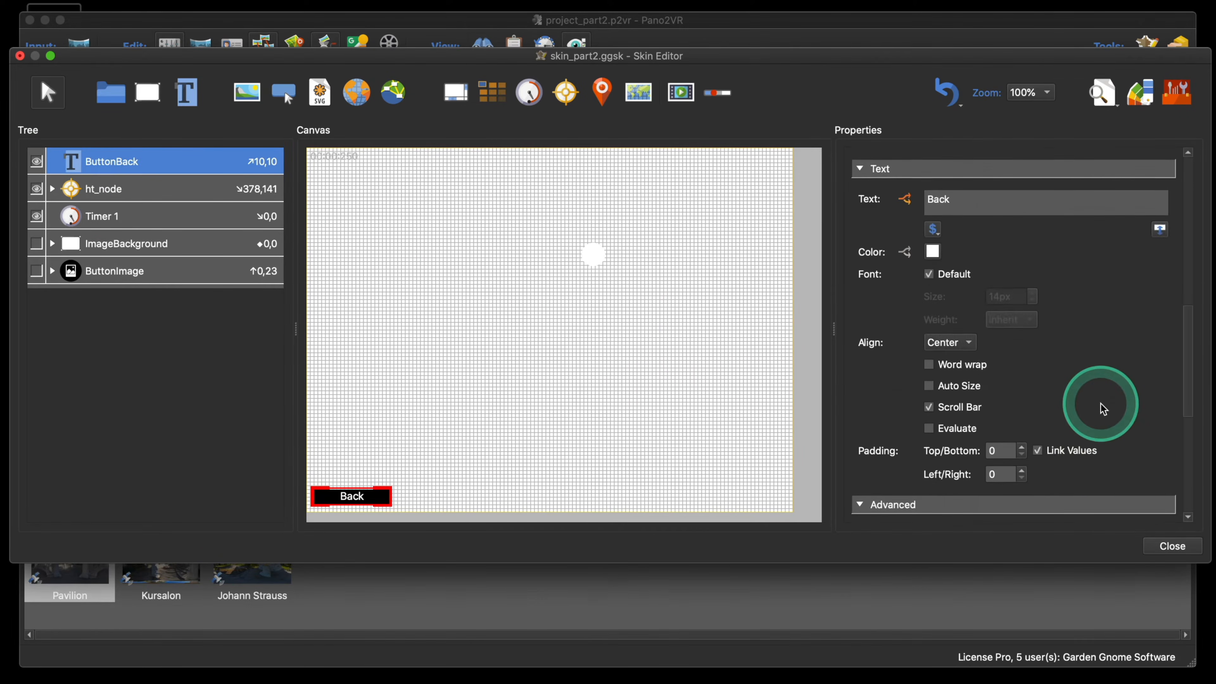
double_click(921, 440)
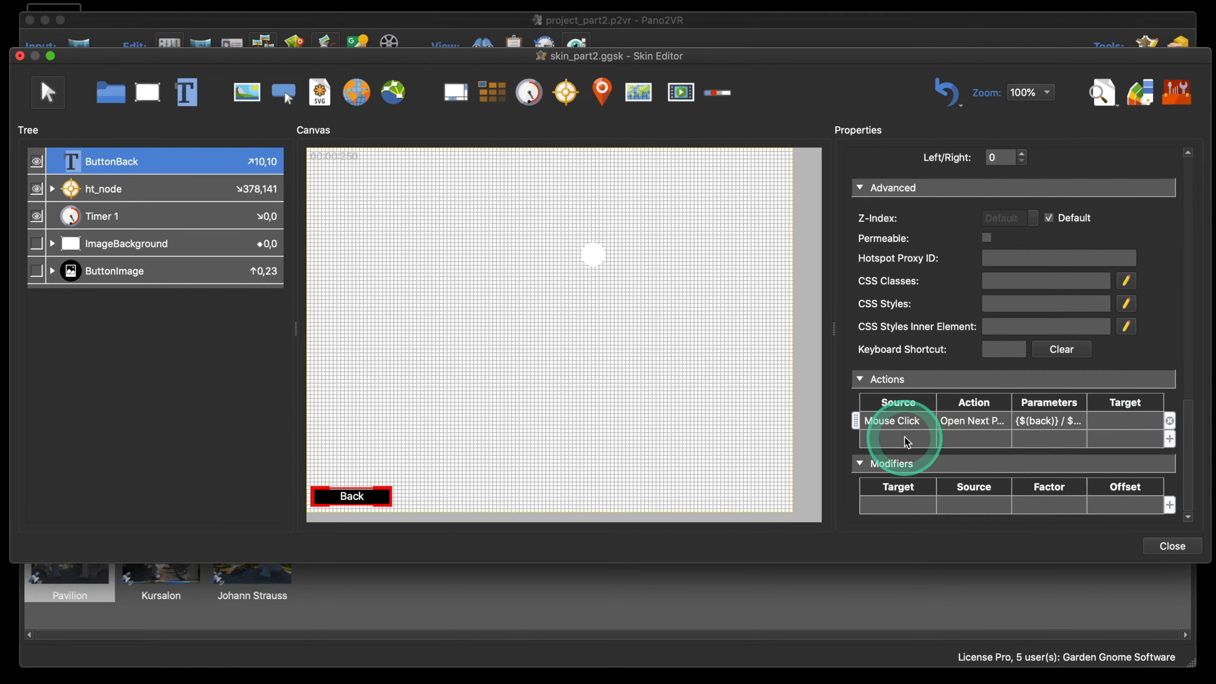
click(622, 284)
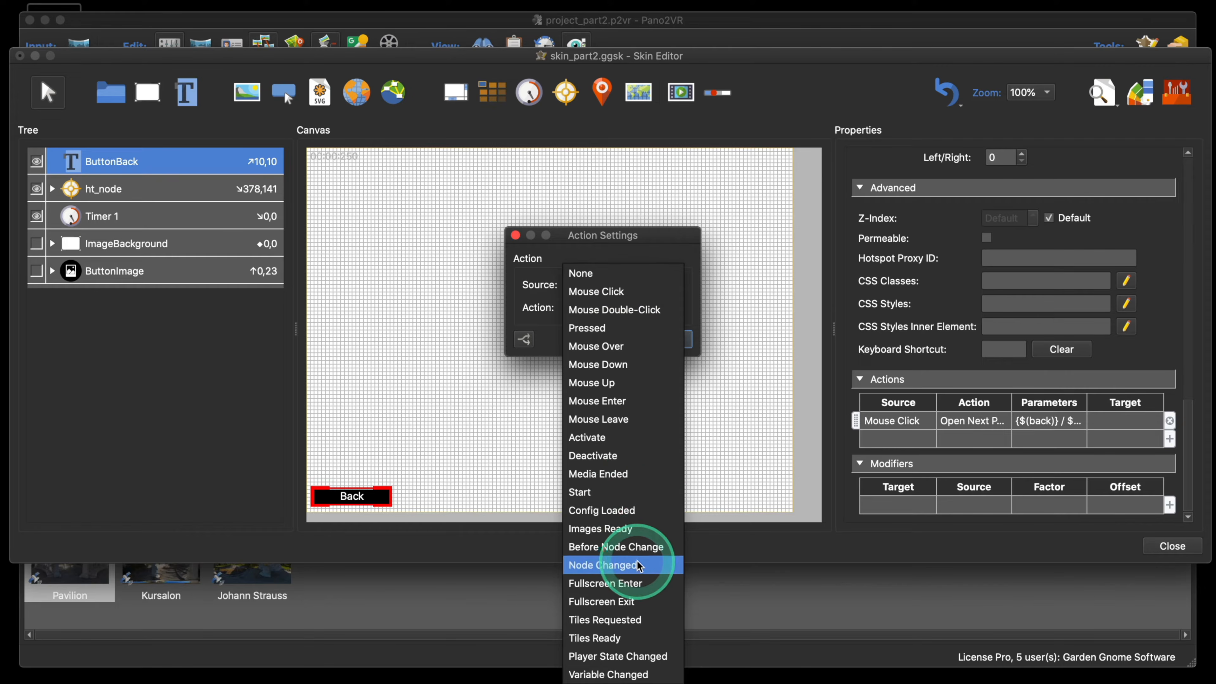
click(640, 549)
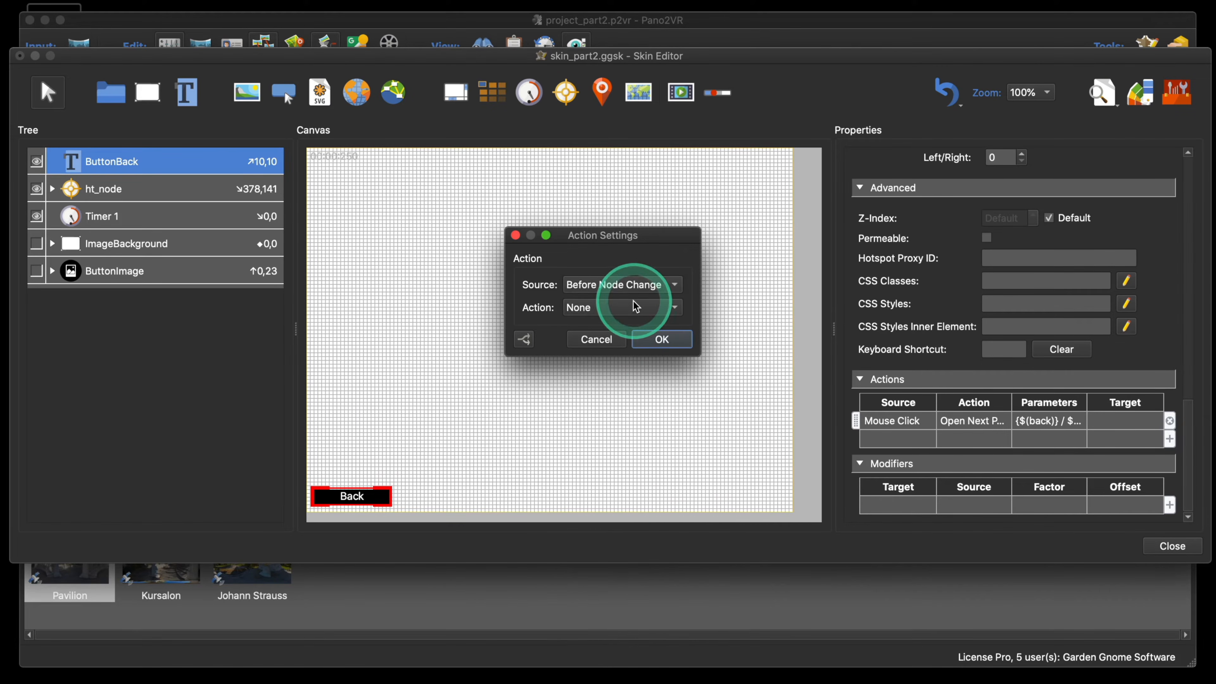
click(625, 303)
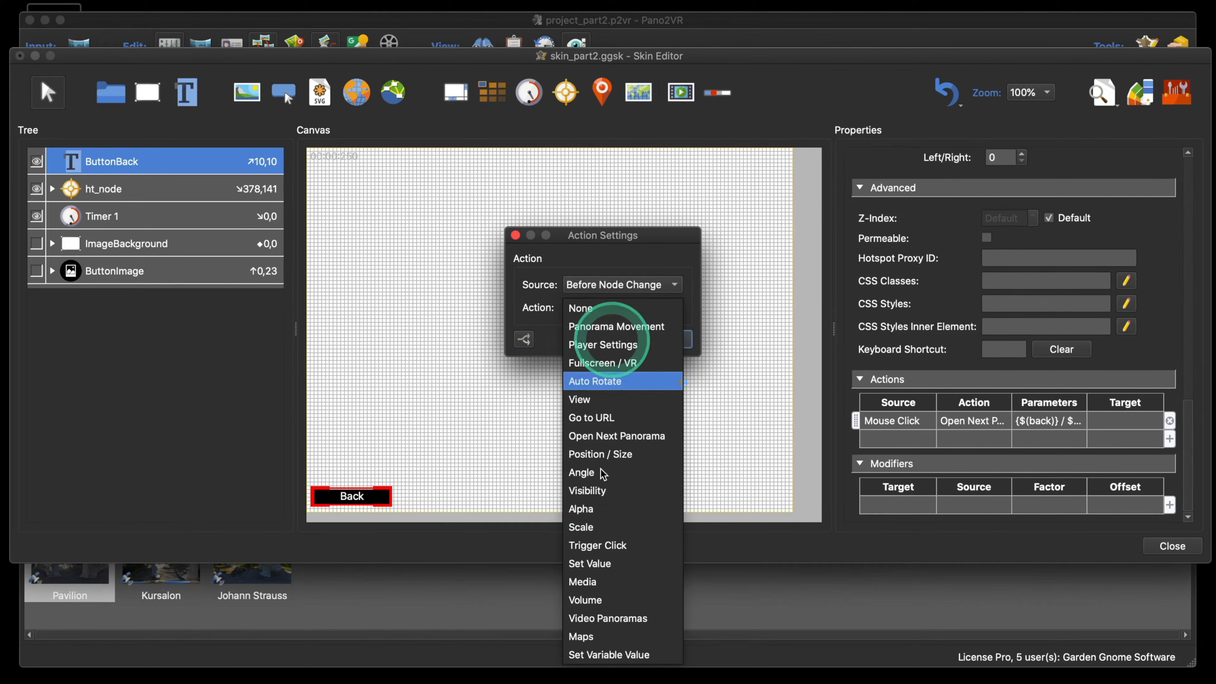
click(621, 647)
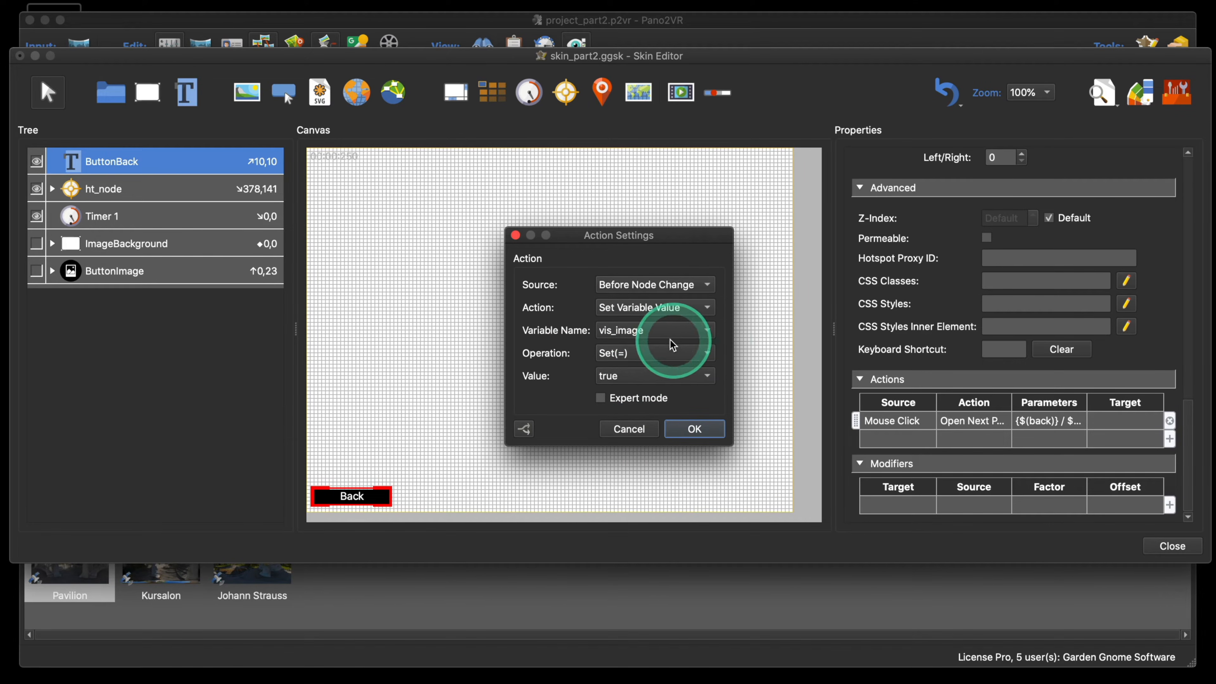
click(660, 336)
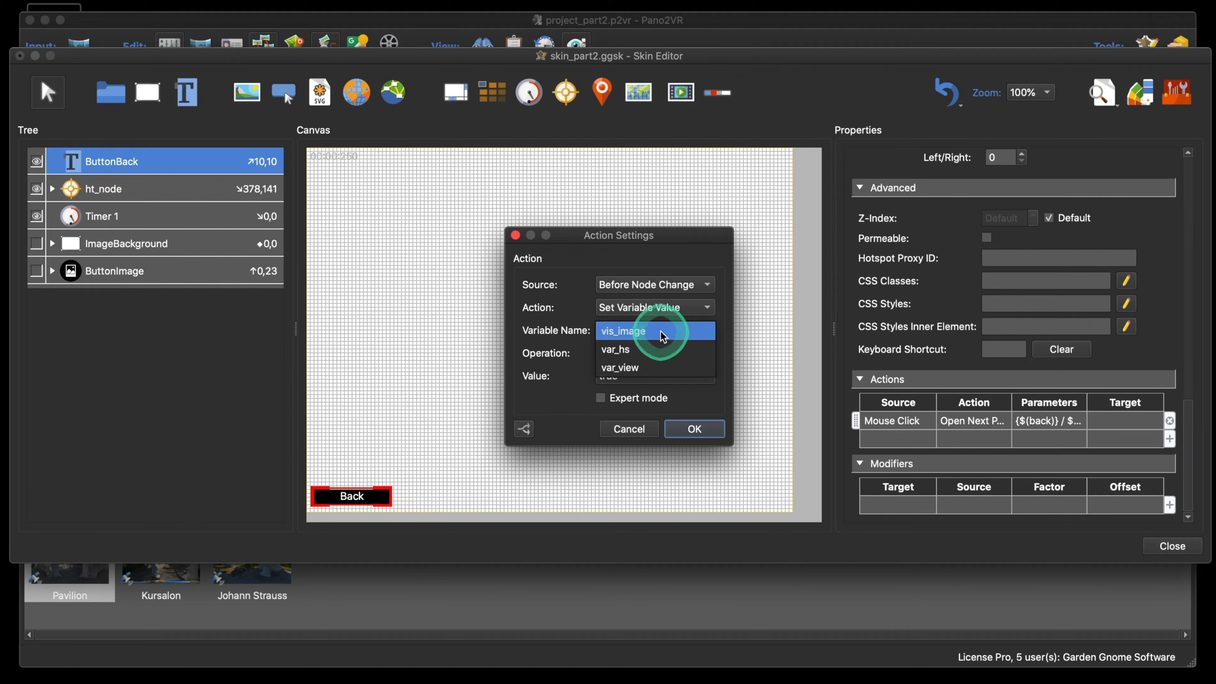
click(656, 363)
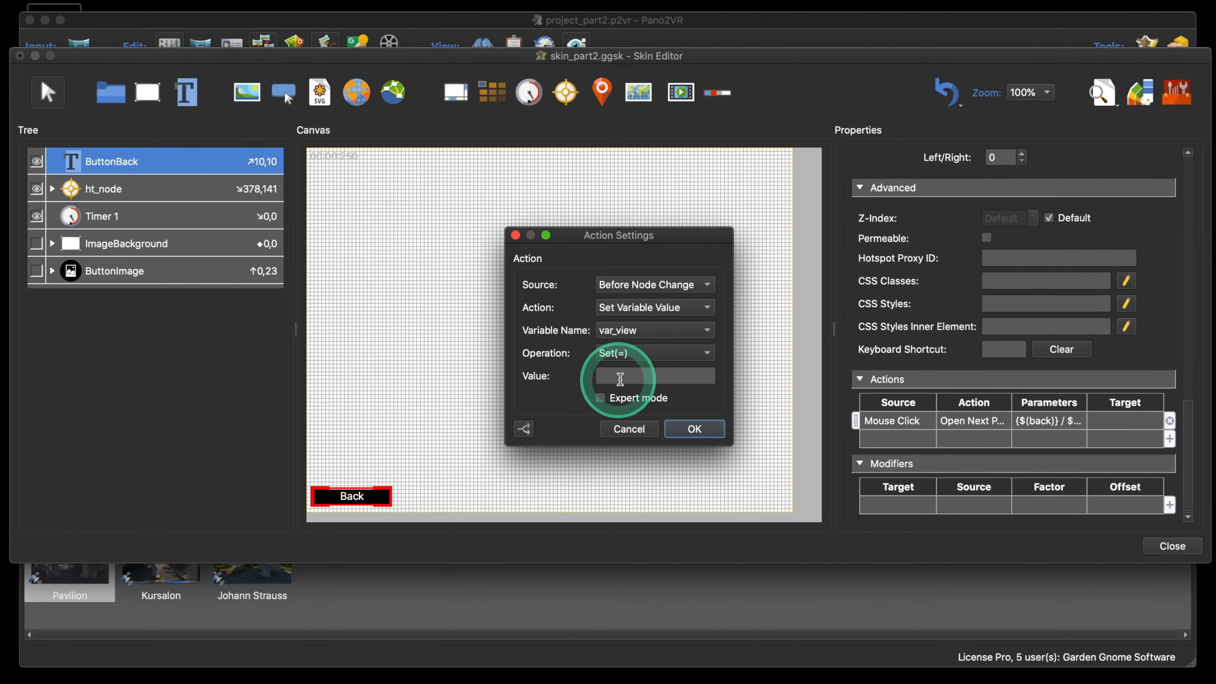
drag(659, 233, 670, 225)
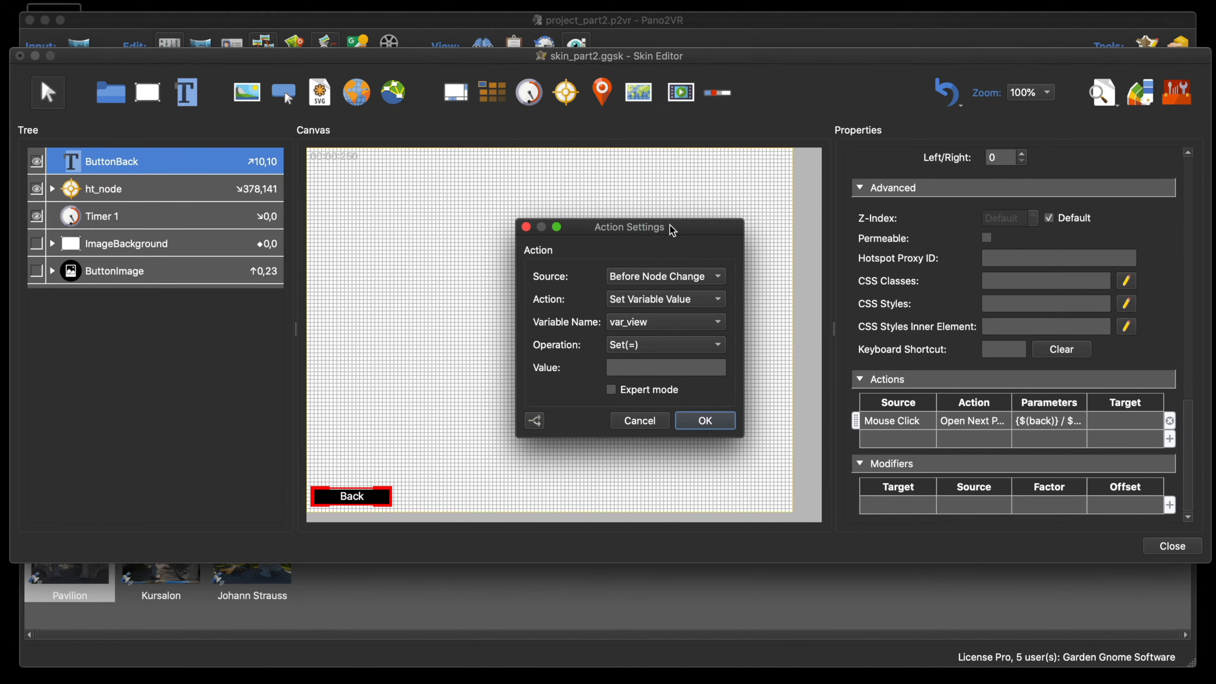
click(651, 366)
- Switch to Safari and open the List of Placeholders reference page in Garden Gnome's Pano2VR documentation
click(574, 642)
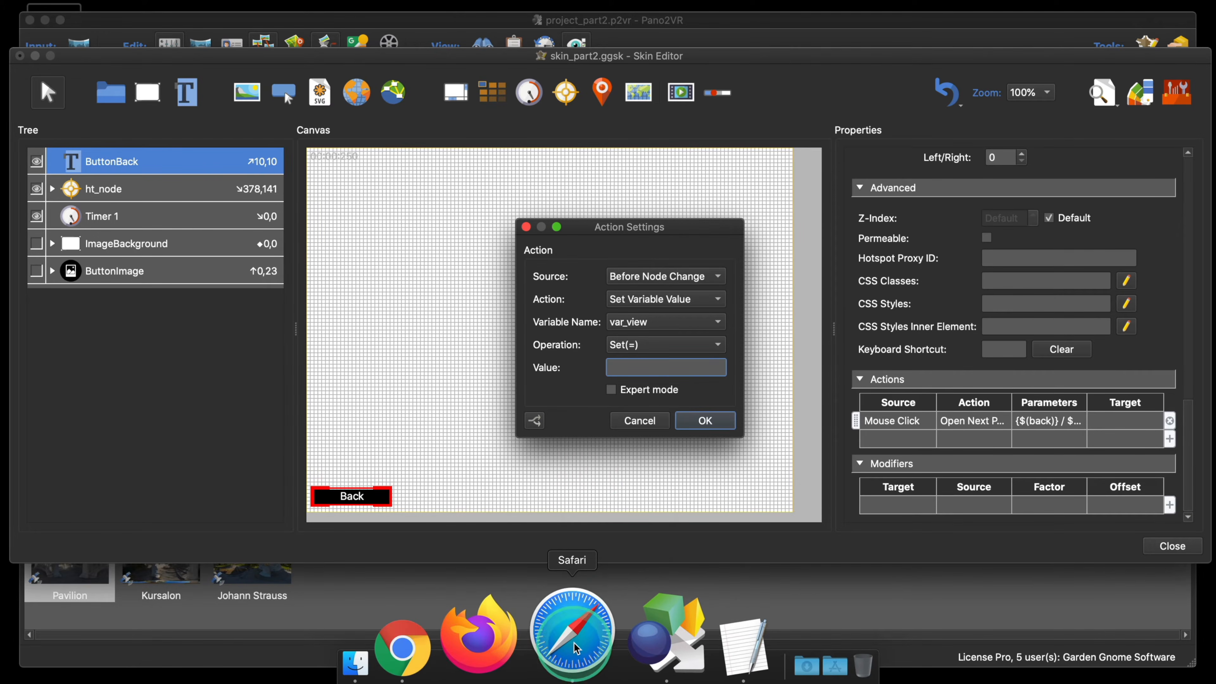
click(625, 463)
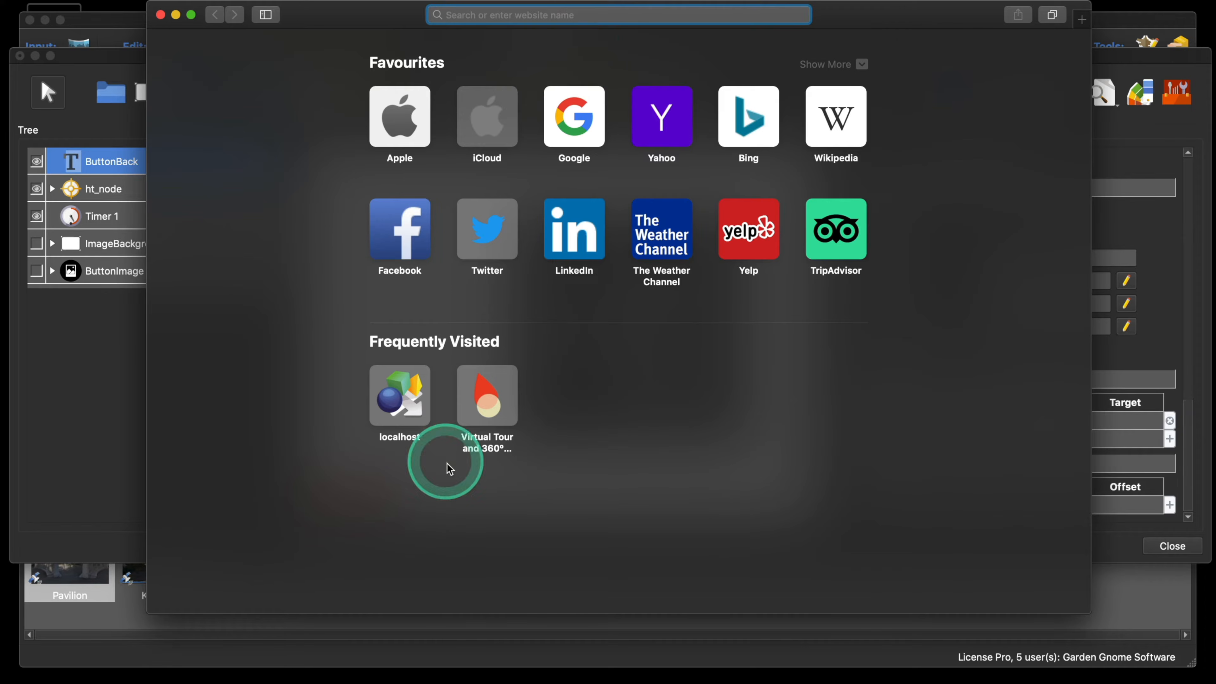
click(490, 422)
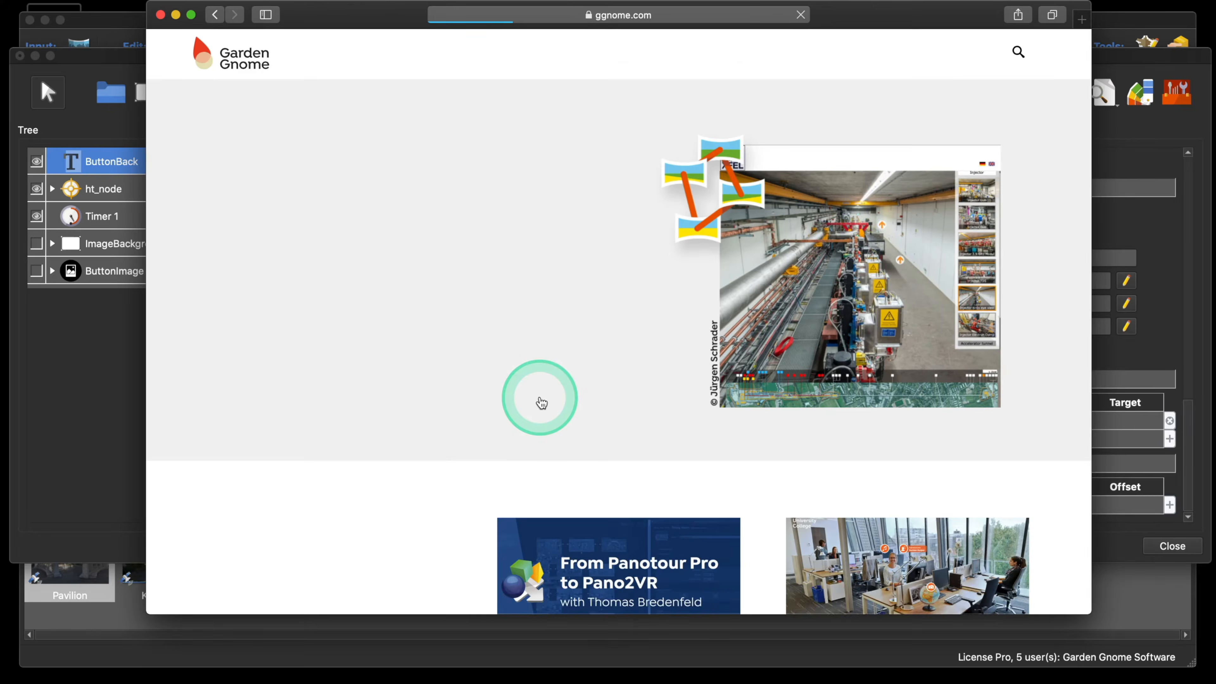
click(737, 73)
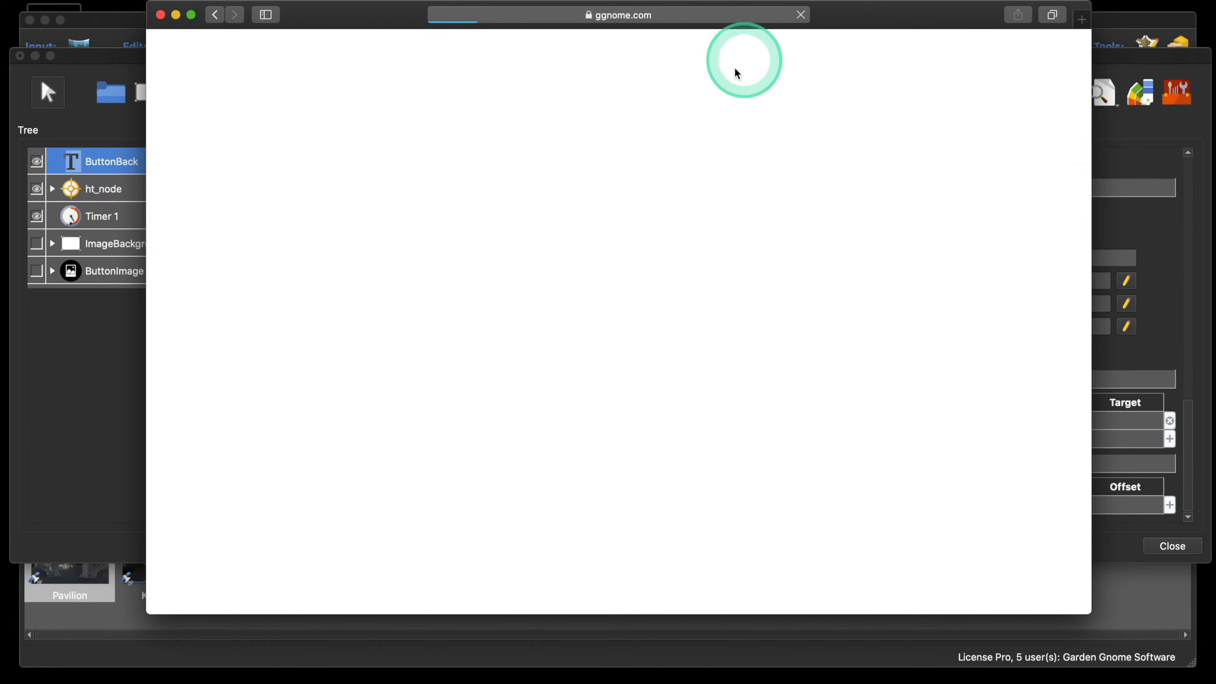
click(502, 266)
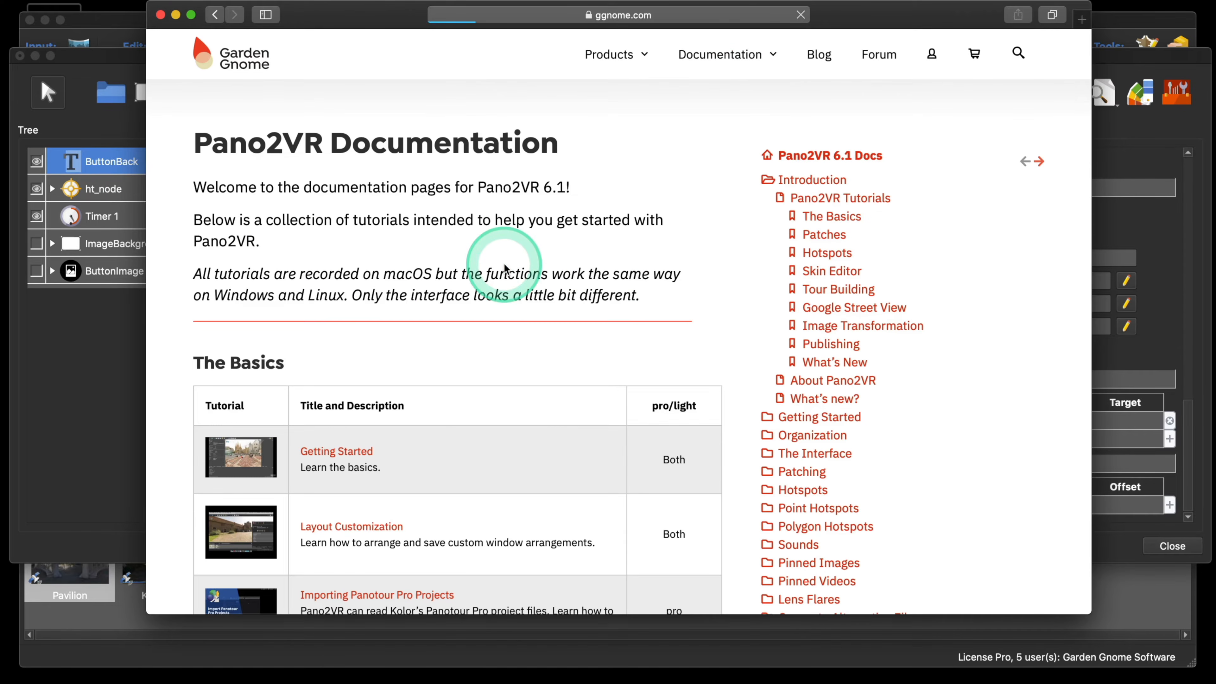
scroll(967, 355, down, 15)
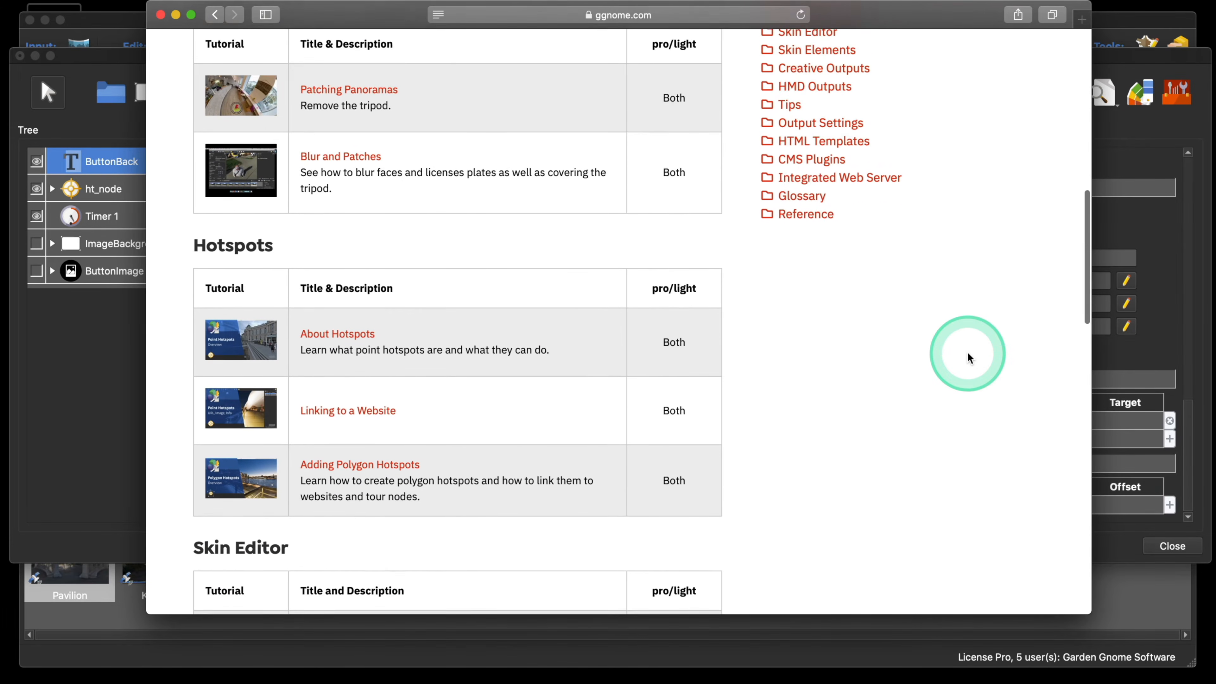
click(806, 222)
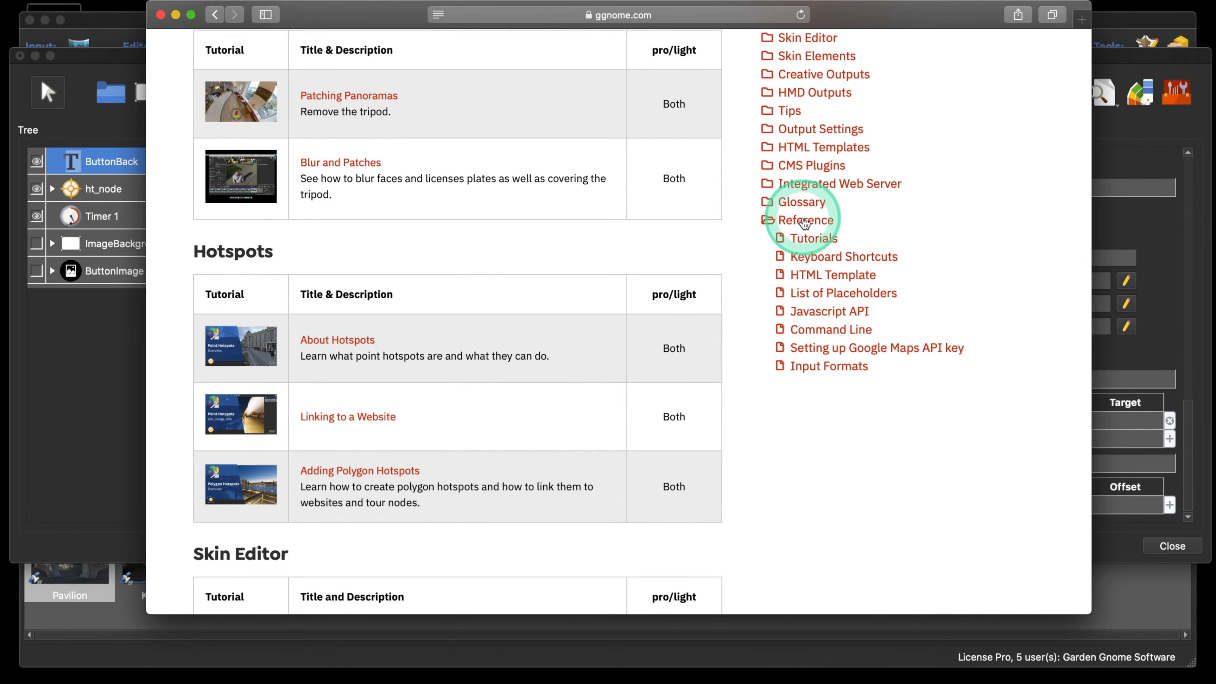
click(862, 293)
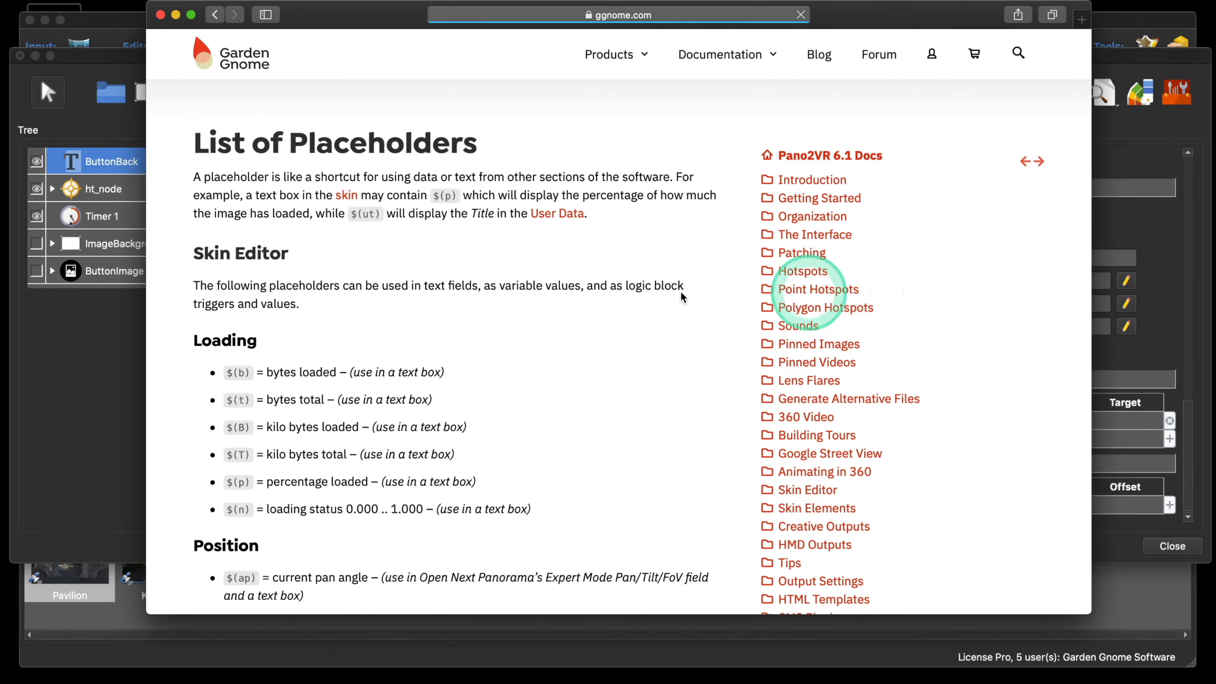
- Examine the Position placeholders for pan, tilt, field of view and projection in the documentation
scroll(557, 326, down, 3)
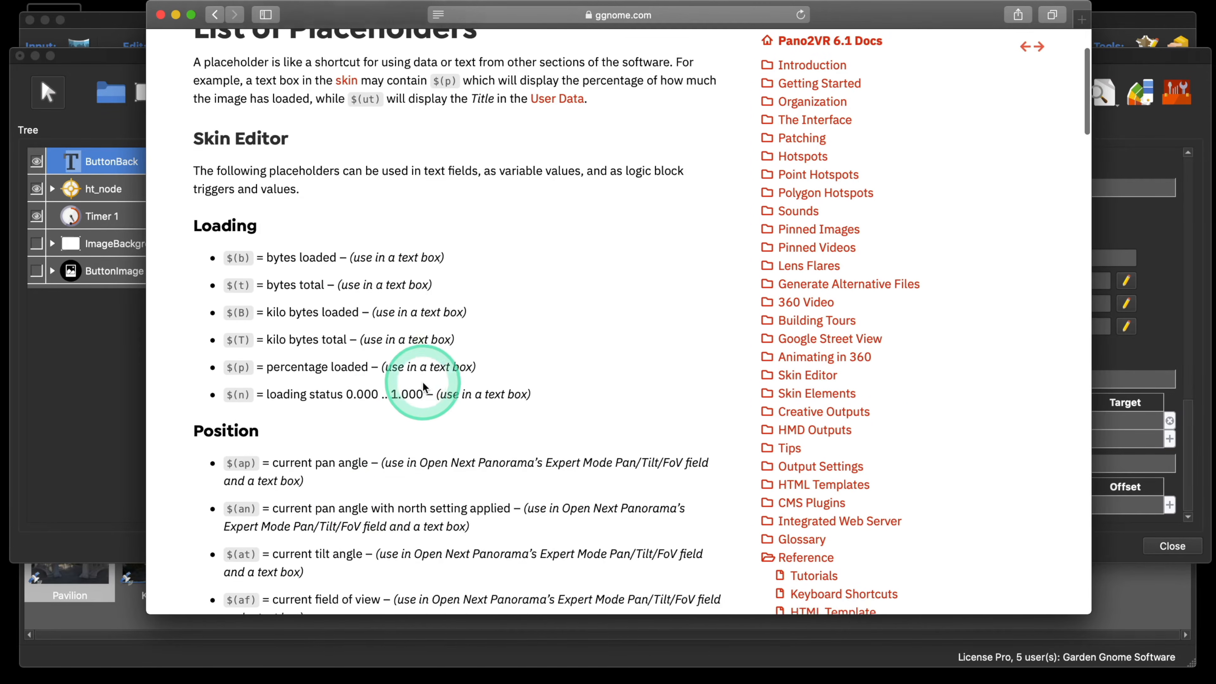
scroll(422, 382, down, 4)
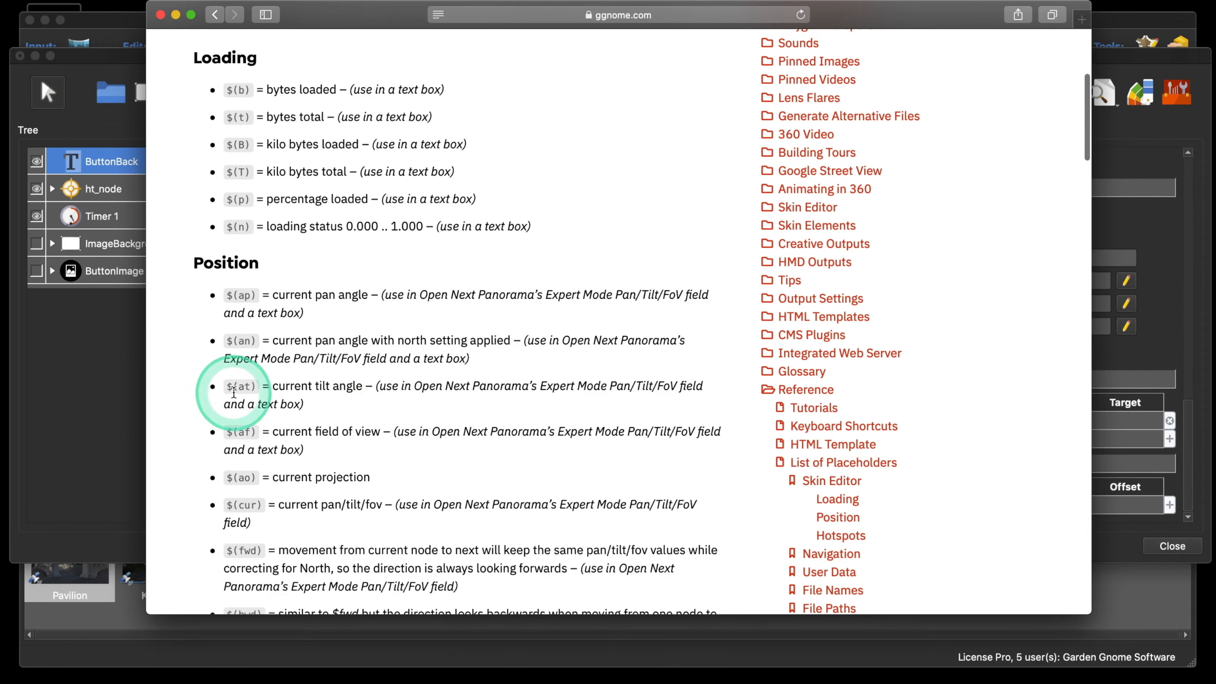
scroll(345, 388, down, 1)
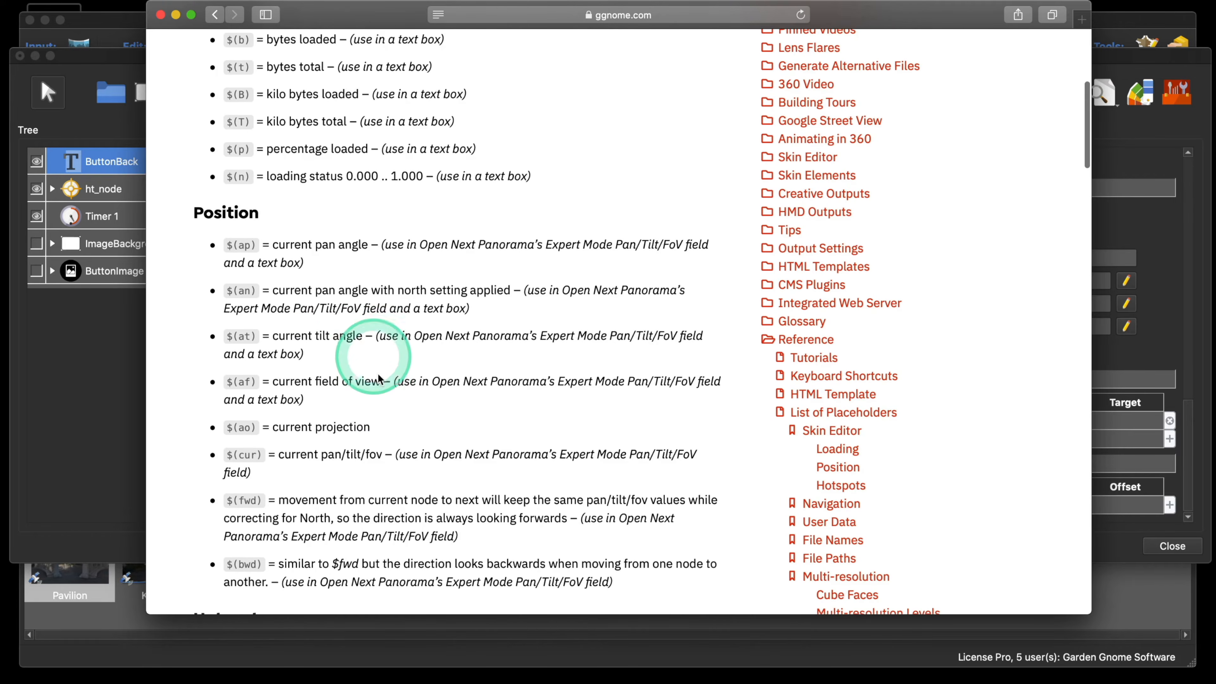
scroll(379, 378, down, 1)
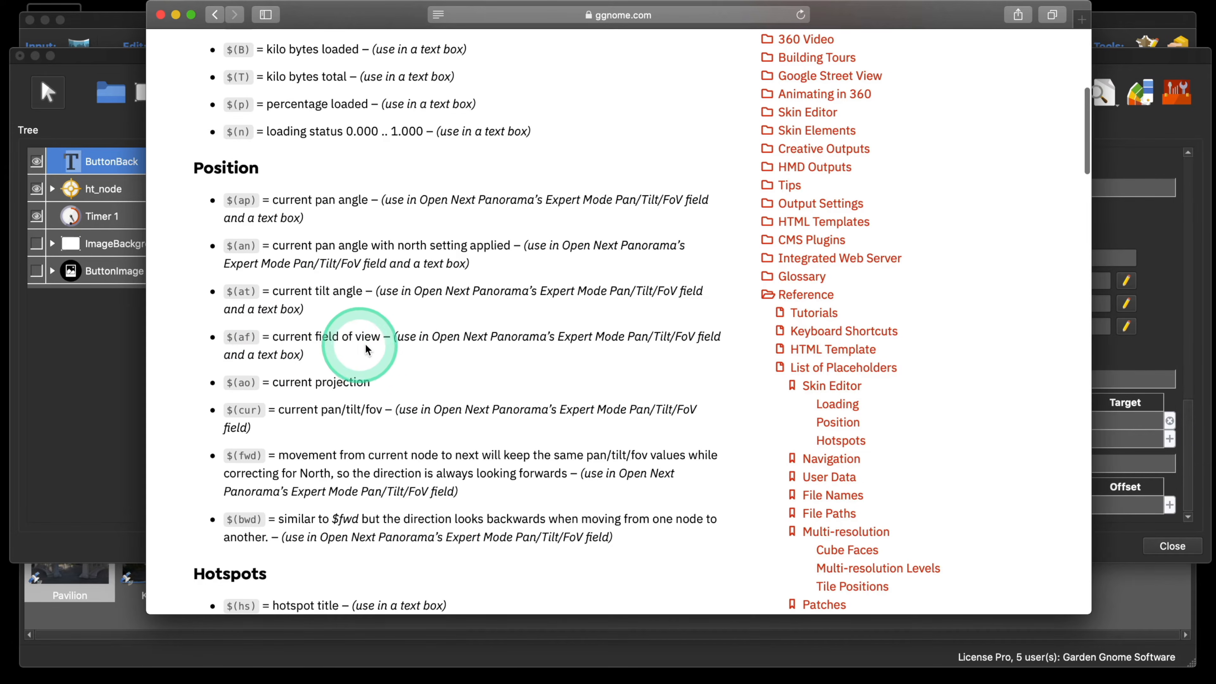
- Close the Safari window and accept ButtonBack's new var_view action with its value left empty
click(159, 15)
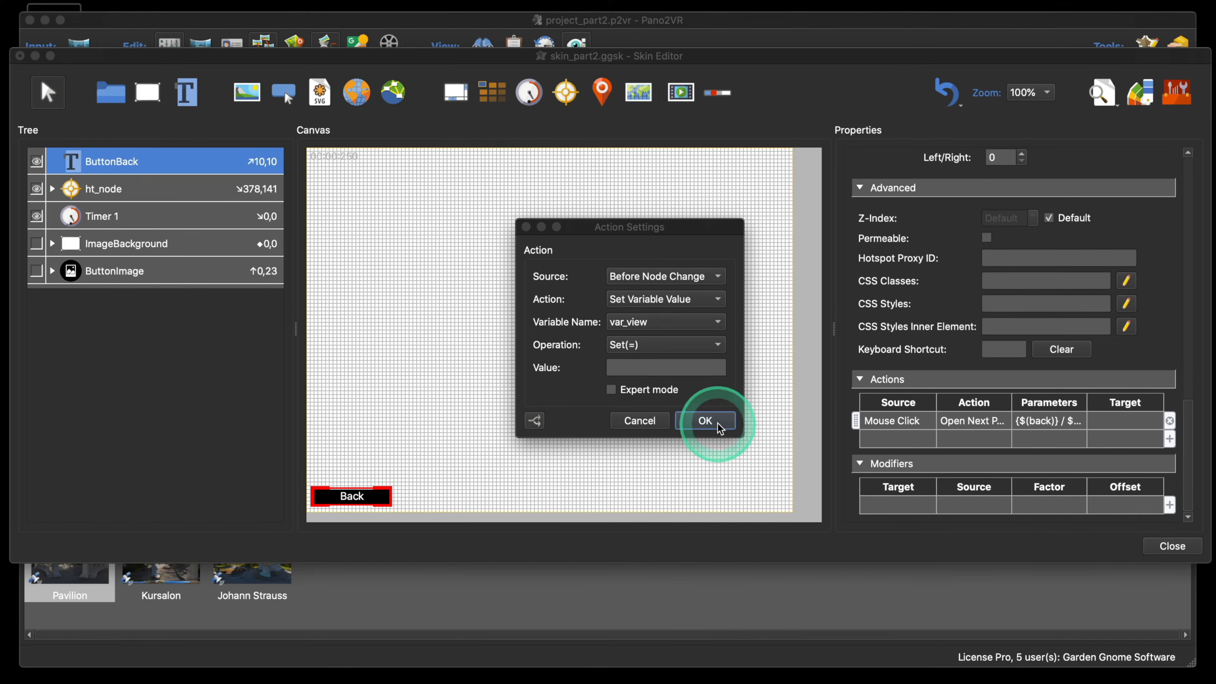
click(705, 420)
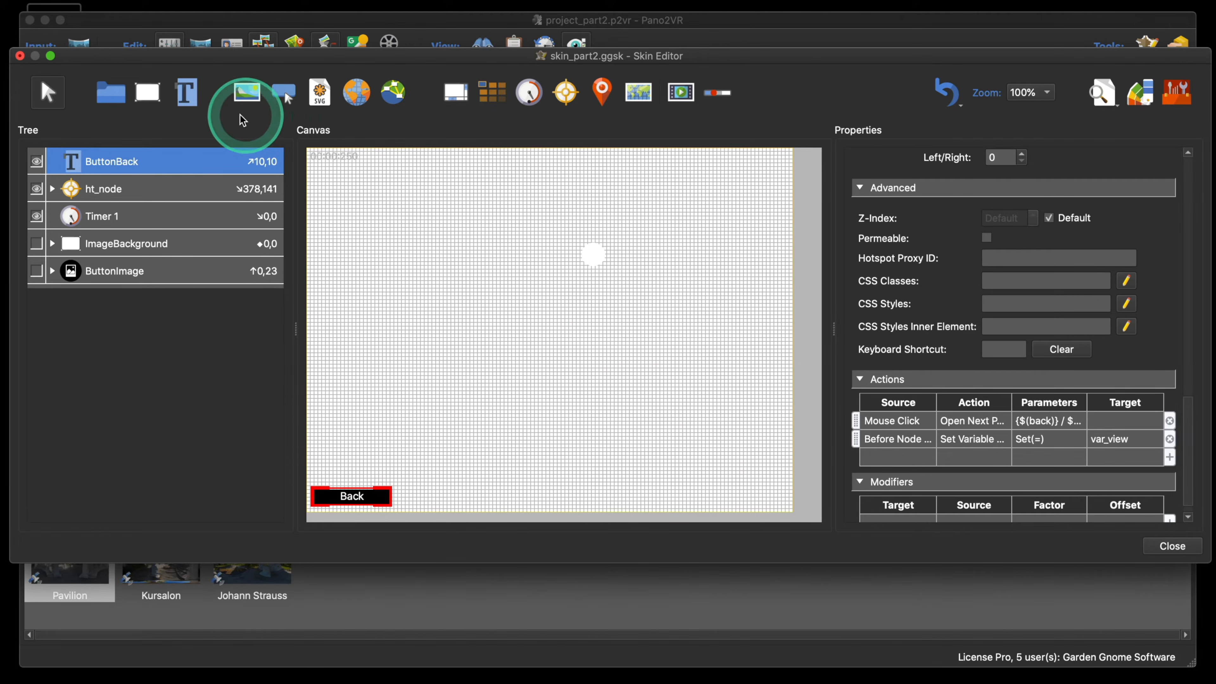
- Place a new text box near the canvas's upper edge at about X 178, Y 16, and bring up its Text settings
click(191, 102)
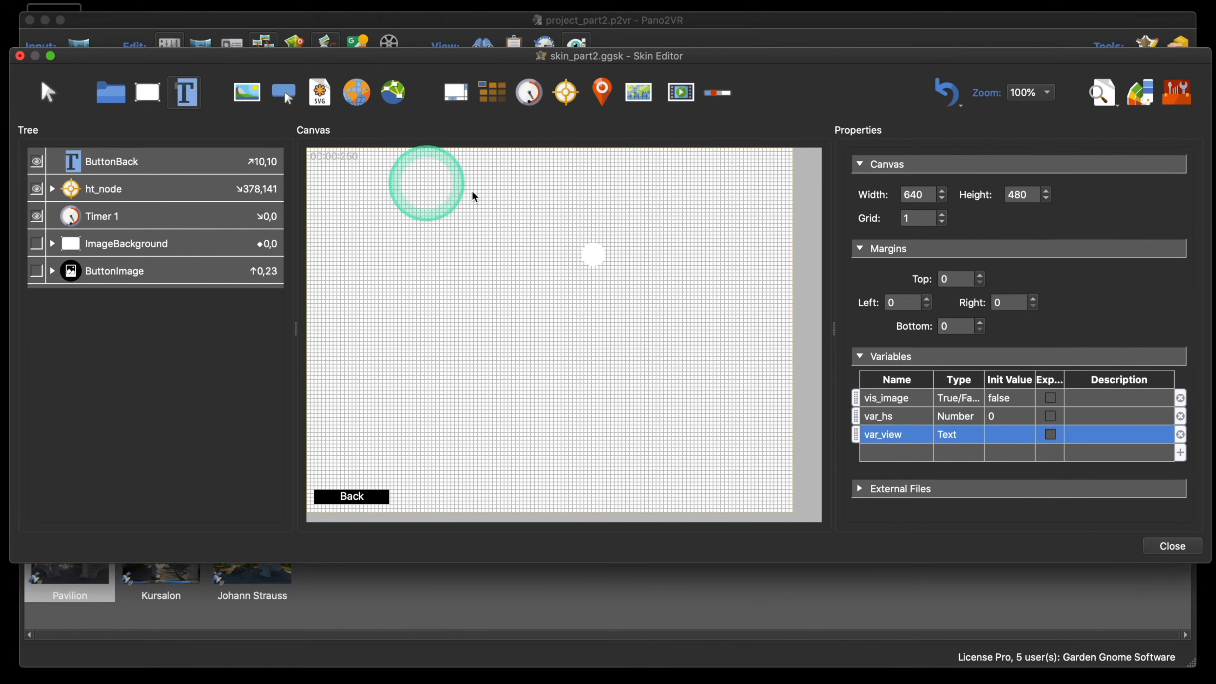
click(516, 171)
drag(527, 179, 451, 166)
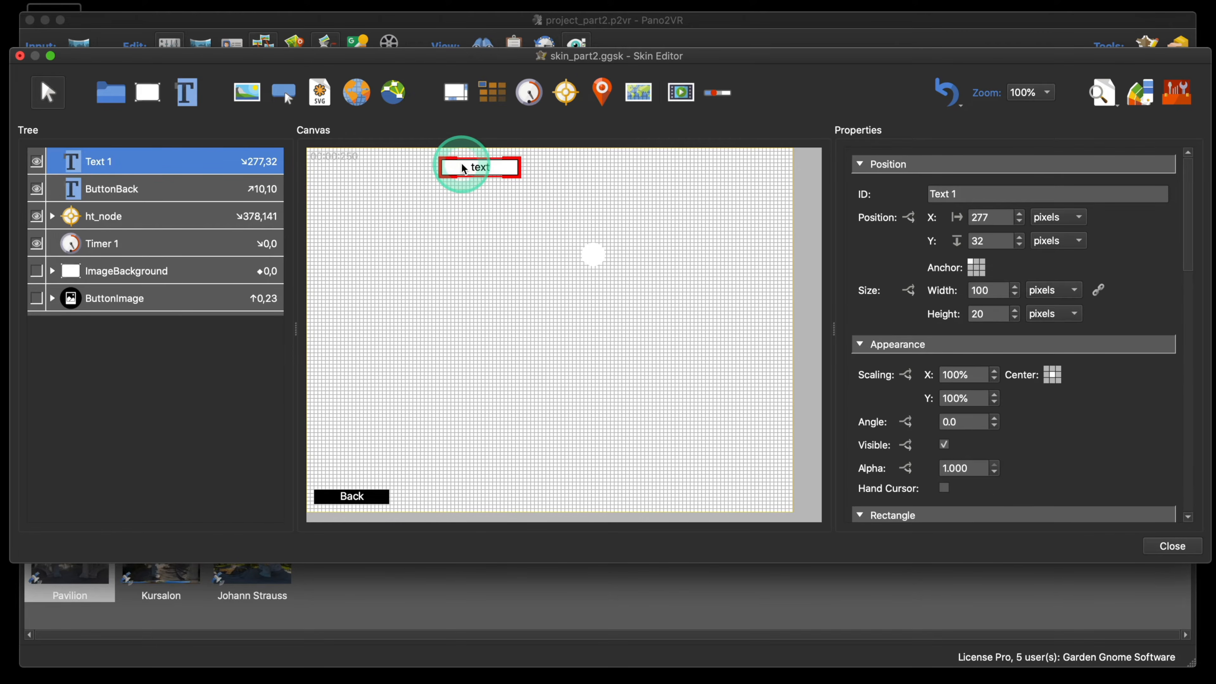
scroll(1085, 385, down, 3)
scroll(1085, 386, down, 1)
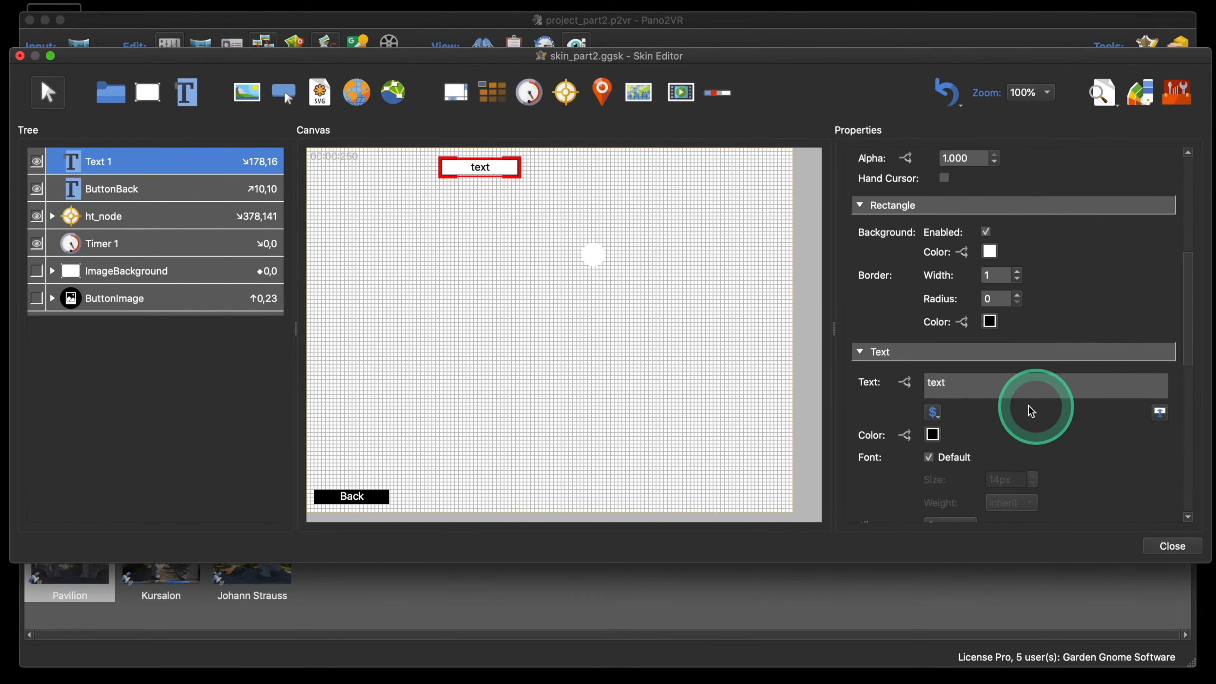
- Examine the Position placeholders available for the new text box's content, without inserting one
drag(953, 384, 916, 385)
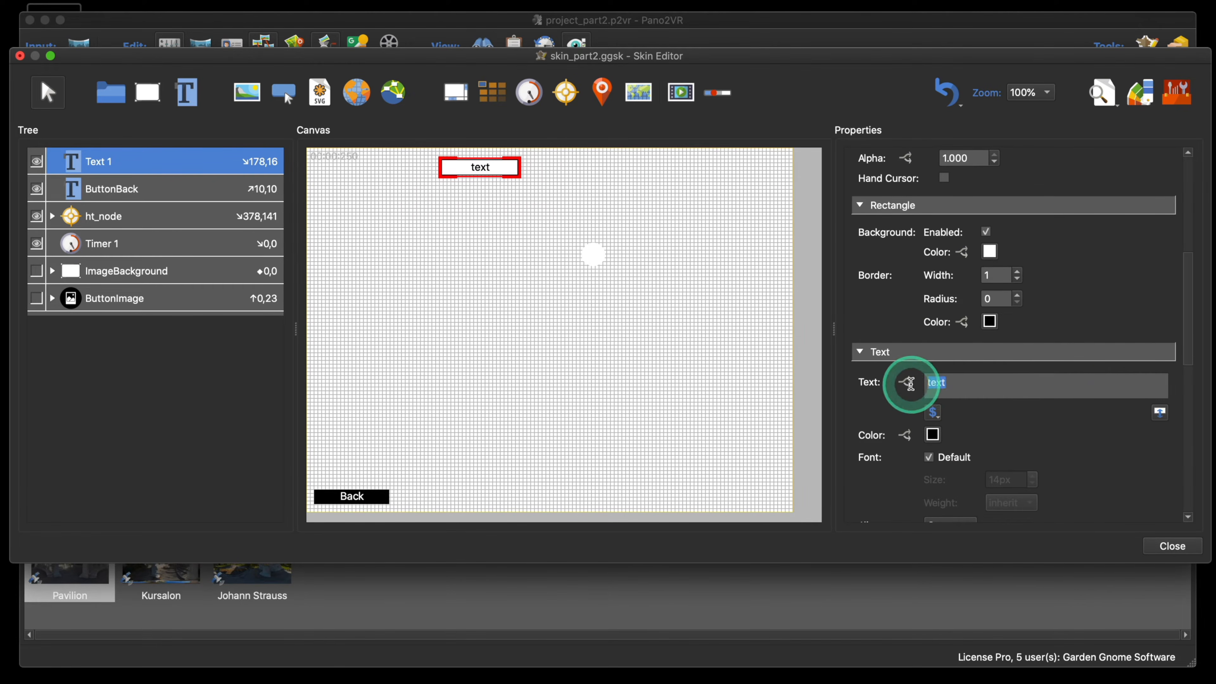
click(965, 424)
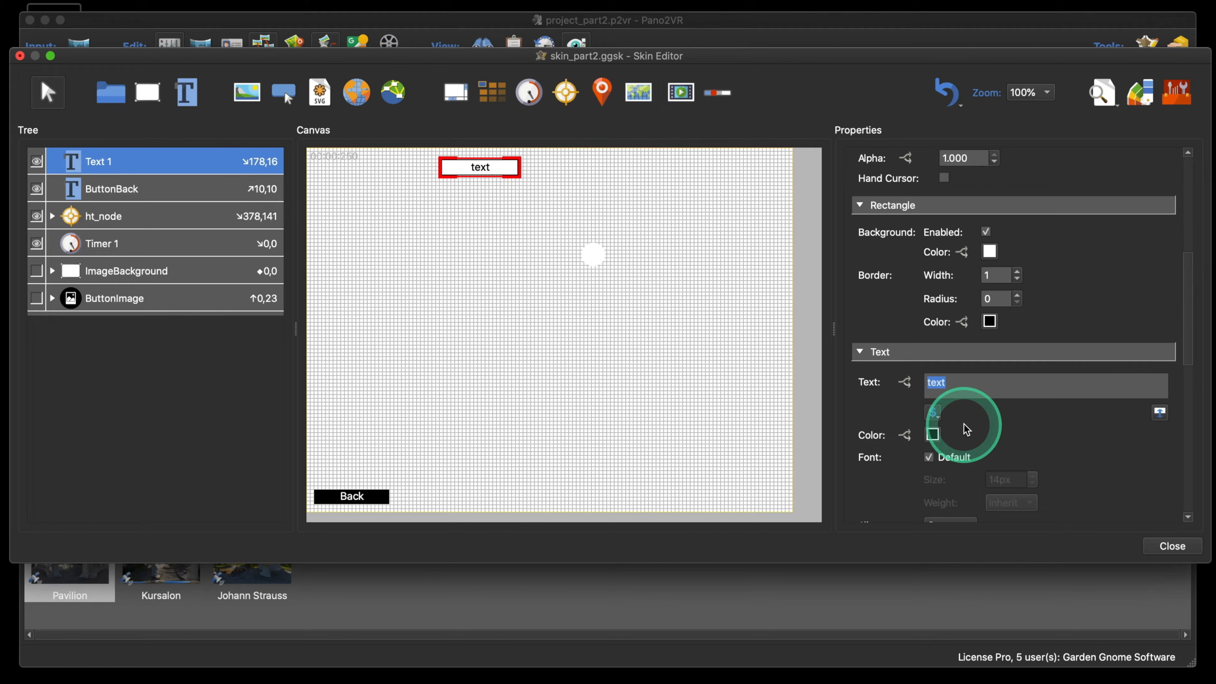
mouse_move(140, 1)
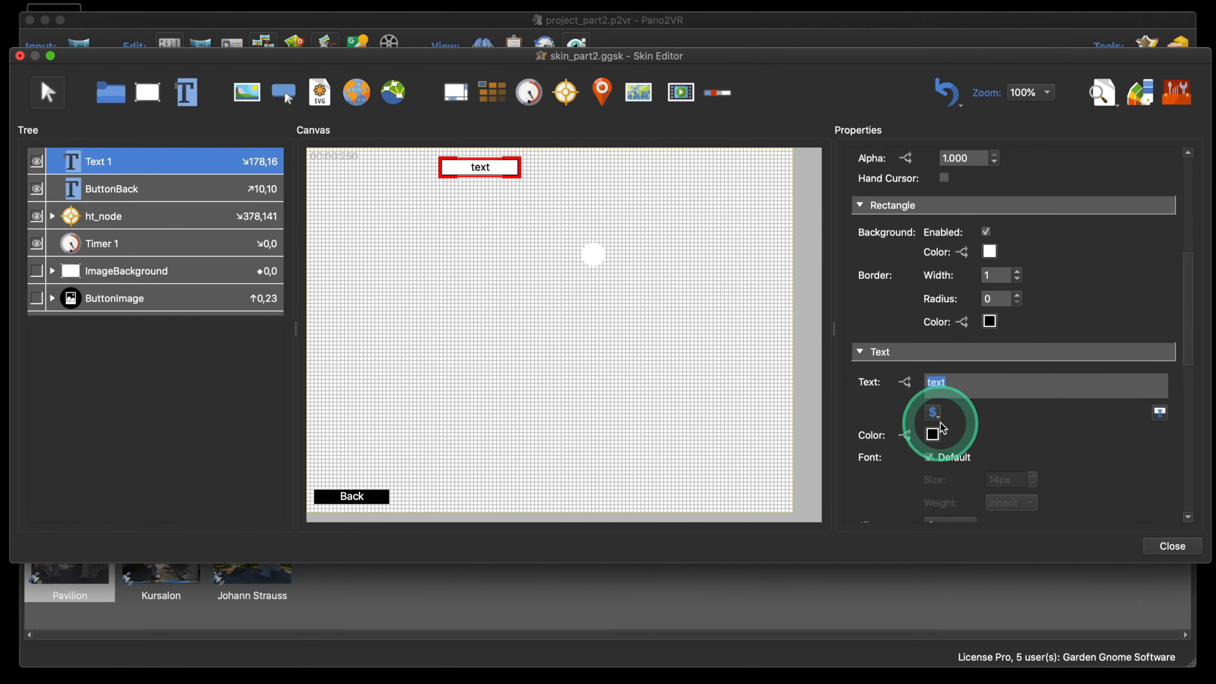
click(933, 414)
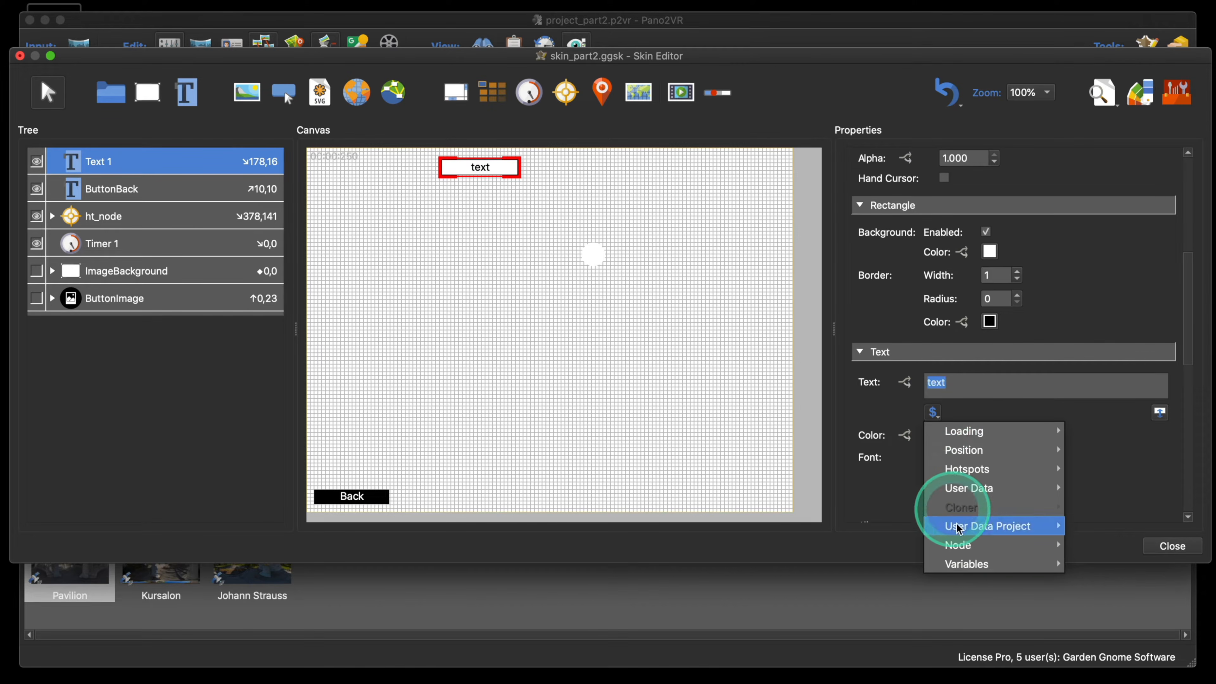
mouse_move(987, 451)
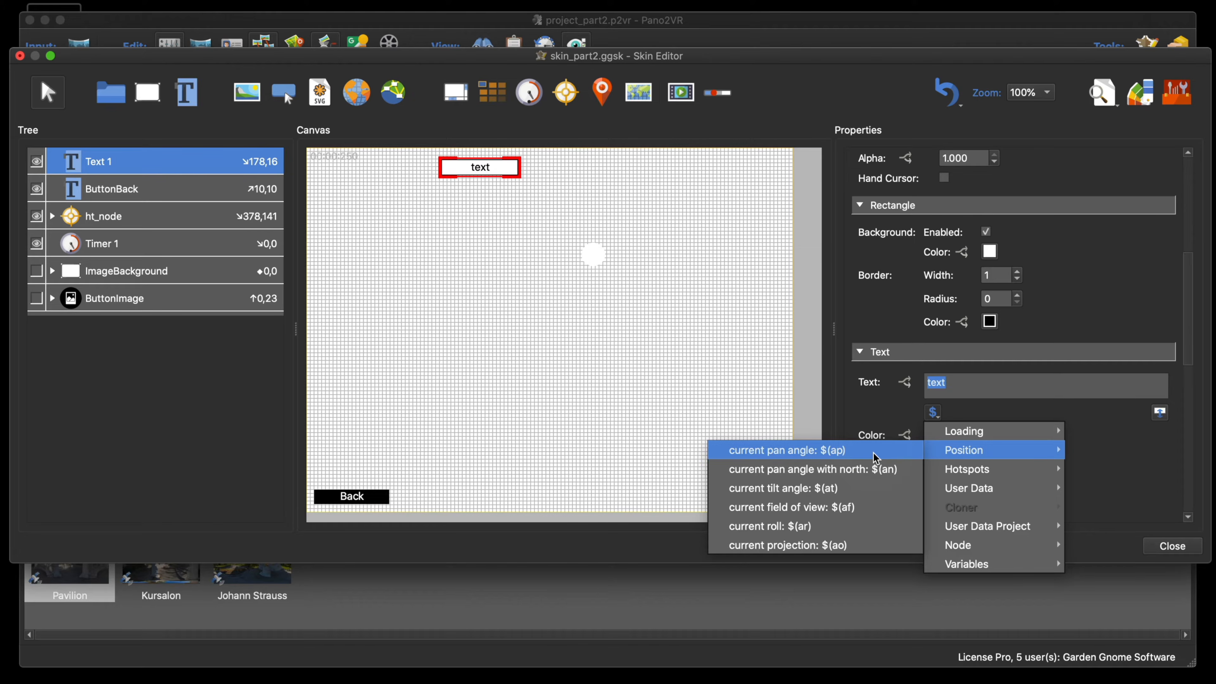
click(852, 492)
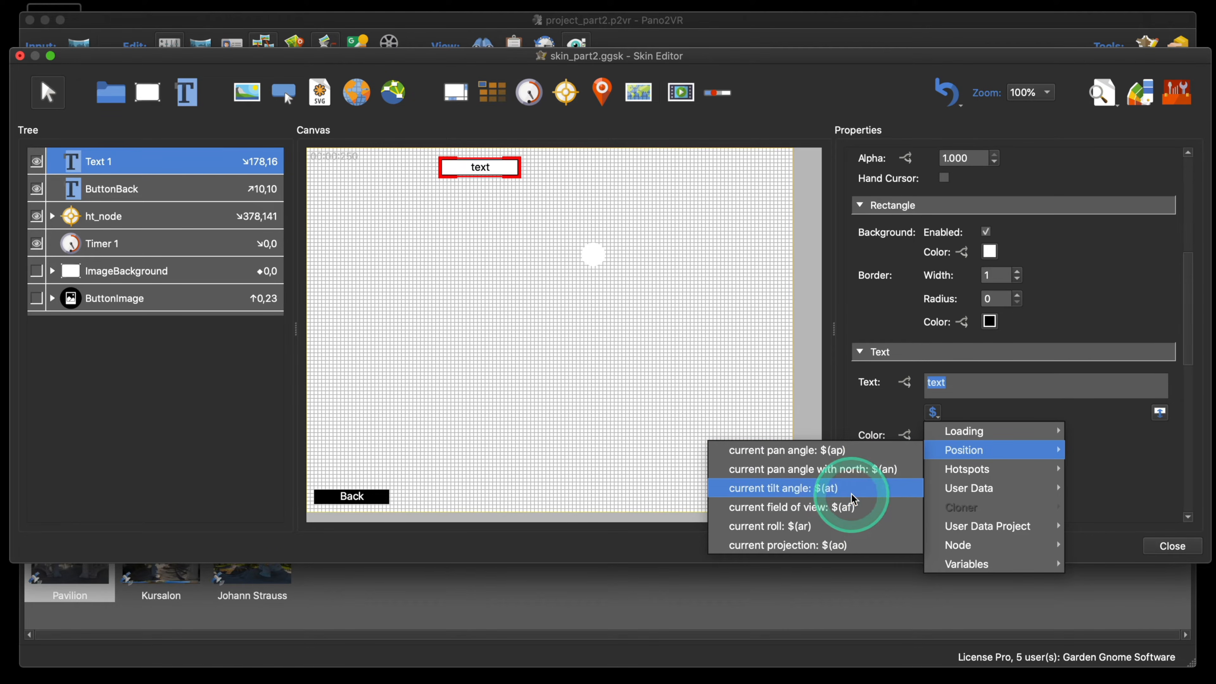
click(674, 390)
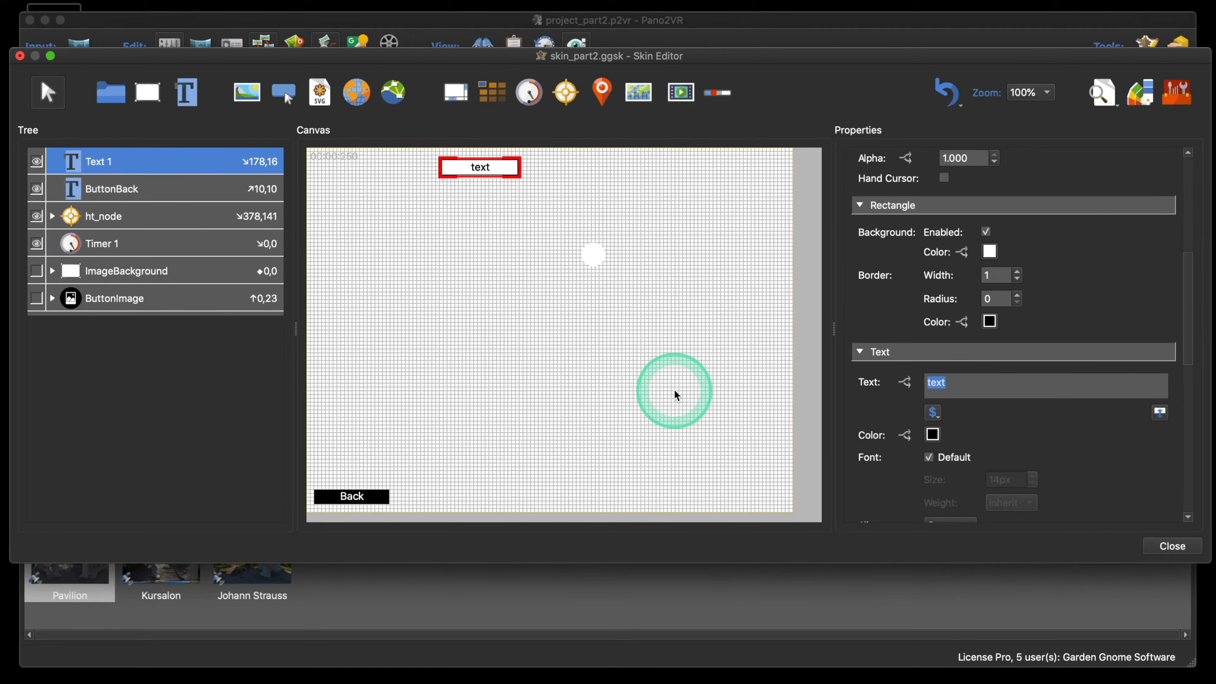
- Delete the Text 1 box from the skin
click(165, 169)
key(BackSpace)
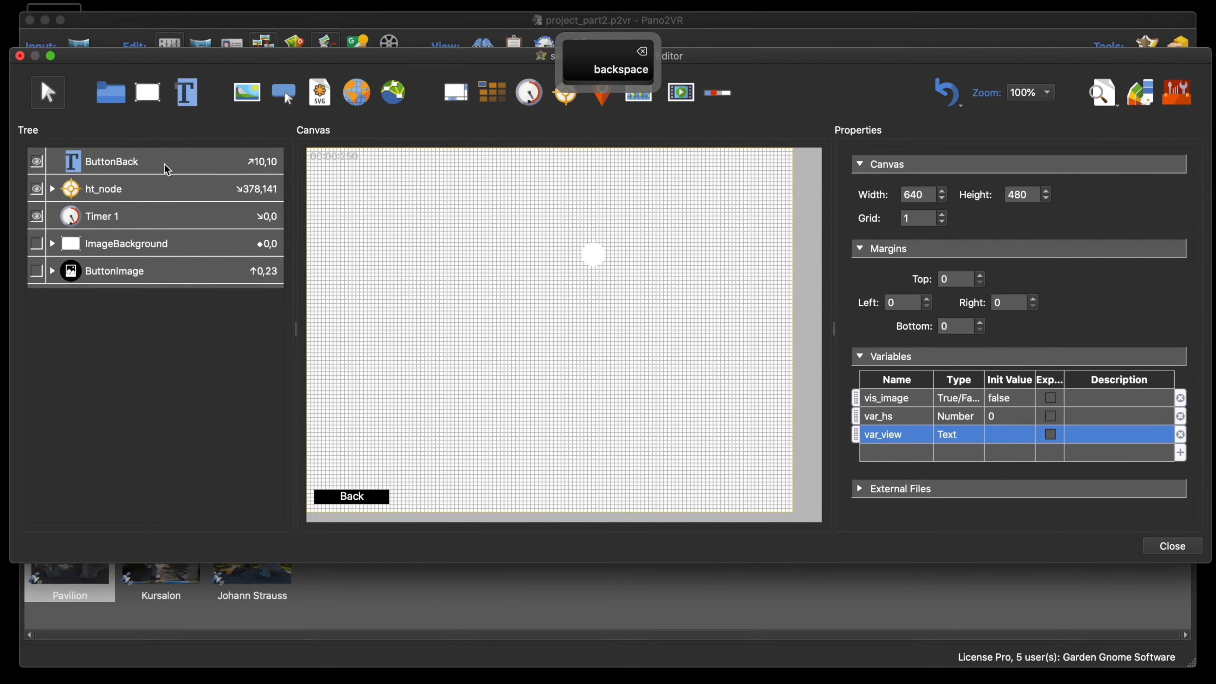
click(117, 215)
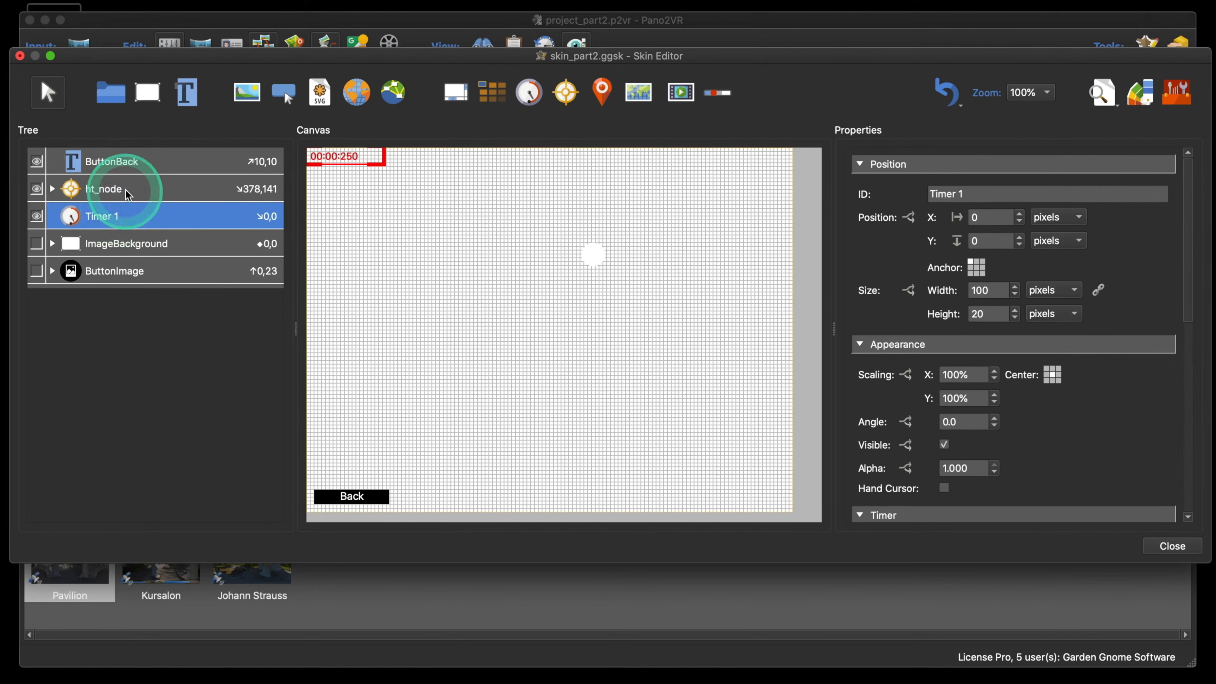
- Edit ButtonBack's Before Node Change action for var_view and enter the pan placeholder $(ap) as its value
click(134, 161)
scroll(1097, 365, down, 10)
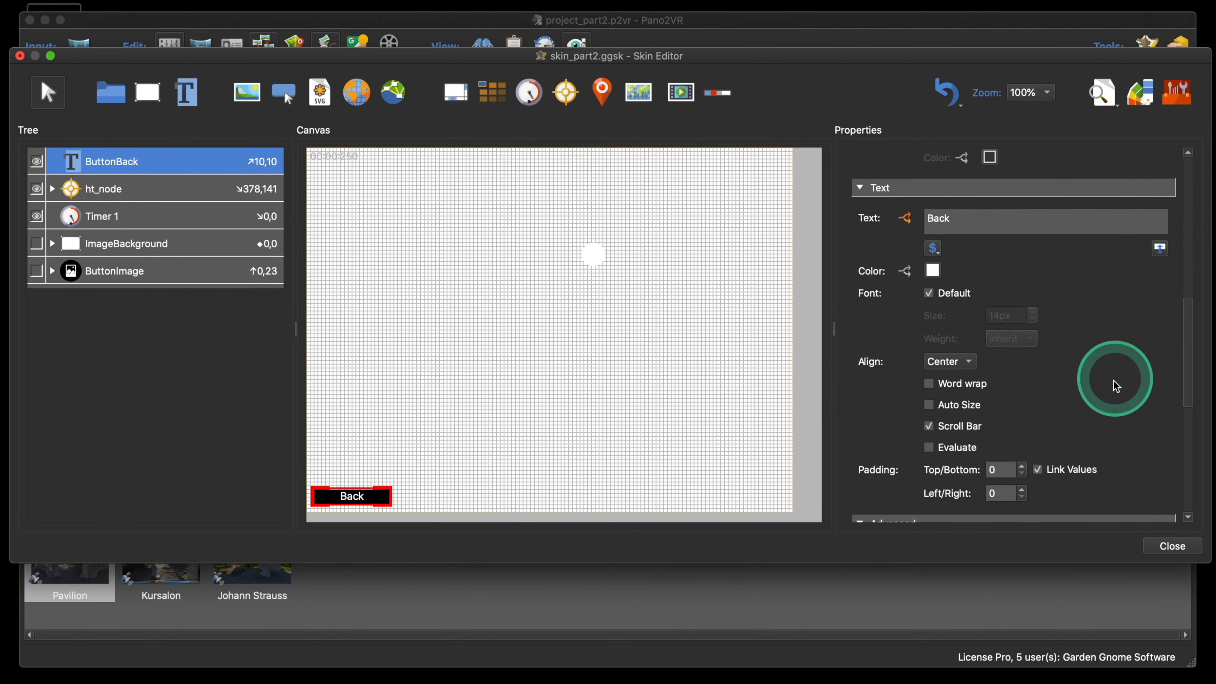
scroll(1116, 384, down, 5)
double_click(965, 422)
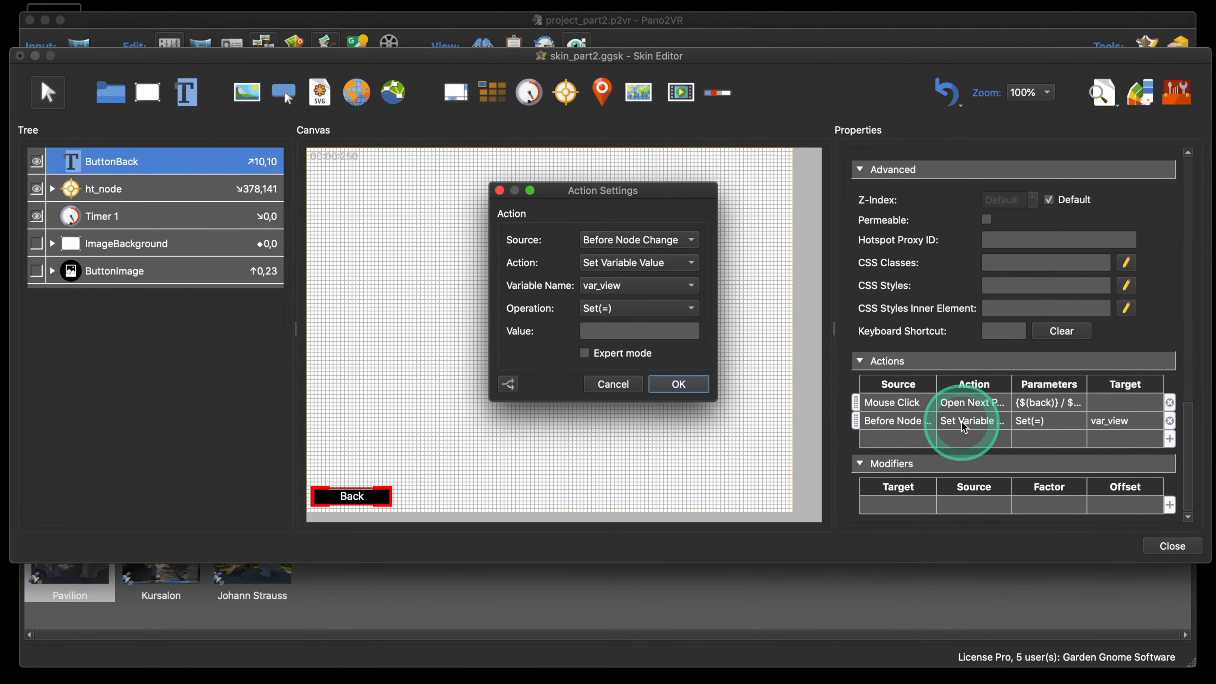
click(592, 331)
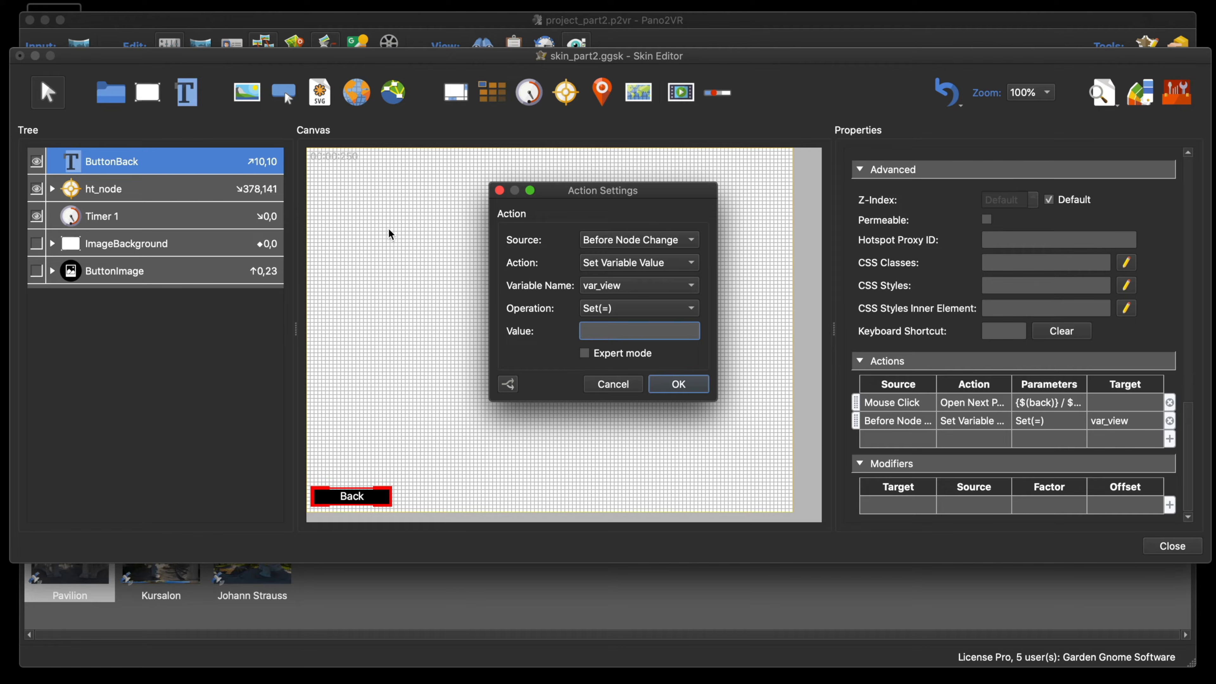
key(shift)
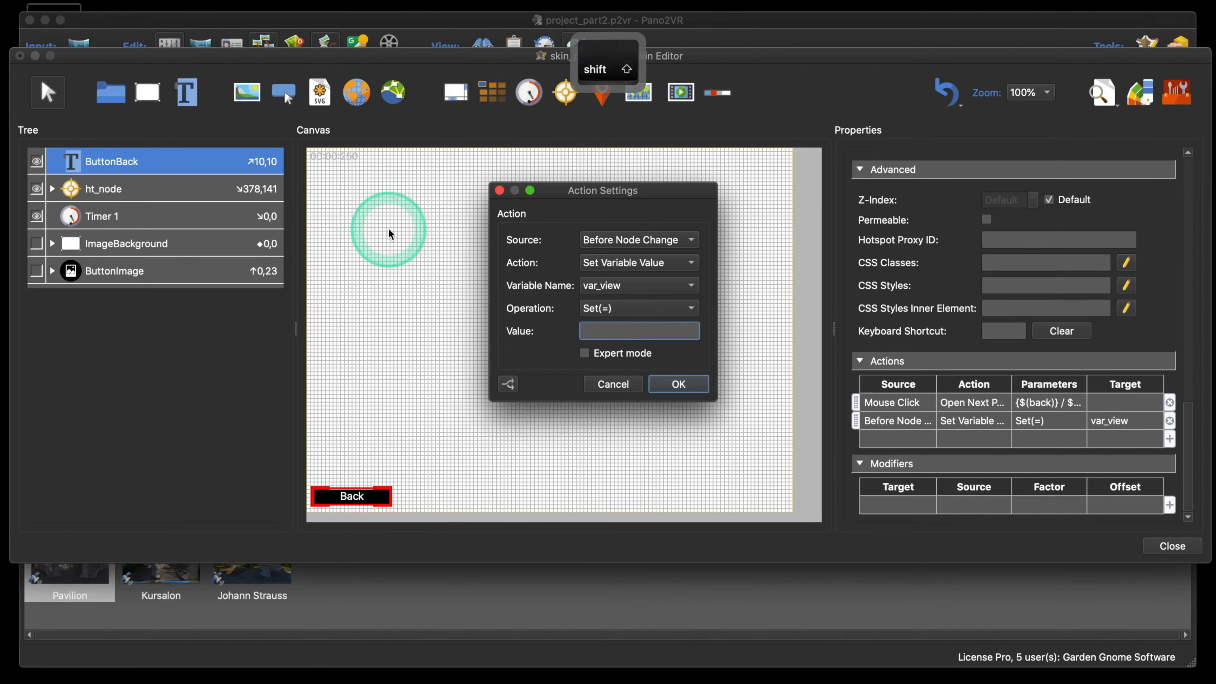
text($)
key(shift)
text(()
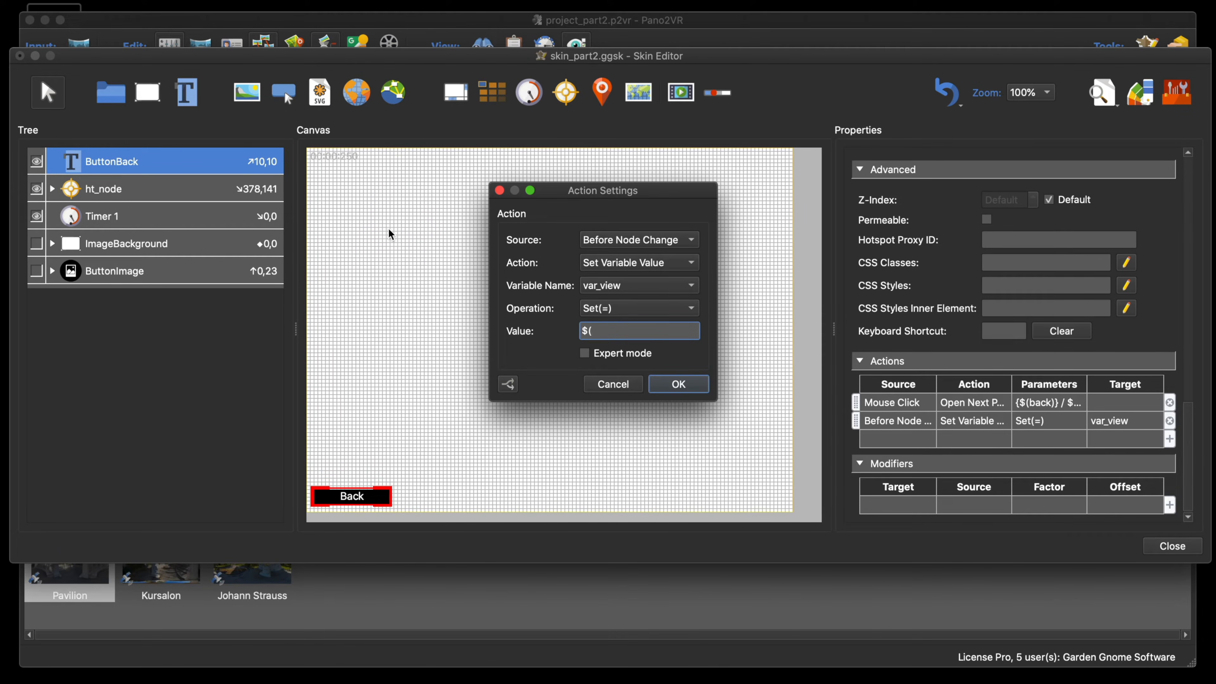
text(ap)
key(shift)
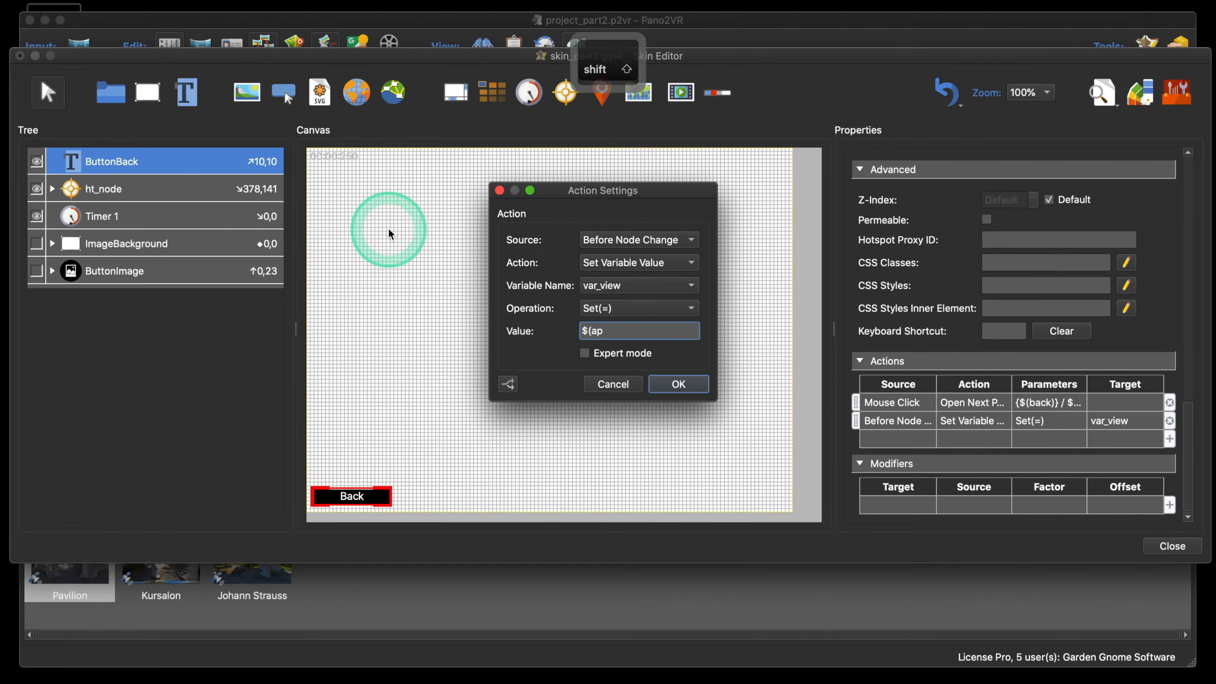
text())
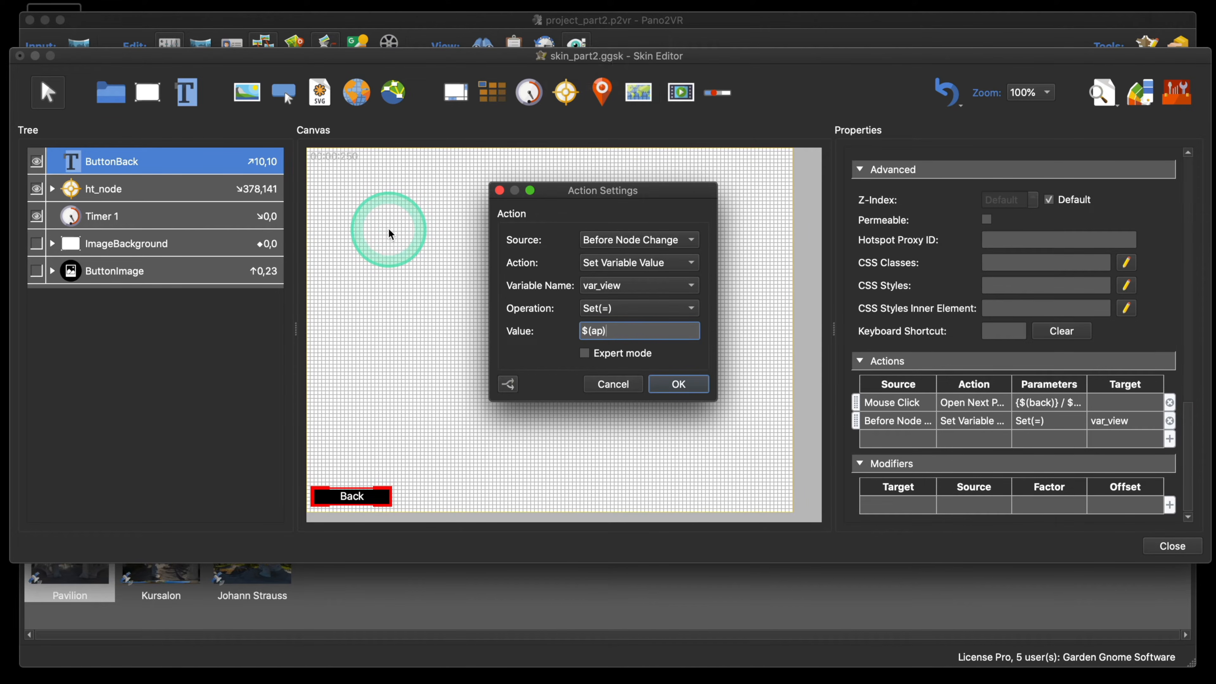
- Append a slash and the tilt placeholder to the var_view value, giving $(ap)/$(at)
text(/)
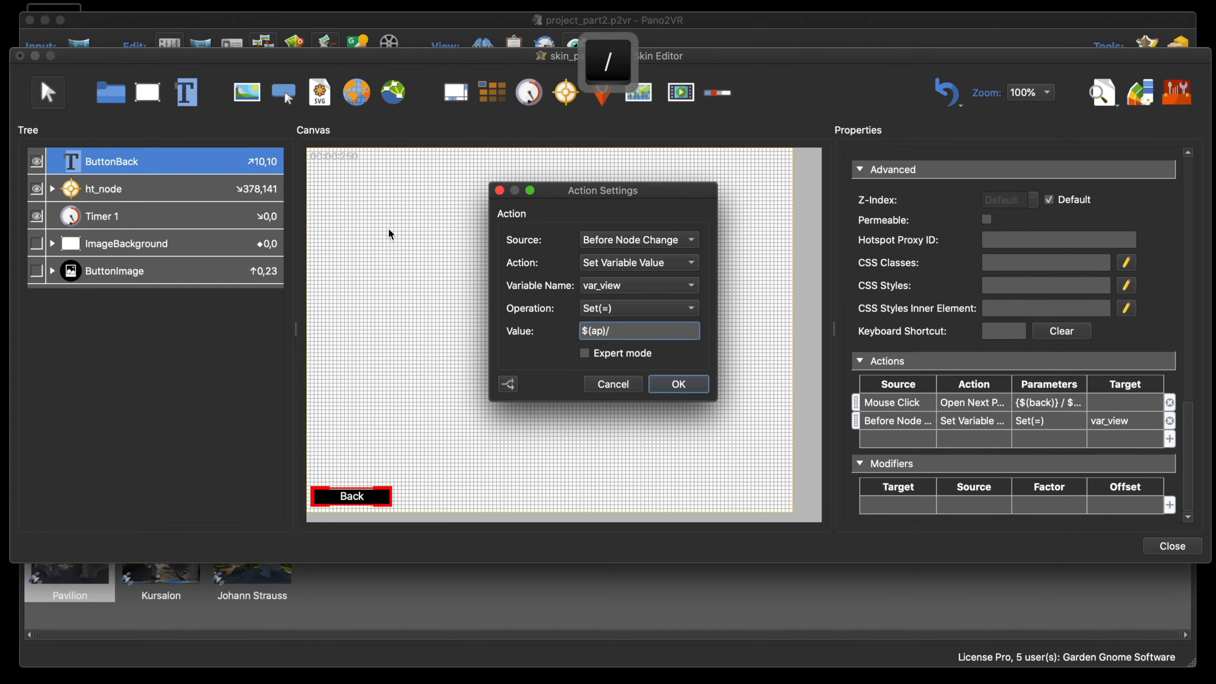
key(shift)
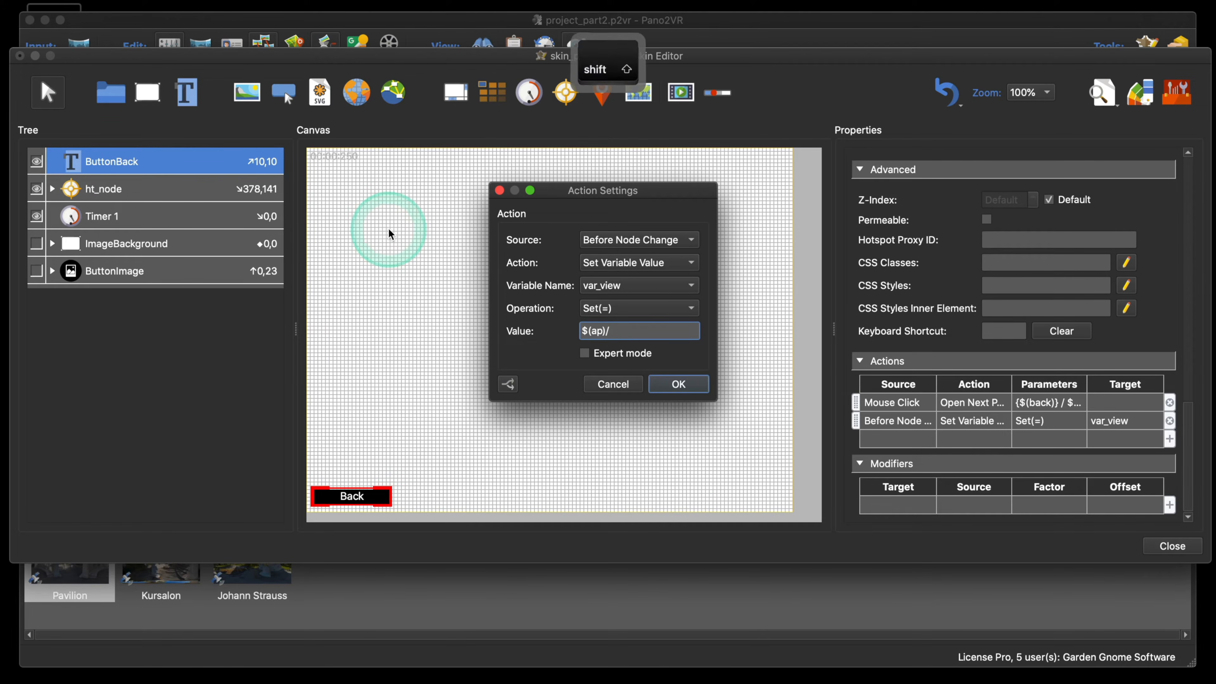
text($)
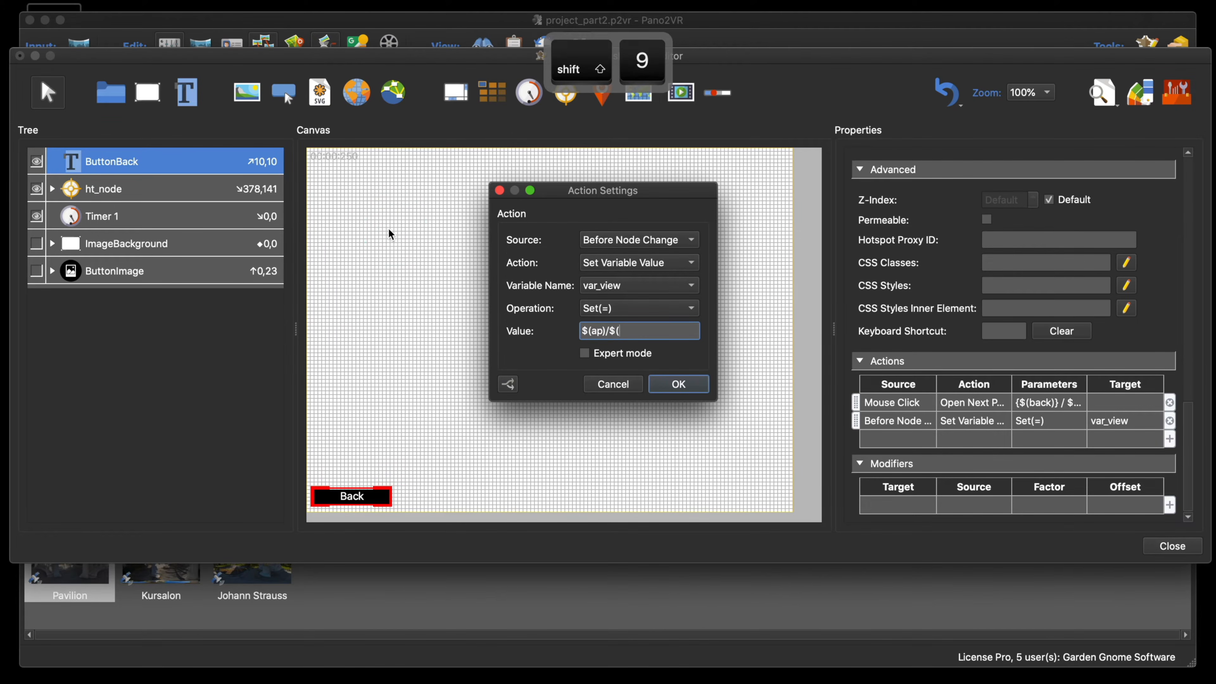
text((a)
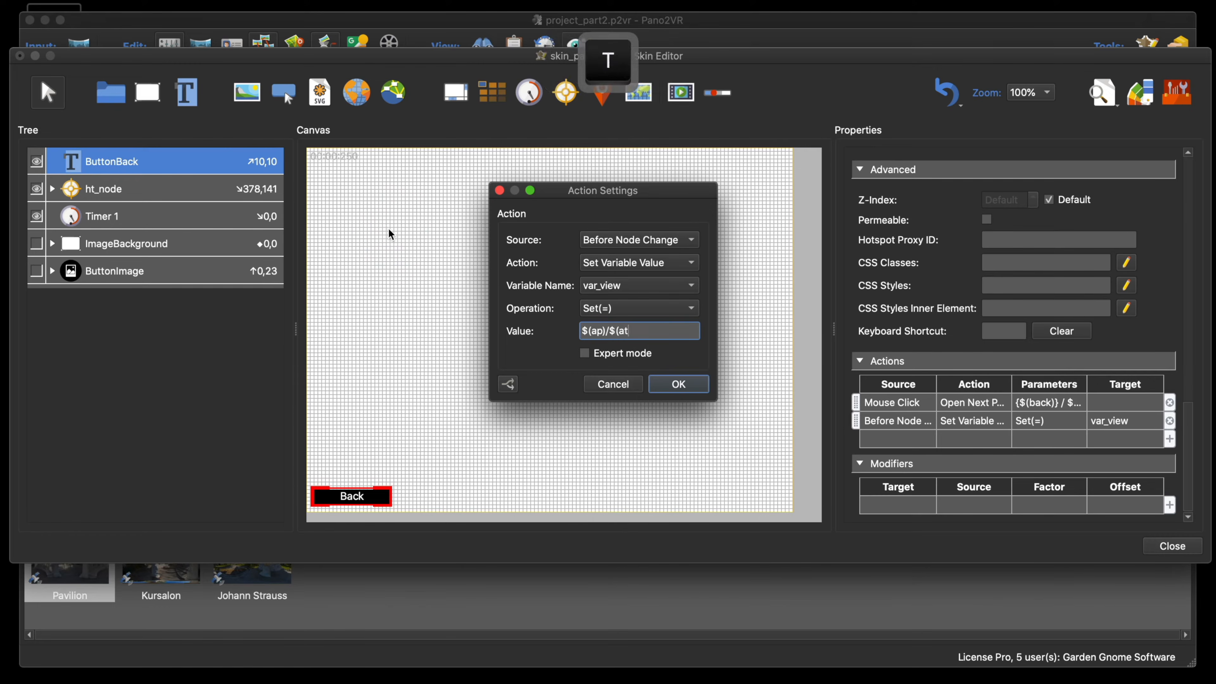
text(t)
key(shift)
text())
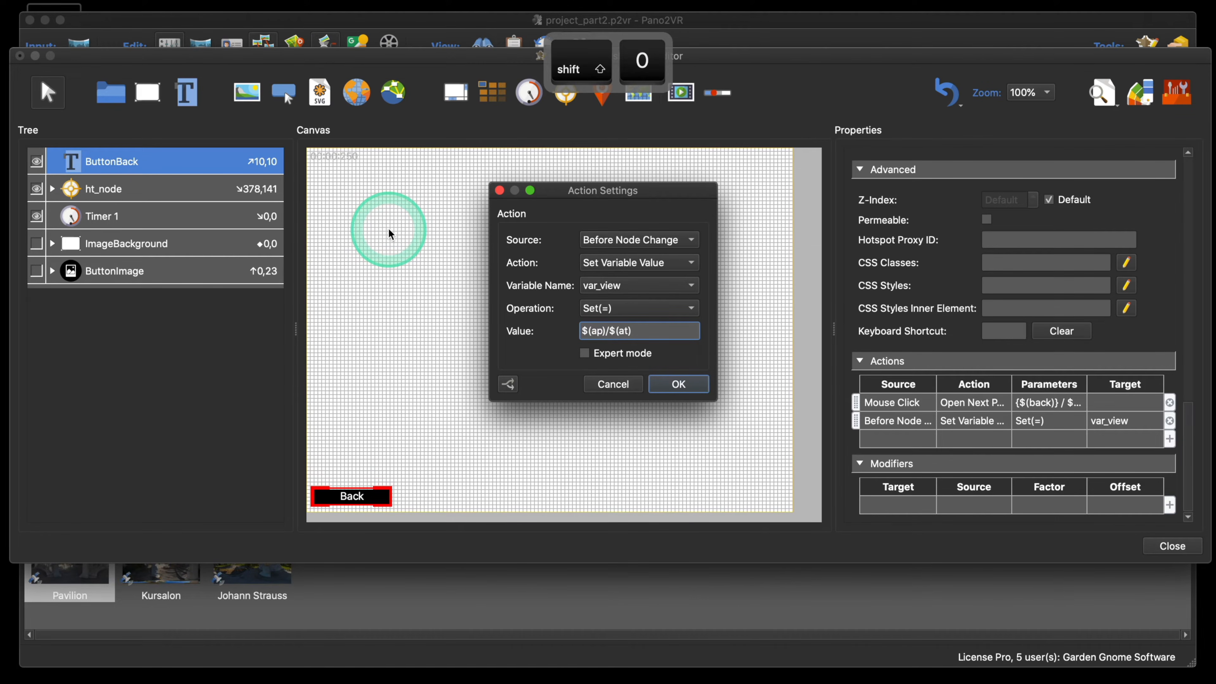
- Append the field of view placeholder to complete the value as $(ap)/$(at)/$(af), and accept the action
text(/)
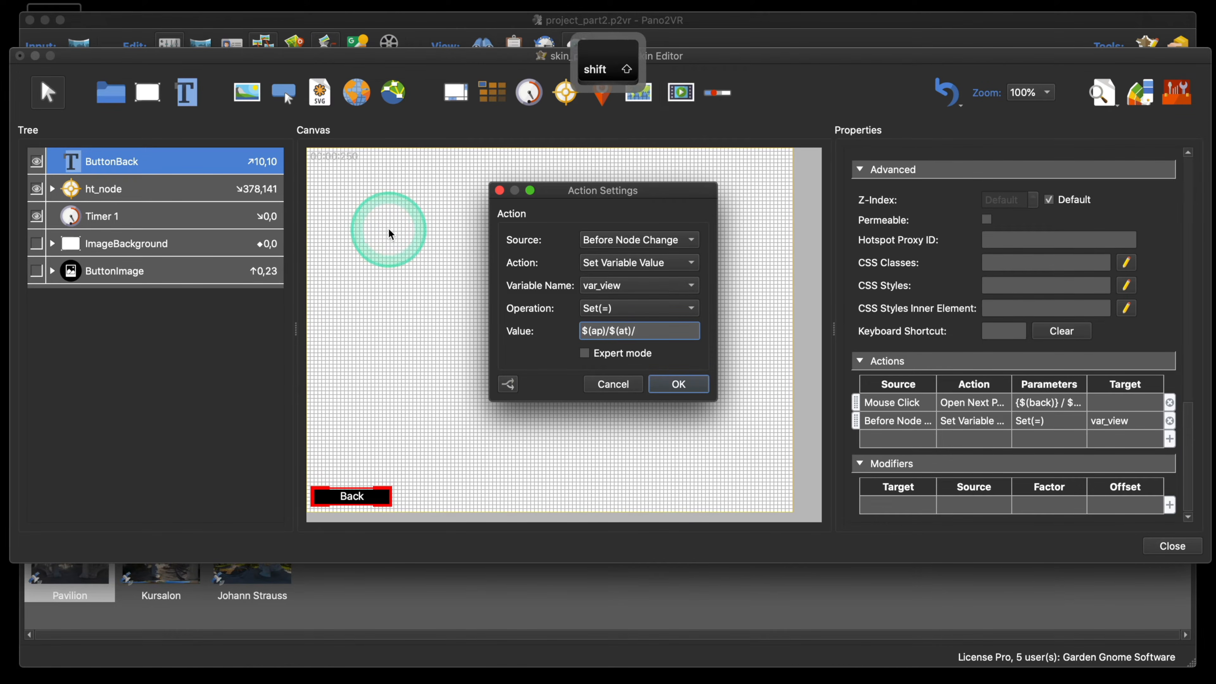
text($()
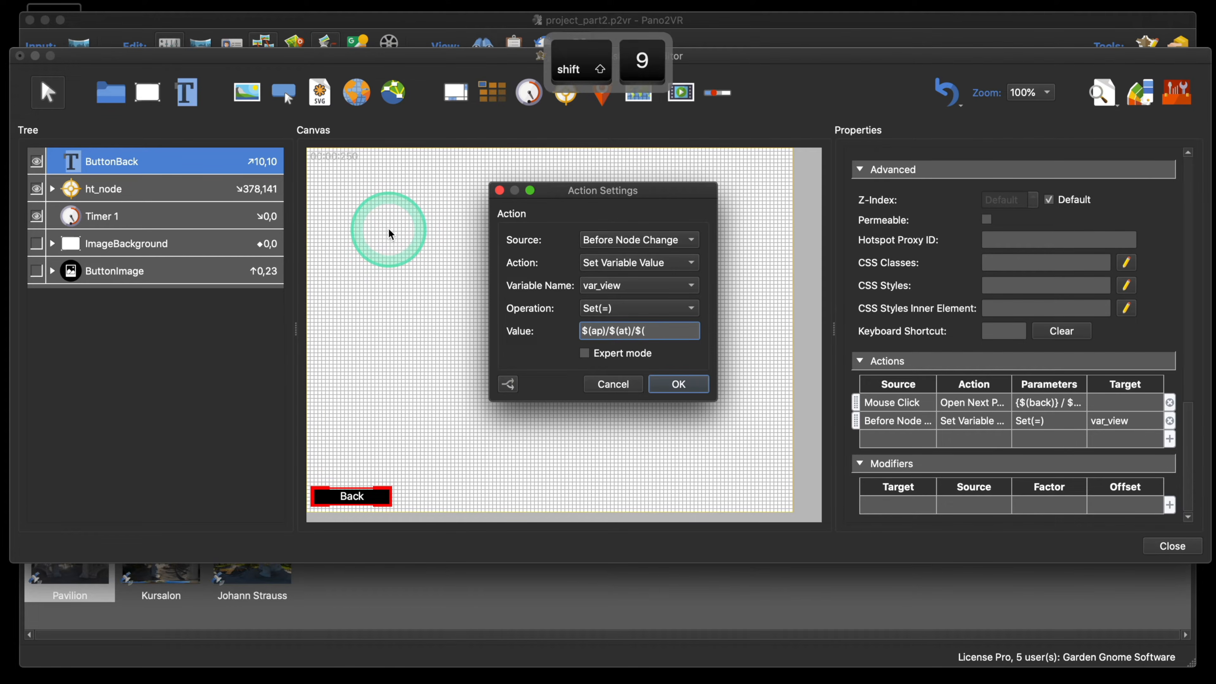
text(af)
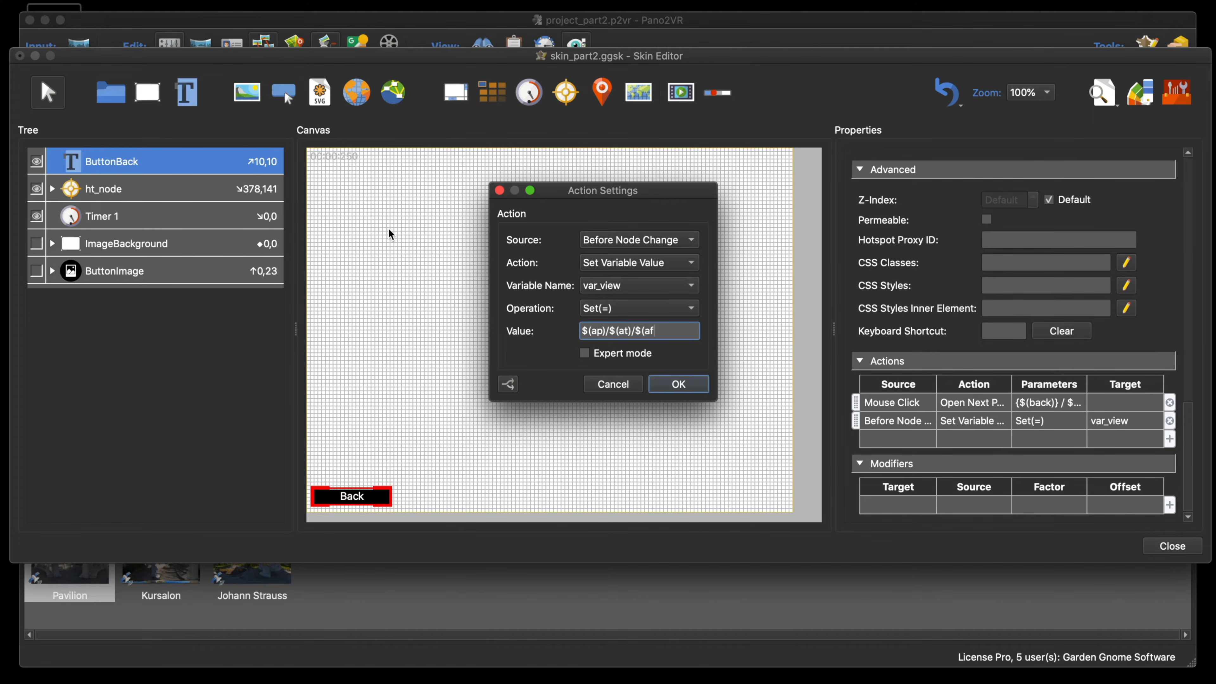
text())
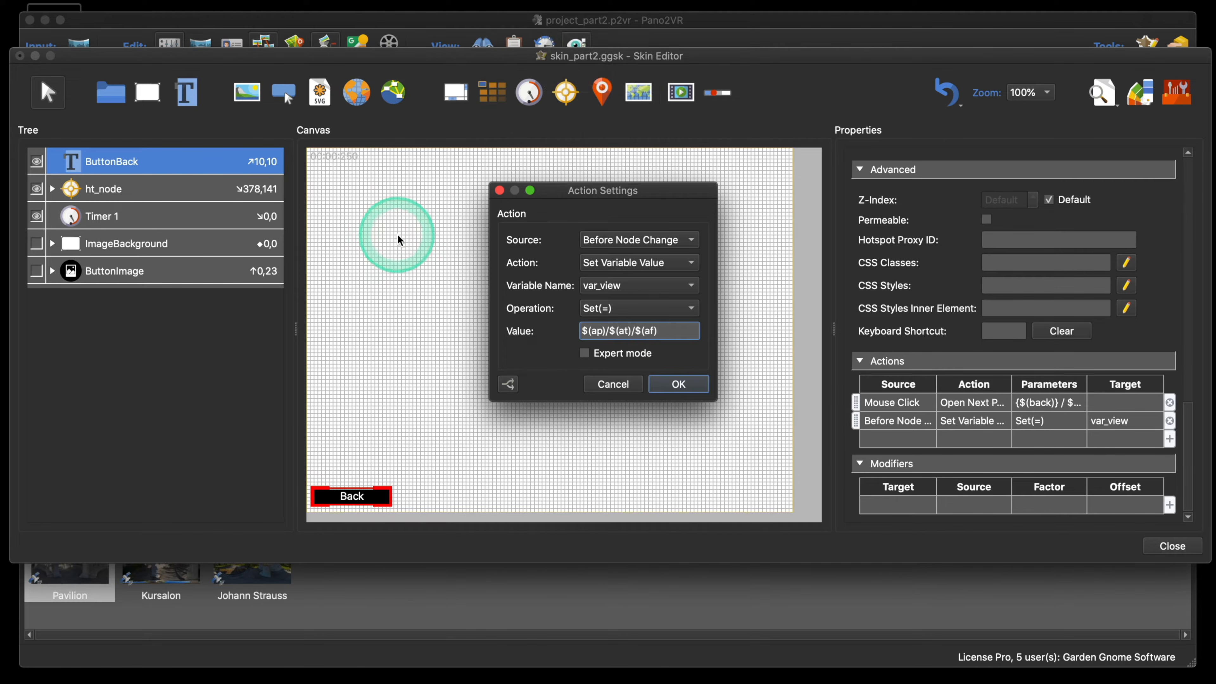
click(680, 384)
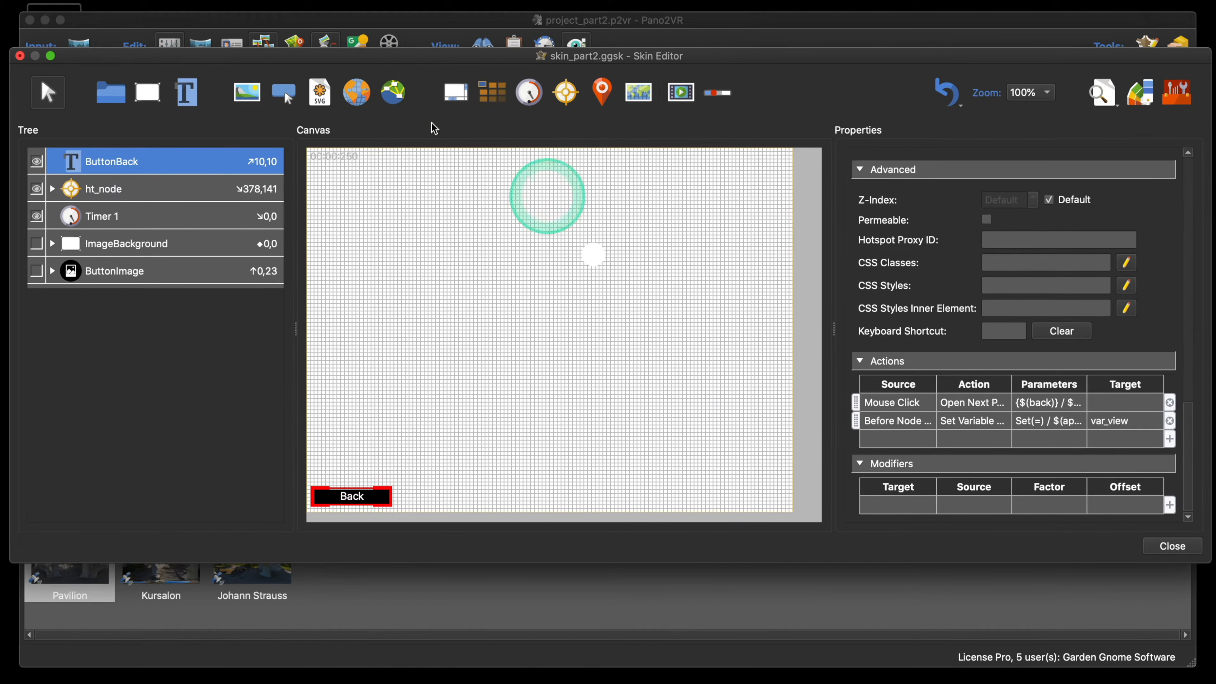
- Place a wide text box near the canvas's upper edge at about X 187, Y 19, and bring up its Text settings
click(185, 92)
mouse_move(455, 173)
mouse_down()
mouse_move(642, 187)
mouse_move(591, 170)
mouse_up()
scroll(1092, 405, down, 5)
scroll(1094, 408, down, 3)
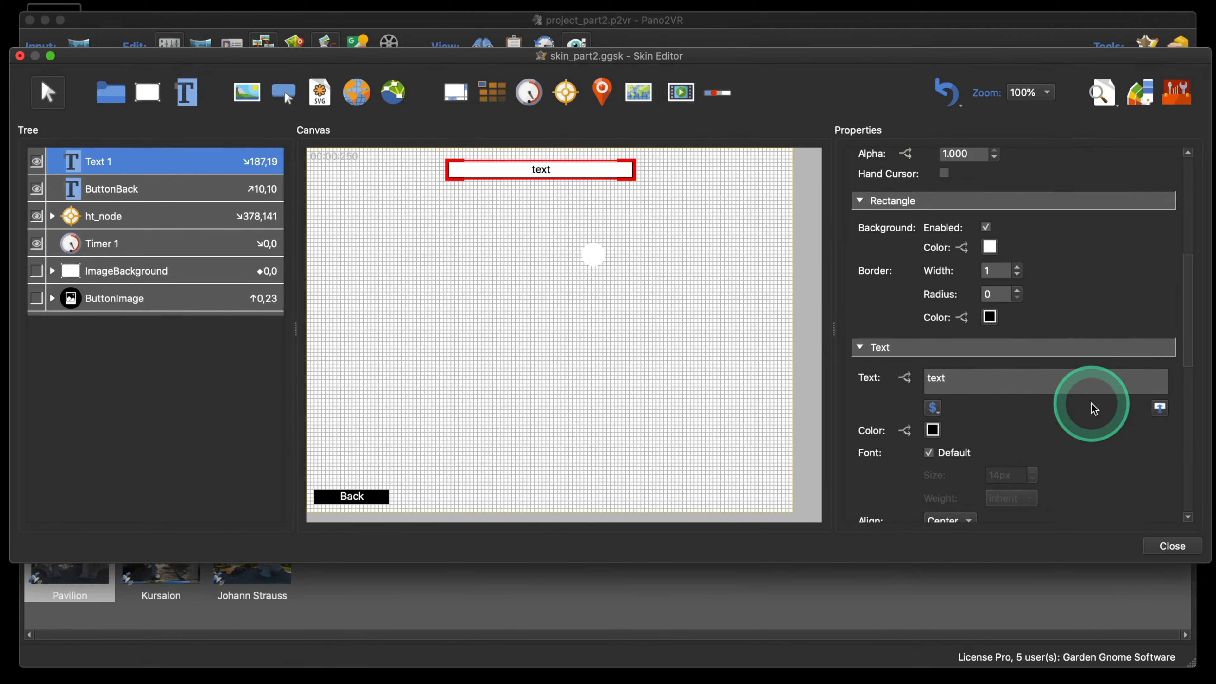
- Replace the text box's default text with the var_view variable placeholder, $(*var_view)
click(932, 408)
drag(963, 381, 904, 378)
click(941, 410)
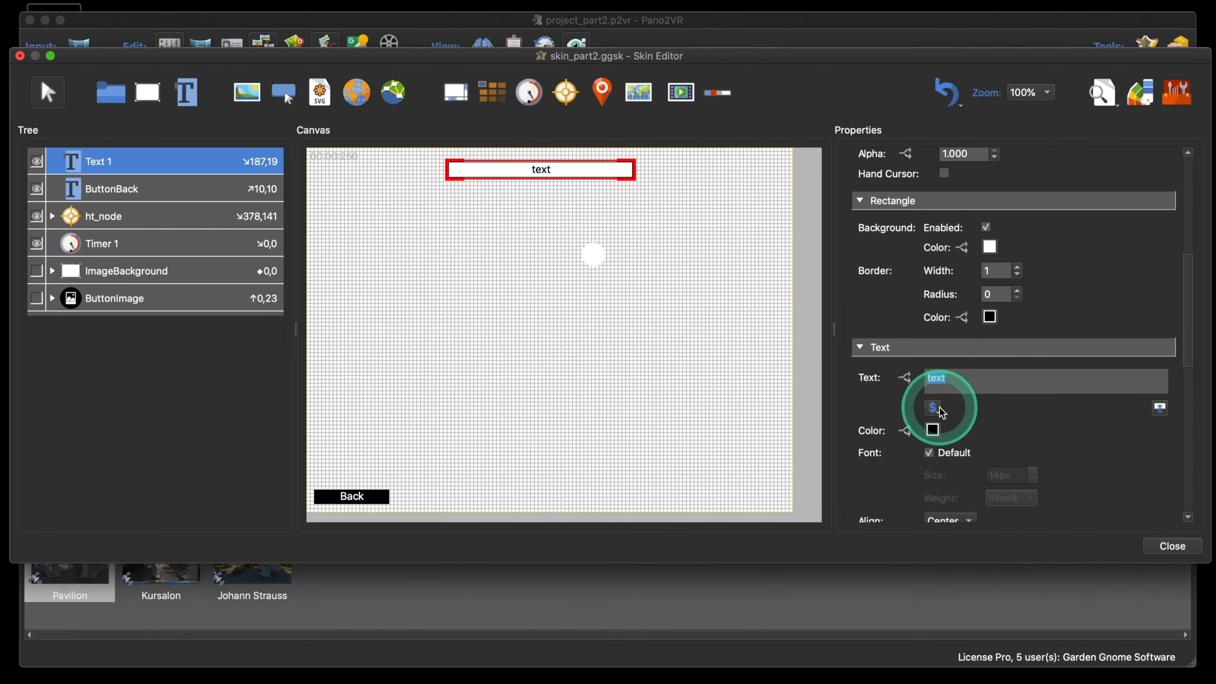
key(BackSpace)
click(938, 408)
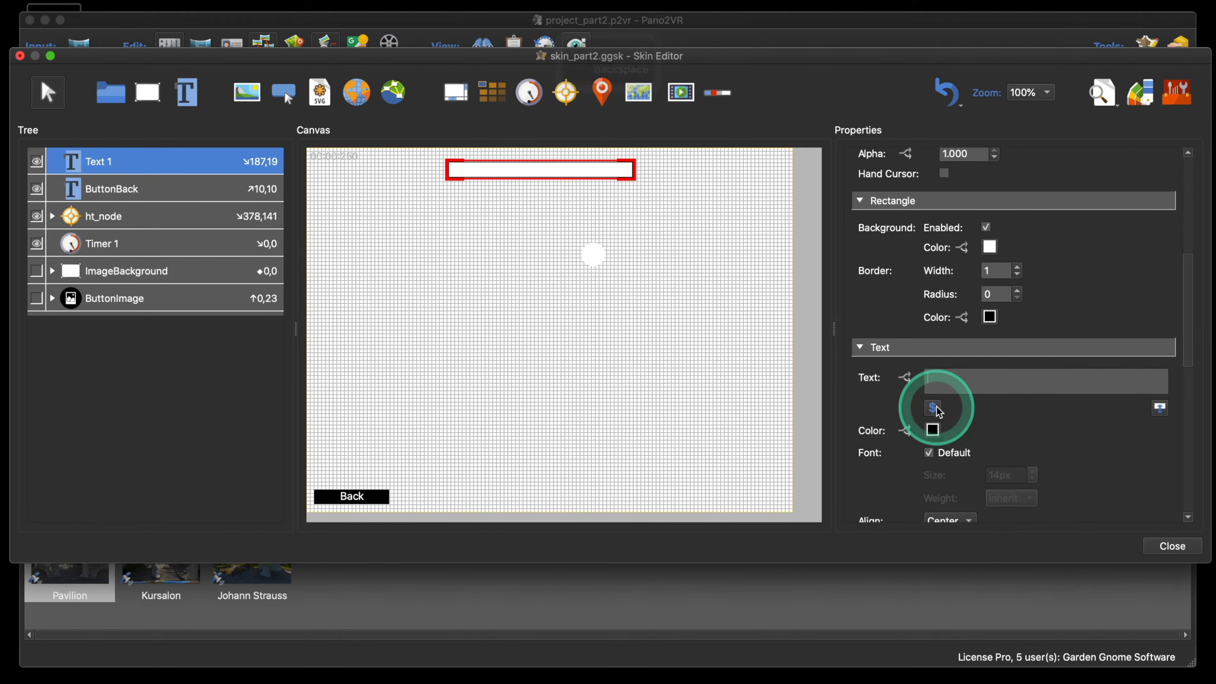
click(974, 557)
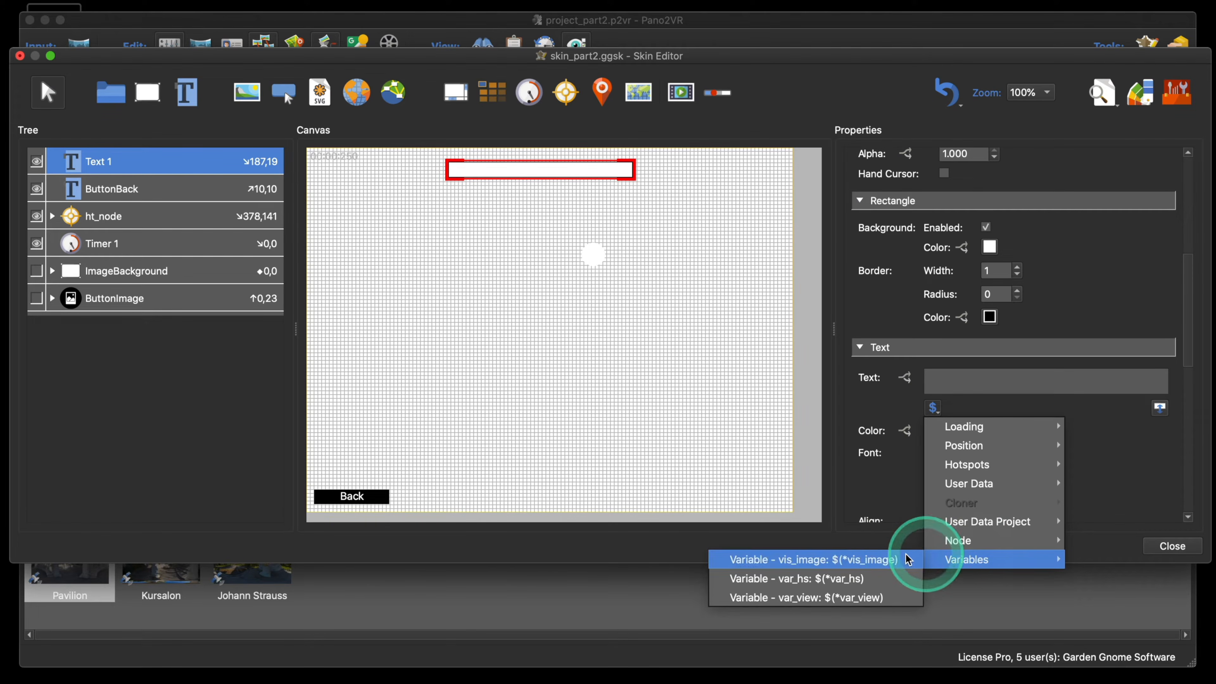
click(866, 580)
click(855, 595)
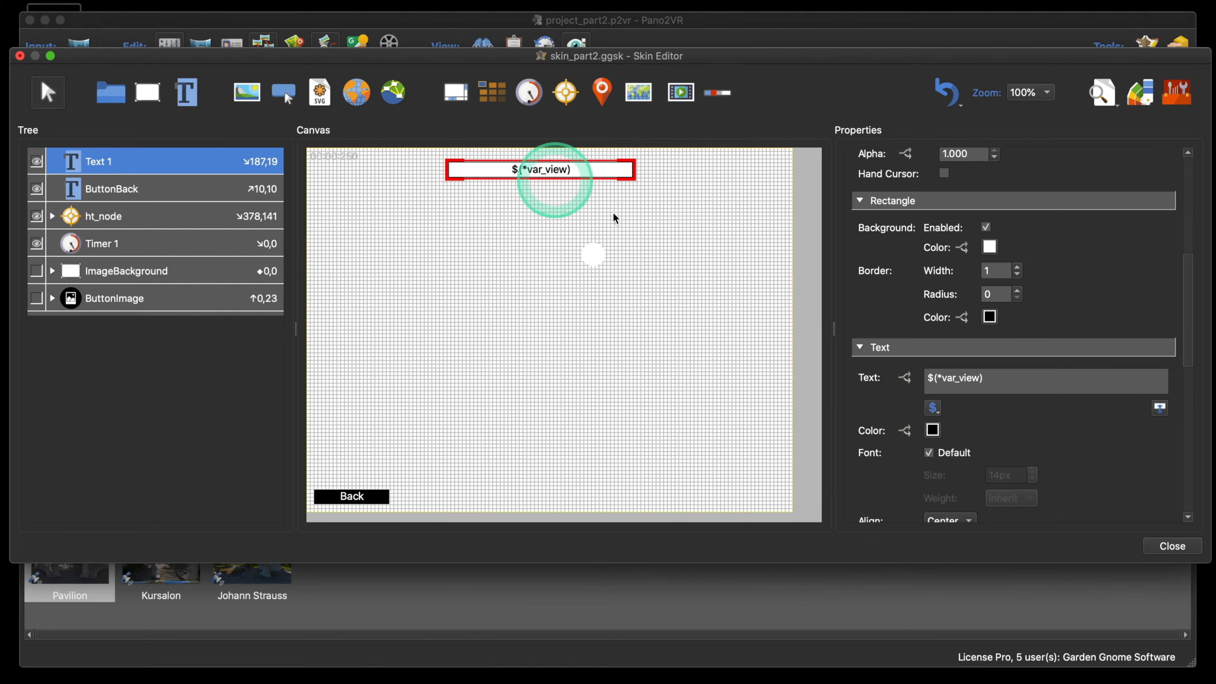
- Close the Skin Editor saving the skin changes, and generate the output, overwriting pano.xml
click(1173, 546)
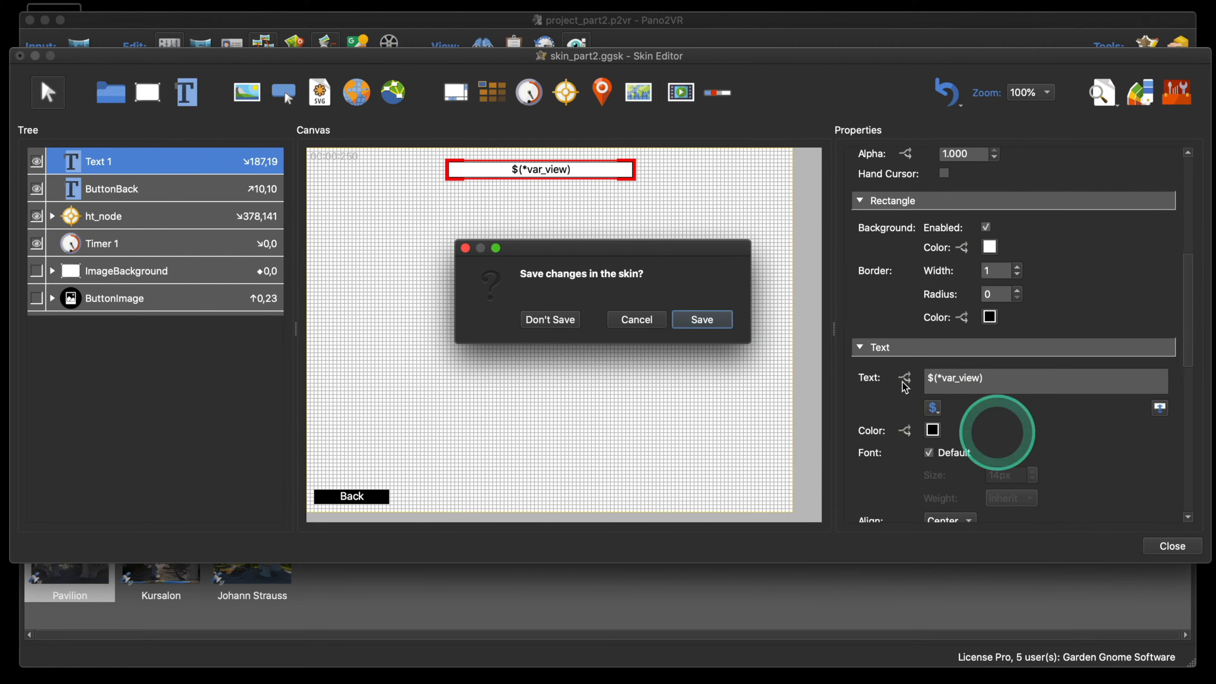
click(699, 320)
click(861, 279)
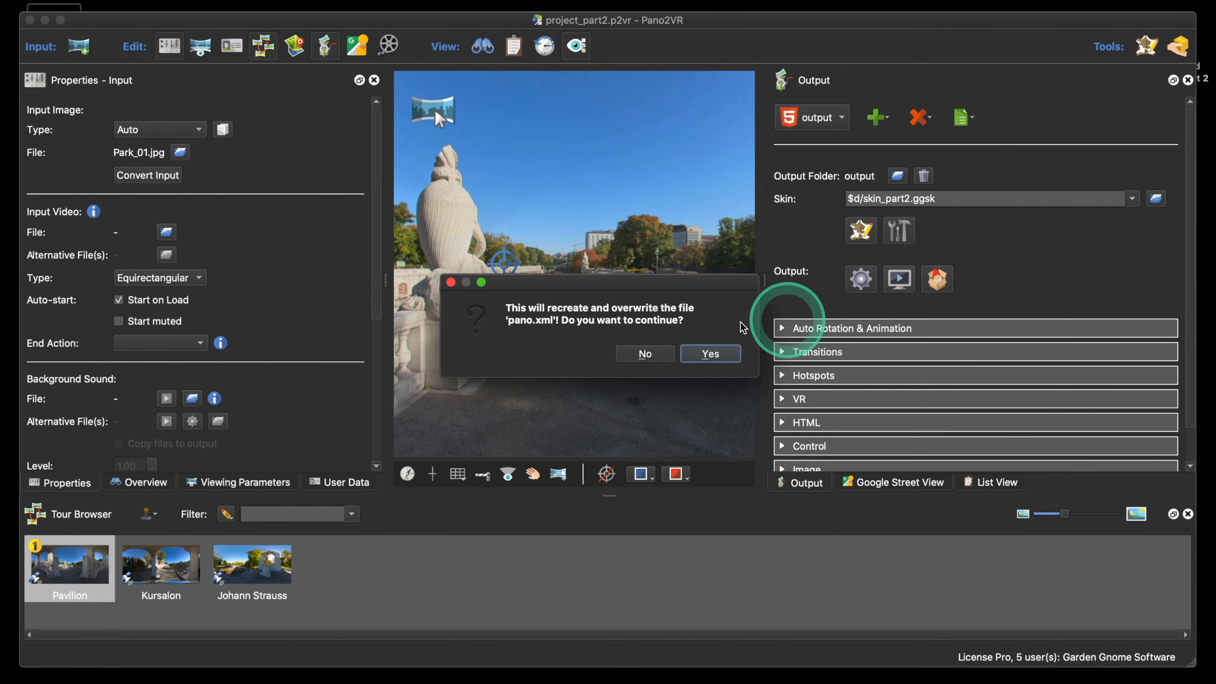
click(712, 355)
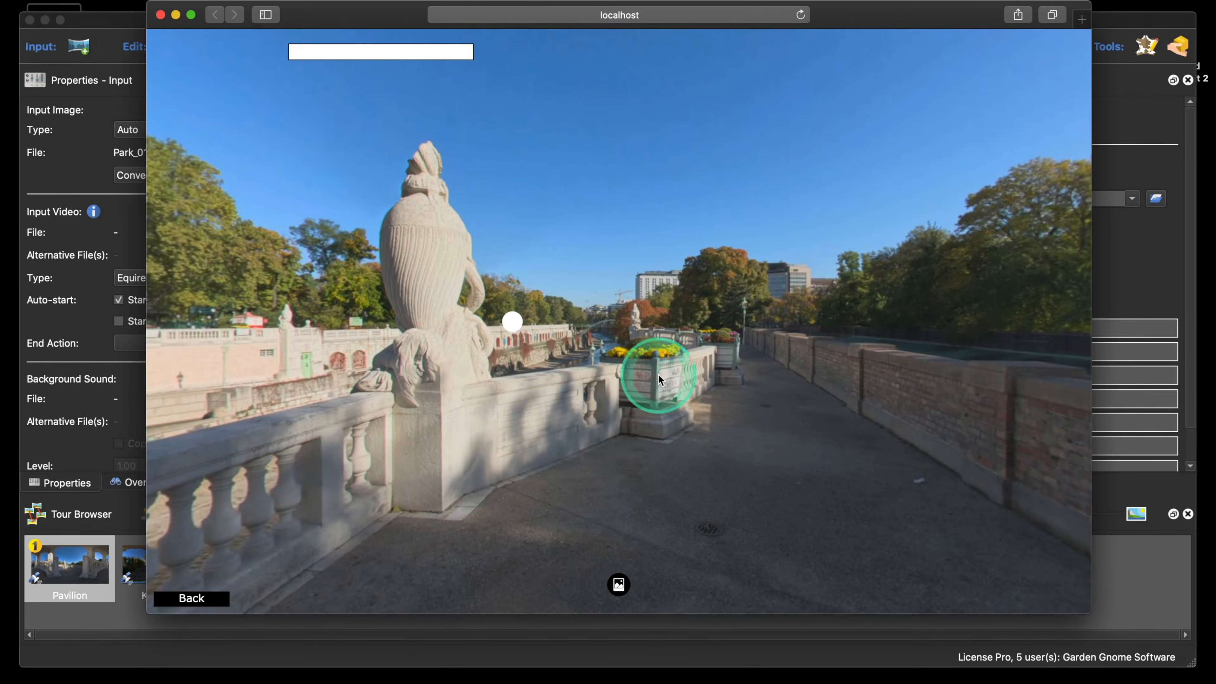
- Test the generated tour by panning the first panorama, following its hotspot to another node, and closing the preview
drag(658, 375, 868, 372)
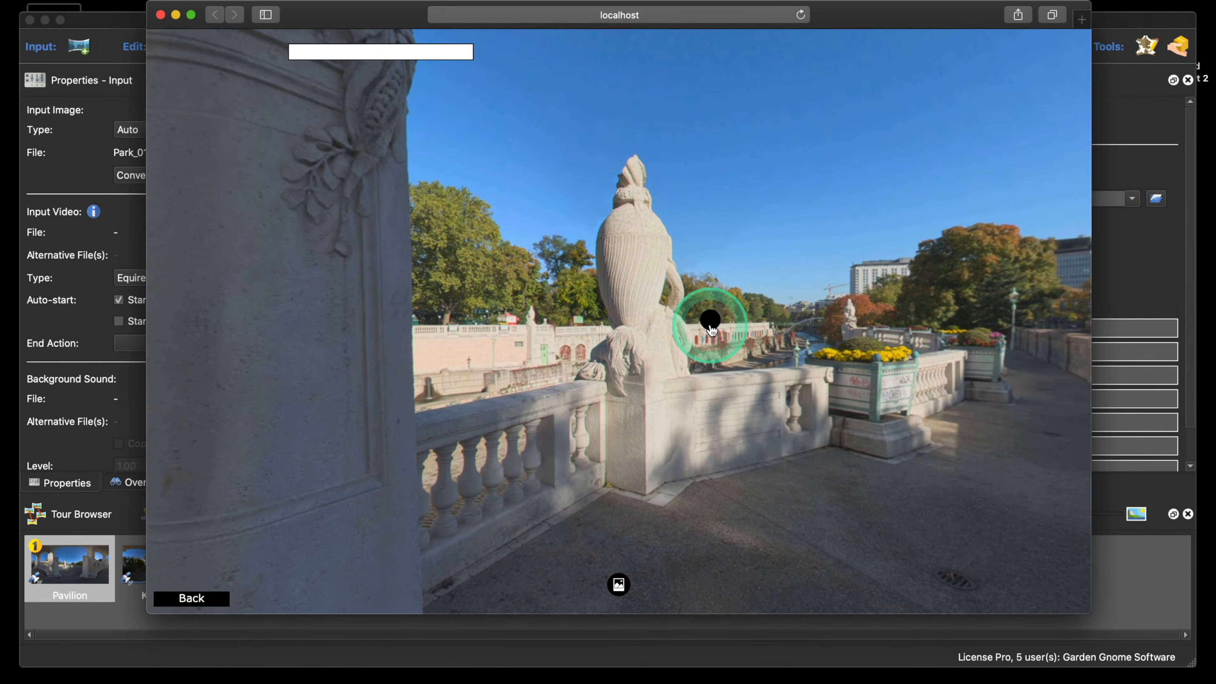
click(711, 318)
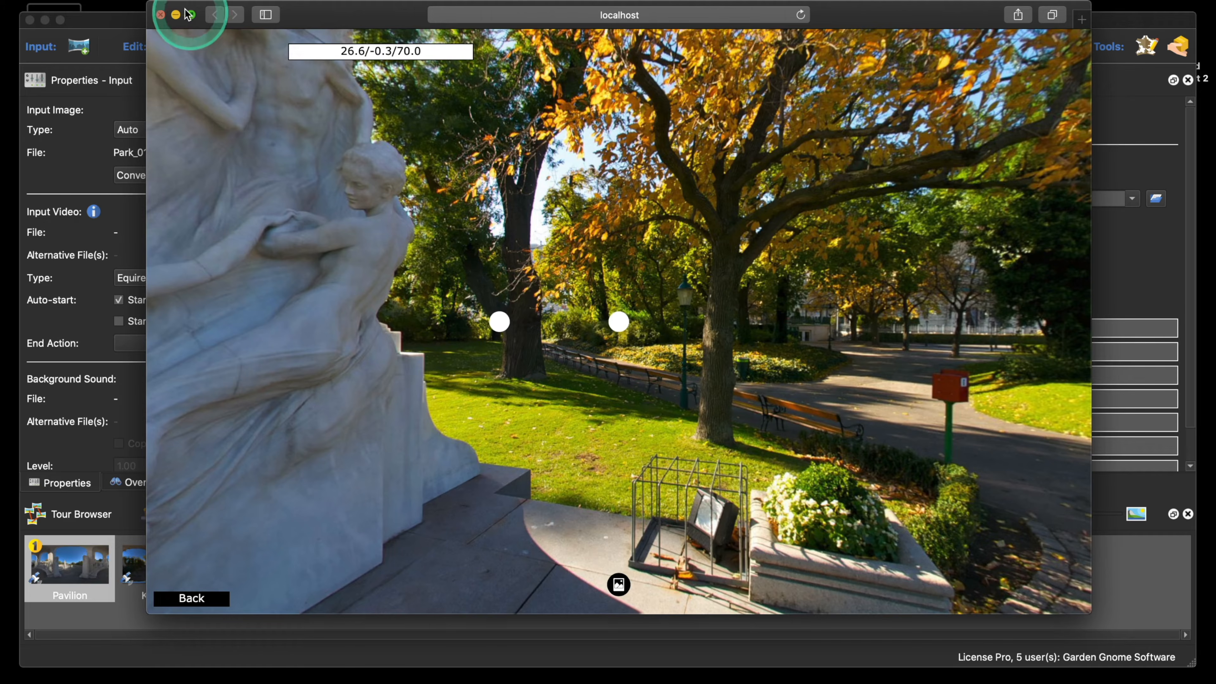
click(160, 15)
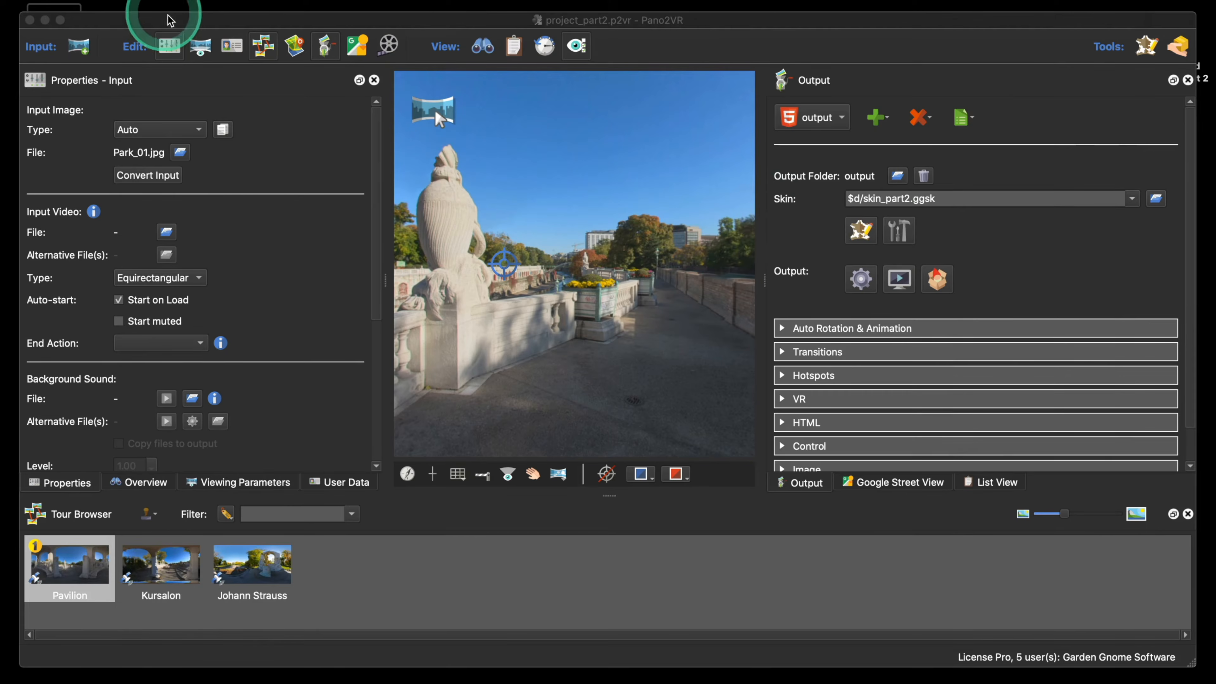
- Reopen the skin in the Skin Editor and bring up the actions of the ButtonBack element
click(861, 230)
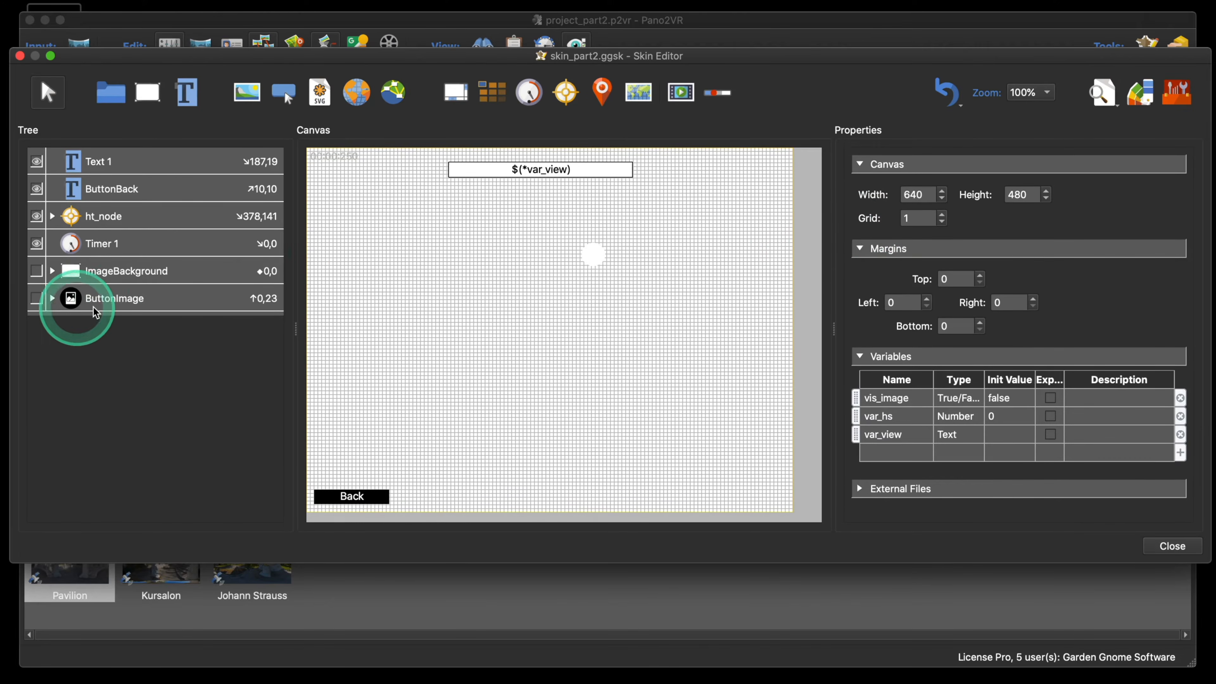
click(128, 189)
scroll(1017, 412, down, 15)
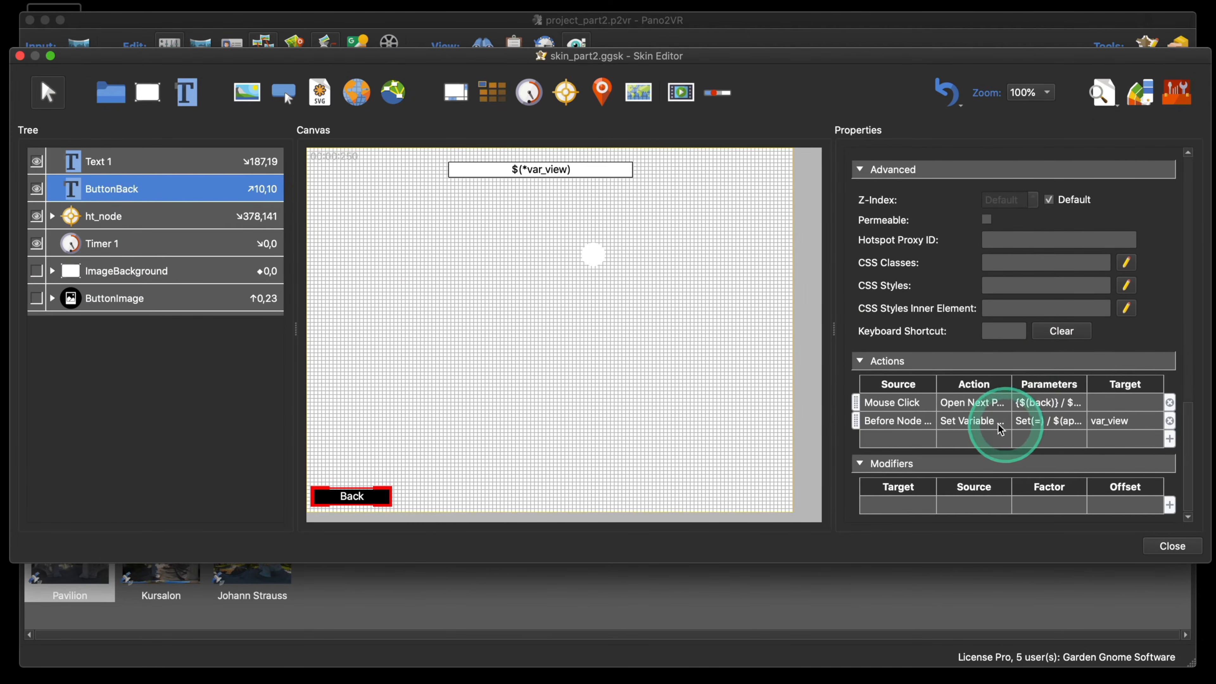
click(956, 421)
double_click(973, 402)
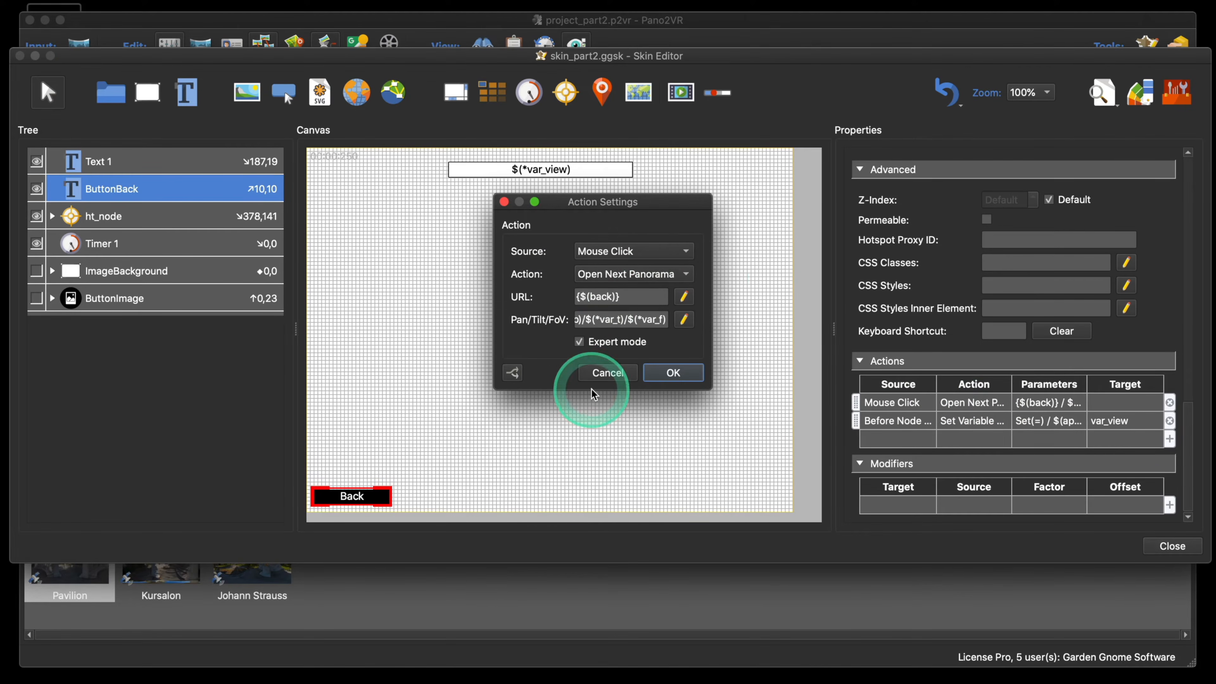
click(579, 341)
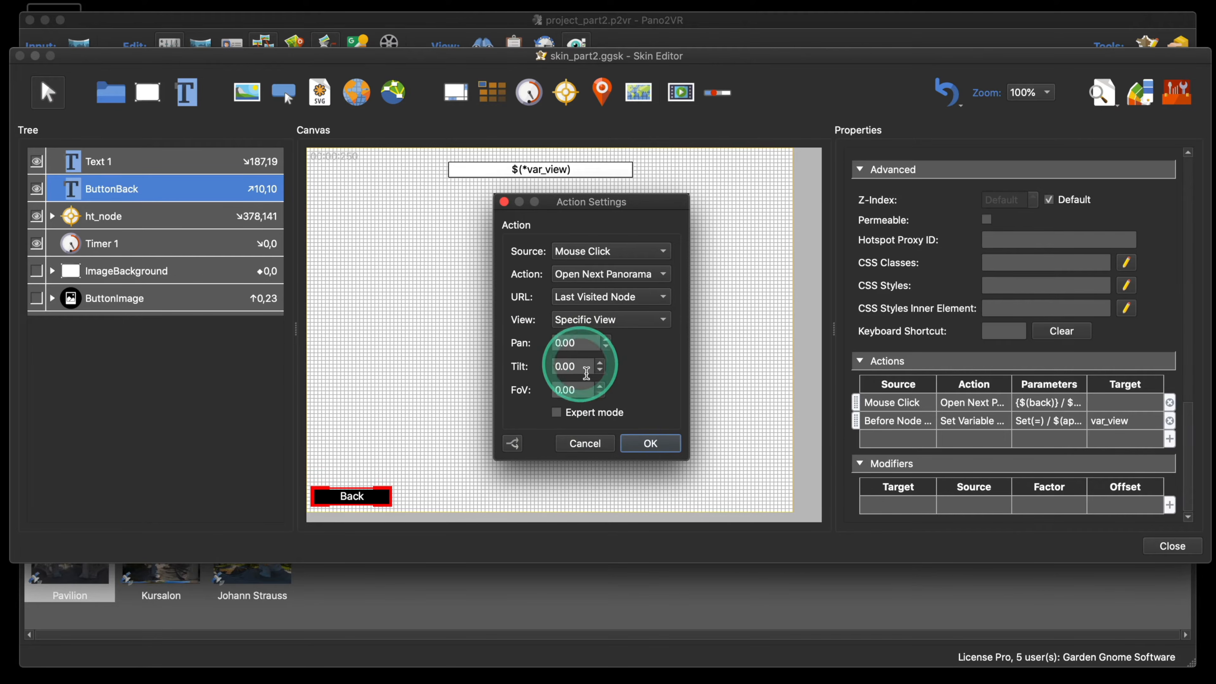
click(605, 443)
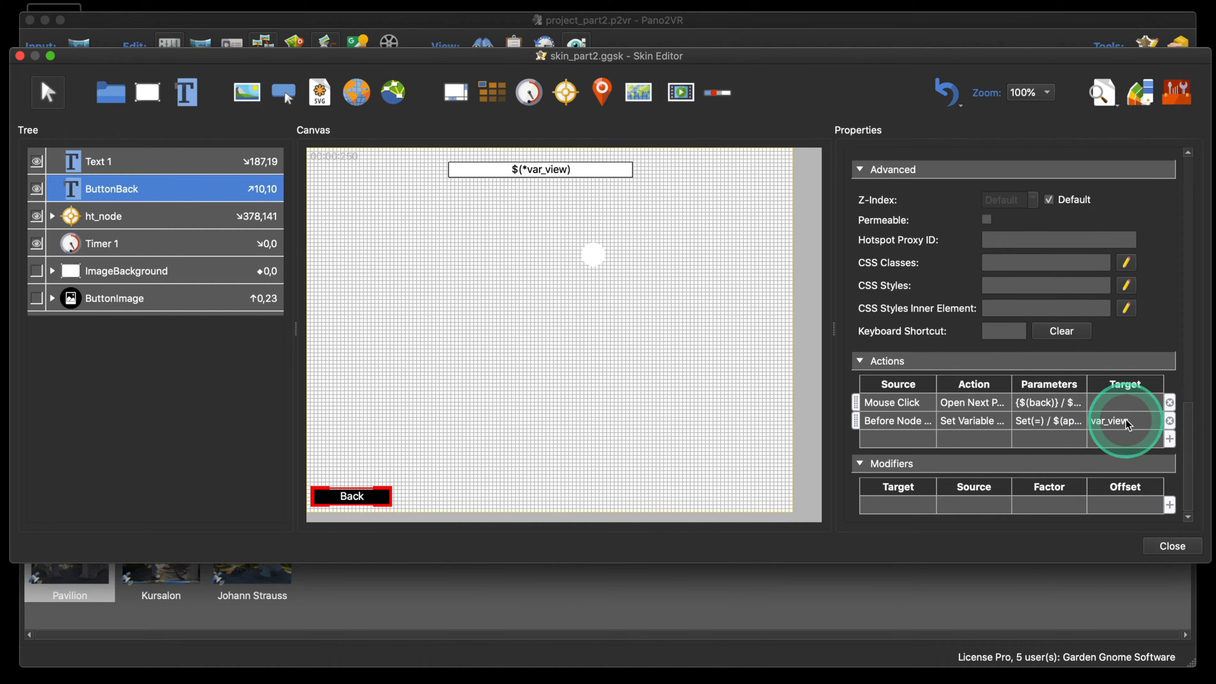
- Replace ButtonBack's Mouse Click action with a new Mouse Click action, Open Next Panorama, with Last Visited Node as its URL
click(1170, 403)
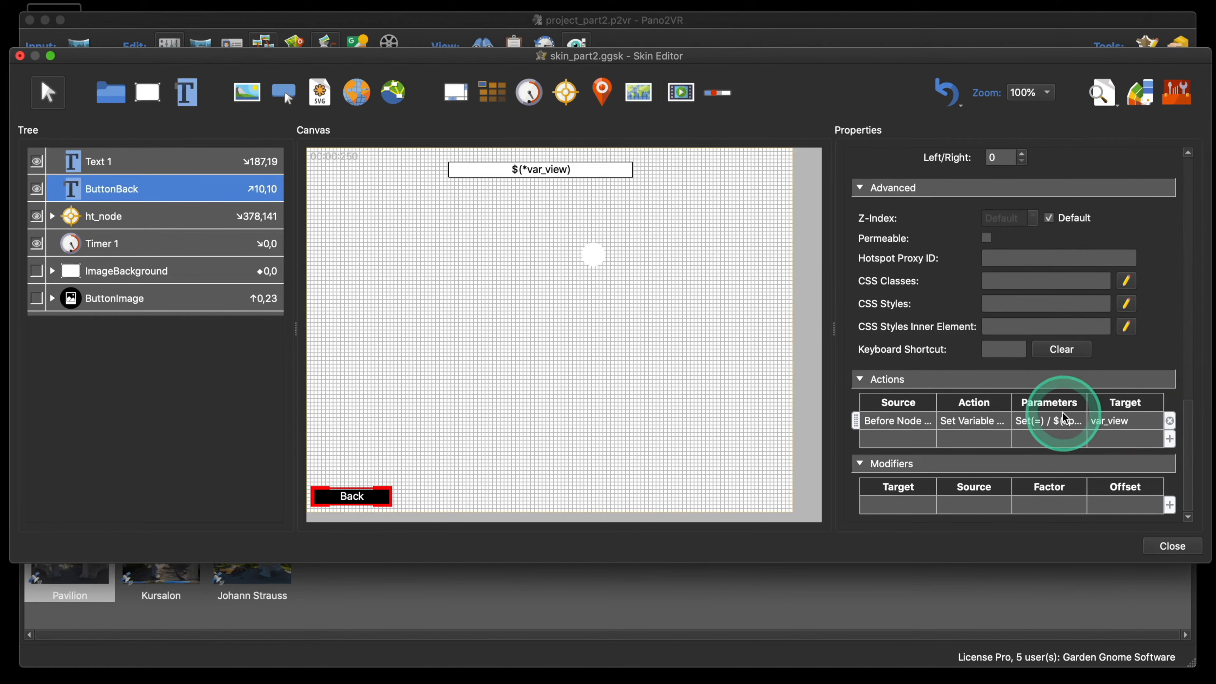
double_click(910, 436)
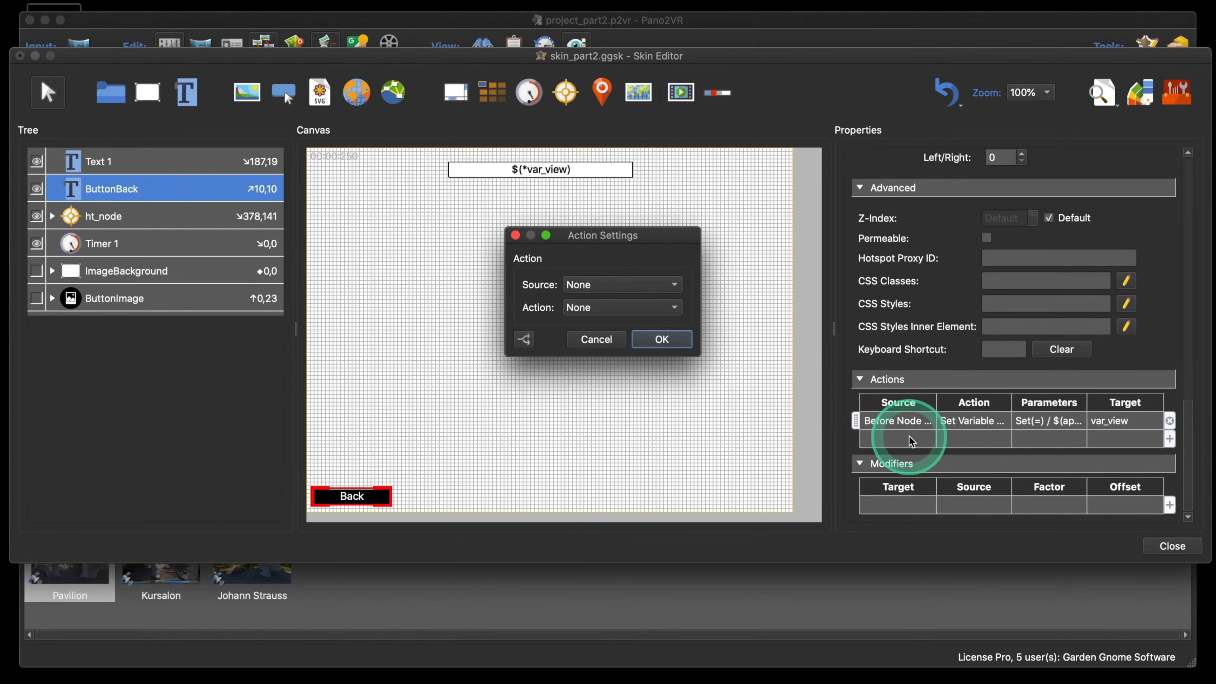
click(600, 289)
click(597, 286)
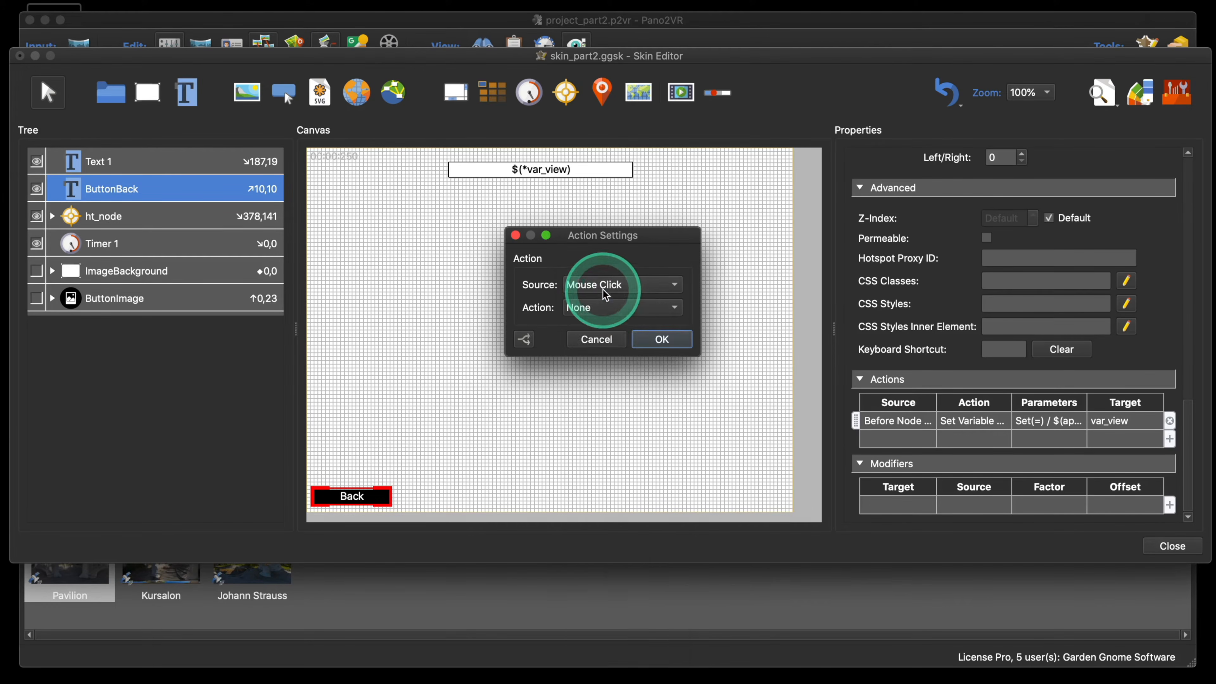
click(625, 303)
click(643, 430)
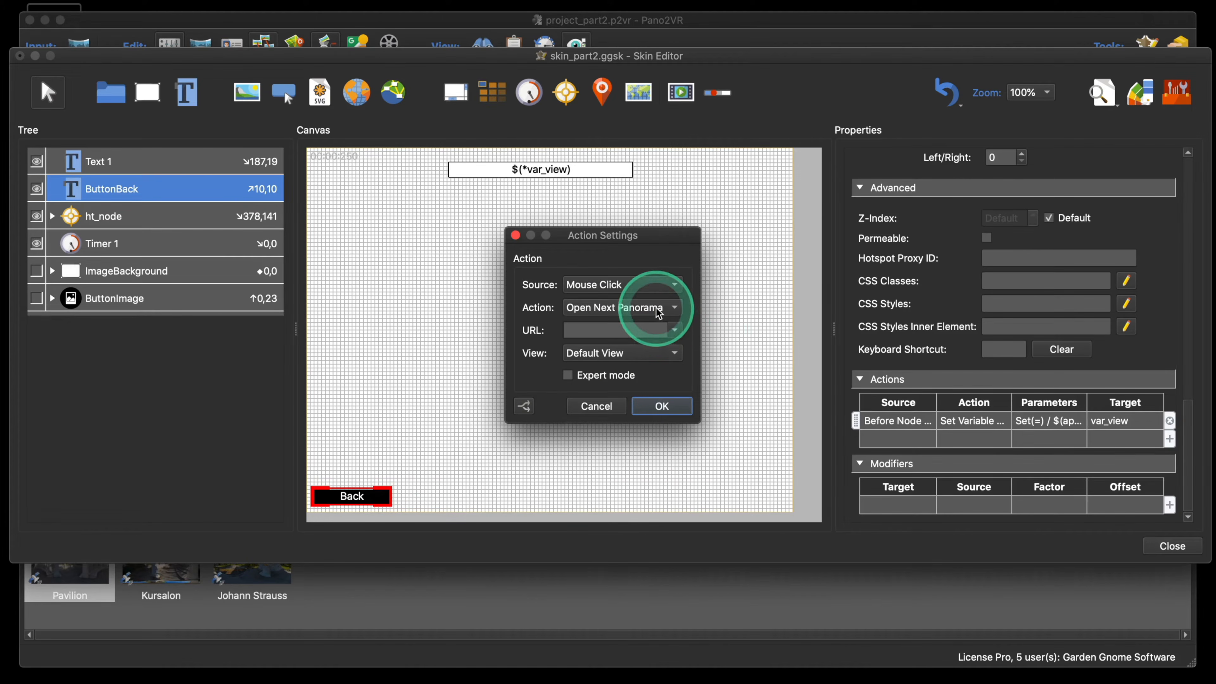
click(670, 331)
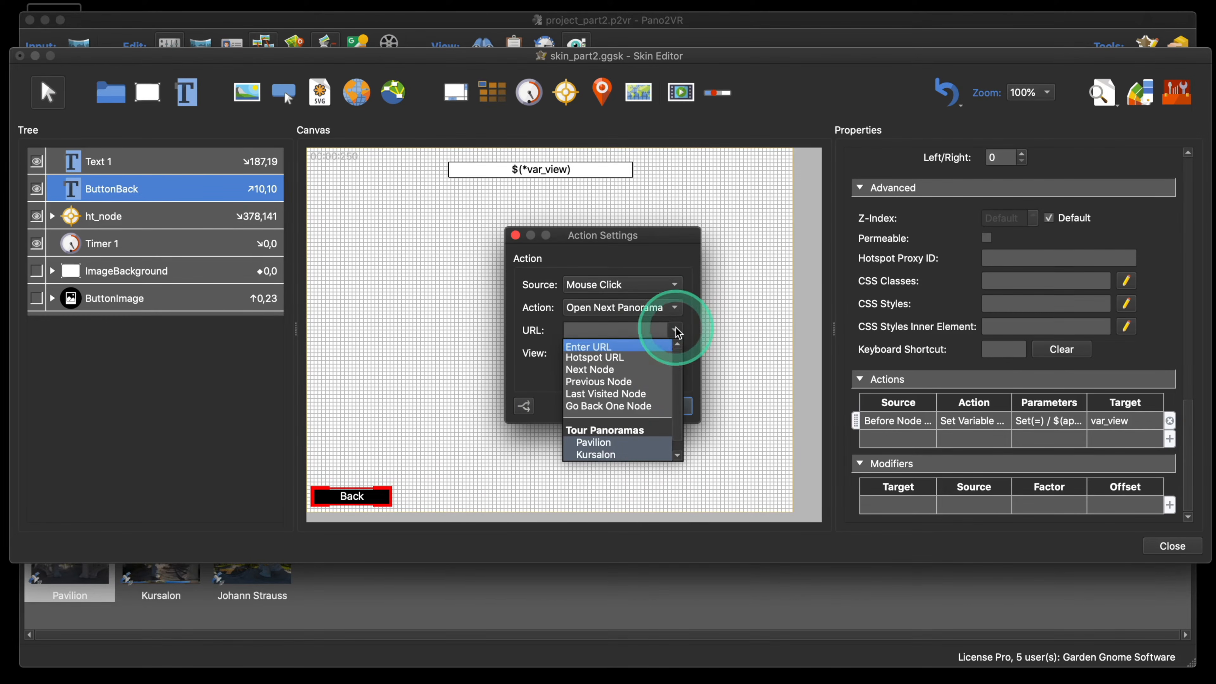
click(634, 393)
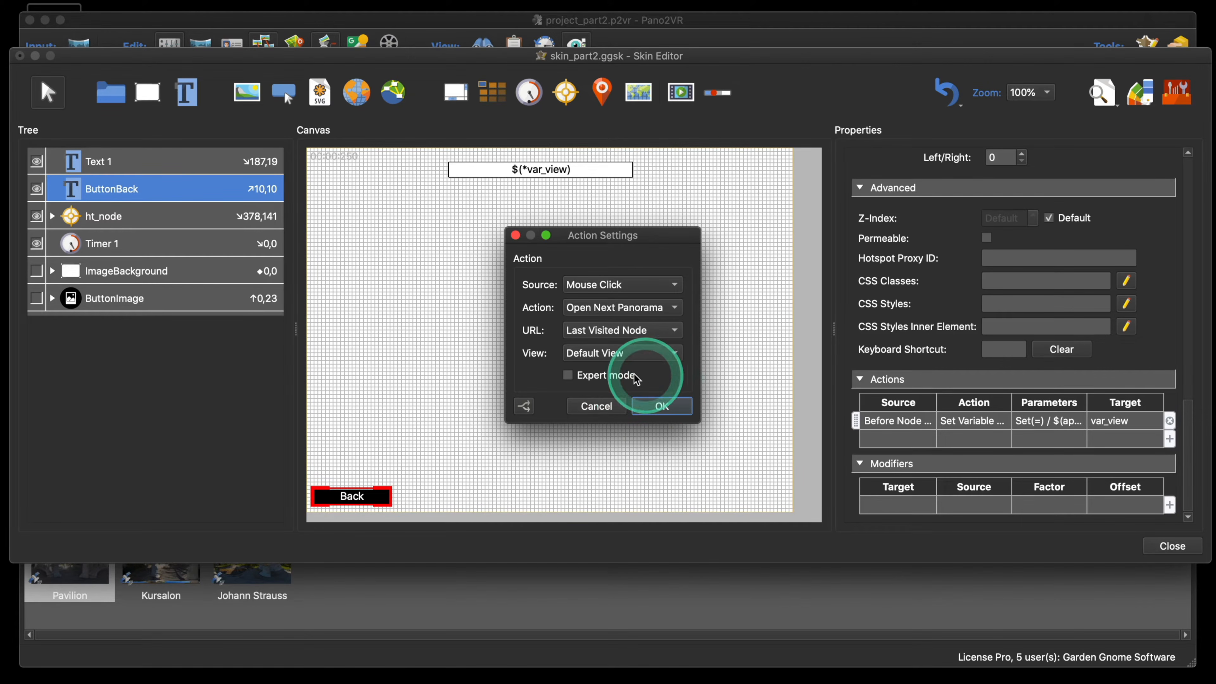
- Enable expert mode for the new Mouse Click action so its view parameters accept a placeholder
click(594, 363)
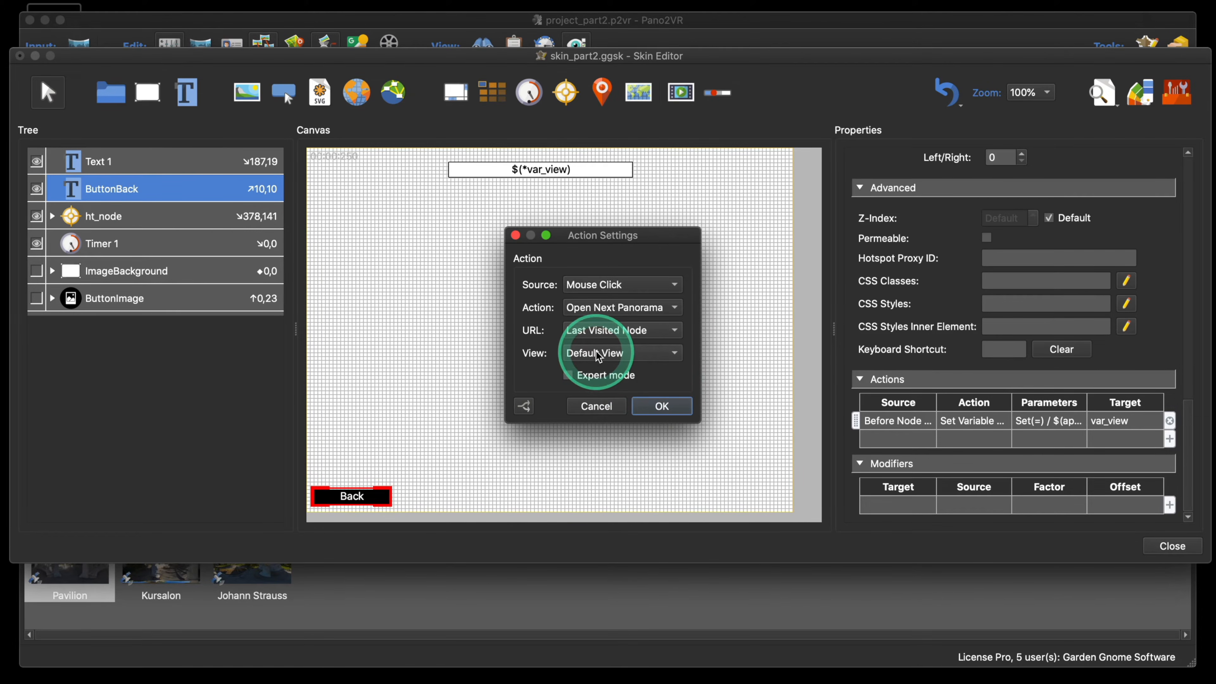
click(595, 352)
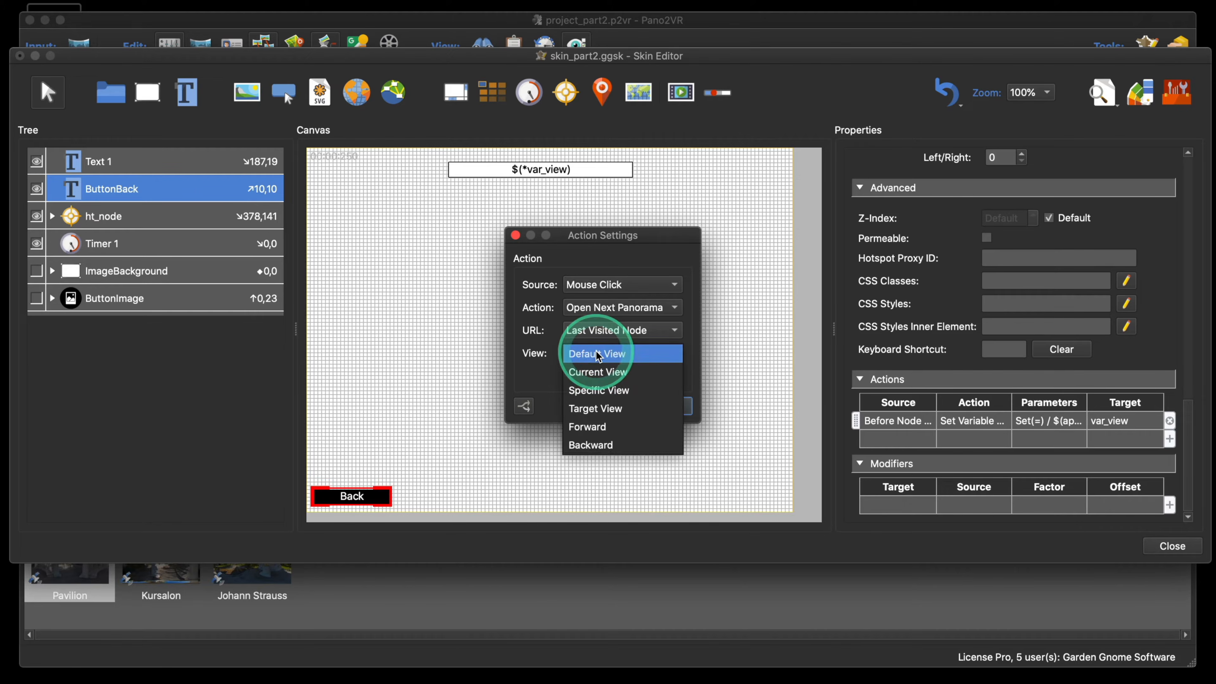
click(557, 379)
click(569, 376)
- Set the action's Pan/Tilt/FoV to the variable placeholder $(*var_view) and accept the action
click(625, 353)
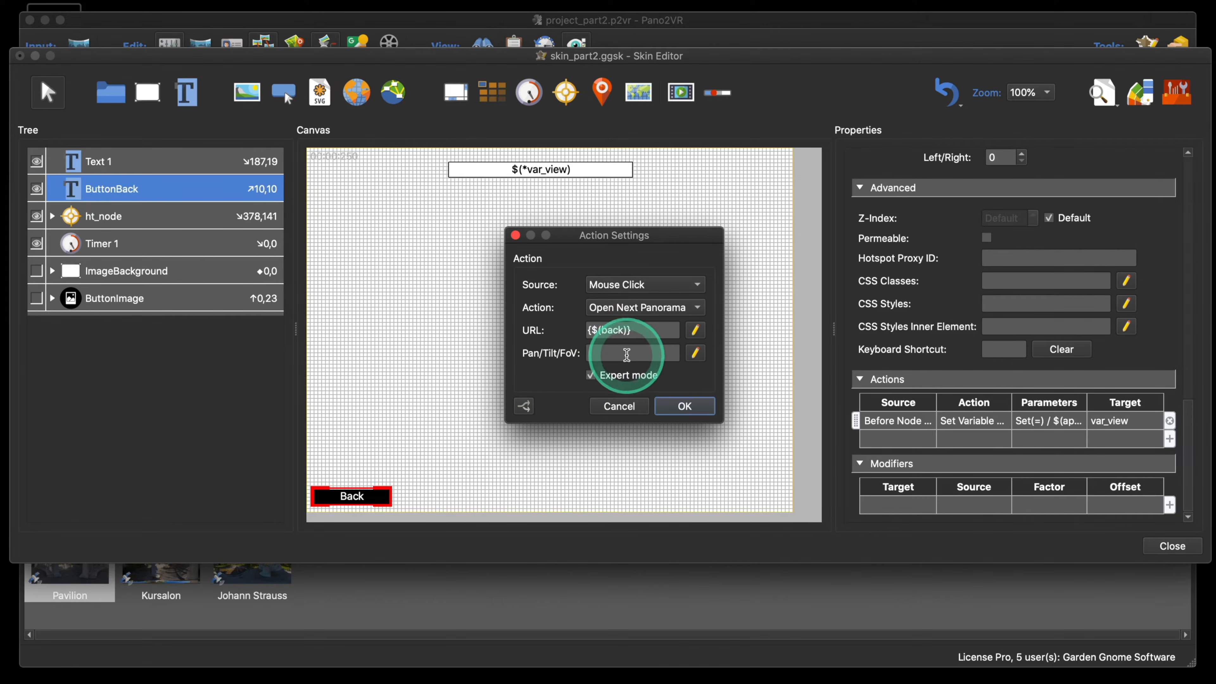
click(644, 355)
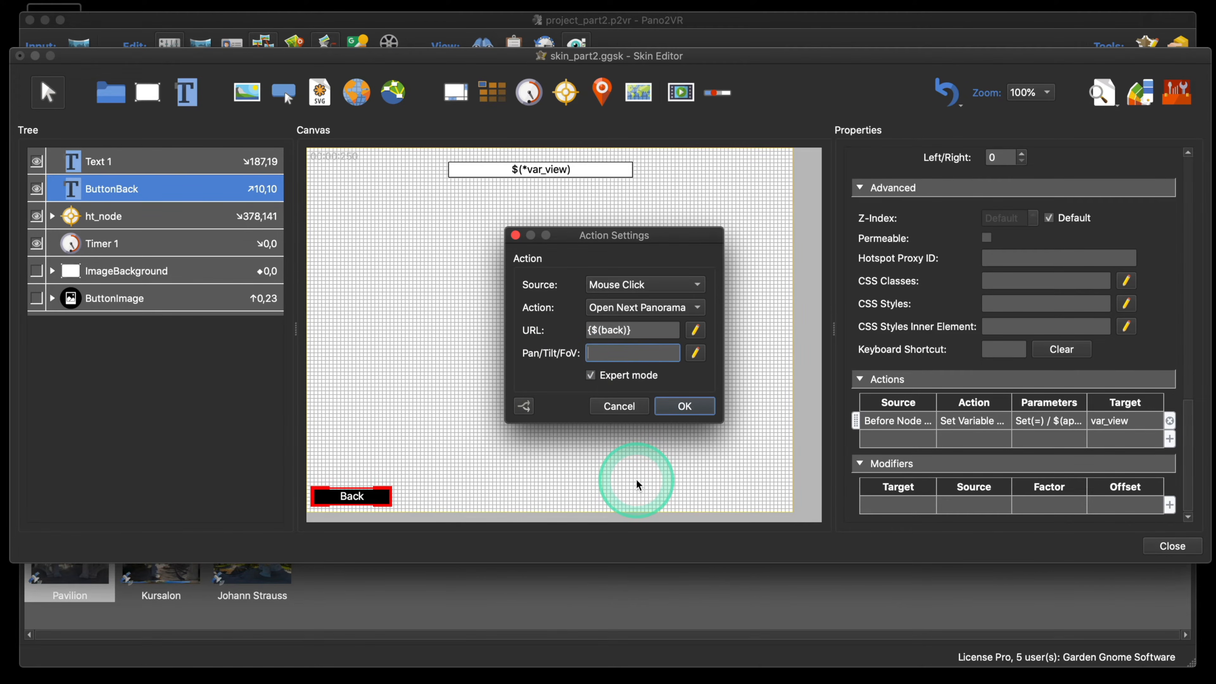
text($)
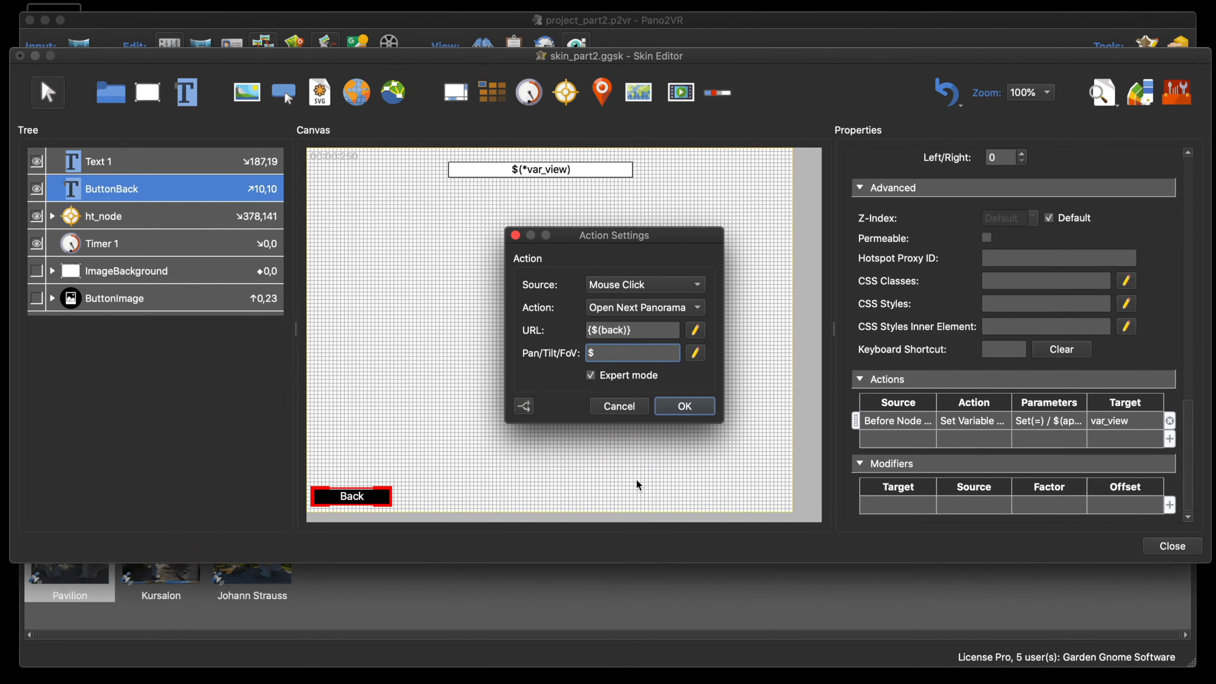
text(9)
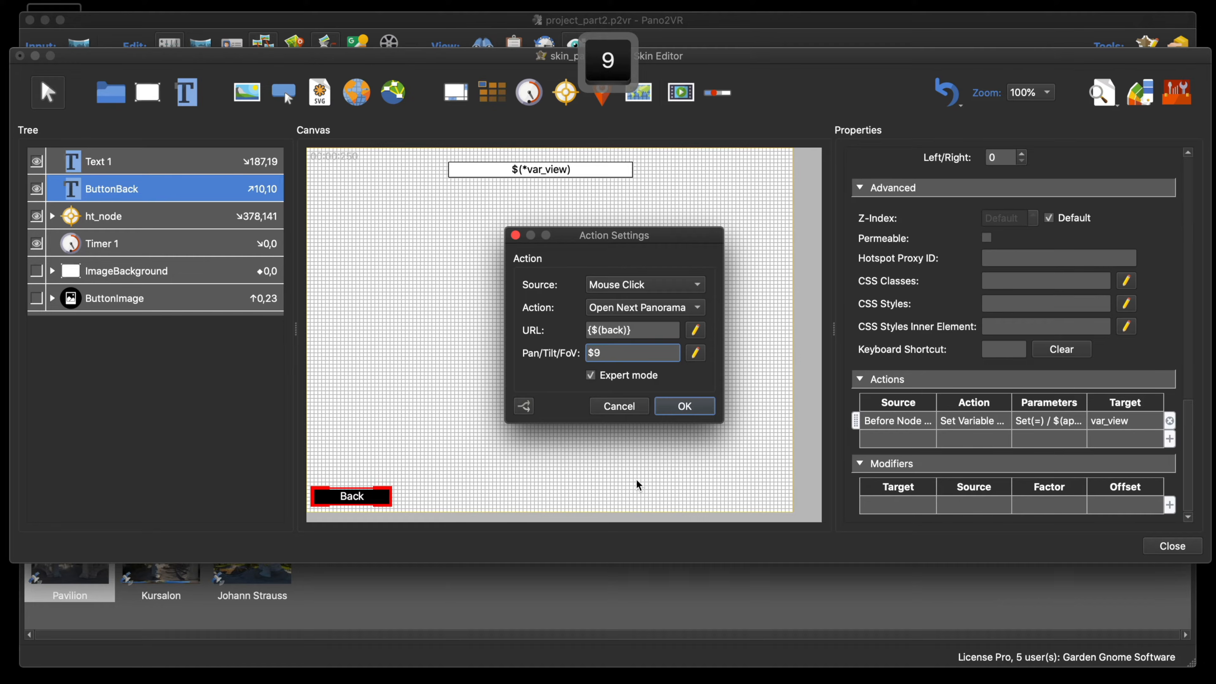
key(BackSpace)
text(()
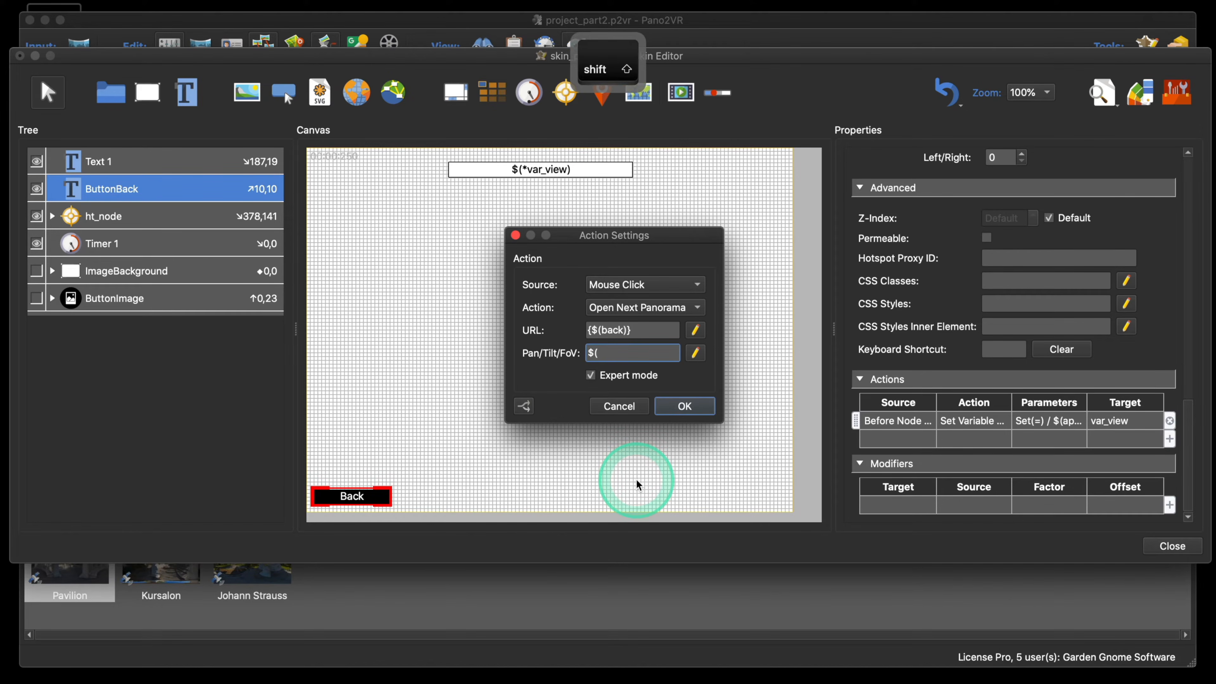
text(*var)
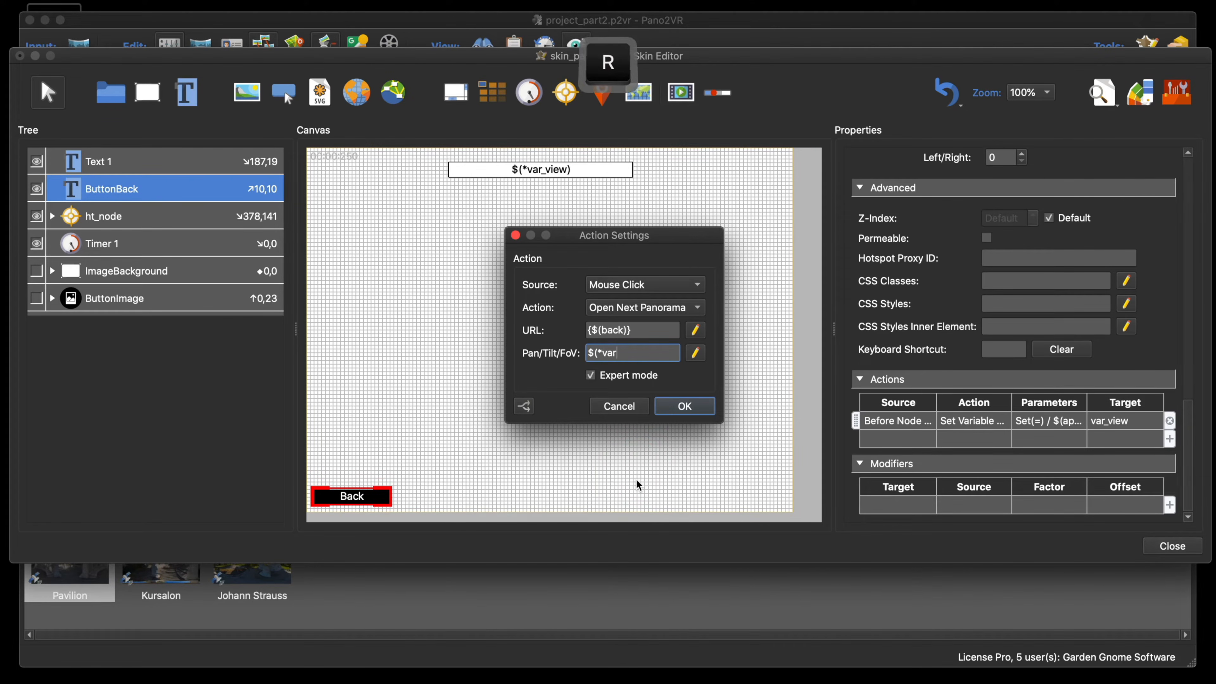
text(_v)
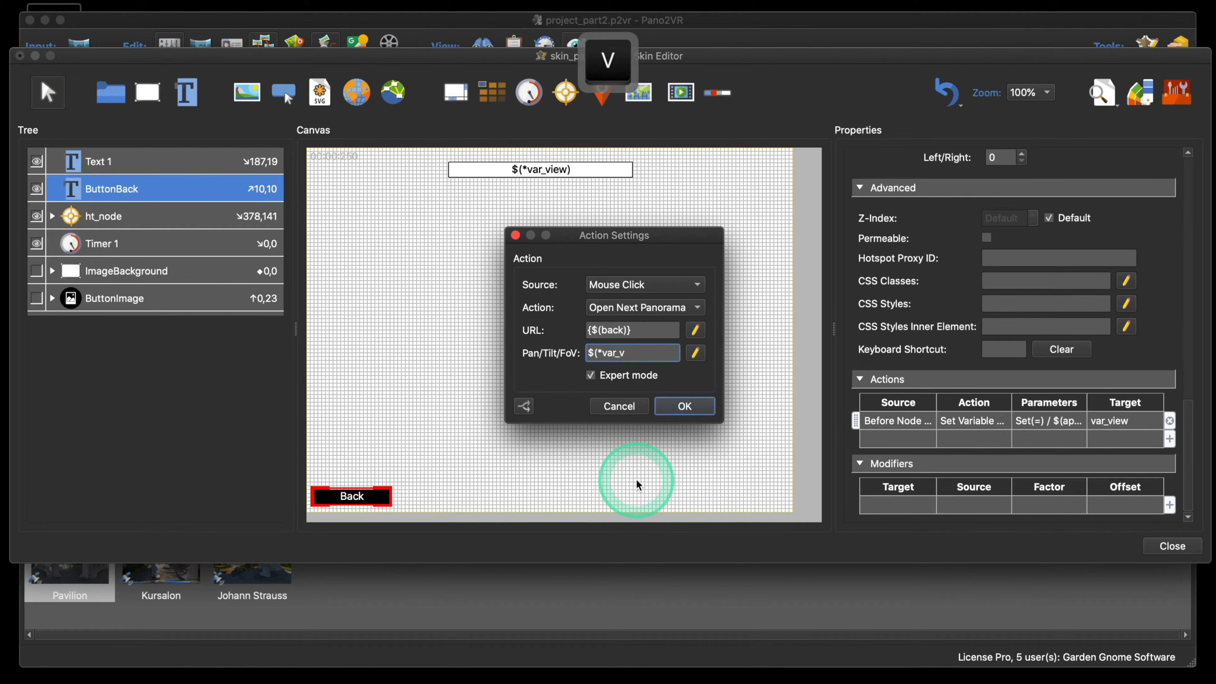
text(iew)
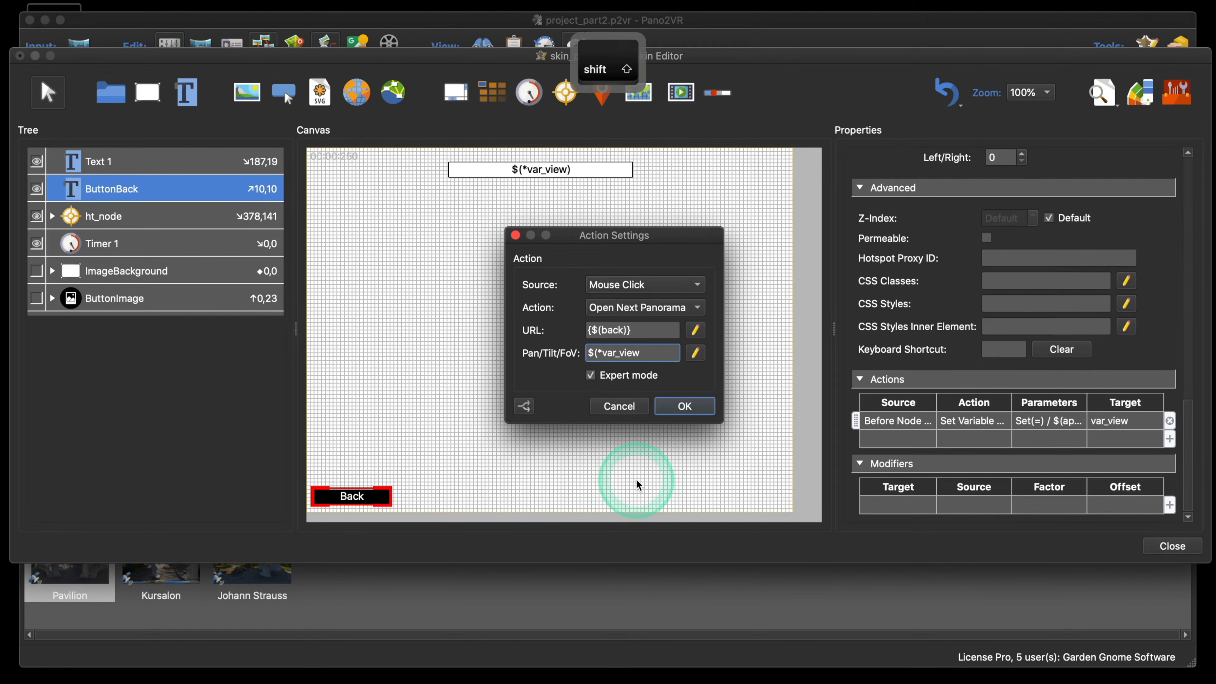
text())
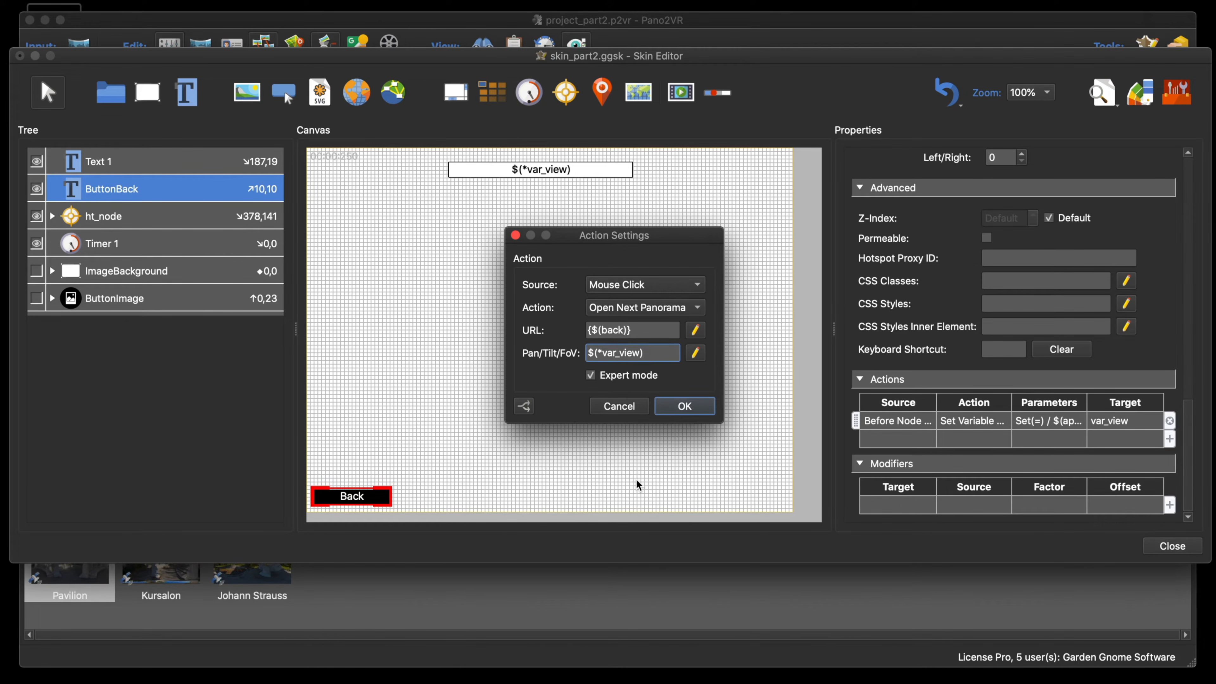
click(684, 407)
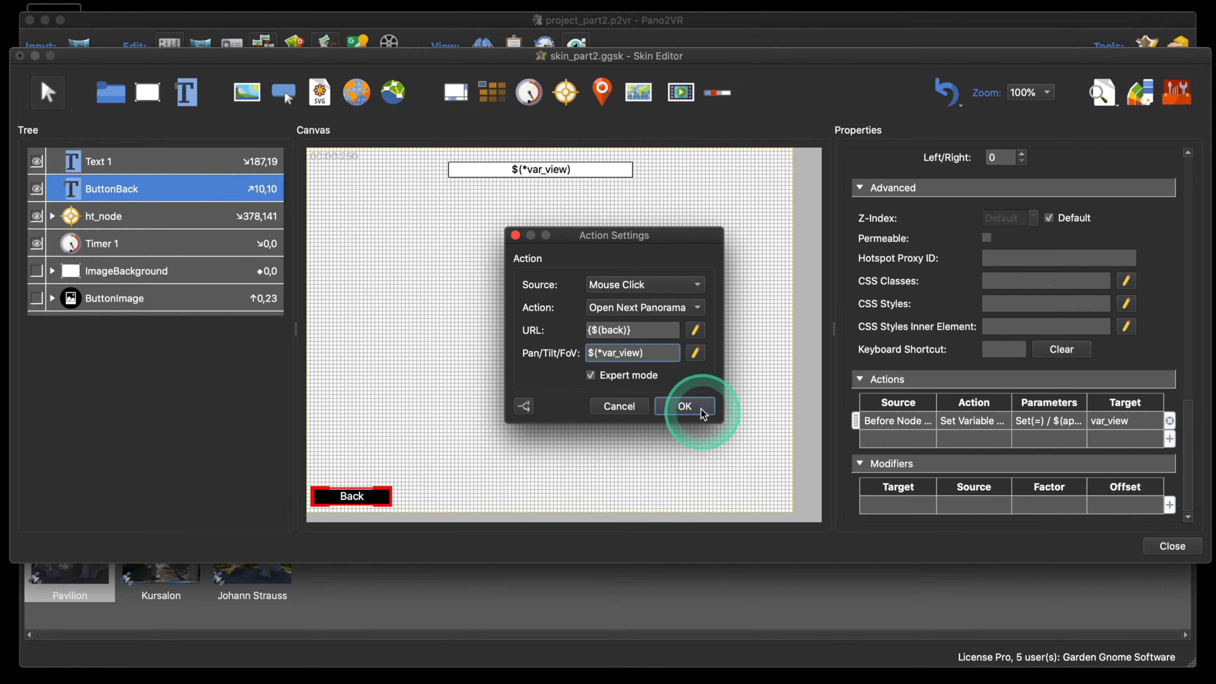
- Close the Skin Editor, saving the skin, and regenerate the tour output, overwriting pano.xml
click(1040, 509)
click(1170, 546)
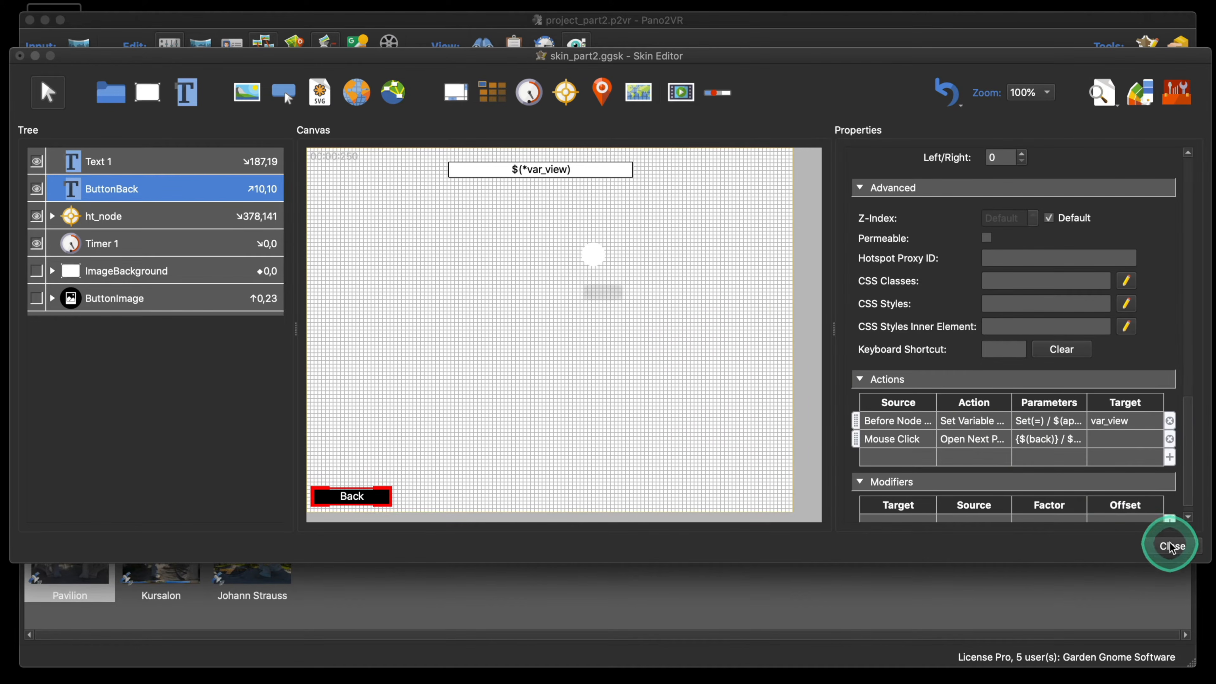
click(702, 320)
click(860, 280)
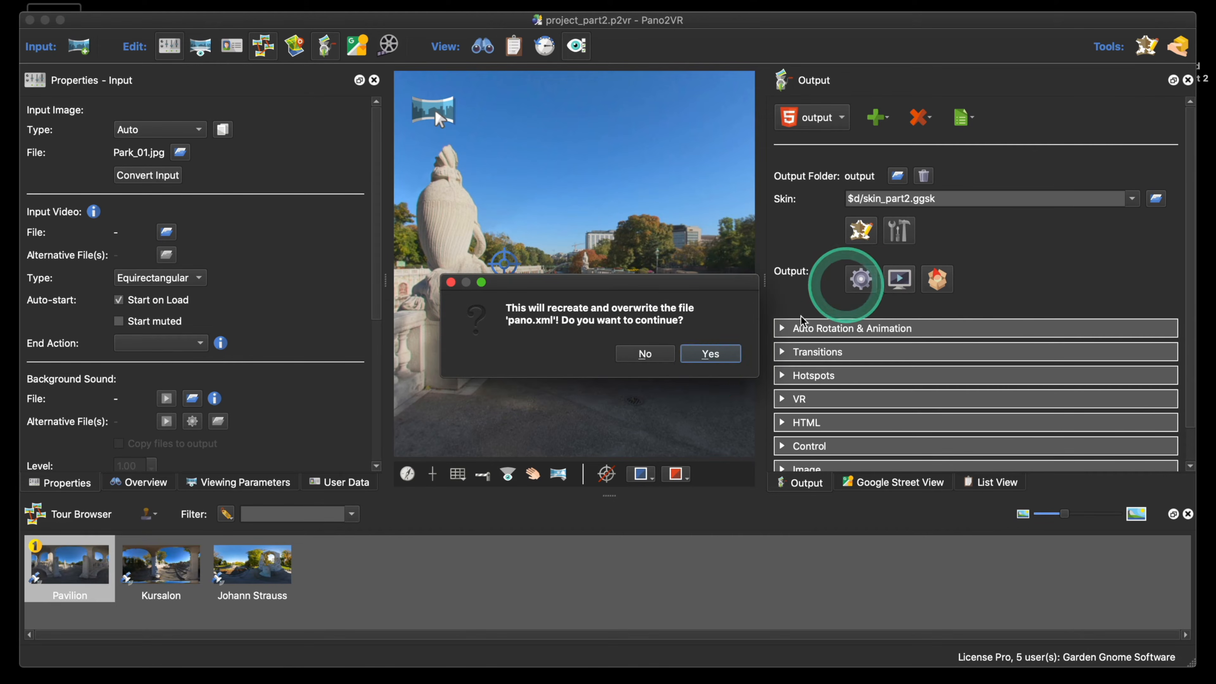
click(705, 355)
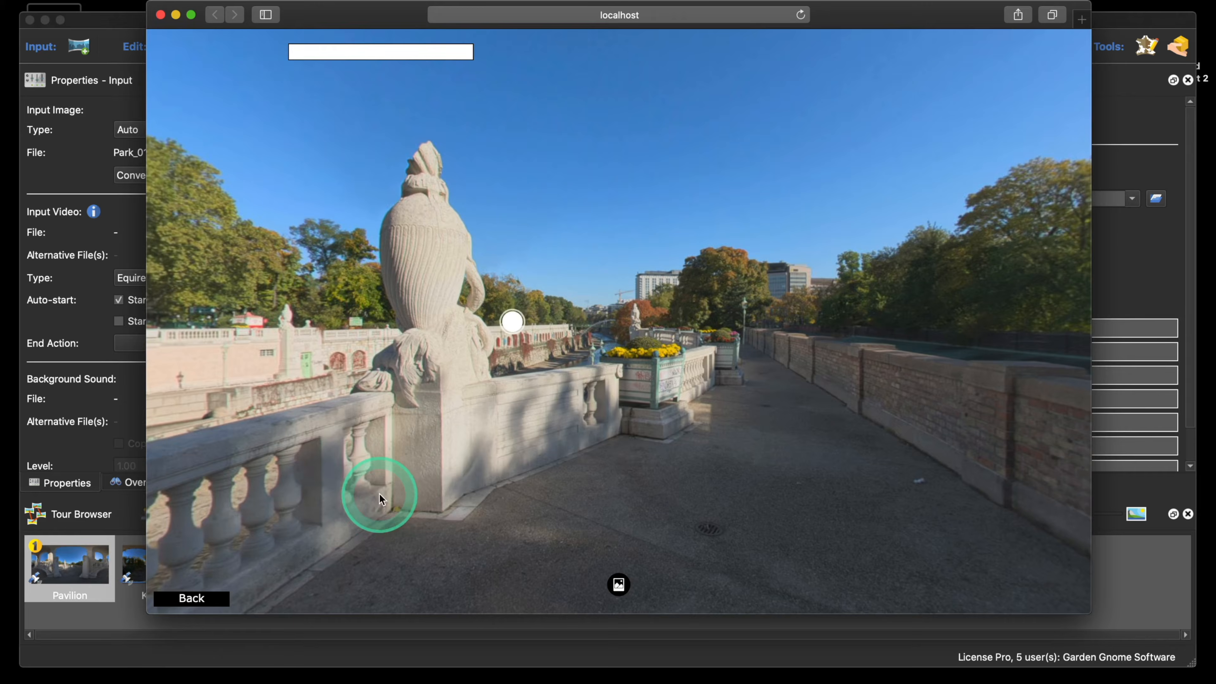
- Test the Back button by changing the view in two linked panoramas and returning repeatedly to the last visited node
drag(380, 497, 801, 275)
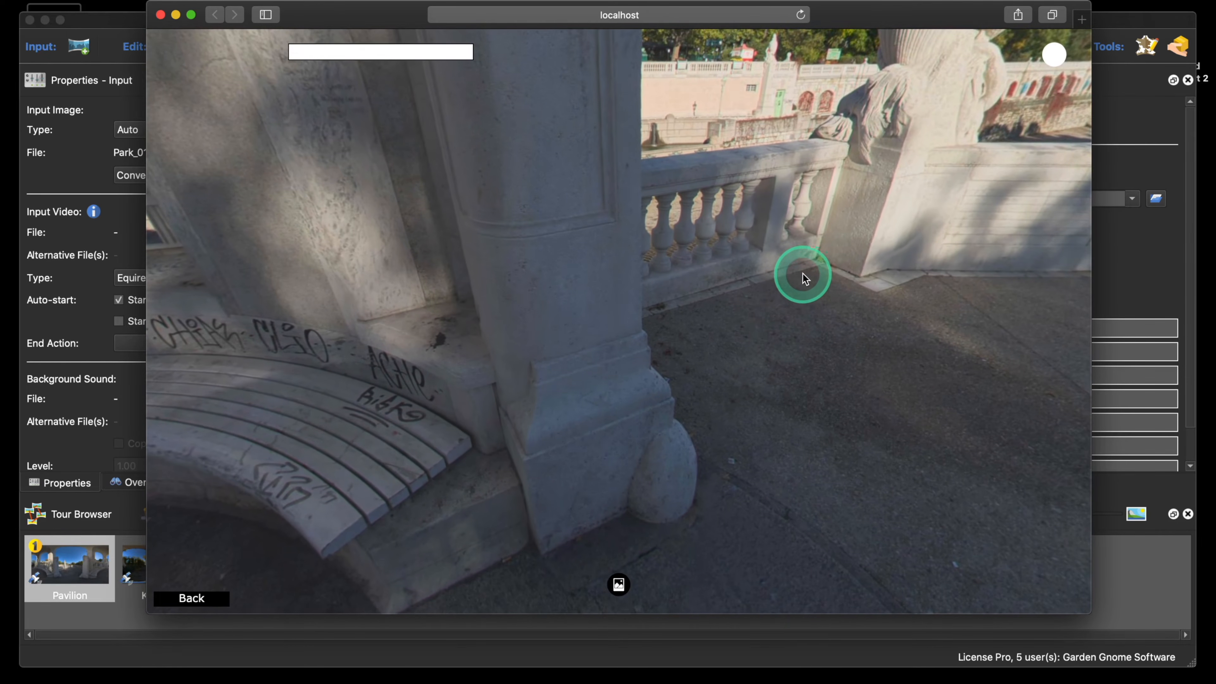
click(1055, 55)
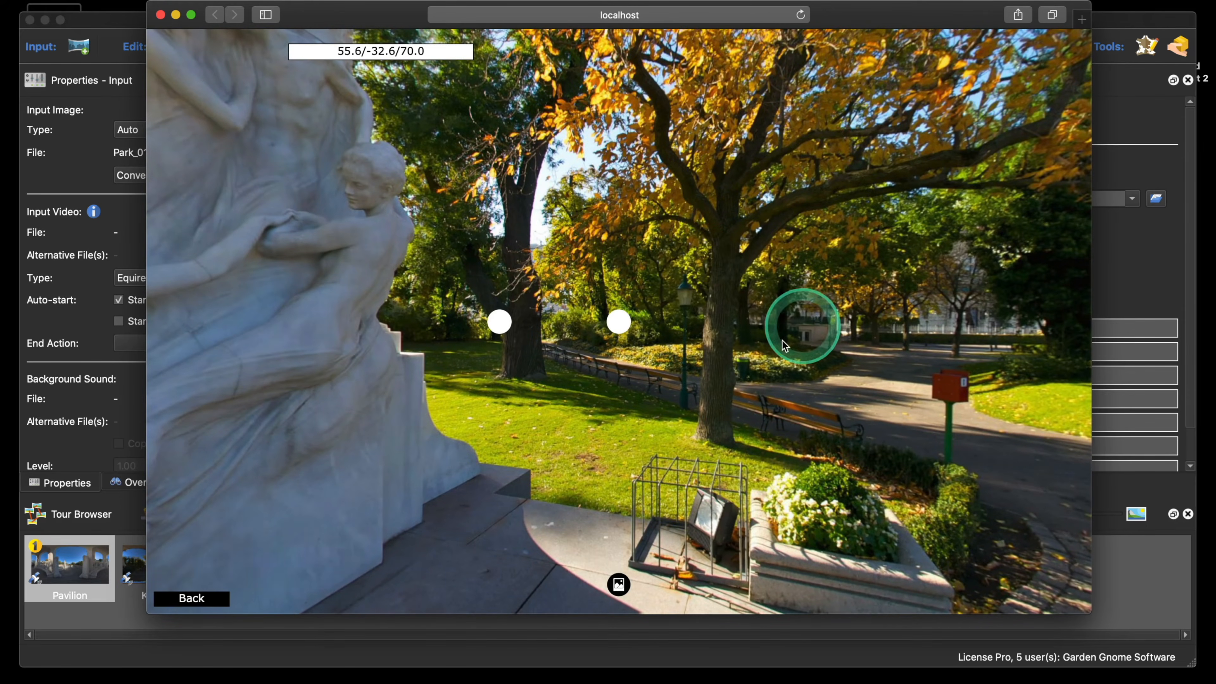
drag(698, 271, 835, 431)
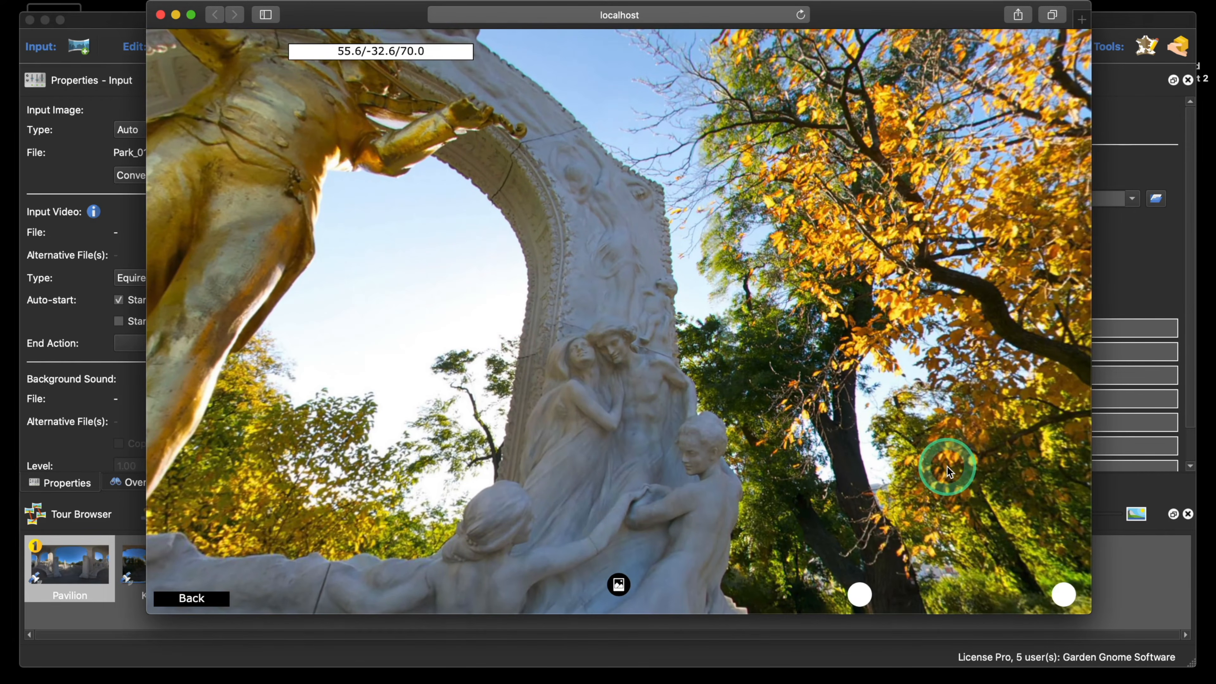
click(210, 598)
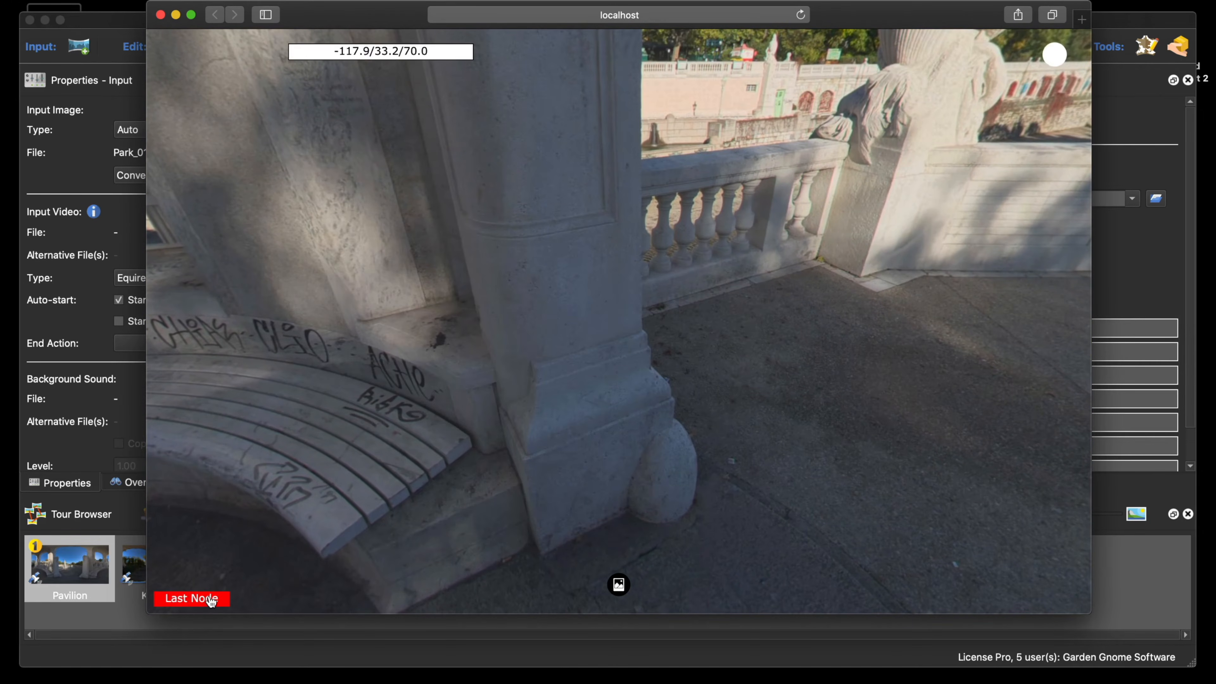
click(211, 600)
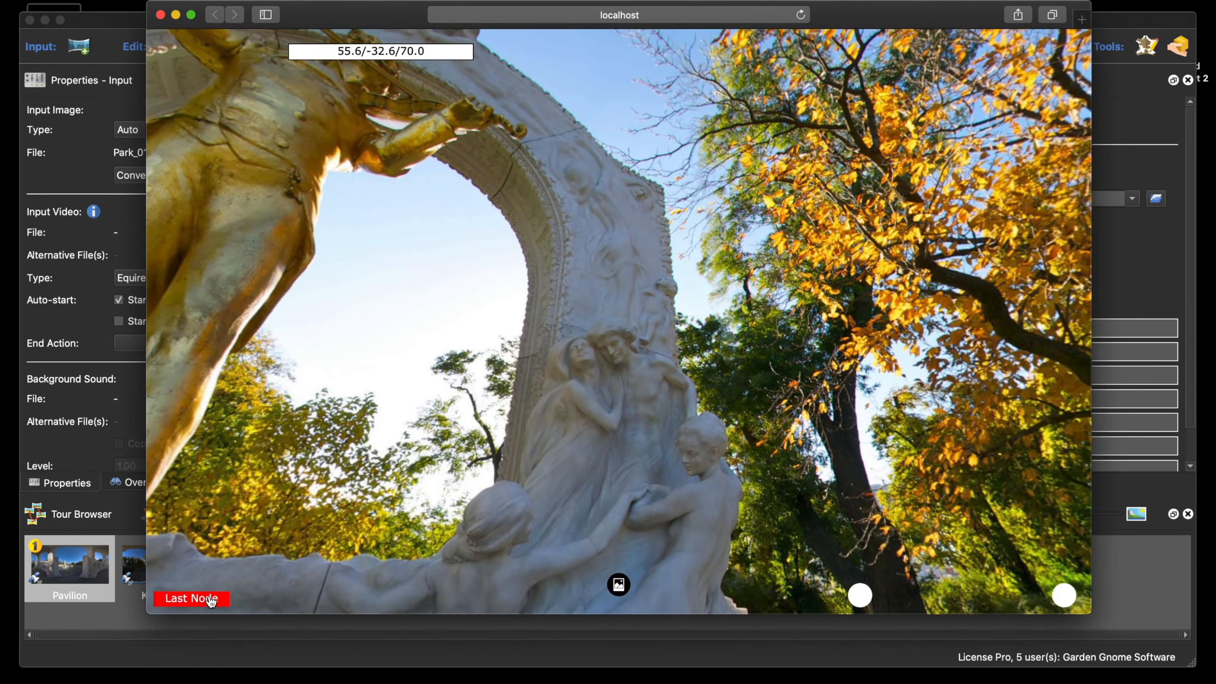
click(211, 600)
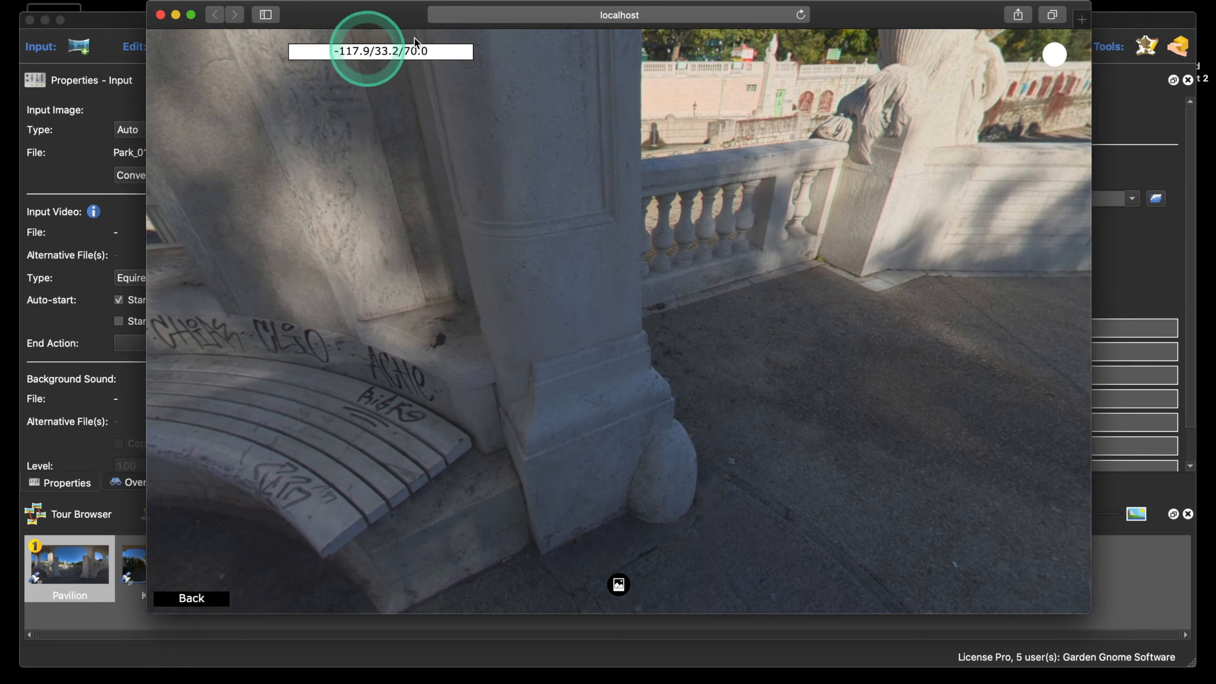
- Close the tour preview, reopen the Skin Editor and delete the Text 1 element showing the view variable
click(160, 15)
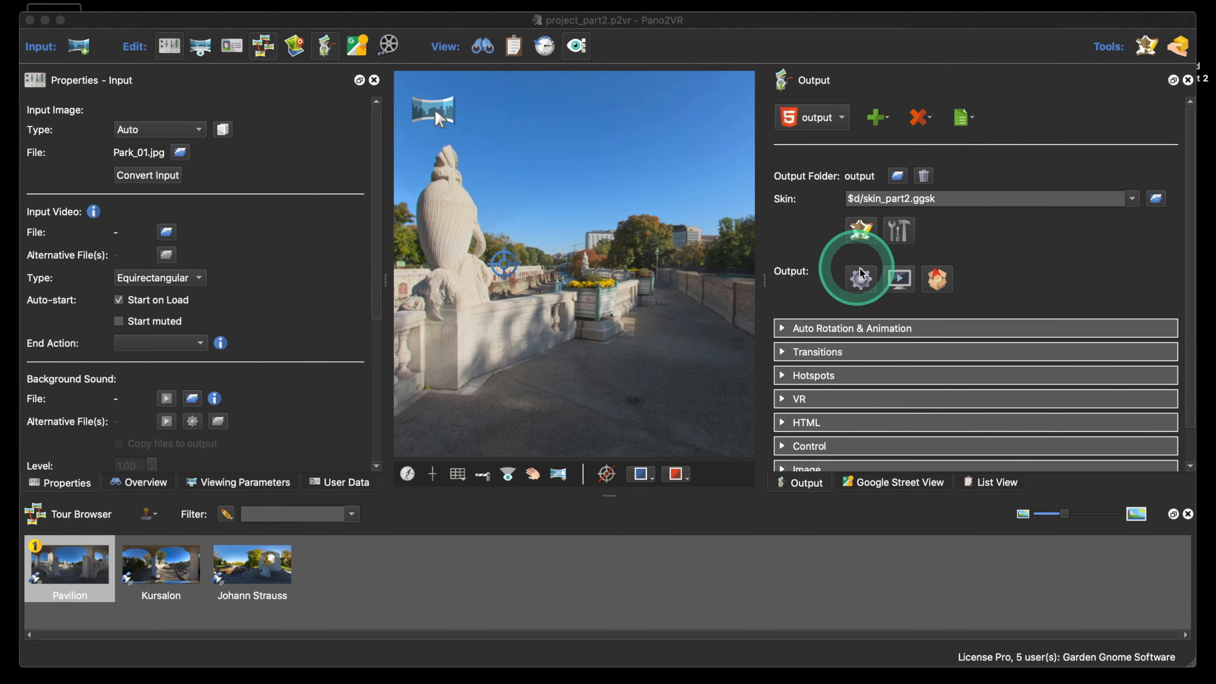
click(861, 229)
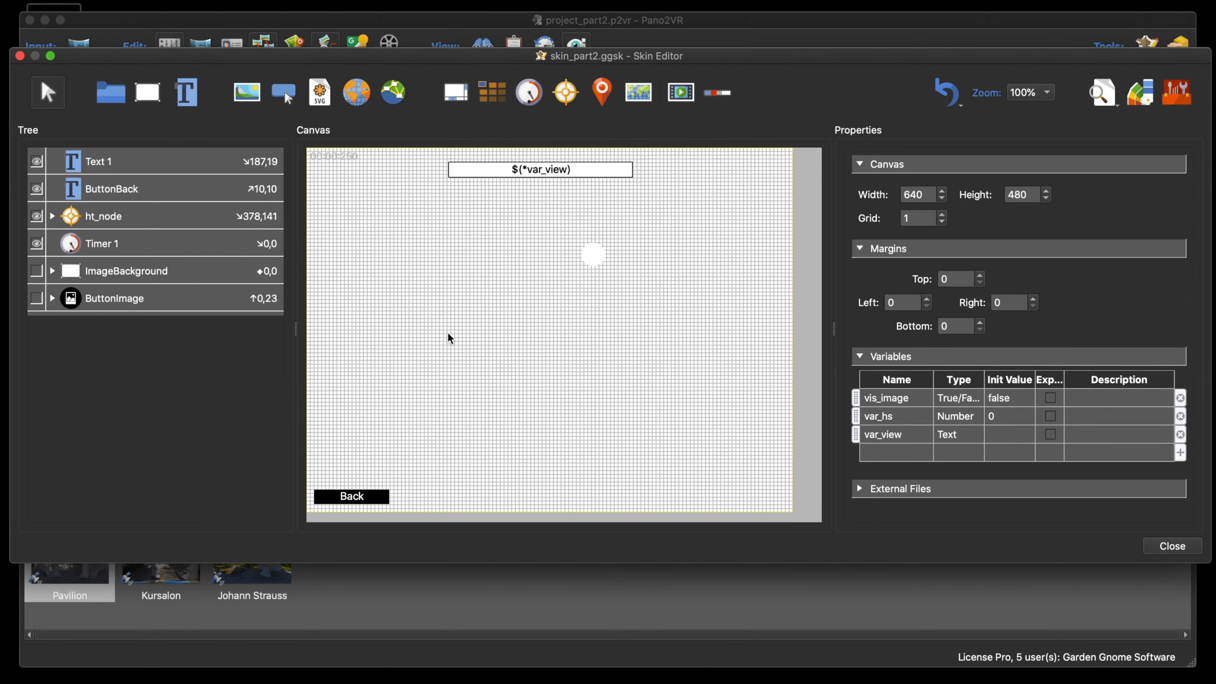
click(122, 160)
key(BackSpace)
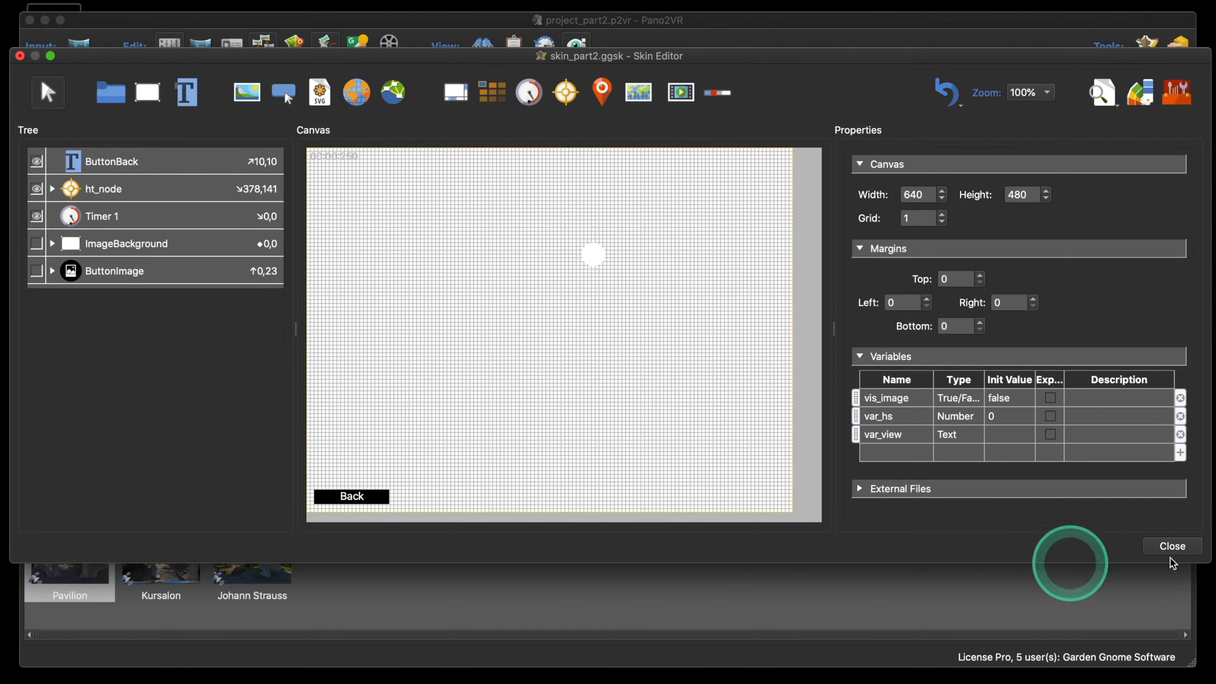
- Close the Skin Editor, saving the skin, and regenerate the tour output over the existing files
click(1173, 546)
click(702, 319)
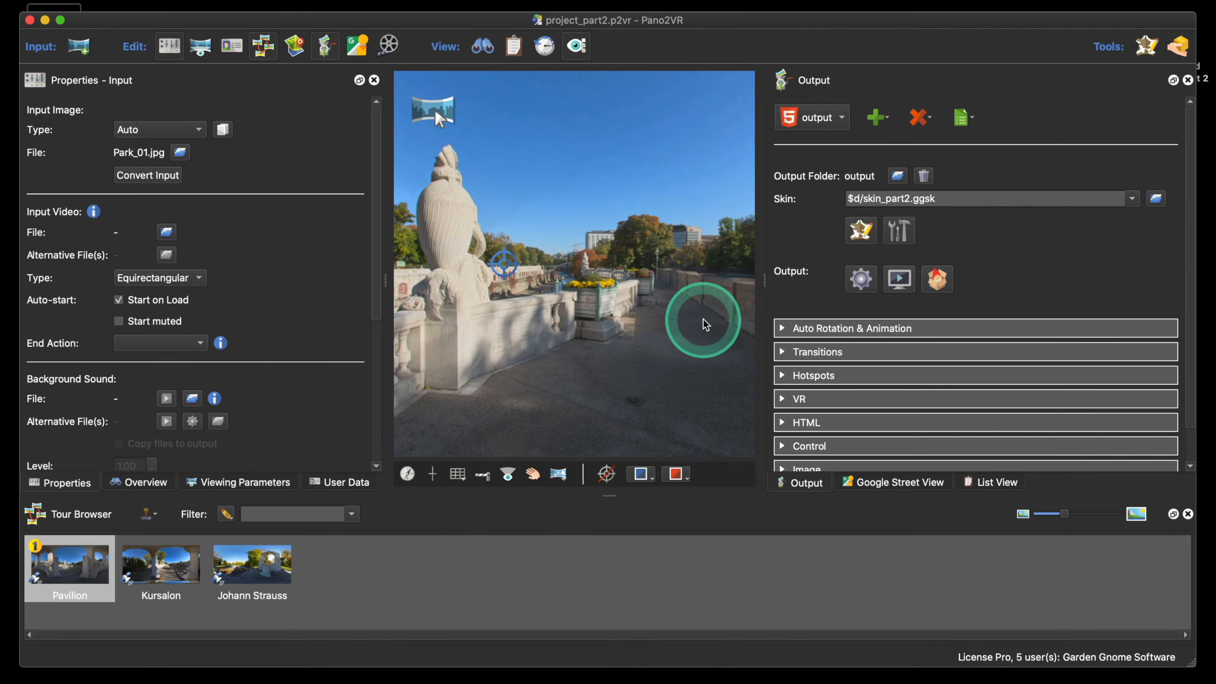
click(858, 283)
click(703, 355)
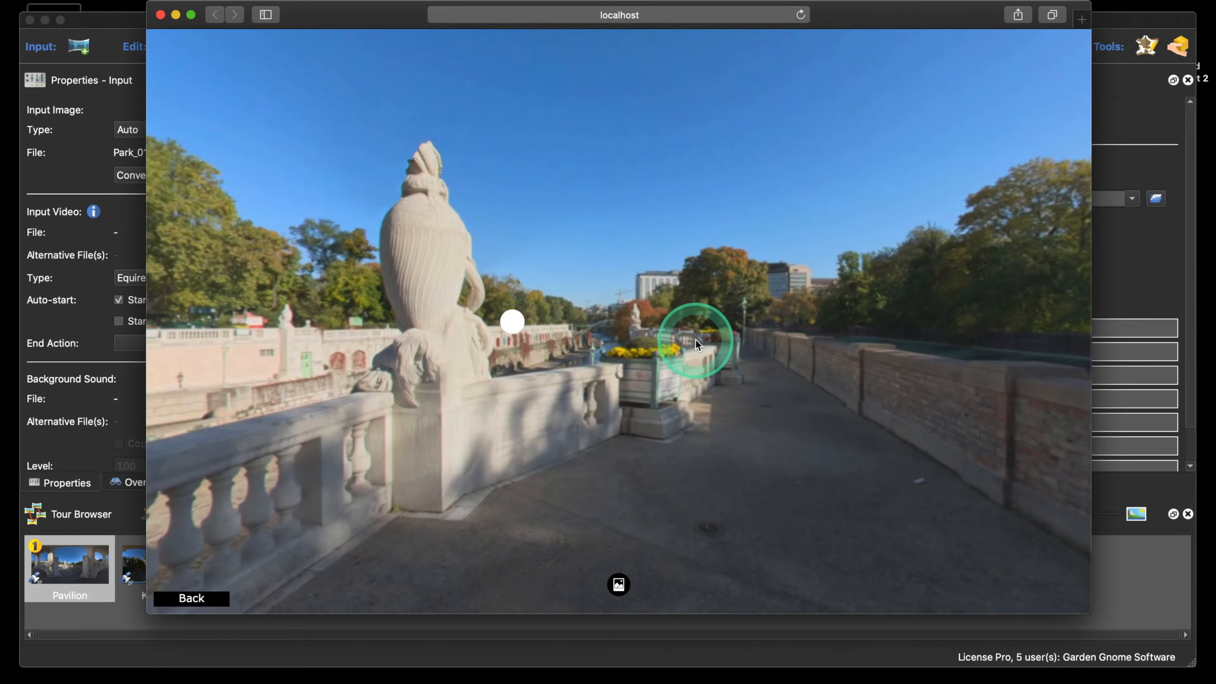
- Check how the animated node hotspot responds to the pointer in the tour preview, closing the preview when done
drag(569, 413, 655, 375)
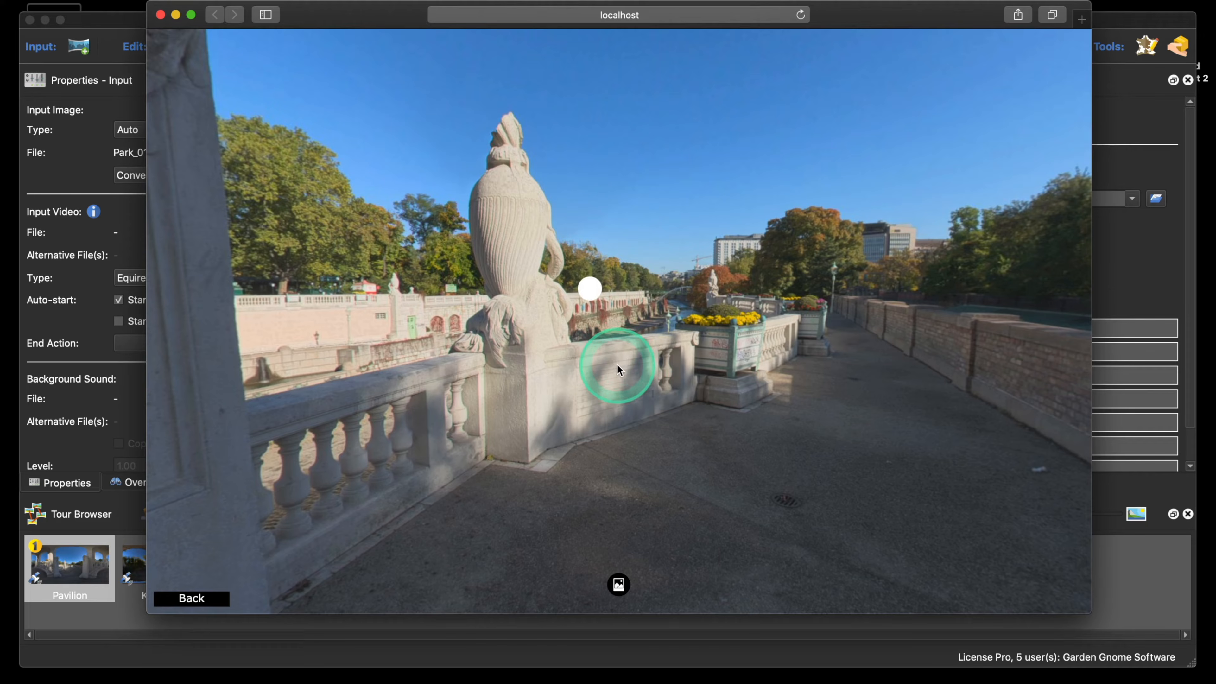
click(599, 325)
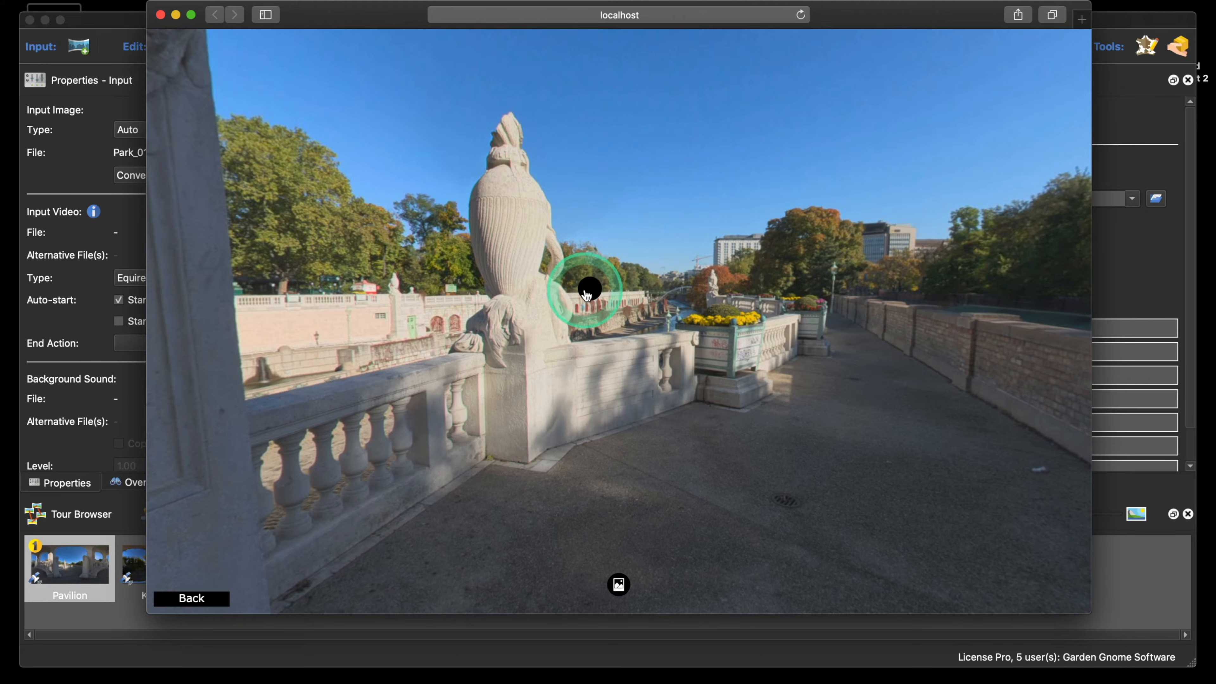
click(160, 15)
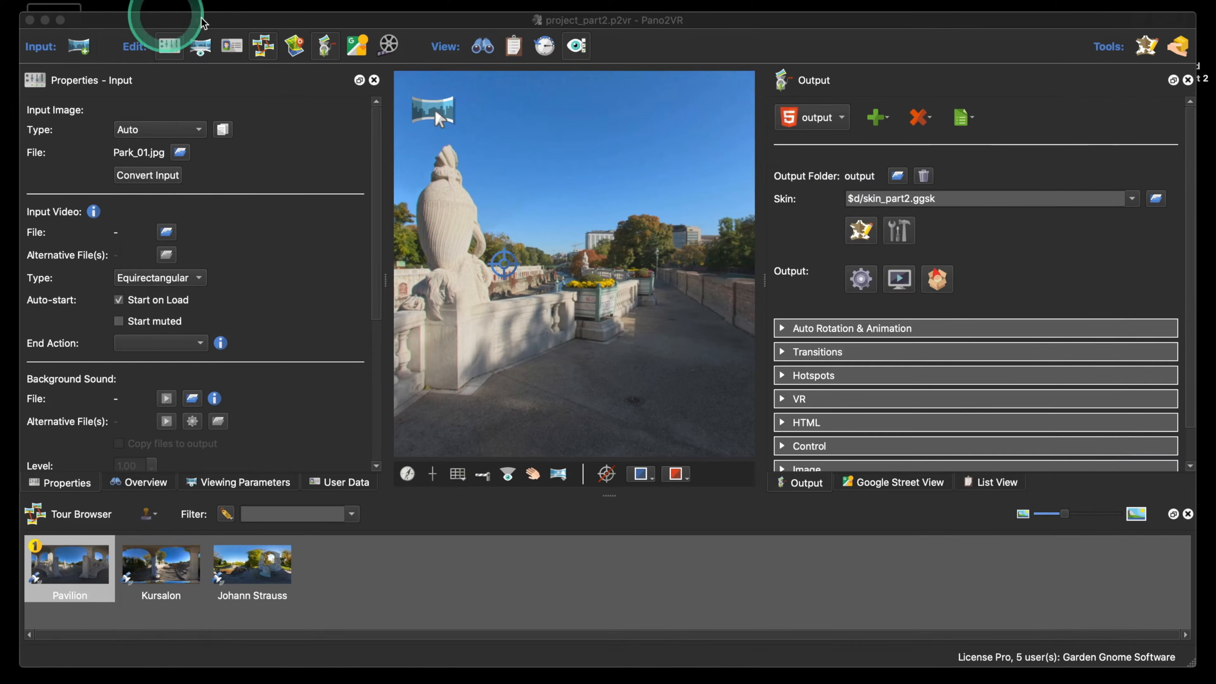
- In the skin, make the HotspotRing element inside ht_node's HotspotImage permeable
click(869, 242)
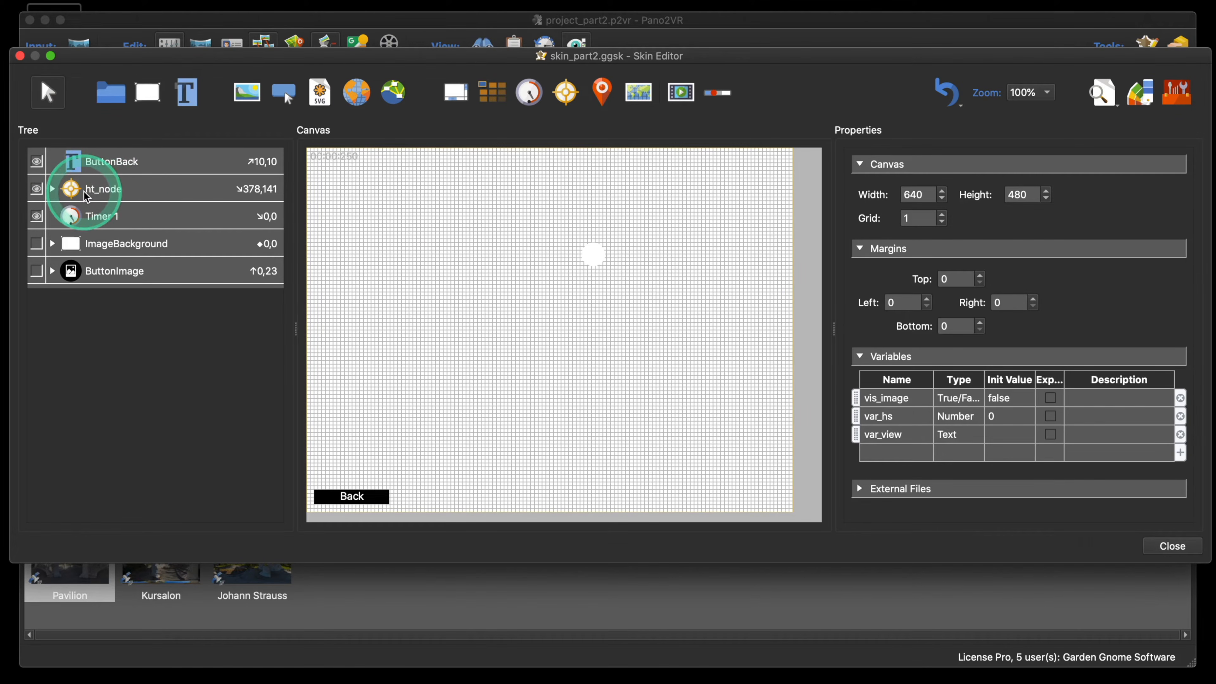
click(52, 189)
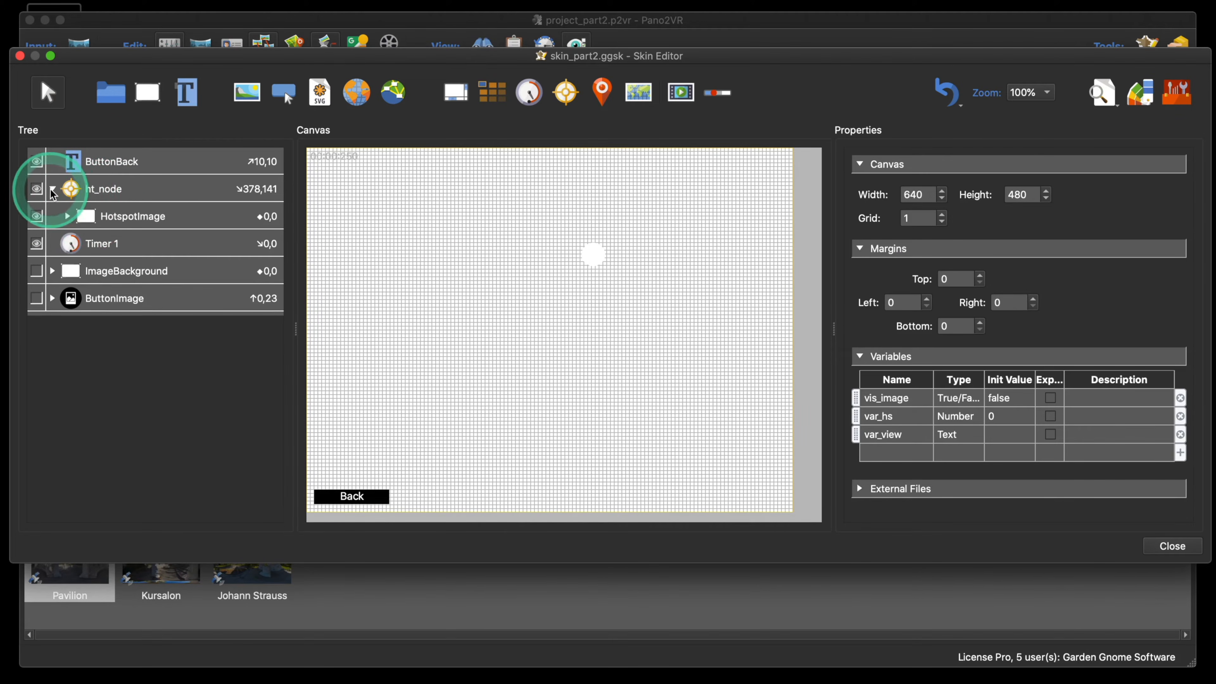
click(65, 217)
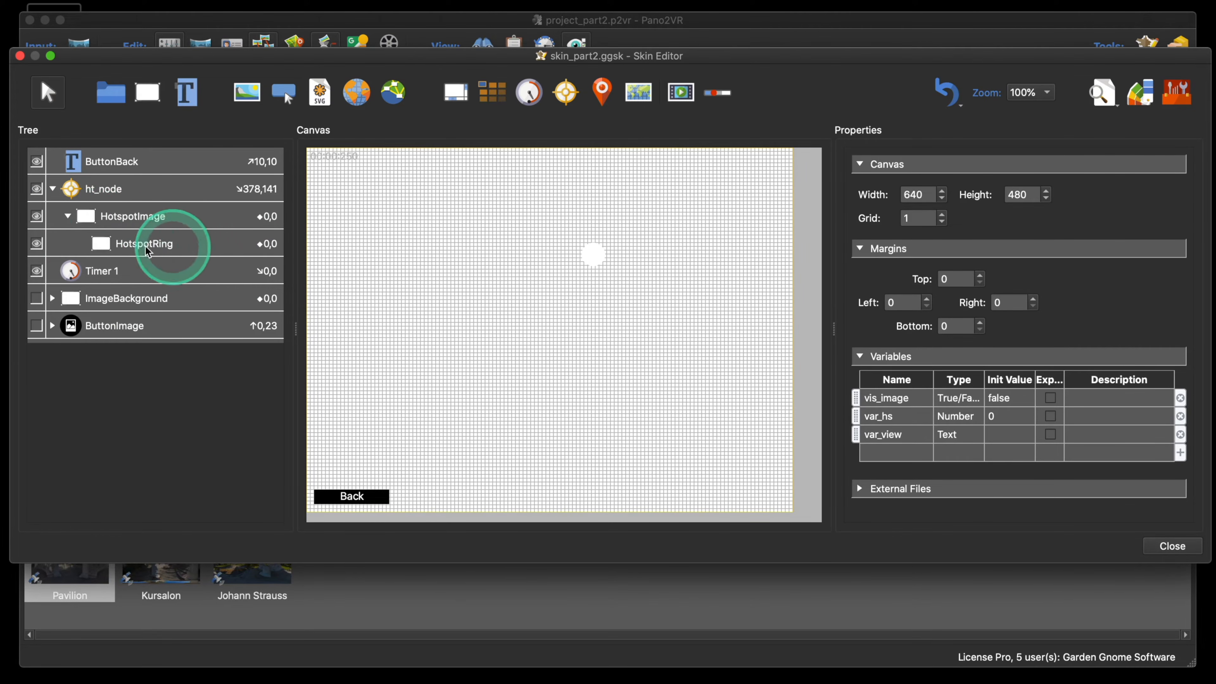
click(136, 246)
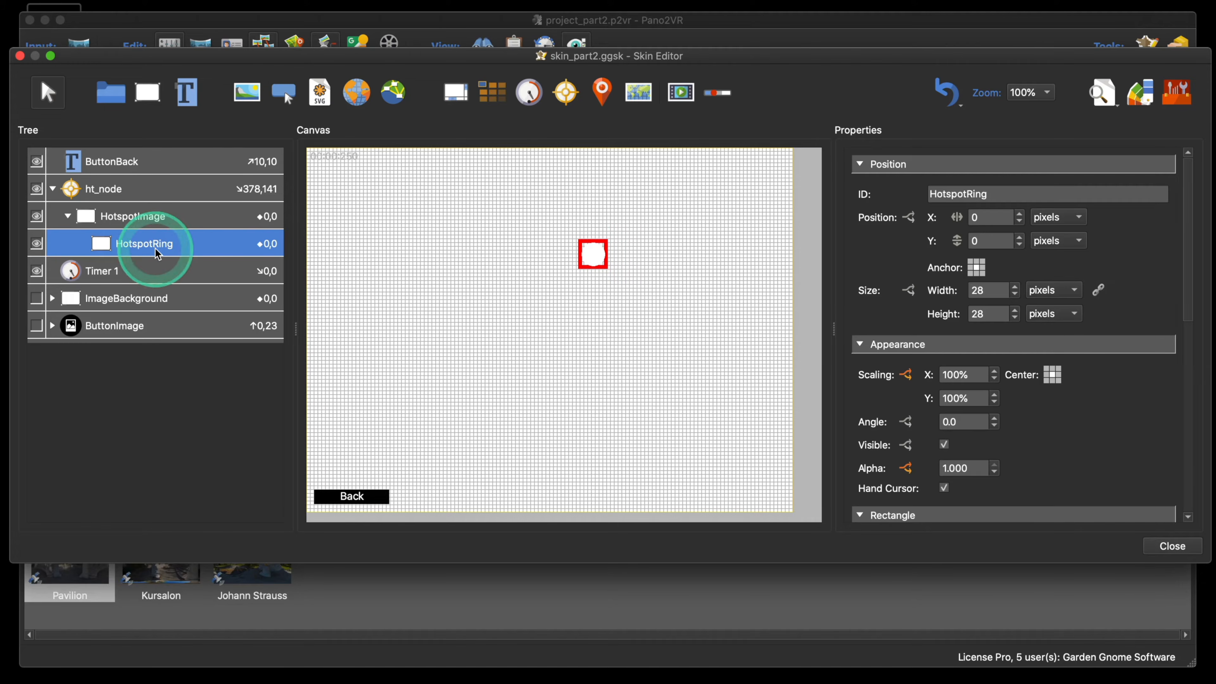
drag(154, 249, 97, 201)
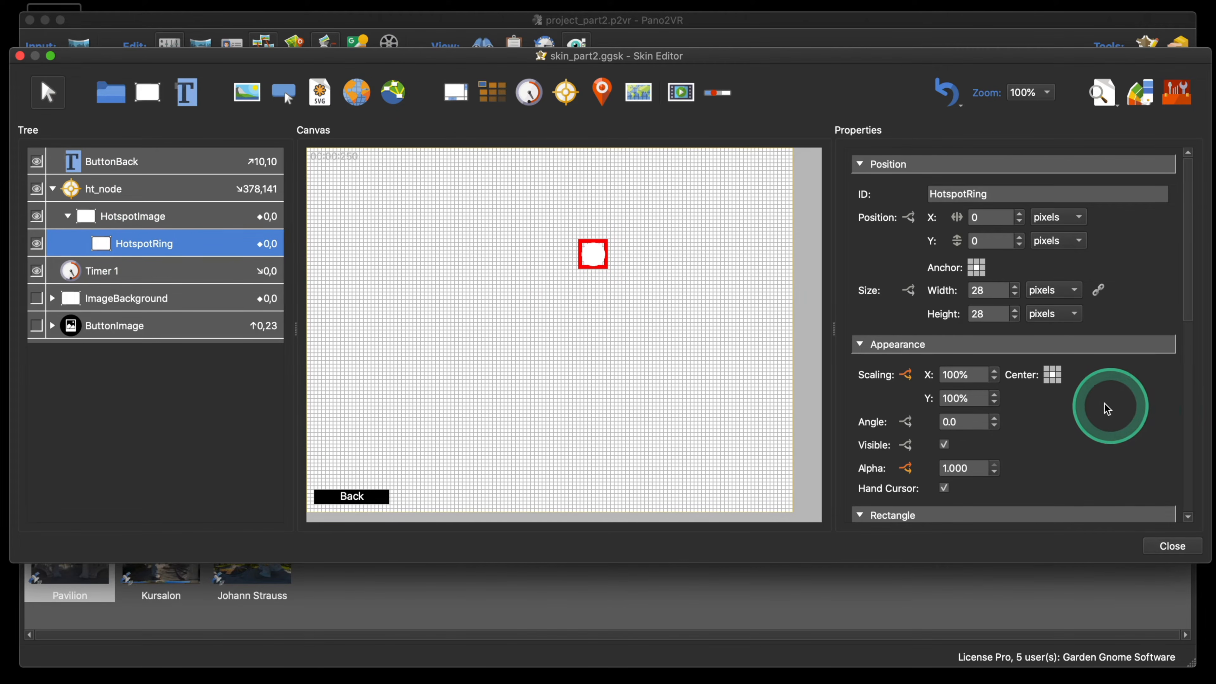
scroll(1096, 405, down, 10)
scroll(1079, 403, down, 3)
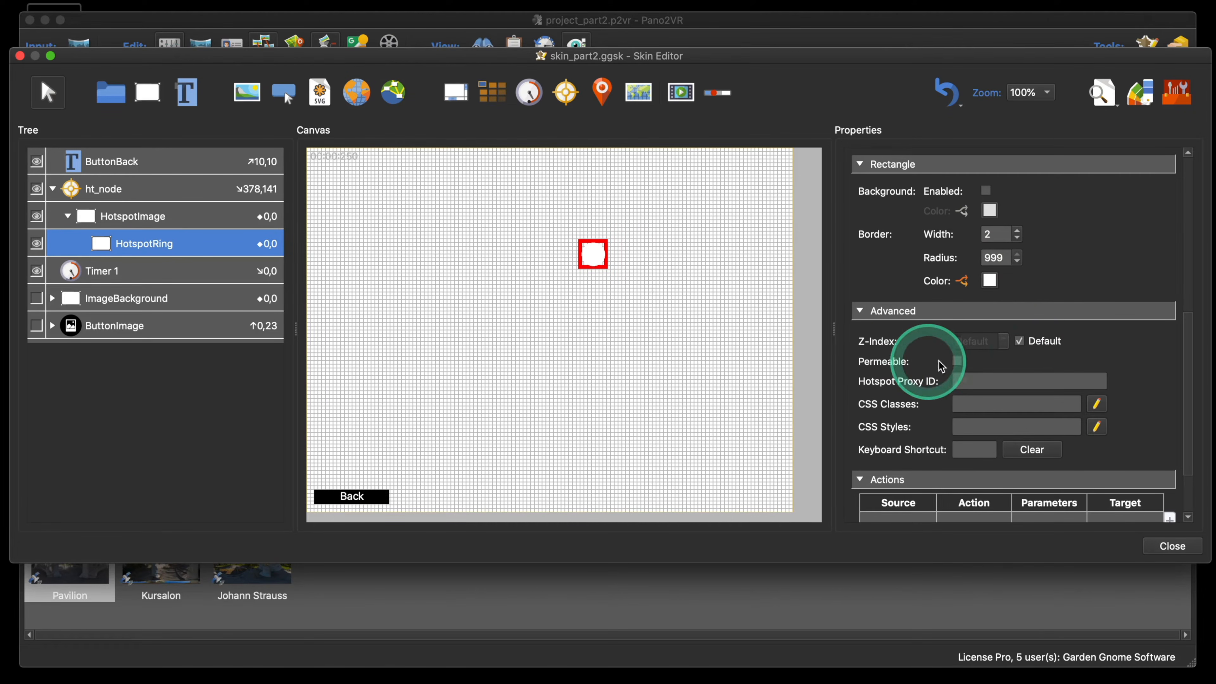
click(957, 362)
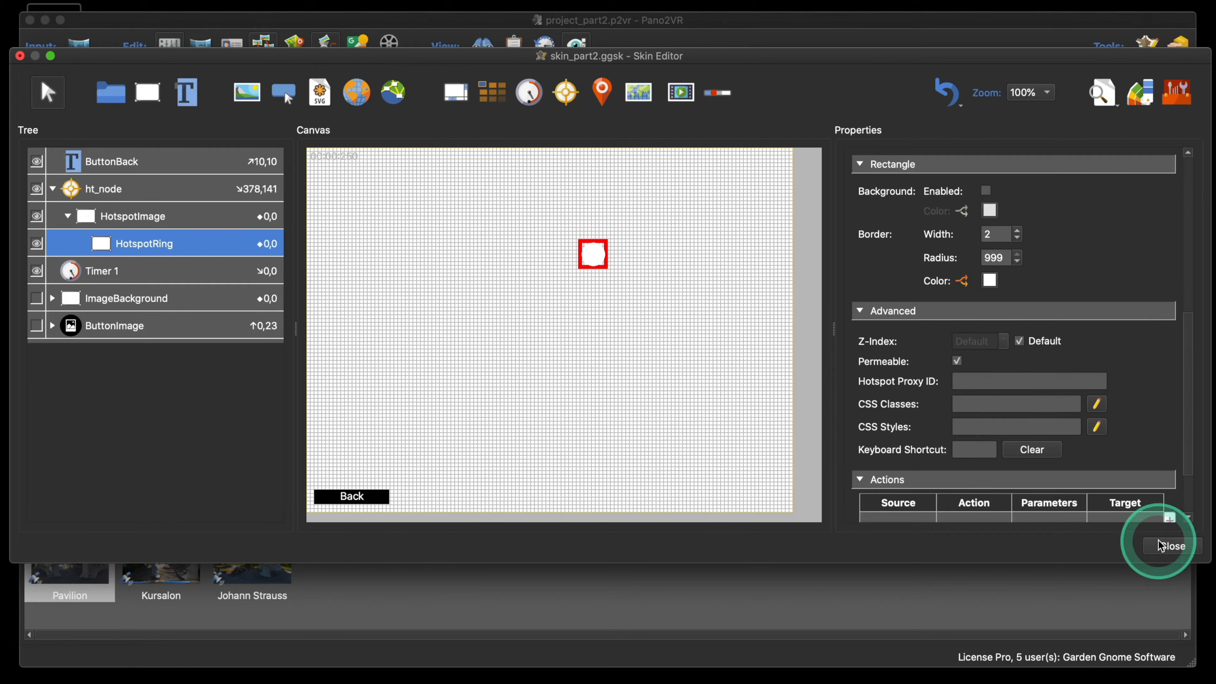
- Save the skin with the permeable ring, regenerate the output and check the hotspot's pointer response in the preview
click(1169, 546)
click(702, 319)
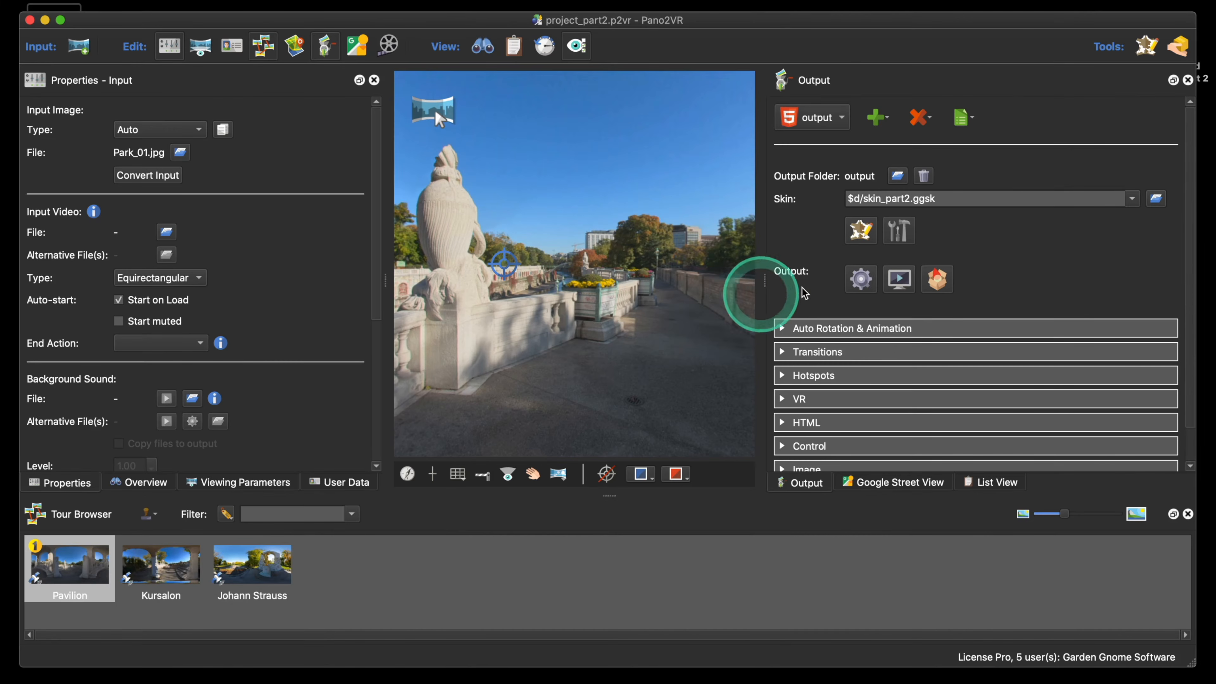
click(861, 279)
click(710, 355)
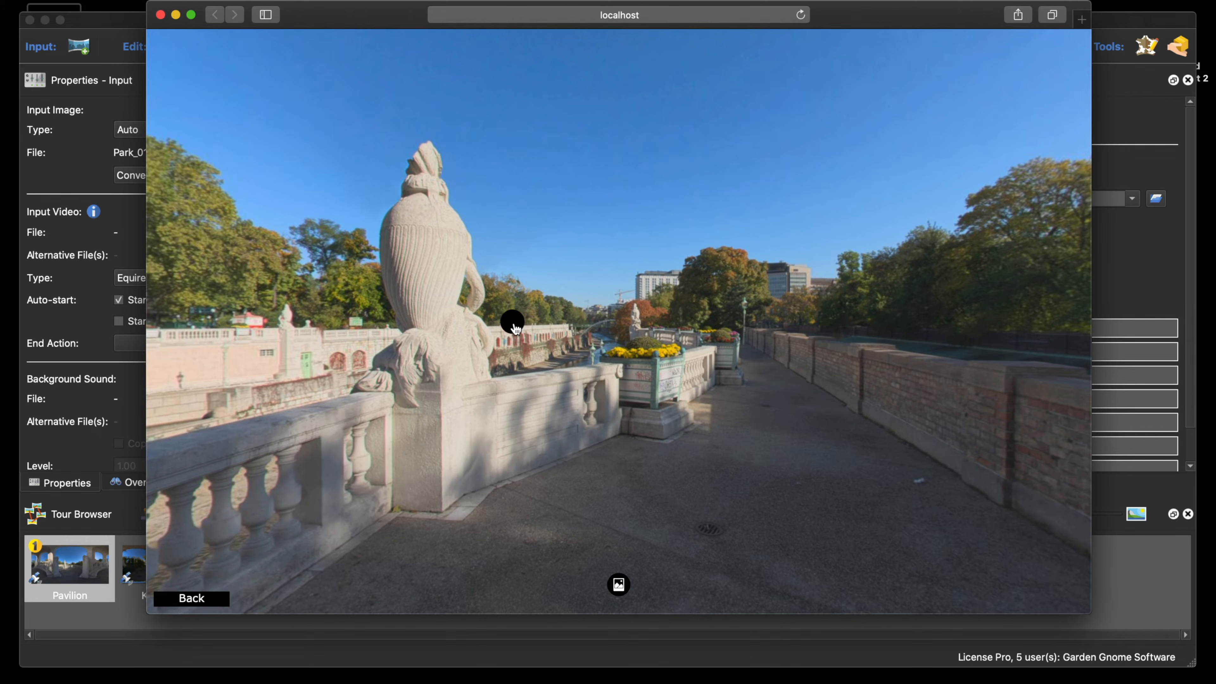
drag(531, 342, 582, 289)
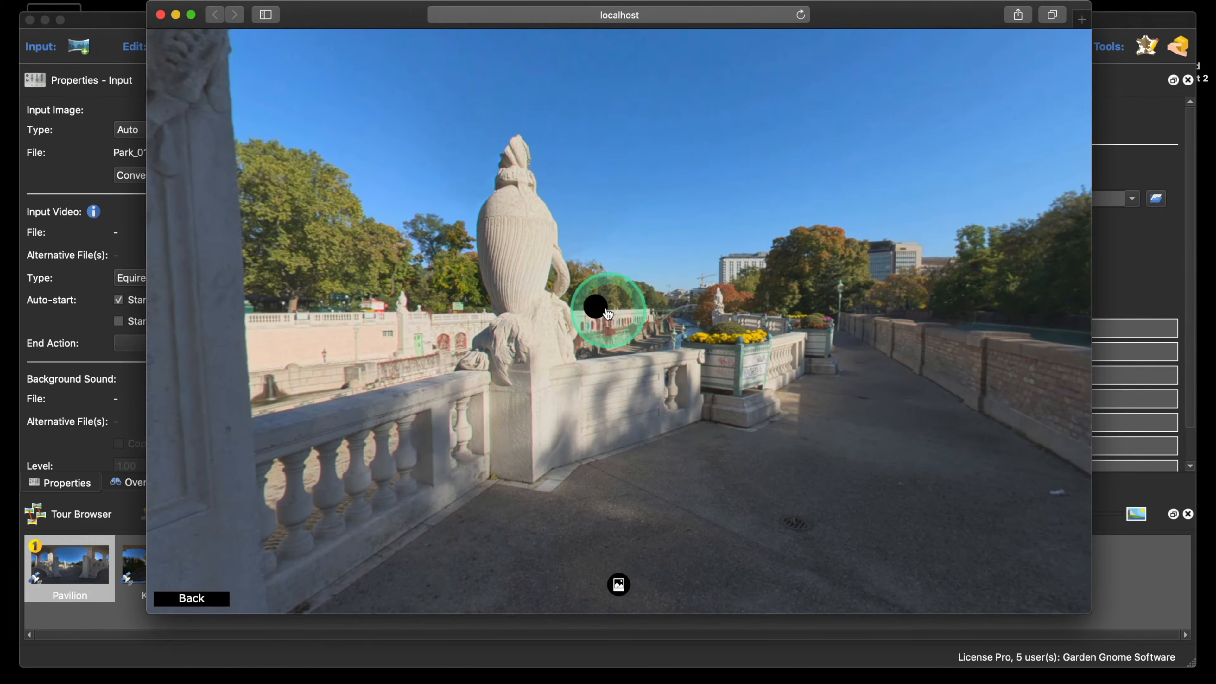
click(160, 15)
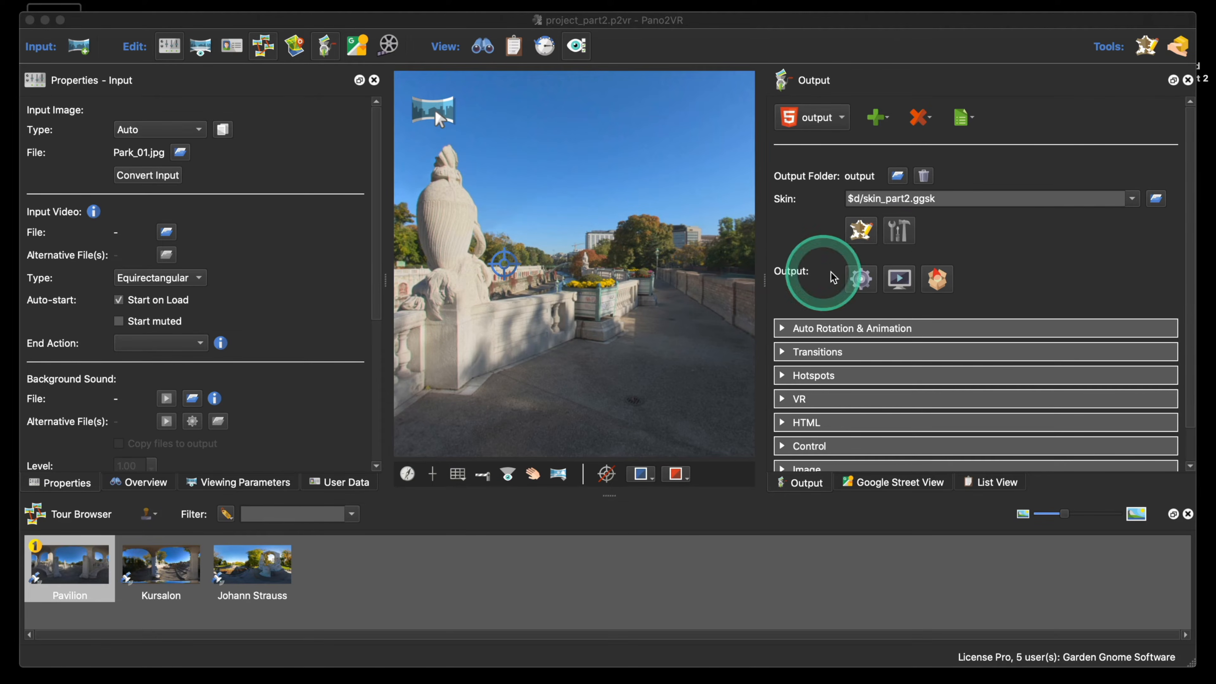
- In the Skin Editor, examine Timer 1's timeout, repeat mode and var_hs actions
click(862, 230)
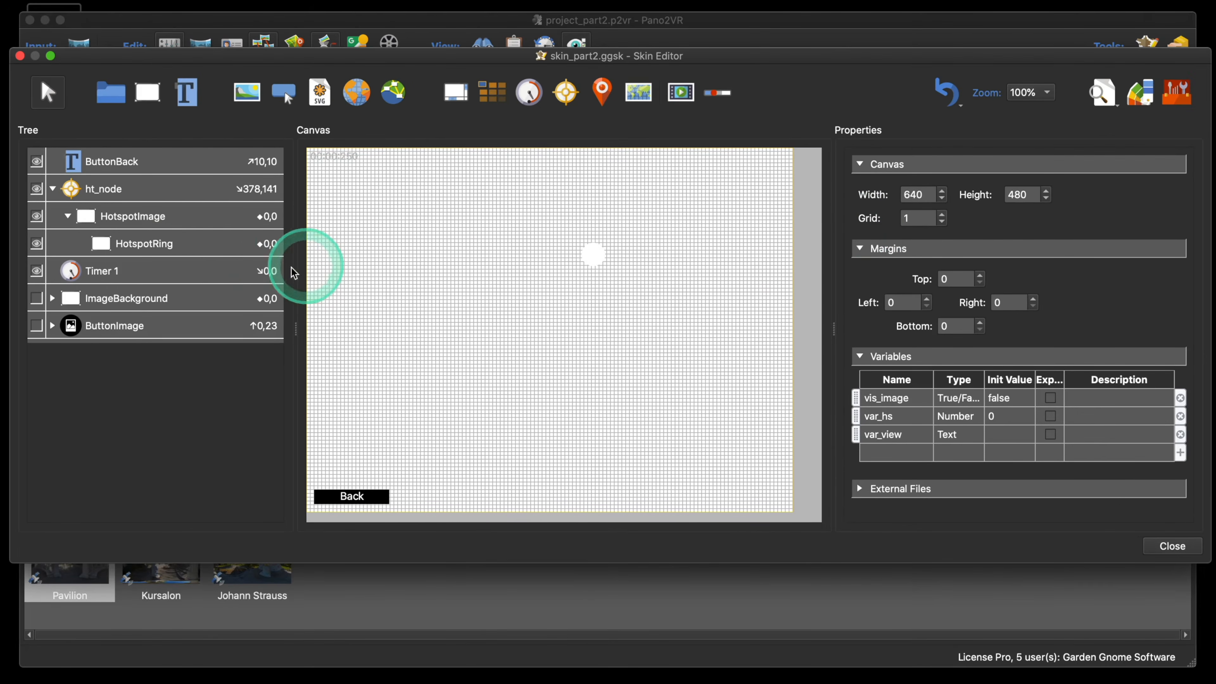
click(113, 280)
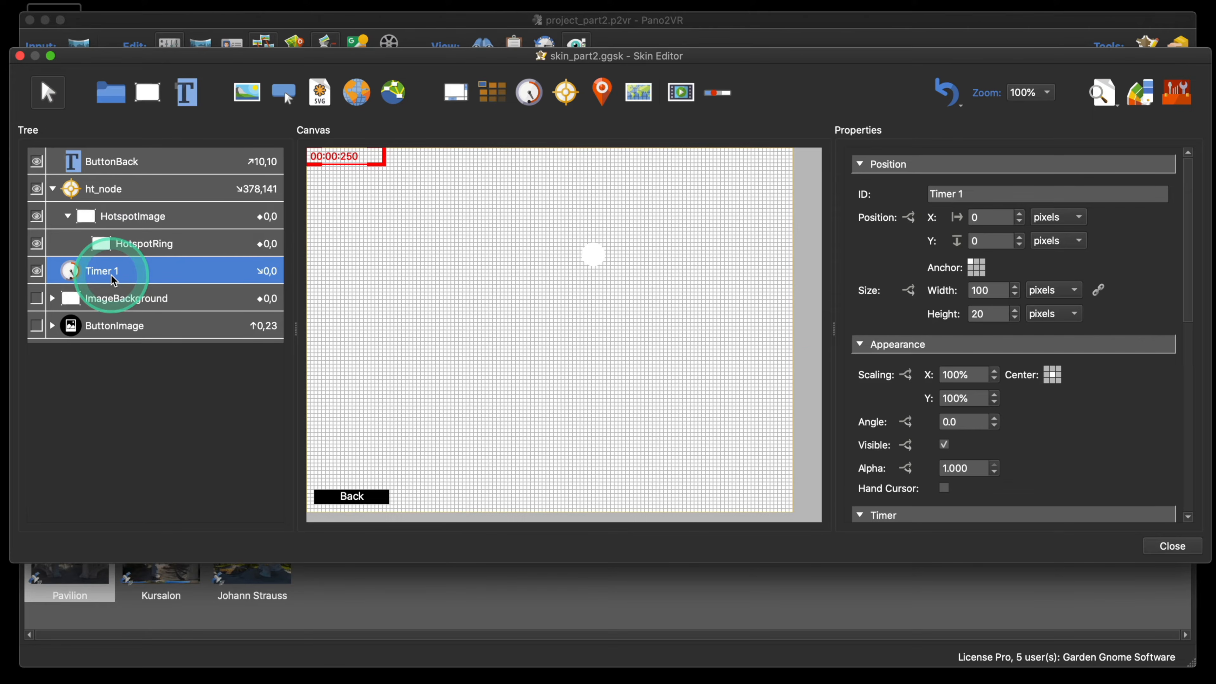
scroll(1111, 407, down, 3)
scroll(1116, 407, down, 3)
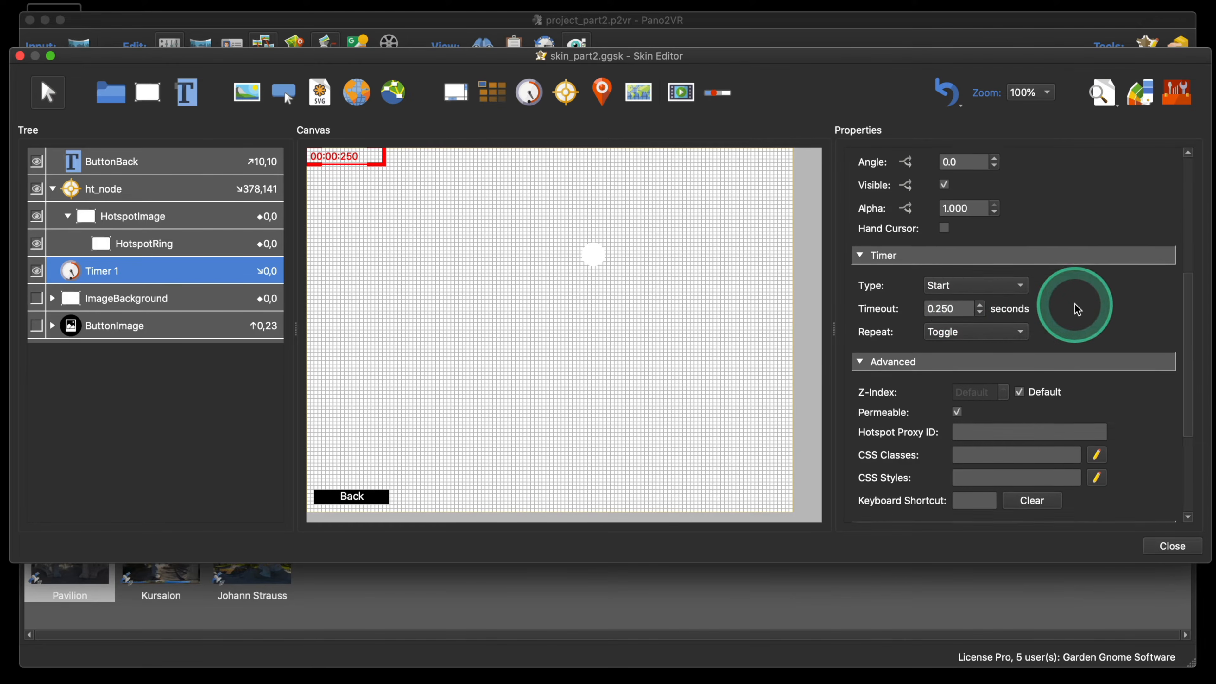
scroll(1076, 305, down, 3)
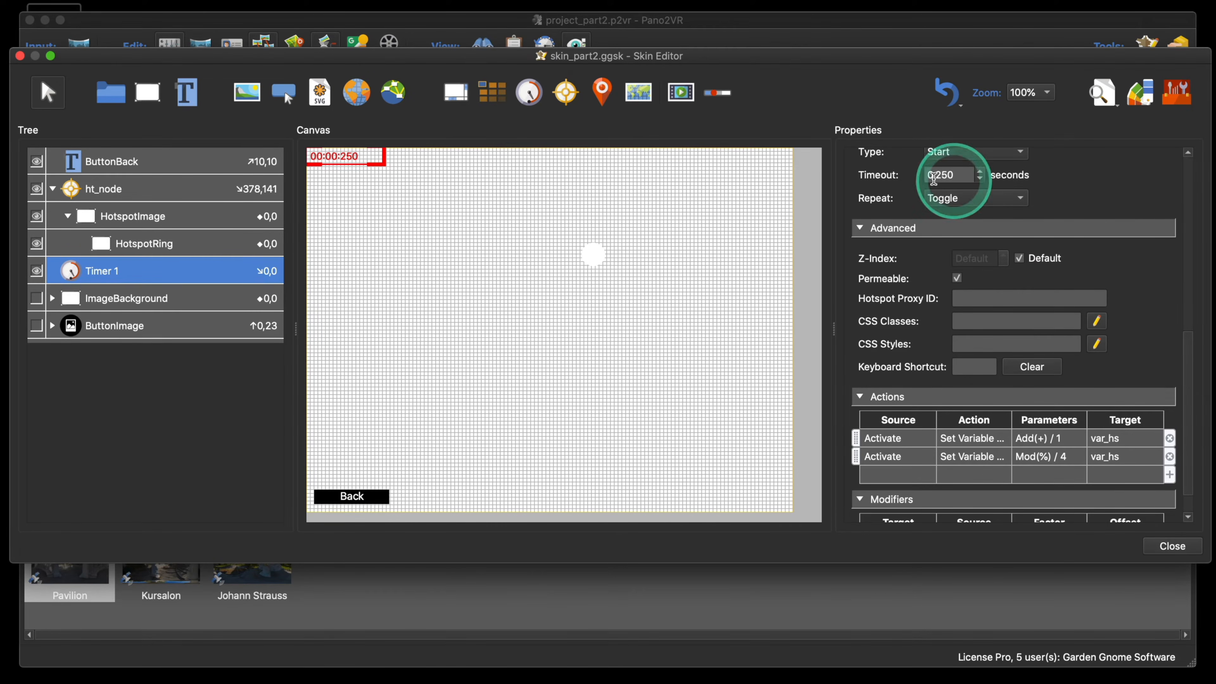
click(657, 342)
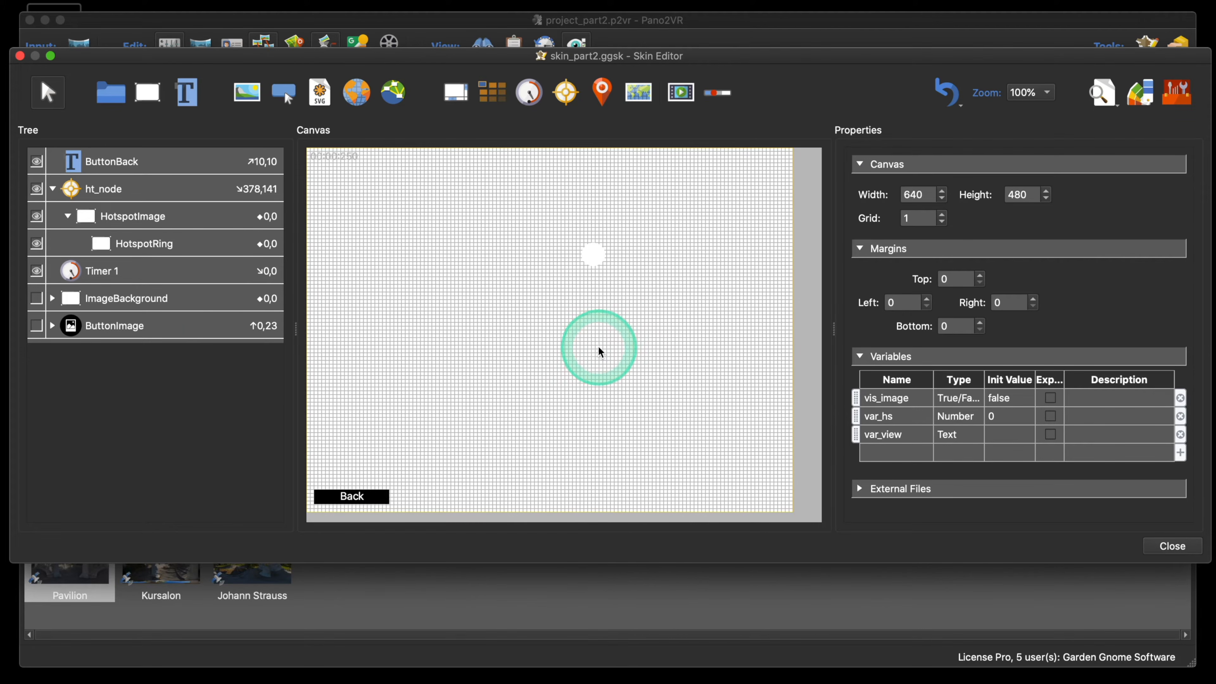
- Add an action to Timer 1 with source Config Loaded, action Set Value, an empty value and target _self
click(158, 271)
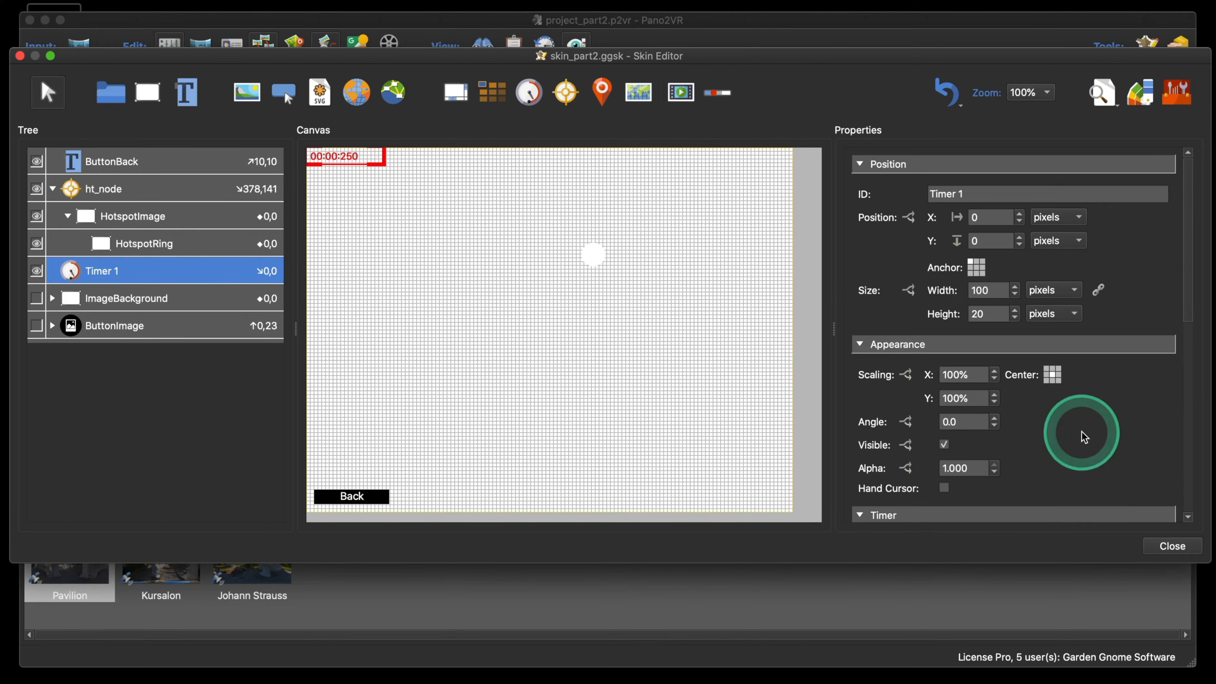
scroll(1082, 432, down, 10)
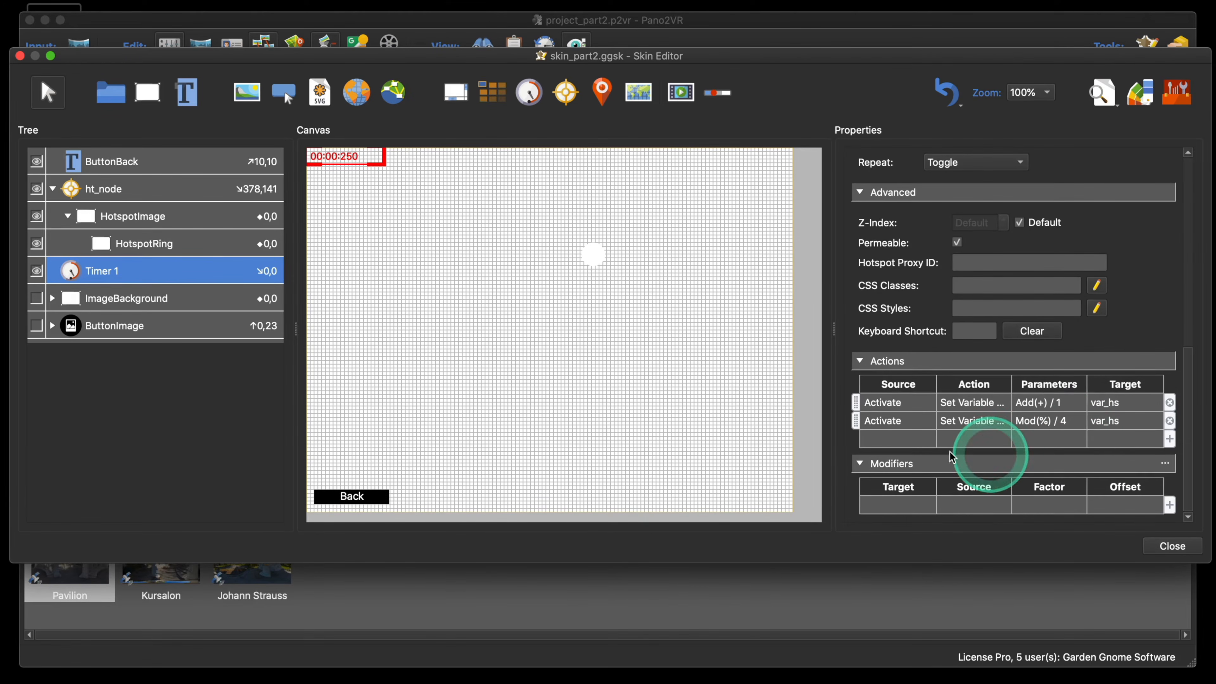
double_click(905, 441)
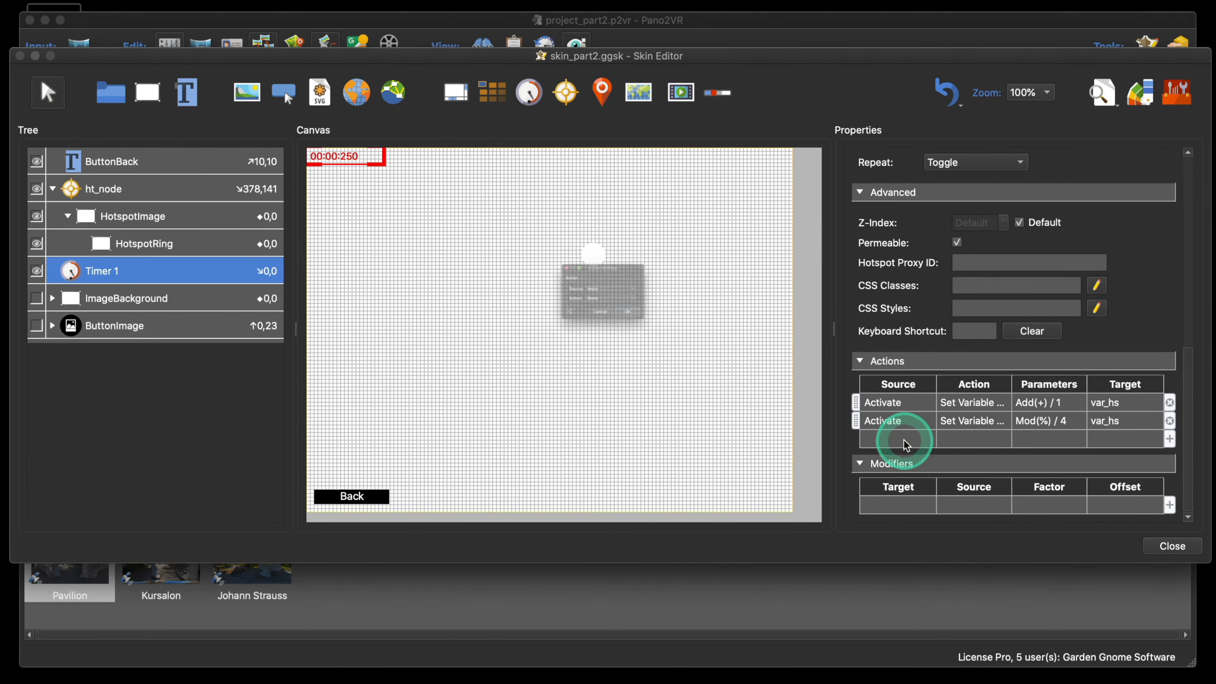
click(602, 290)
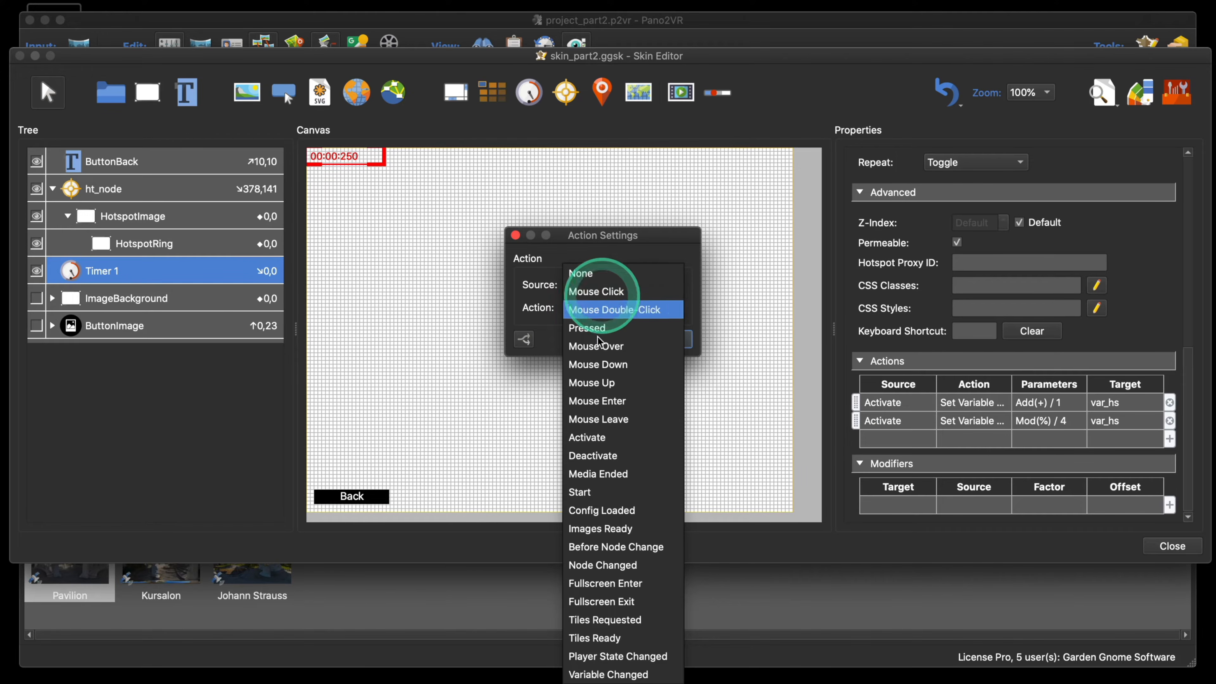
click(622, 510)
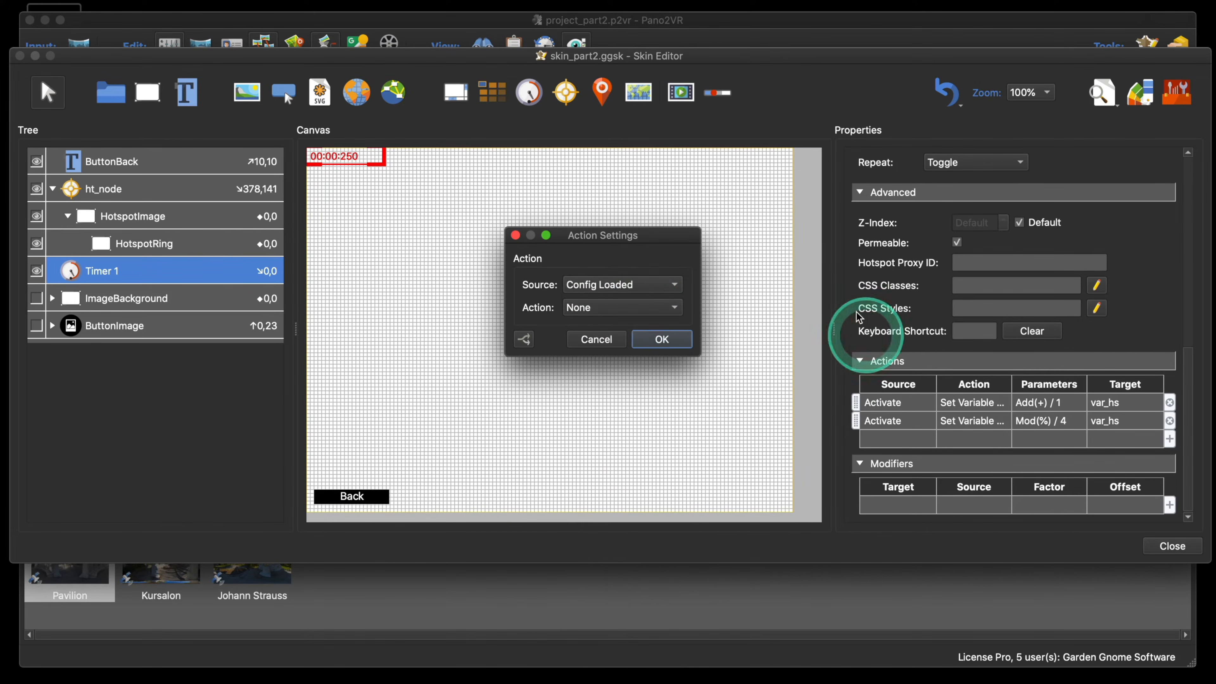
click(623, 307)
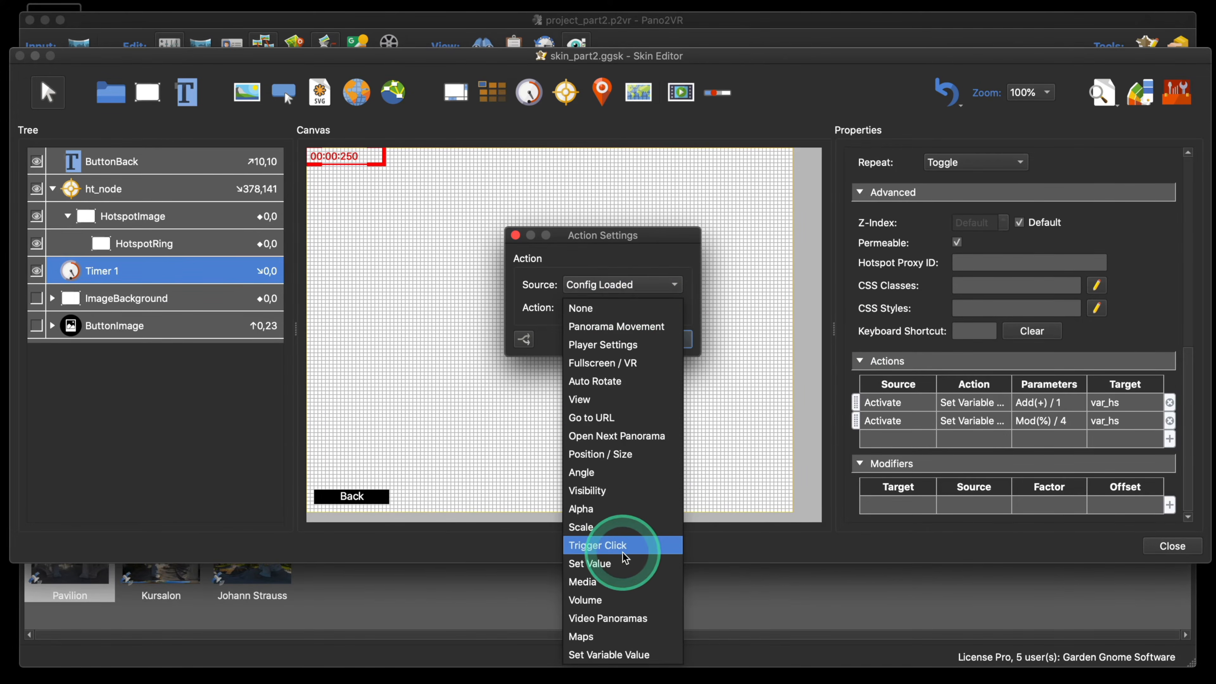
click(622, 563)
click(602, 327)
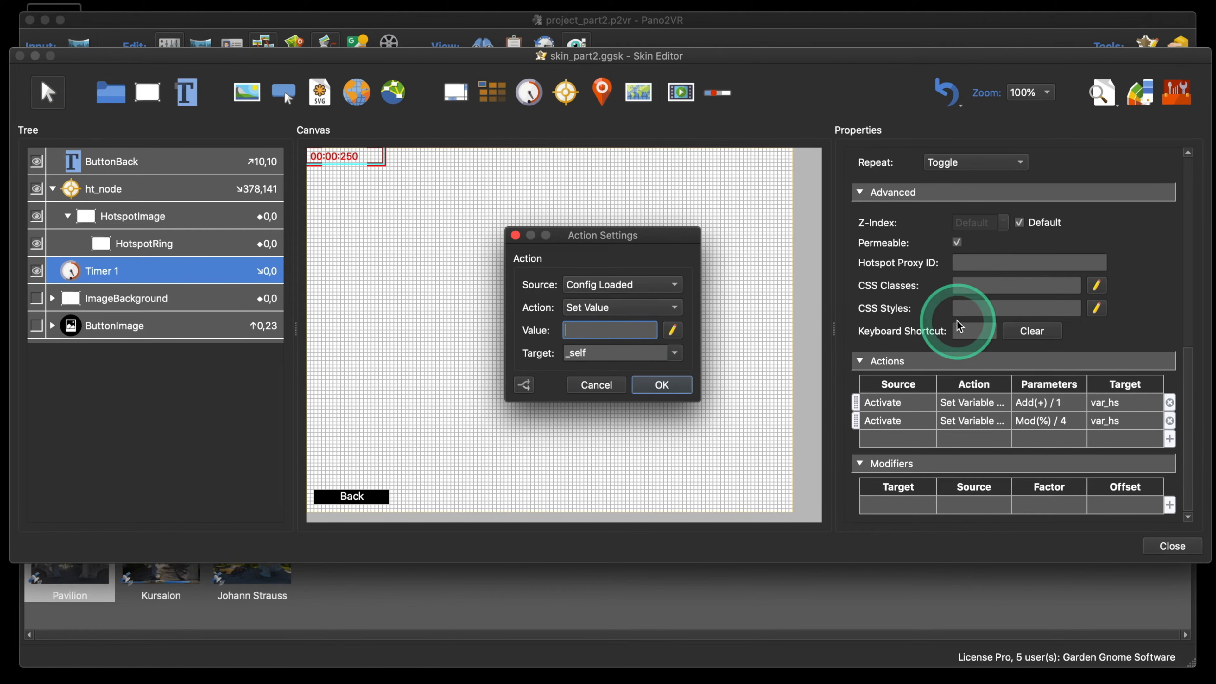
click(656, 383)
scroll(1101, 379, up, 5)
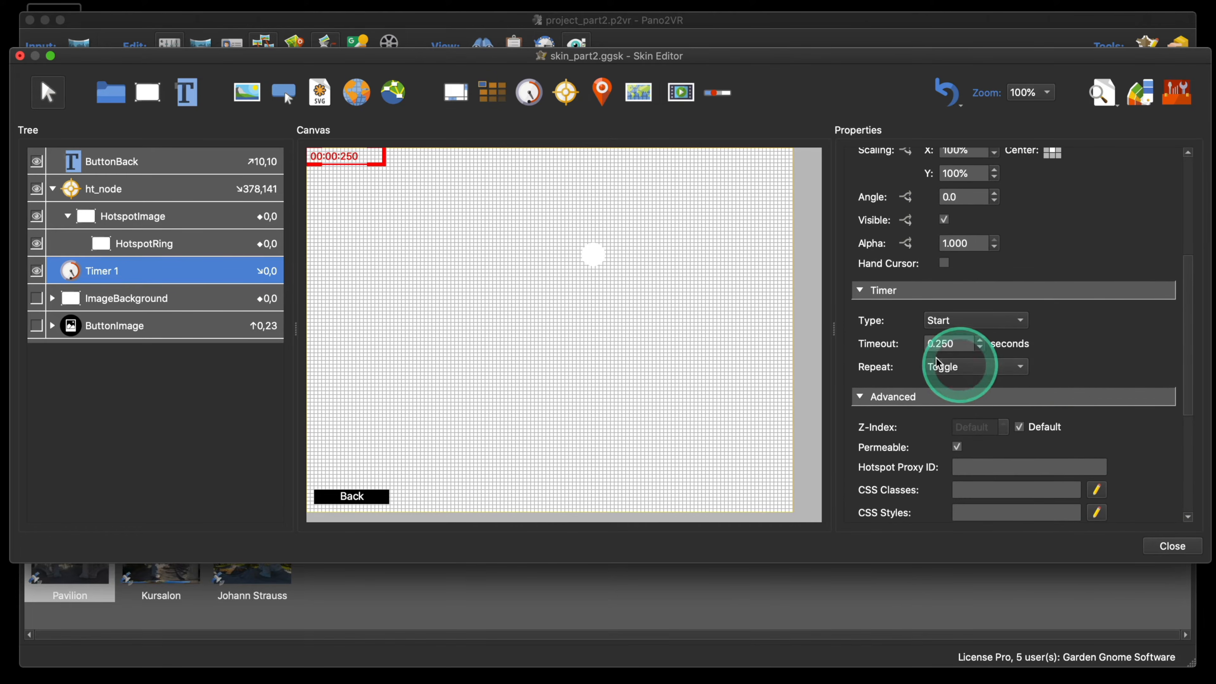
- Add a new skin variable to the canvas variables and name it var_hs_speed
click(617, 369)
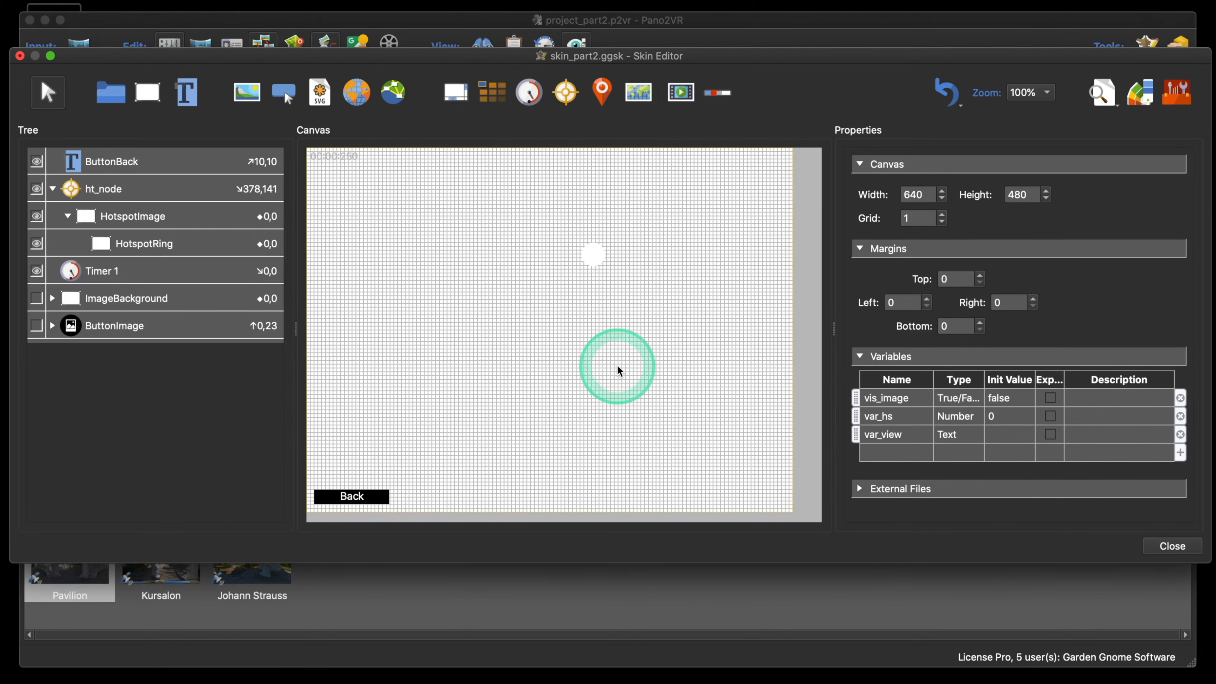
double_click(894, 452)
double_click(894, 452)
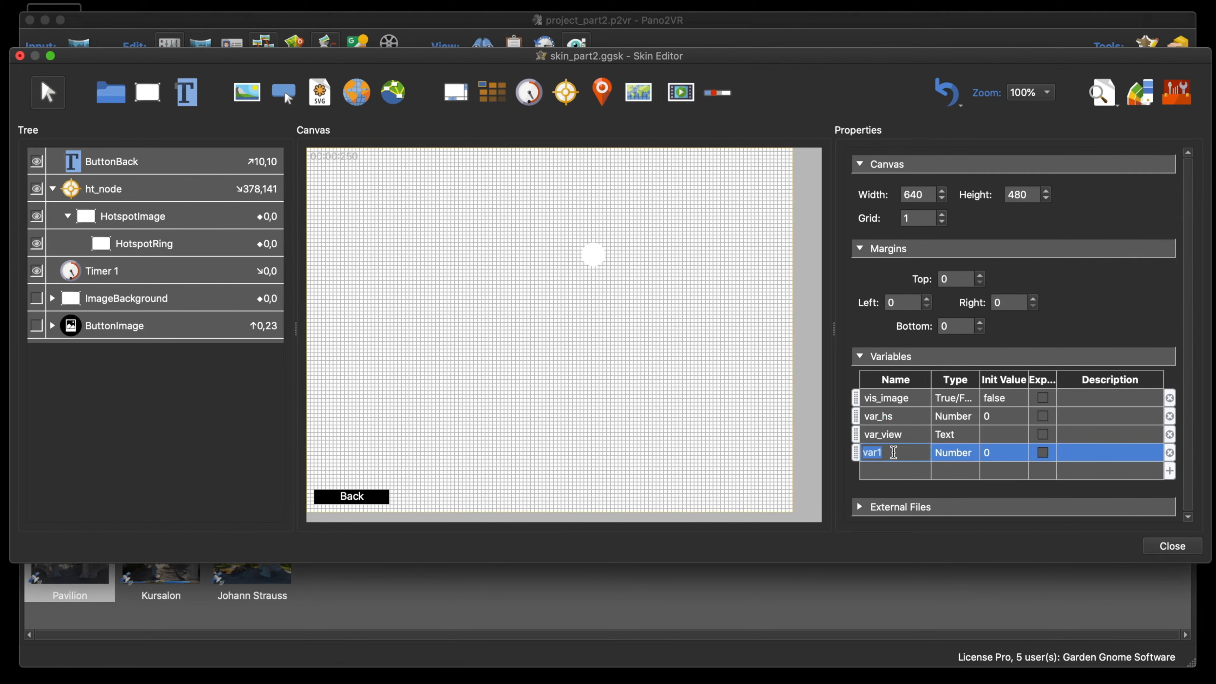
text(var)
text(_)
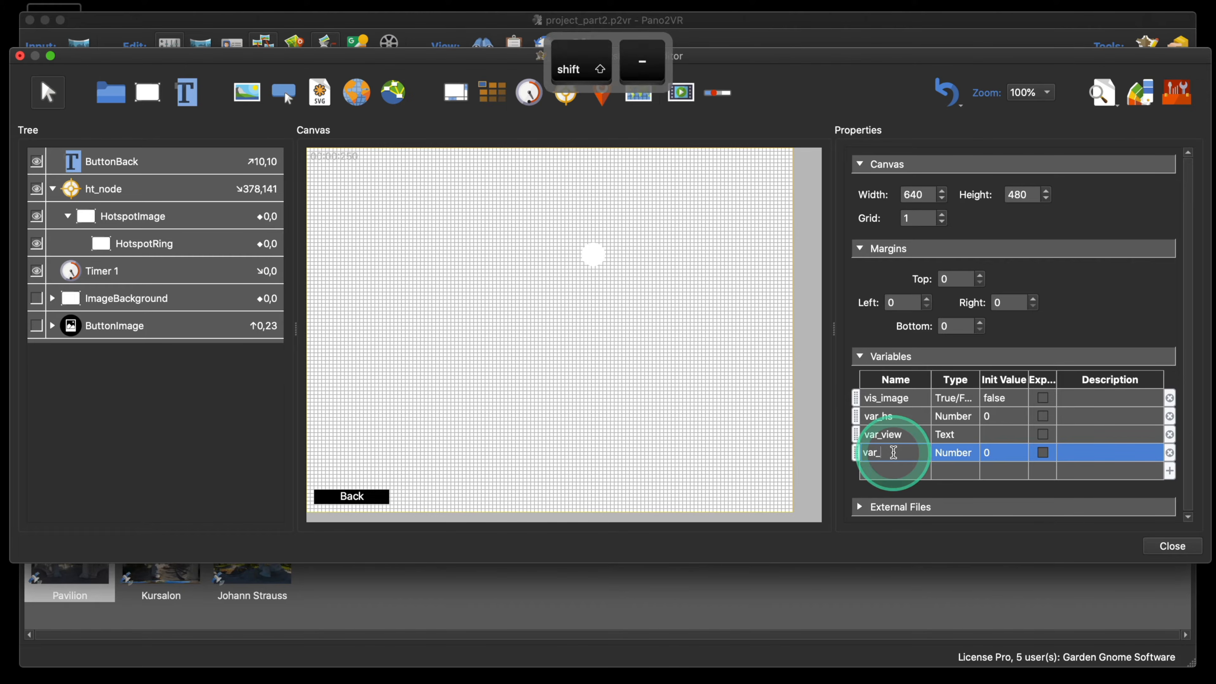
text(hs)
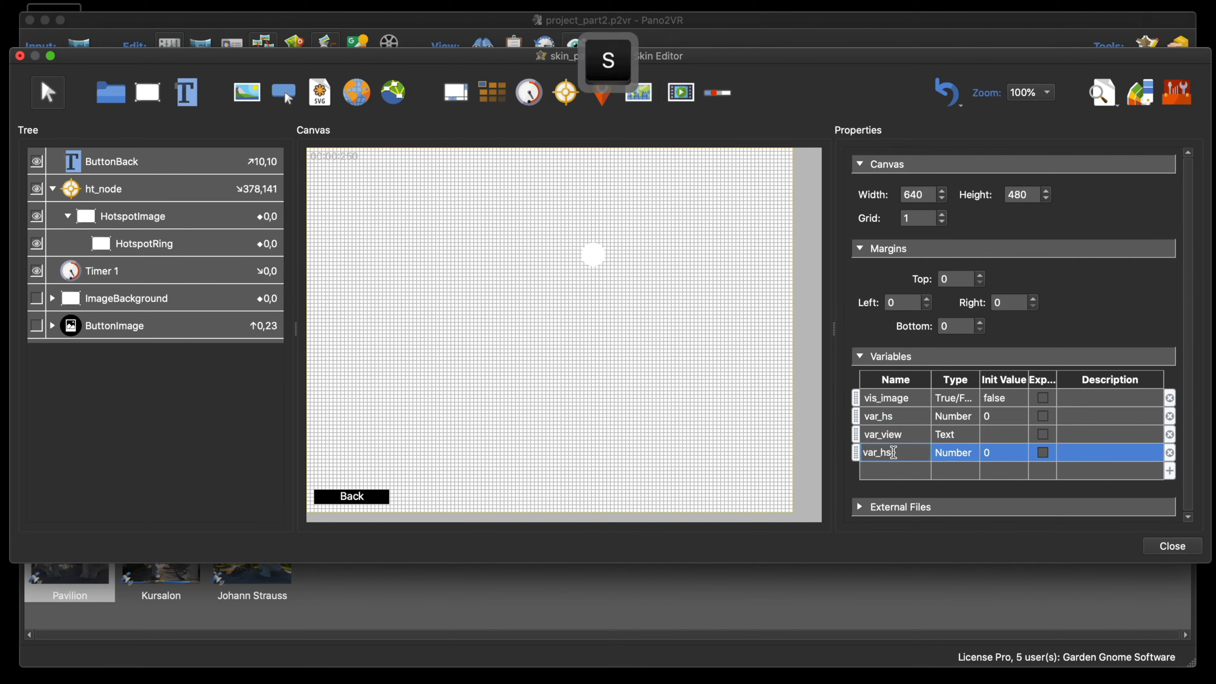
click(894, 453)
text(_)
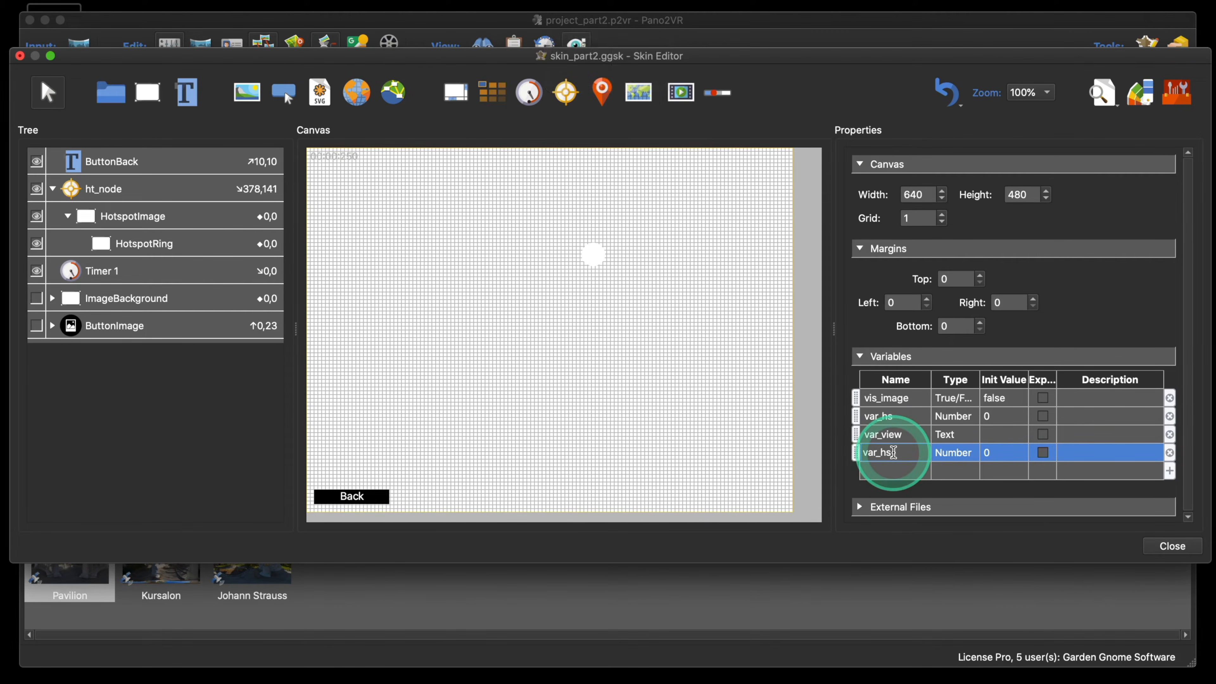
text(speed)
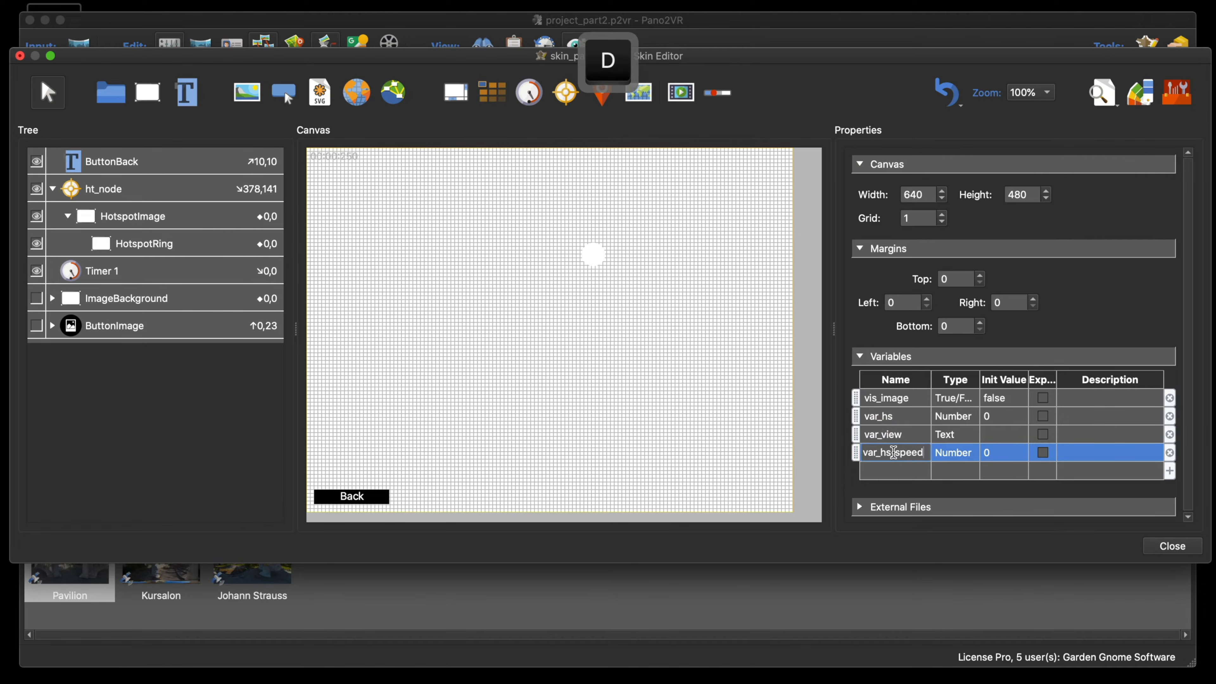
click(923, 471)
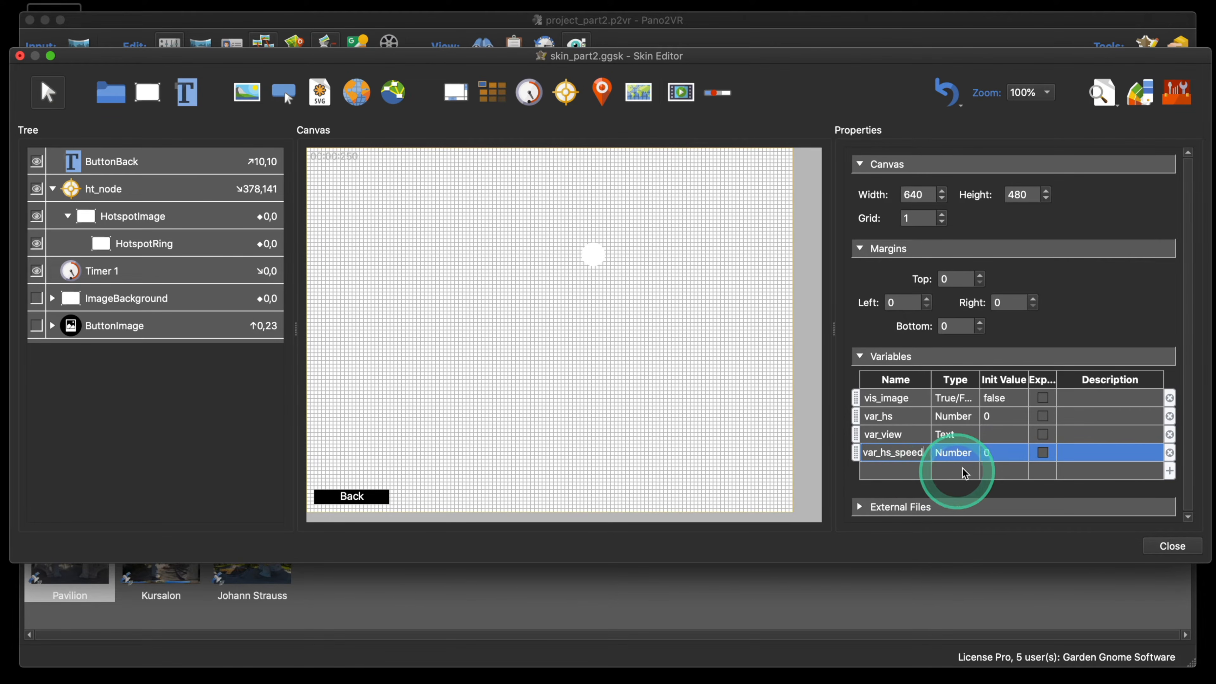
- Set the var_hs_speed variable's type to Text and its initial value to 0.25, and expose it
click(955, 454)
click(956, 454)
click(956, 464)
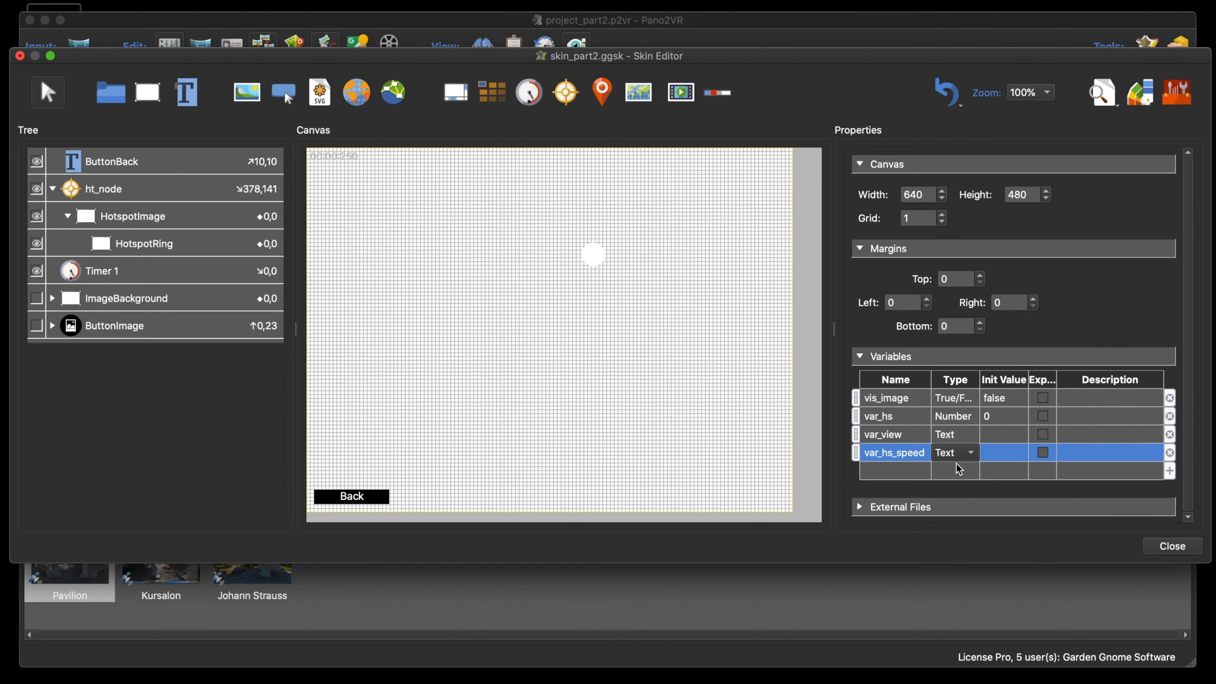
click(969, 464)
double_click(1005, 452)
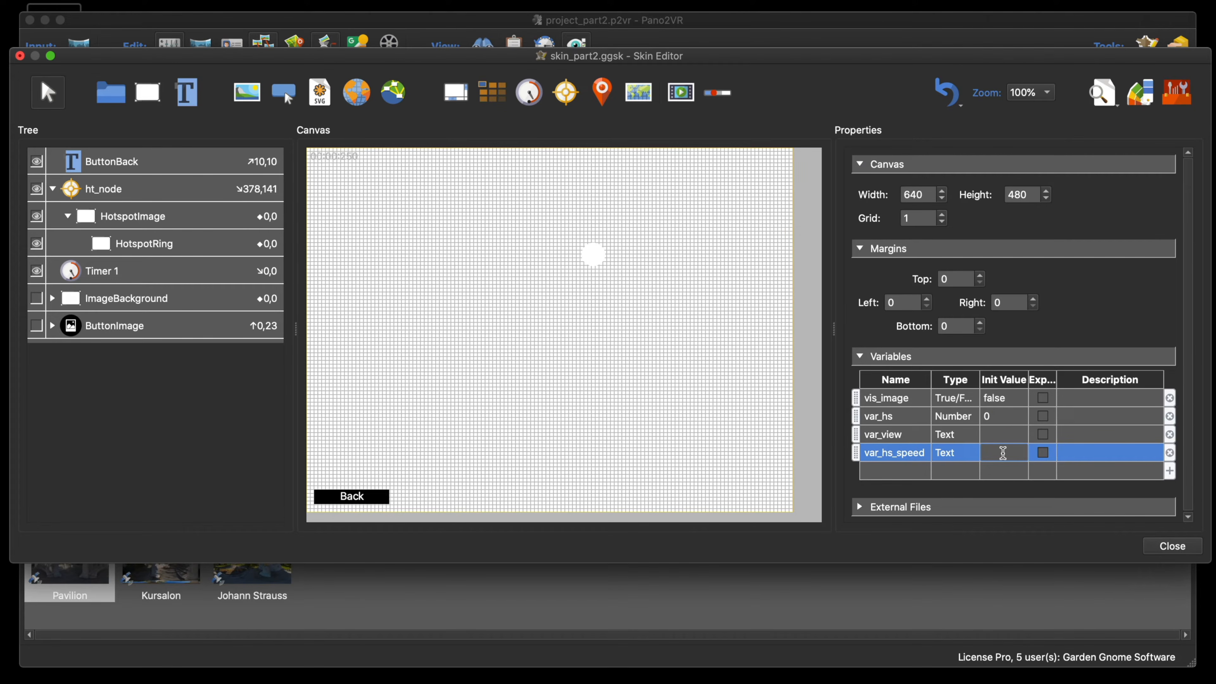
text(0.)
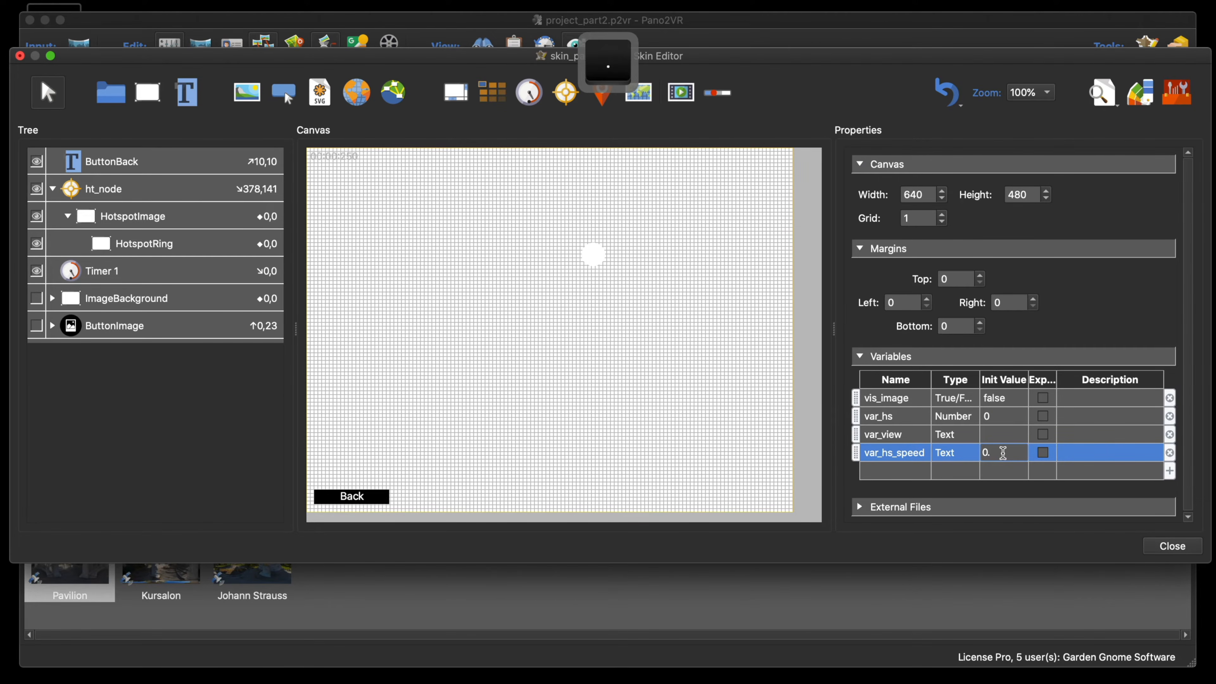
text(25)
click(1043, 453)
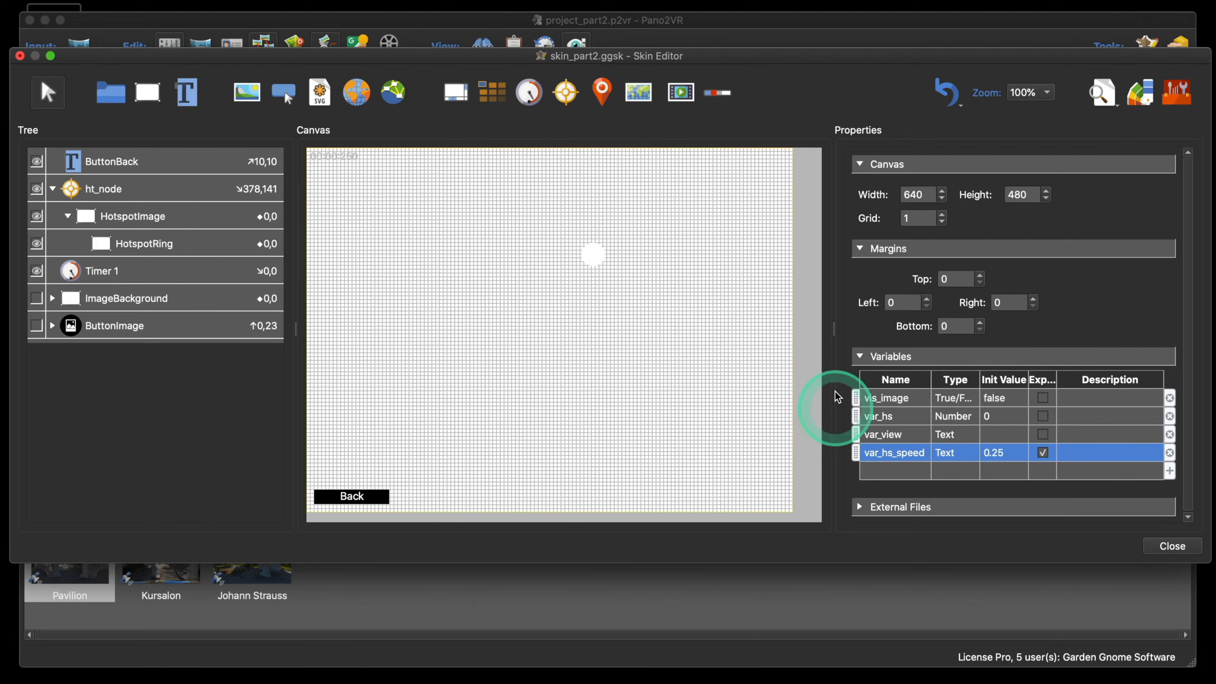
- Give the var_hs_speed variable the description "Hotspot Speed"
drag(833, 331, 529, 335)
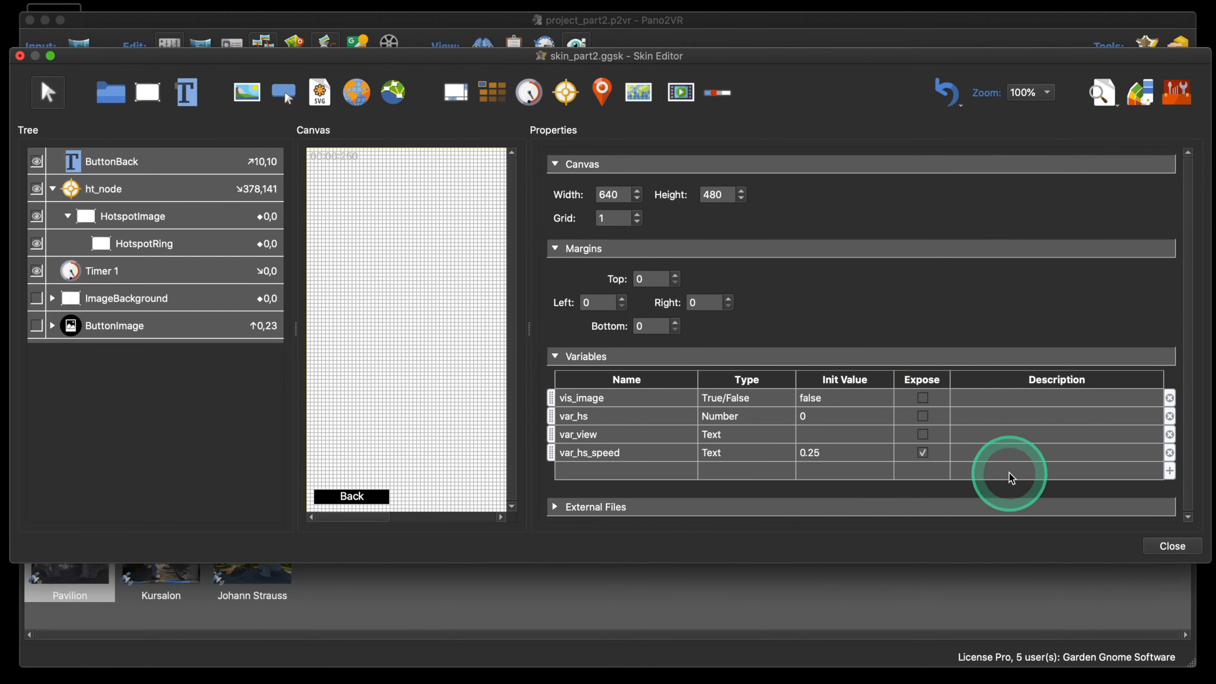
click(971, 451)
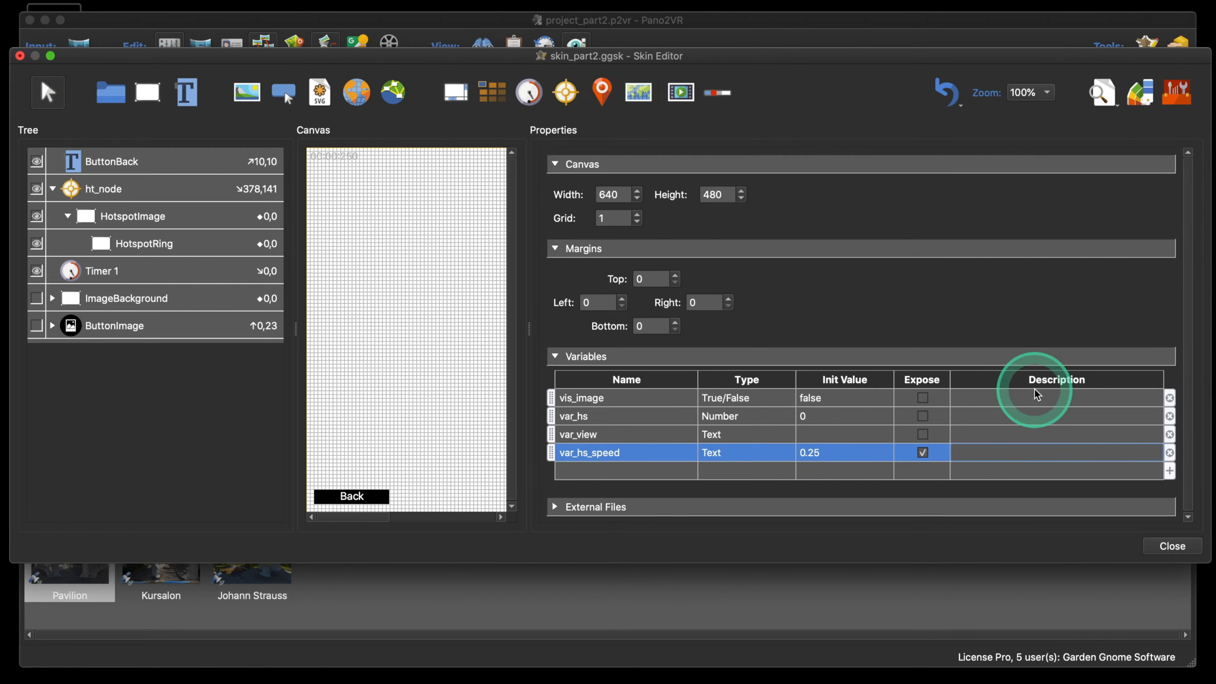
text(Ho)
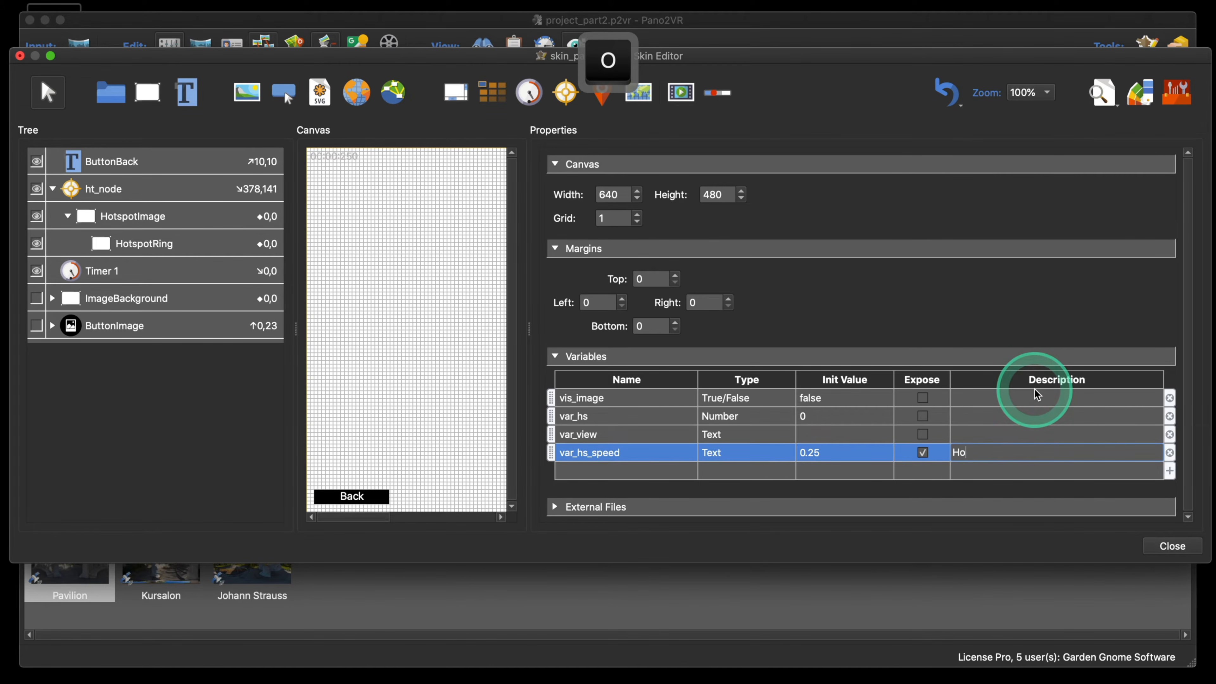
text(tspo)
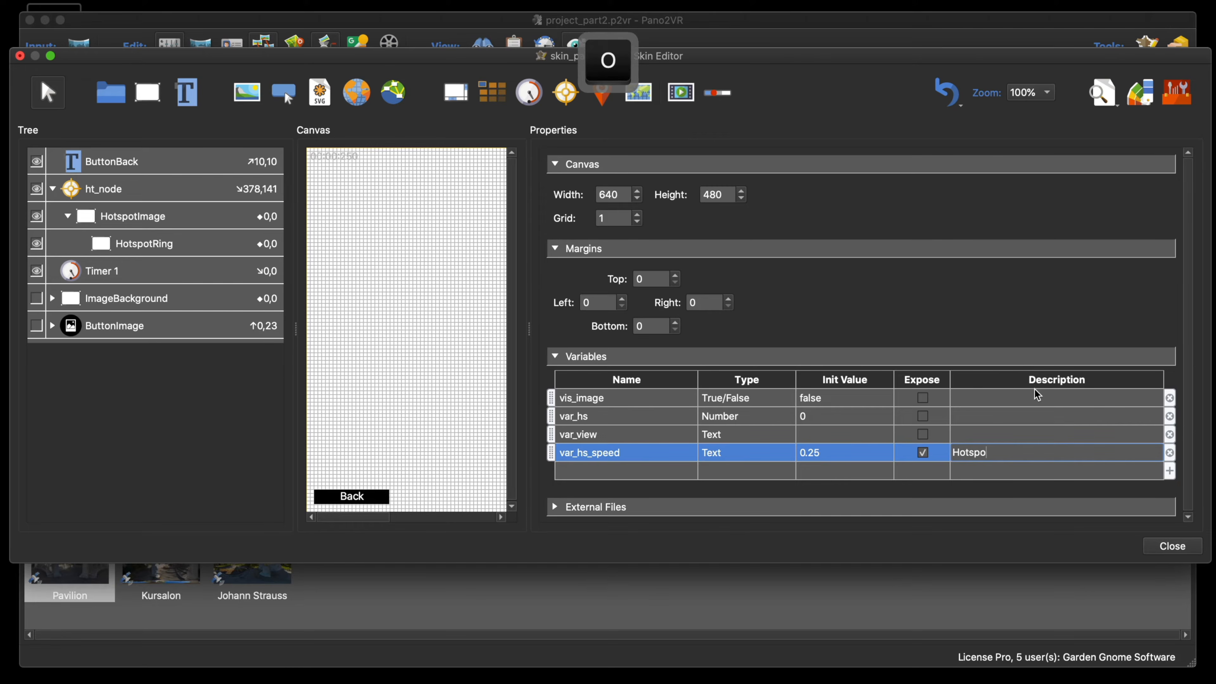
text(t Sp)
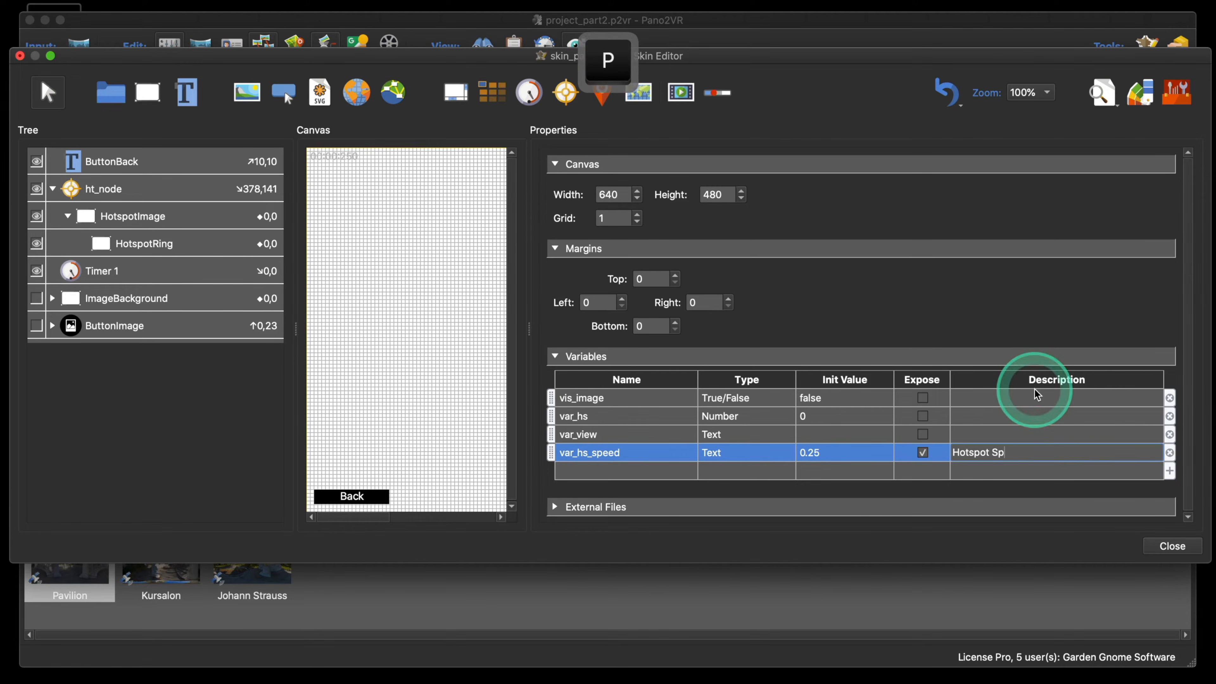
text(eed)
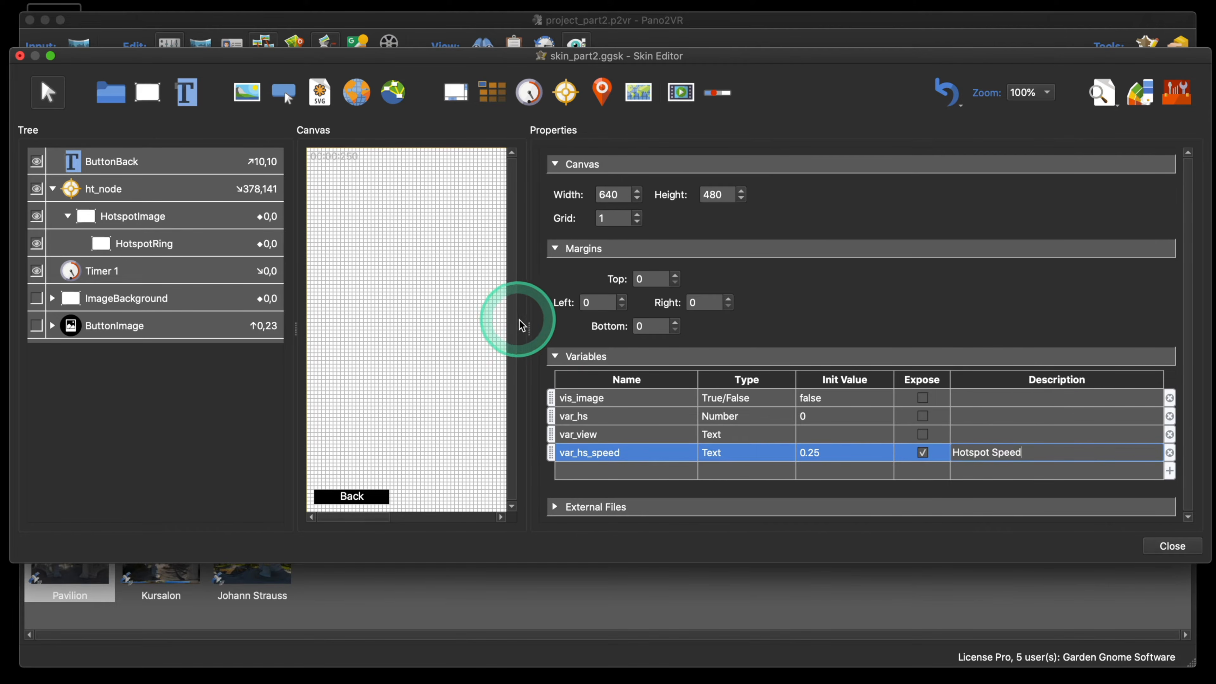
drag(522, 326, 805, 332)
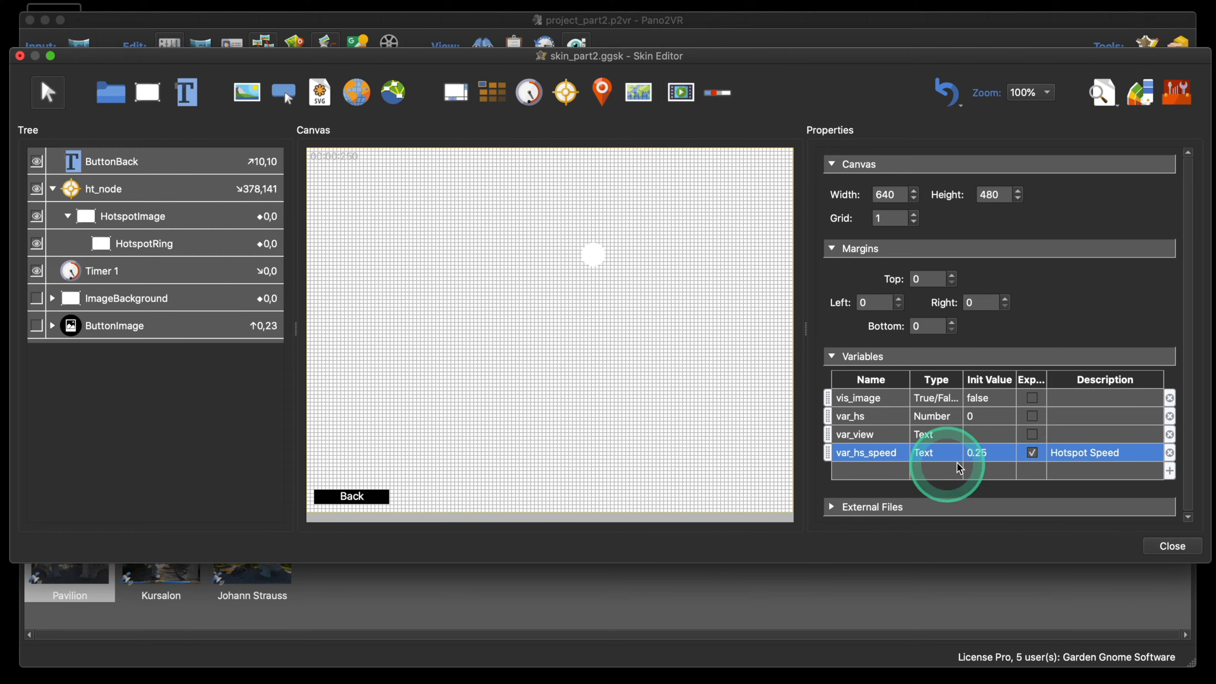
- Open Timer 1's Config Loaded action and enter $(*var_hs_speed) as its Set Value value
click(137, 272)
scroll(1084, 421, down, 5)
scroll(1088, 423, down, 4)
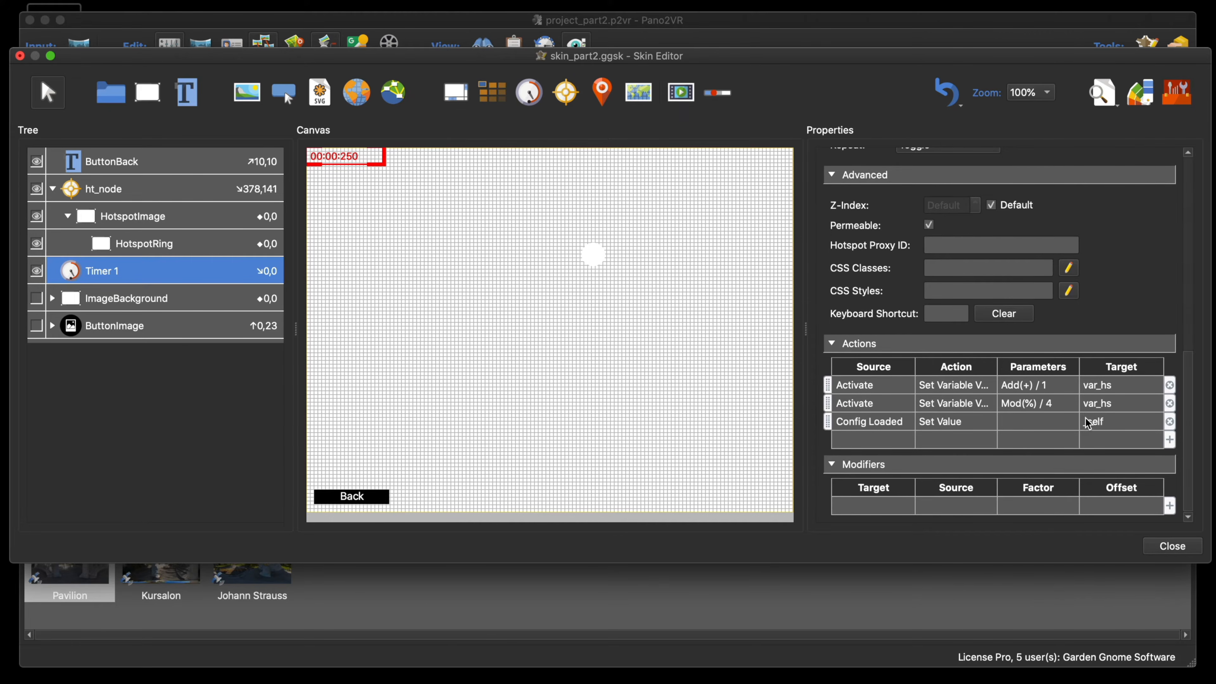
double_click(870, 422)
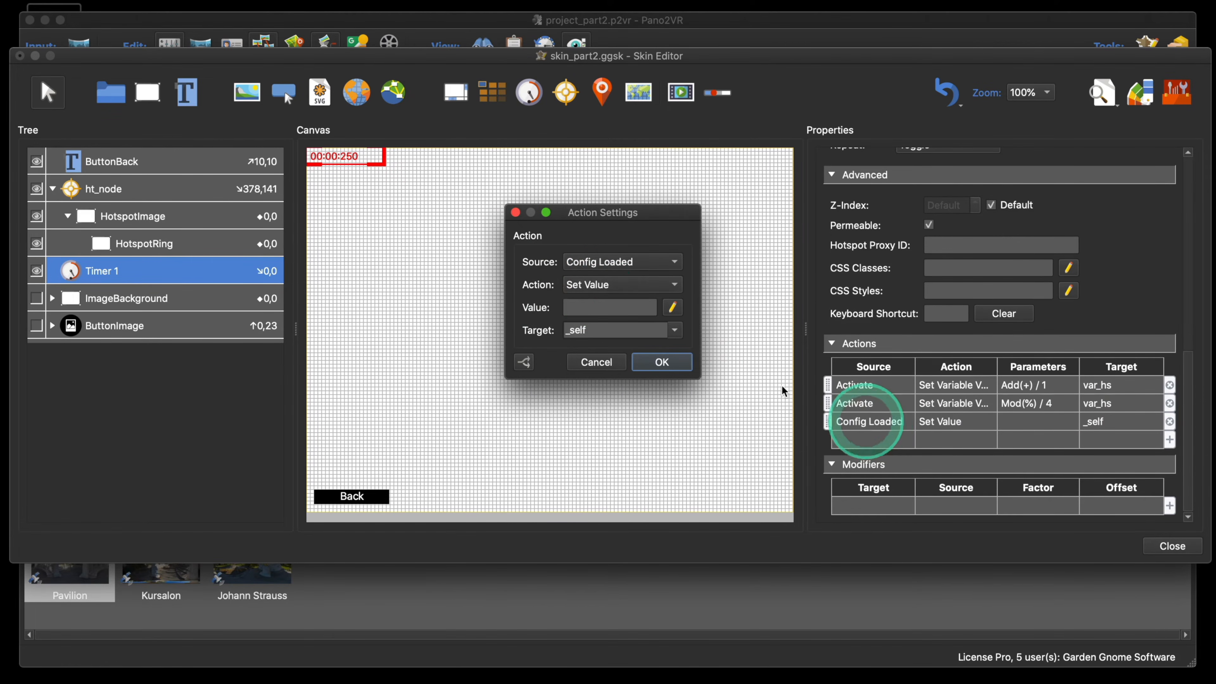
click(589, 312)
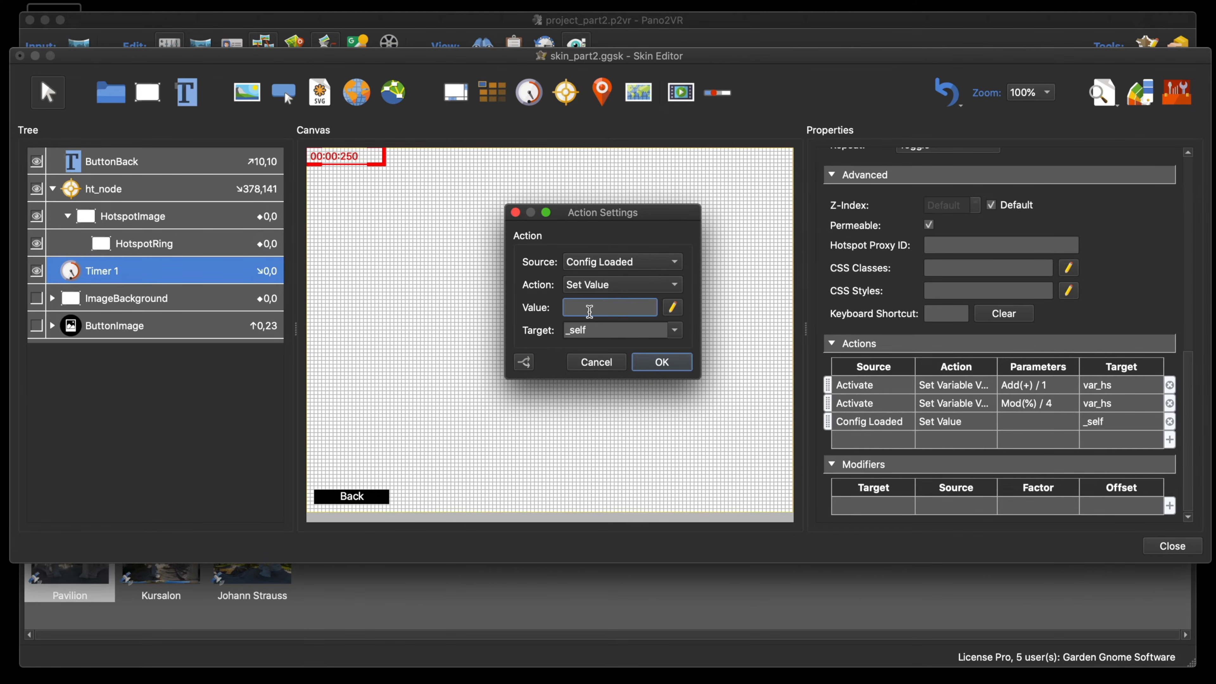
click(590, 312)
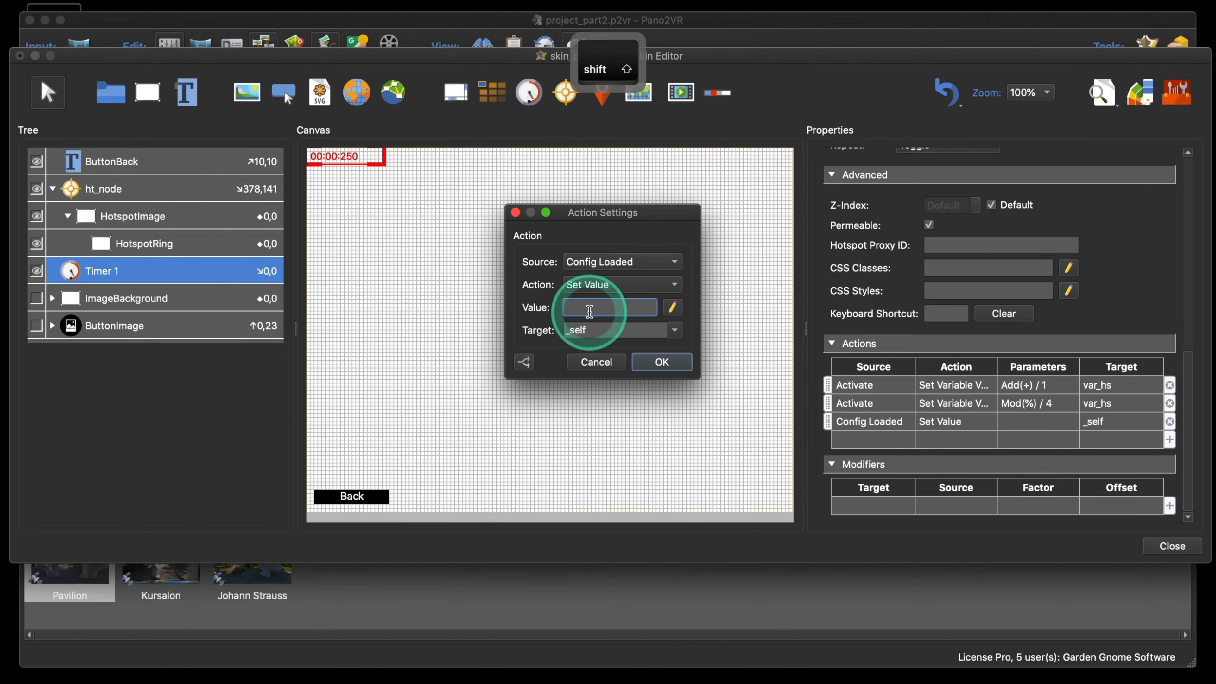
text($)
click(590, 312)
text(()
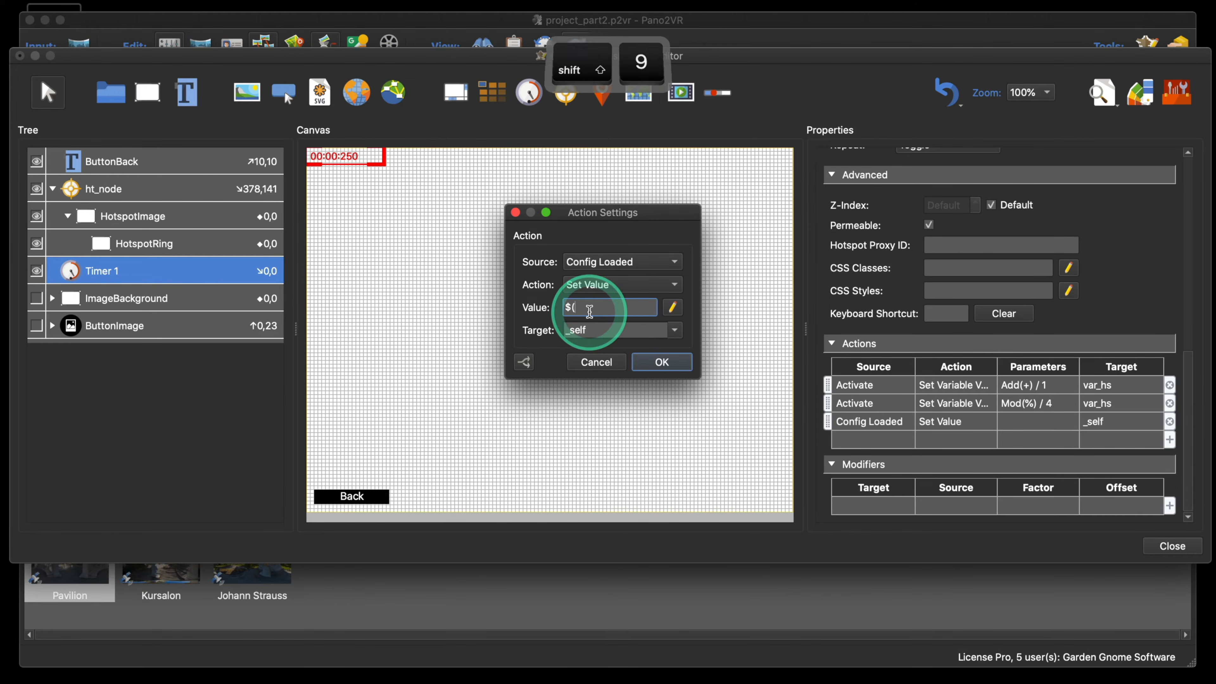
text(*)
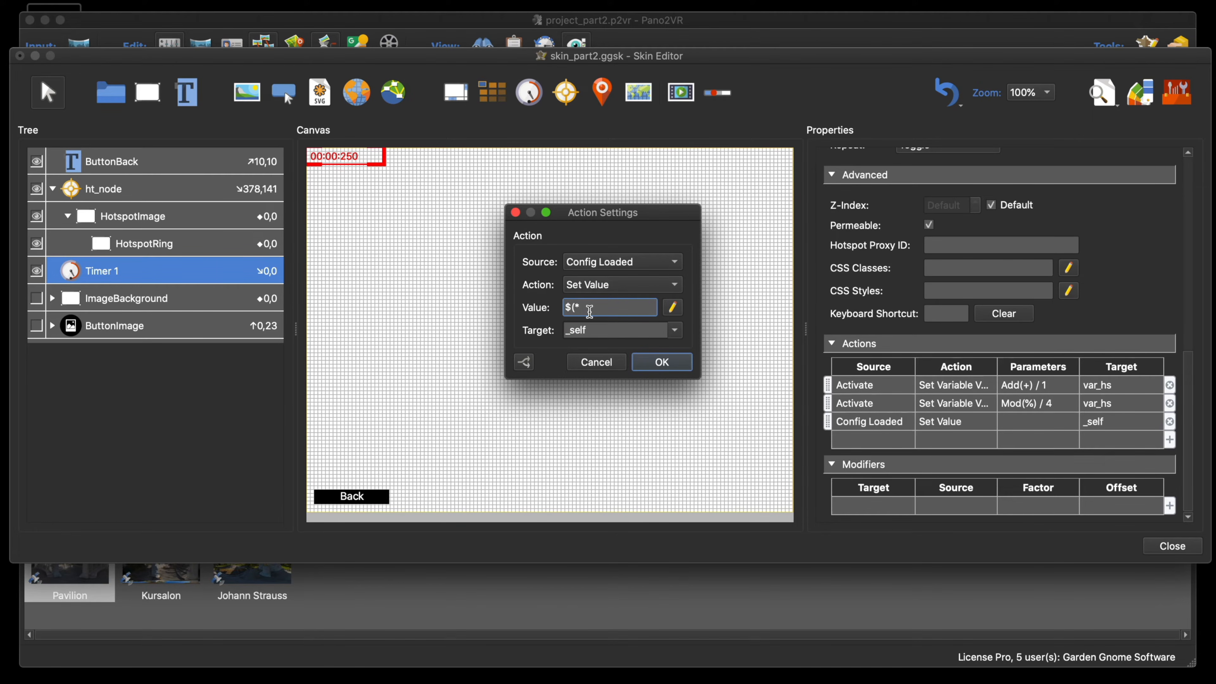
text(var_)
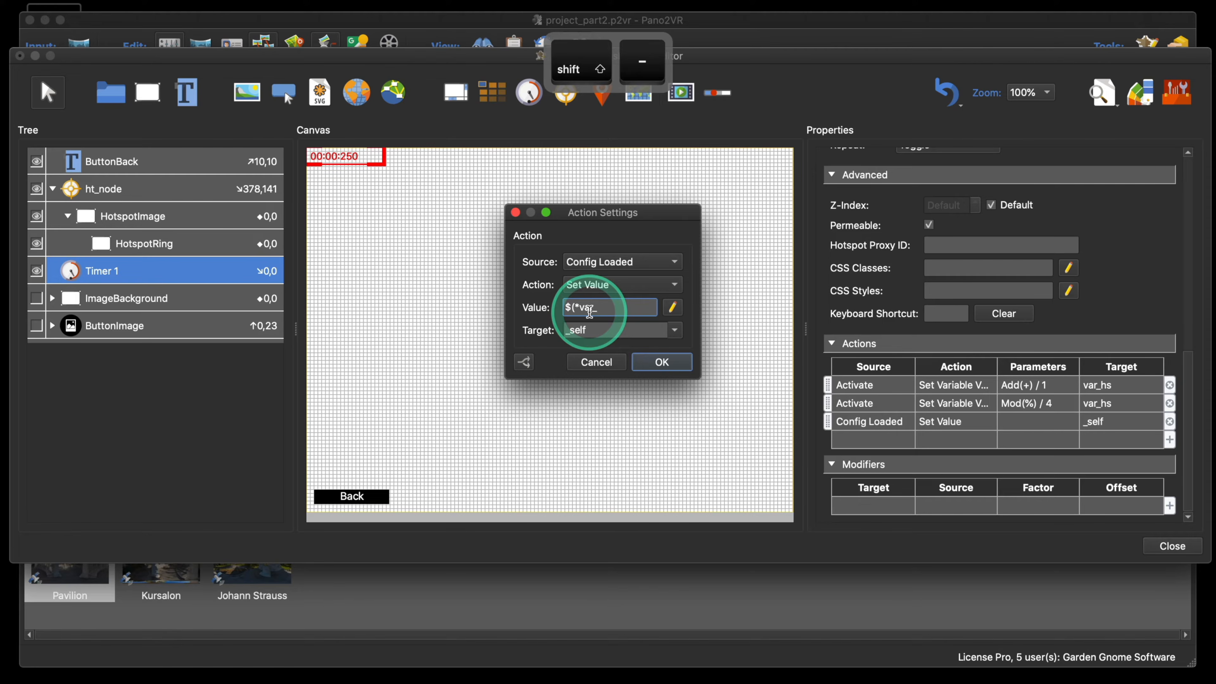
text(hs_speed)
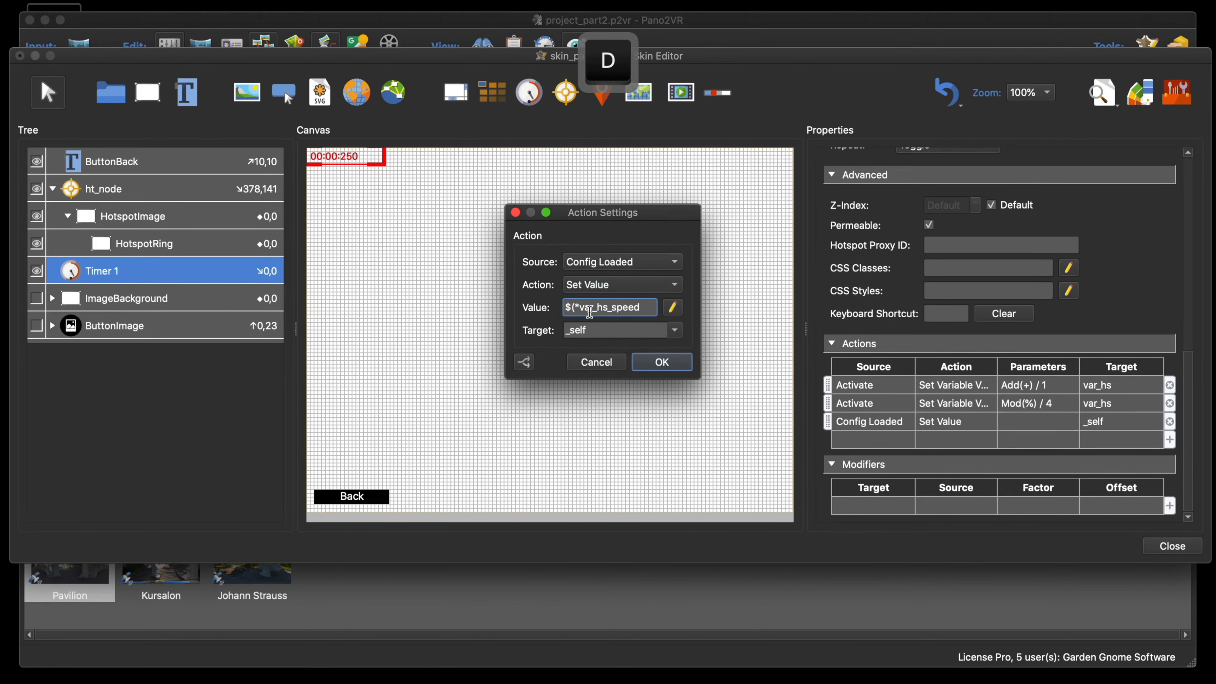
text())
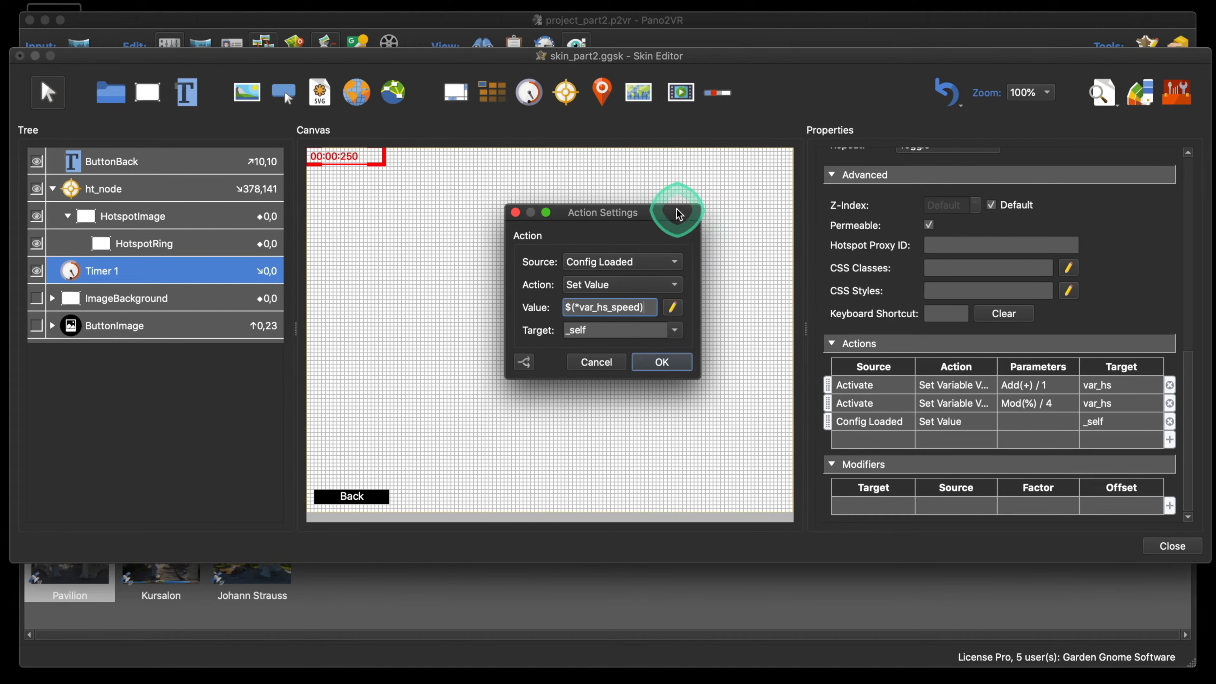
drag(680, 214, 630, 234)
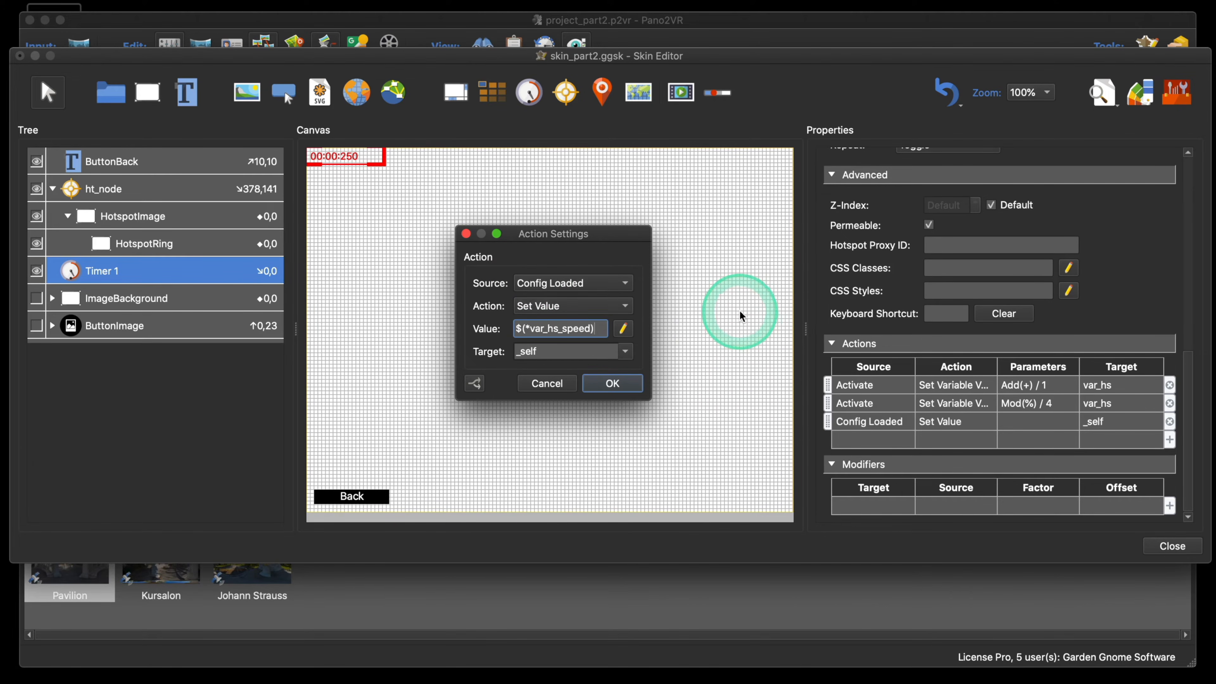
- Switch the Config Loaded action's type to Set Variable Value and back to Set Value
click(627, 308)
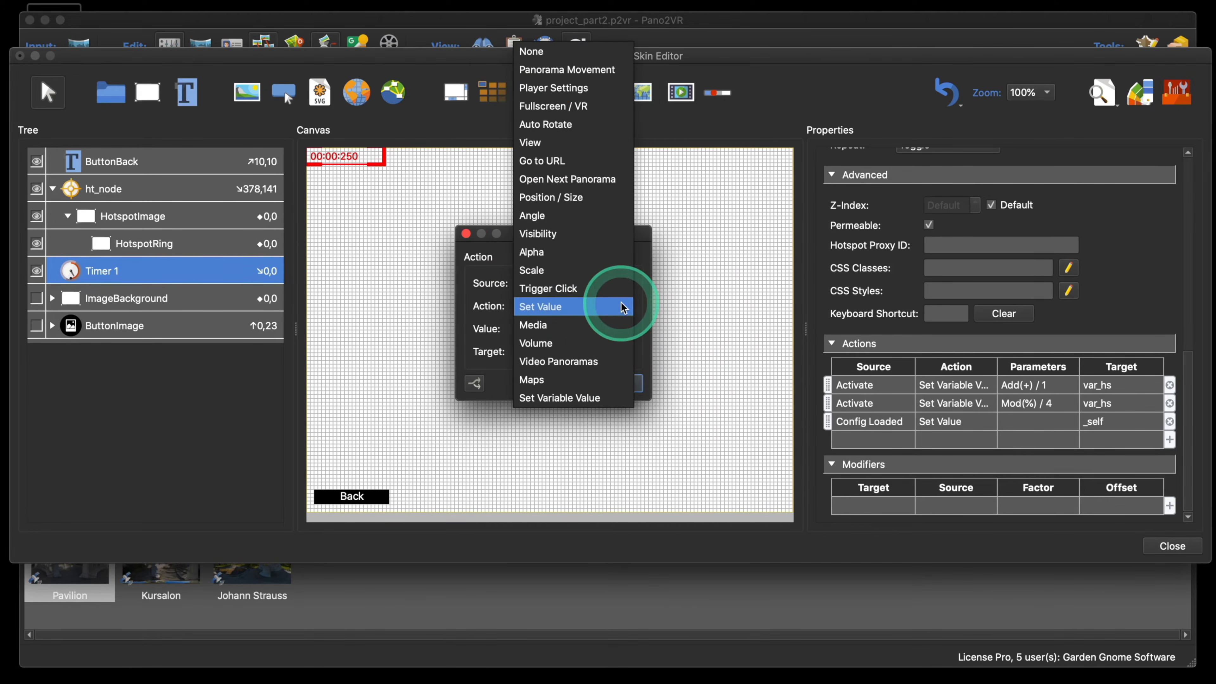
click(616, 397)
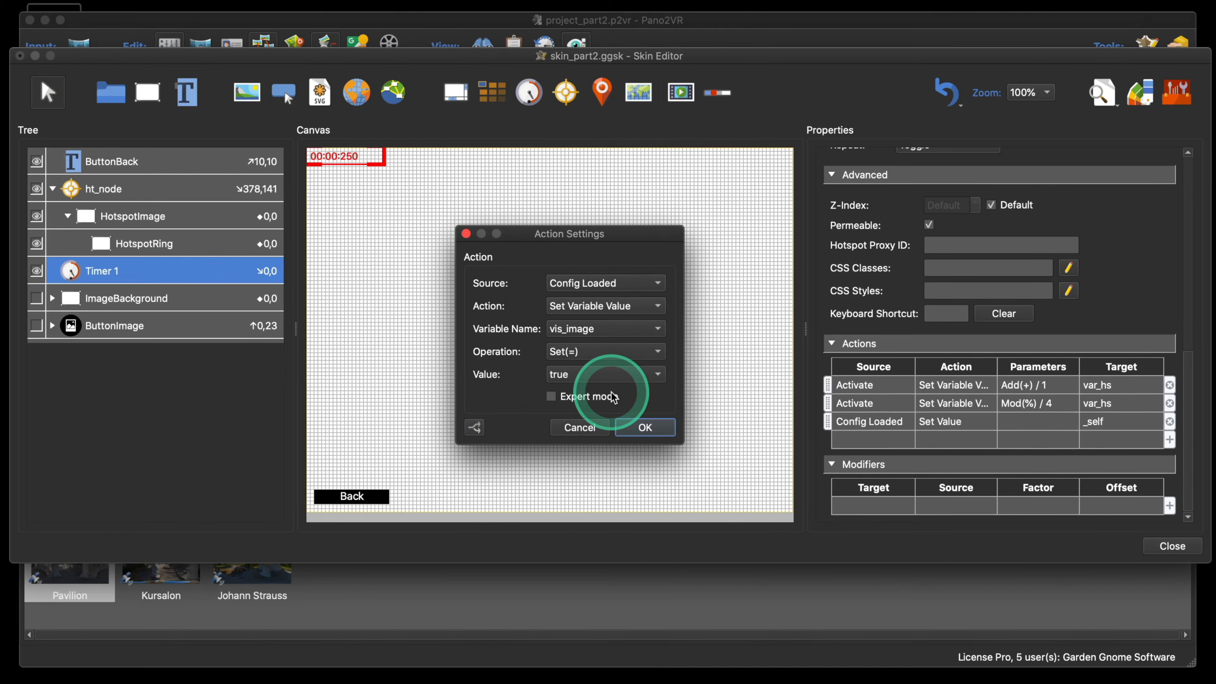
click(651, 308)
click(621, 266)
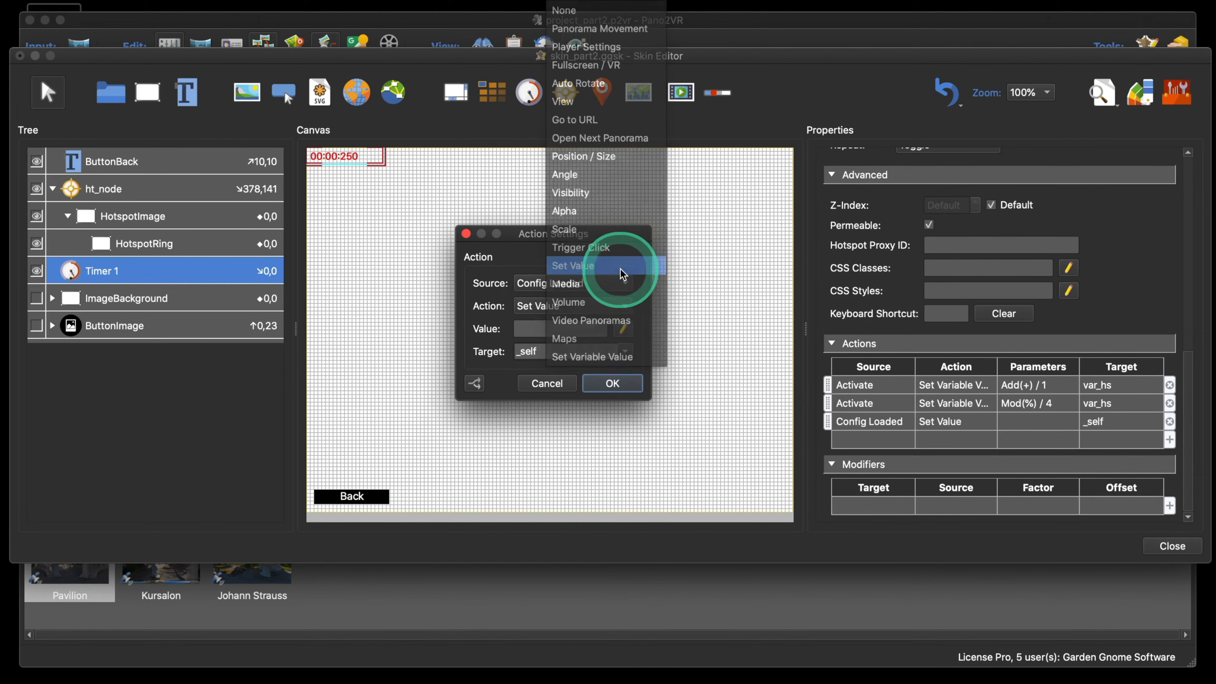
- Set the value of Timer 1's Config Loaded Set Value action to $(*var_hs_speed), targeting _self, and accept the action settings
click(607, 324)
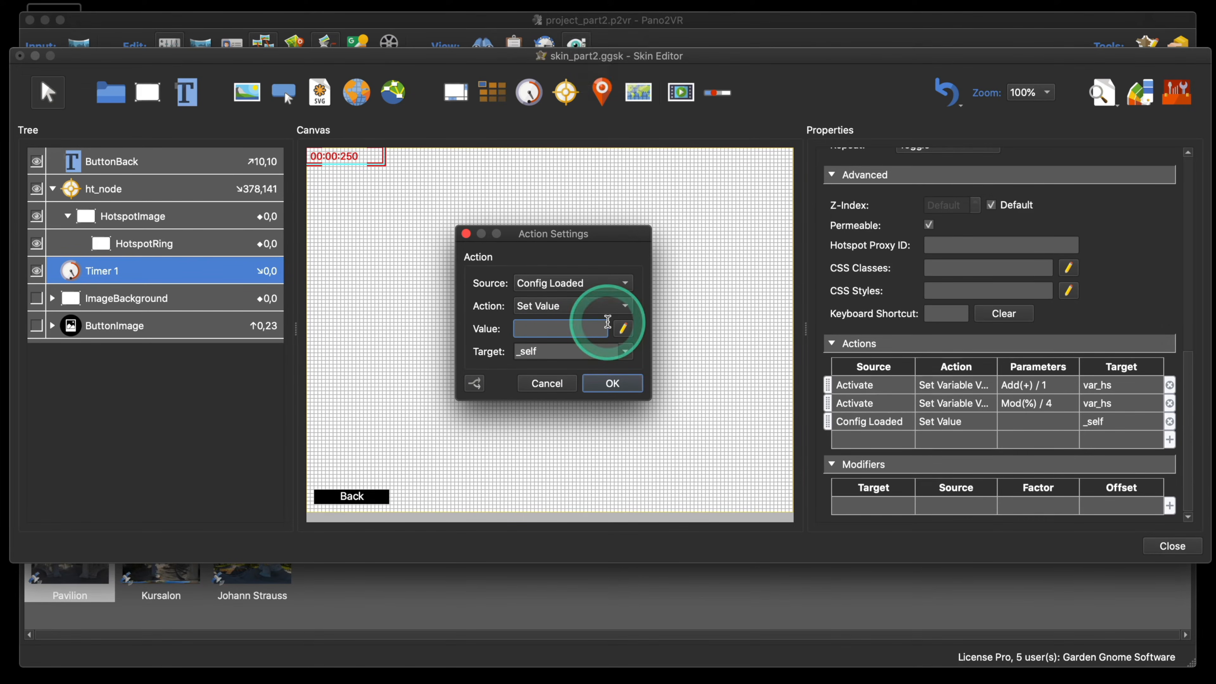
text($()
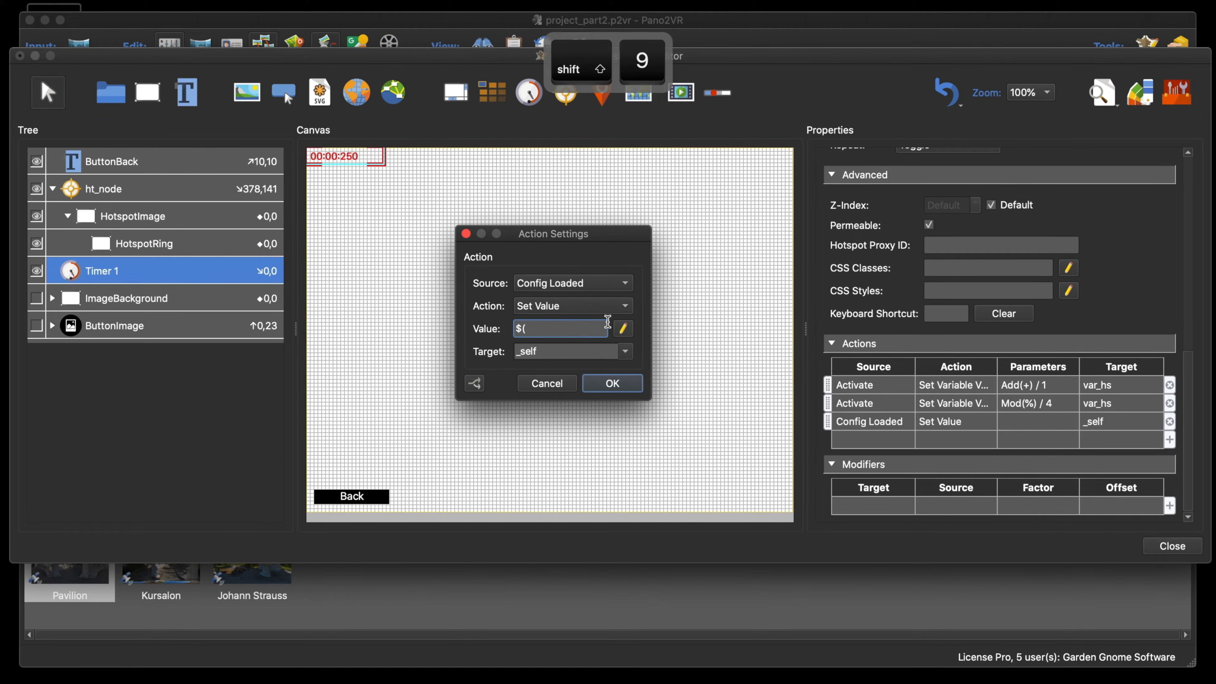
text(*)
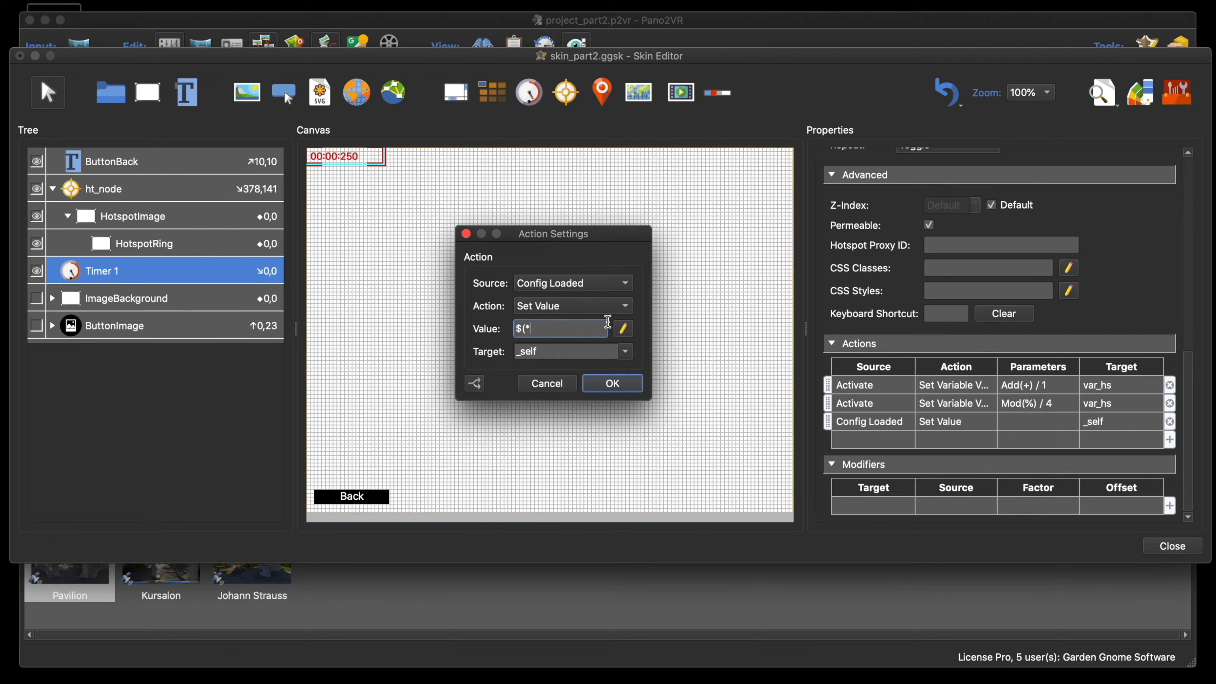
text(var_)
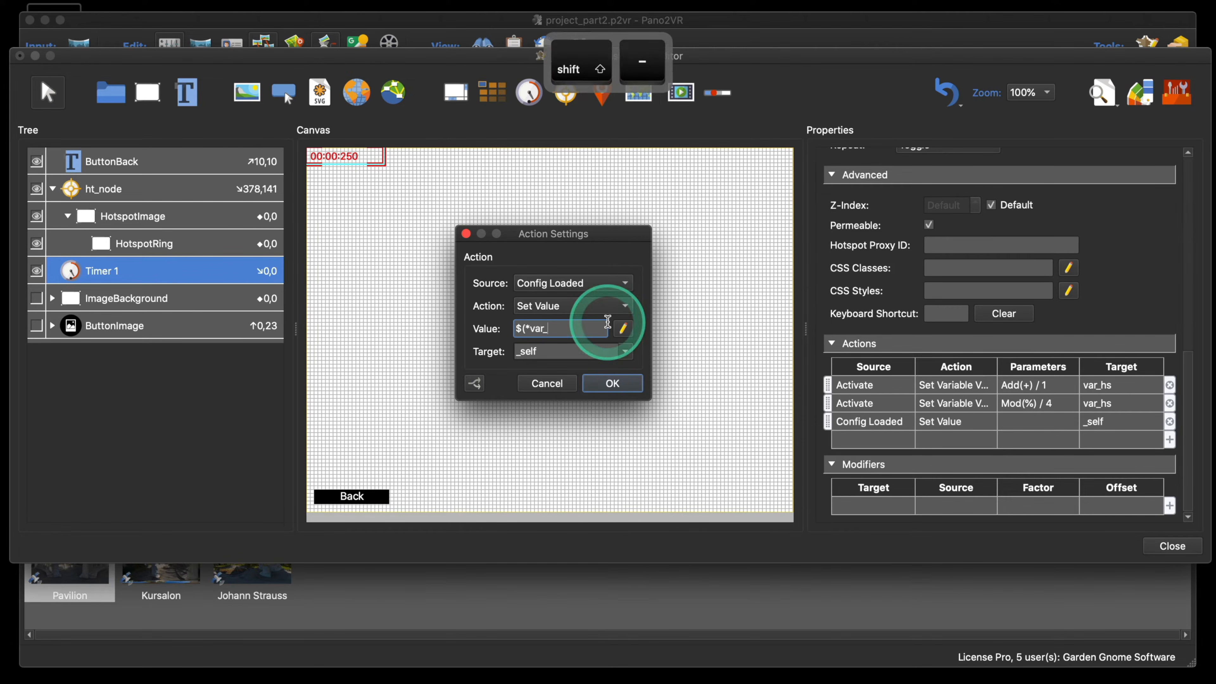
text(hs_speed))
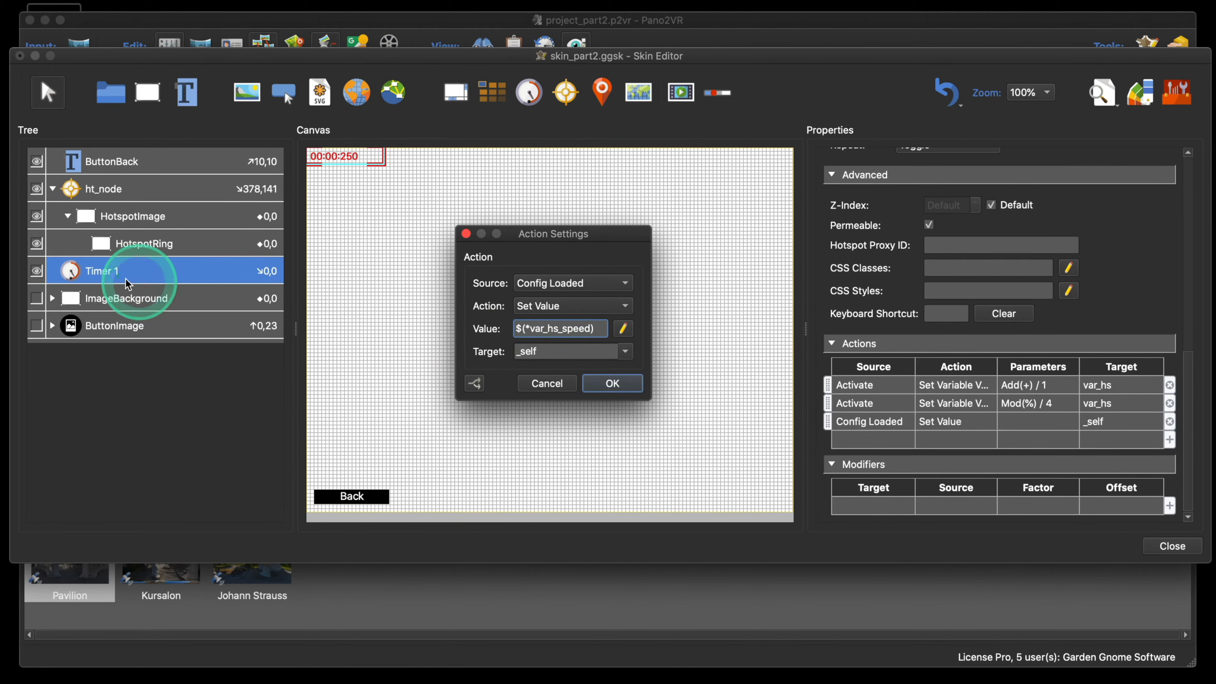
click(602, 386)
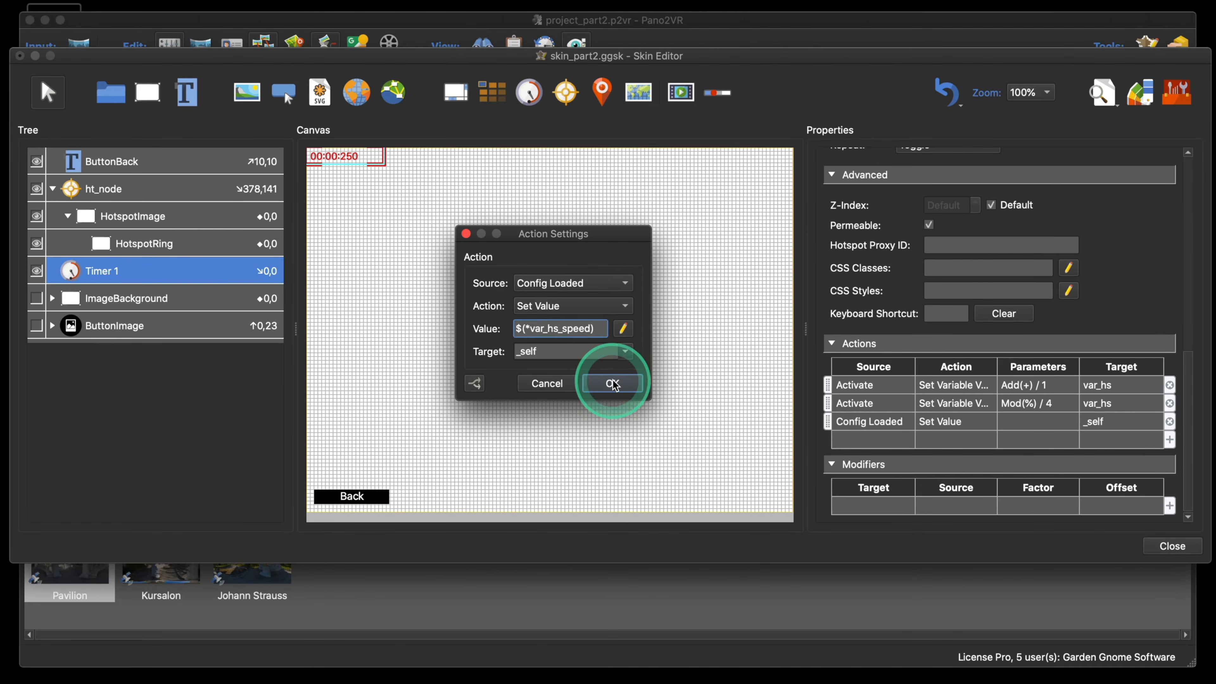
- Add a text element near the top centre of the canvas and replace its text with the var_hs_speed variable placeholder, $(*var_hs_speed)
click(186, 93)
click(476, 157)
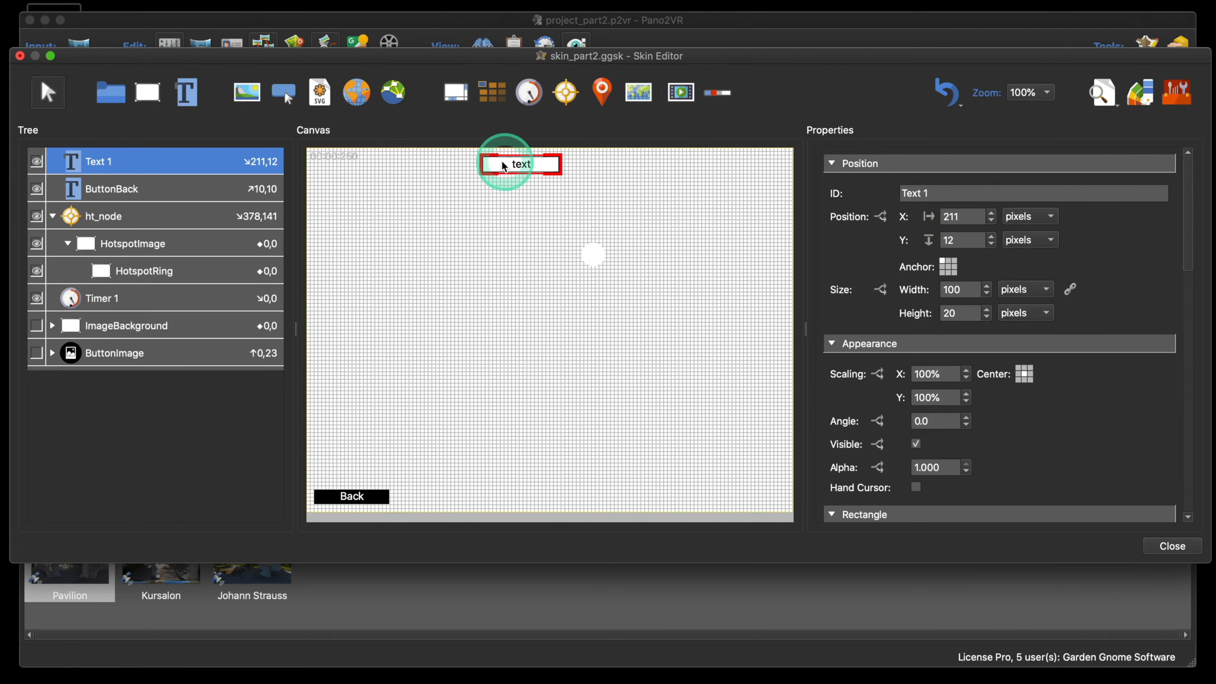
scroll(1059, 389, down, 6)
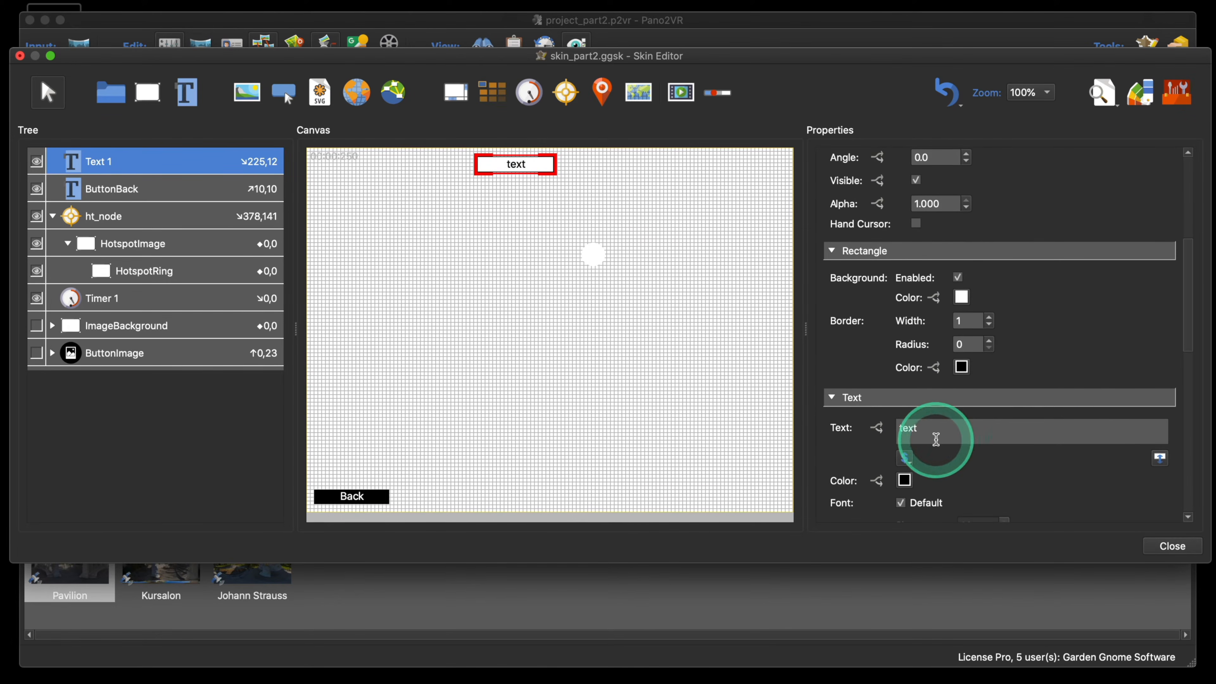
drag(937, 435, 861, 429)
key(BackSpace)
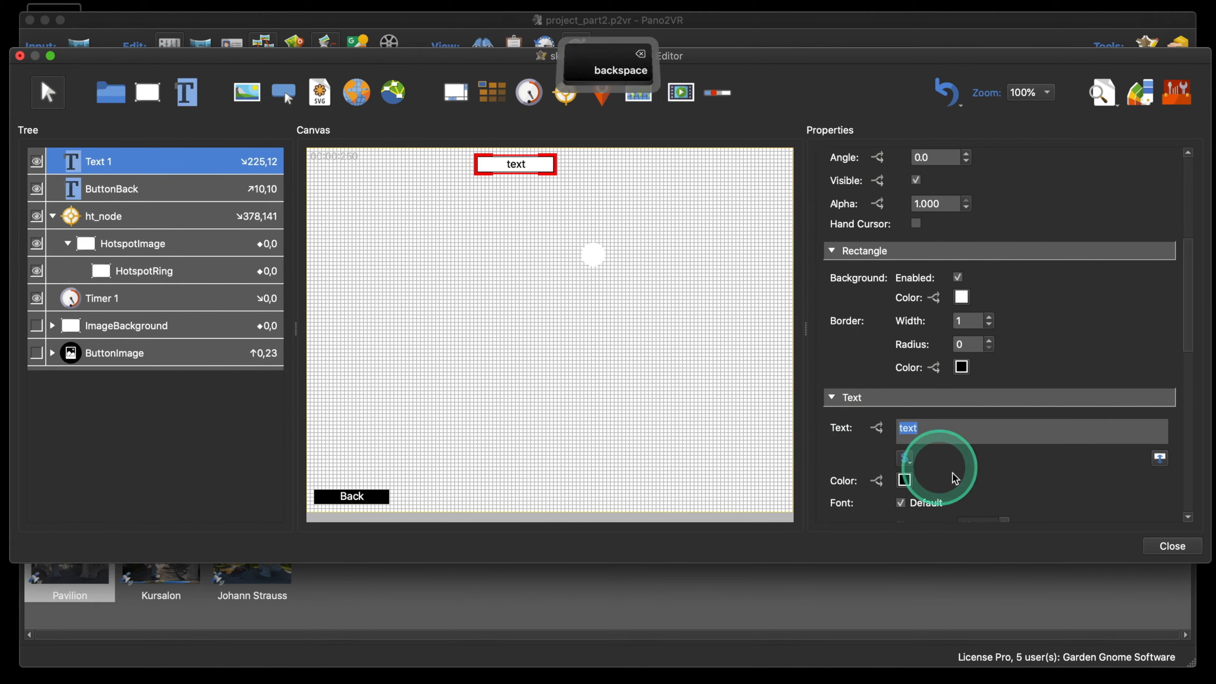
click(905, 458)
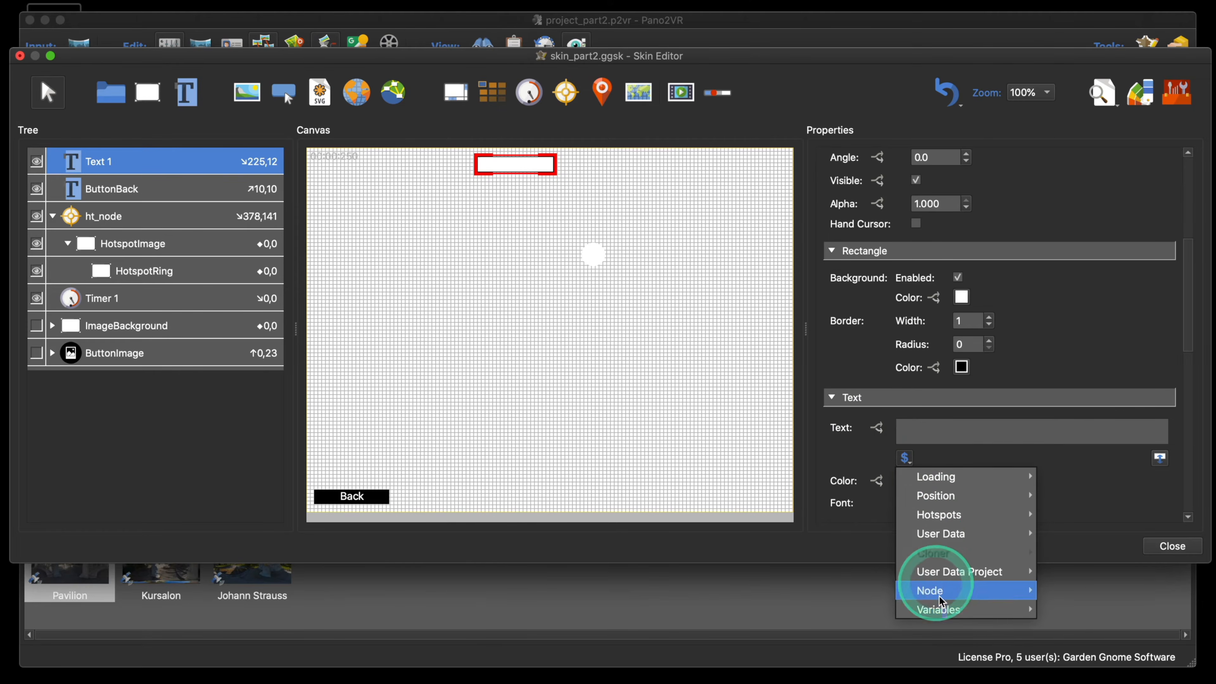
click(938, 610)
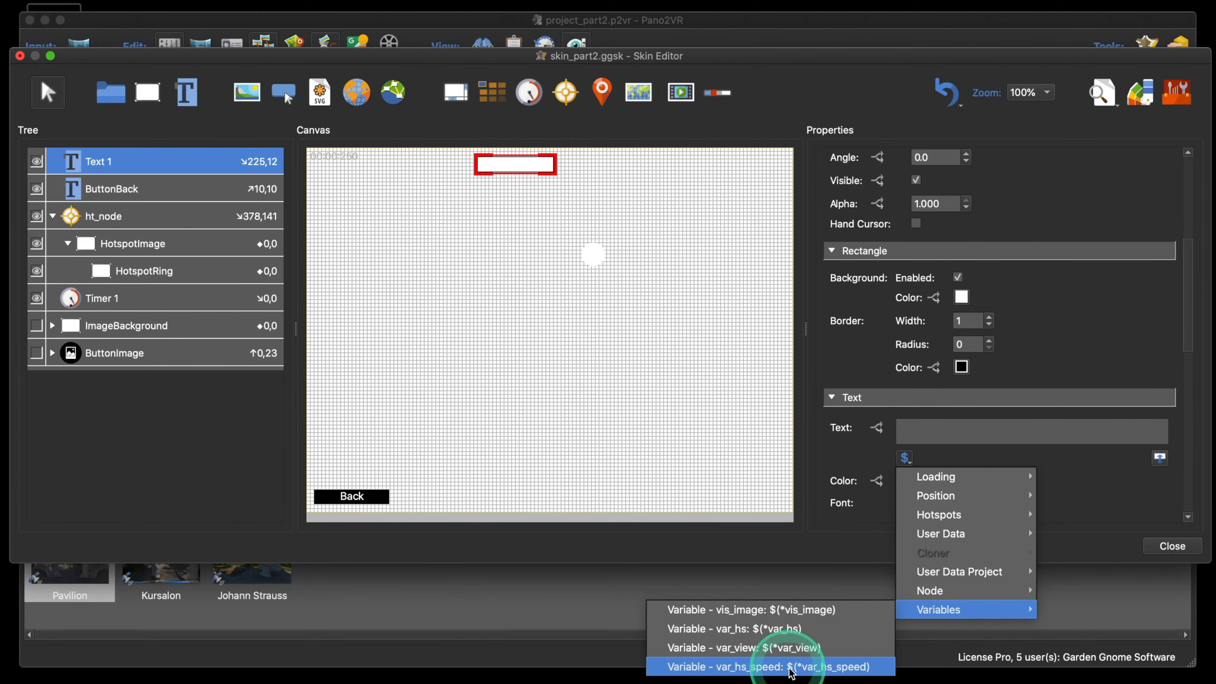
click(805, 670)
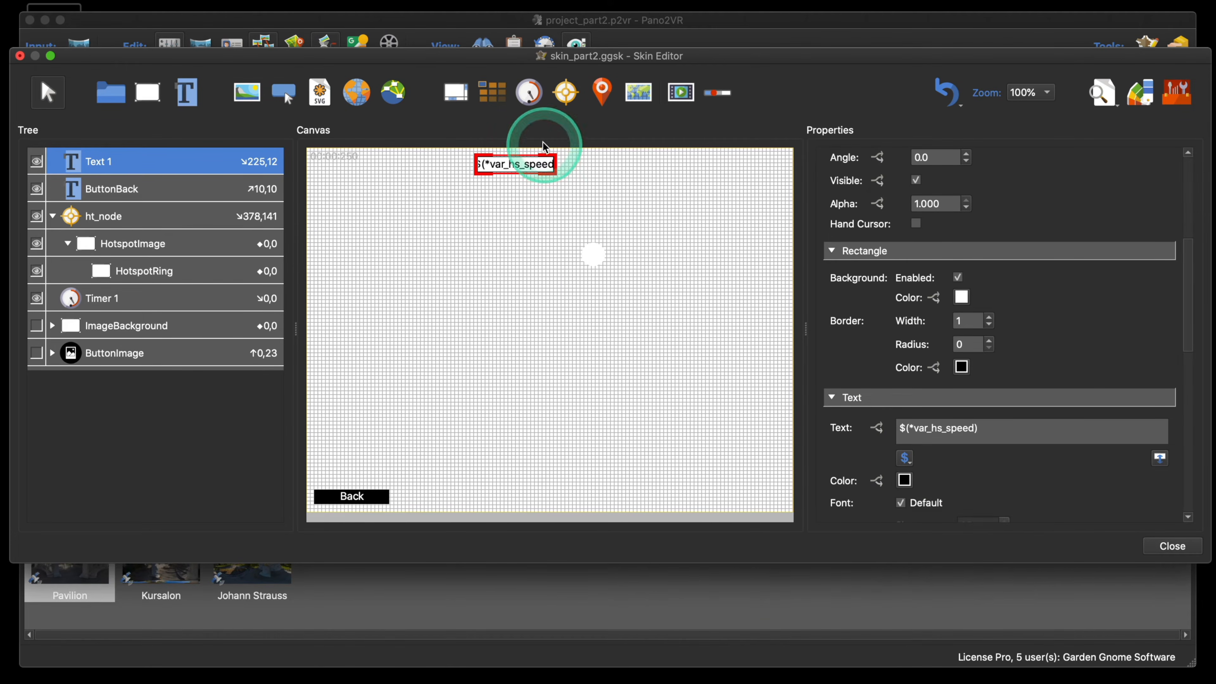
drag(529, 163, 530, 162)
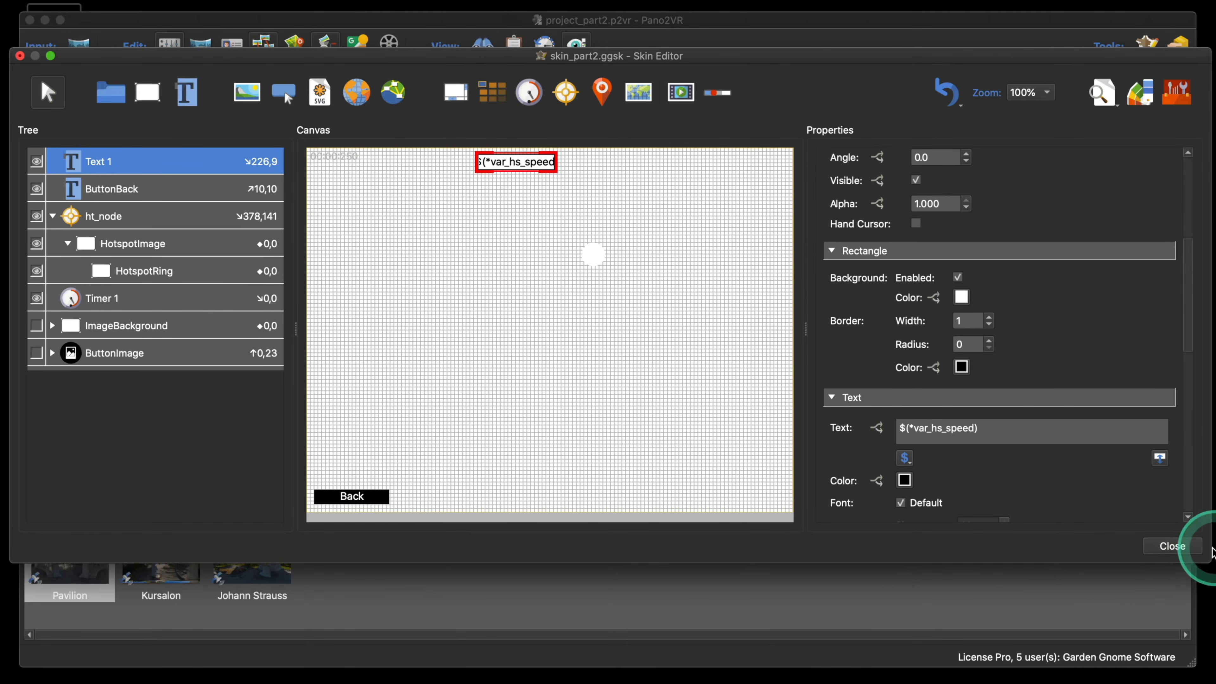
- Save and close the skin, generate the HTML5 output over the existing files, and close the browser preview after checking it
click(1173, 545)
click(633, 318)
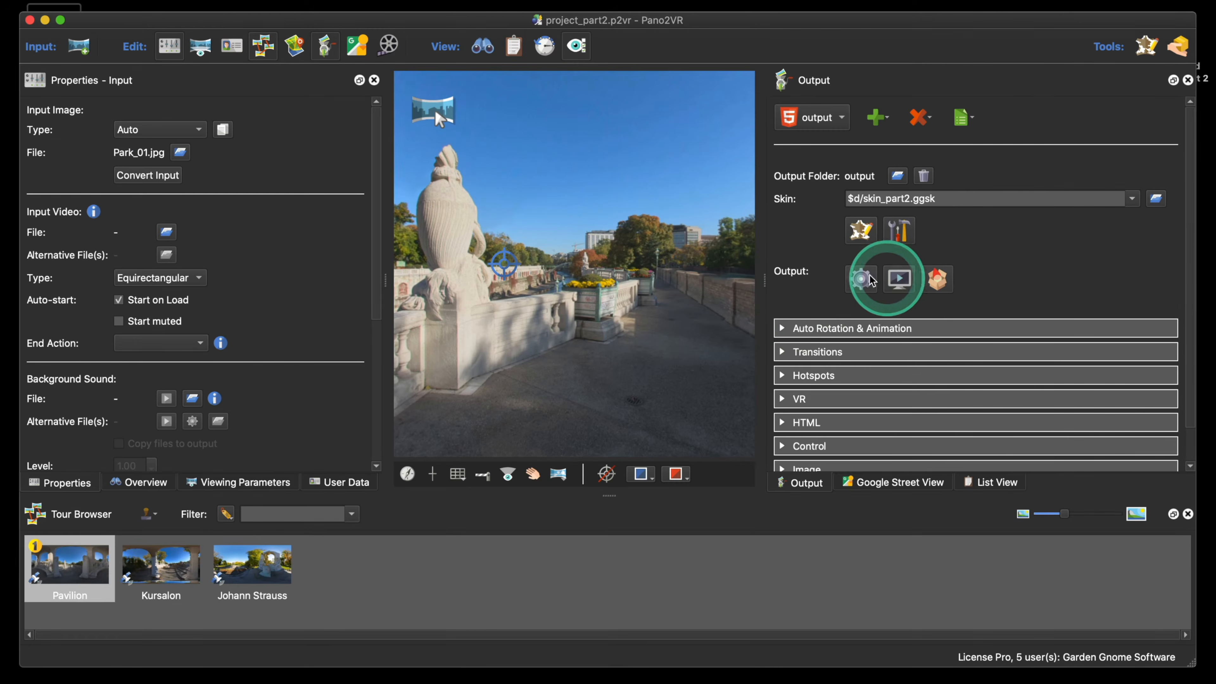
click(862, 278)
click(712, 355)
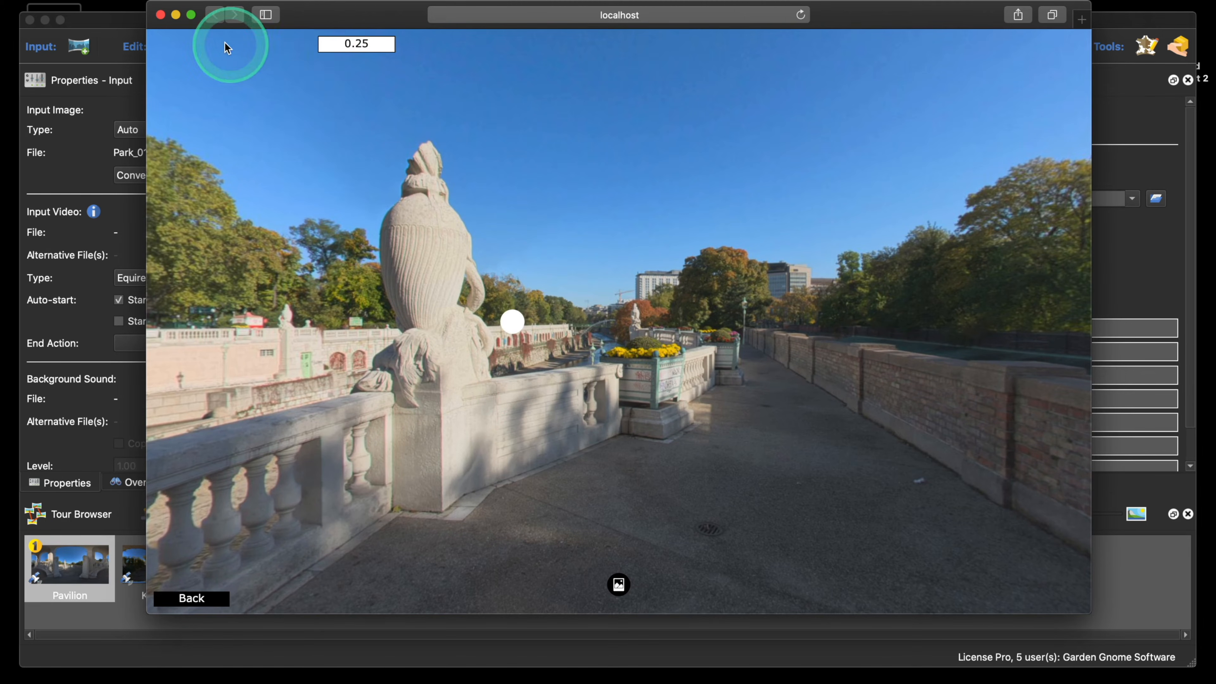
click(160, 15)
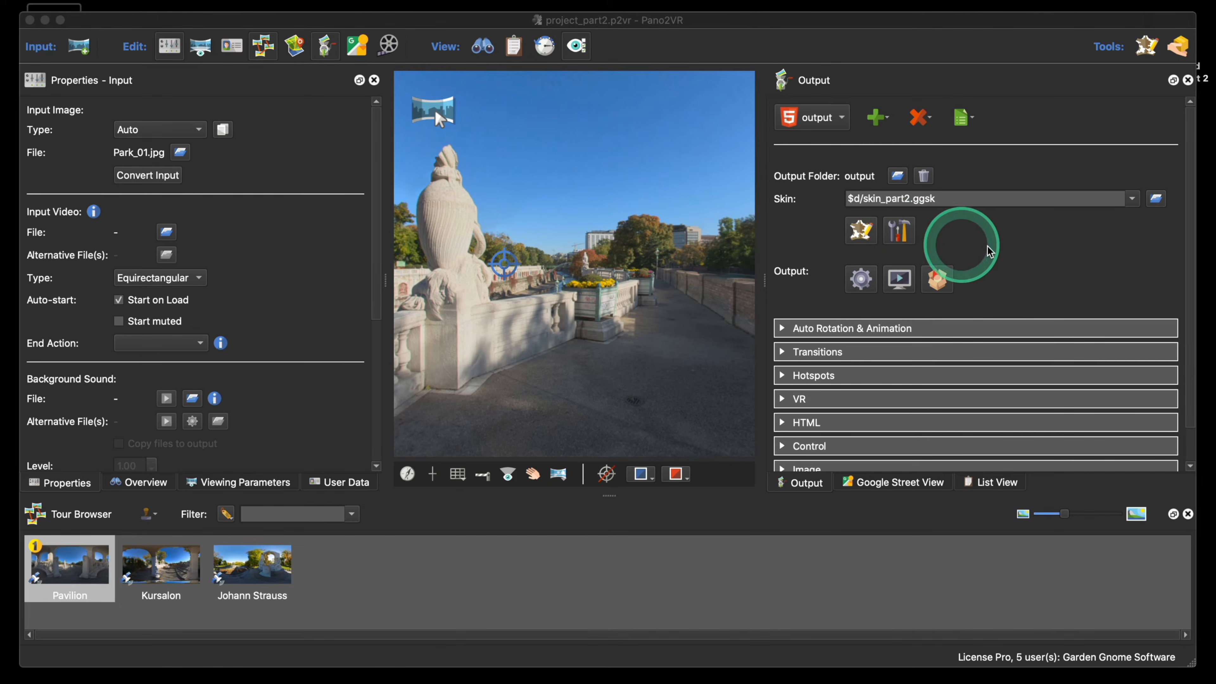
- Set the skin's Hotspot Speed parameter to 0.15 and regenerate the output, overwriting pano.xml
click(899, 231)
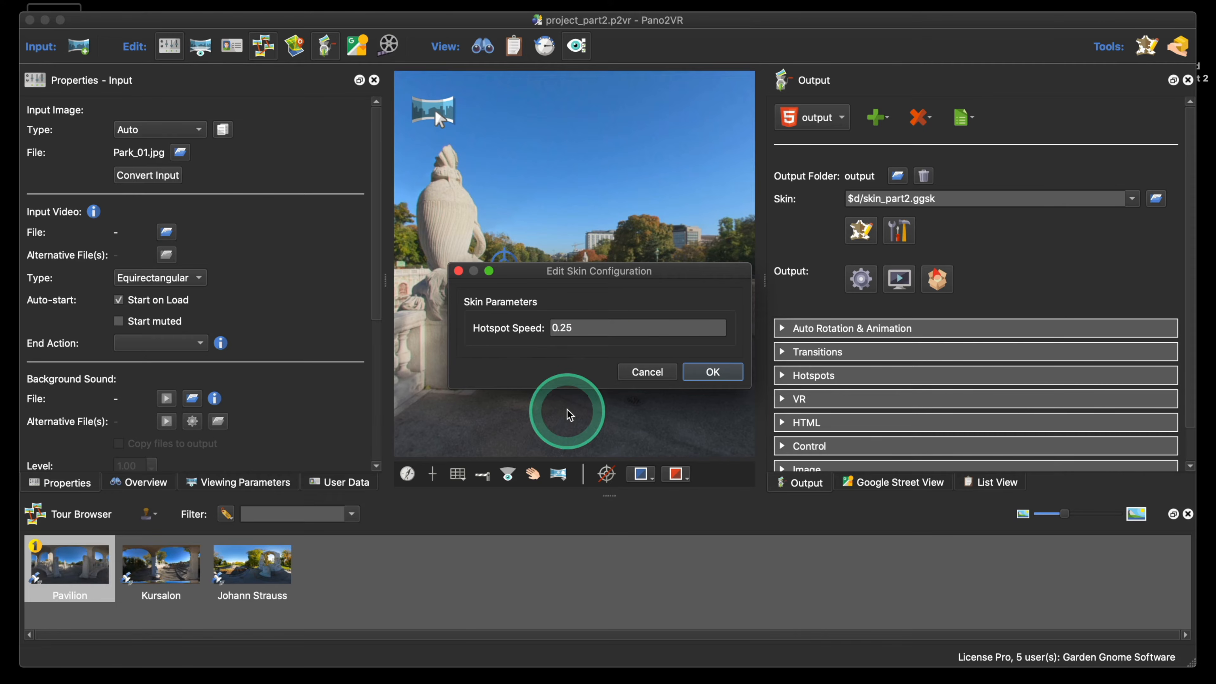
click(588, 330)
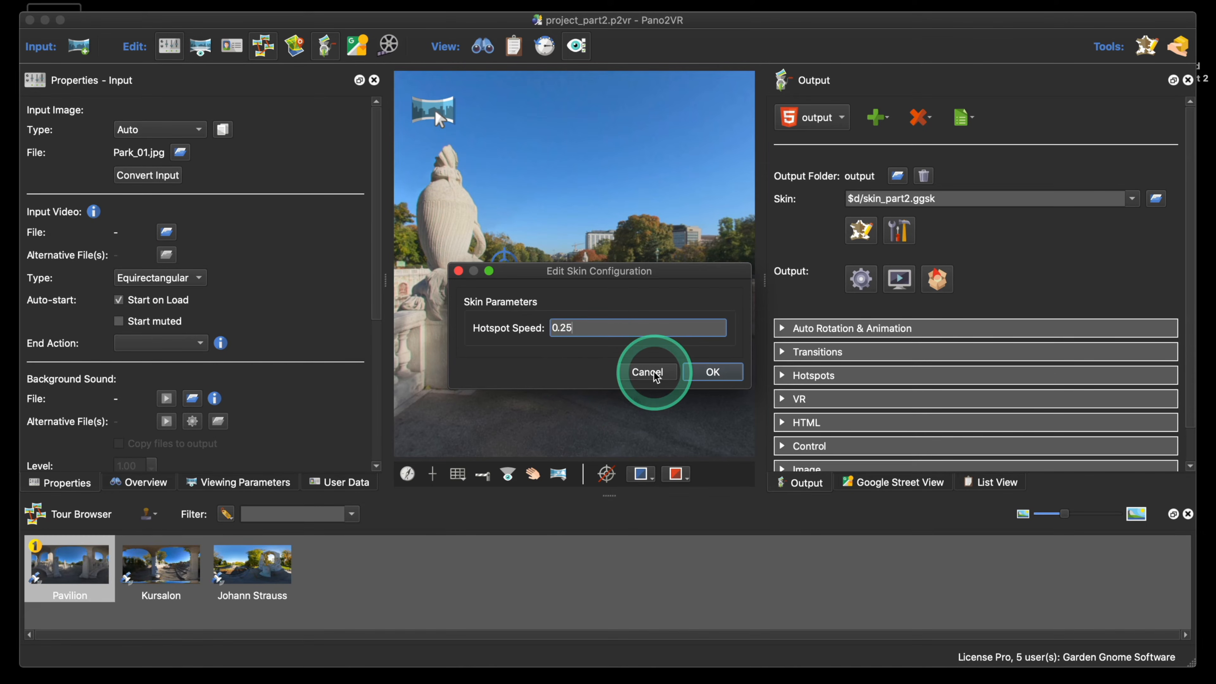
key(BackSpace)
key(BackSpace)
text(15)
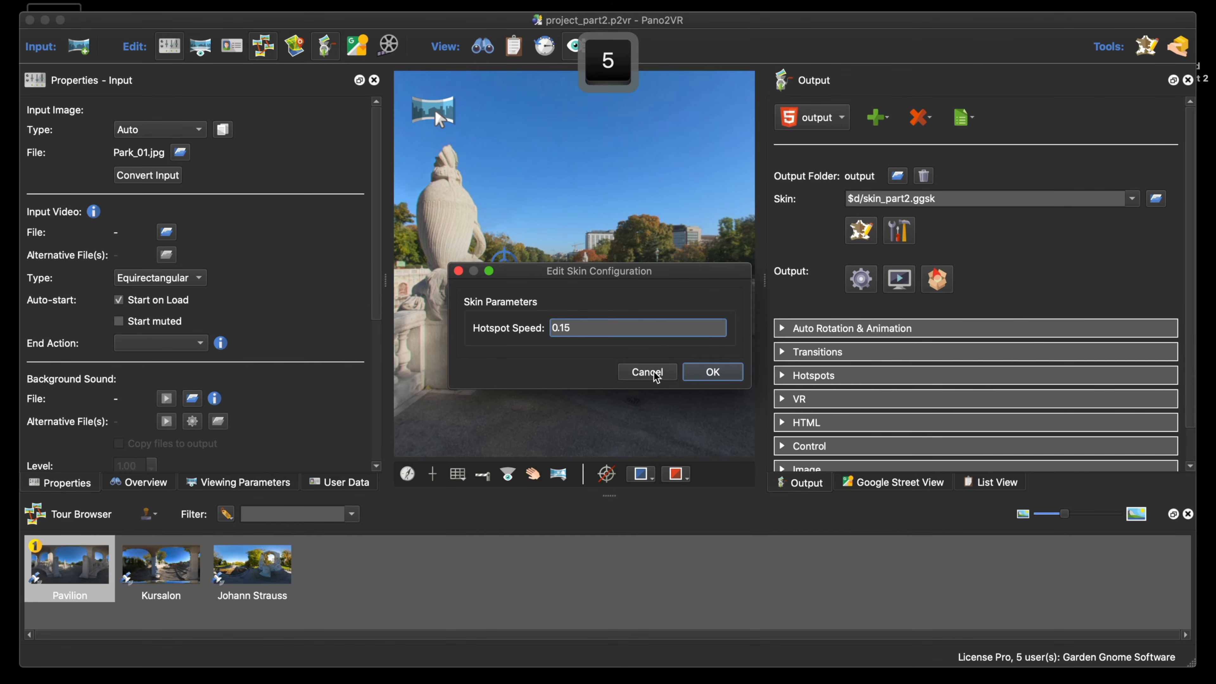
click(713, 372)
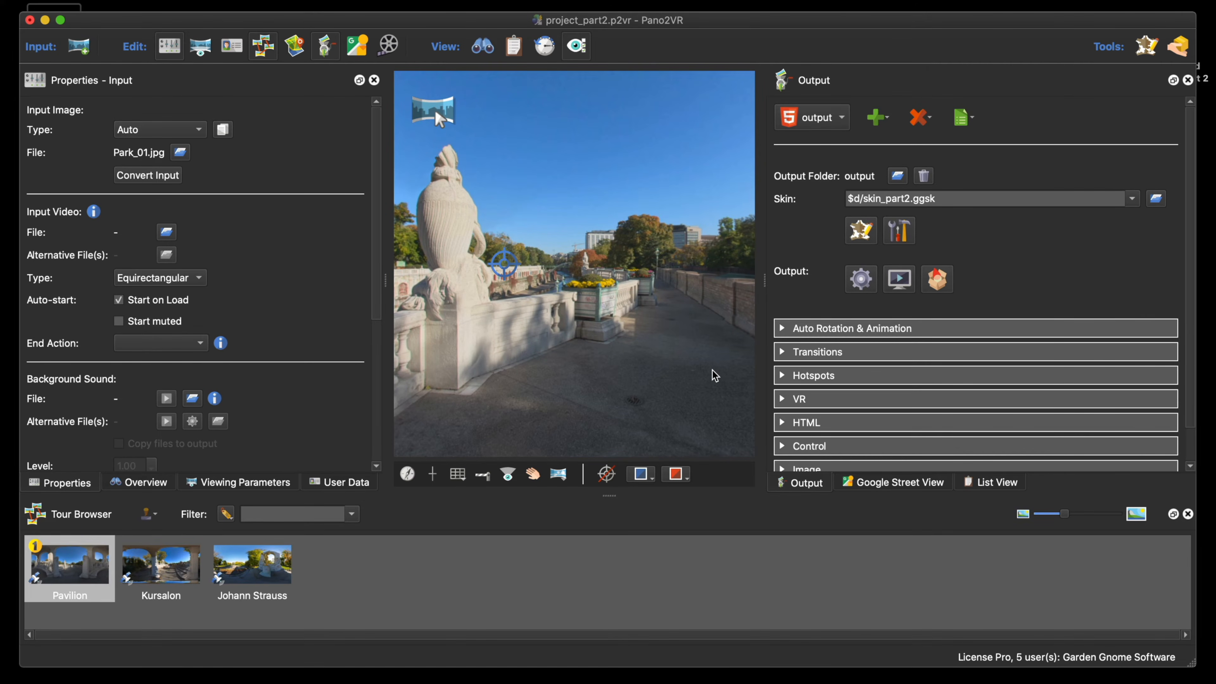
click(860, 278)
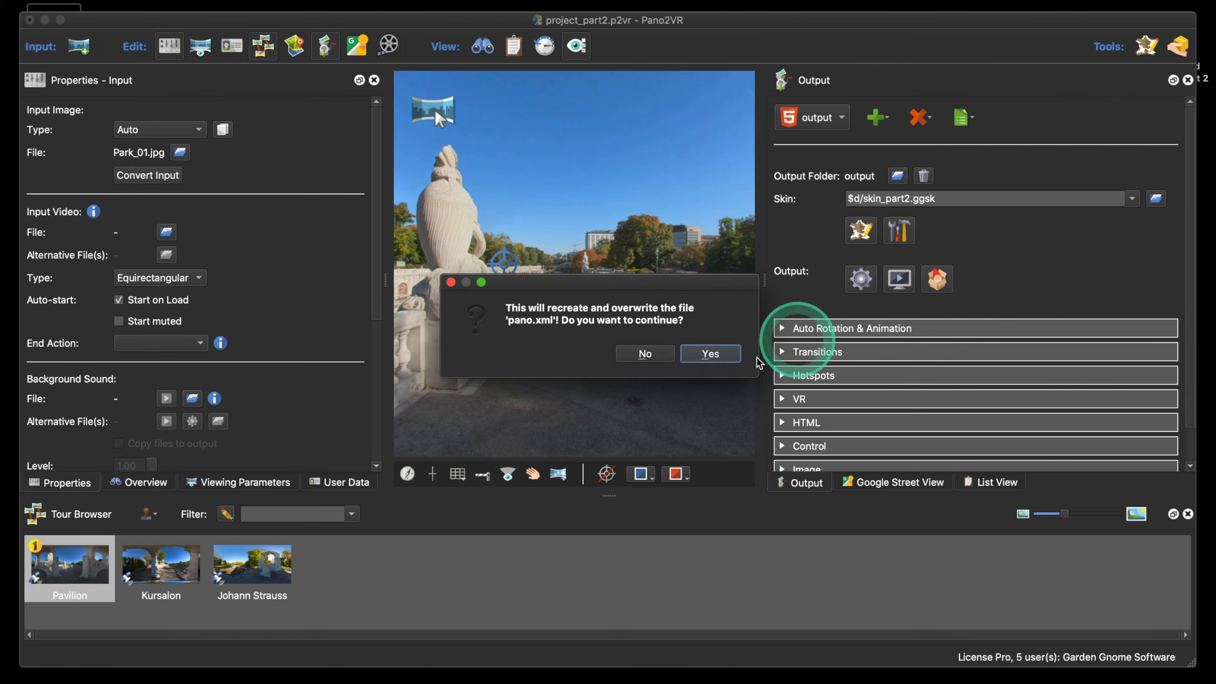
click(724, 353)
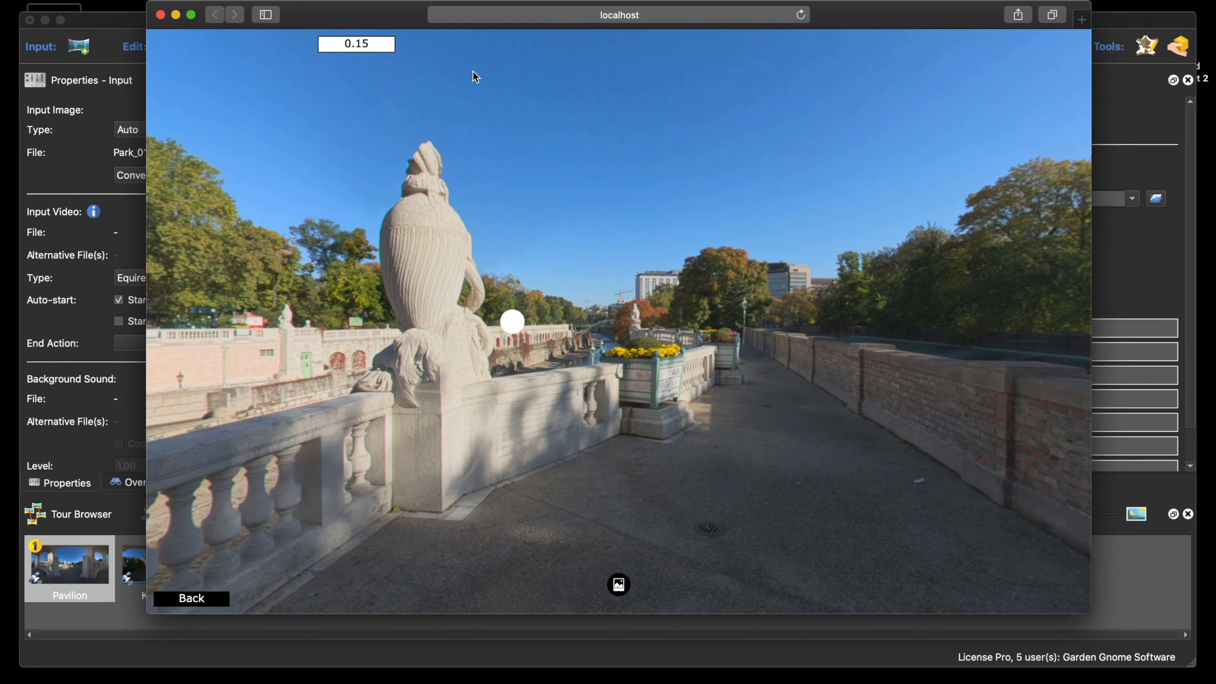
- Close the browser preview of the tour and open the skin skin_part2.ggsk for editing
click(165, 22)
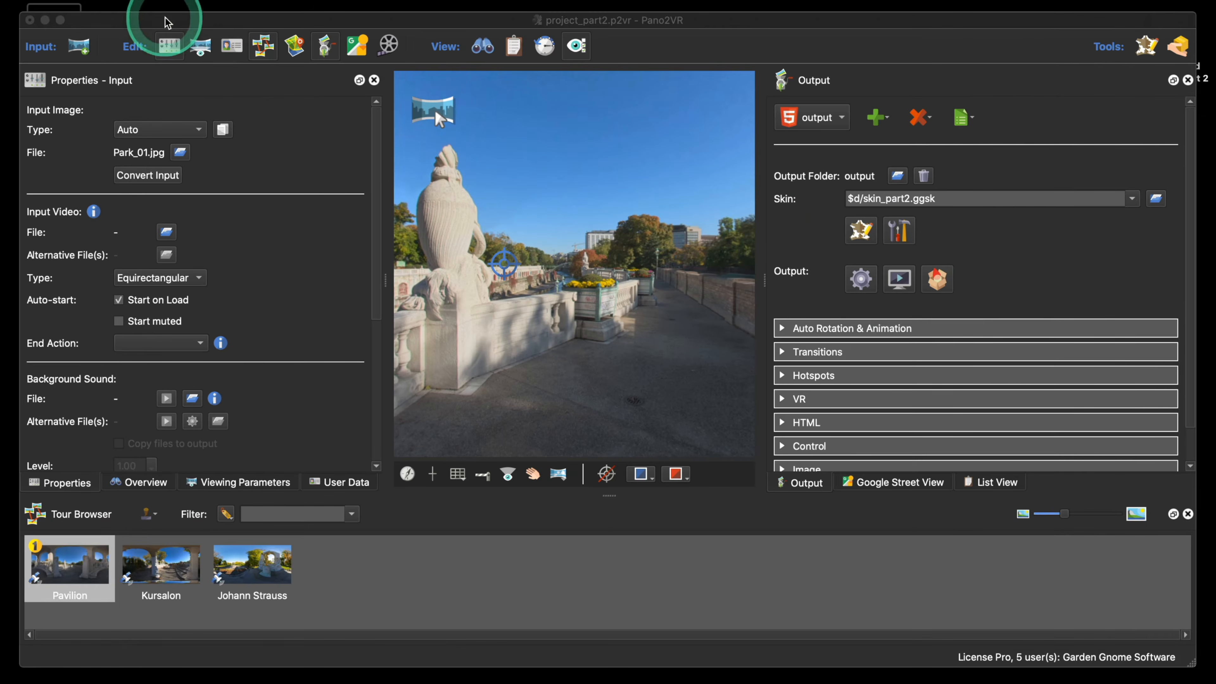
click(862, 230)
click(592, 428)
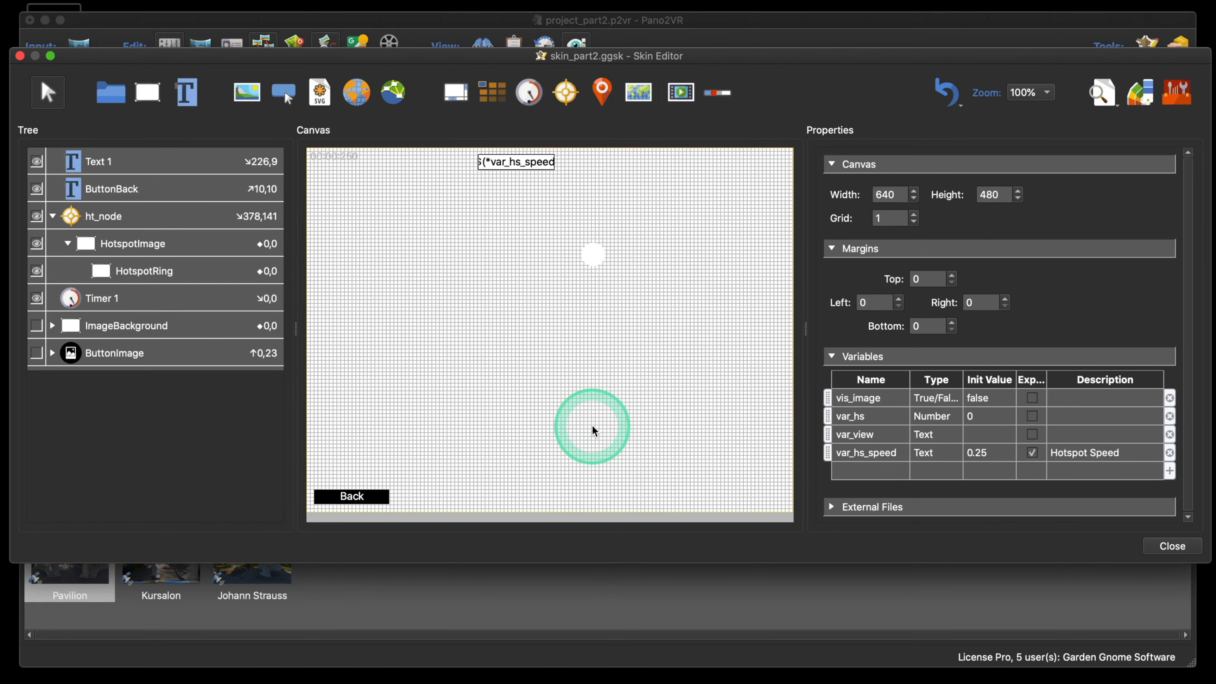
- Examine the settings of Timer 1's Mod(%) action on var_hs and leave them without making changes
click(163, 308)
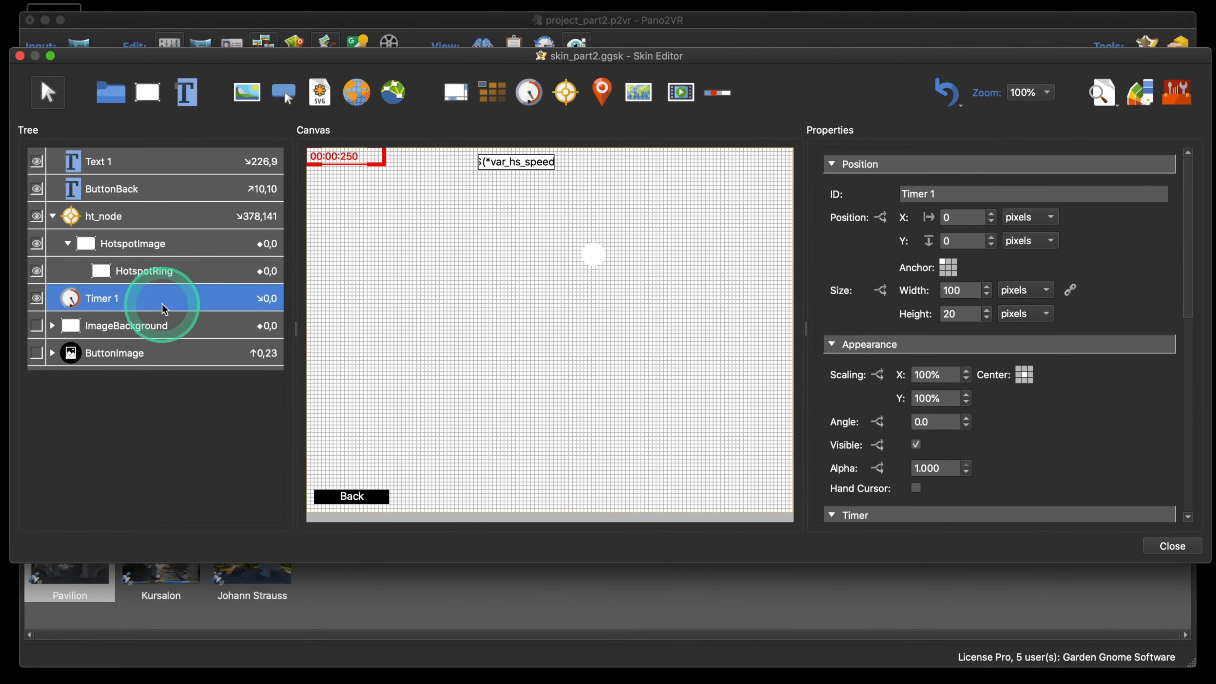
scroll(1102, 407, down, 10)
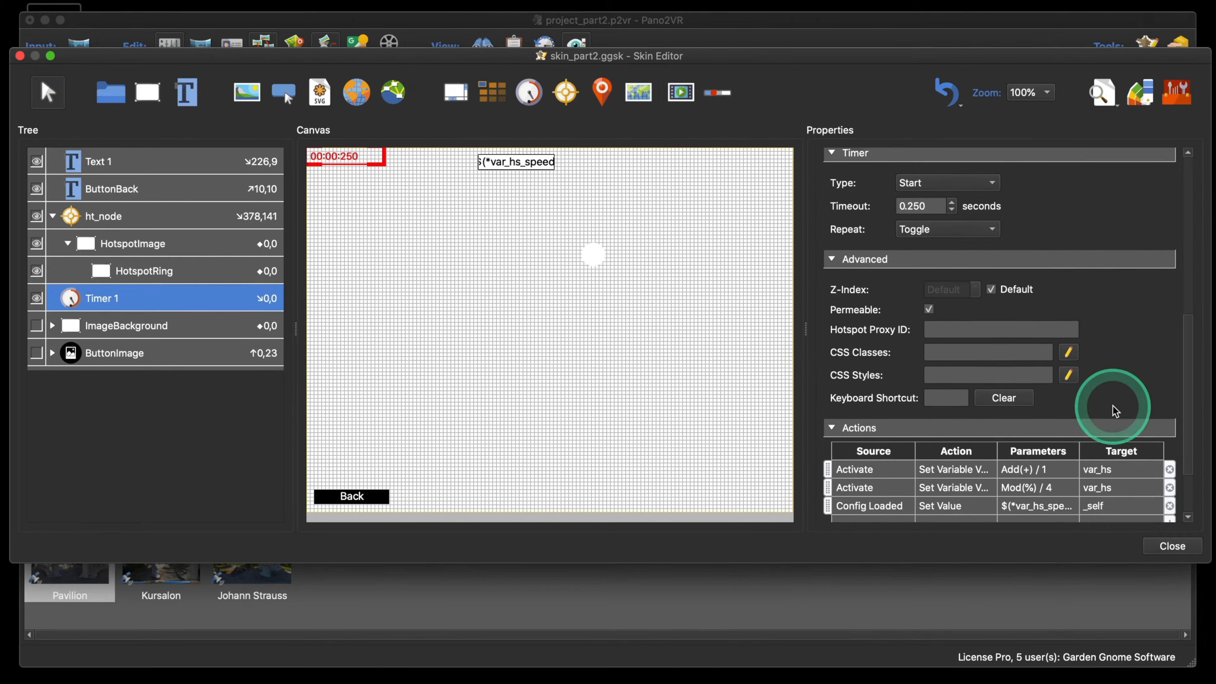
scroll(1113, 411, down, 4)
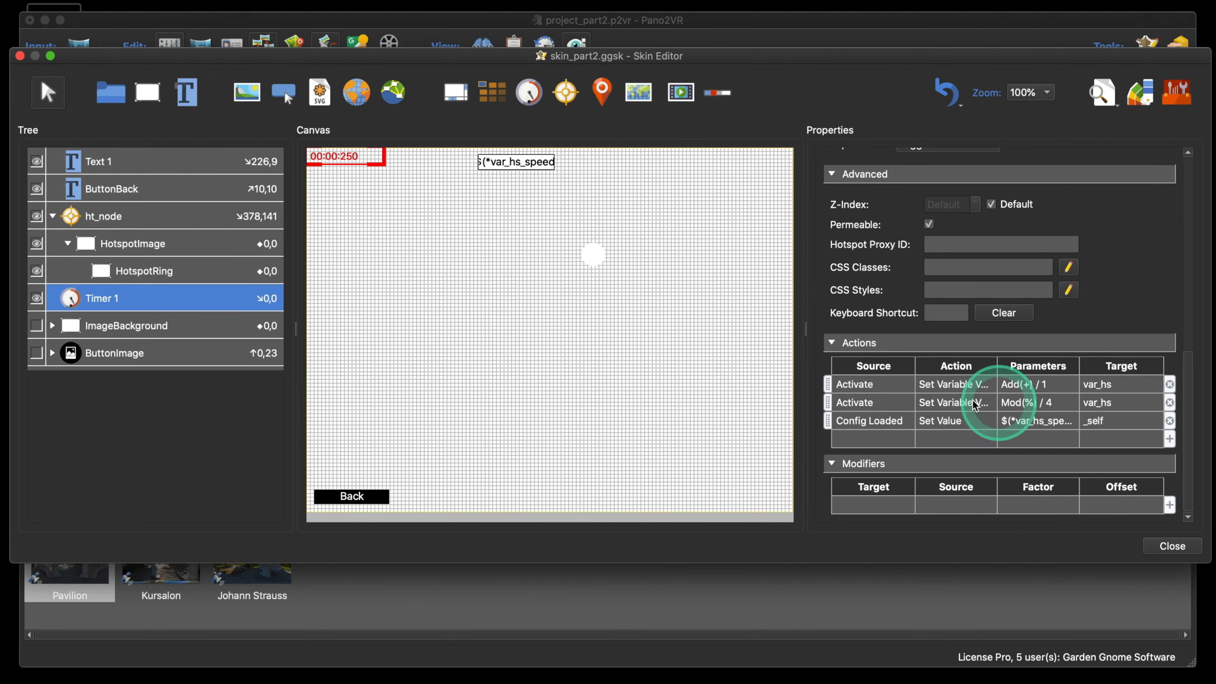
double_click(888, 405)
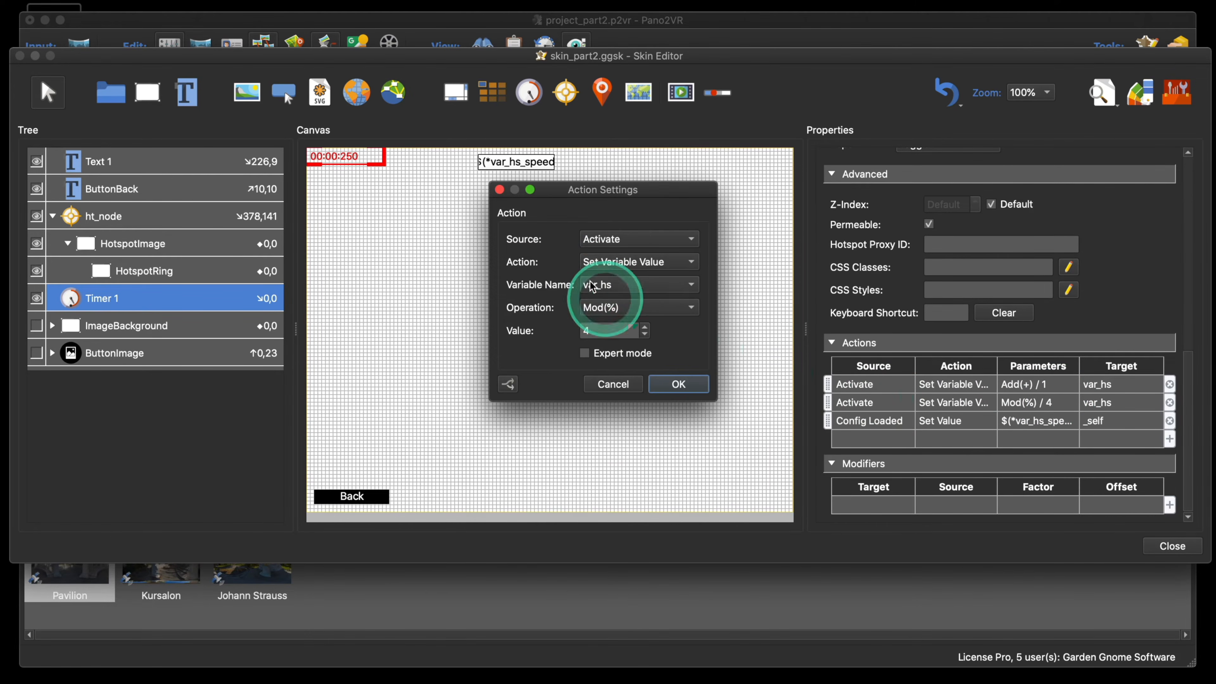
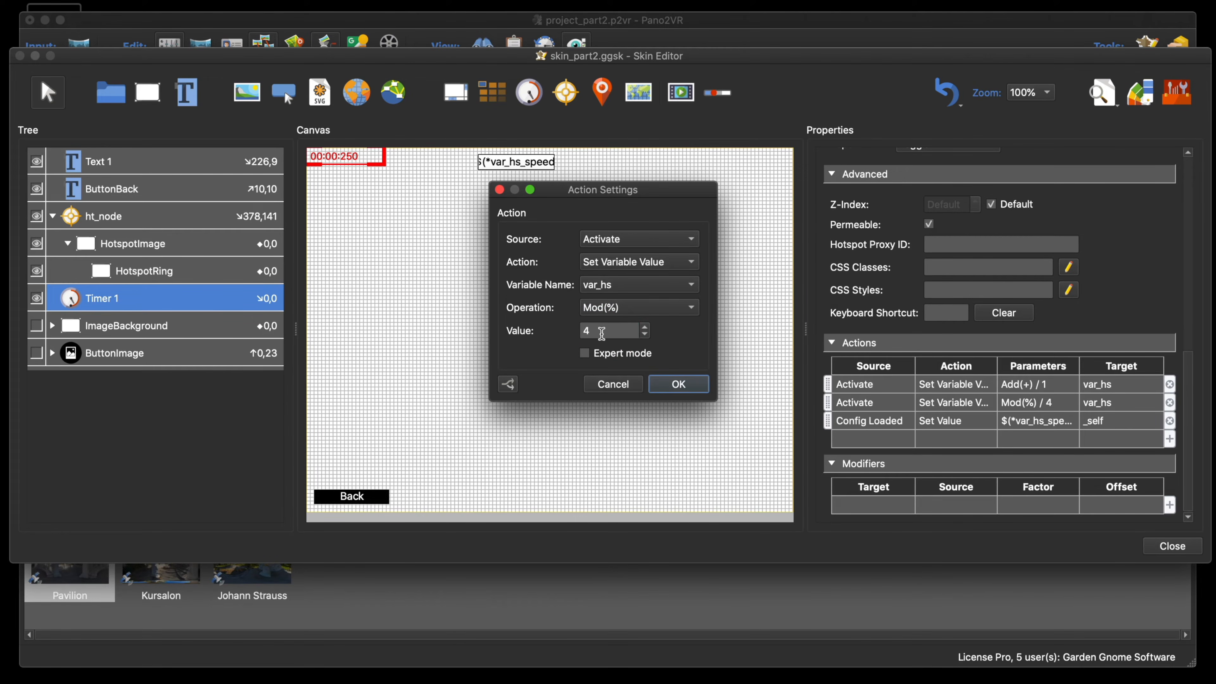
click(623, 384)
- Add a new skin variable of type Number to the canvas variables and name it var_hs_duration
click(638, 389)
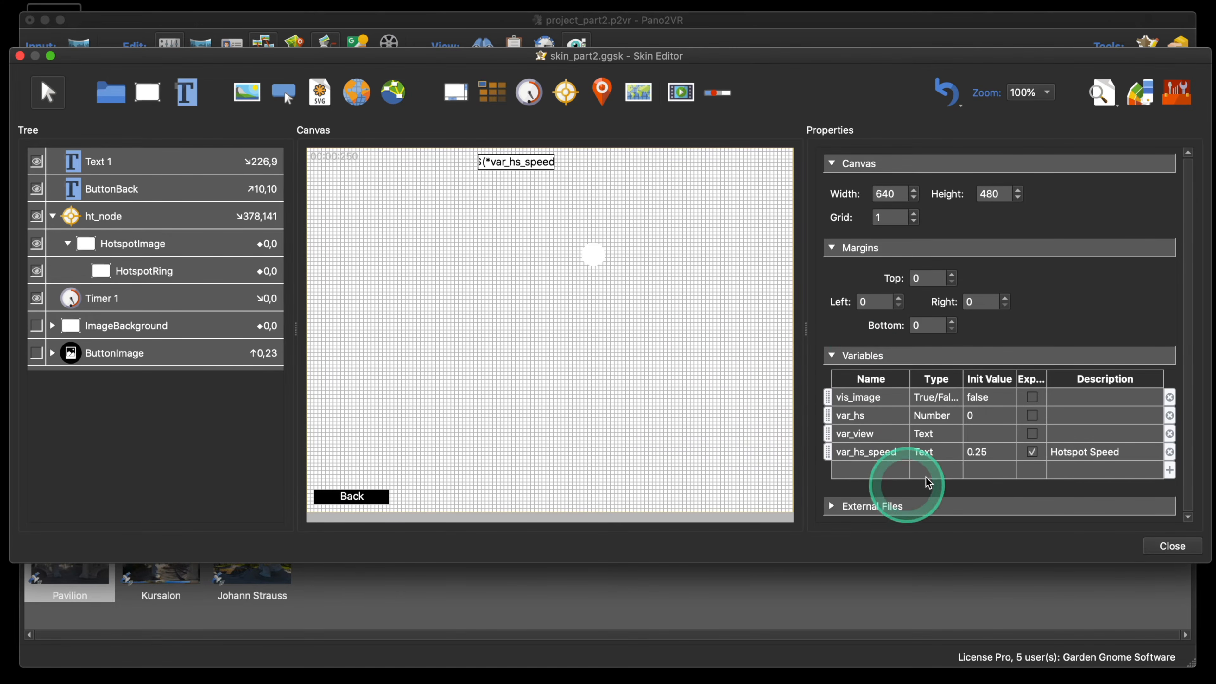
click(860, 471)
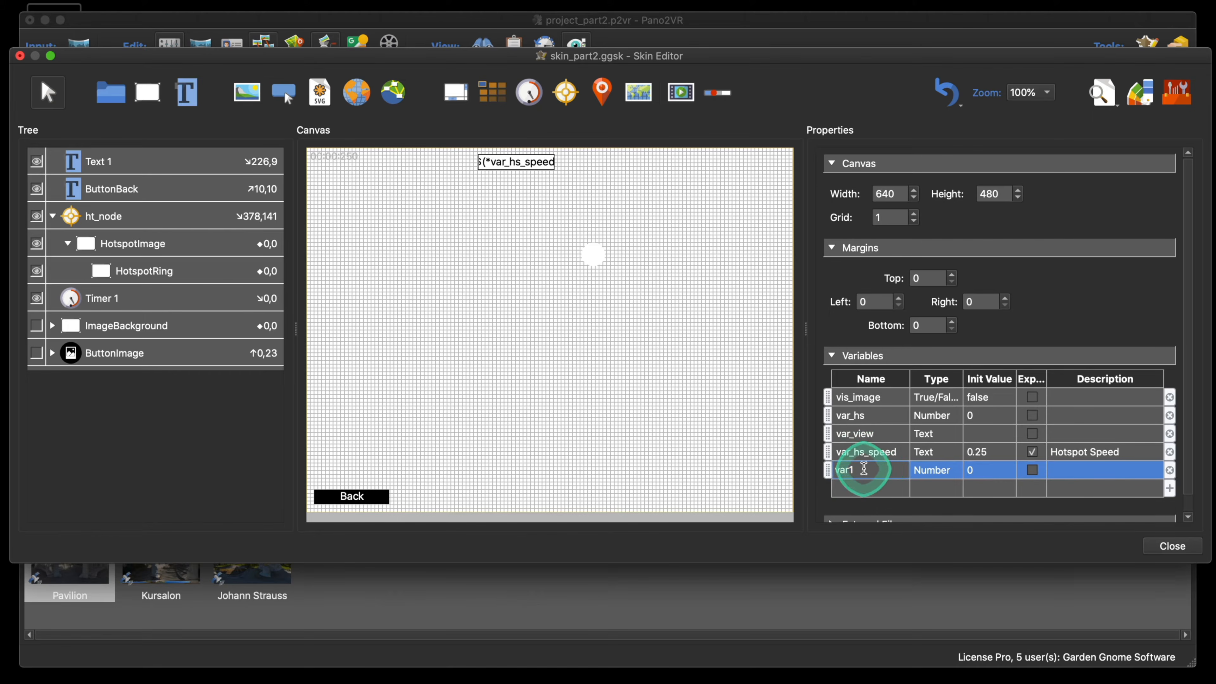
click(863, 469)
text(var)
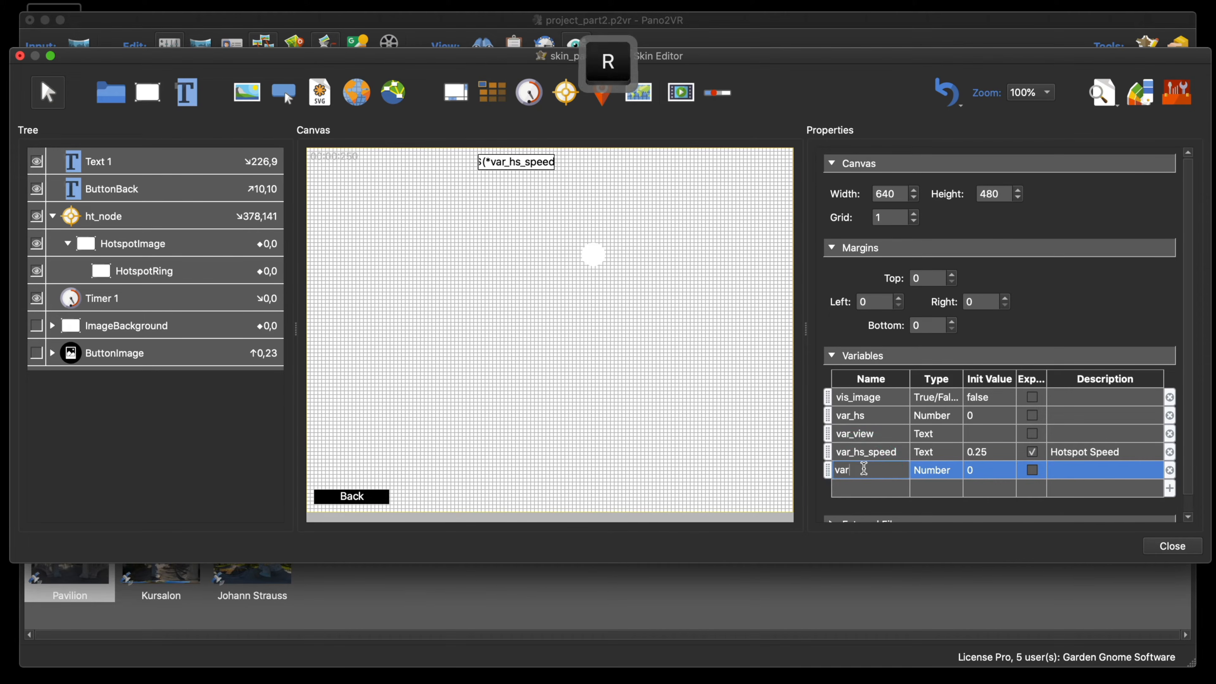
text())
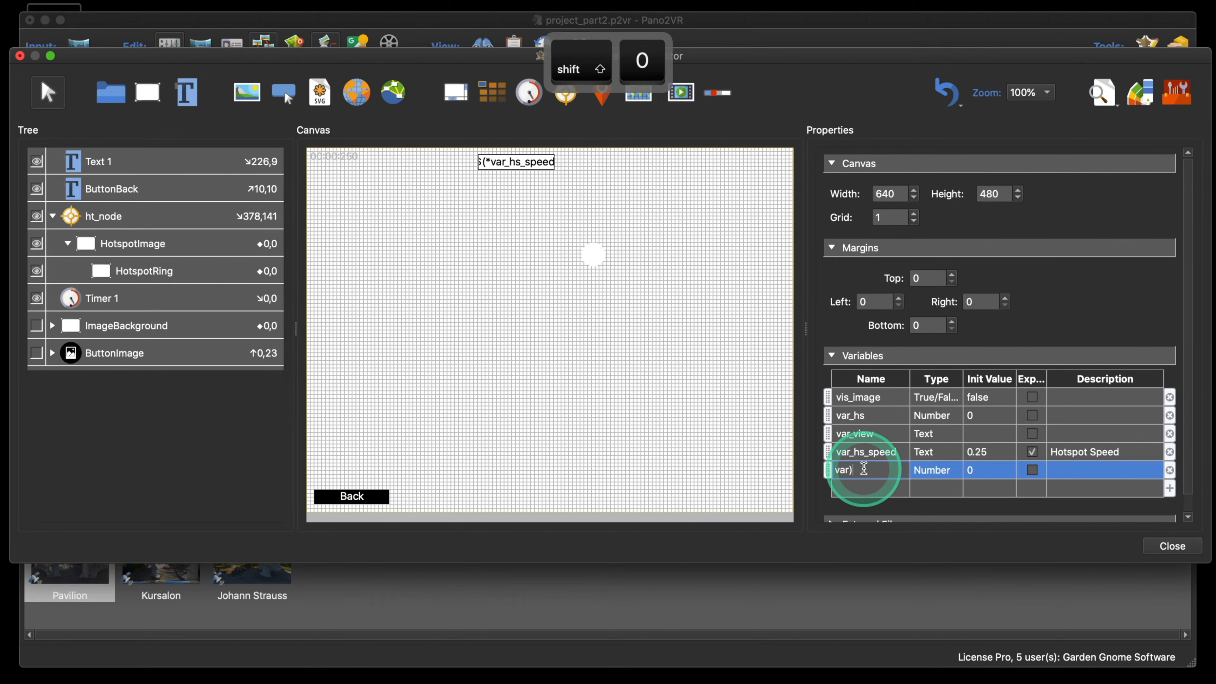
text(hs)
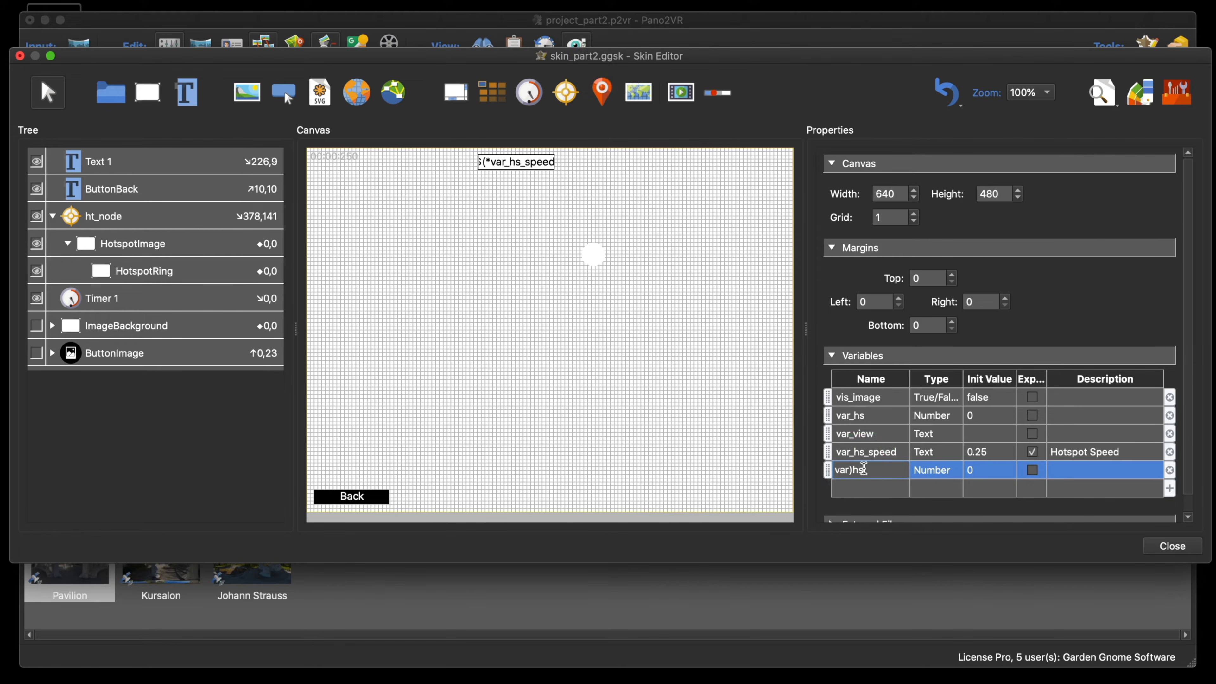
key(BackSpace)
key(BackSpace)
key(BackSpace)
click(864, 469)
text(_)
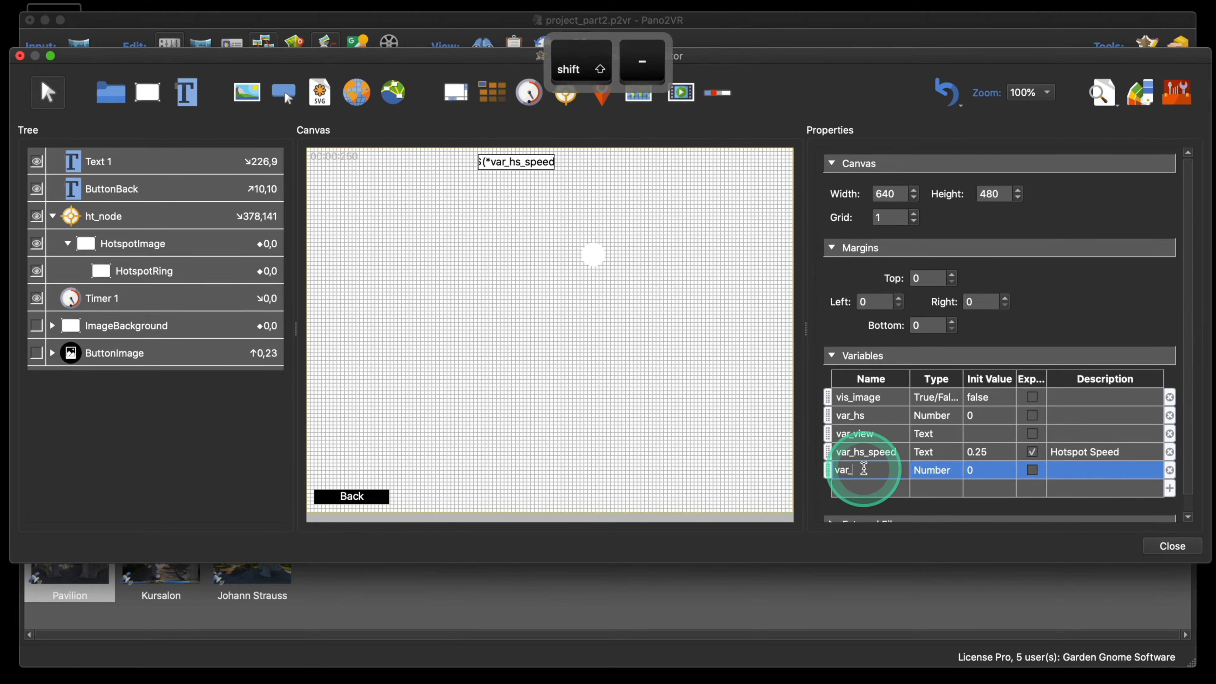
text(hs)
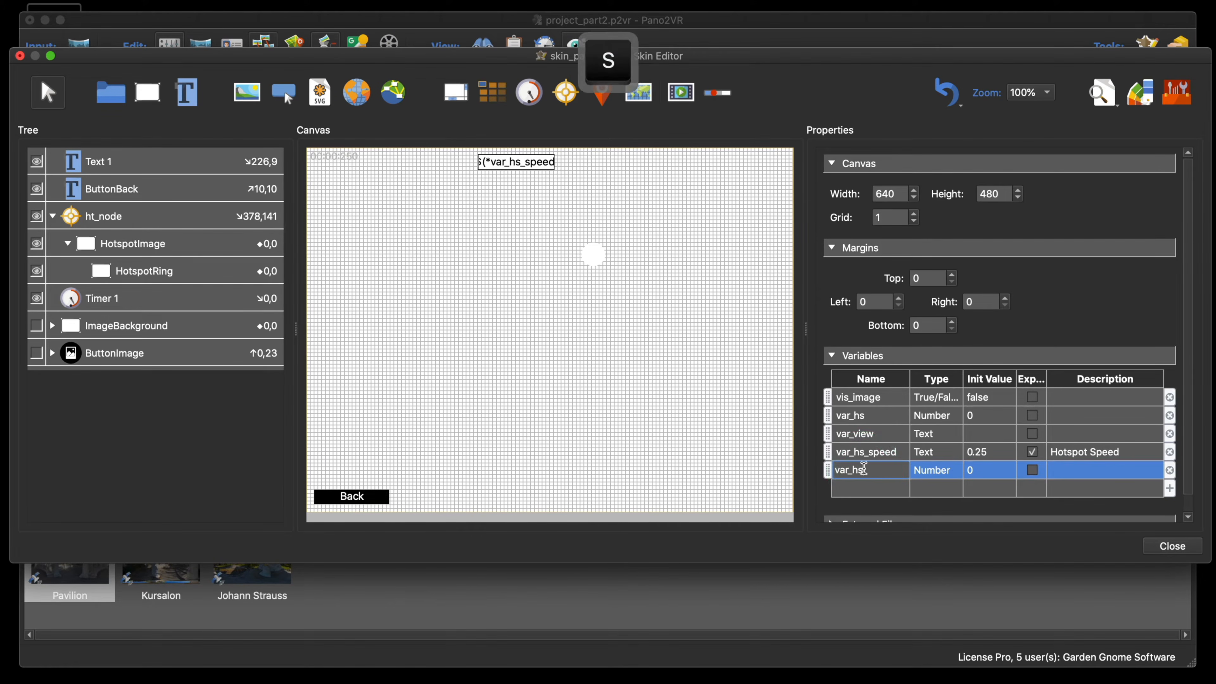
click(864, 469)
text(_)
text(d)
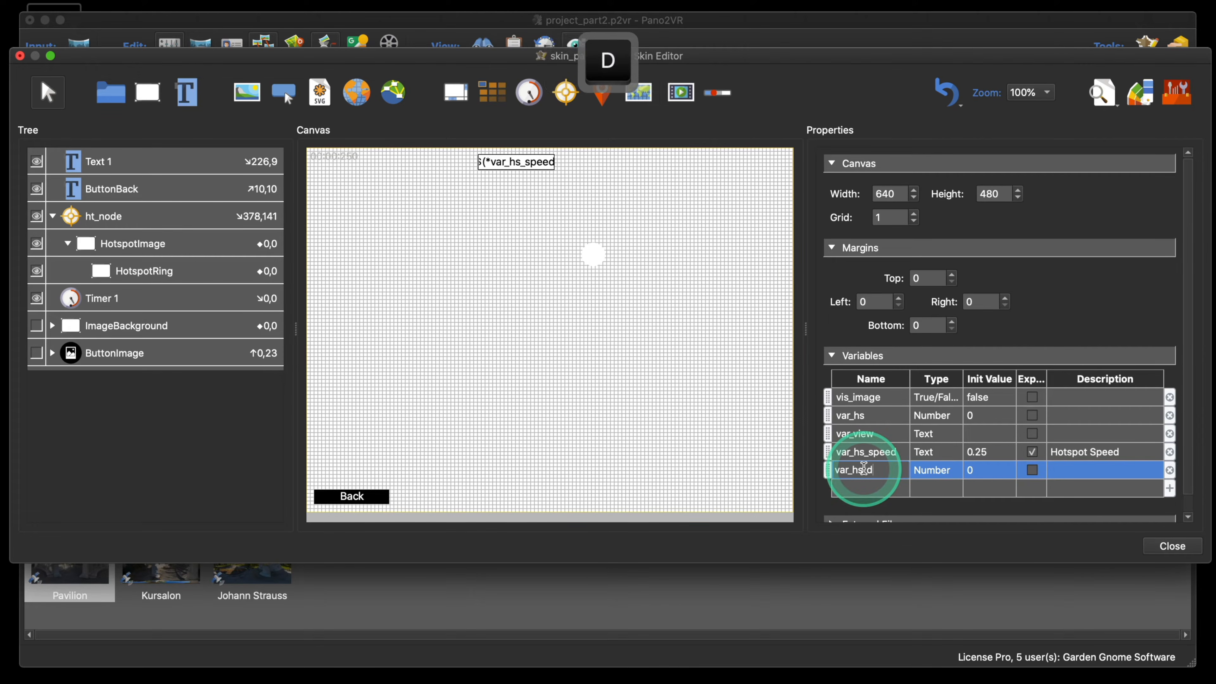
text(uration)
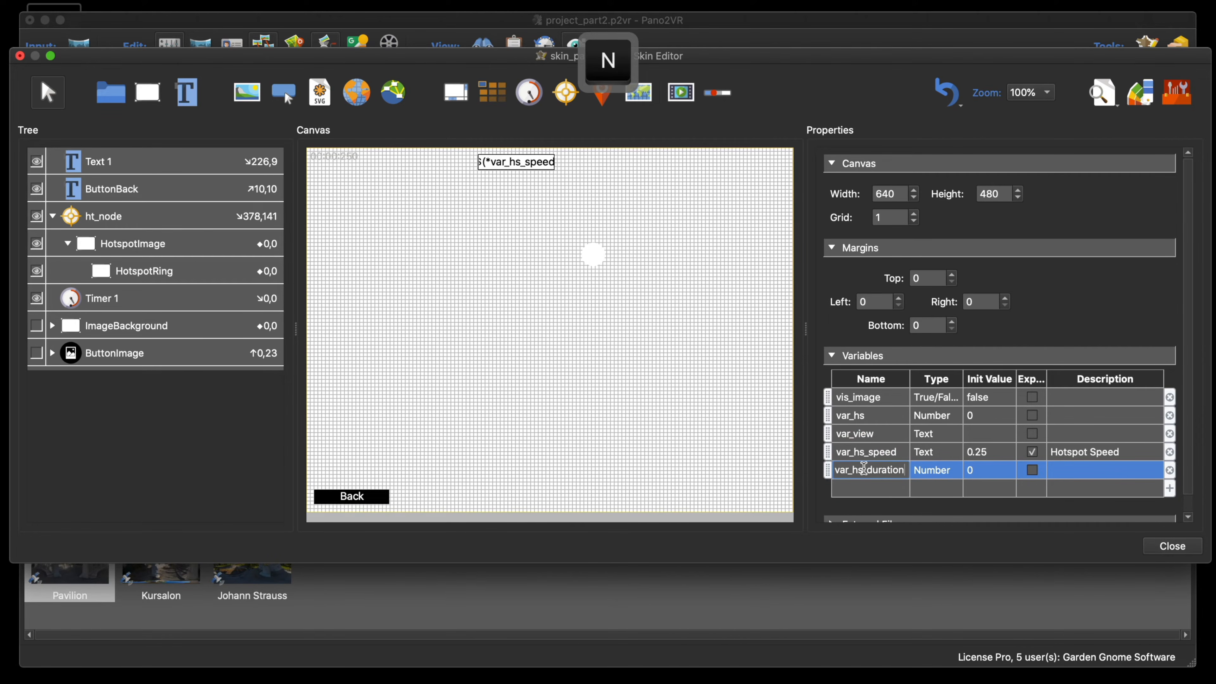
- Set the initial value of var_hs_duration to 4 and mark the variable as exposed
click(987, 471)
double_click(987, 471)
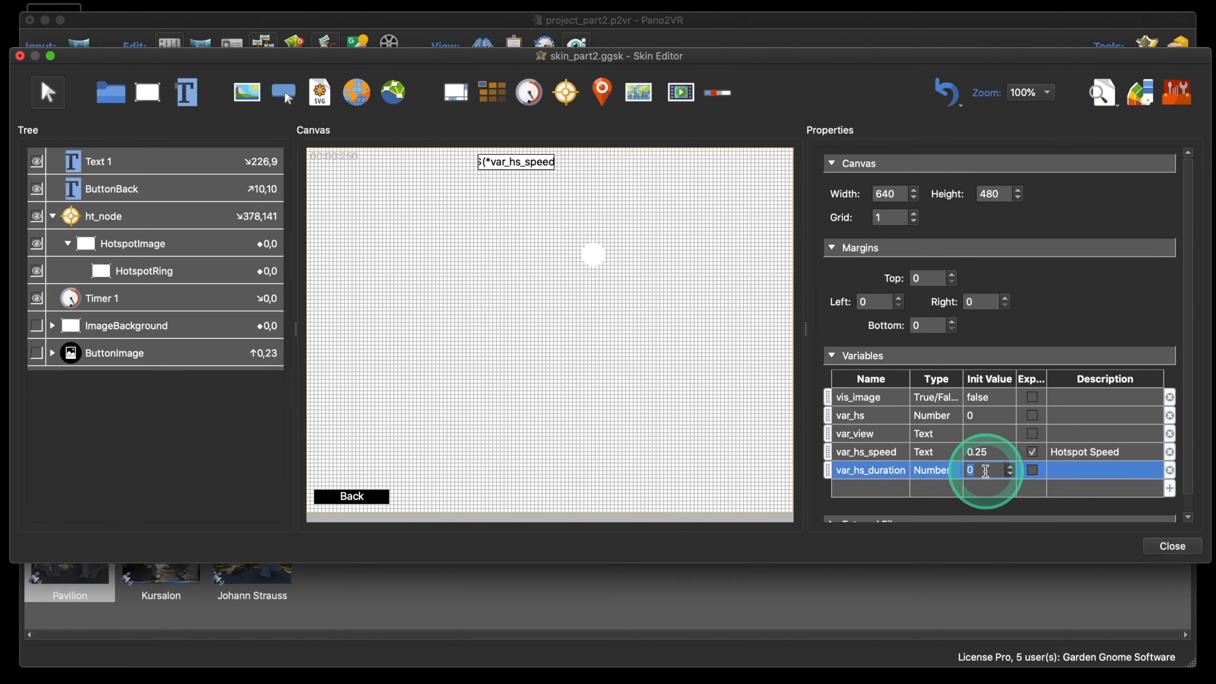
text(4)
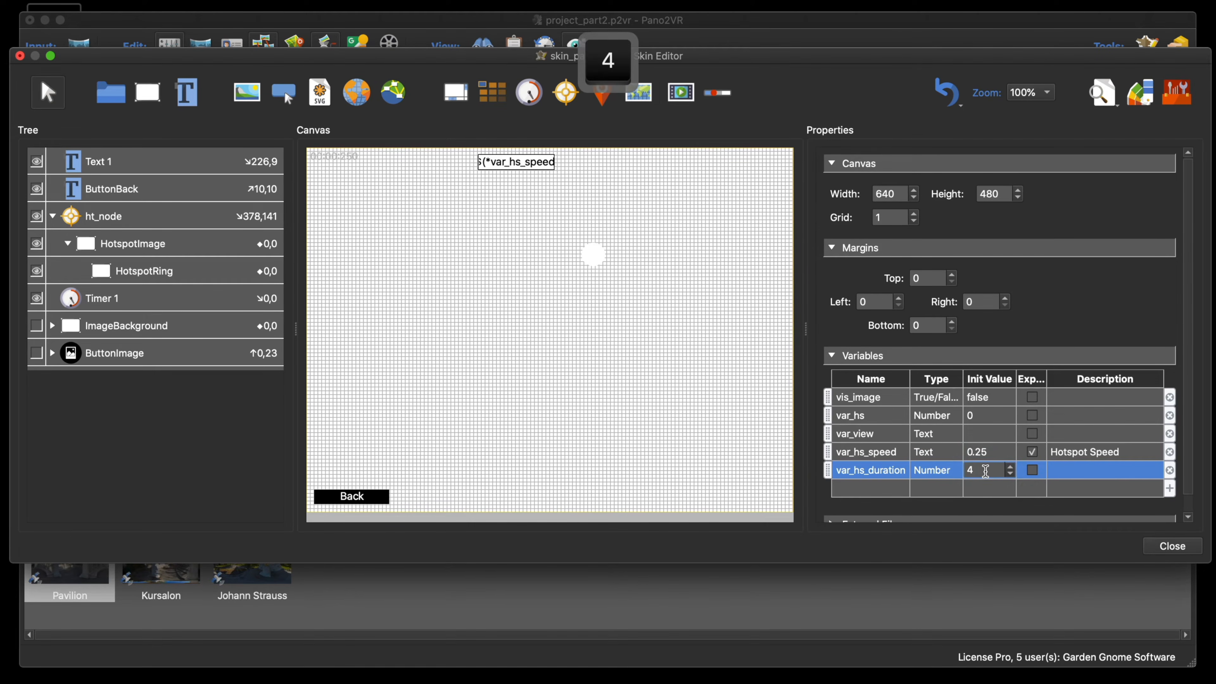
click(1032, 471)
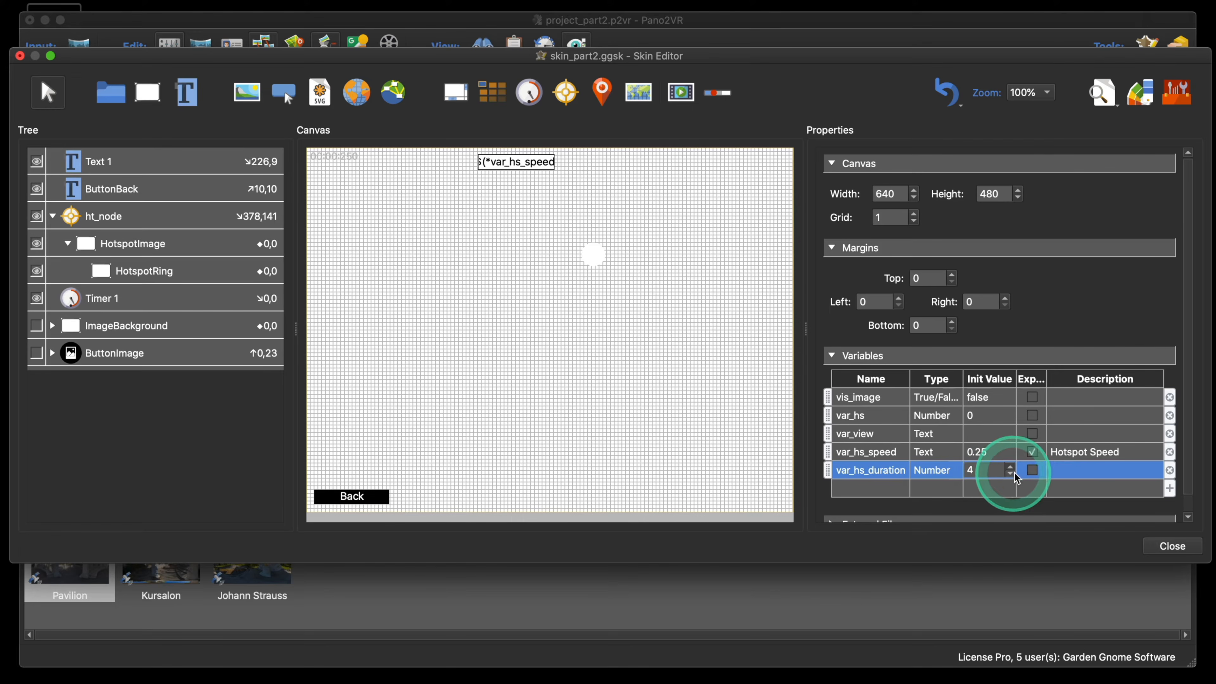
click(1032, 471)
- Enter "Hotspot Duration" as the description of the var_hs_duration variable
double_click(1062, 473)
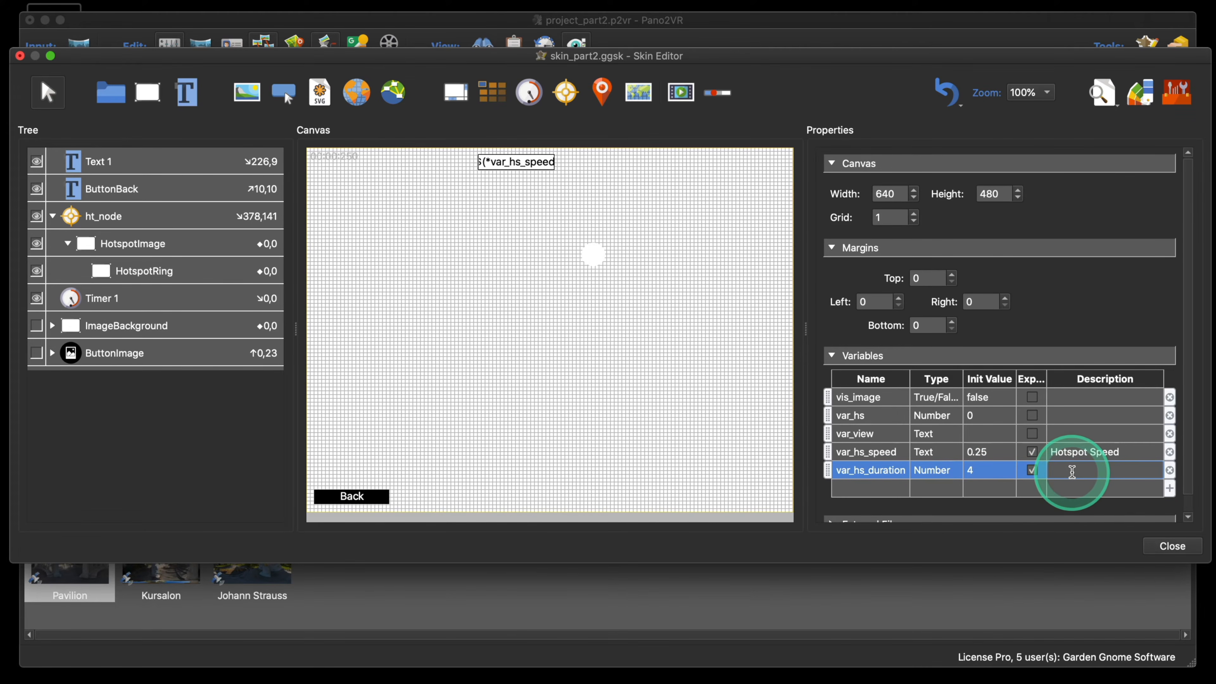
text(Ho)
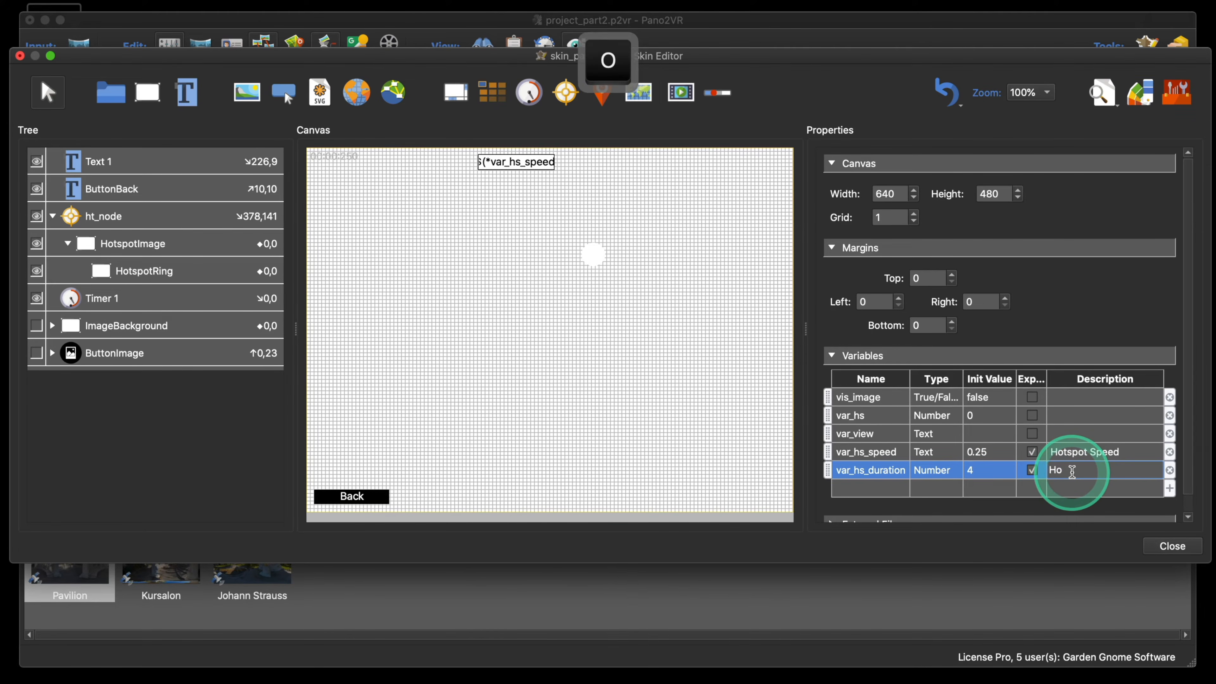
text(tspo)
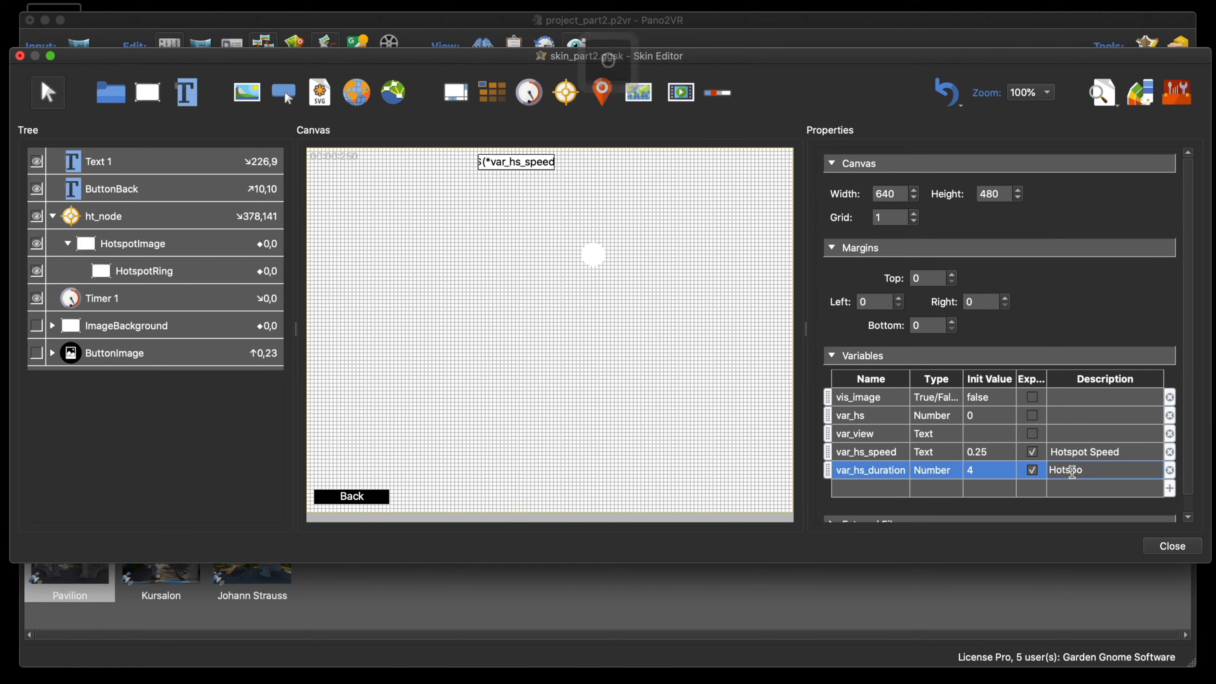
click(1069, 448)
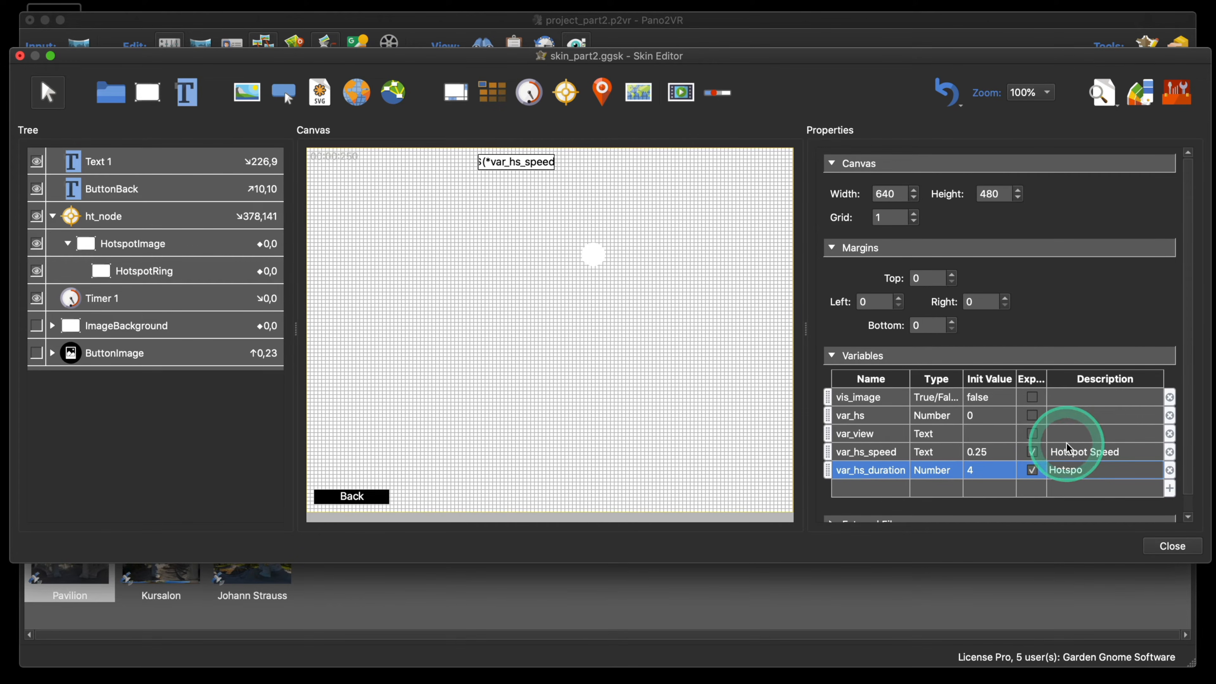
click(1087, 467)
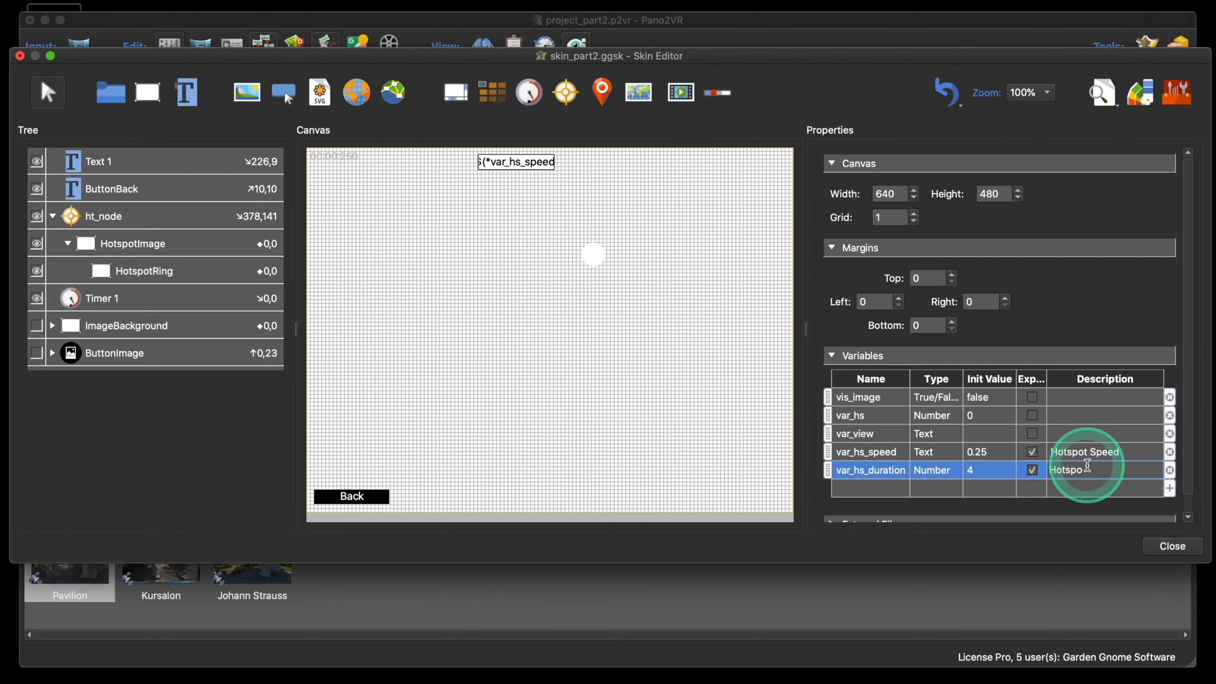
click(1087, 468)
key(BackSpace)
key(BackSpace)
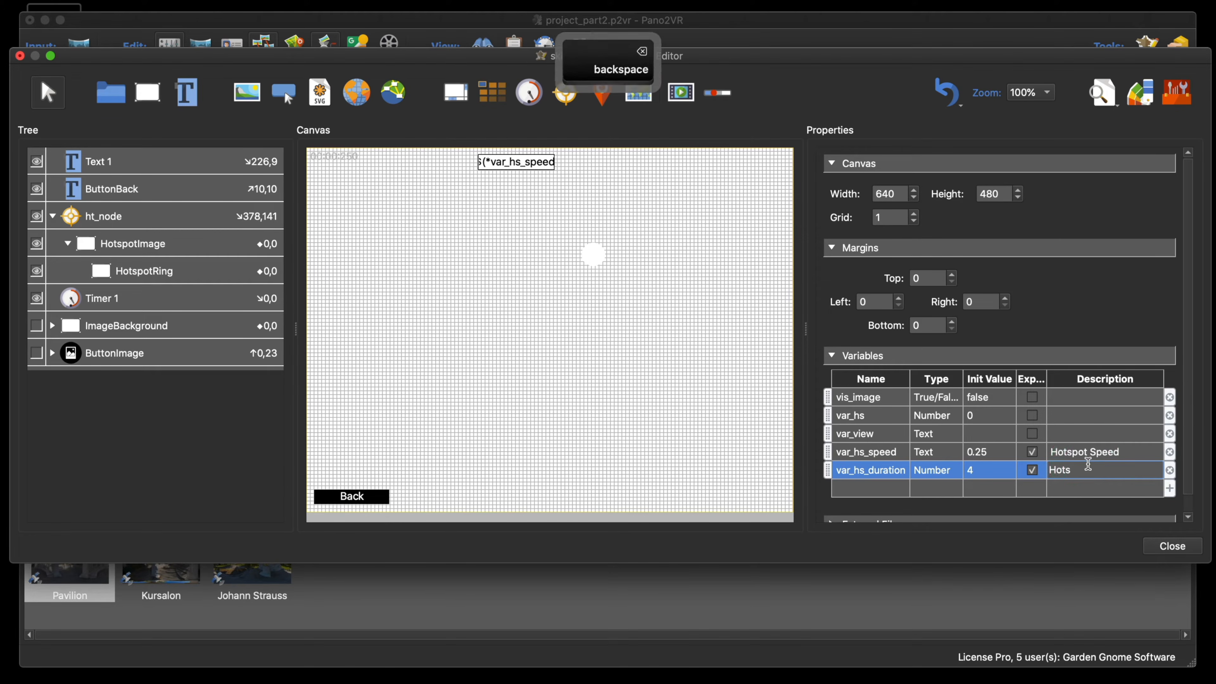
text(p)
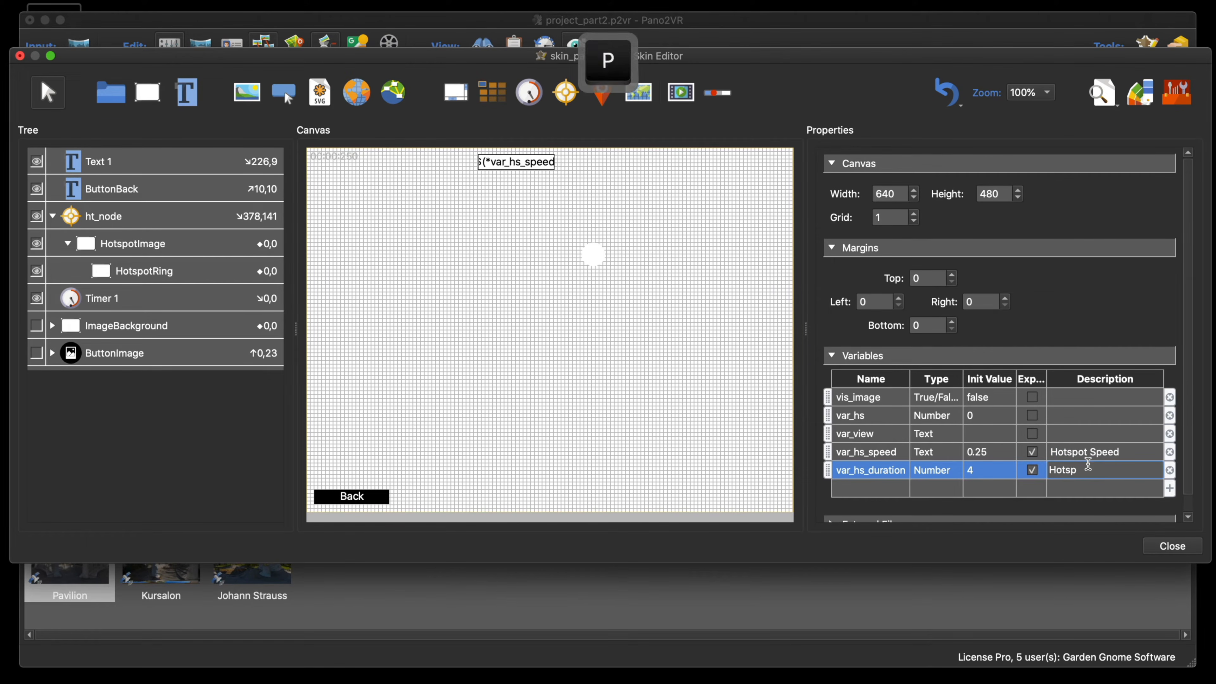
text(ot Du)
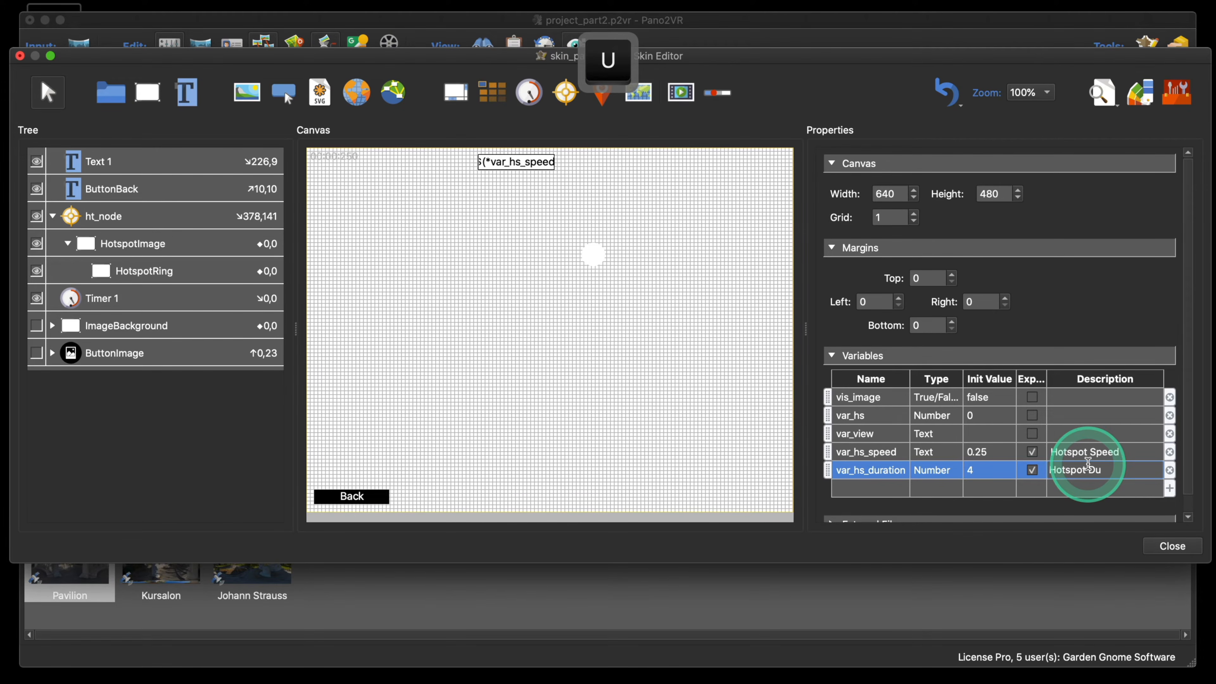
text(rat)
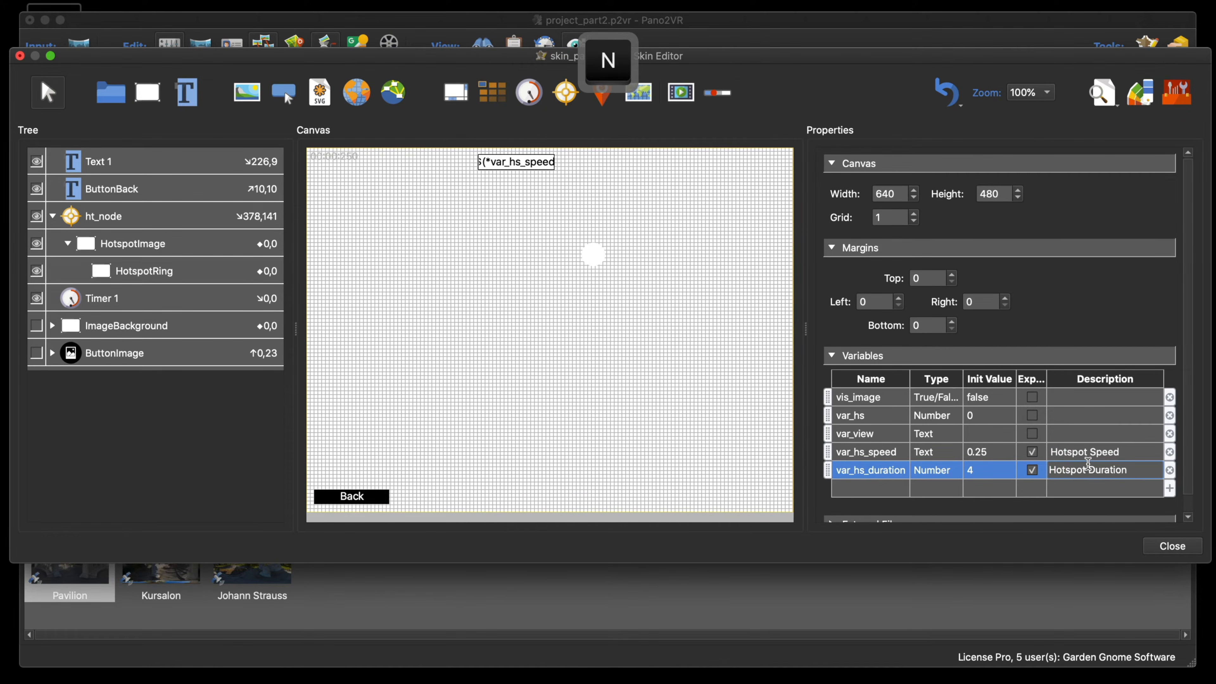
text(ion)
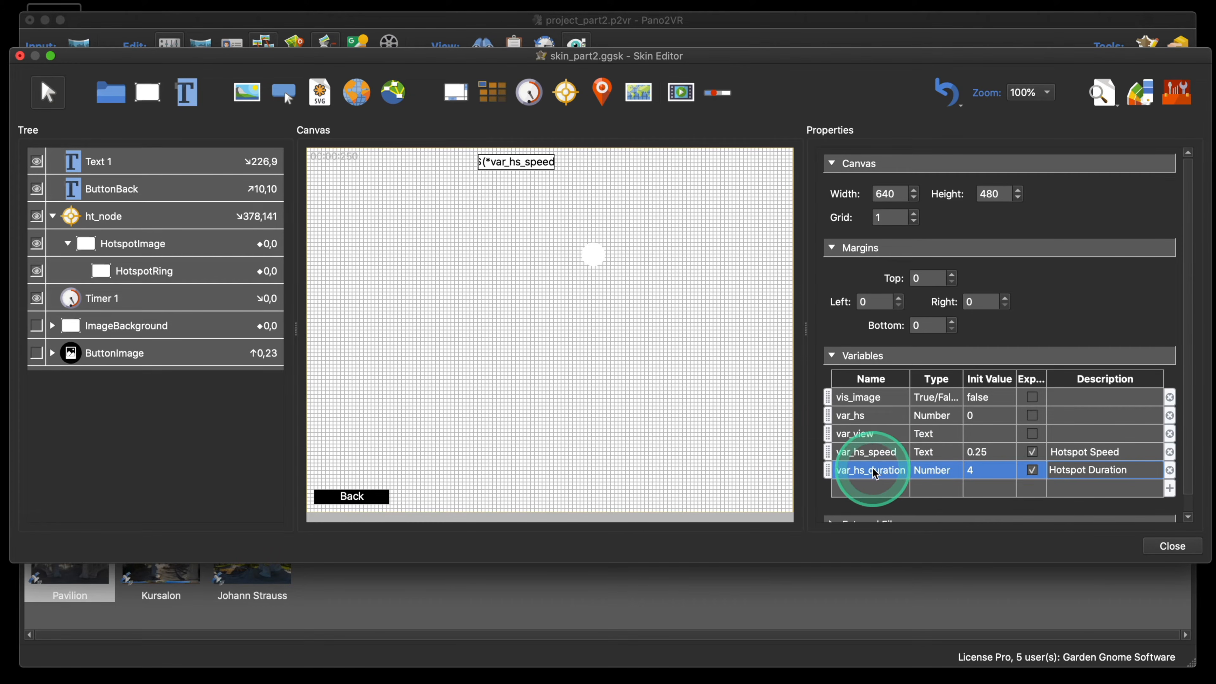
- Copy the variable name var_hs_duration from the skin's variables table
click(855, 472)
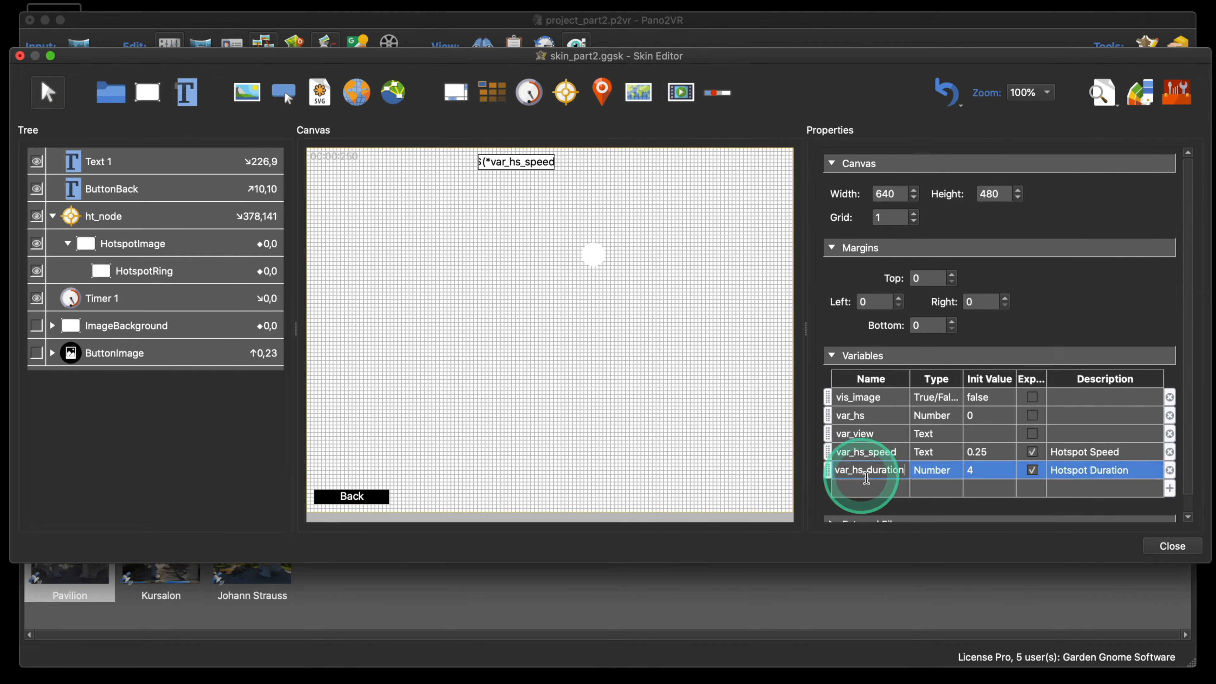
double_click(843, 470)
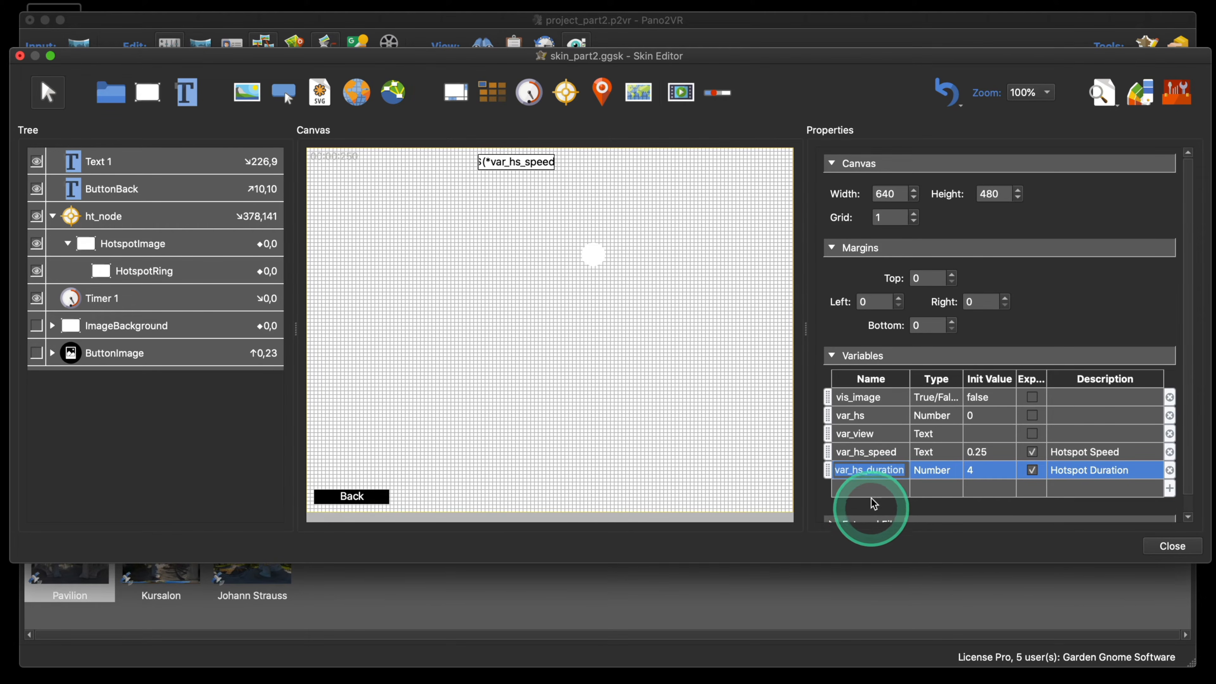
right_click(872, 470)
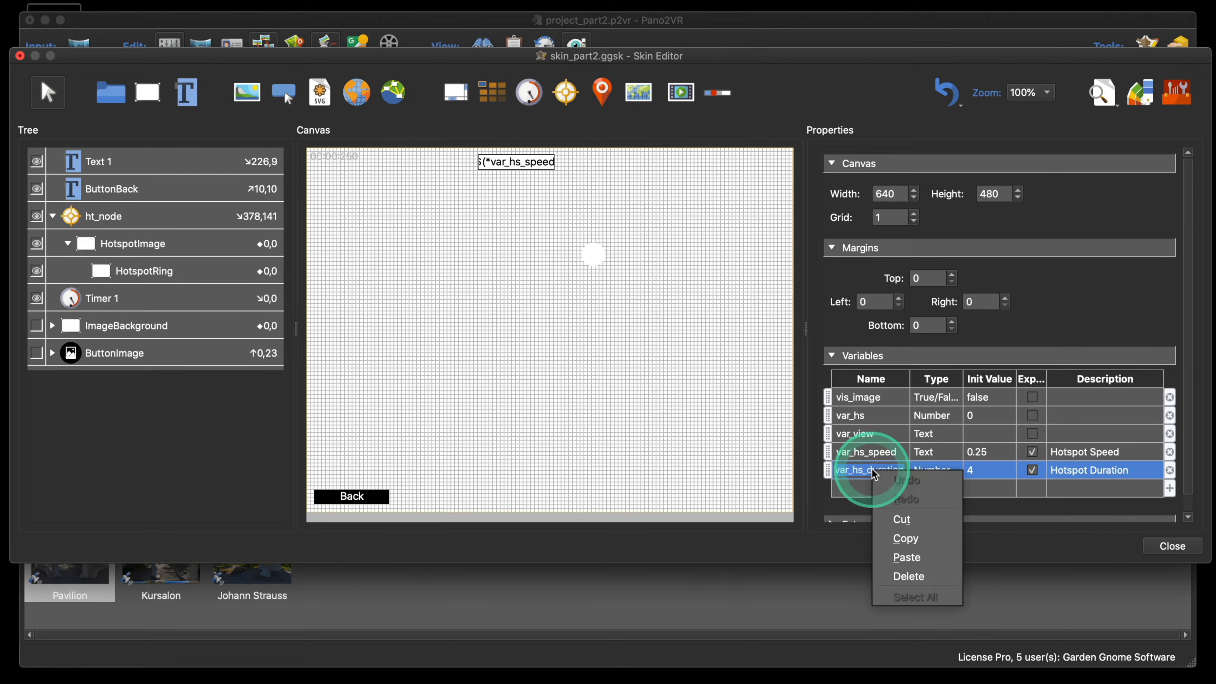
click(909, 539)
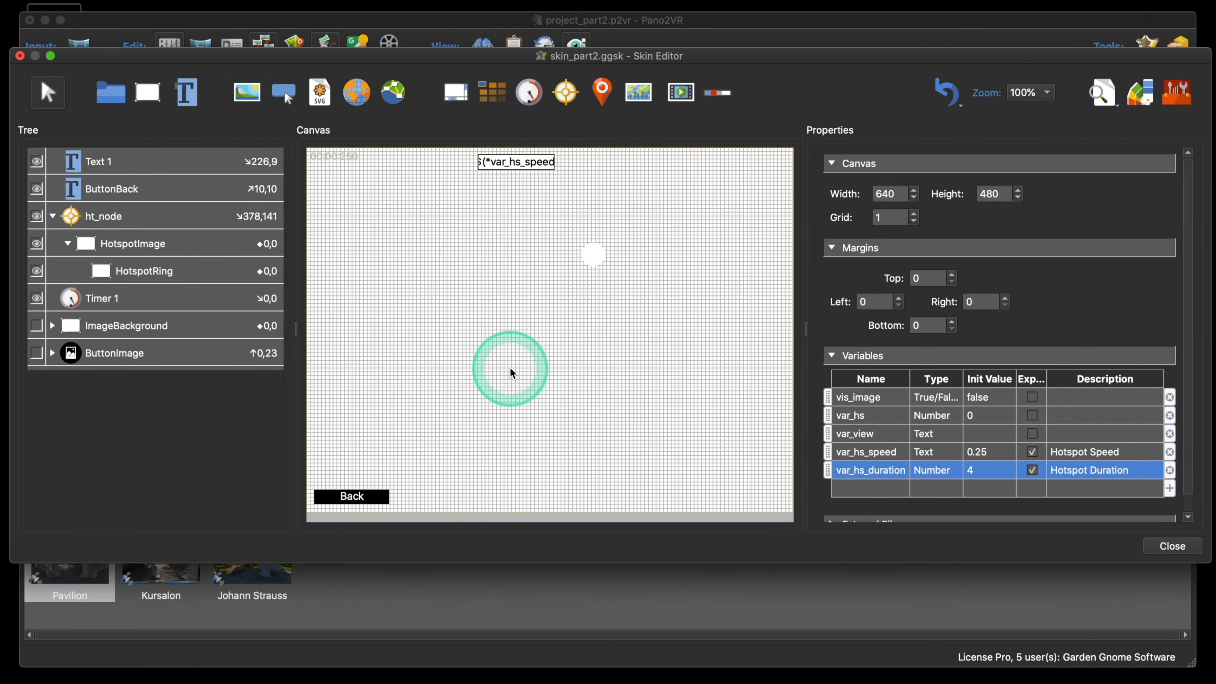
- Open Timer 1's Mod(%) action on var_hs for editing and enable expert mode
click(136, 302)
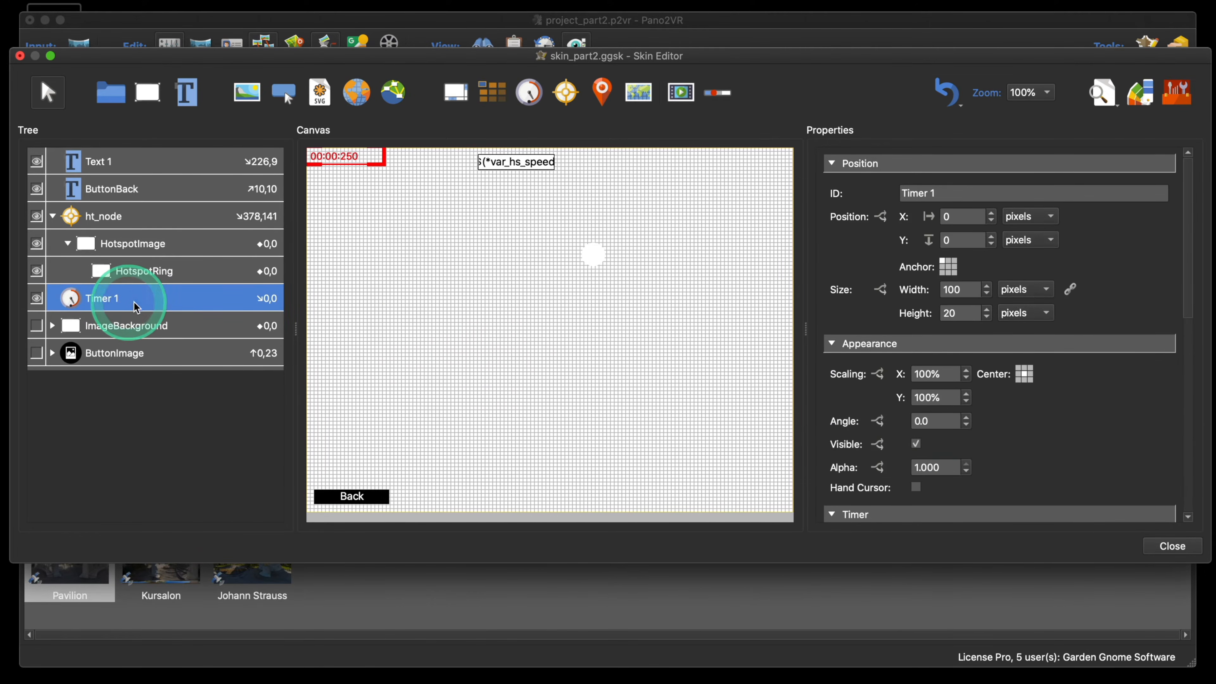
scroll(1069, 440, down, 10)
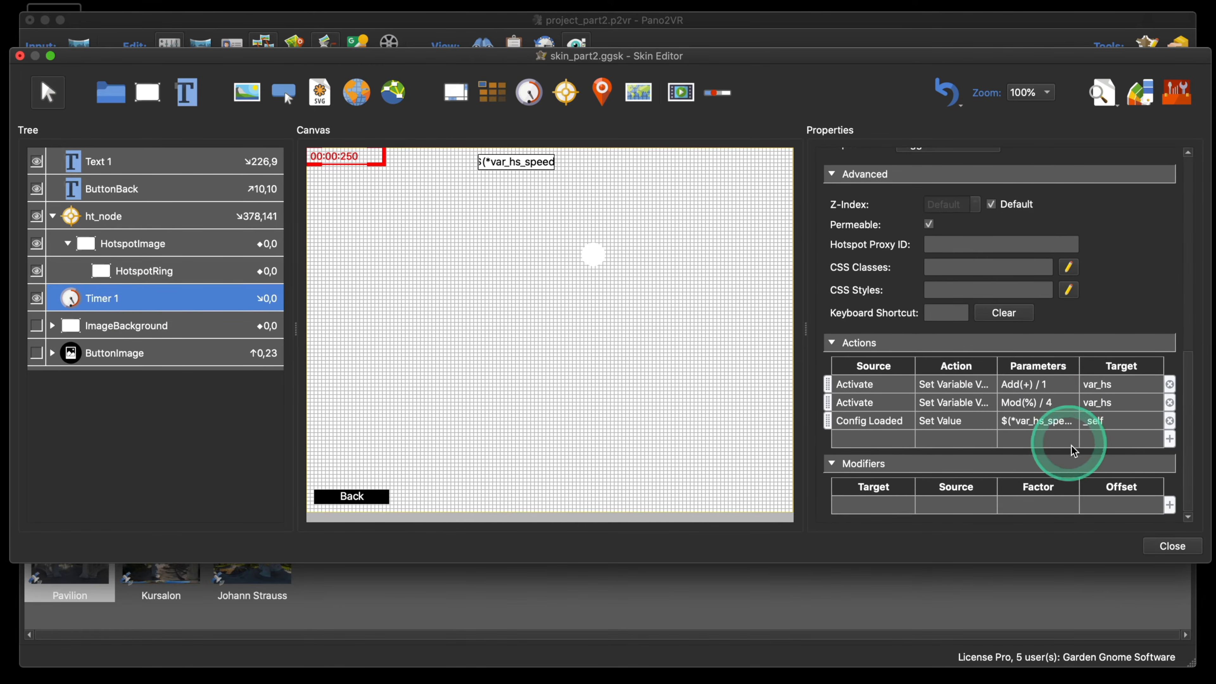
double_click(881, 407)
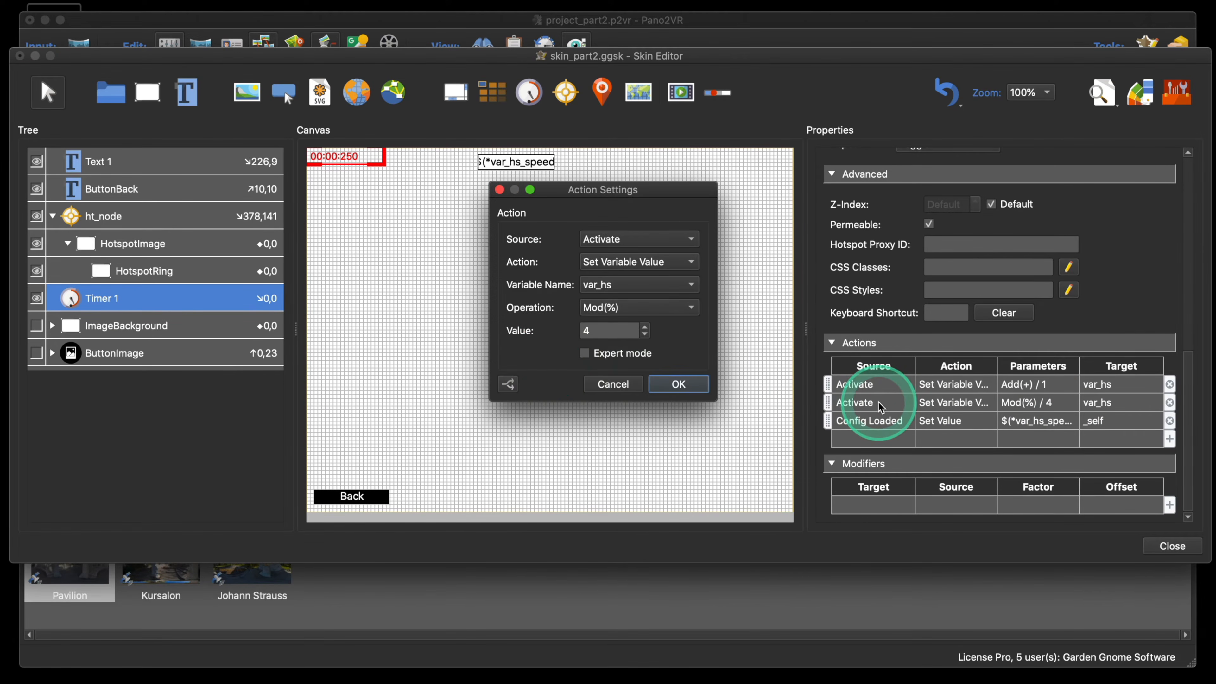
click(584, 353)
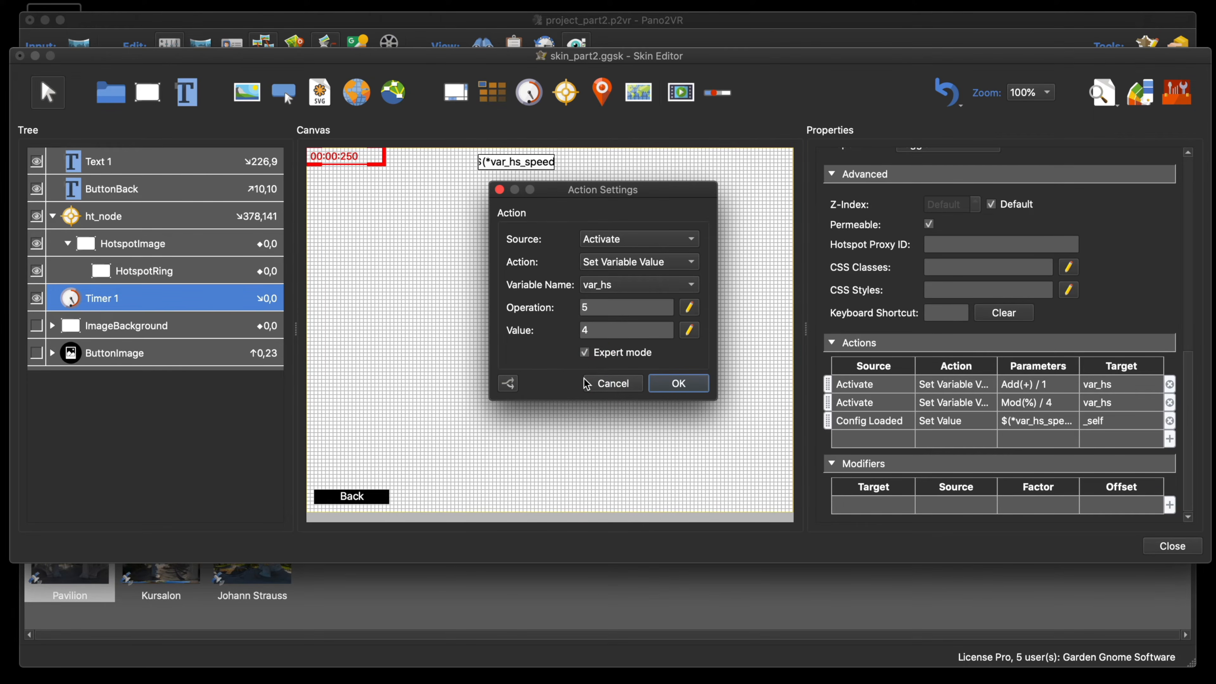
- Set the value of the Mod(%) action to $(*var_hs_duration) and confirm the action settings
double_click(584, 331)
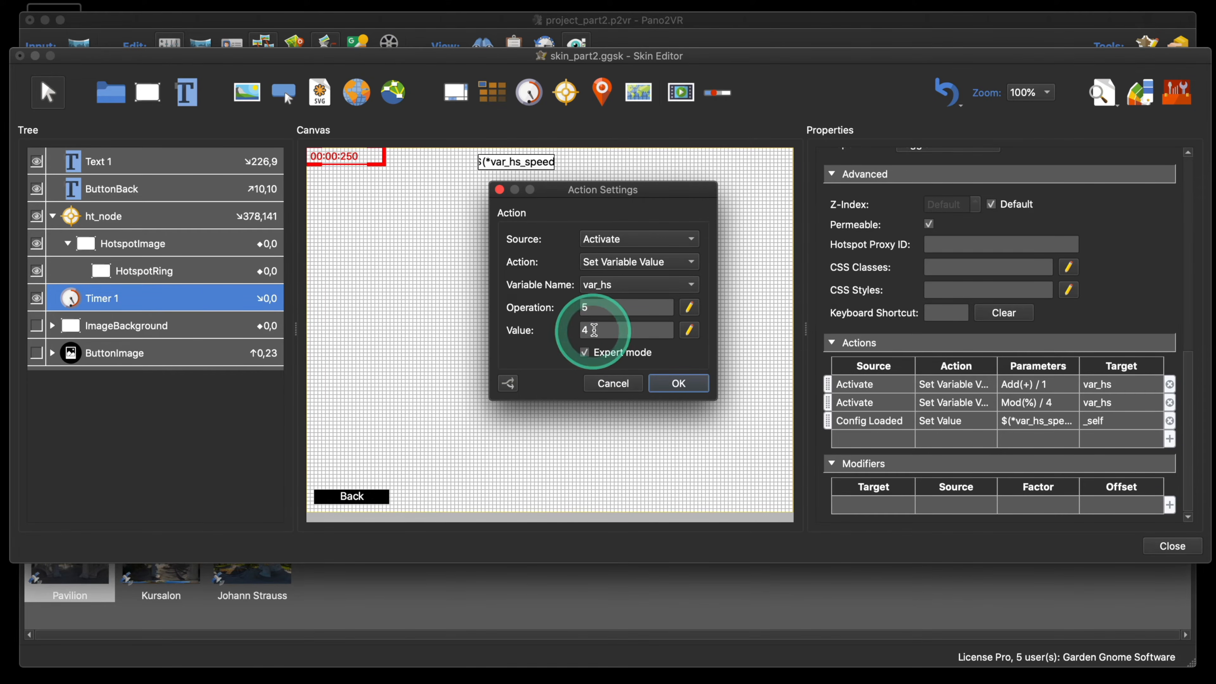
shift+click(572, 373)
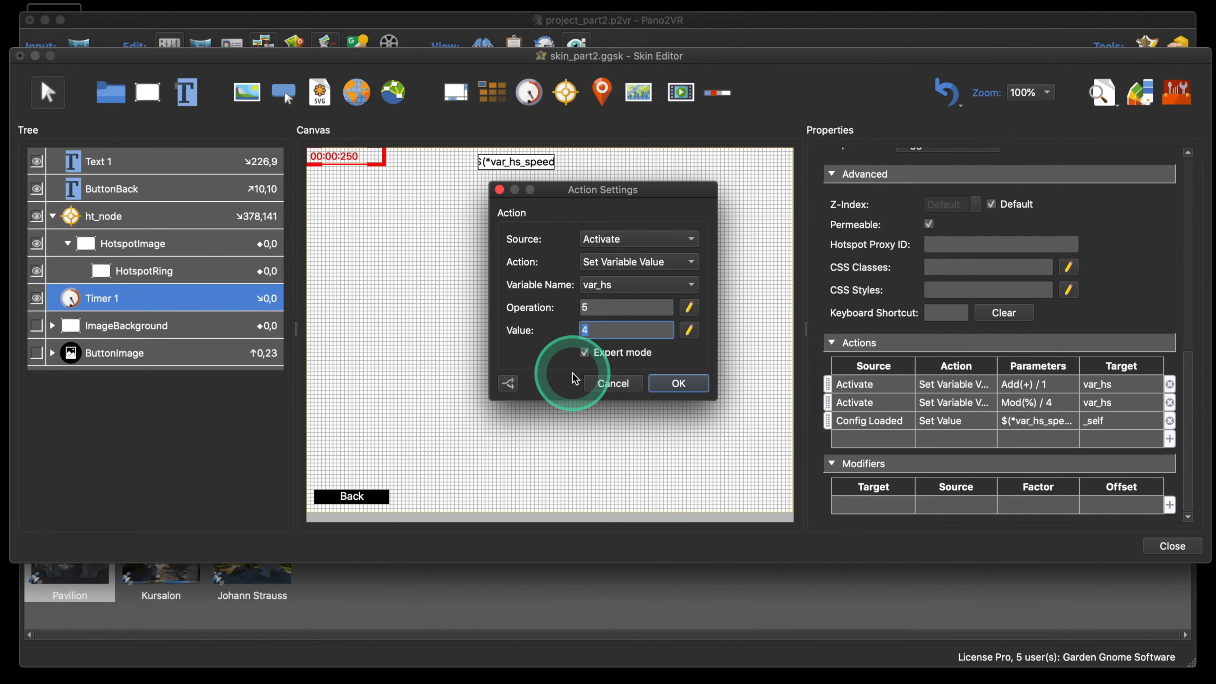
text($9*)
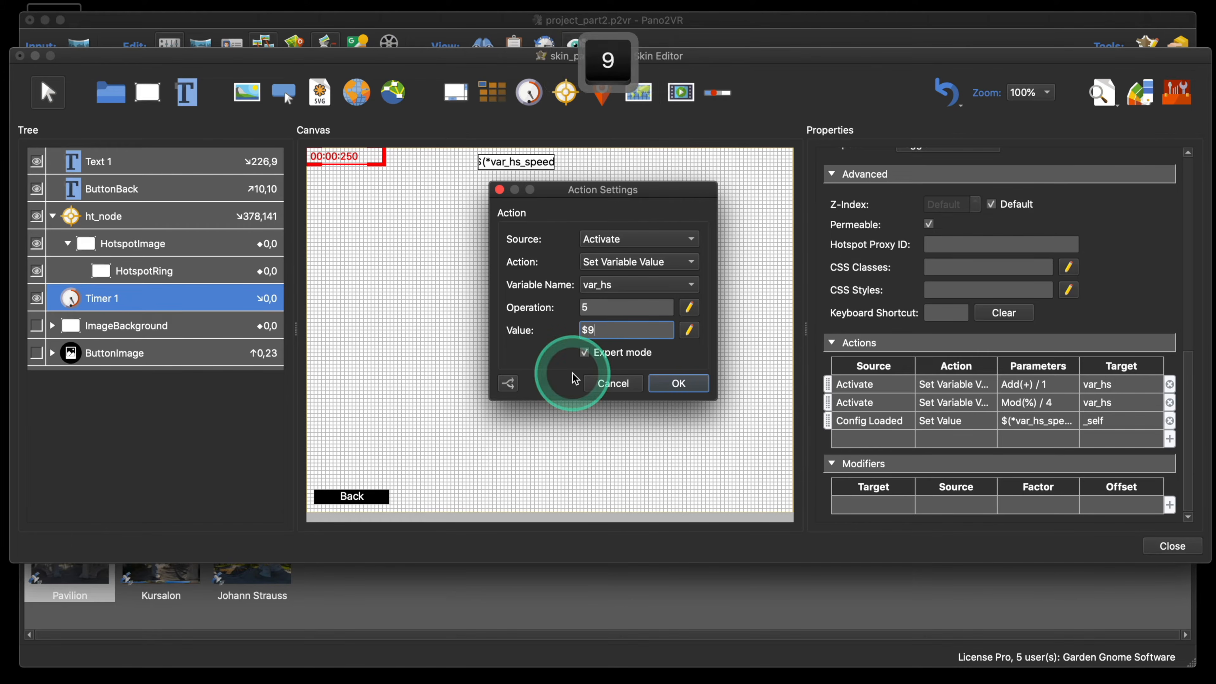
key(BackSpace)
key(BackSpace)
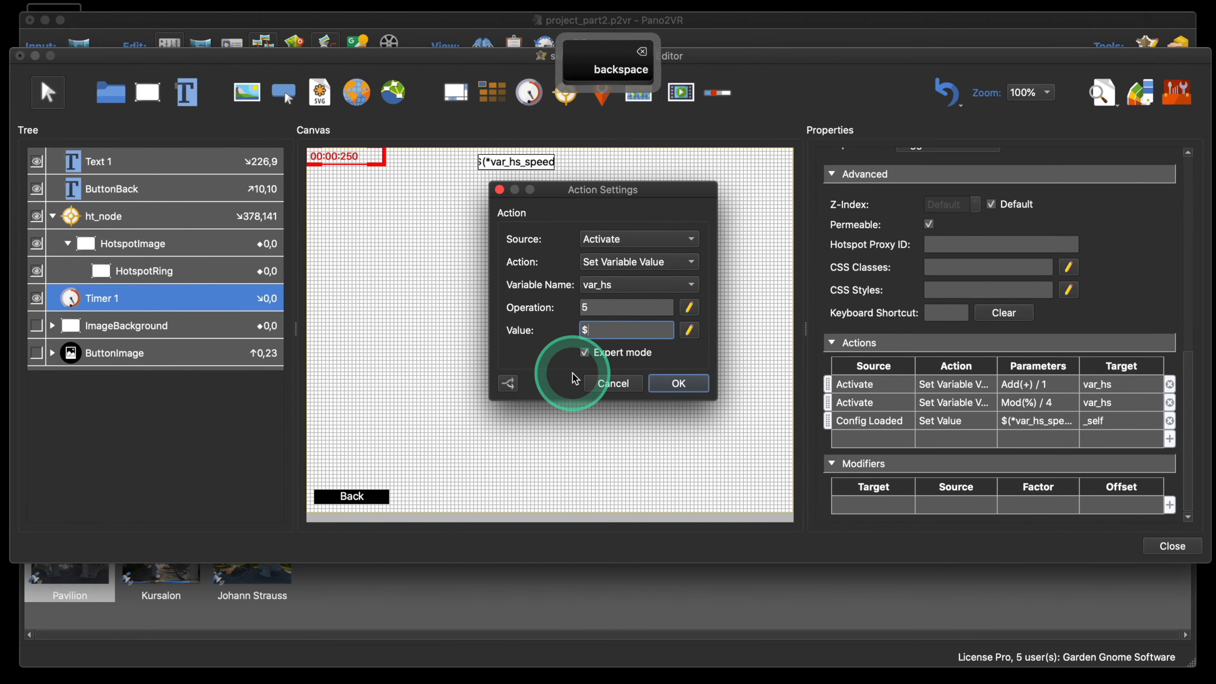
text(()
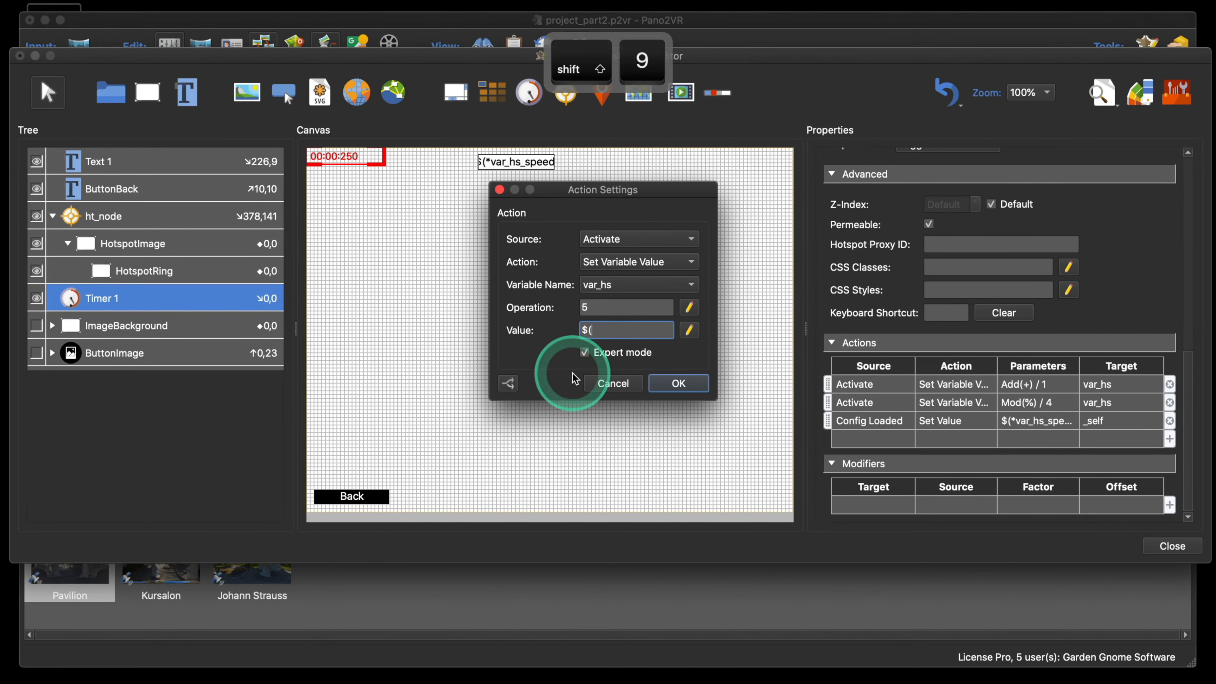
text(*)
key(super+v)
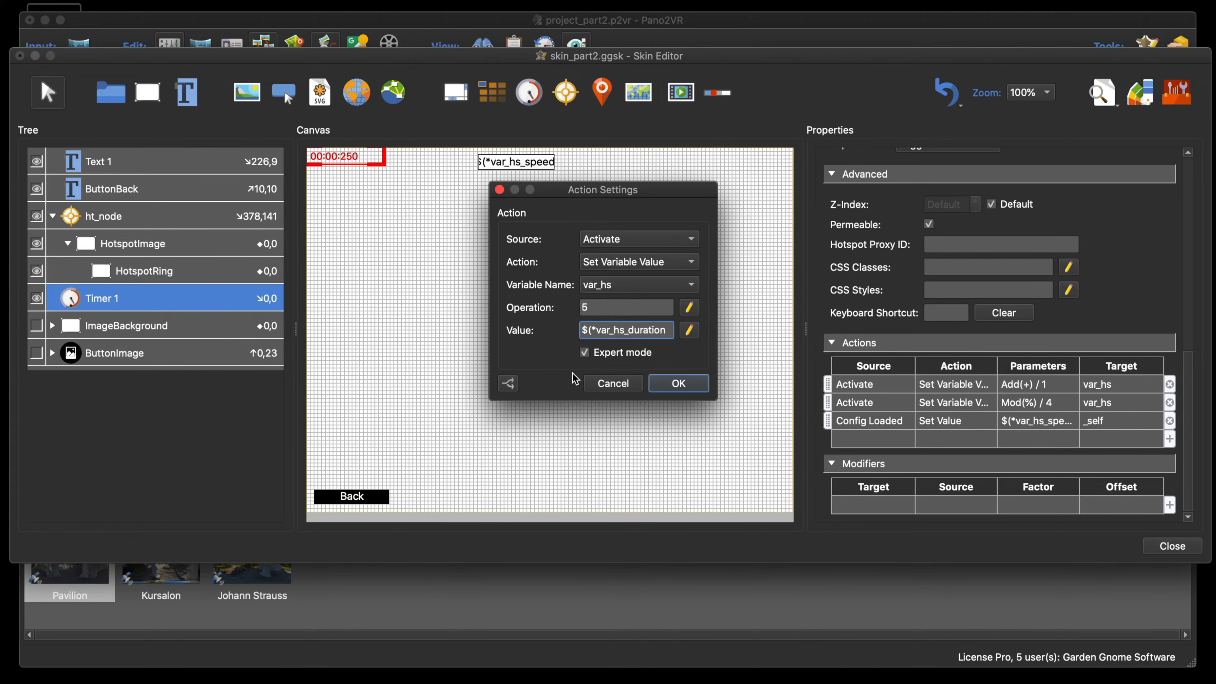
text())
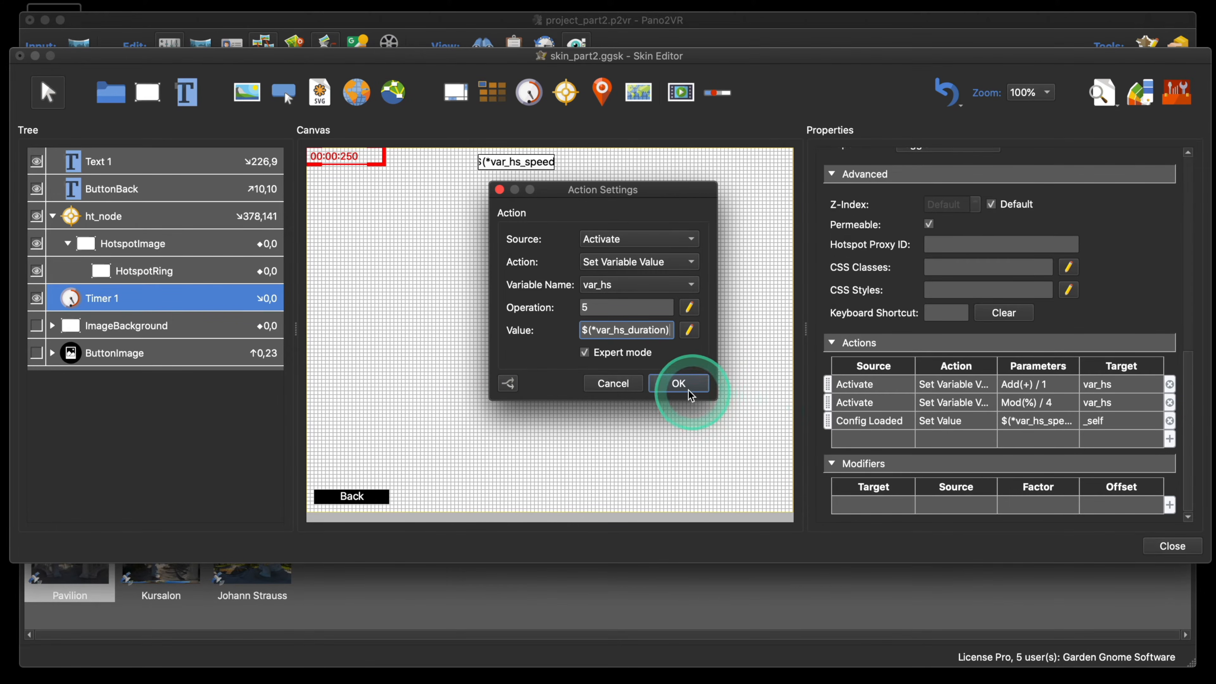
click(680, 384)
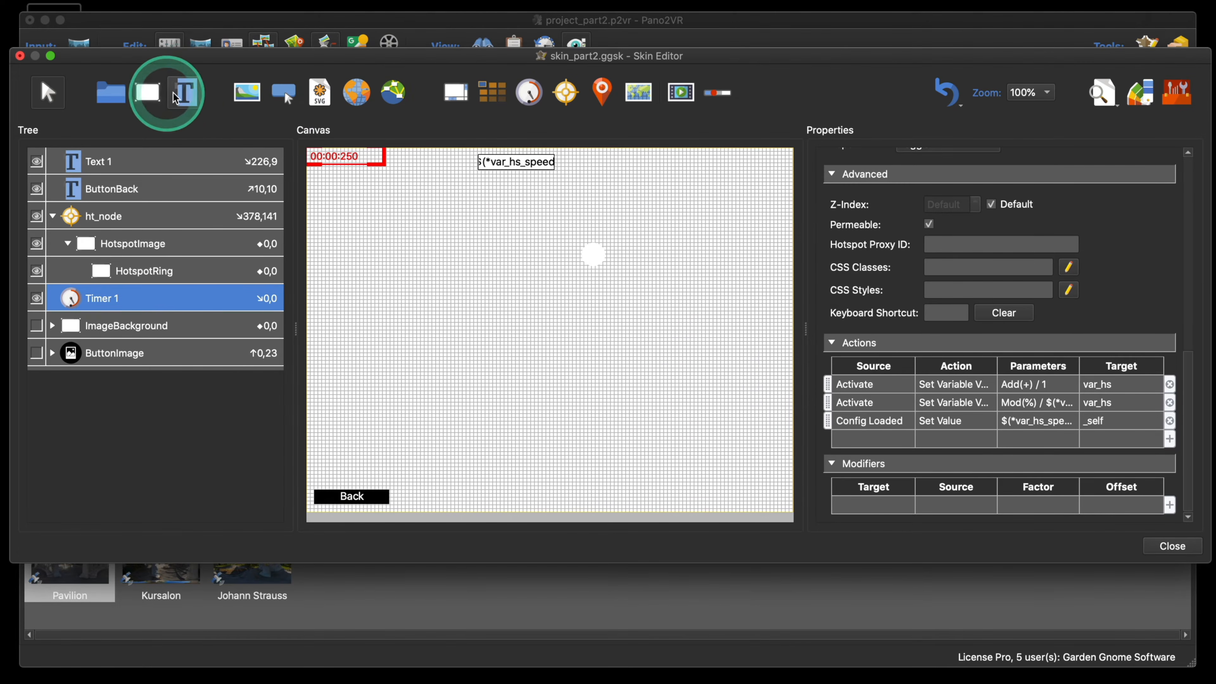
- Add a text element directly below the var_hs_speed text on the canvas, at about X 228, Y 35
click(187, 92)
click(604, 169)
drag(616, 173, 500, 182)
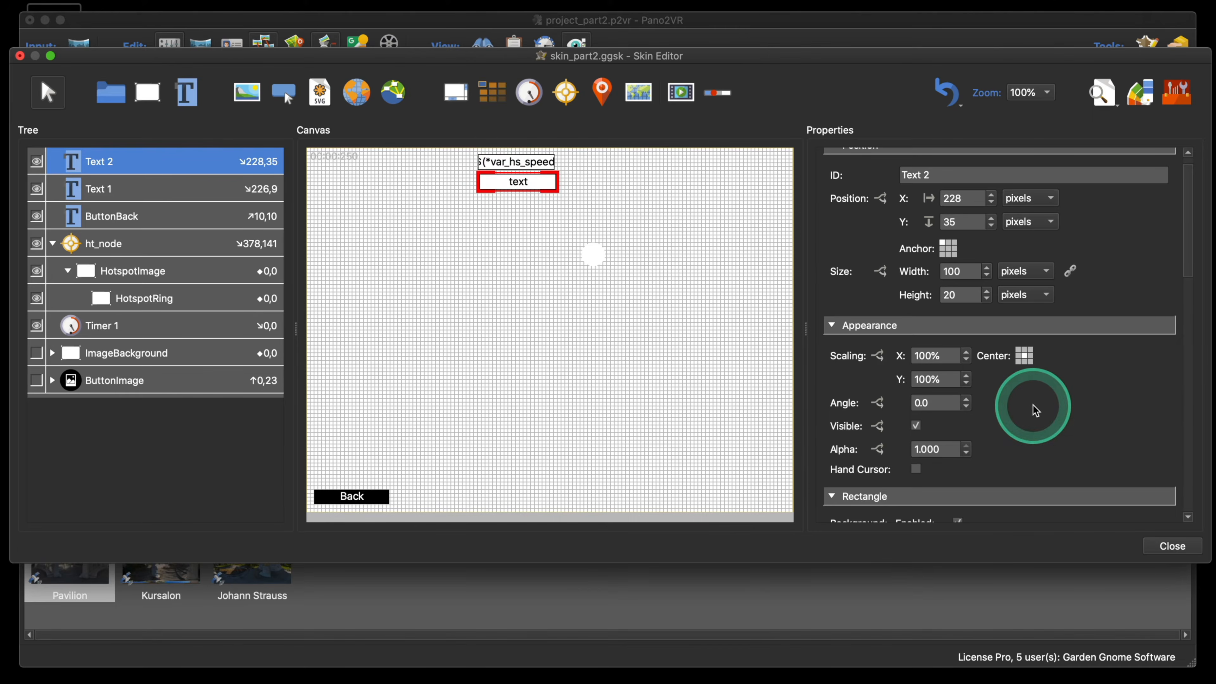
- Replace the new text element's default text with the variable placeholder $(*var_hs_duration)
scroll(1032, 402, down, 10)
drag(941, 430, 866, 429)
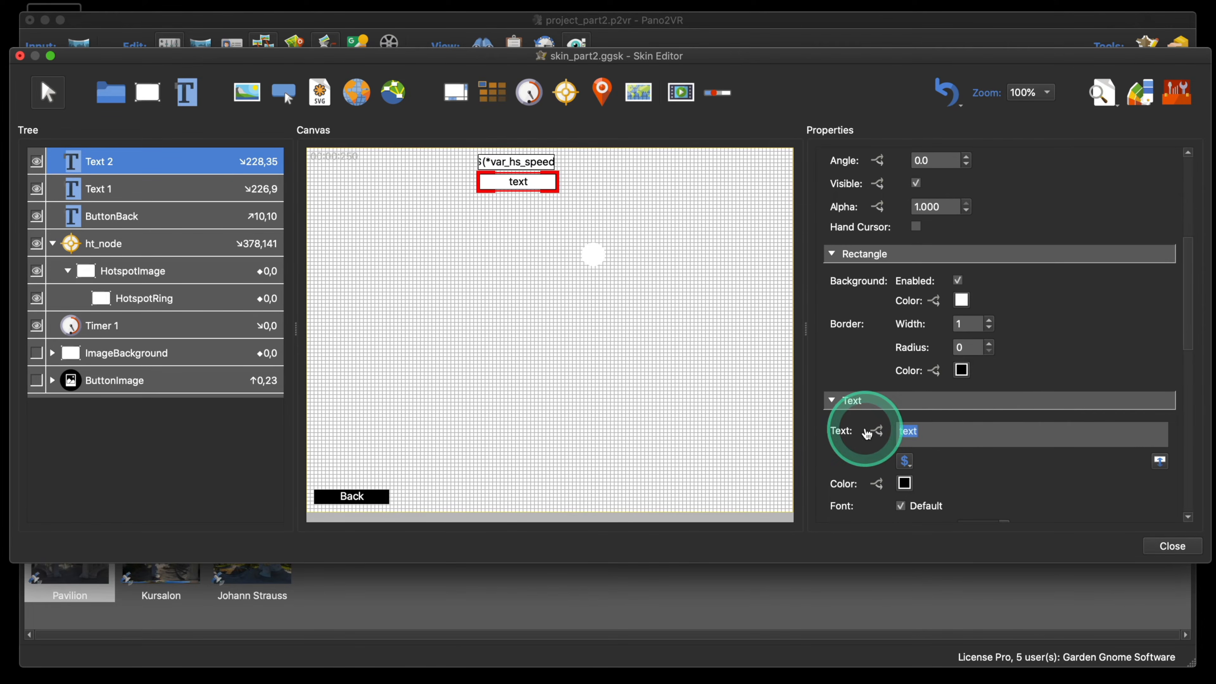
key(BackSpace)
scroll(867, 434, down, 2)
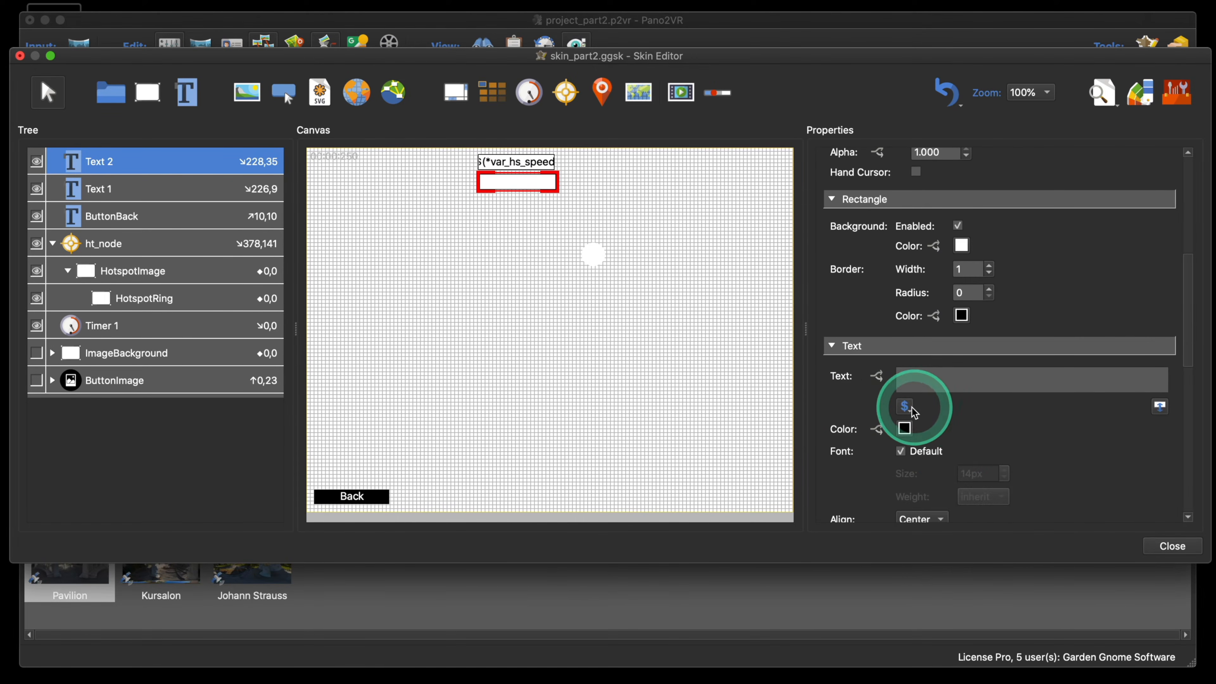
click(905, 407)
click(941, 556)
click(848, 634)
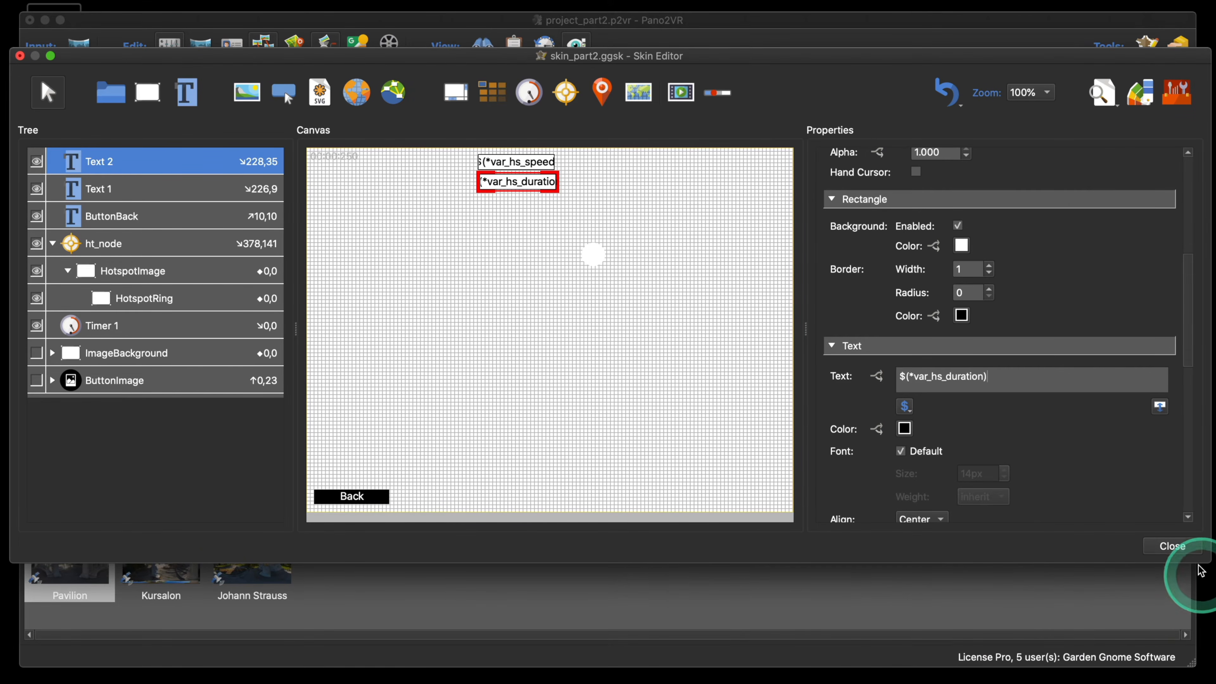
- Save the skin, generate the output to check the duration text and hotspot in the browser, and close the preview
click(1172, 546)
click(702, 320)
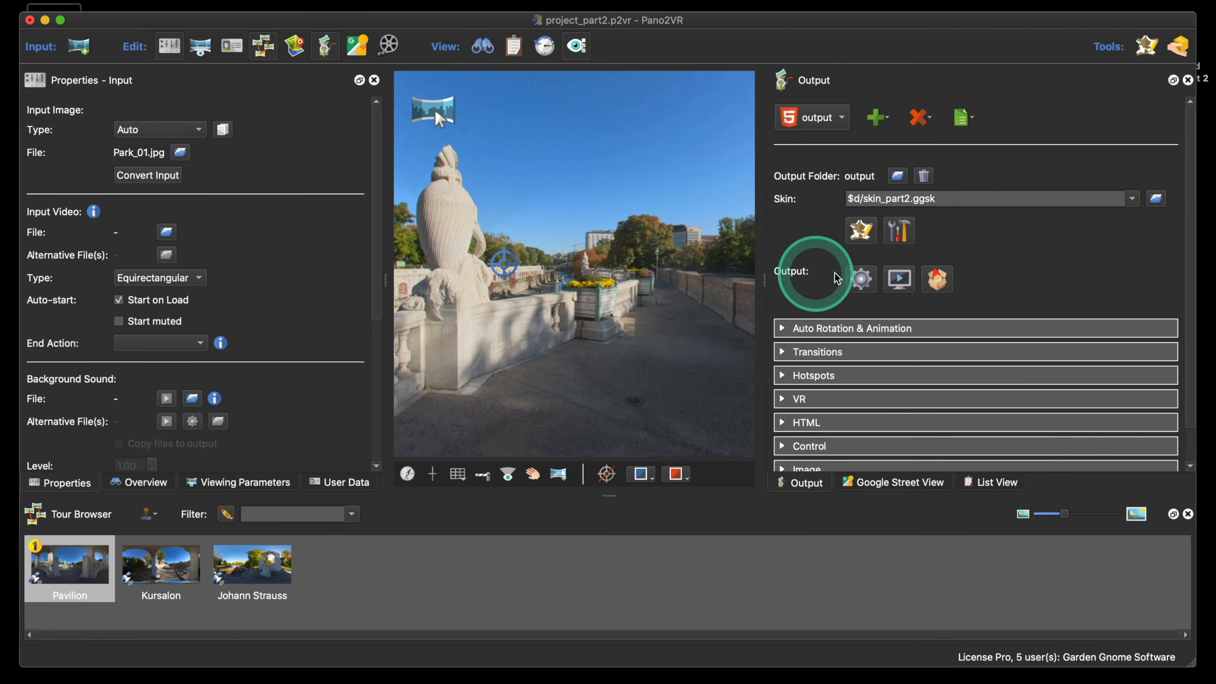
click(861, 279)
click(702, 354)
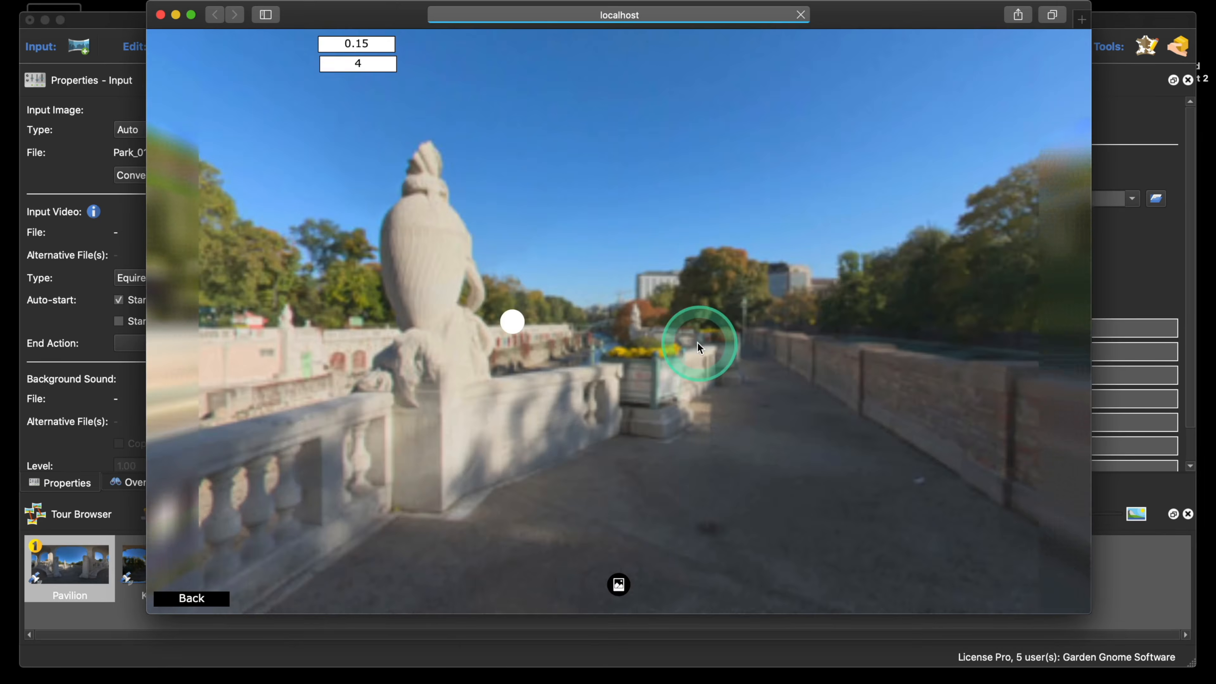
click(357, 68)
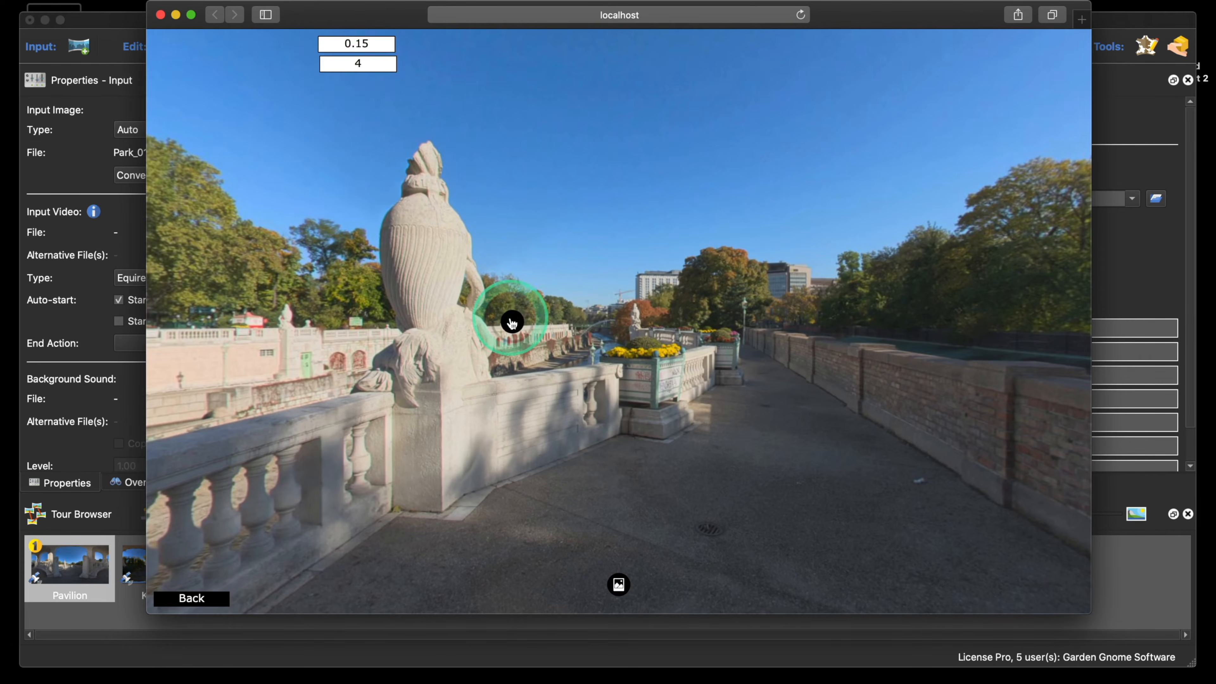
click(160, 15)
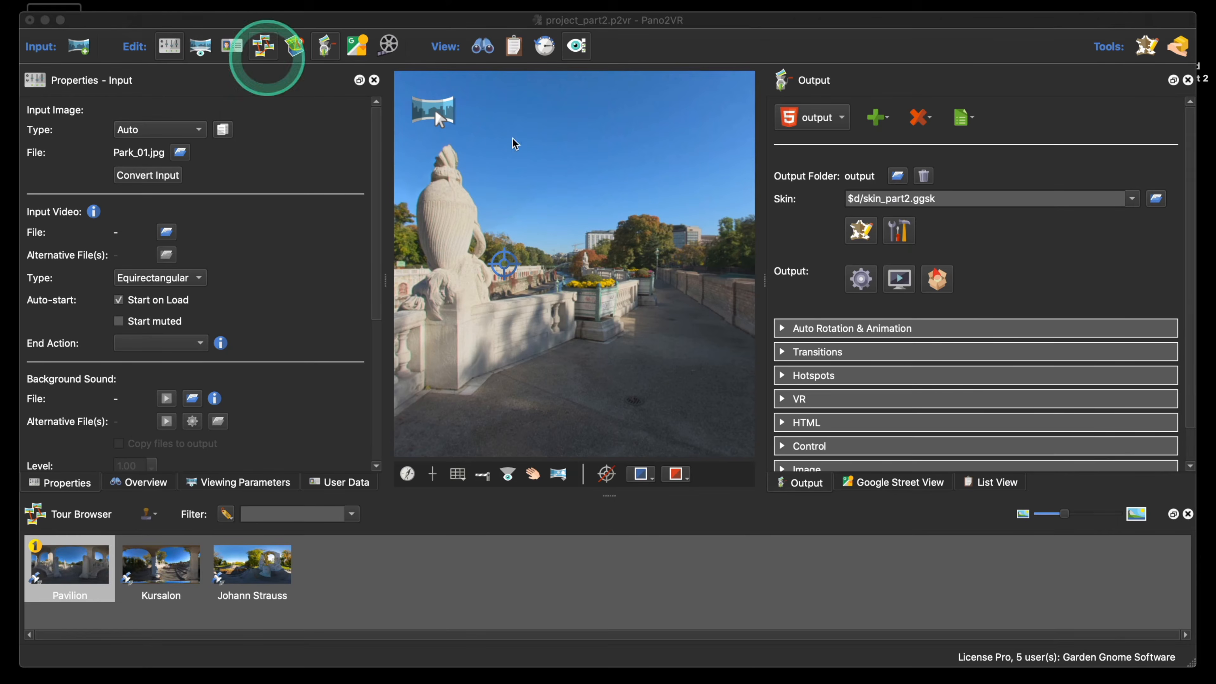
- Set the Hotspot Duration skin parameter to 9 in the skin configuration
click(899, 231)
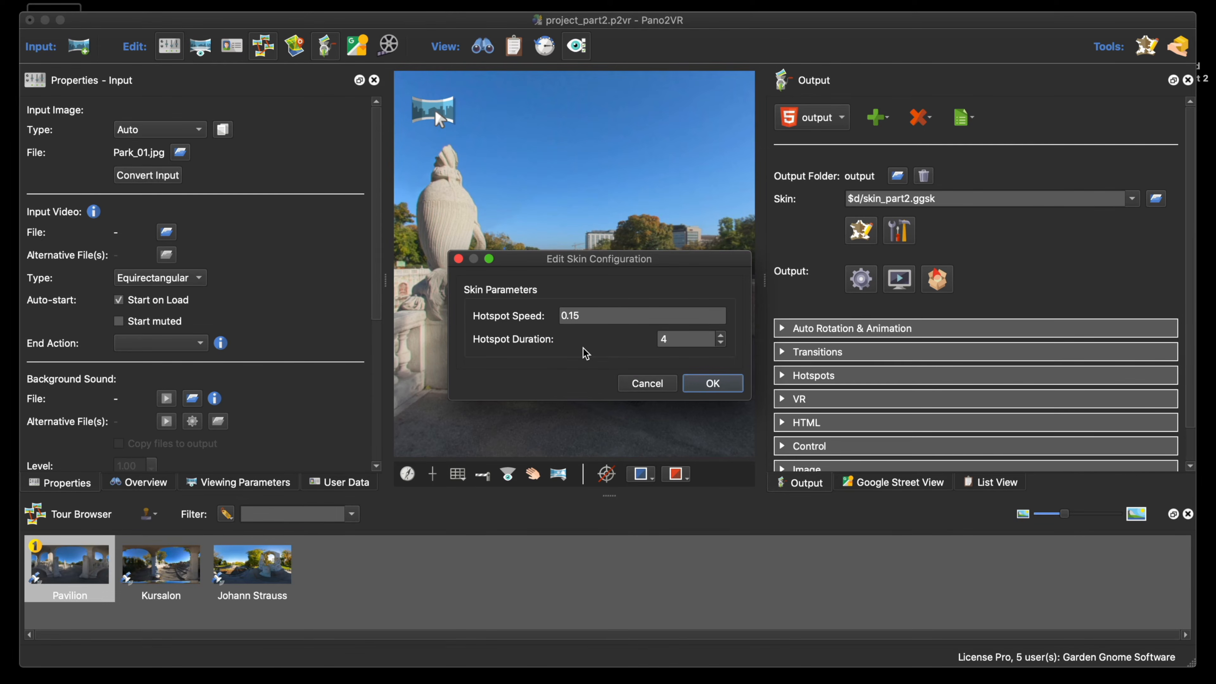
double_click(666, 341)
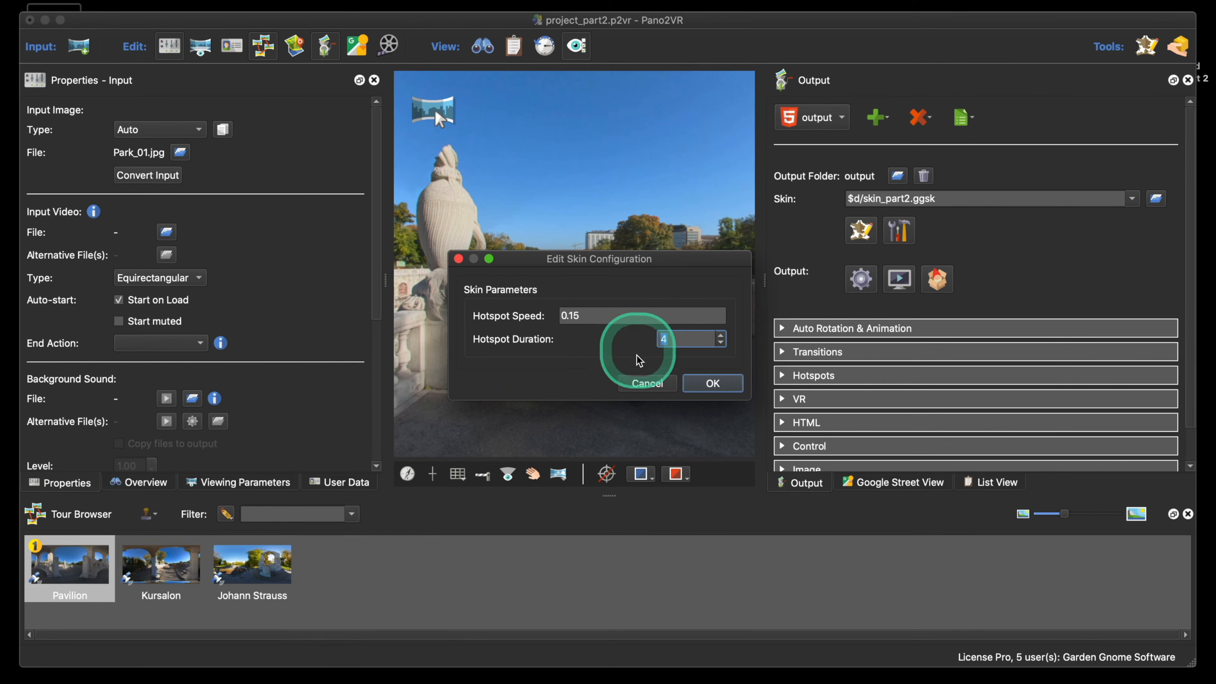
text(9)
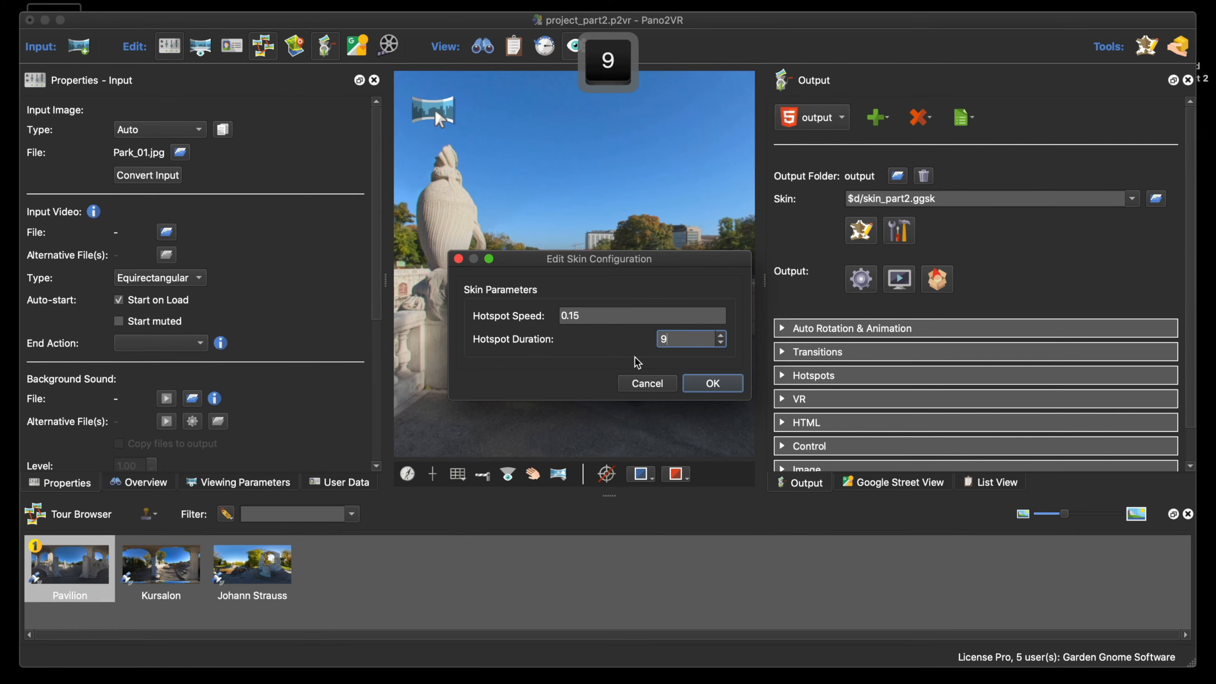
click(712, 383)
- Regenerate the output with the changed Hotspot Duration, check the tour in the browser and close the preview
click(860, 279)
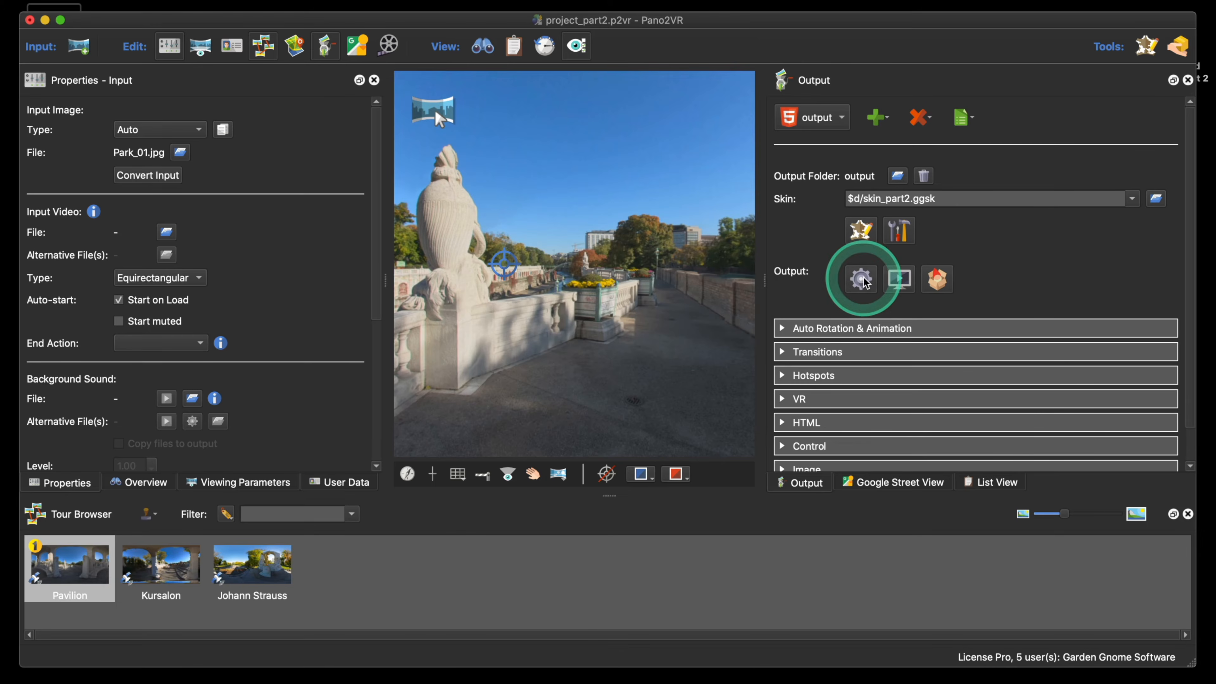
click(671, 344)
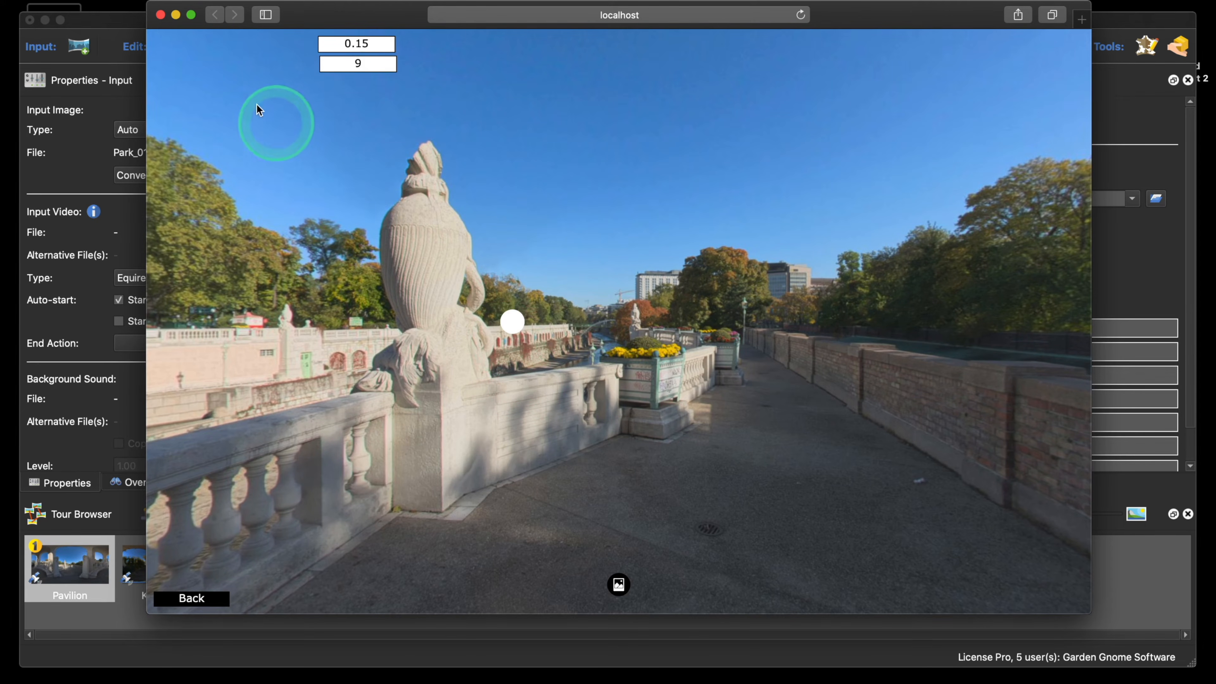
click(162, 17)
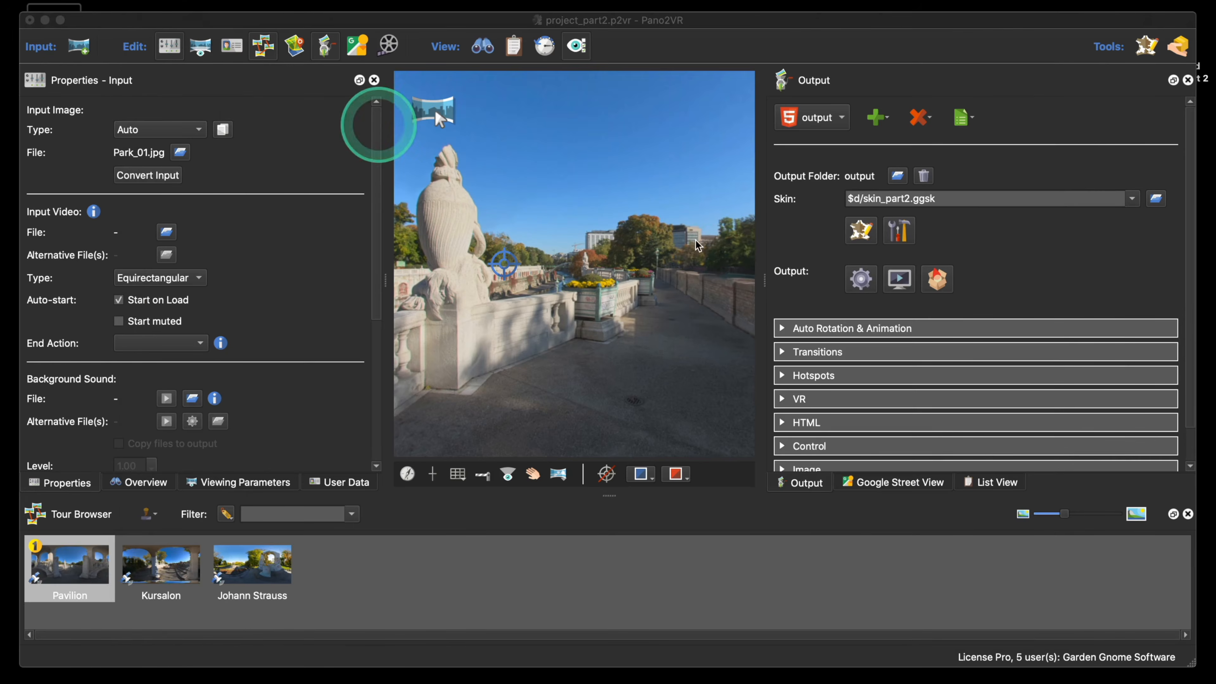
- Reopen the skin for editing and add a text element beside the var_hs_speed text, at about X 337, Y 10
click(862, 229)
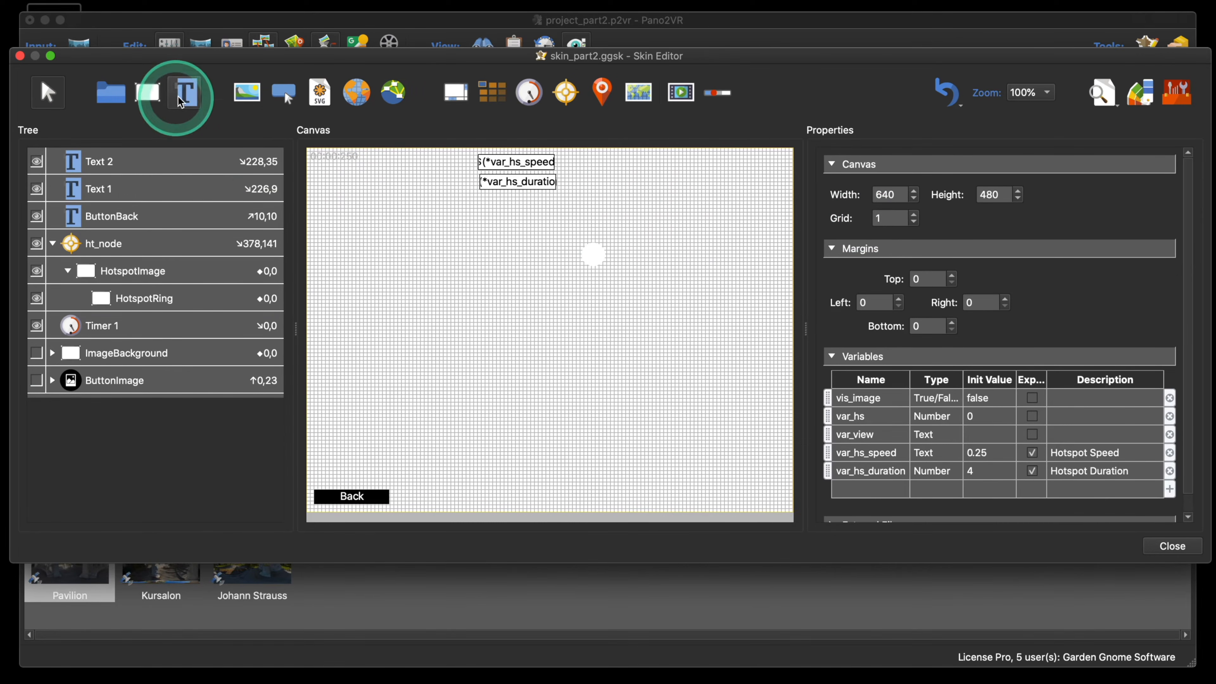
click(186, 92)
click(605, 171)
drag(619, 177, 582, 165)
- Replace the default text of the new element with the variable placeholder $(*var_hs)
scroll(1065, 394, down, 10)
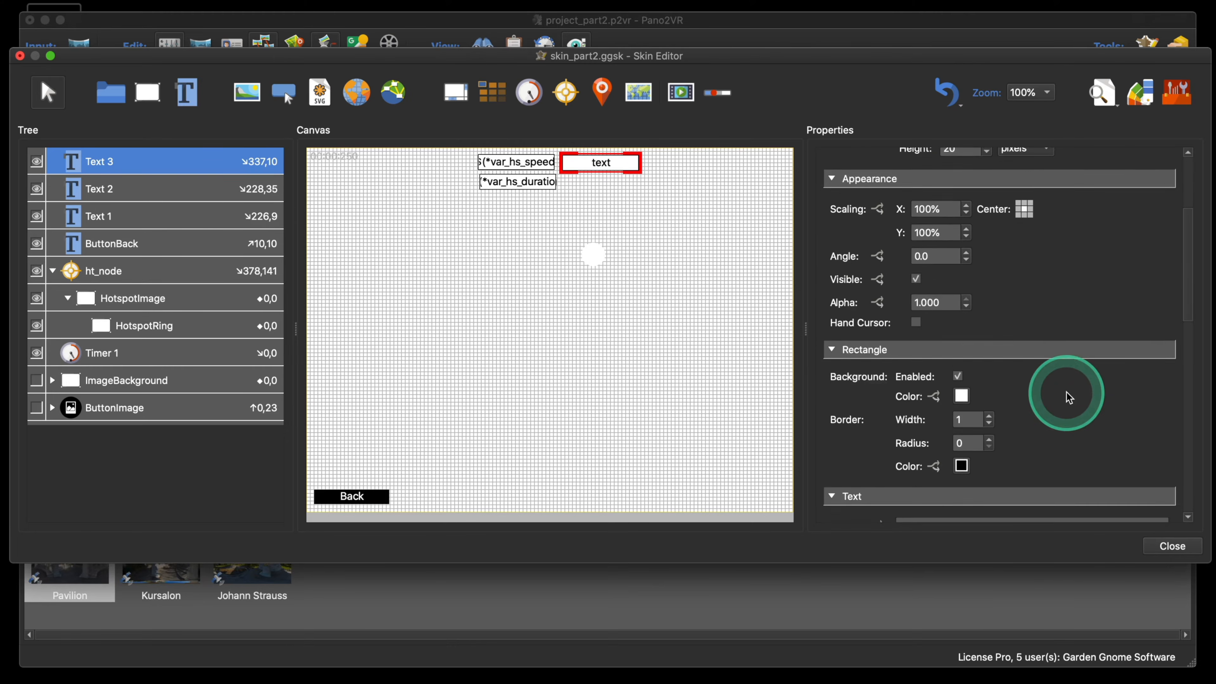
drag(927, 434, 891, 438)
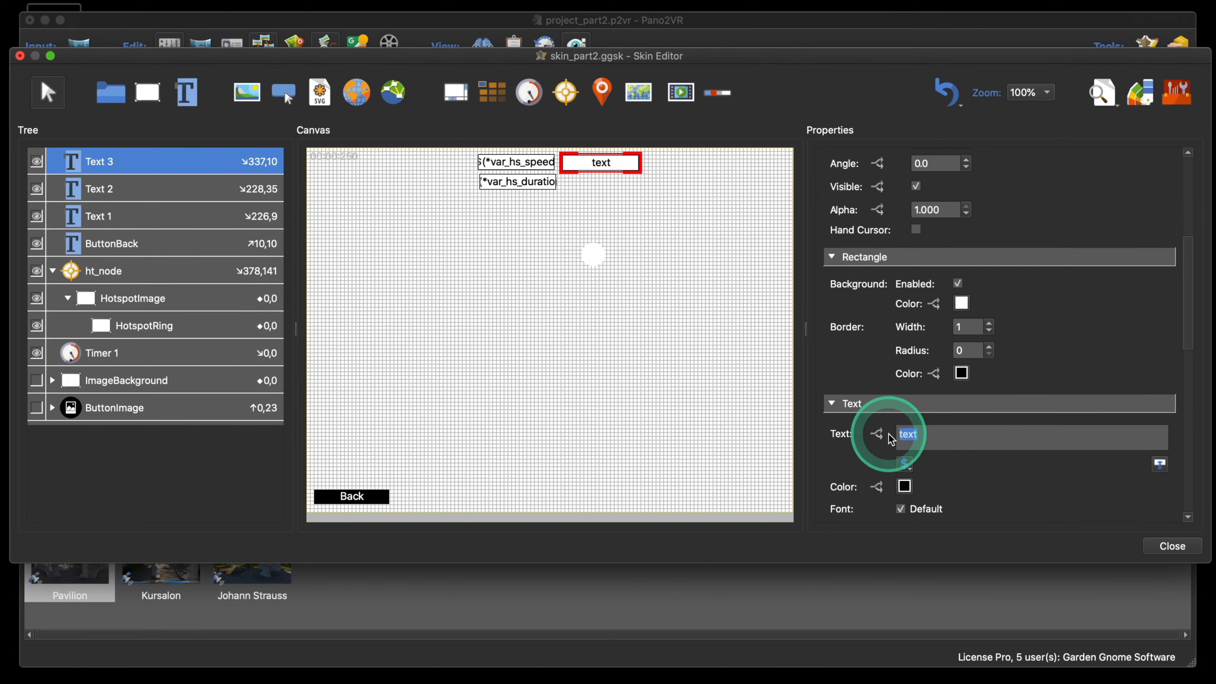
key(BackSpace)
click(905, 463)
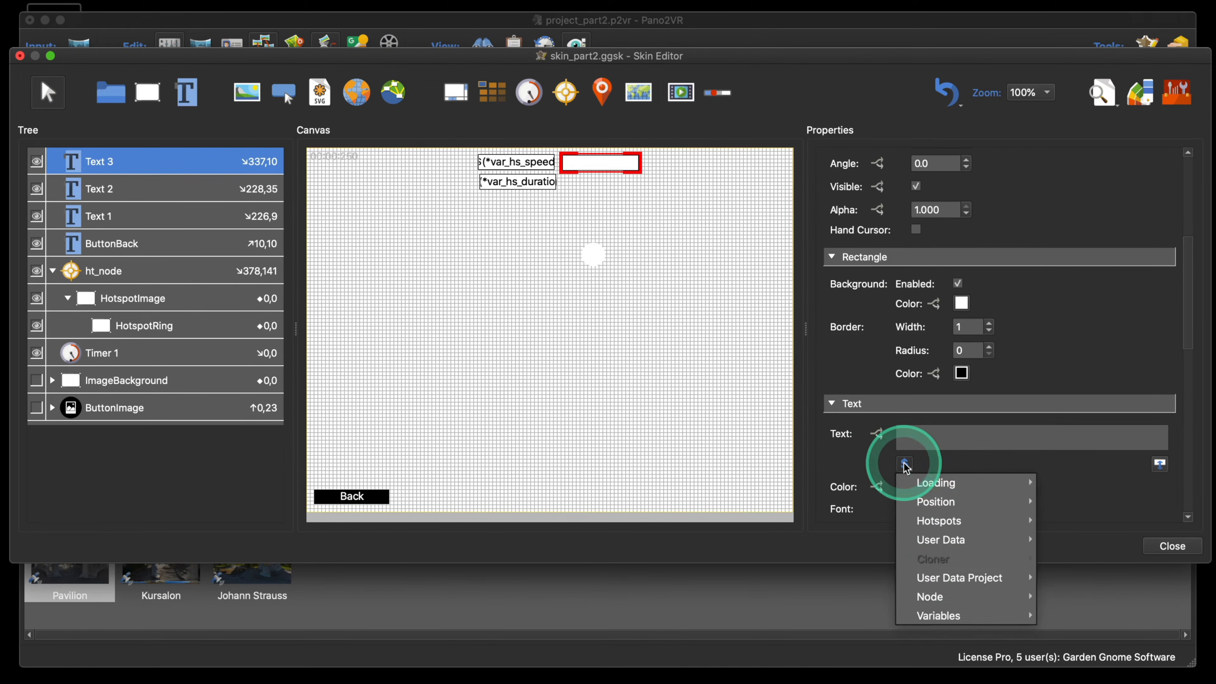
mouse_move(959, 612)
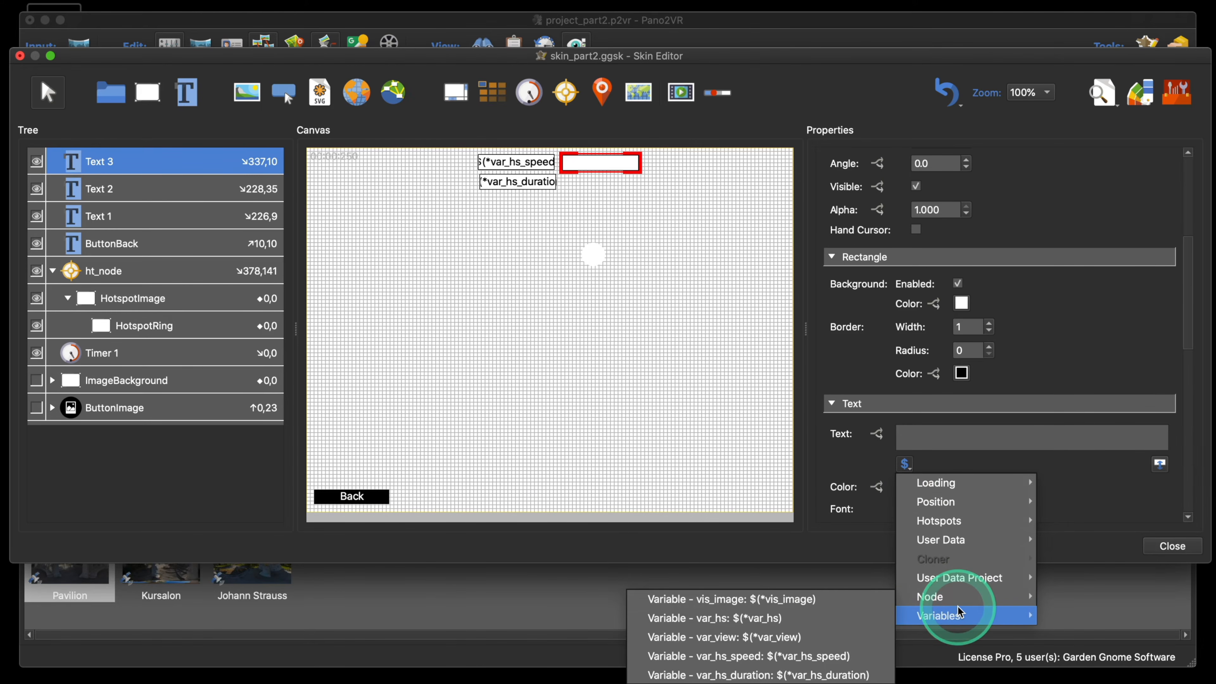
click(756, 620)
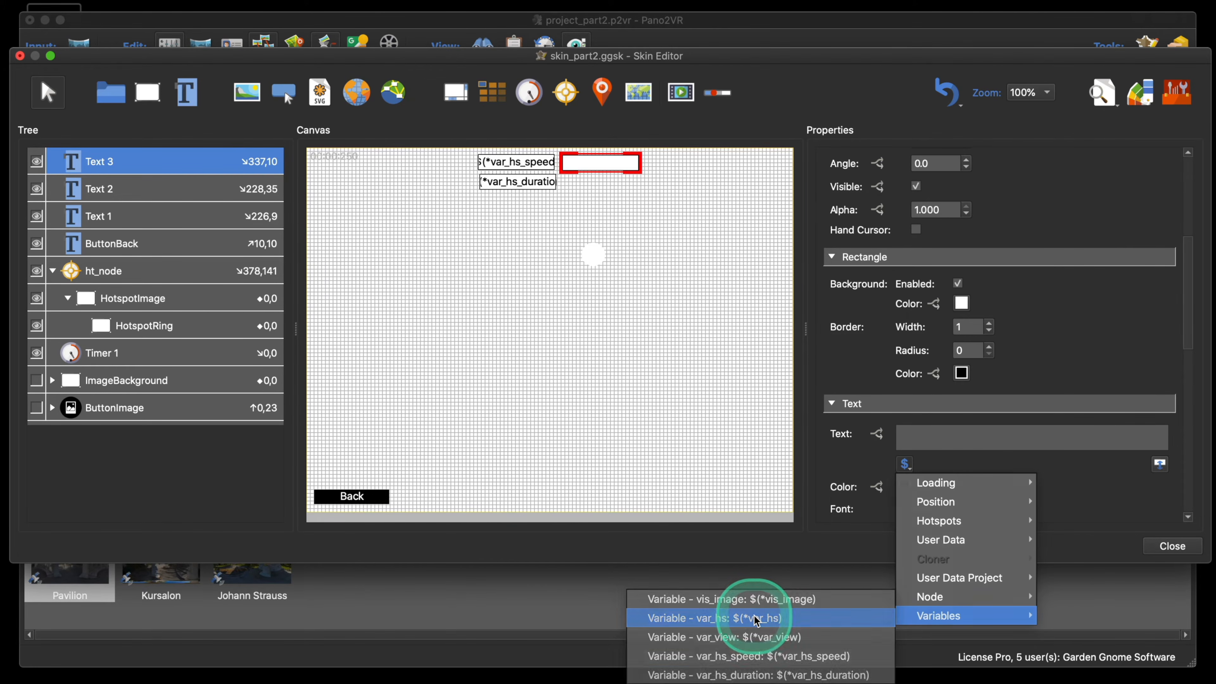
- Save the skin changes and regenerate the output to watch the var_hs counter in the browser
click(1173, 546)
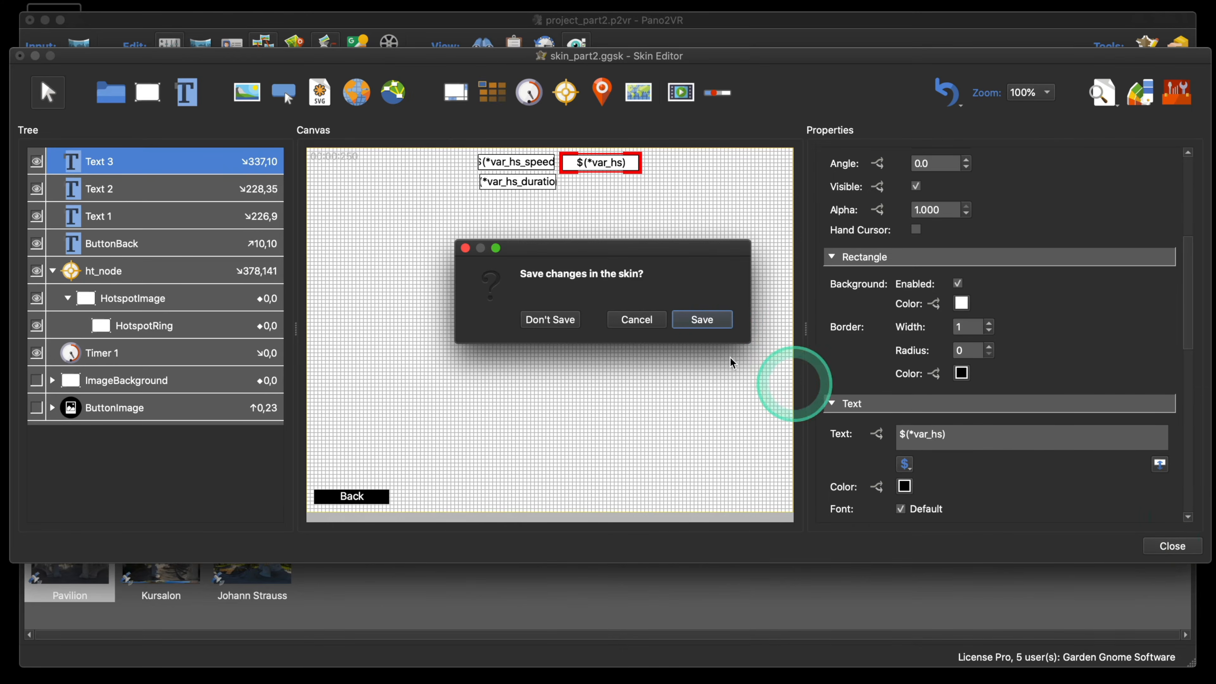
click(700, 318)
click(847, 298)
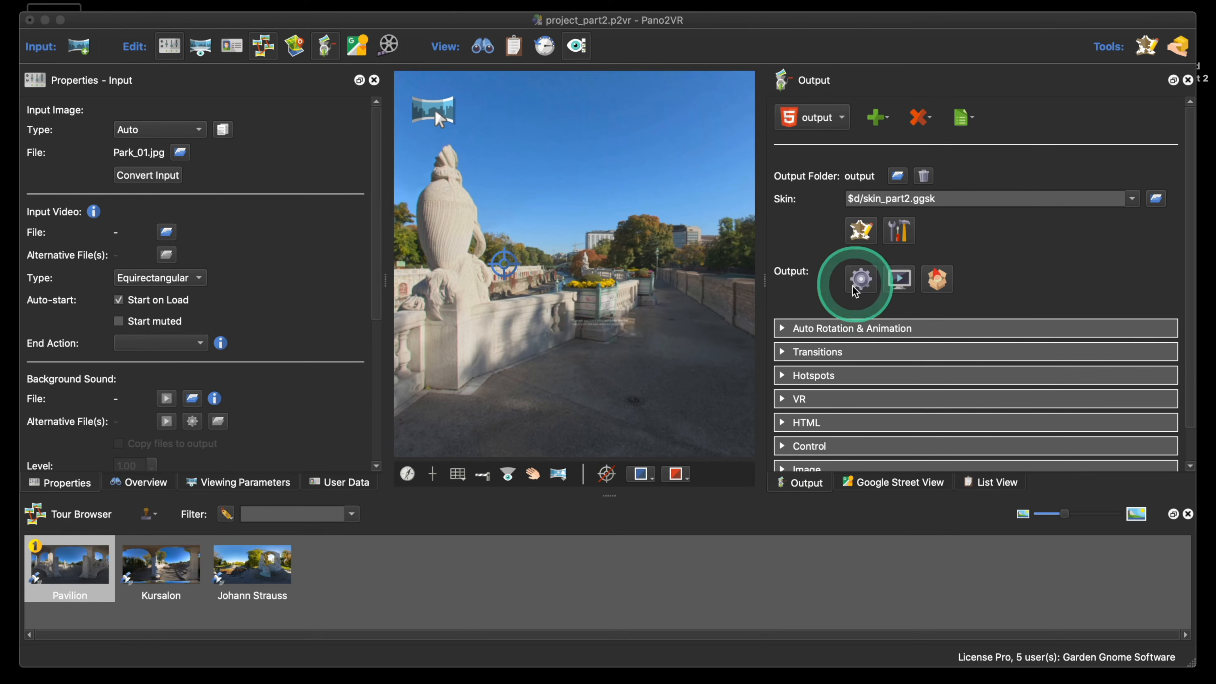
click(712, 352)
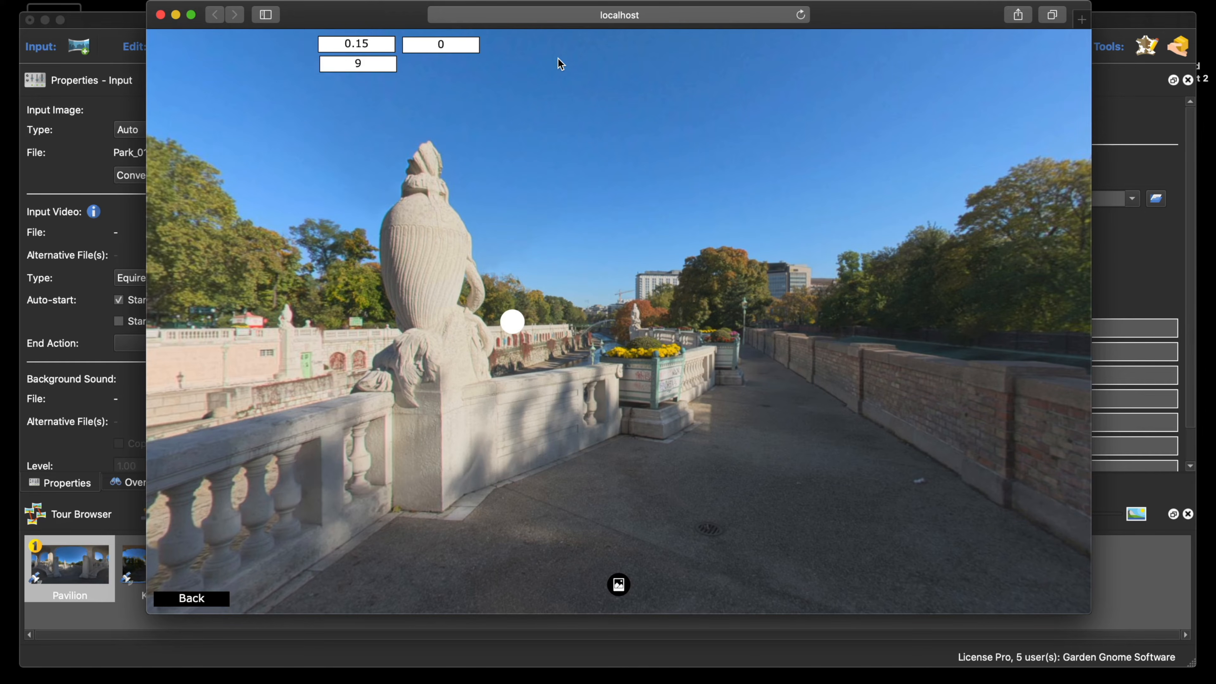
- Close the browser preview and set Hotspot Speed to 0.25 and Hotspot Duration to 4 in the skin configuration
click(268, 43)
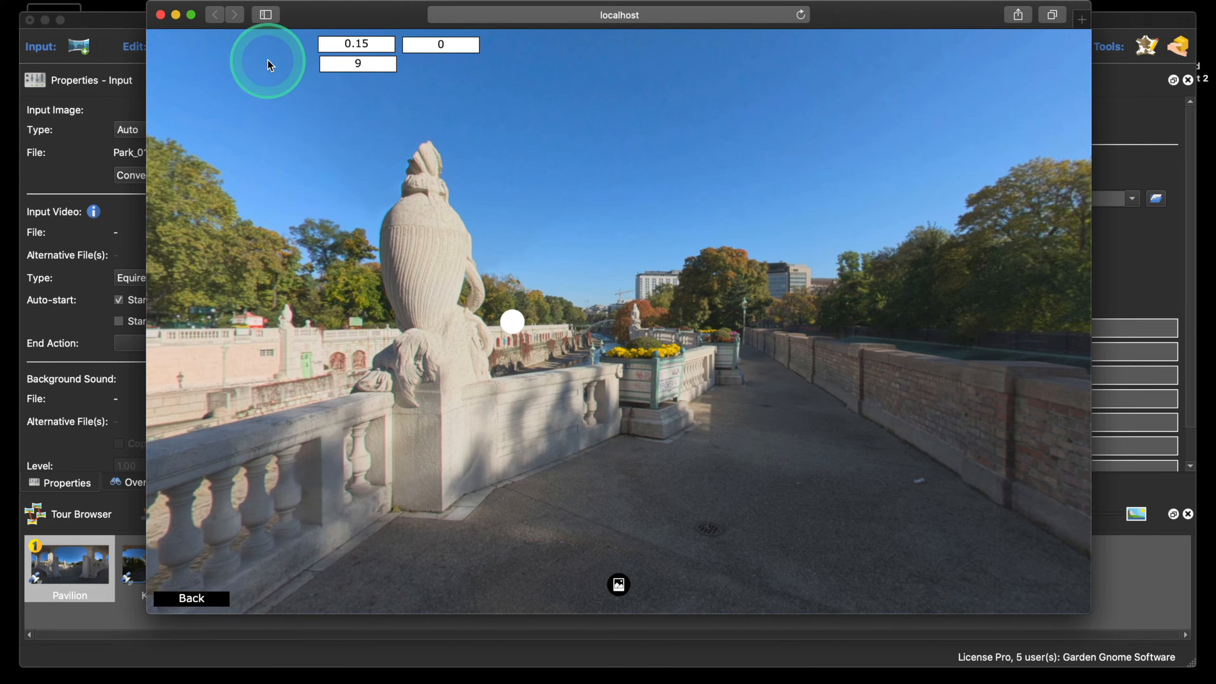
click(160, 16)
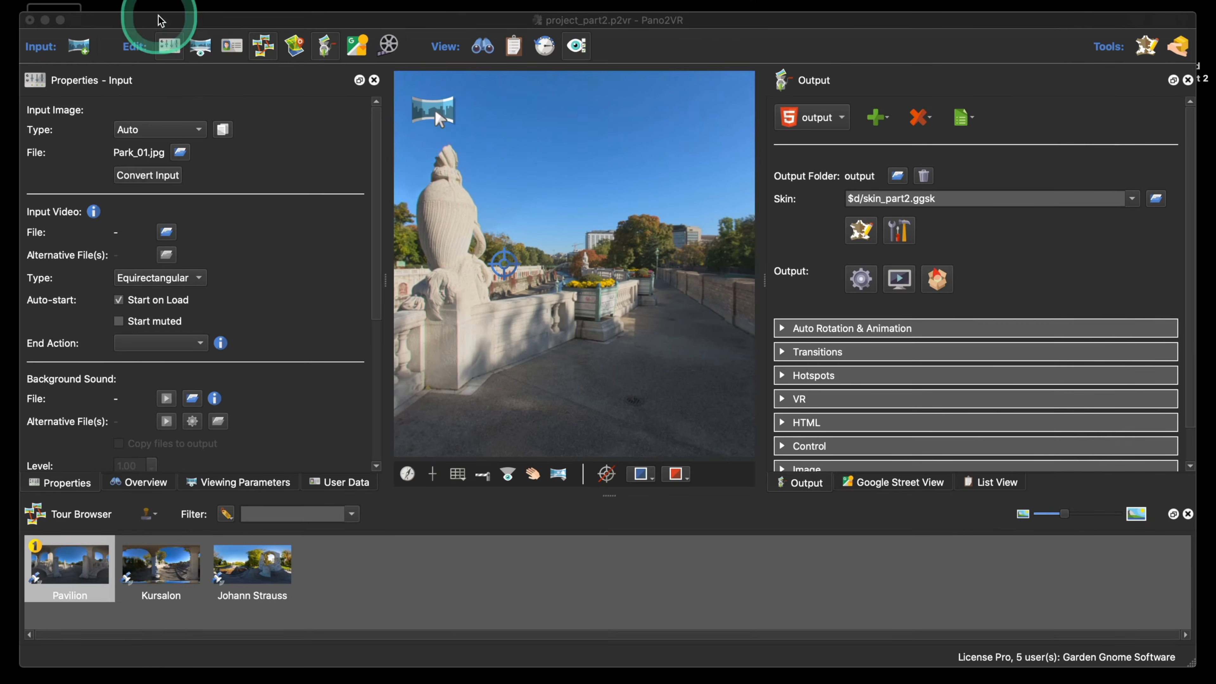
click(903, 233)
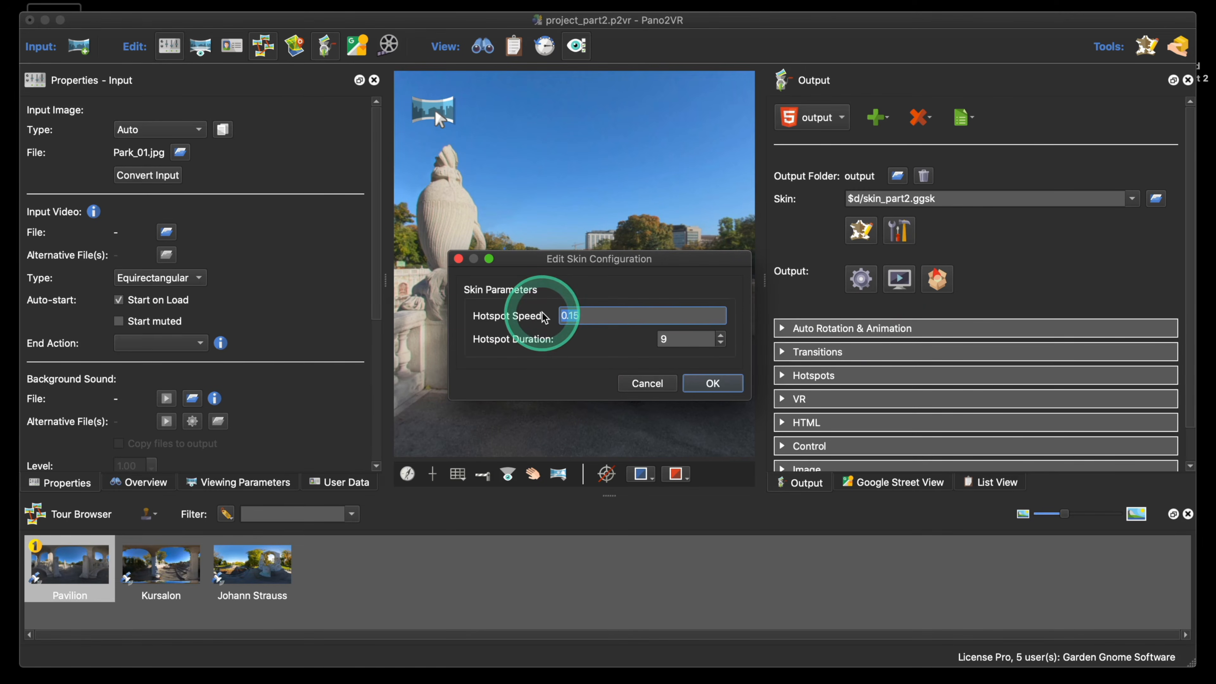
text(0.25)
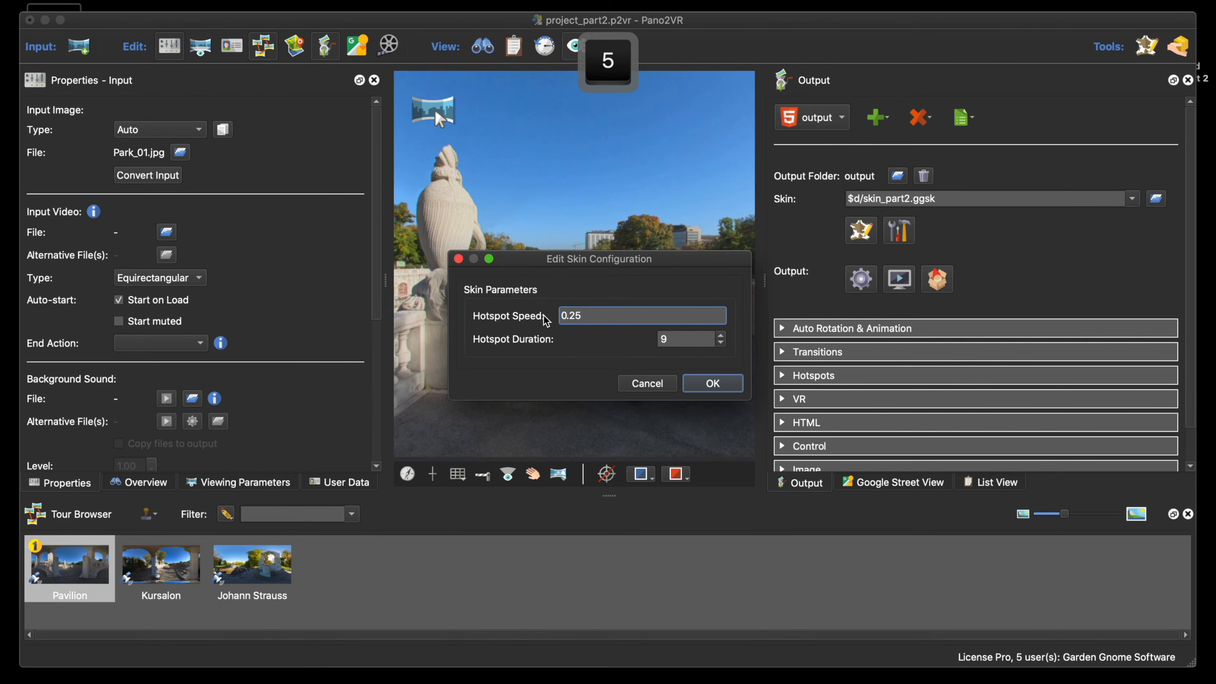
double_click(653, 339)
text(4)
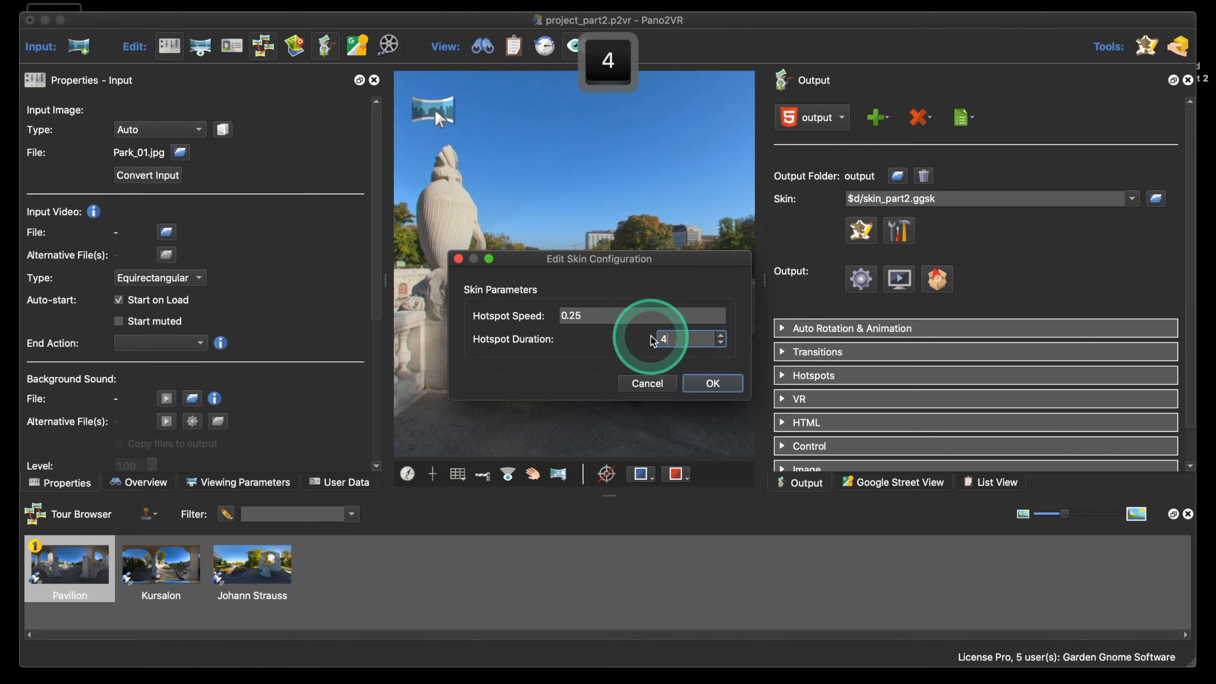
click(709, 383)
- Regenerate the output with the changed hotspot parameters, check the tour in the browser and close the preview
click(869, 285)
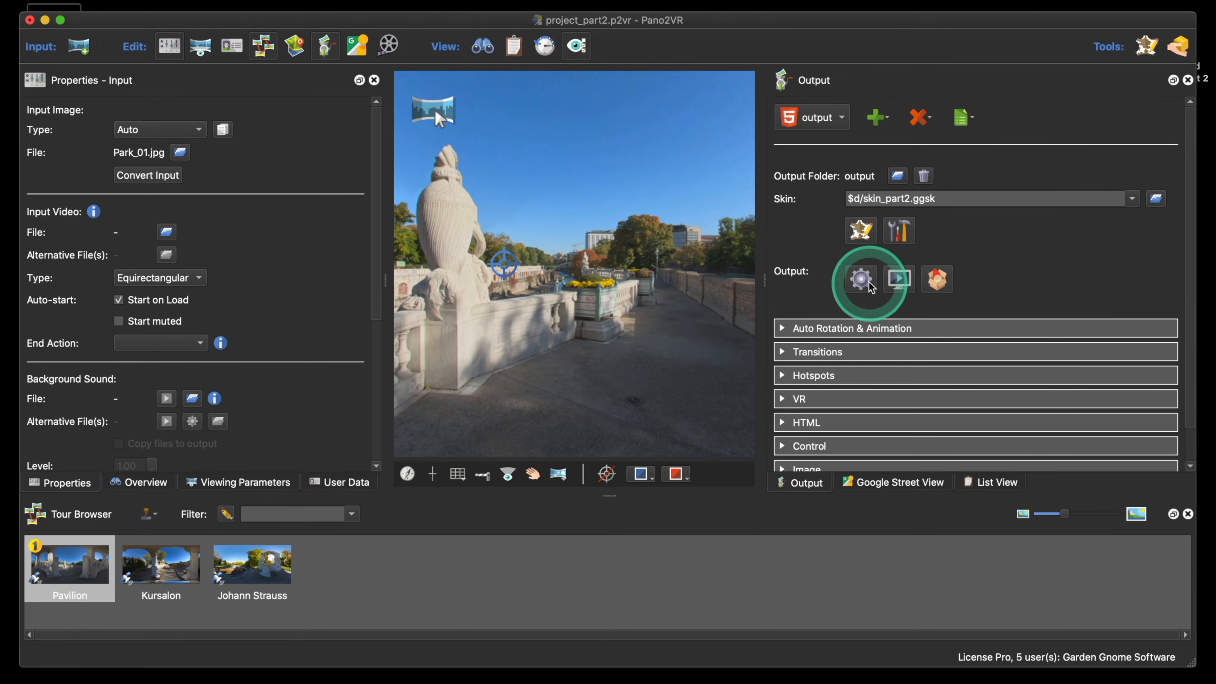
click(711, 355)
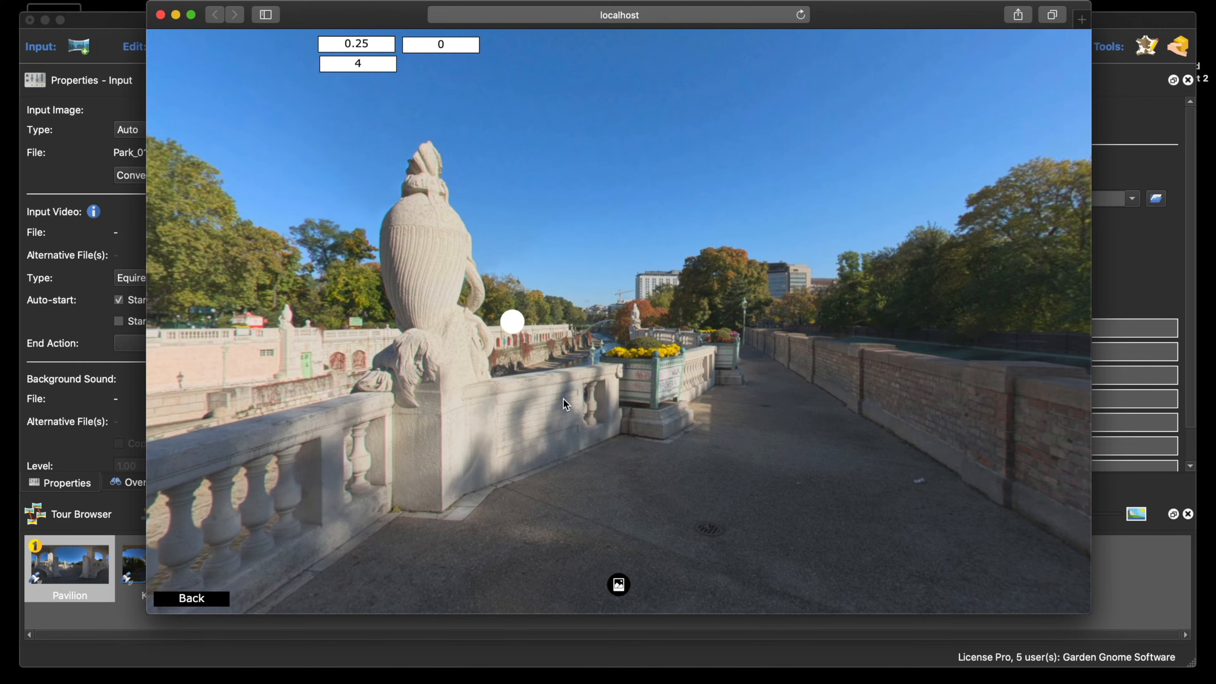
click(318, 159)
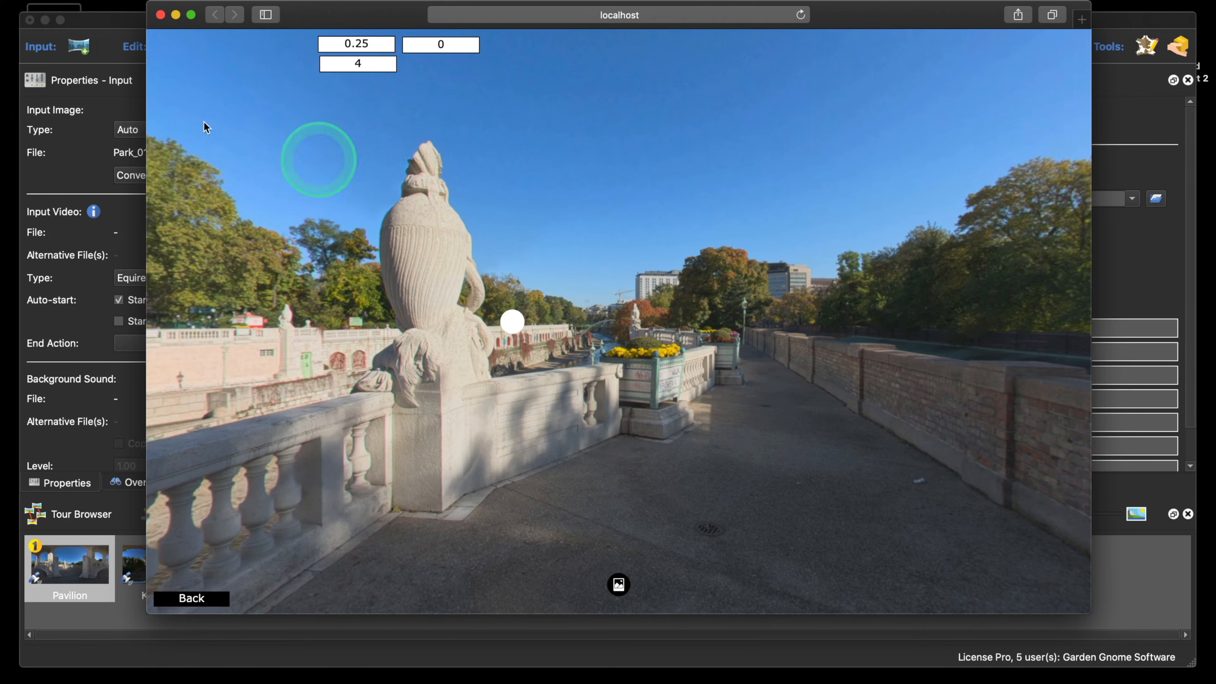
click(160, 15)
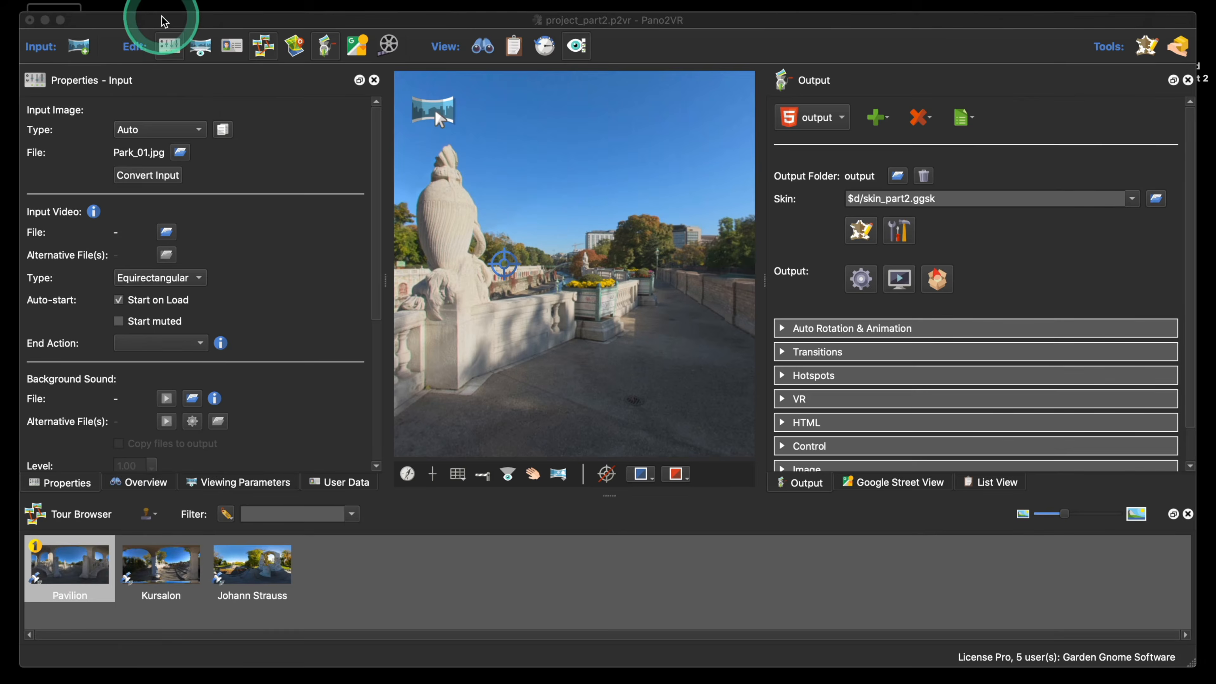
- Reopen the skin for editing and collapse the ht_node hotspot in the element tree
click(1010, 256)
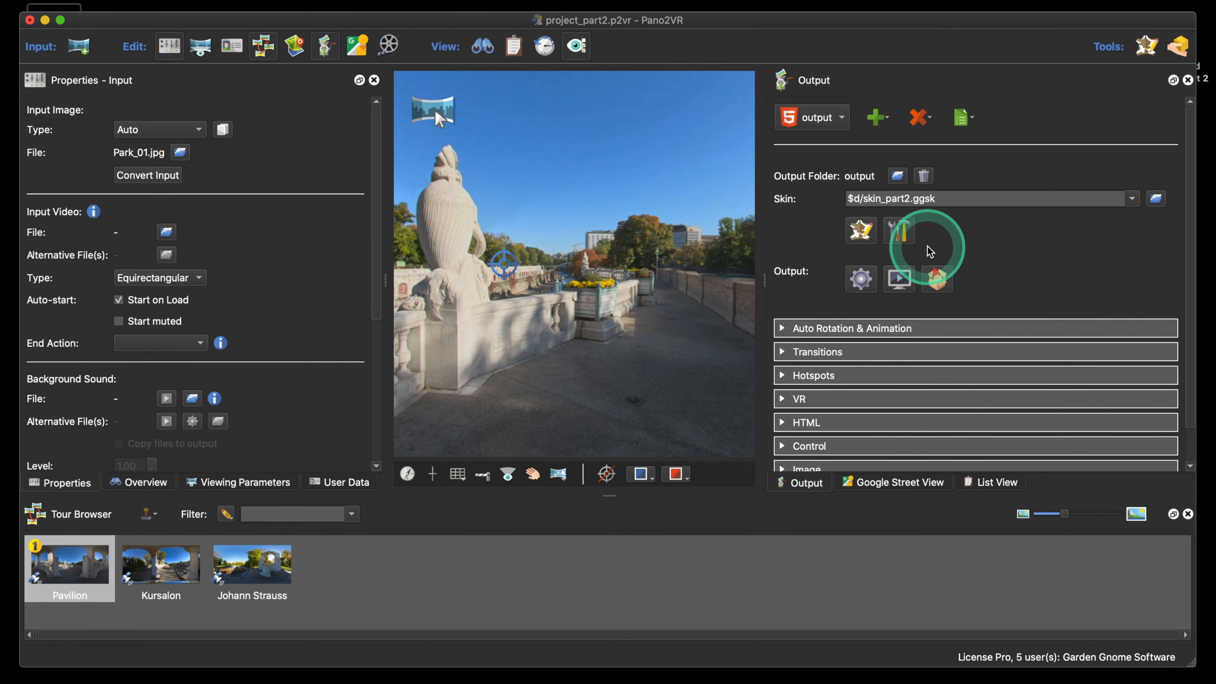
click(862, 233)
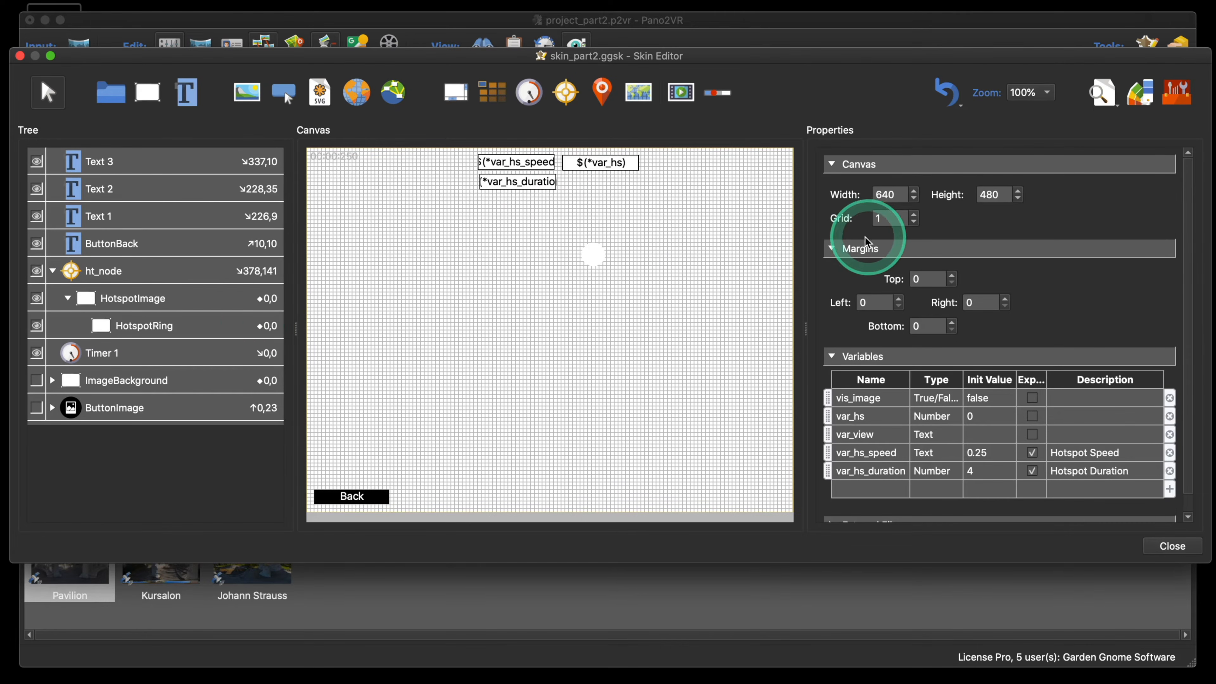
click(53, 271)
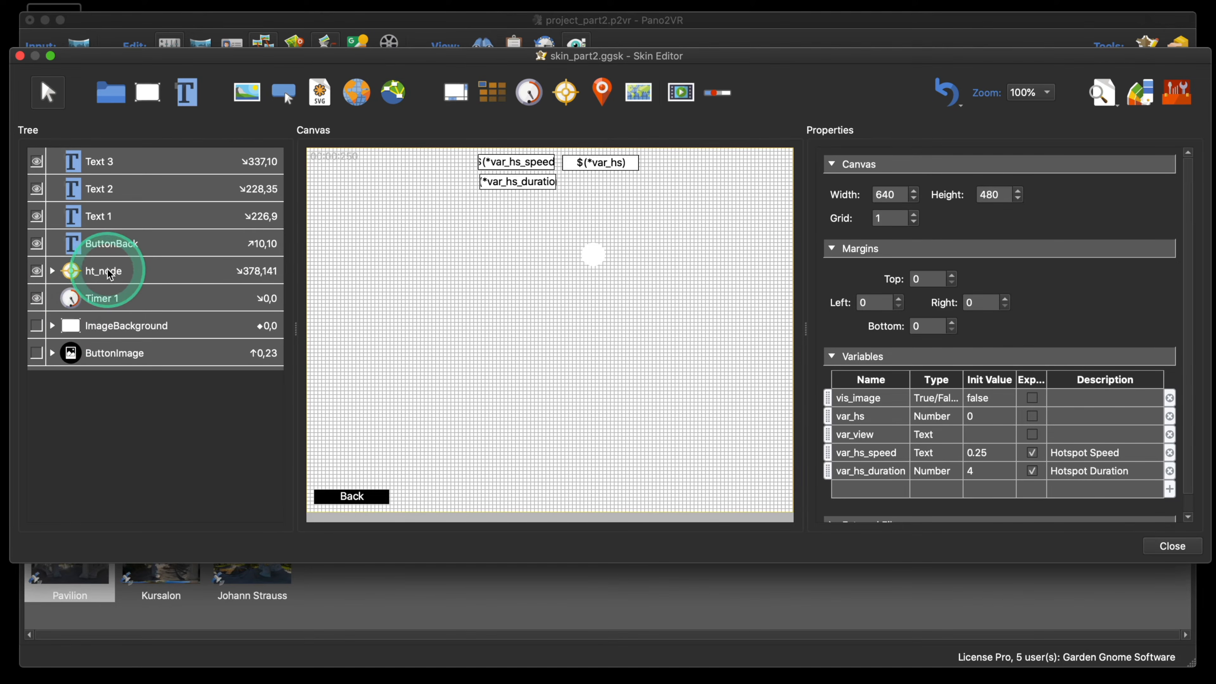
click(124, 165)
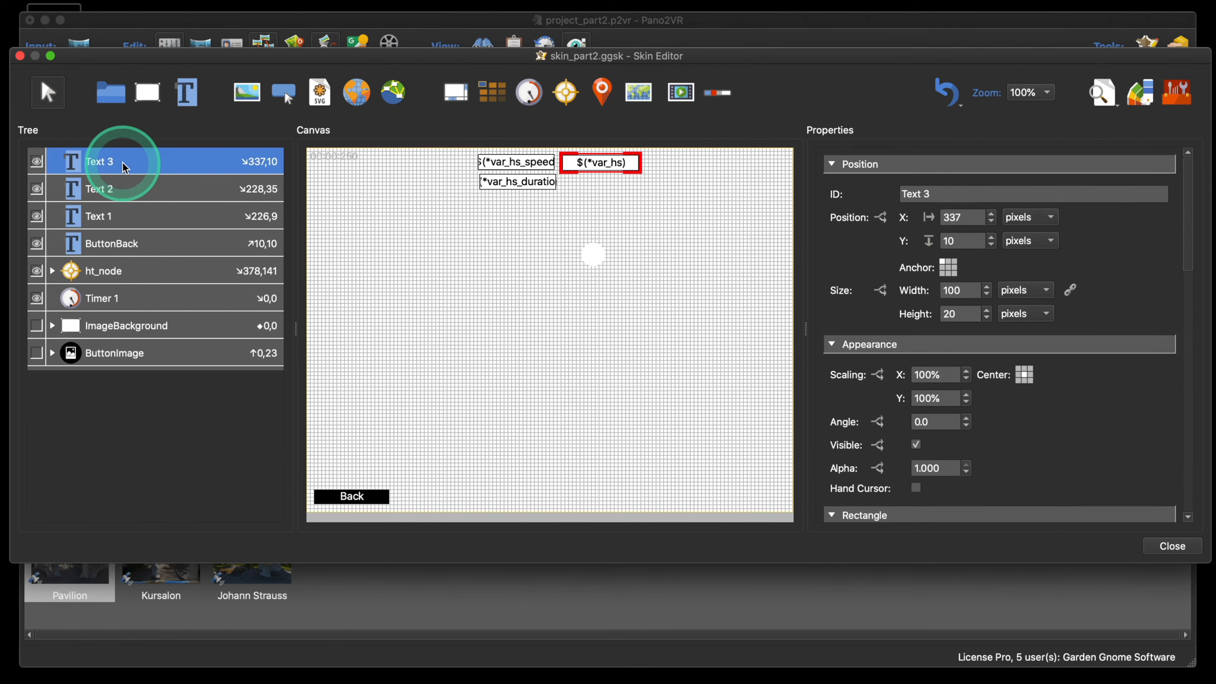
key(BackSpace)
click(123, 164)
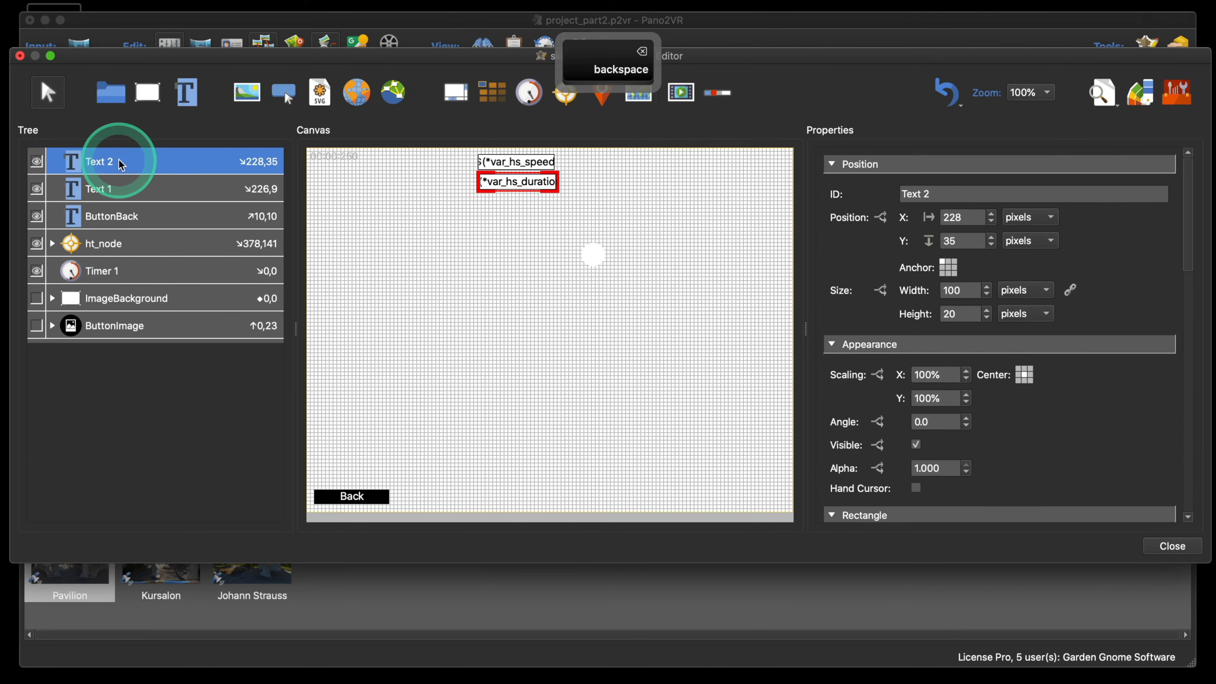
key(BackSpace)
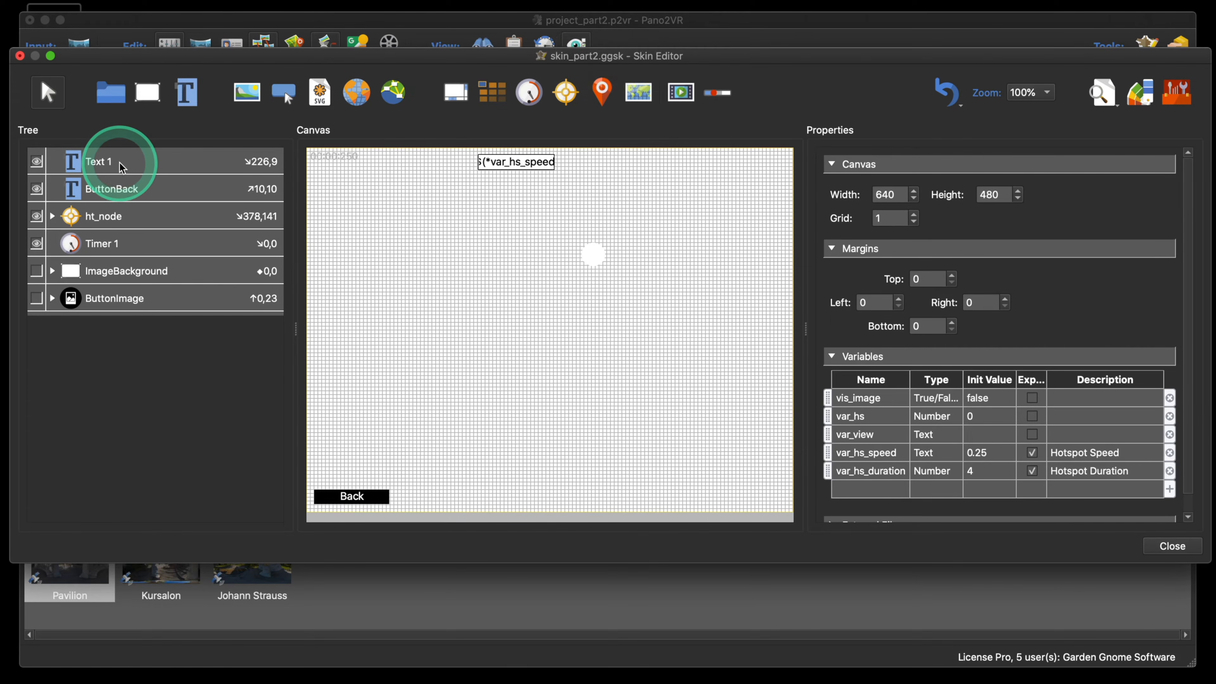
key(super+z)
key(super+z)
click(411, 275)
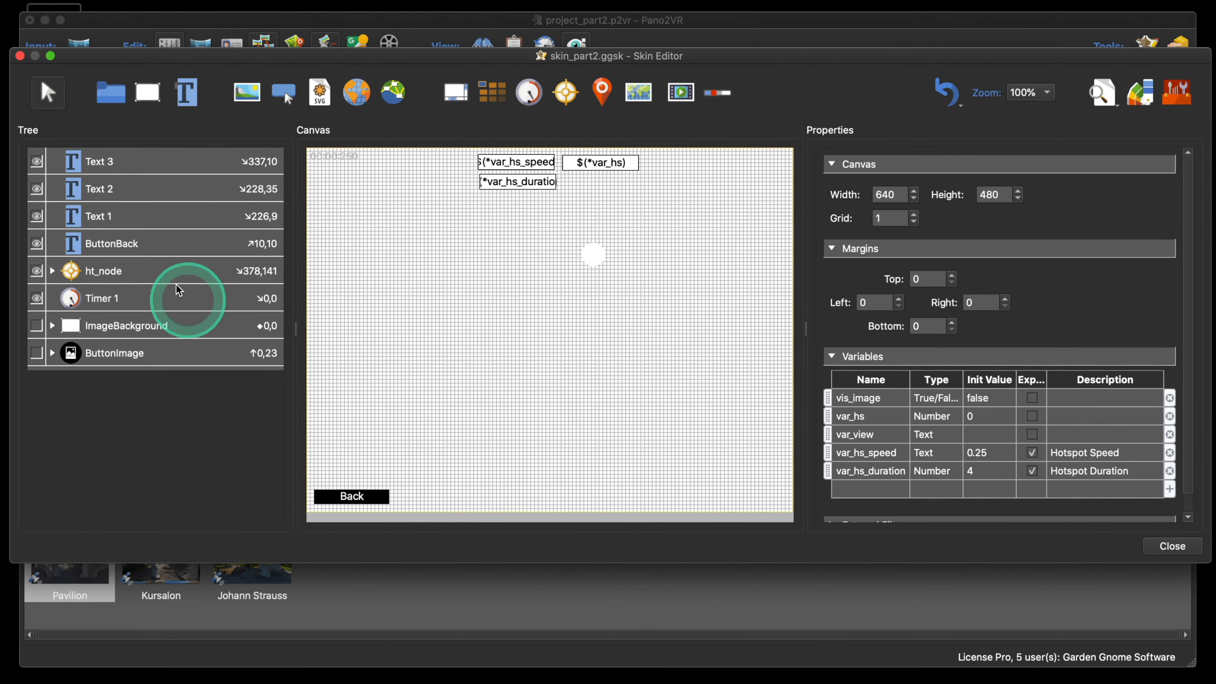
- Select ht_node together with Timer 1 and start creating a component from the two elements
click(156, 270)
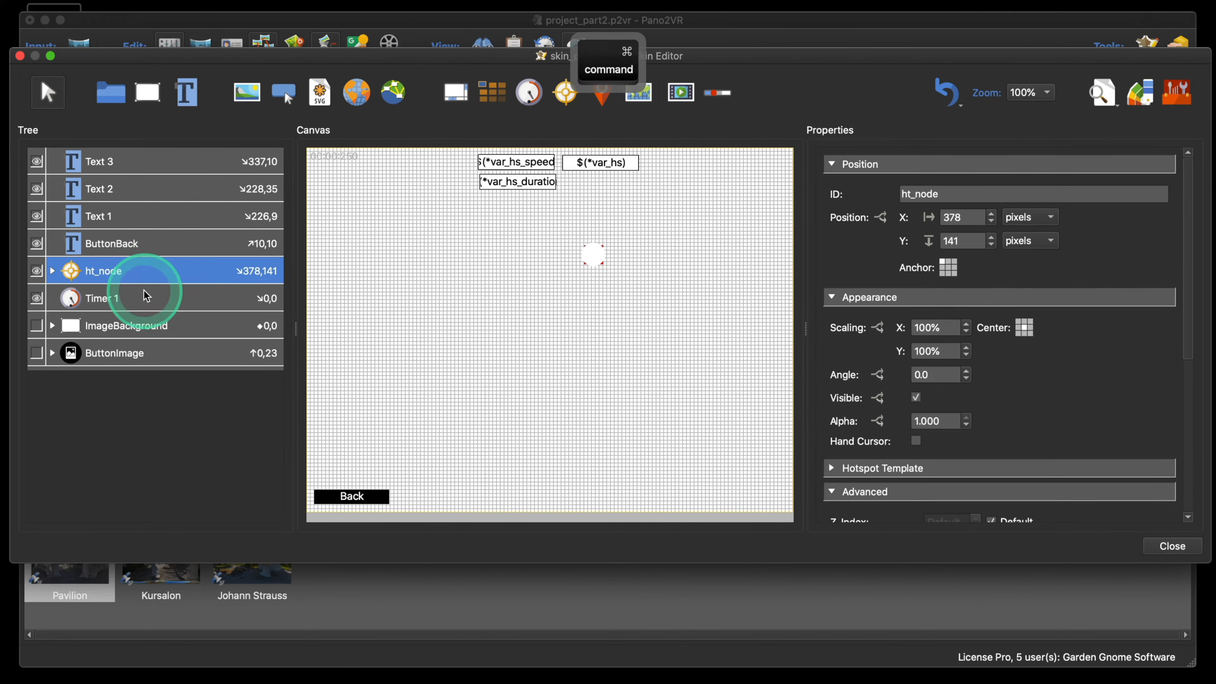
super+click(146, 300)
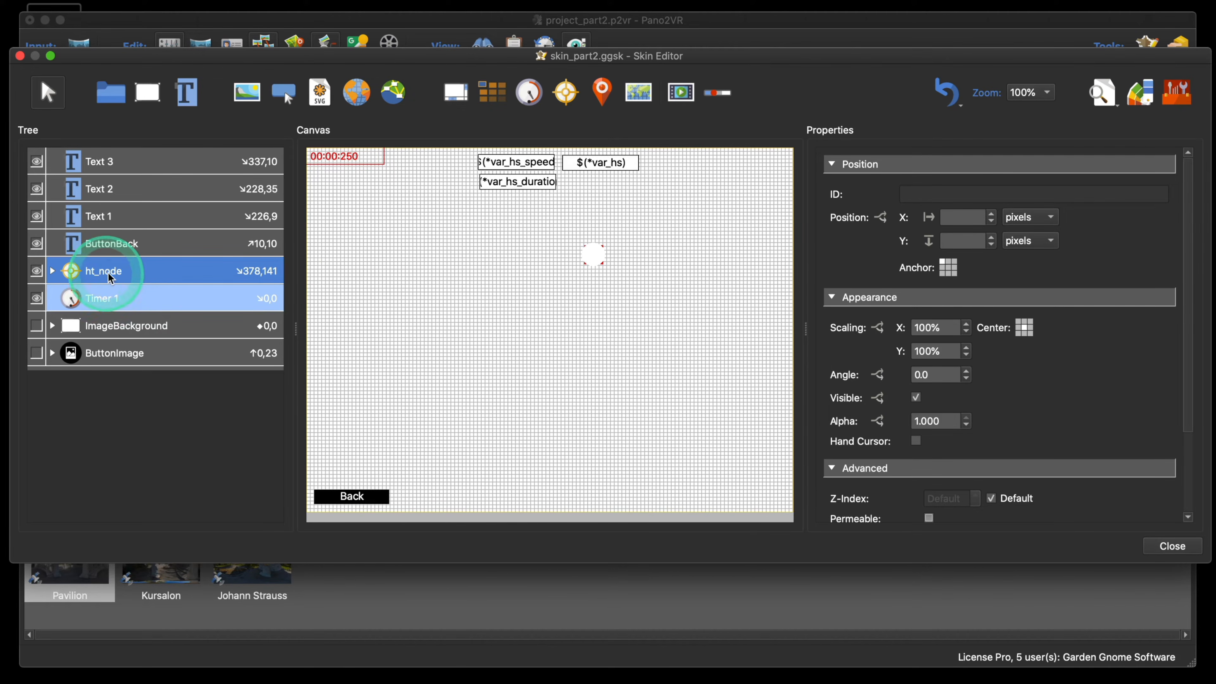
click(128, 270)
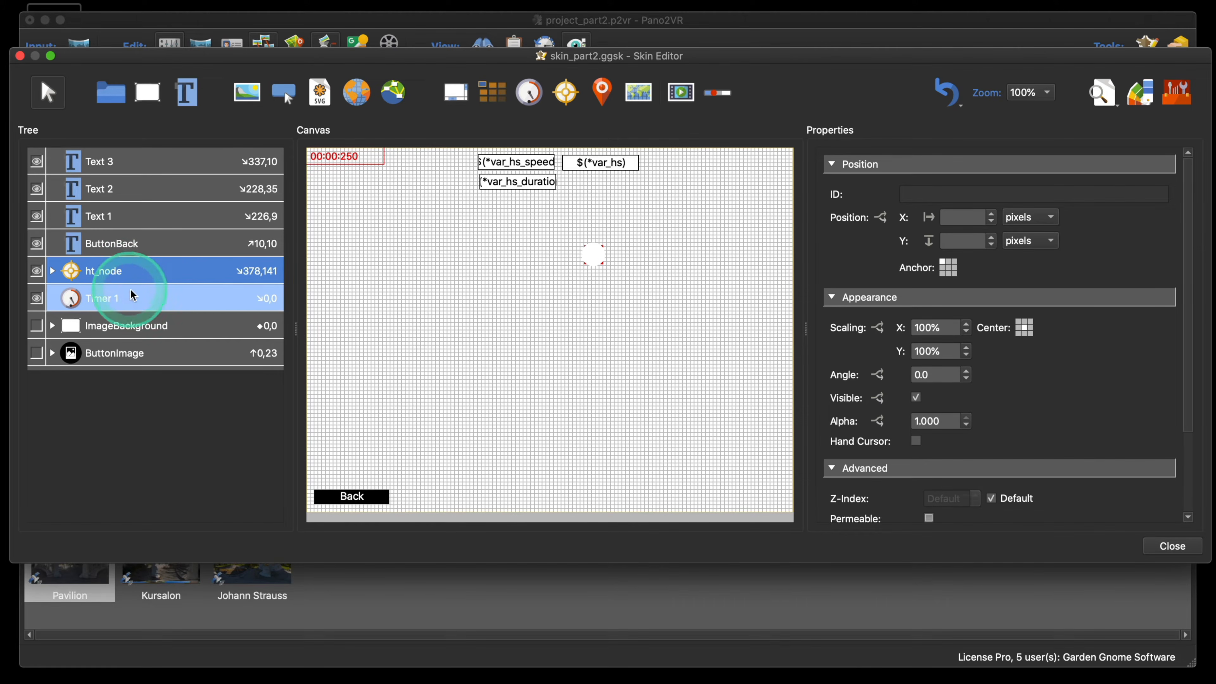
right_click(139, 274)
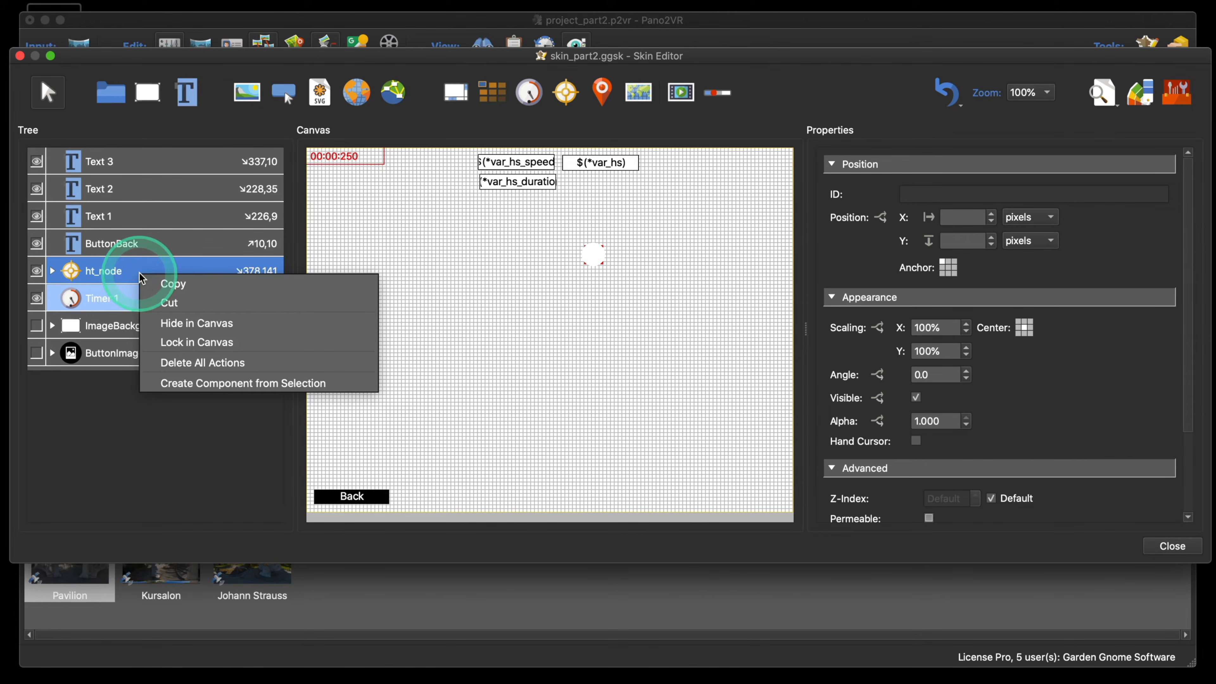
click(238, 383)
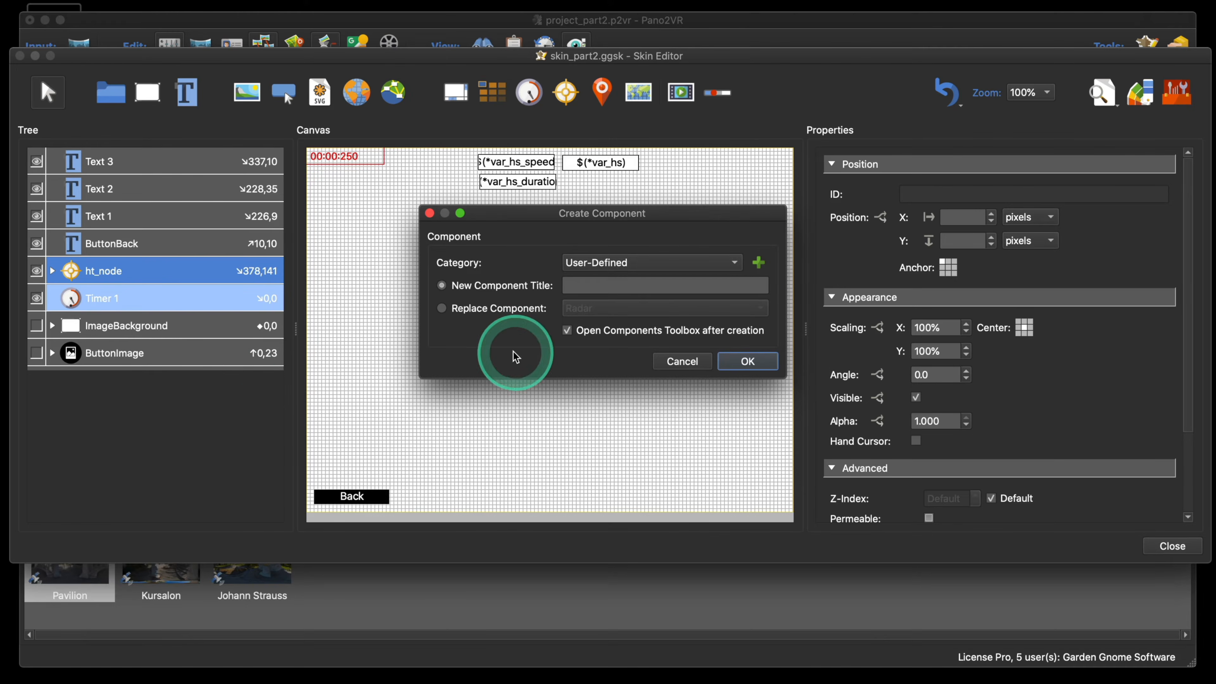
click(601, 286)
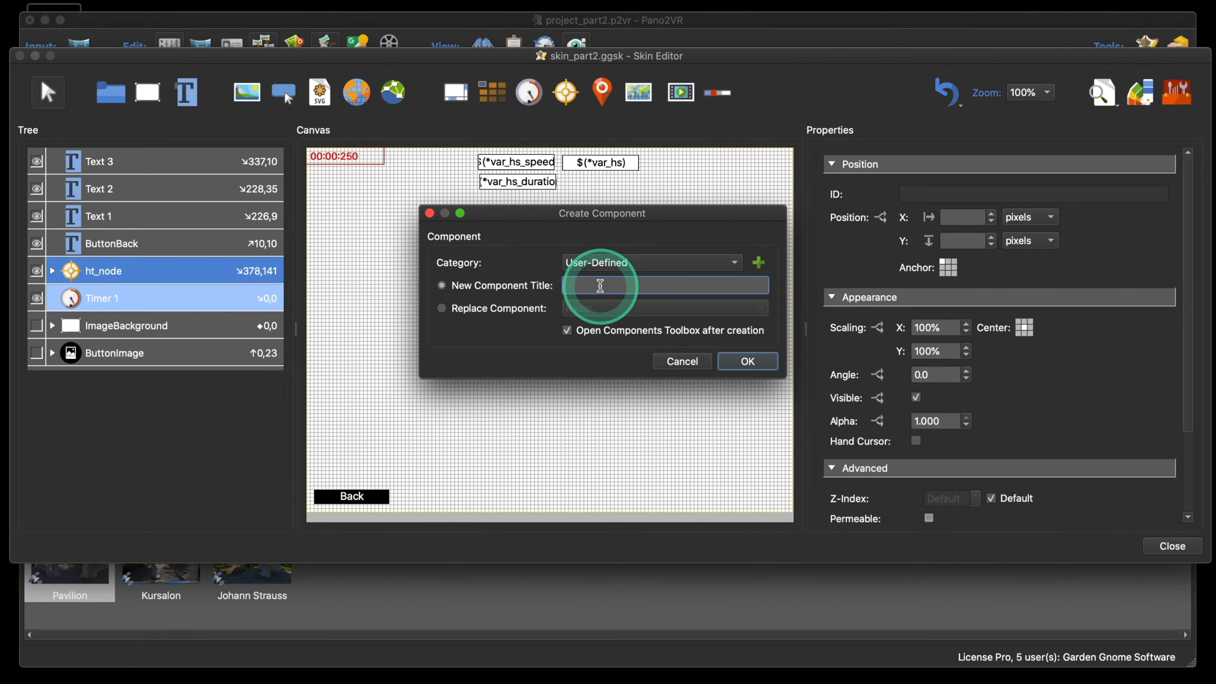
click(442, 309)
click(579, 311)
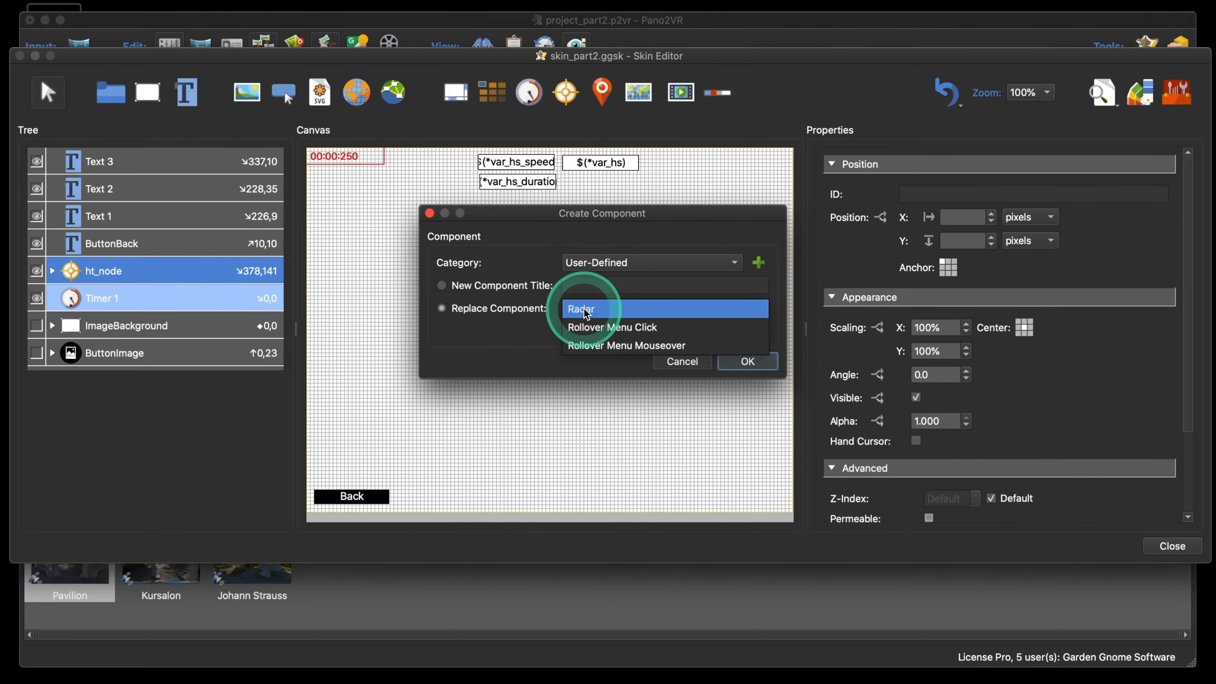
click(444, 305)
click(445, 289)
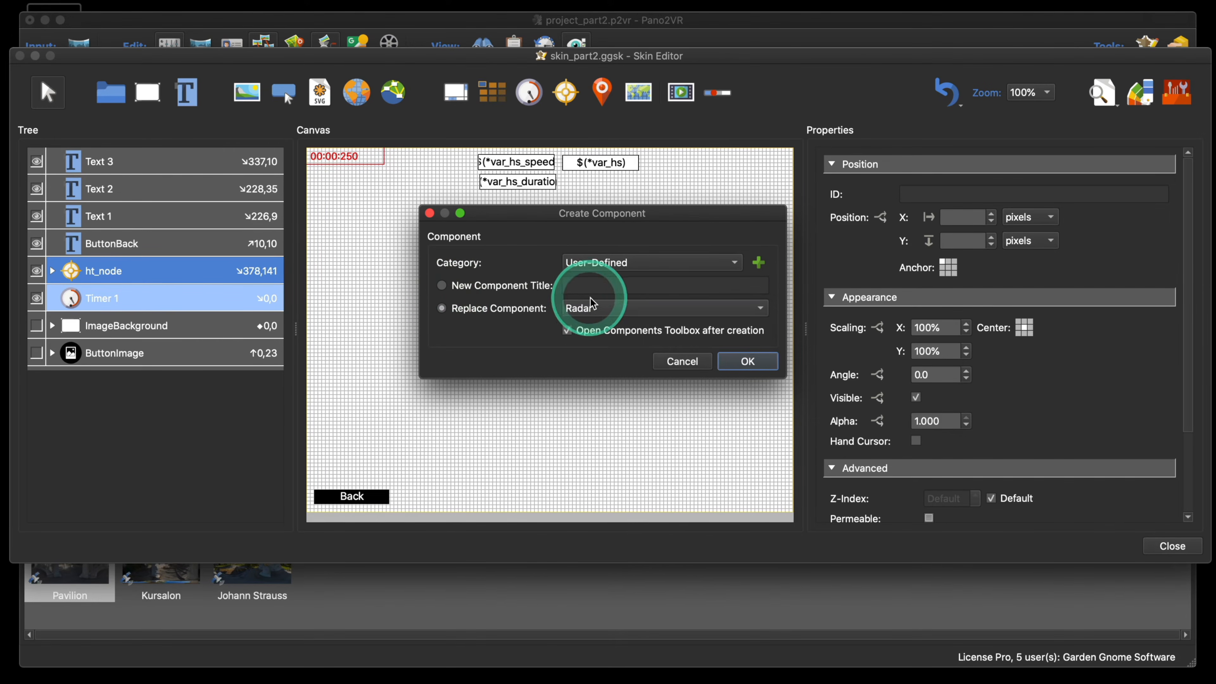
click(442, 286)
- Create the new User-Defined component with the title Animated Point Hotspot and close the Components Toolbox
click(593, 288)
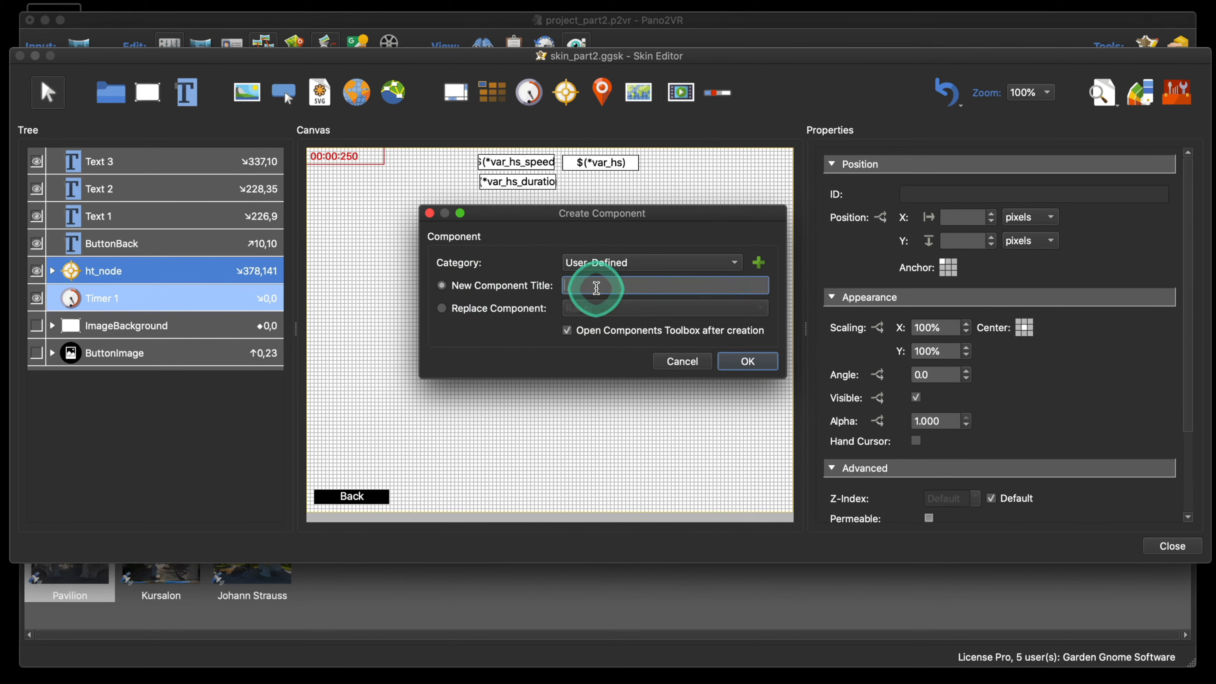
text(Anima)
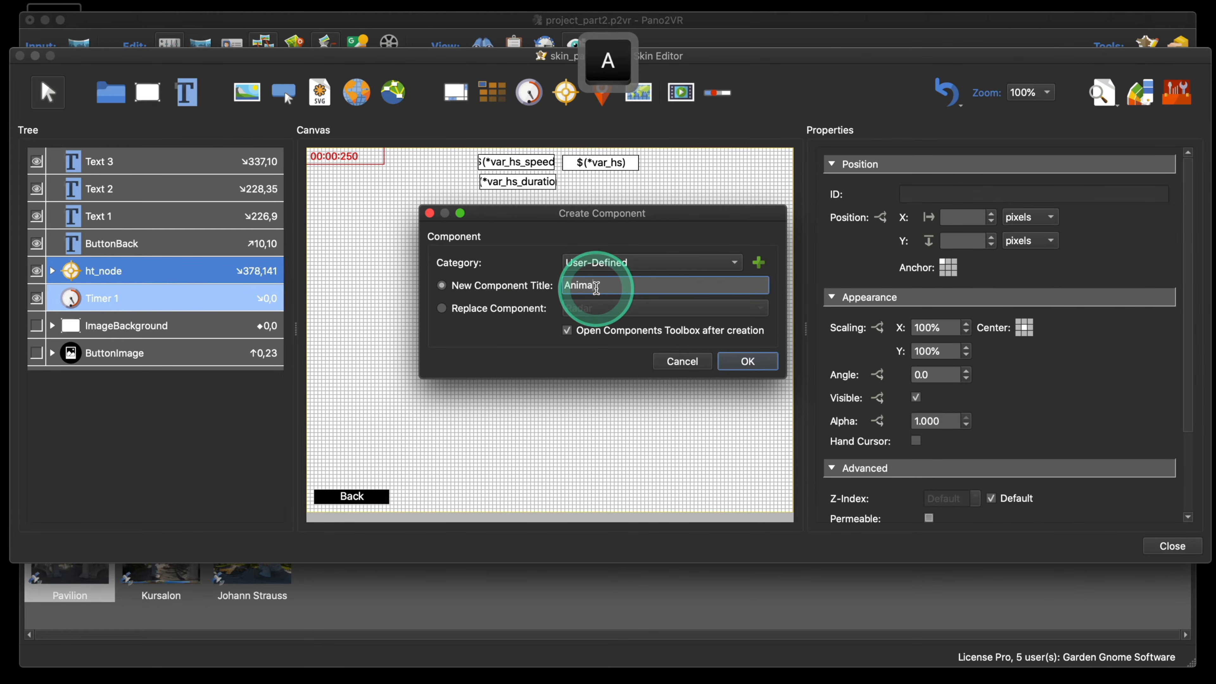
text(ted H)
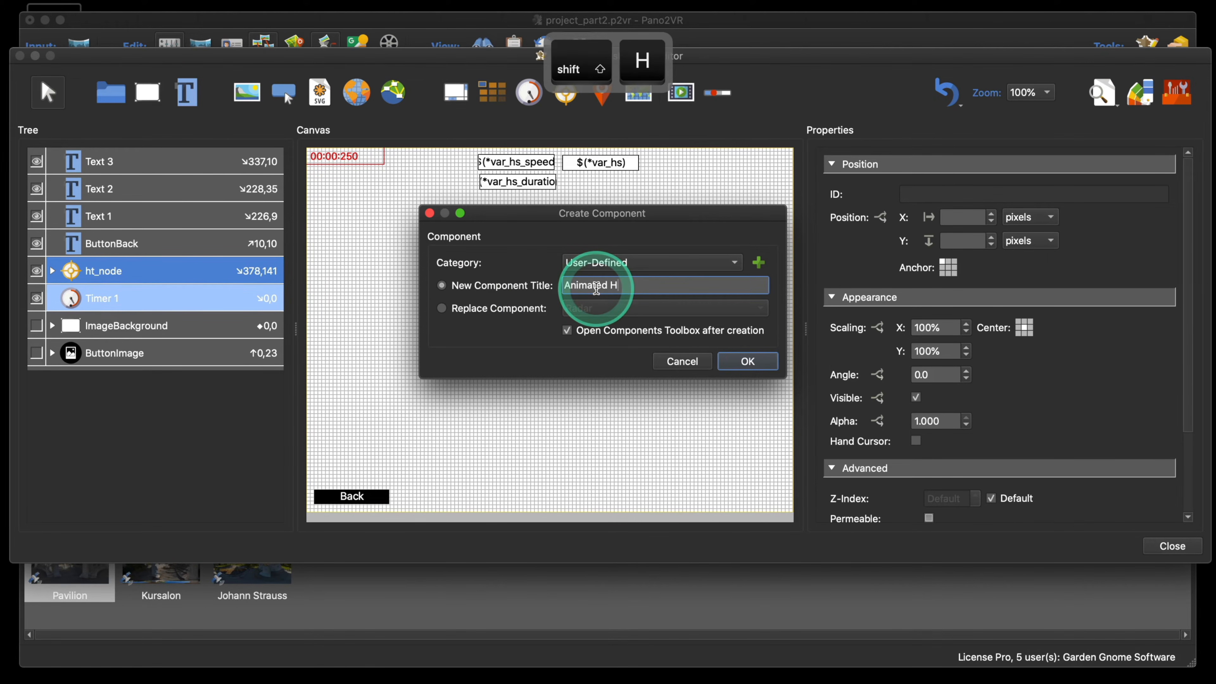
key(BackSpace)
text(Po)
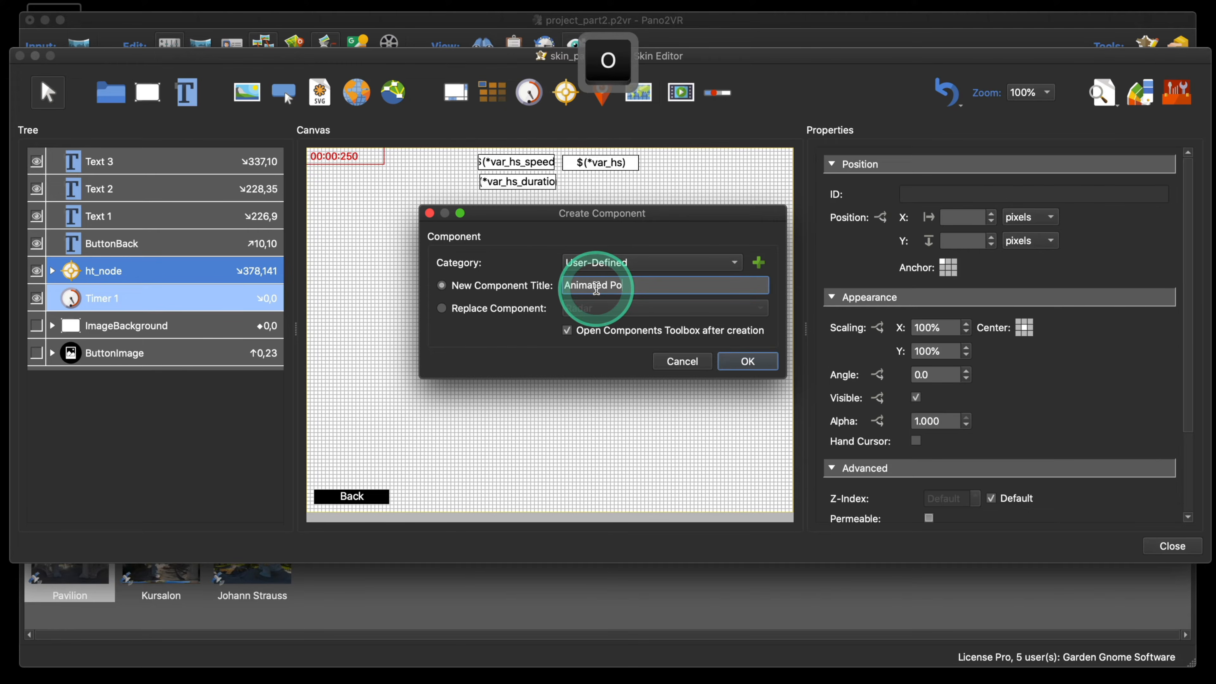
text(int Hotspot)
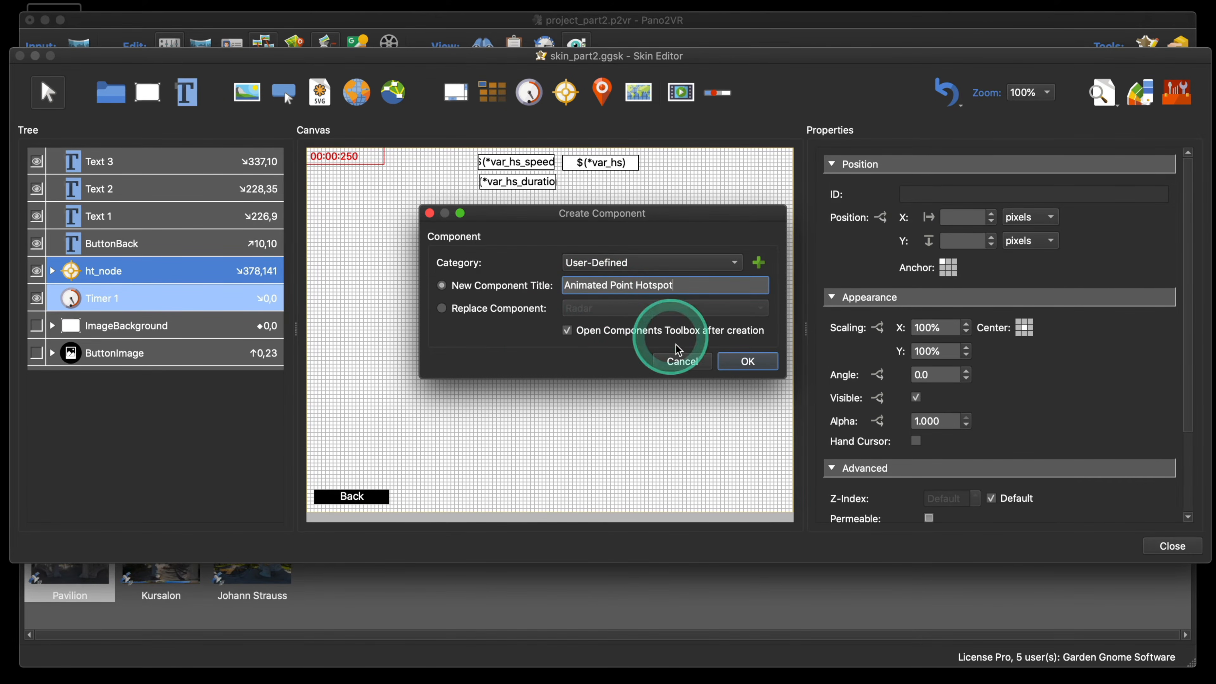
click(748, 361)
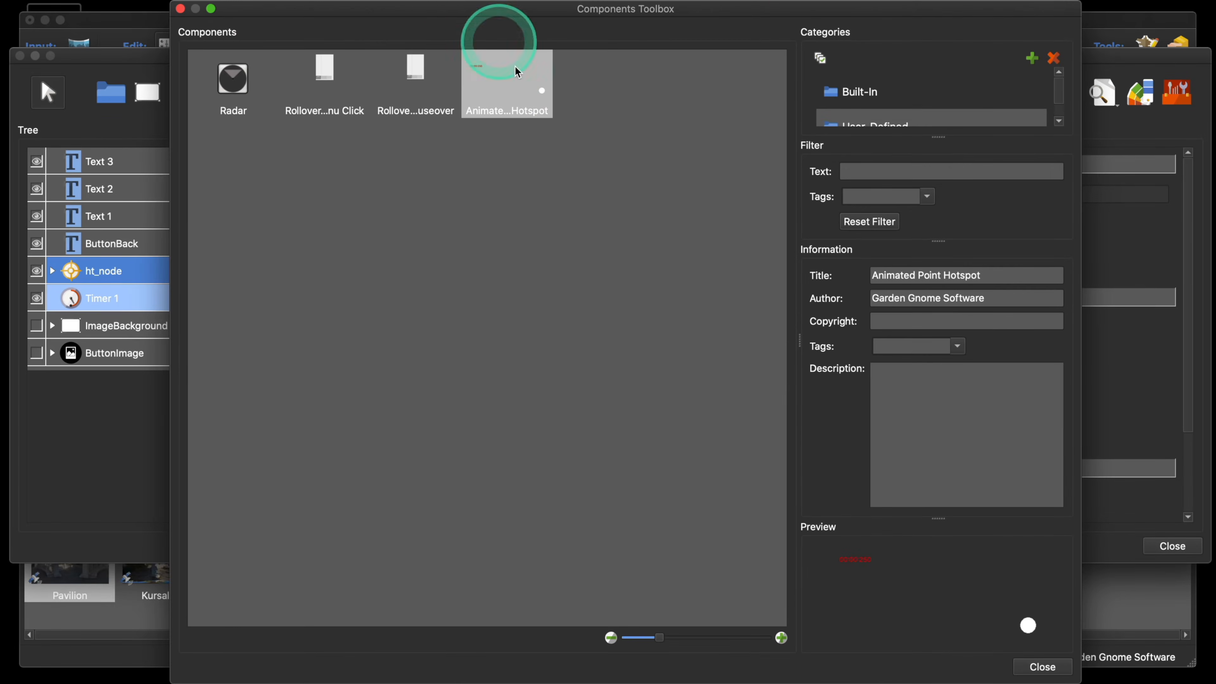
drag(812, 10, 578, 12)
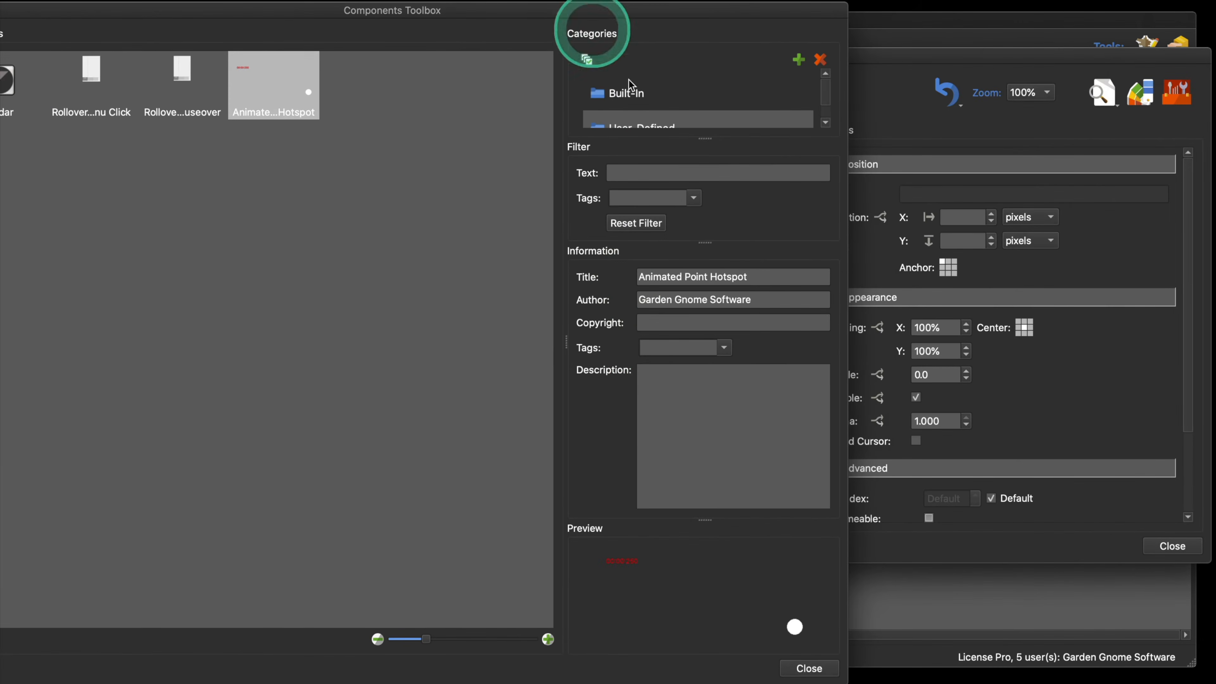
click(809, 669)
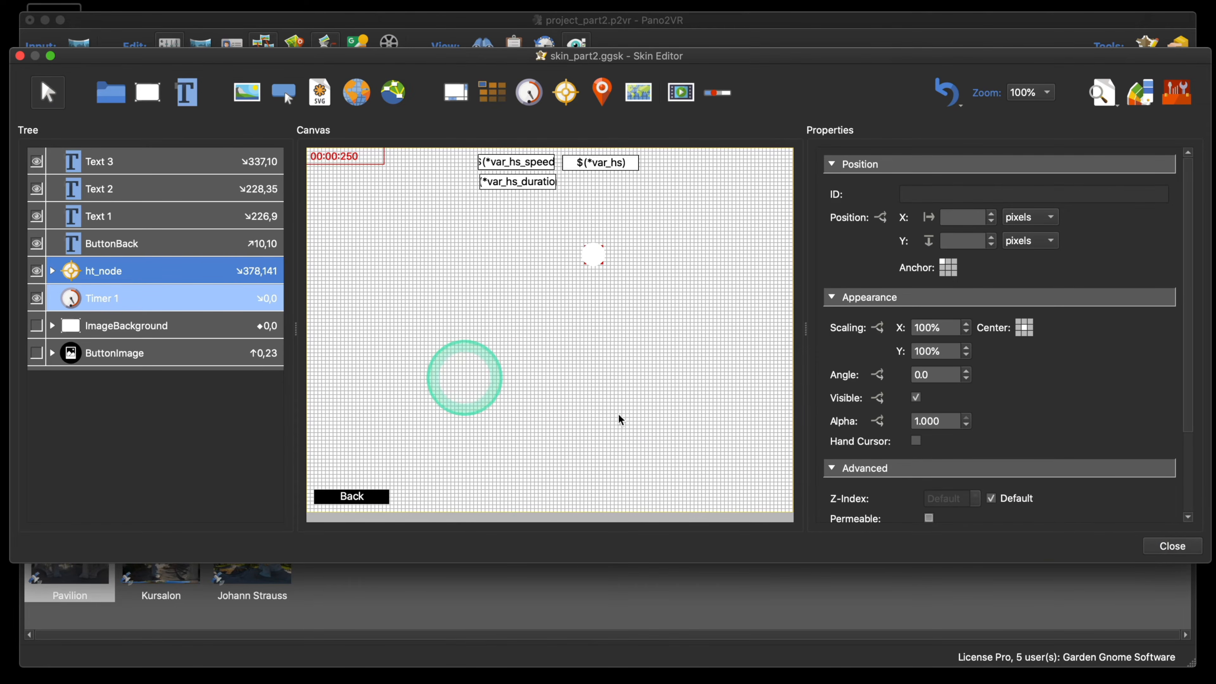
- Close the current skin, clear the output's skin selection and open a new empty skin for editing
click(1183, 540)
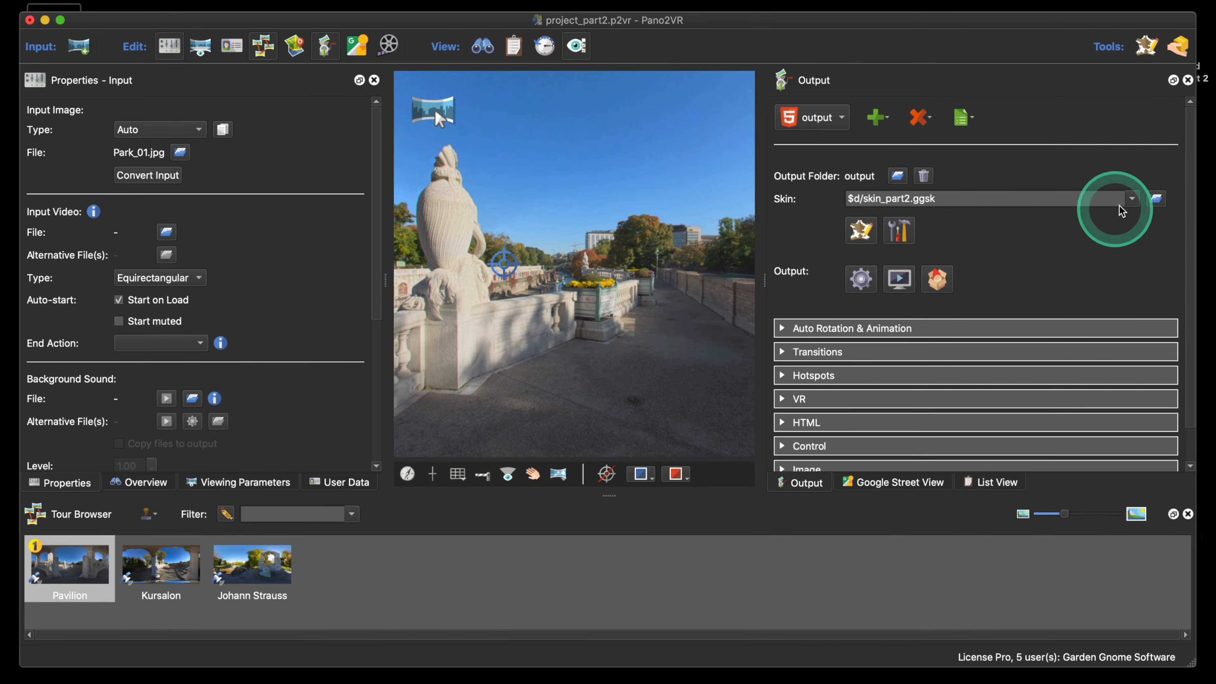
click(1131, 198)
click(1063, 215)
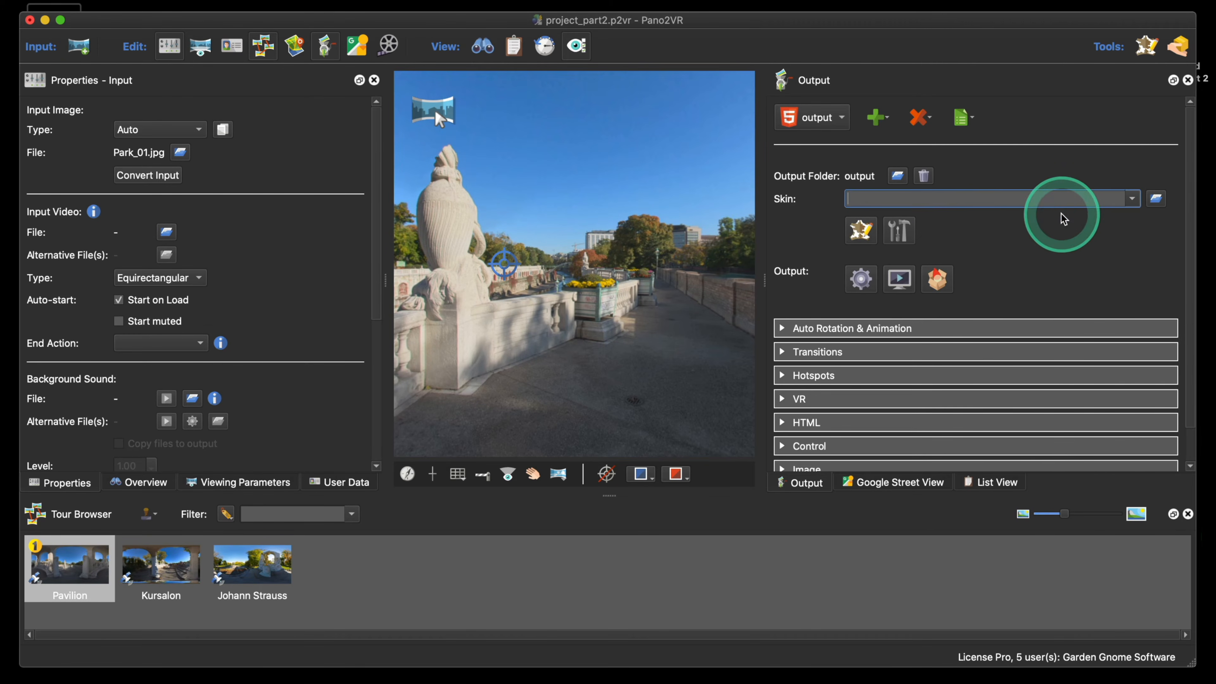
click(862, 231)
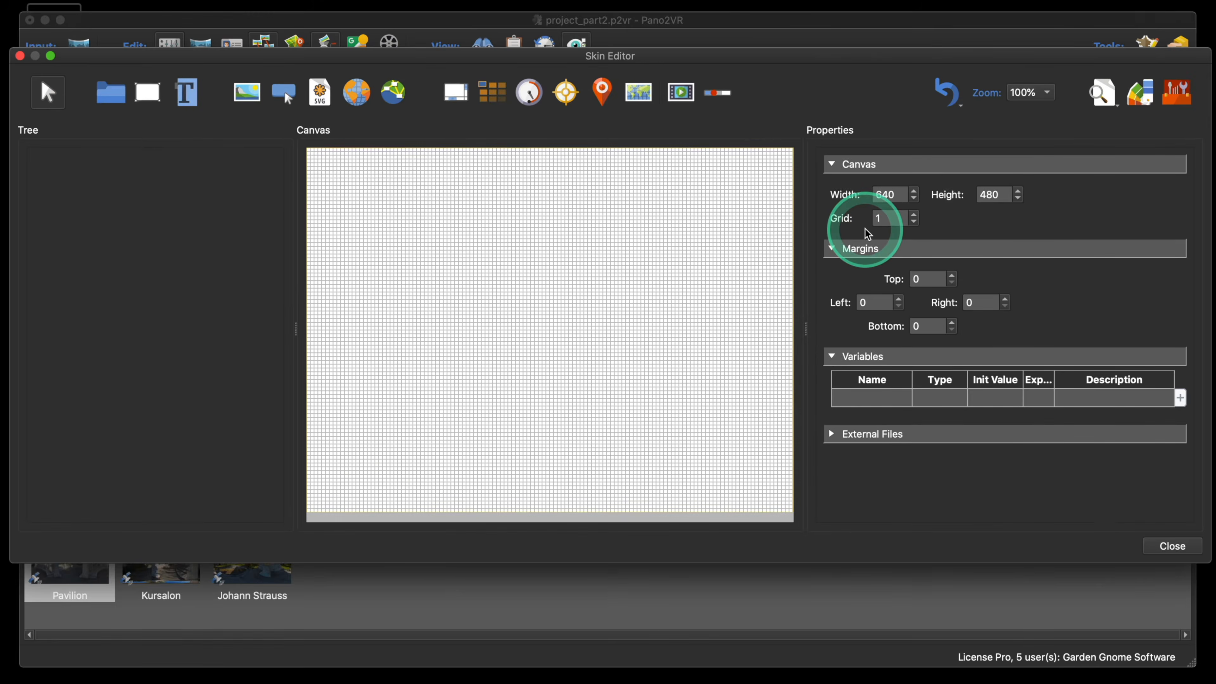
- Insert the Animated Point Hotspot component from the User-Defined category into the empty skin and close the Components Toolbox
click(1147, 98)
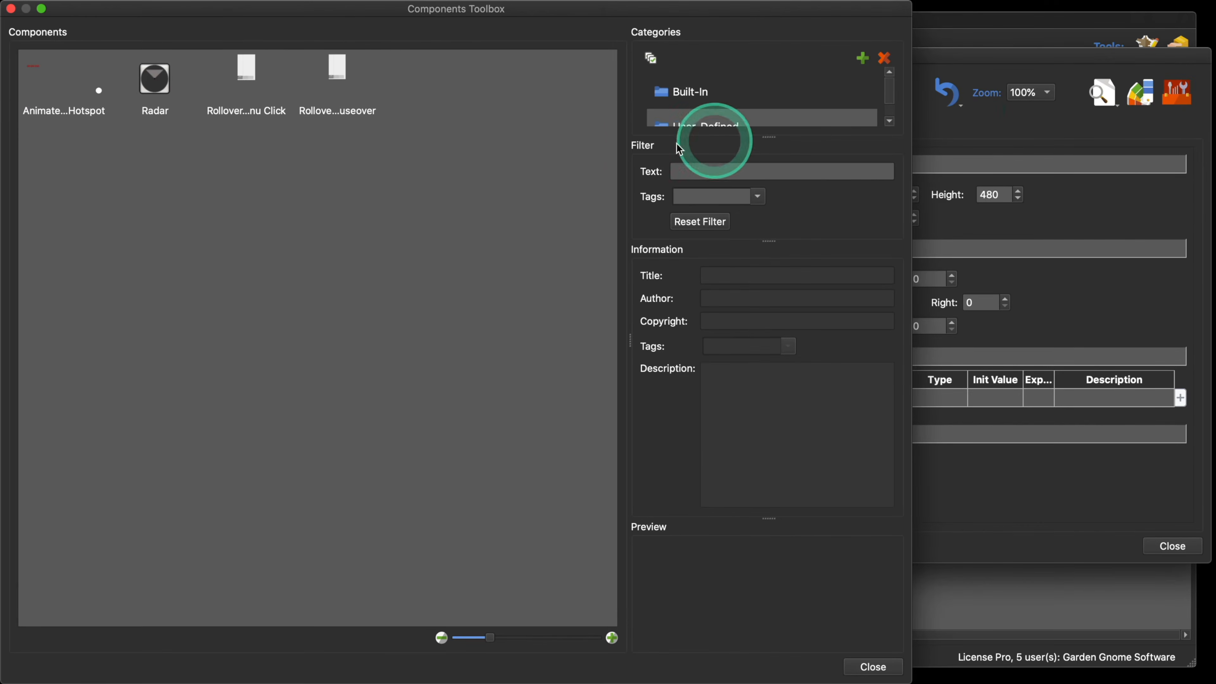
double_click(59, 88)
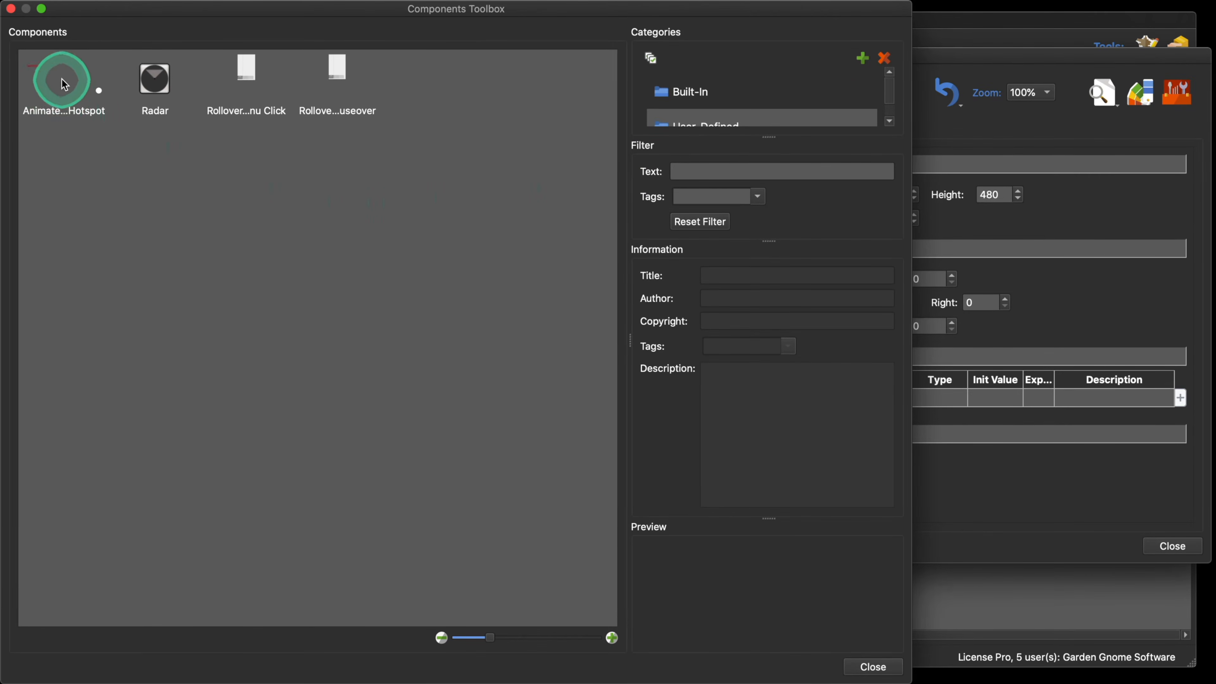
click(875, 667)
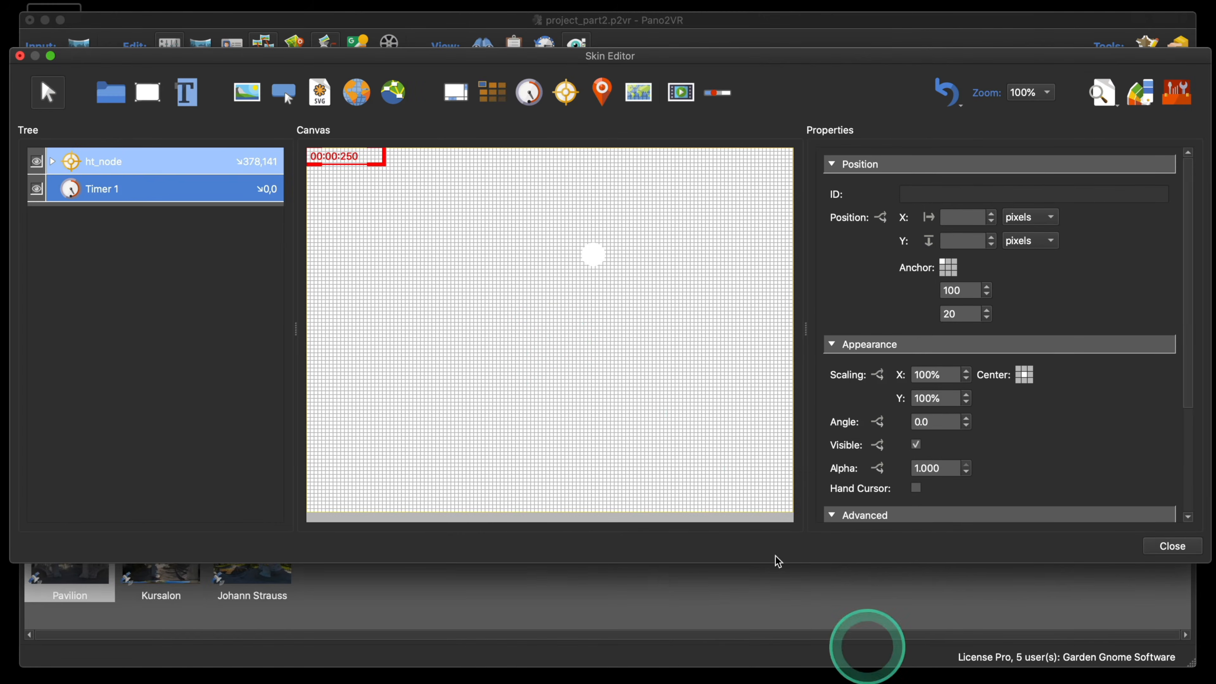
- Close the new skin and save it as test_skin in the varibals and logic blocks Part 2 folder on the Desktop
click(1173, 546)
click(699, 319)
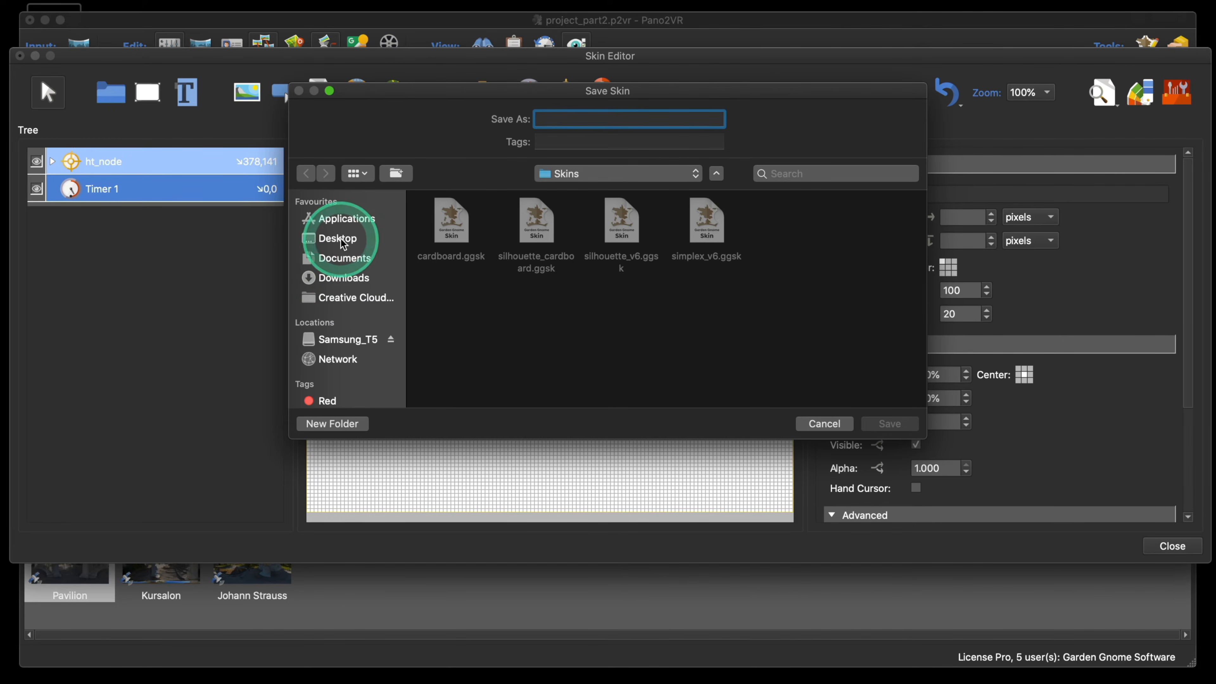
click(341, 239)
click(685, 119)
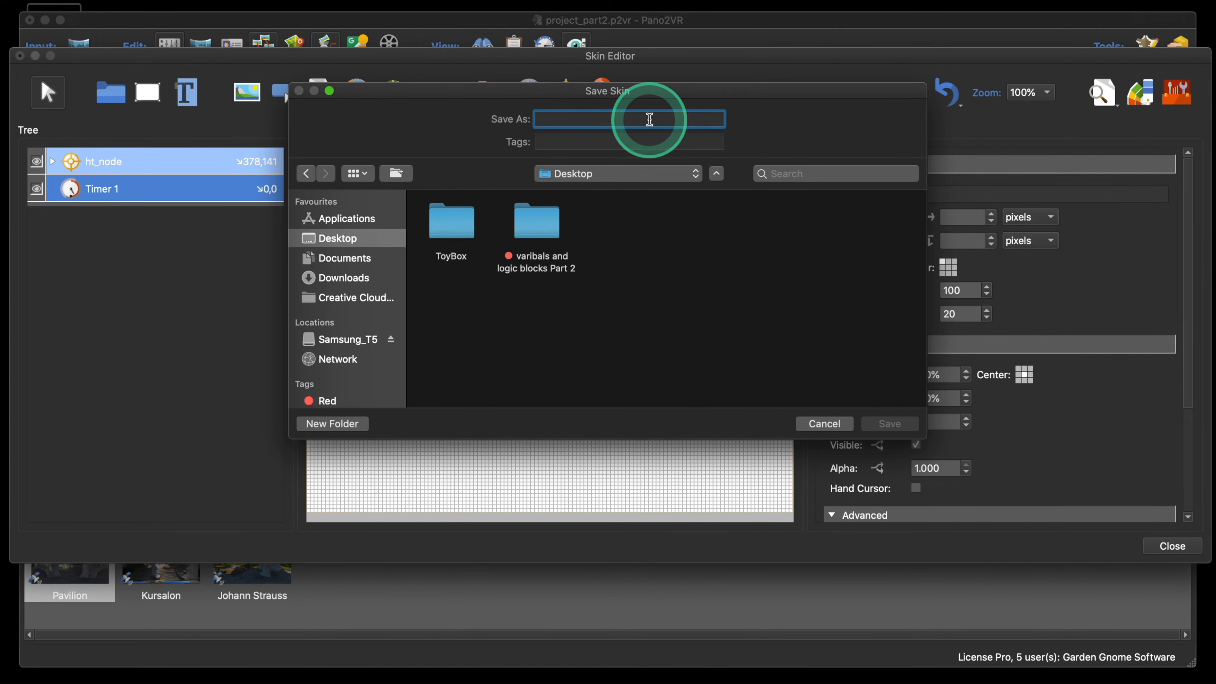
double_click(535, 217)
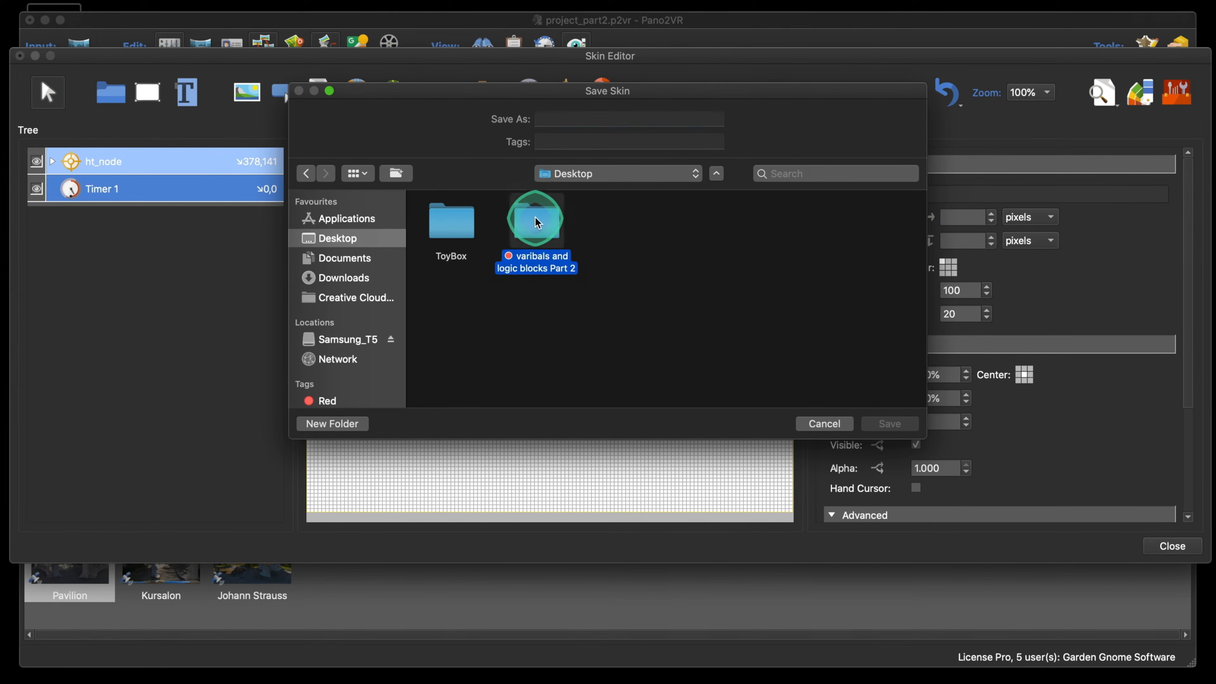
click(564, 119)
text(test_skin)
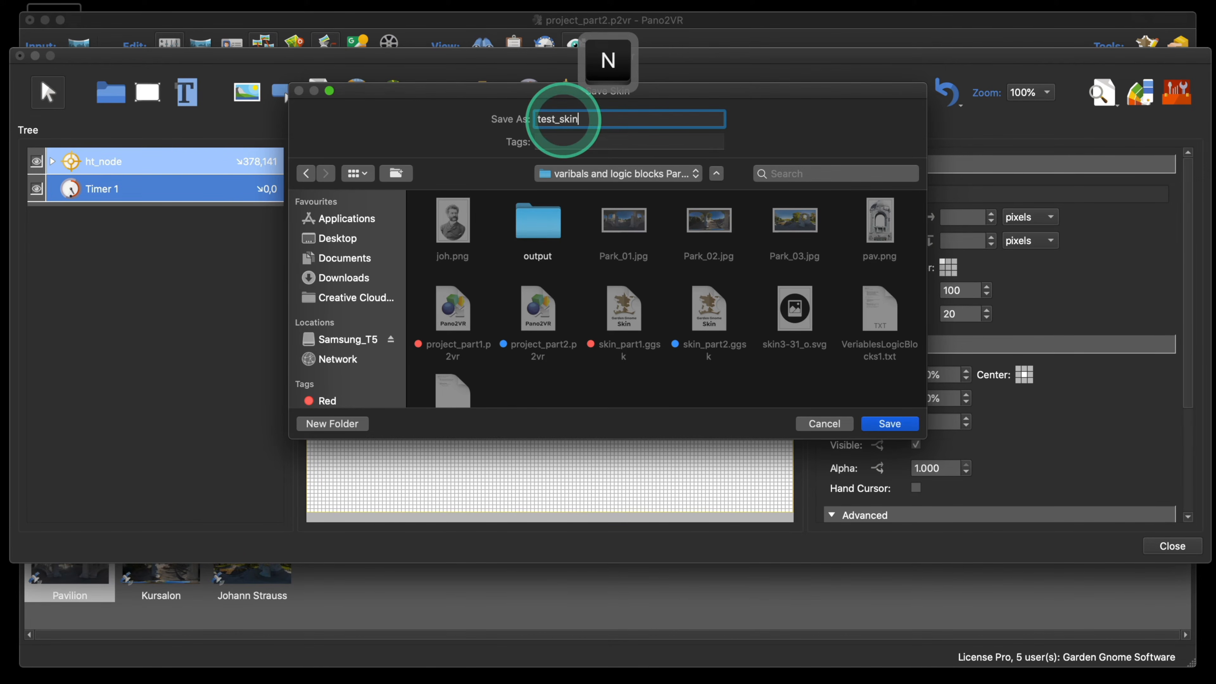
click(892, 424)
- Generate the output with test_skin.ggsk, overwriting pano.xml, preview the panorama in the browser and close the preview
click(860, 279)
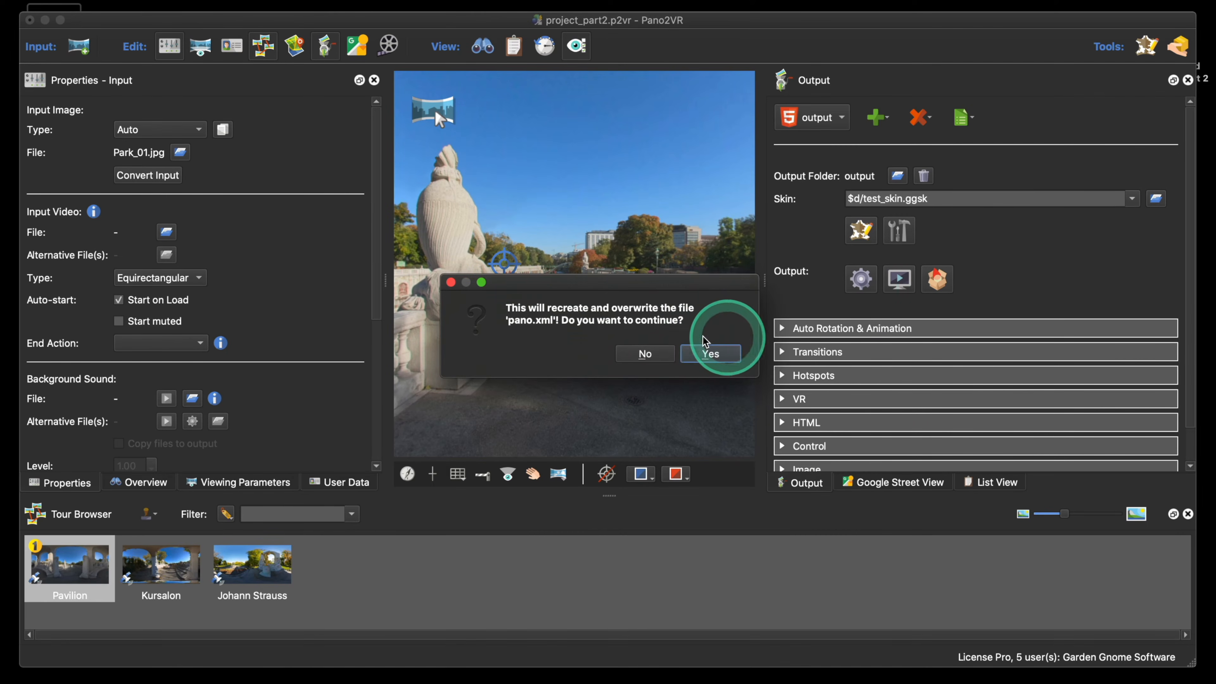
click(705, 350)
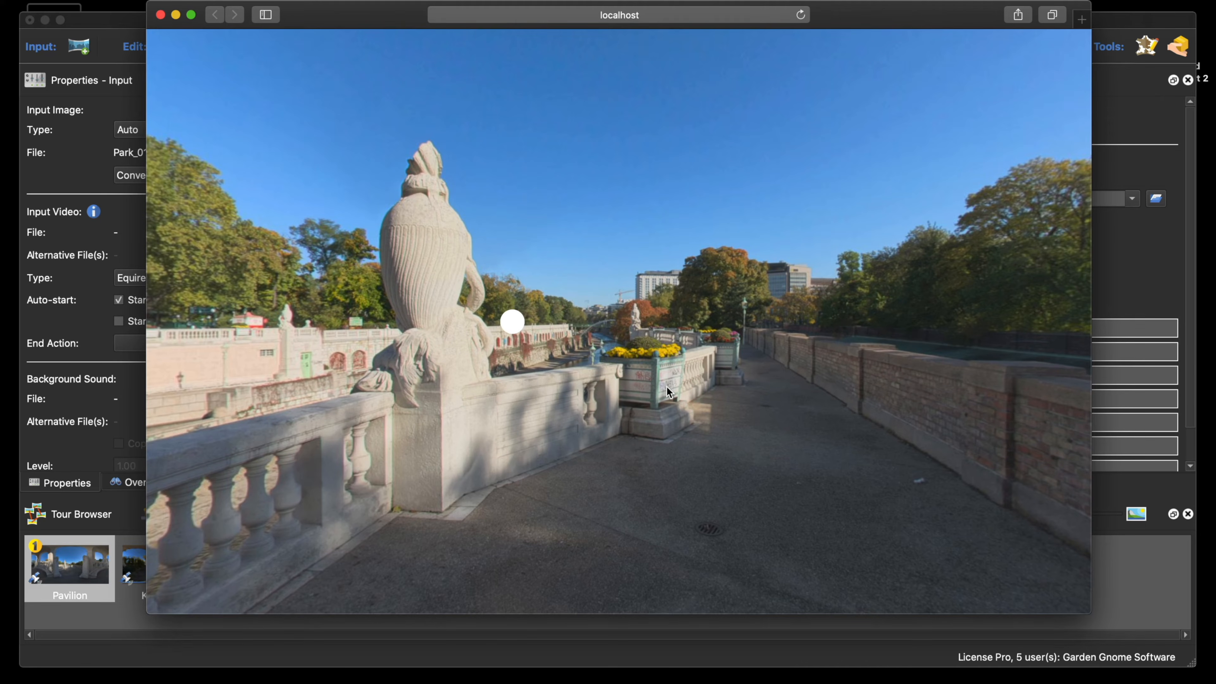
click(161, 16)
- Reopen test_skin for editing, examine its skin variables and the actions of Timer 1, and close the Skin Editor
click(864, 232)
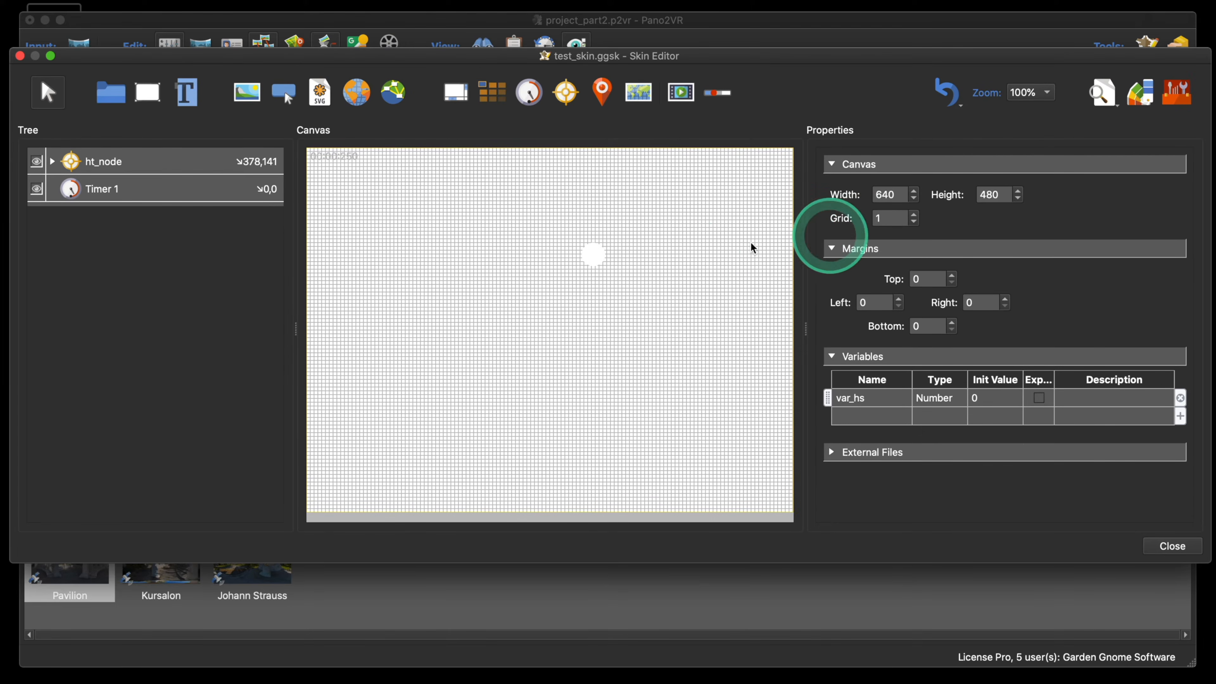
click(713, 248)
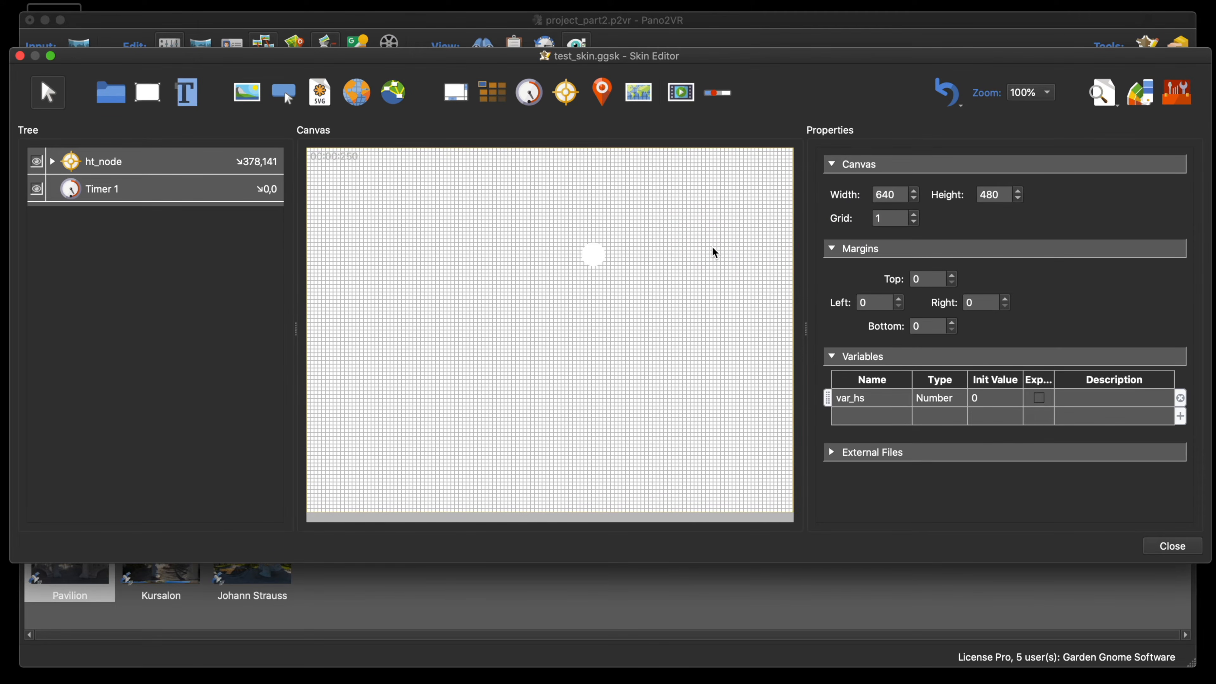
click(686, 319)
click(641, 363)
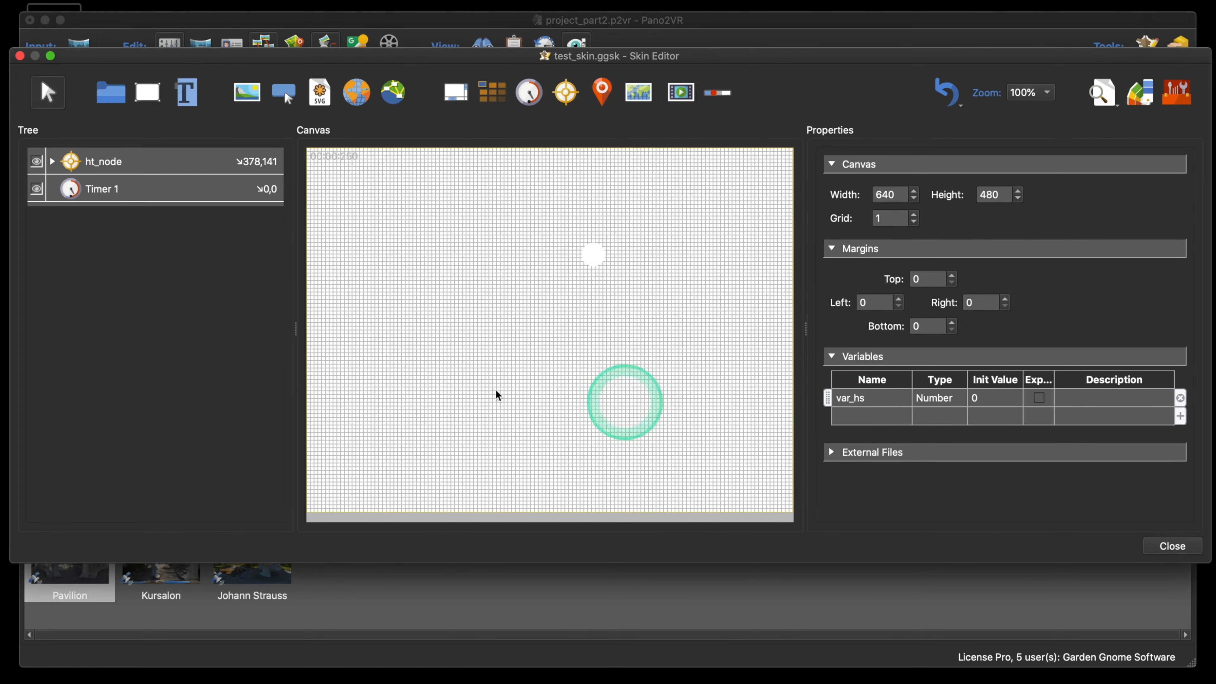
click(106, 190)
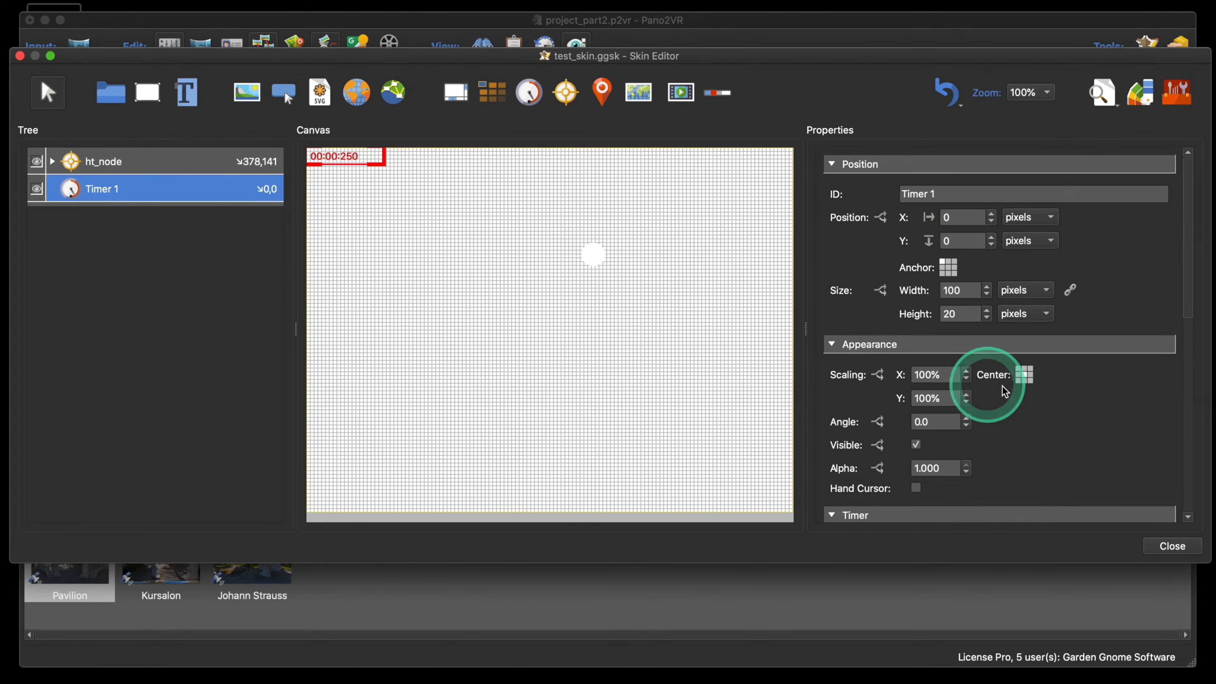
scroll(1005, 390, down, 12)
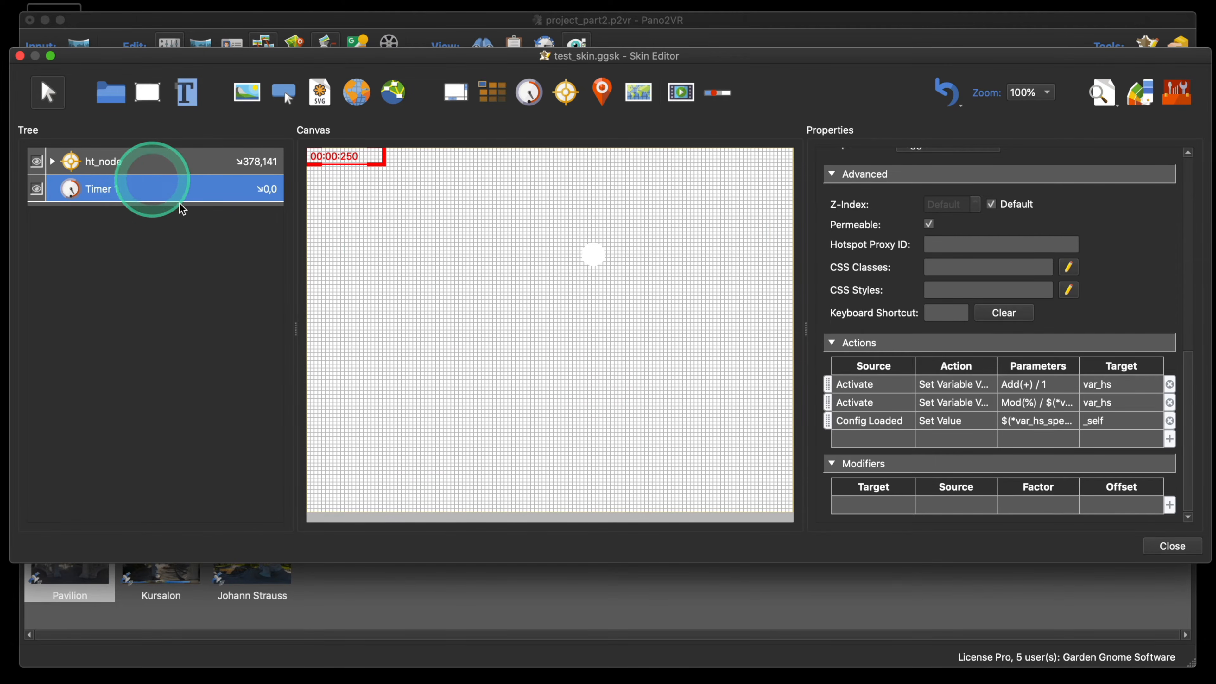
click(1173, 546)
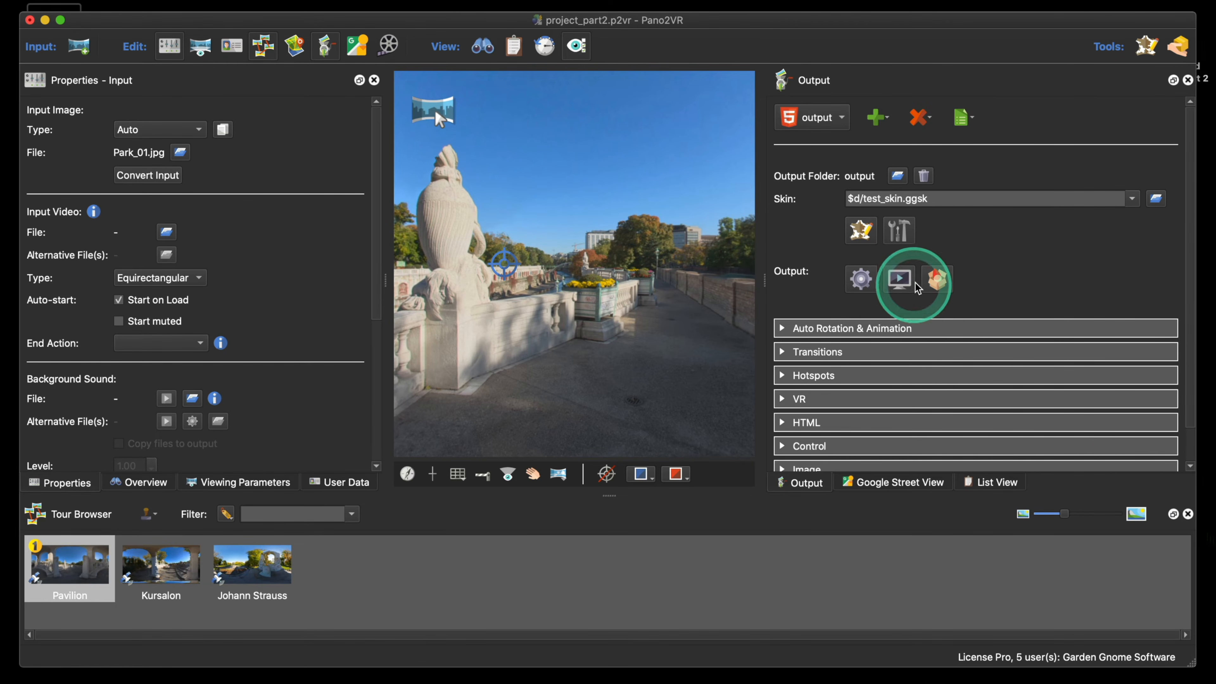
- Switch the output's skin to skin_part2.ggsk, open it for editing with the ht_node hotspot collapsed in the tree, and save it
click(1132, 200)
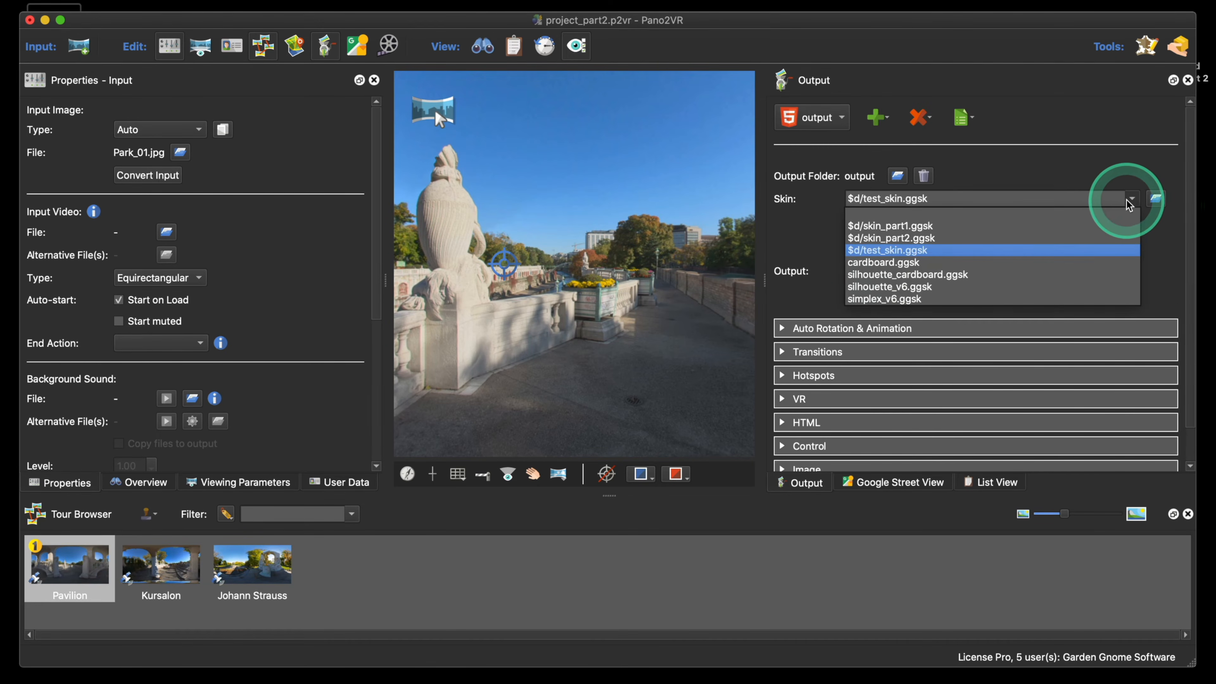
click(1044, 238)
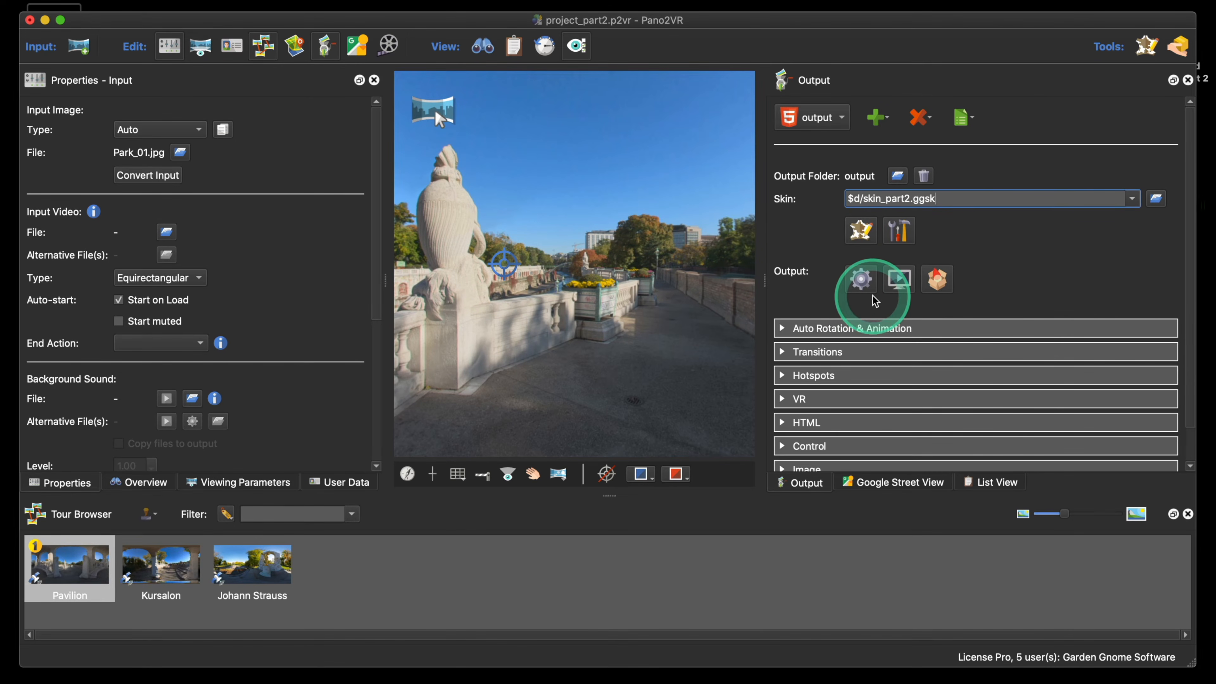
click(861, 230)
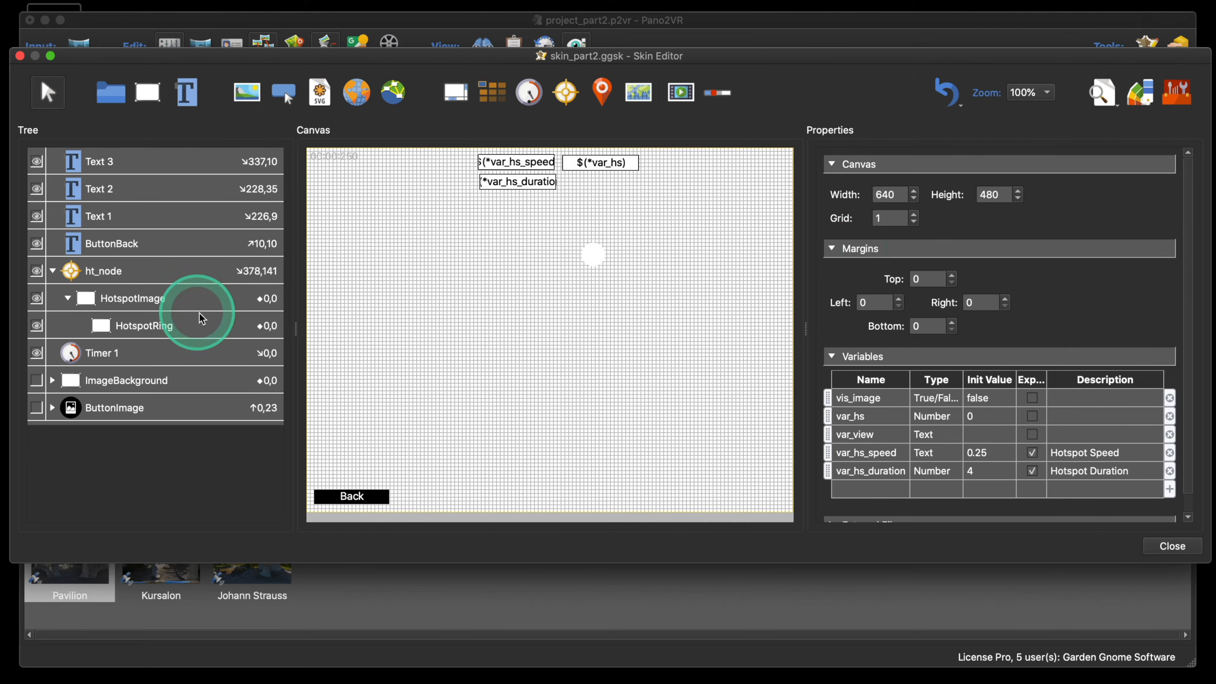
click(67, 298)
click(52, 271)
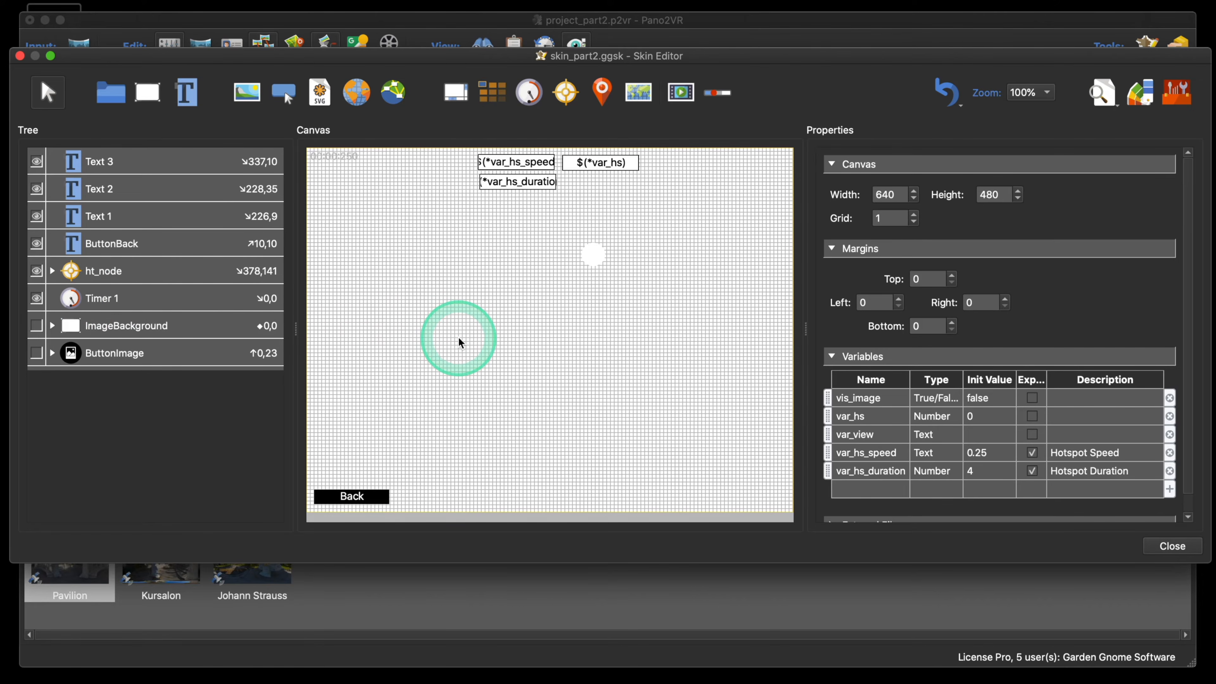
key(super+s)
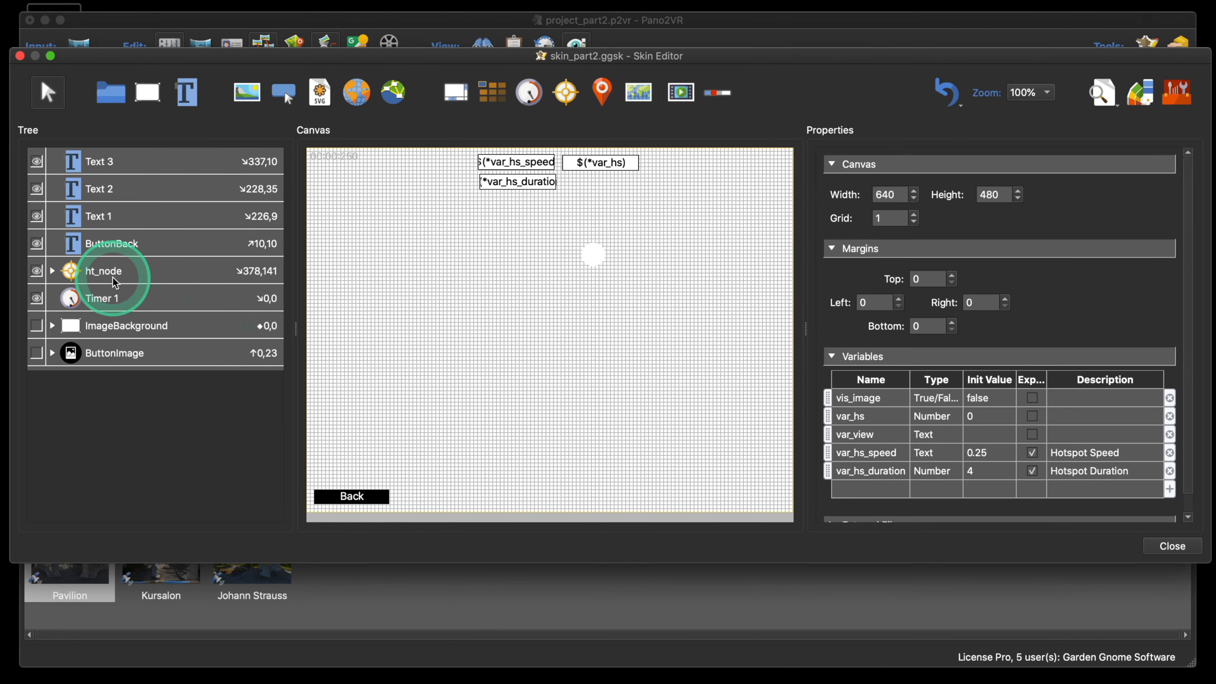
click(52, 270)
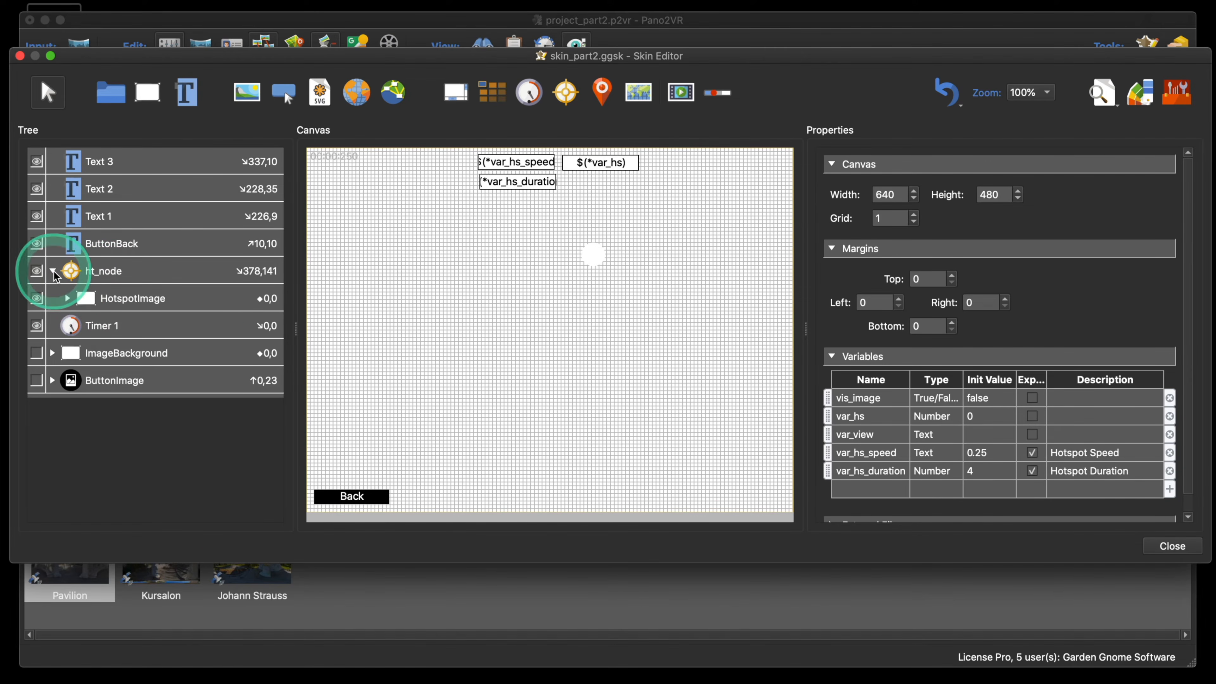
click(67, 299)
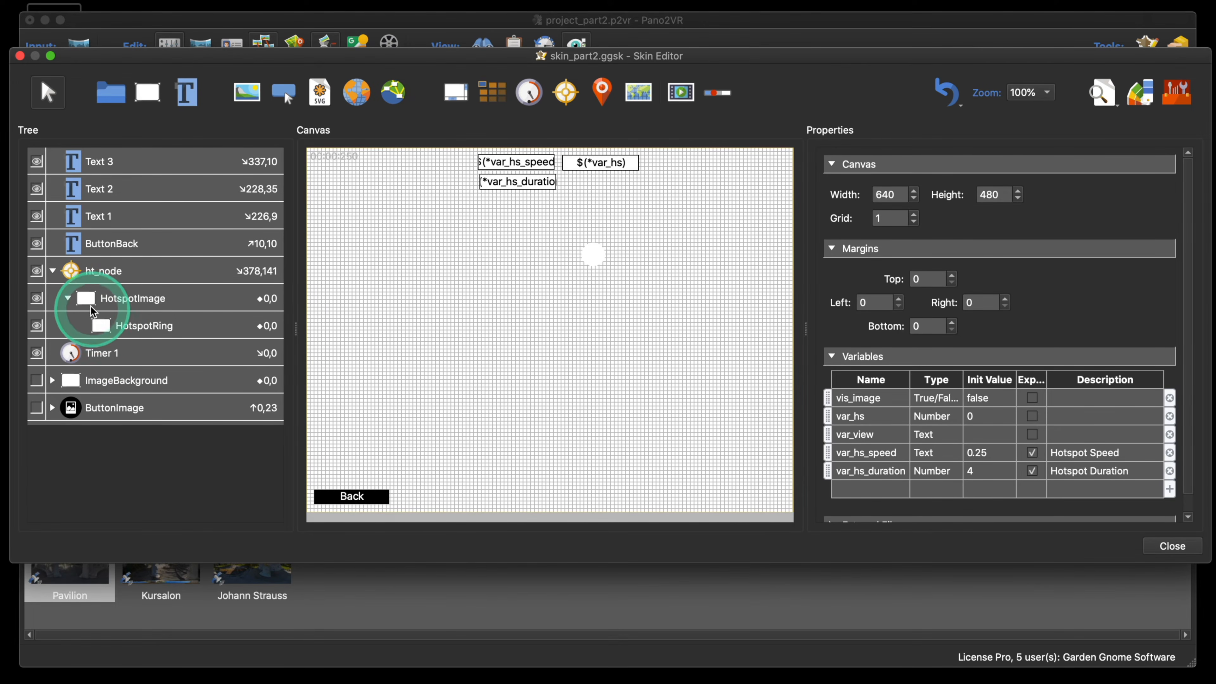
click(67, 299)
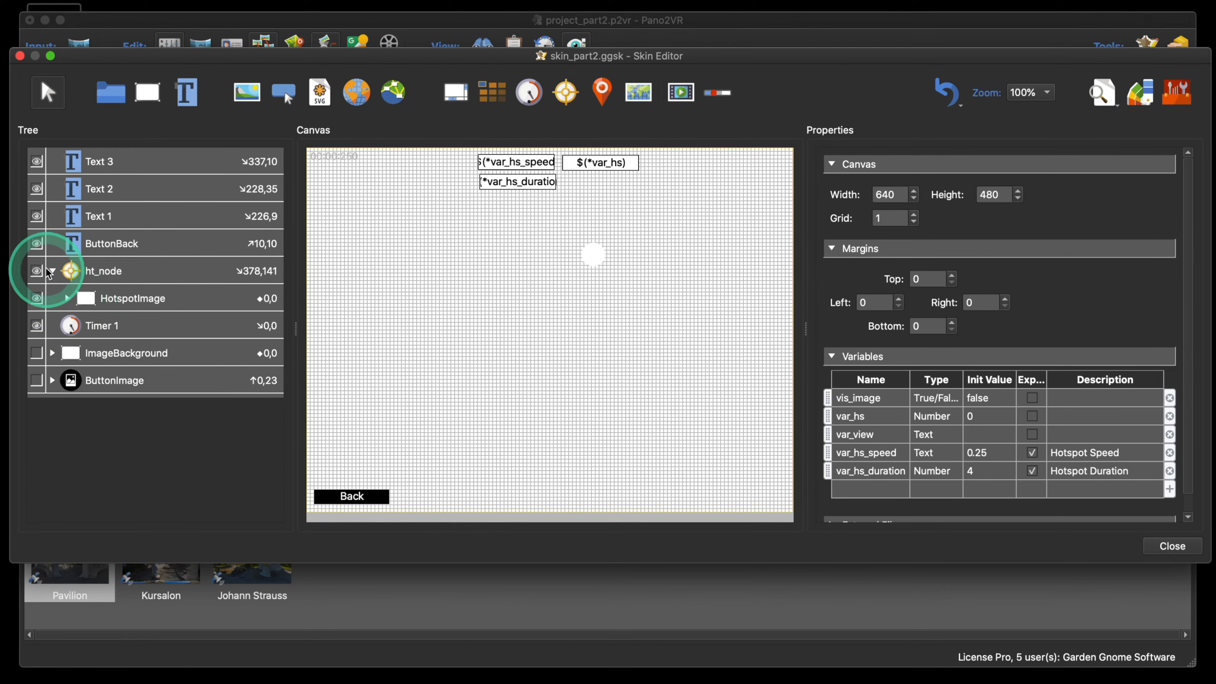
click(52, 271)
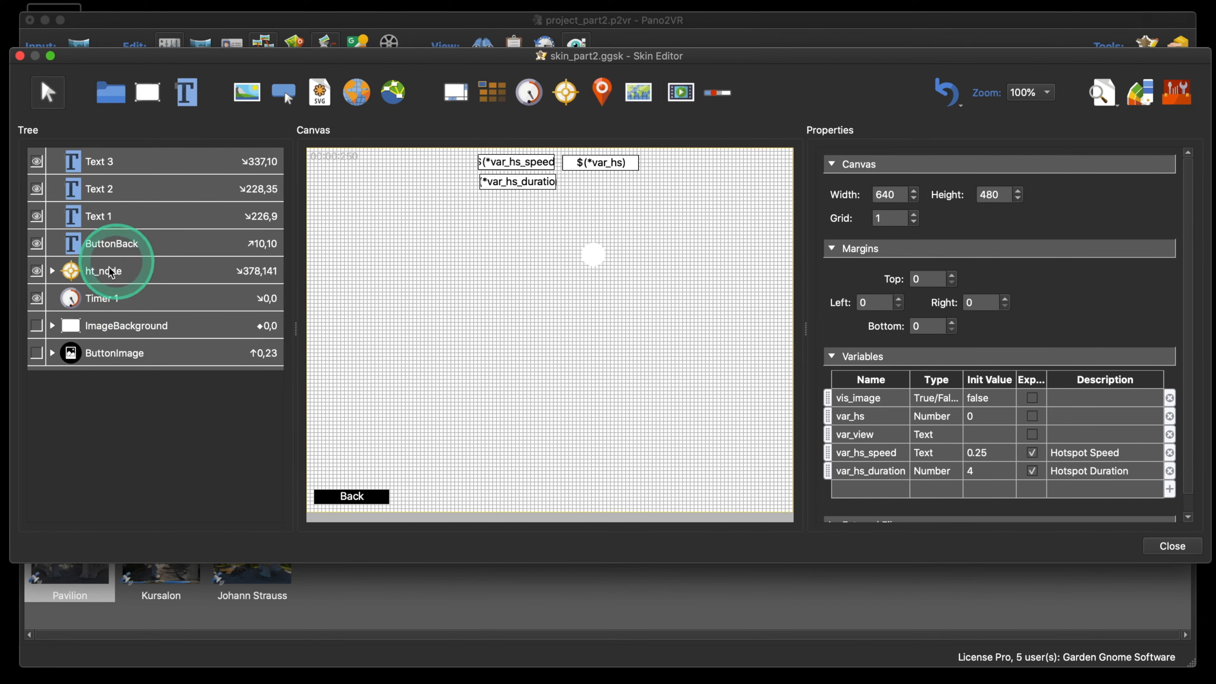
- Add a logic block to Timer 1's Visible property with the variables *var_hs_speed and *var_hs_duration as triggers
click(116, 300)
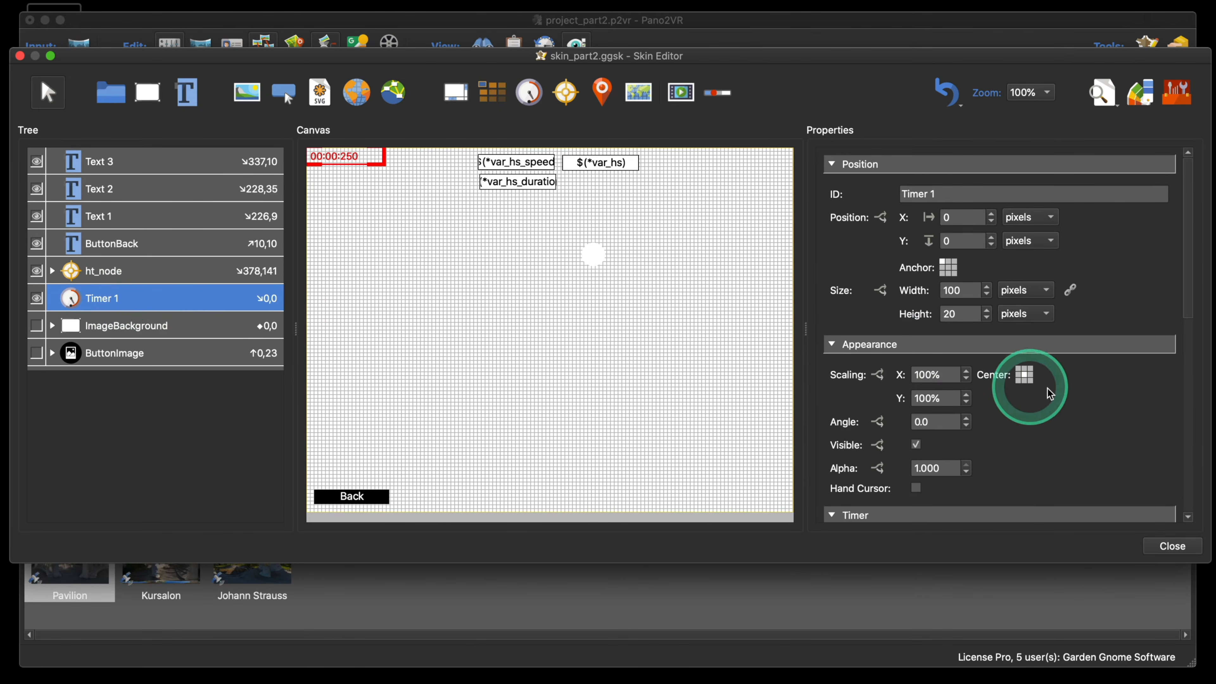
scroll(1062, 391, down, 5)
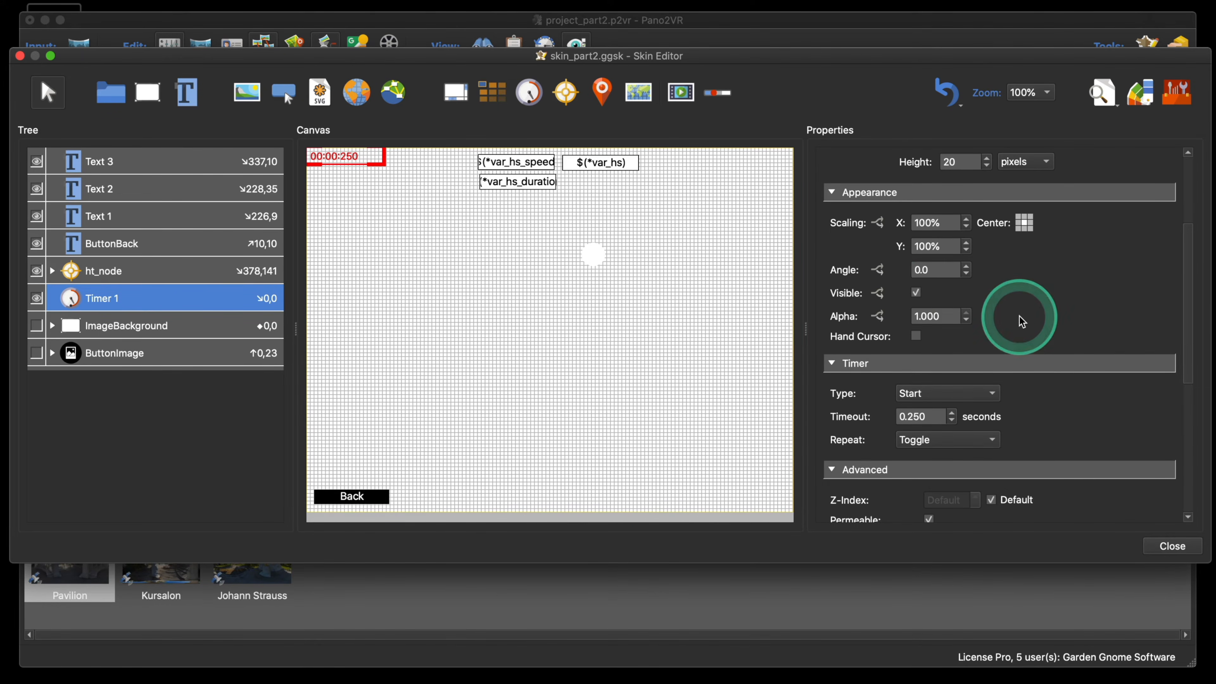
click(877, 294)
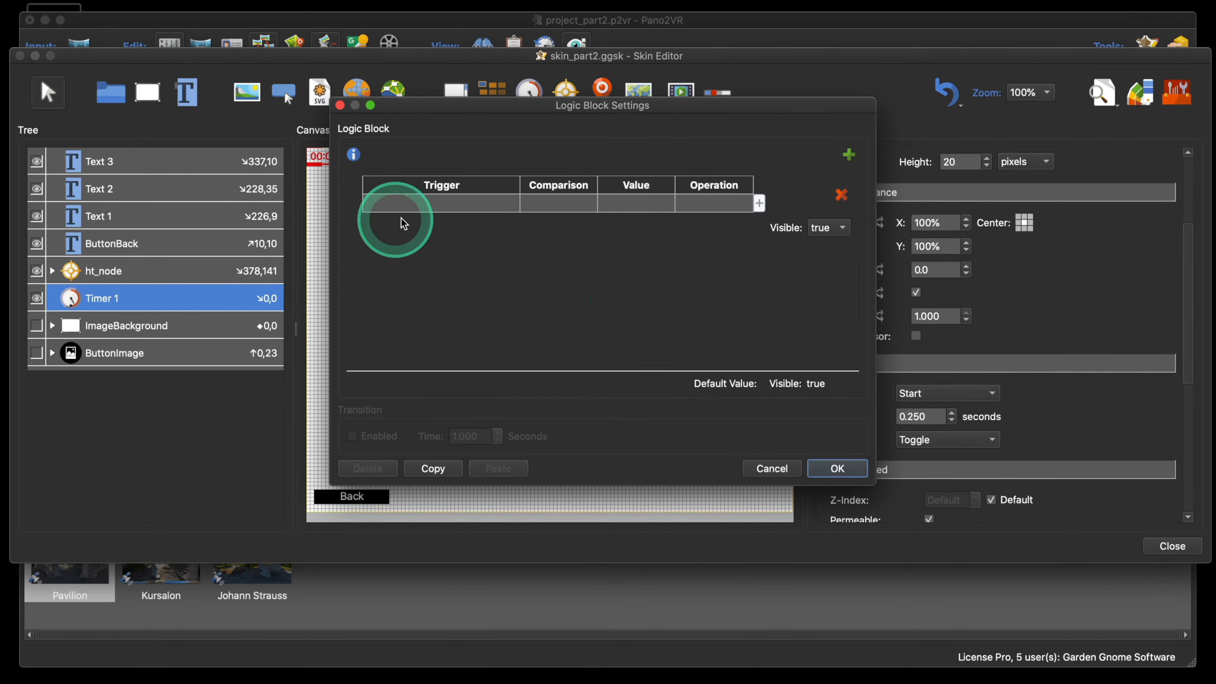
click(423, 214)
mouse_move(445, 337)
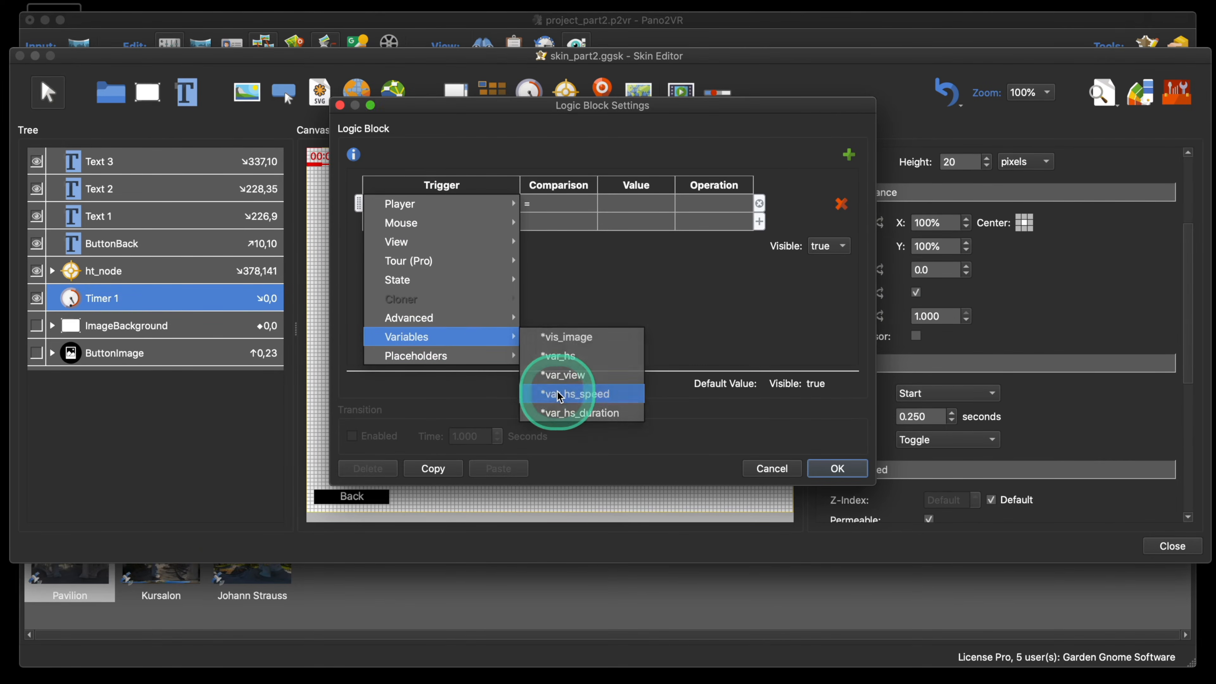
click(558, 394)
click(445, 224)
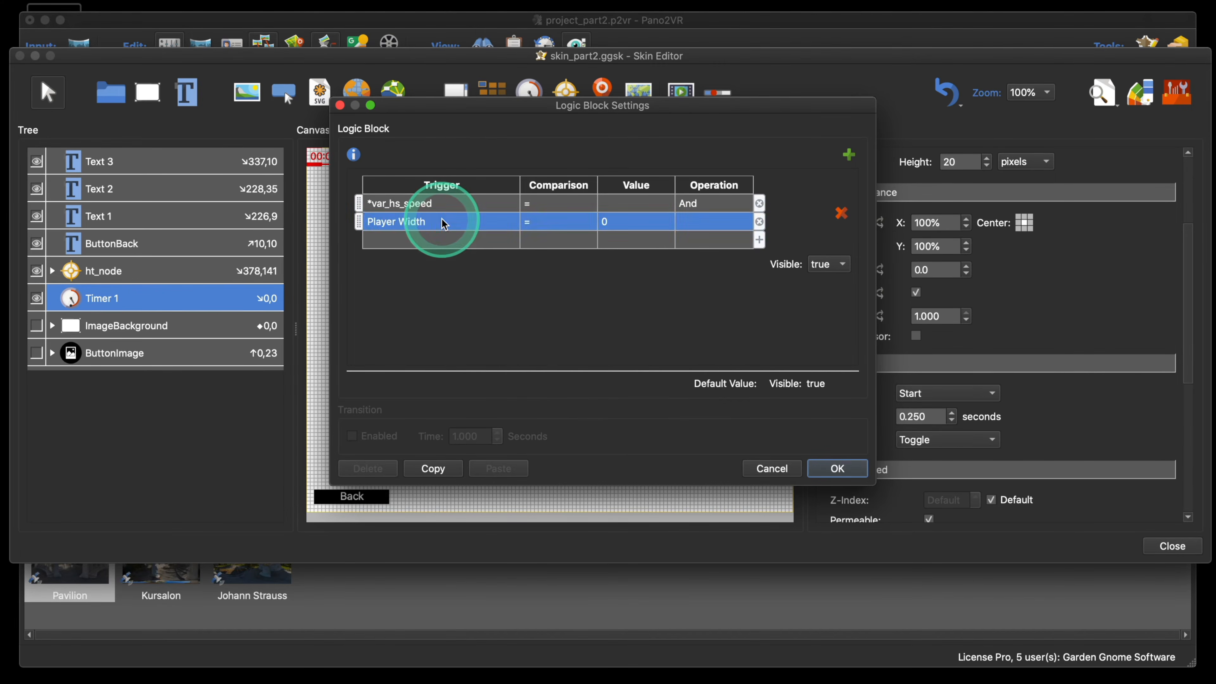
mouse_move(467, 353)
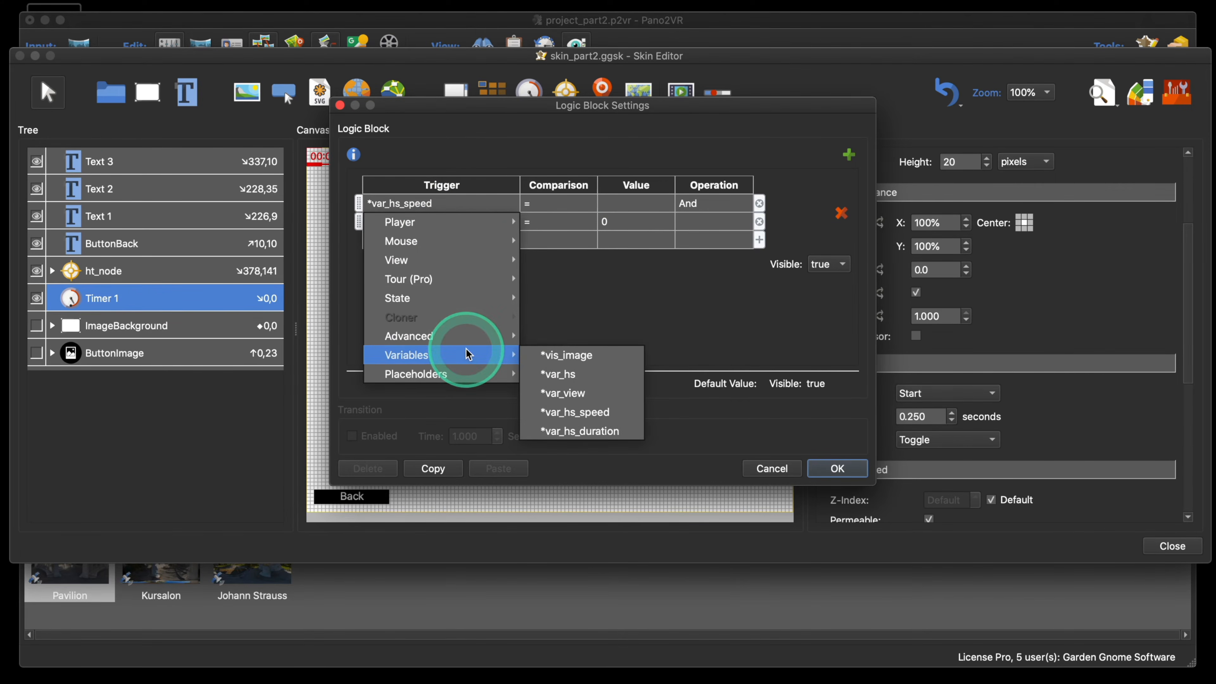
click(586, 430)
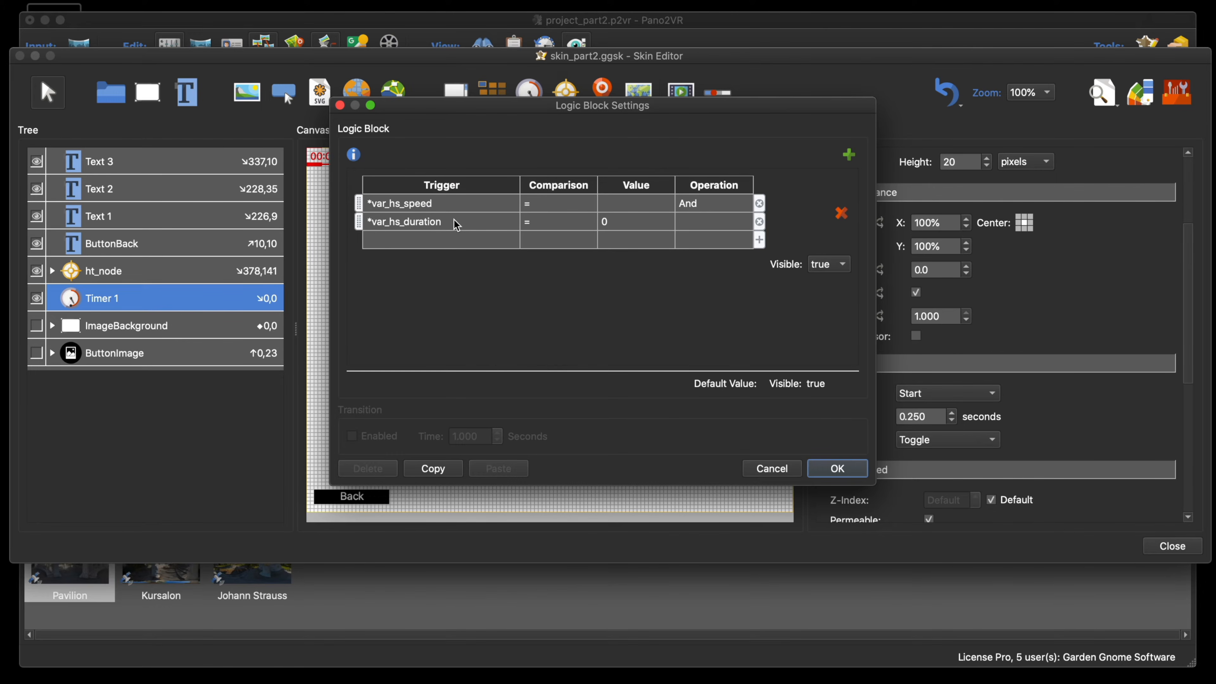
click(838, 468)
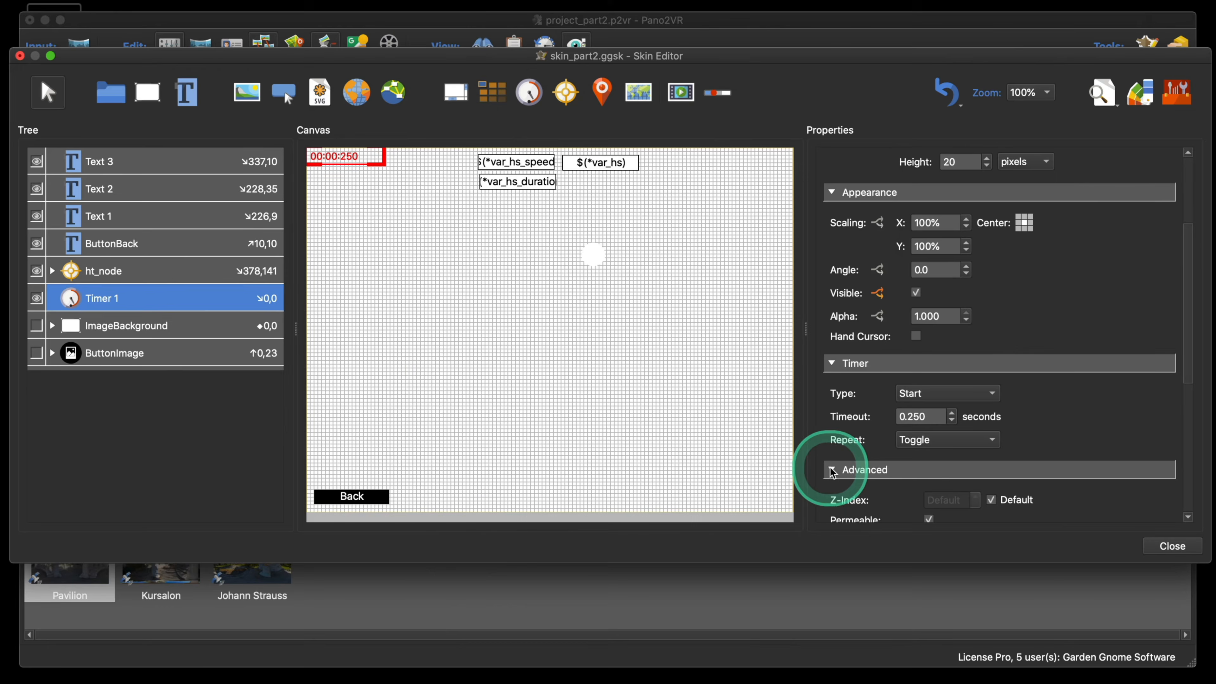
- Create a component from ht_node and Timer 1 in the User-Defined category, replacing the existing Animated Point Hotspot component
click(123, 275)
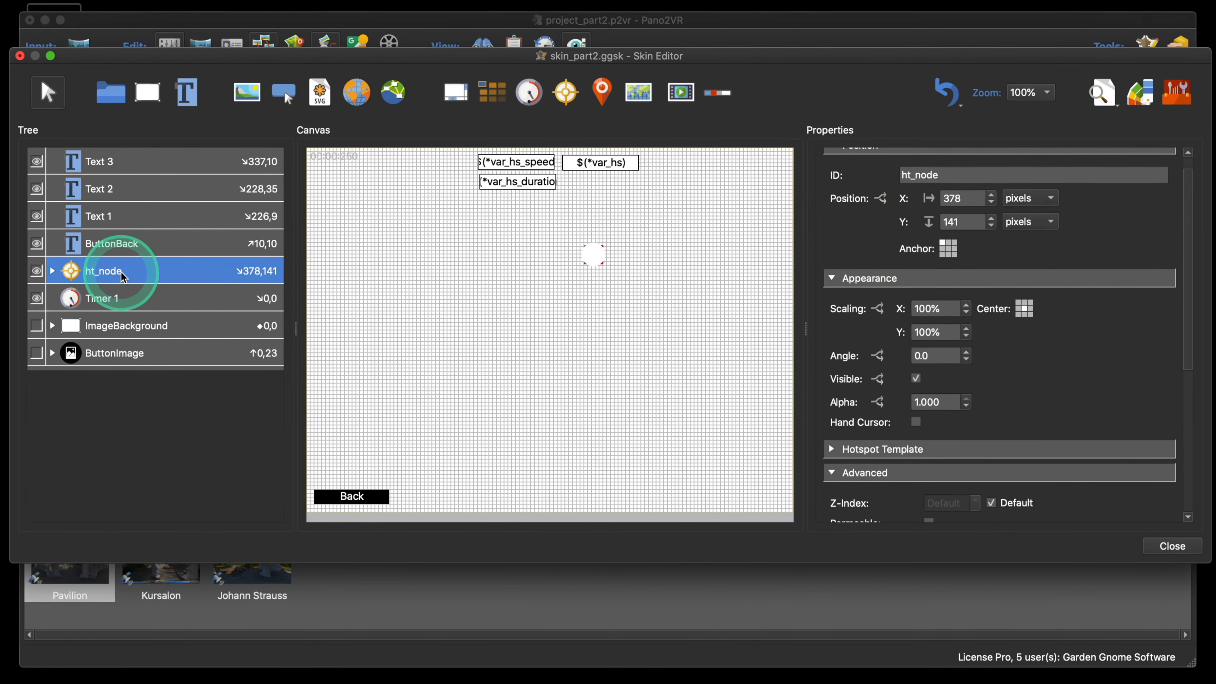
super+click(103, 299)
right_click(129, 298)
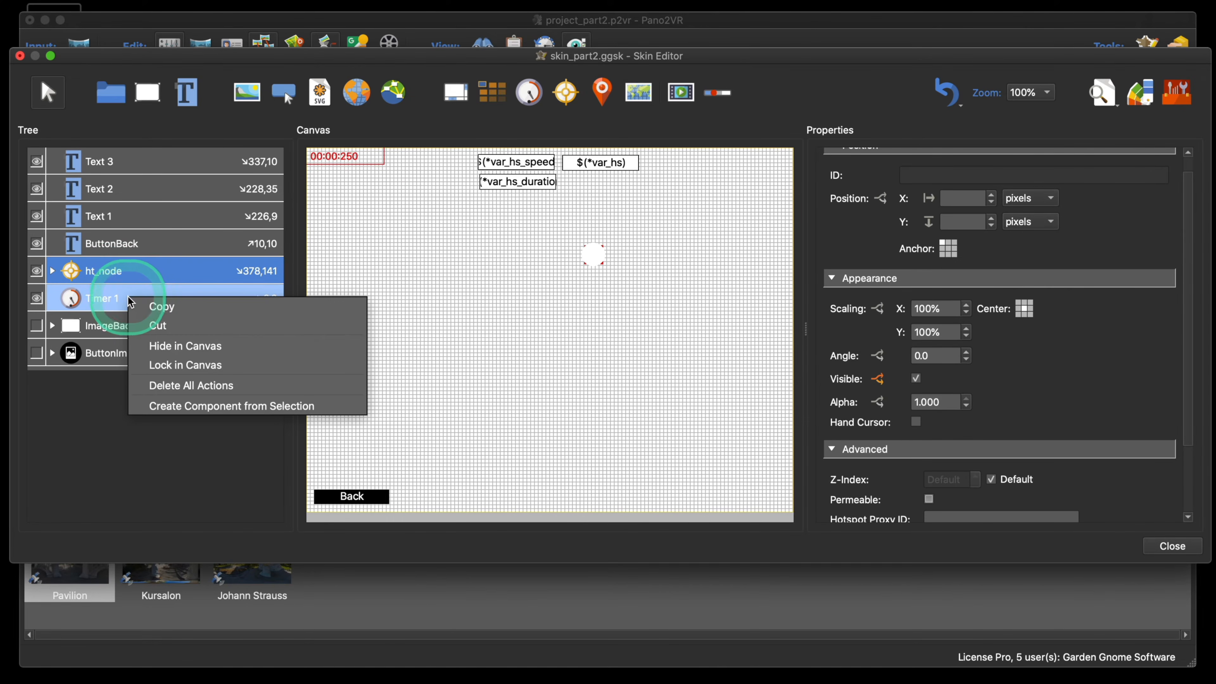
click(230, 406)
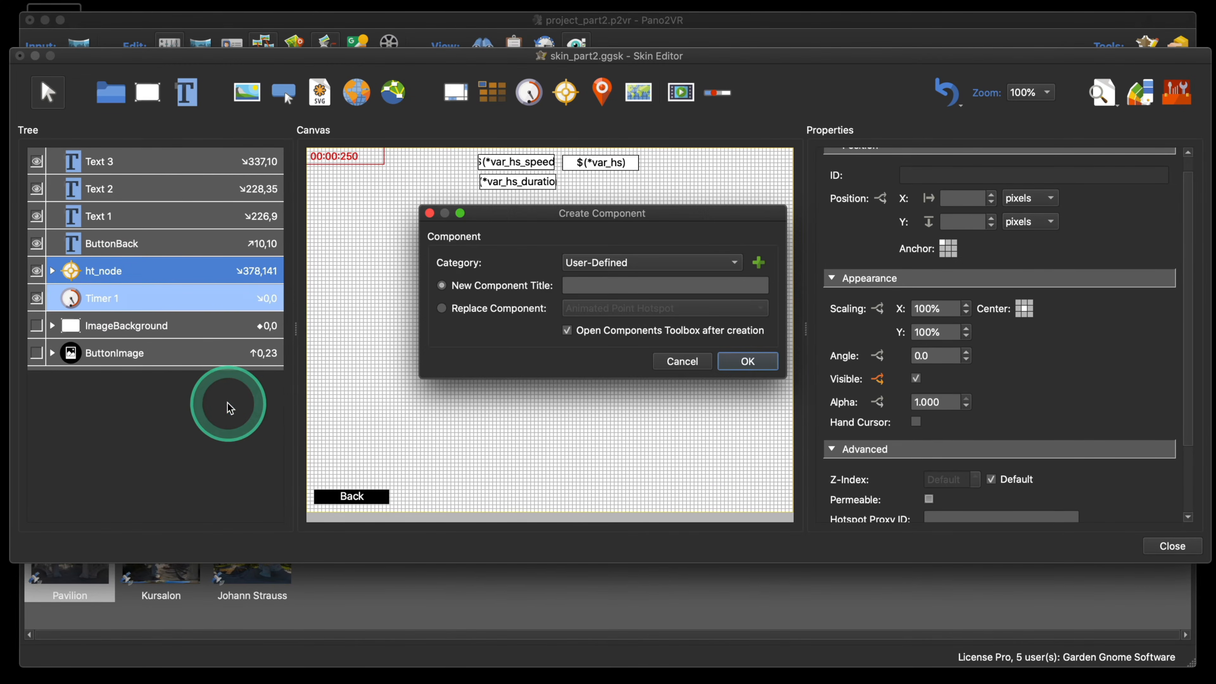
click(443, 311)
click(598, 311)
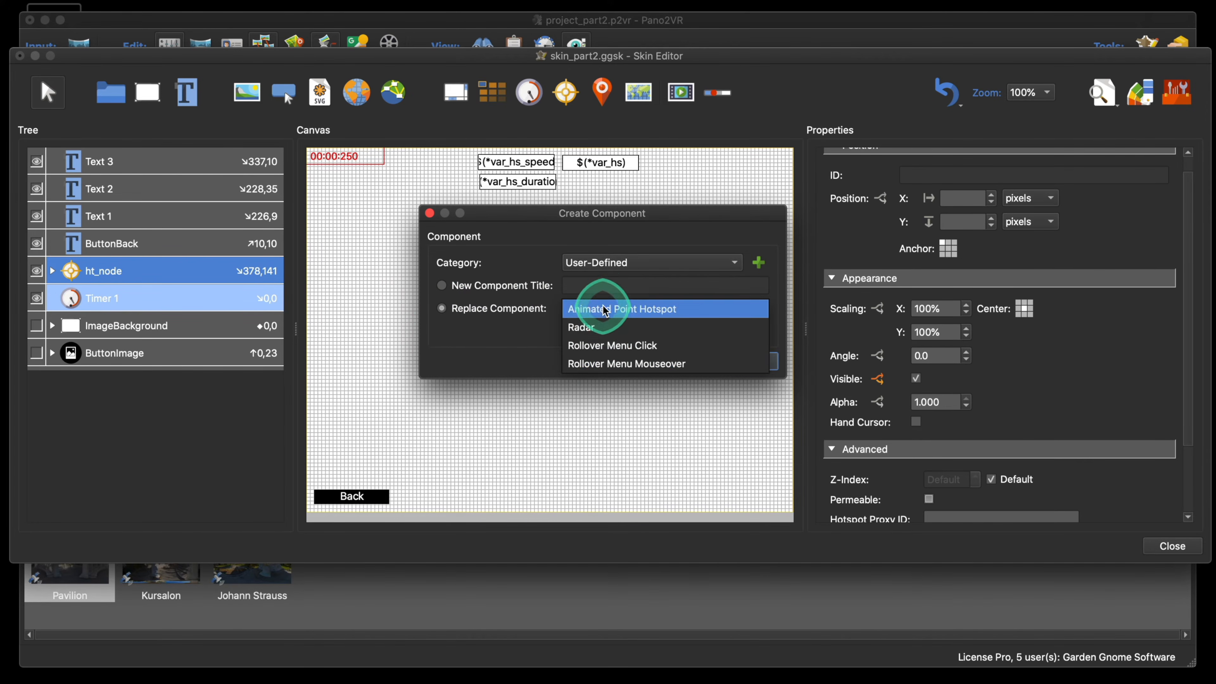
click(607, 314)
click(748, 361)
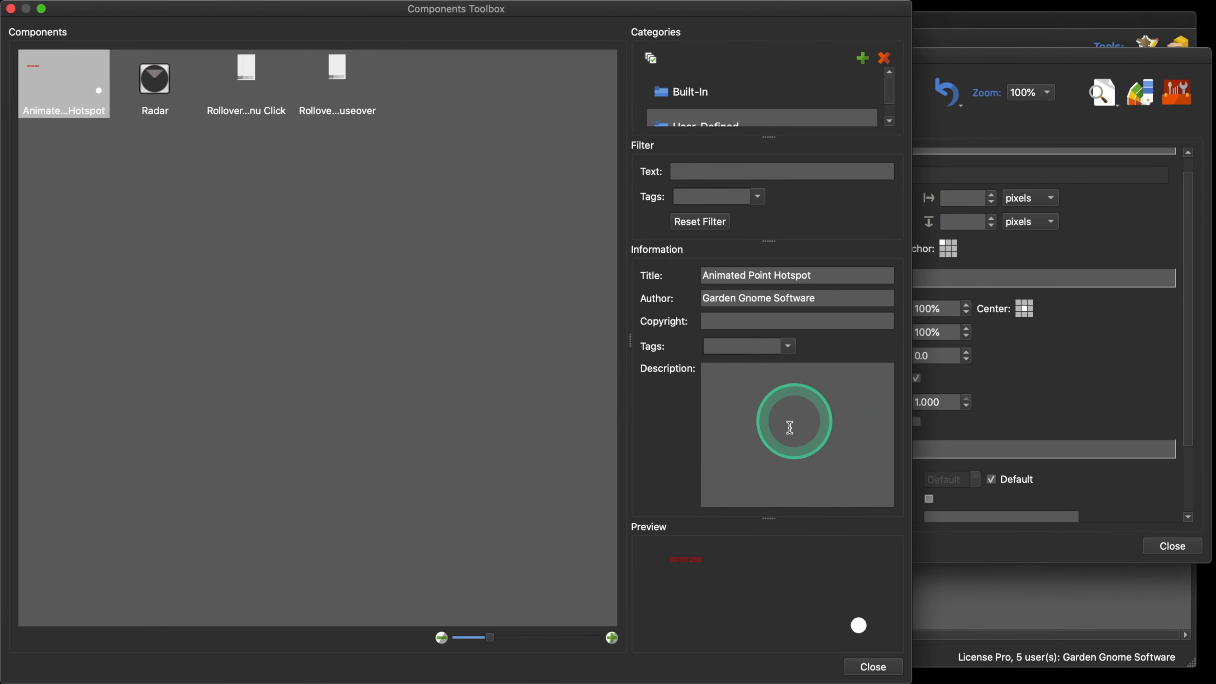
- Return to the Skin Editor and close it, saving the changes to skin_part2.ggsk
click(993, 64)
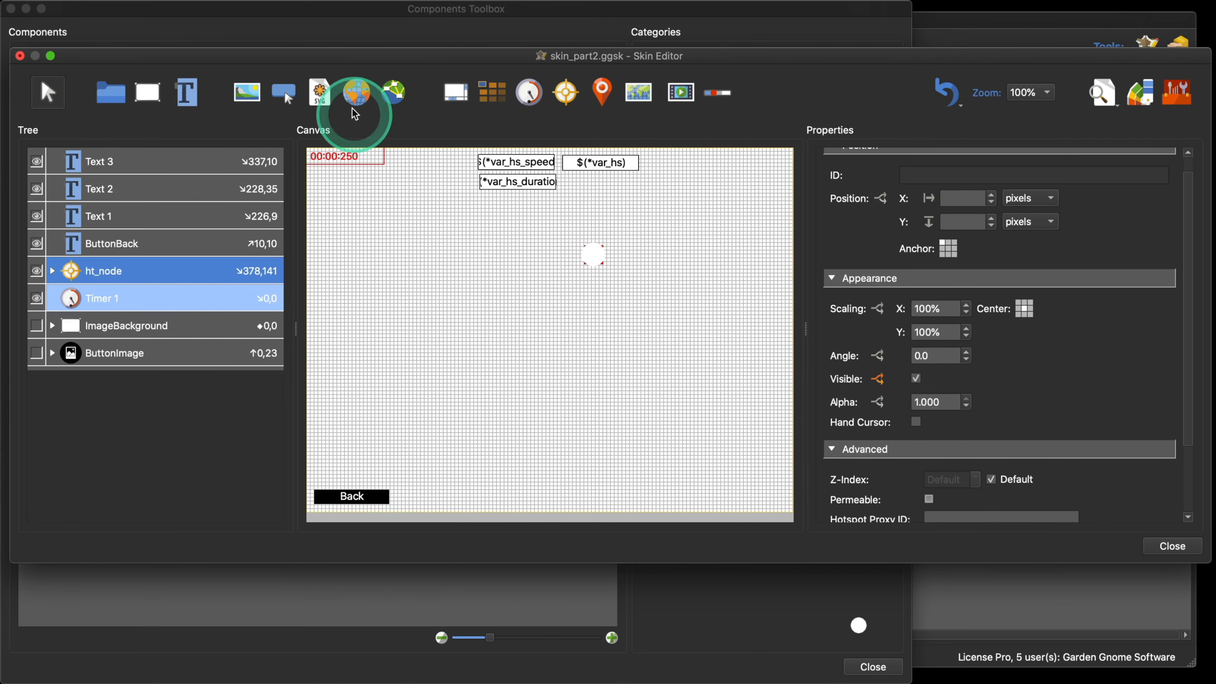
click(1187, 551)
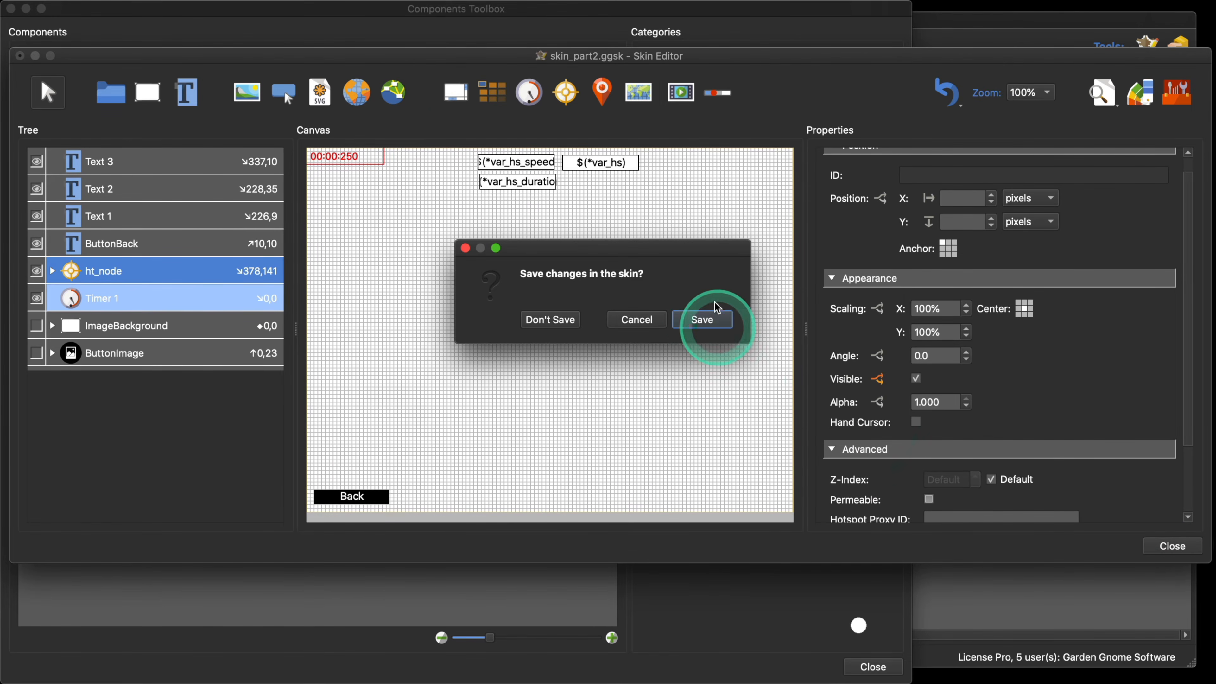
click(702, 320)
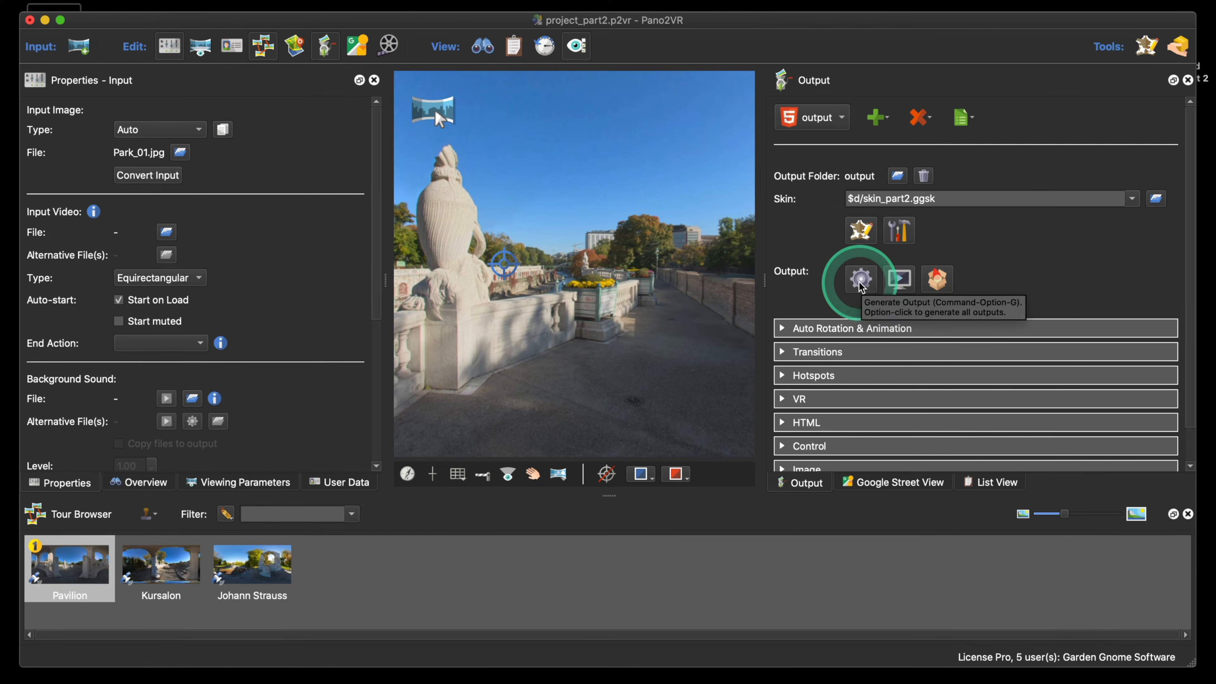
- Preview the existing output in the browser, look around the panorama and close the preview
click(900, 281)
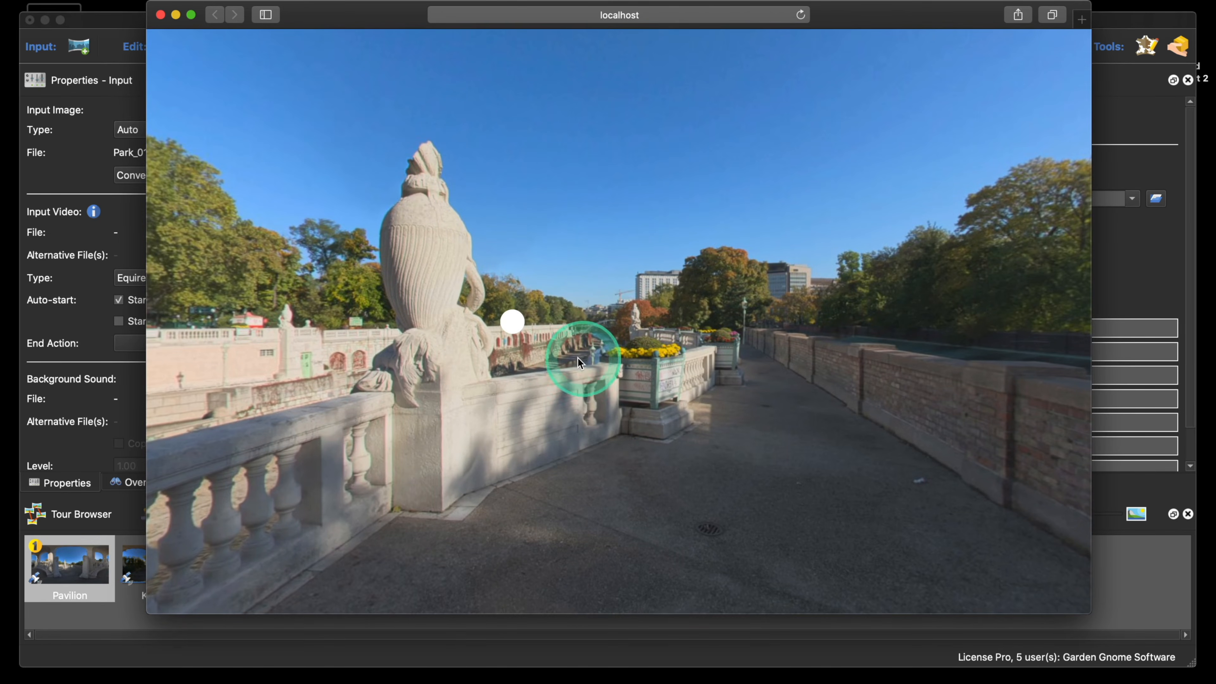
drag(577, 357, 705, 365)
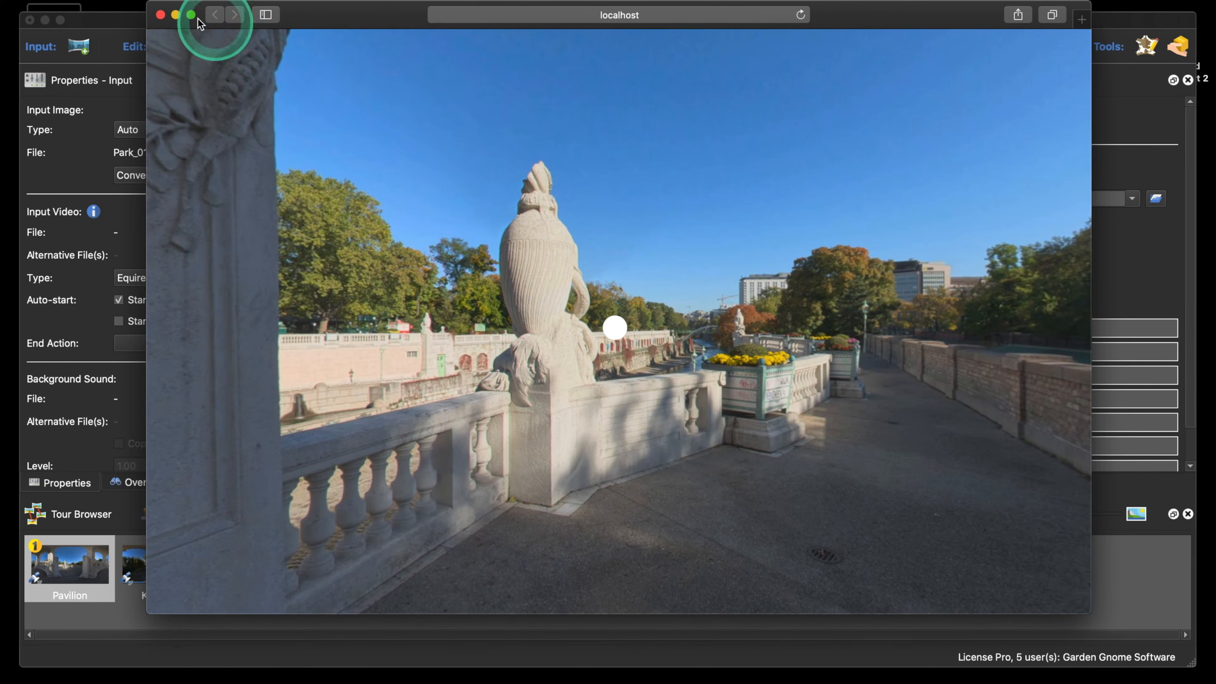
click(160, 14)
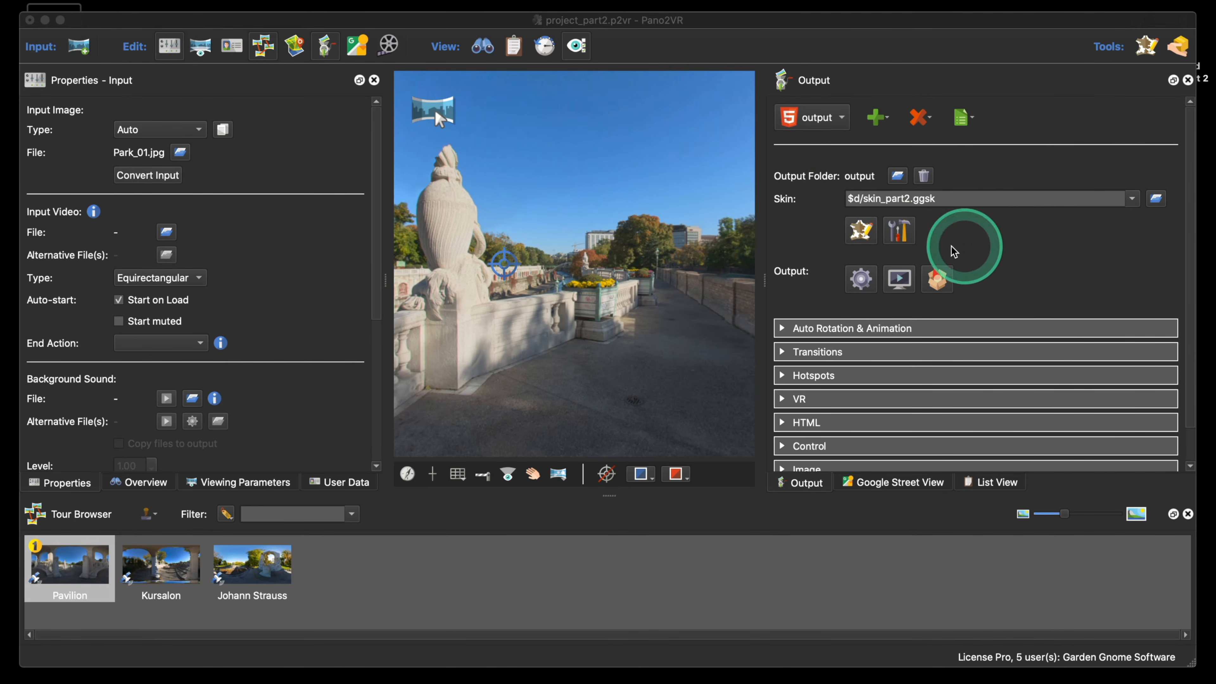
- Generate the output with skin_part2.ggsk and follow a hotspot to another panorama in the browser preview
click(861, 278)
click(712, 353)
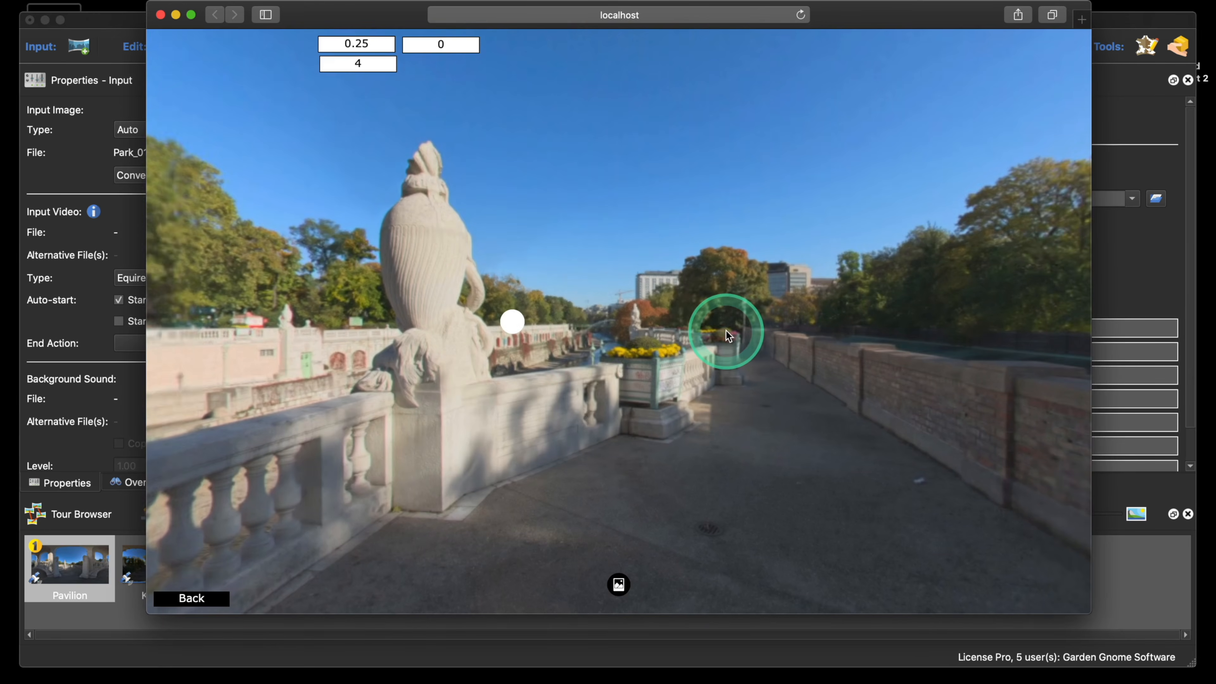
drag(575, 360, 493, 330)
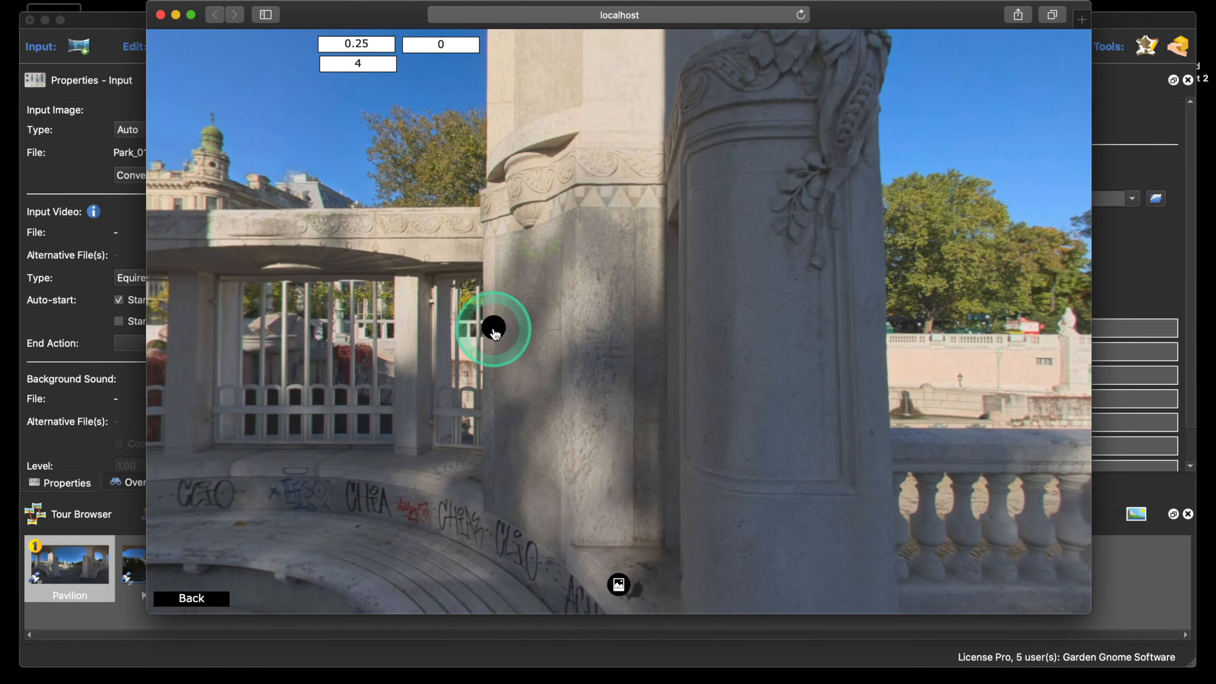
click(494, 330)
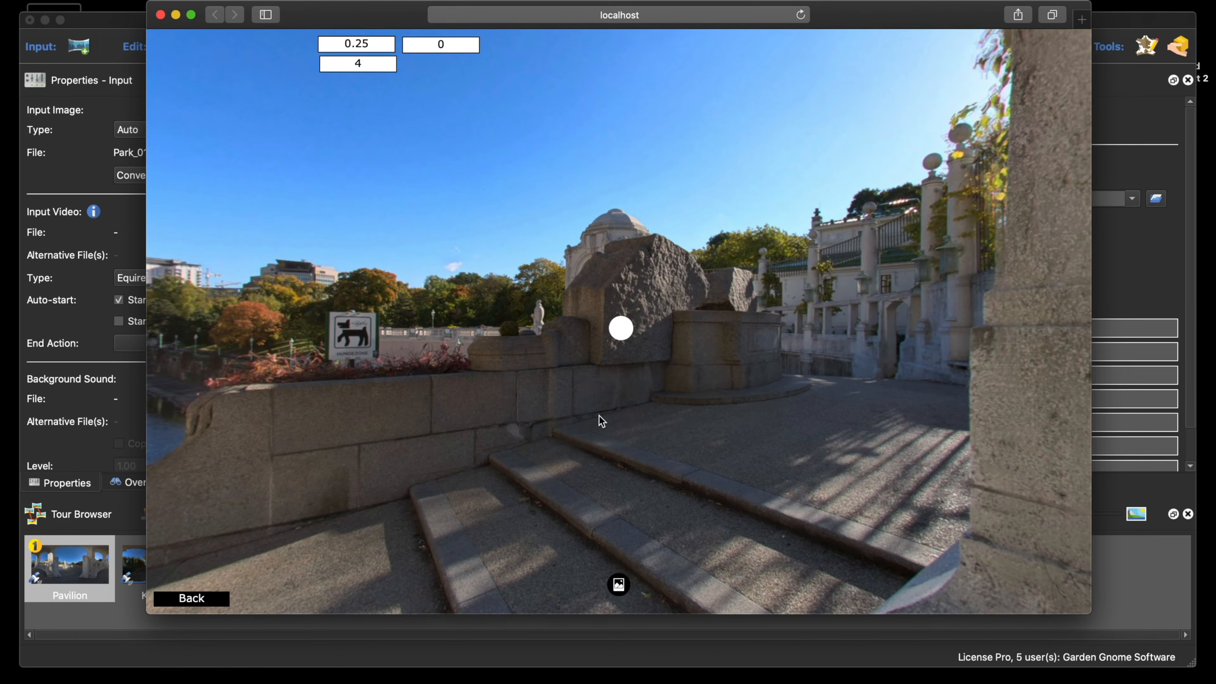
- Enlarge the browser page zoom so the white hotspot in front of the rock is shown bigger
mouse_move(198, 2)
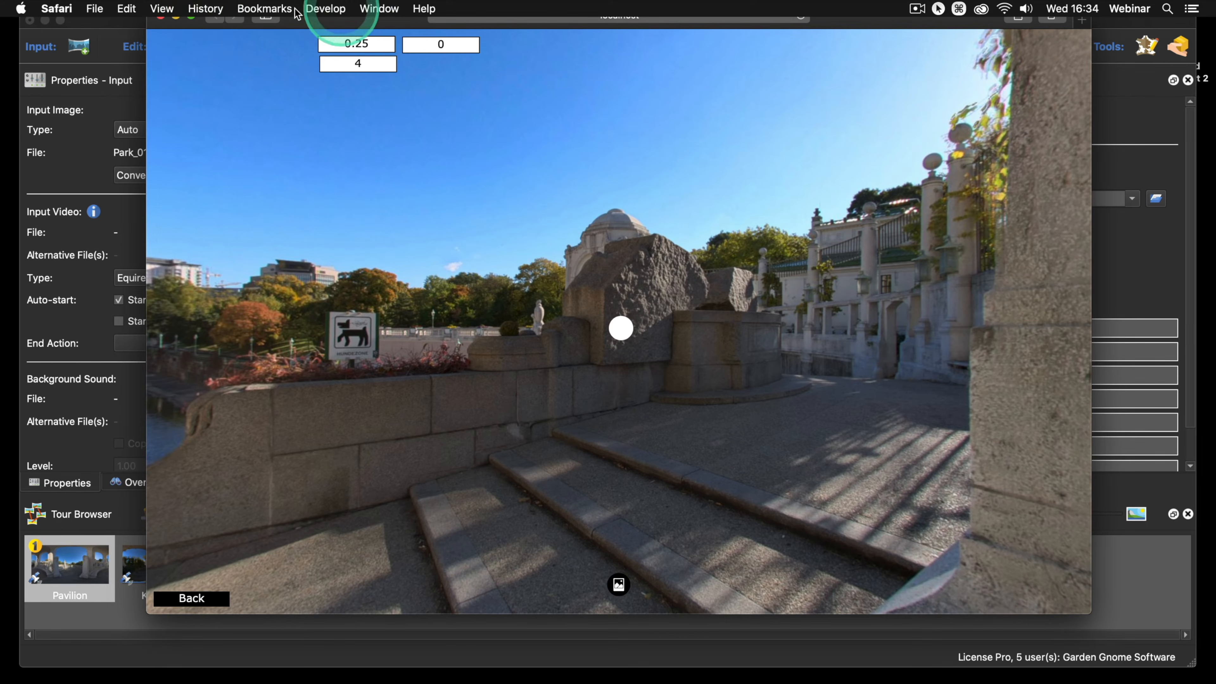
click(163, 10)
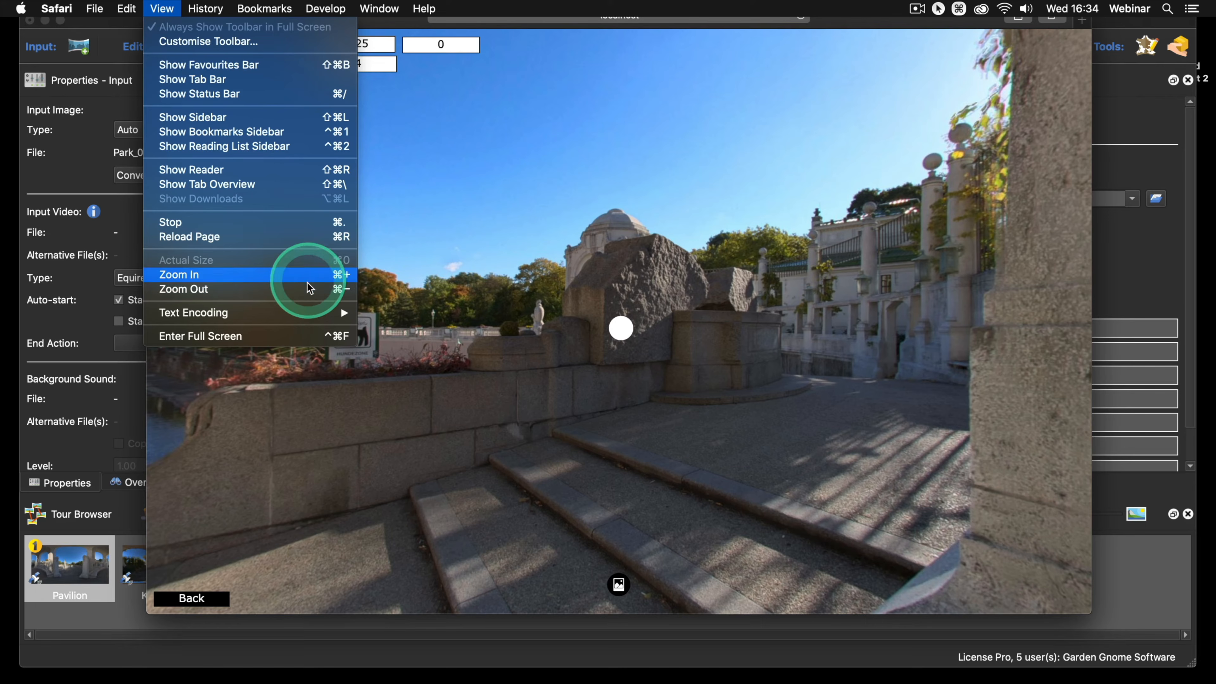
click(498, 192)
drag(613, 231, 588, 233)
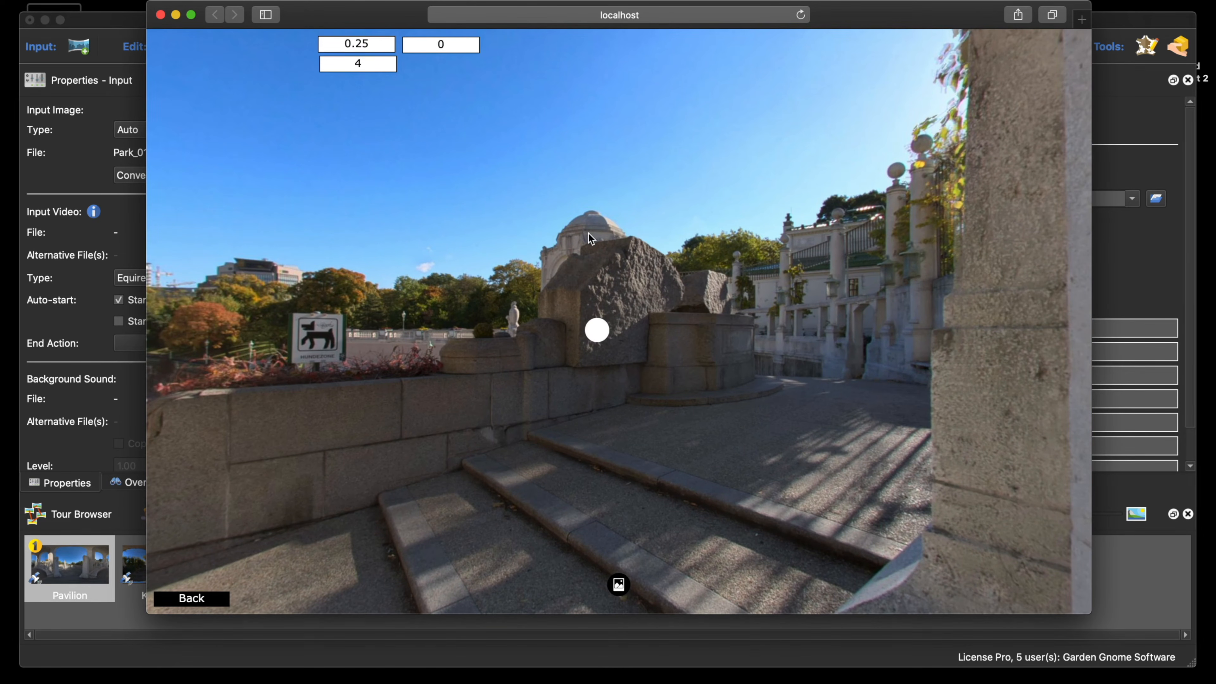
click(588, 233)
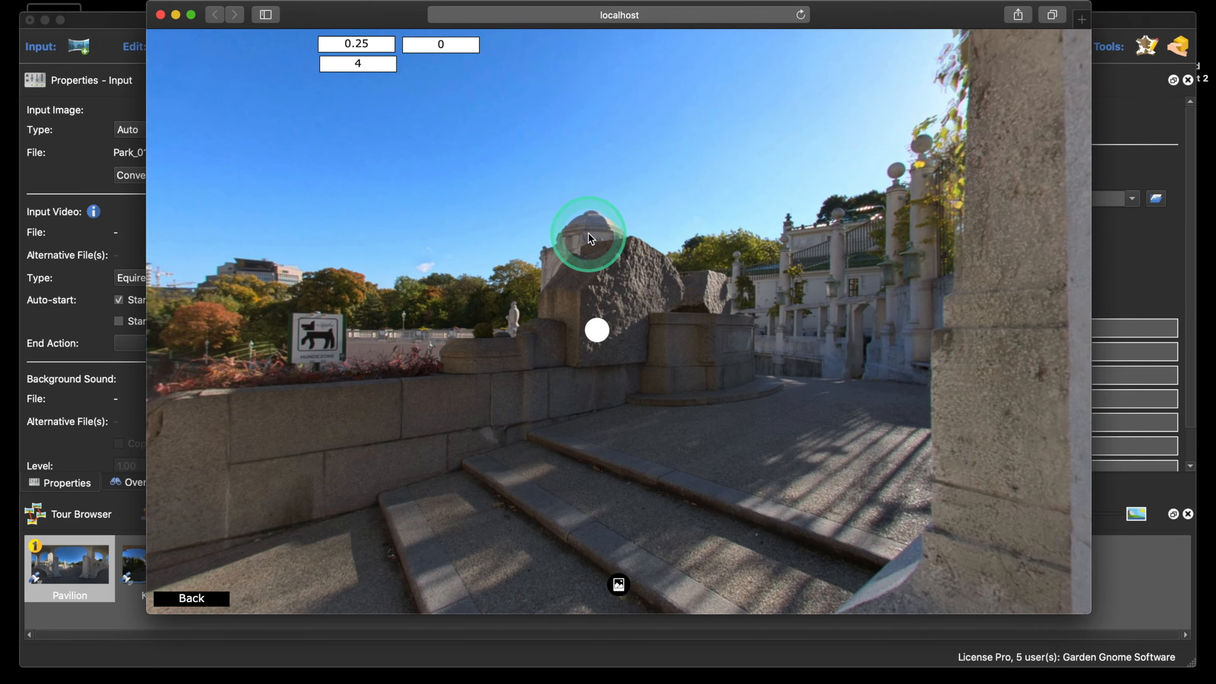
key(super+equal)
key(super+equal)
key(super+equal)
key(super+equal)
key(super+equal)
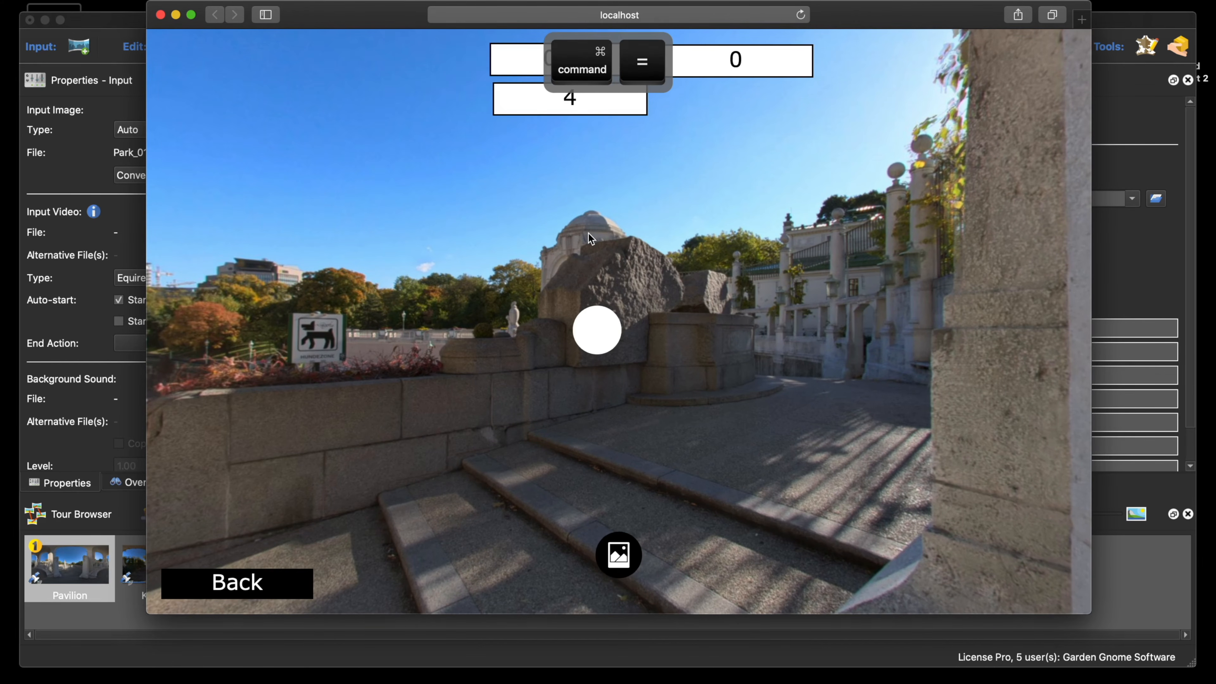
click(588, 233)
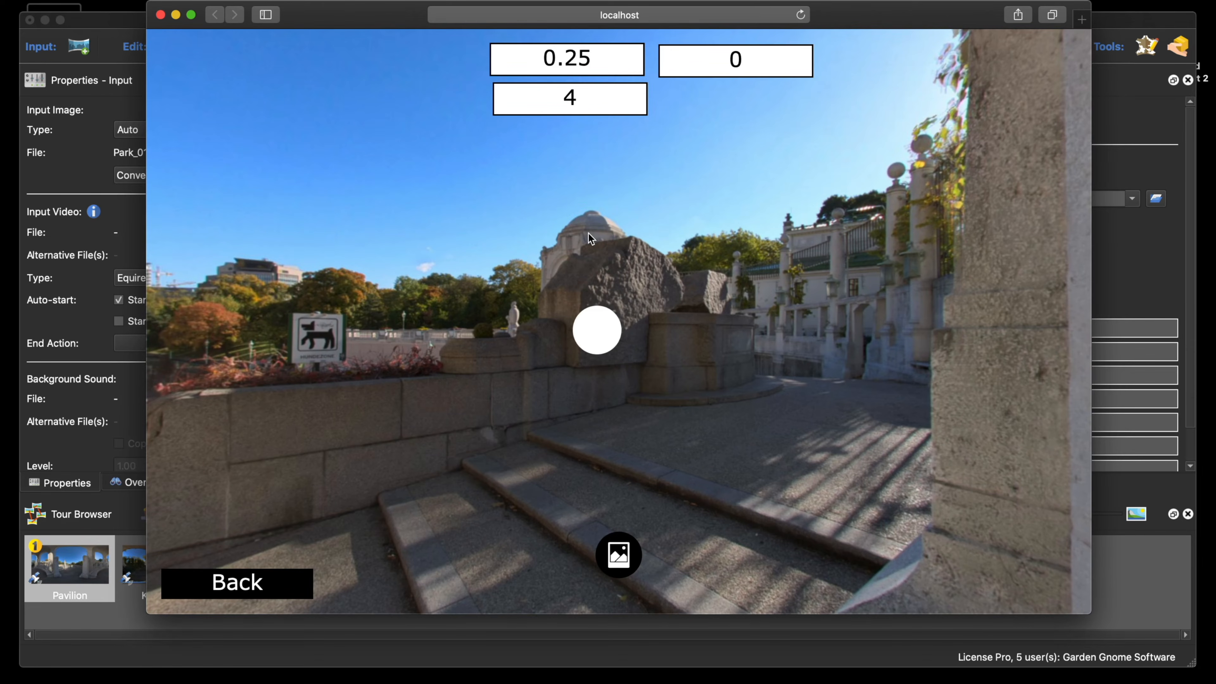
- Capture a screenshot of the area around the enlarged hotspot, and close the preview with its page zoom reset
key(super+shift+4)
drag(491, 243, 698, 416)
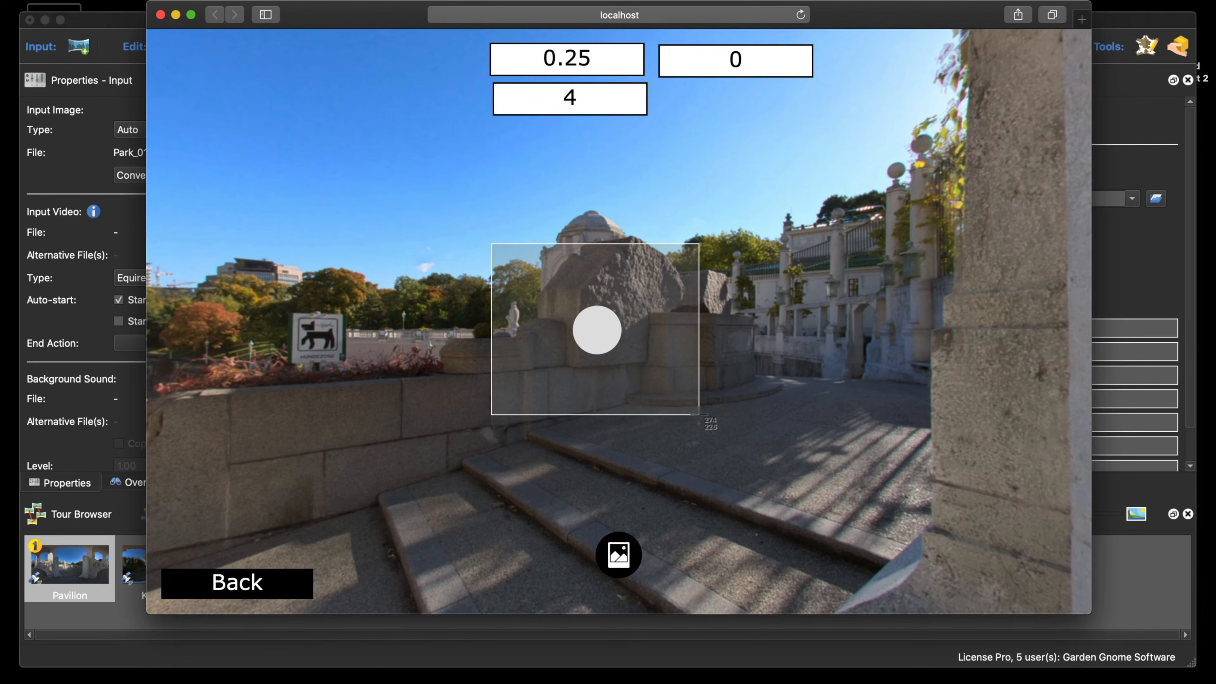
drag(698, 415, 700, 418)
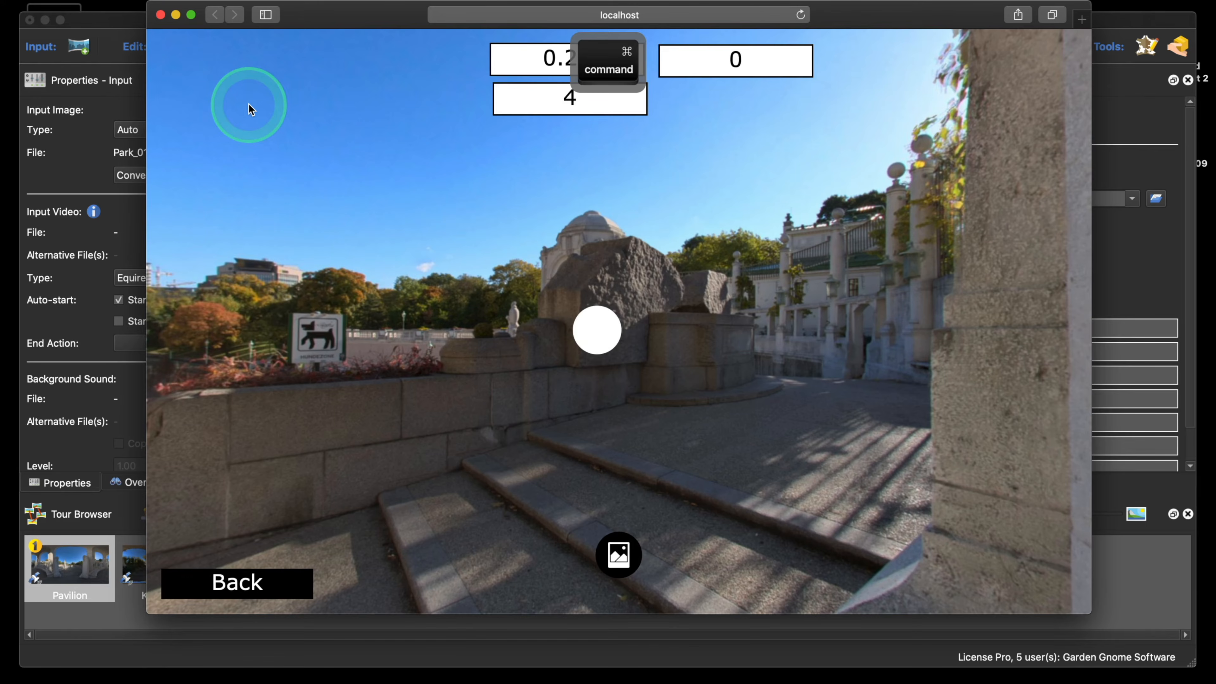
key(super+0)
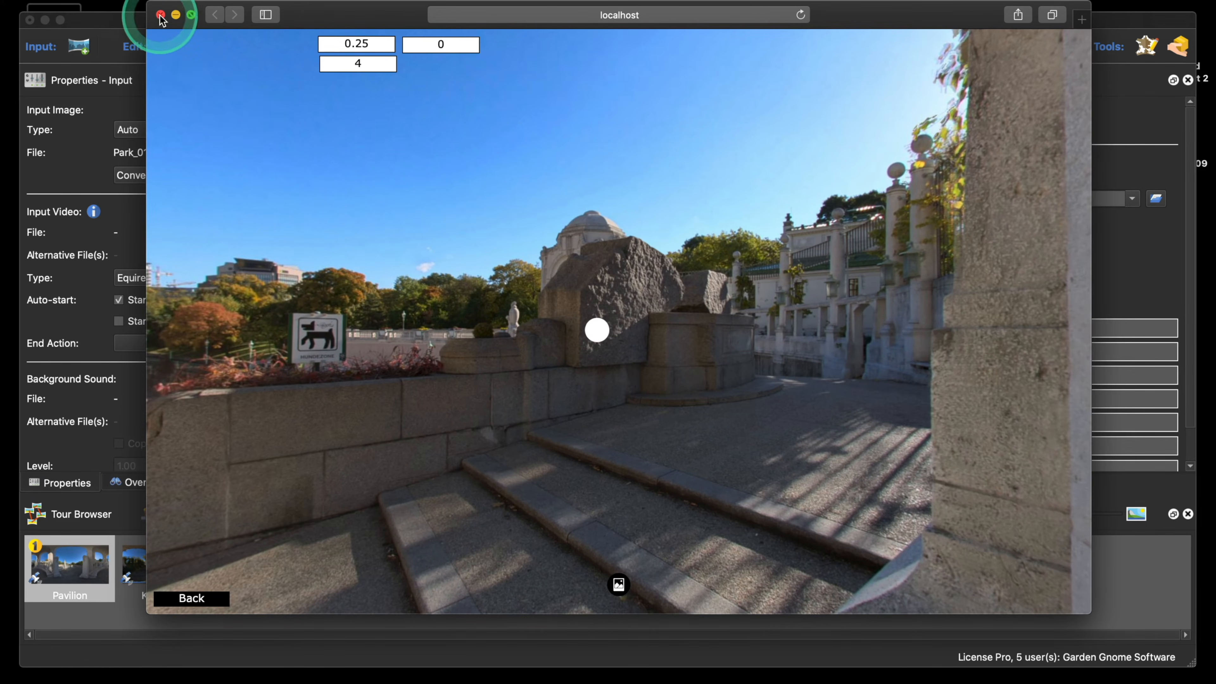
click(160, 15)
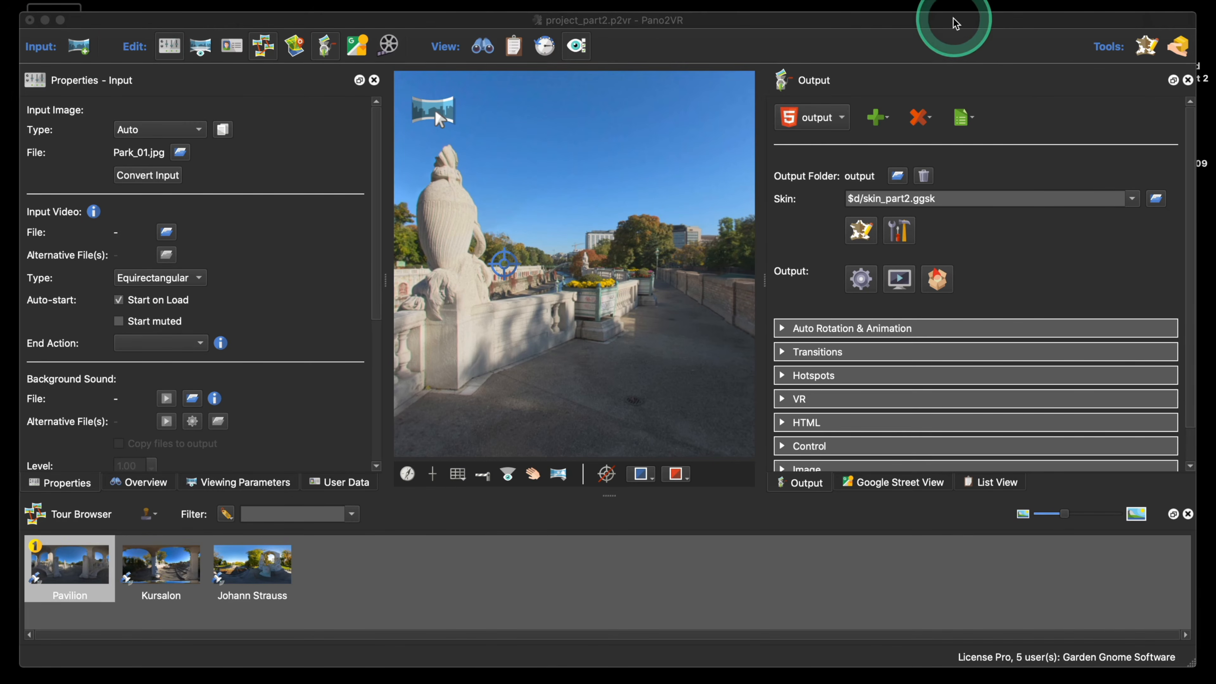
- Open skin_part2.ggsk for editing and bring up the Components Toolbox
click(862, 230)
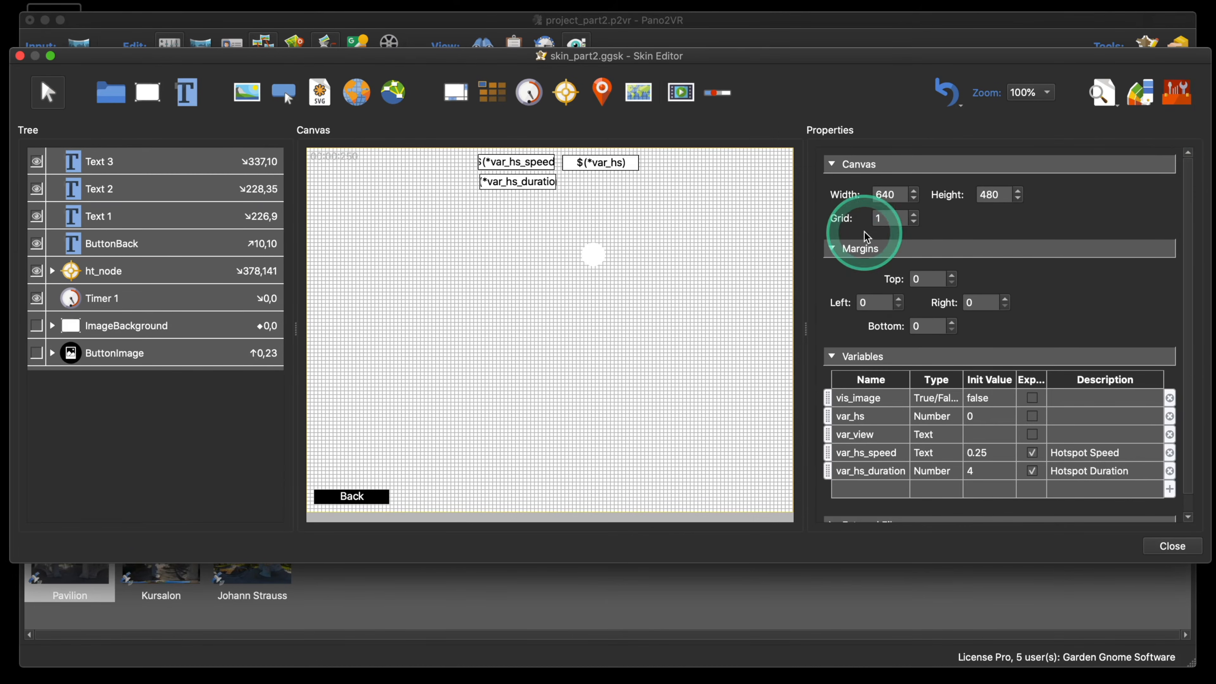
click(1177, 93)
click(57, 84)
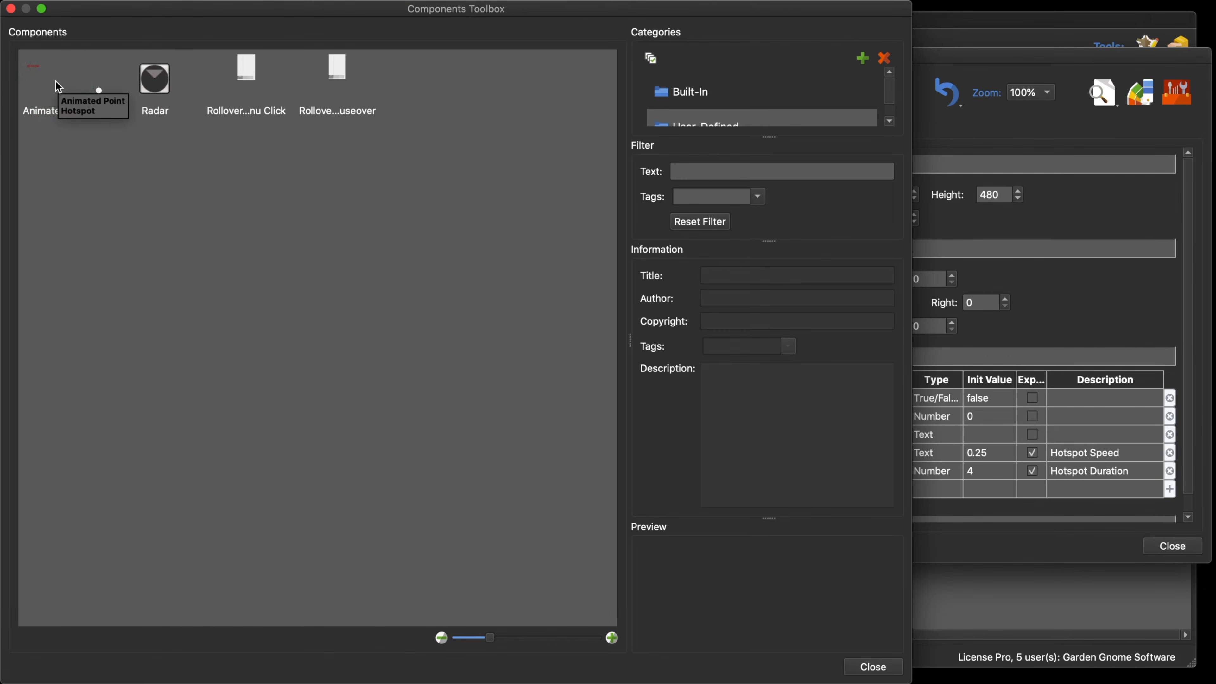
- Minimize the project window and move the Skin Editor aside so the desktop screenshot is reachable beside the Components Toolbox
key(ctrl+Up)
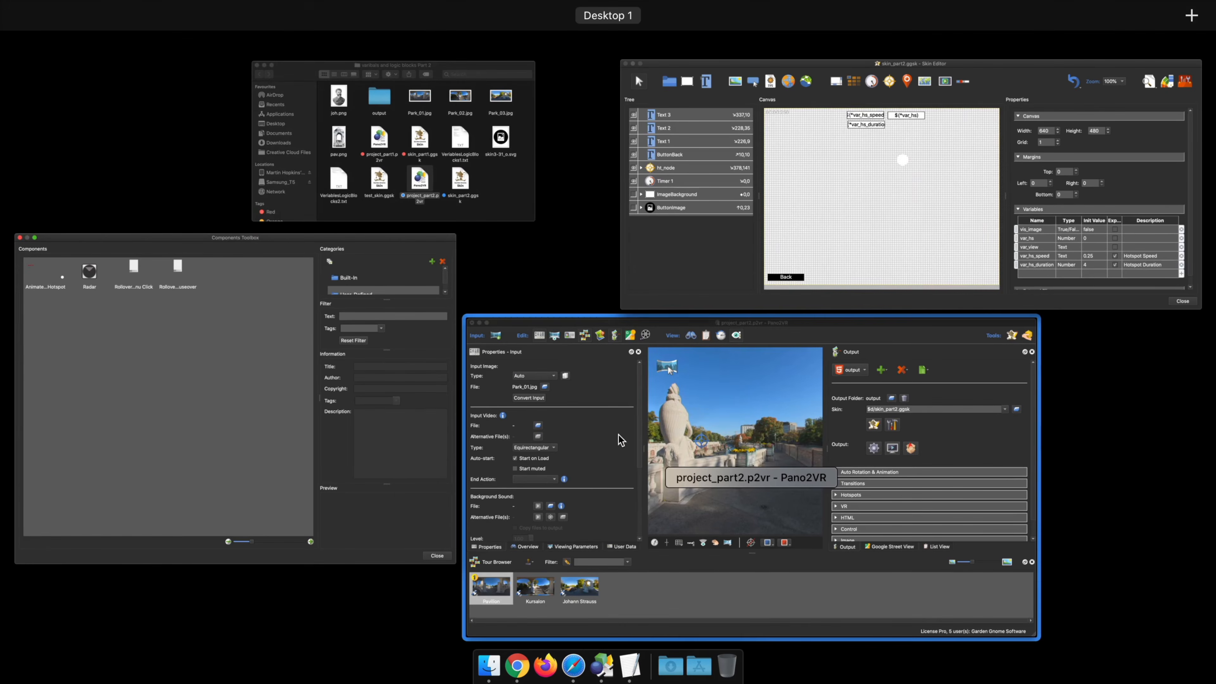
click(653, 445)
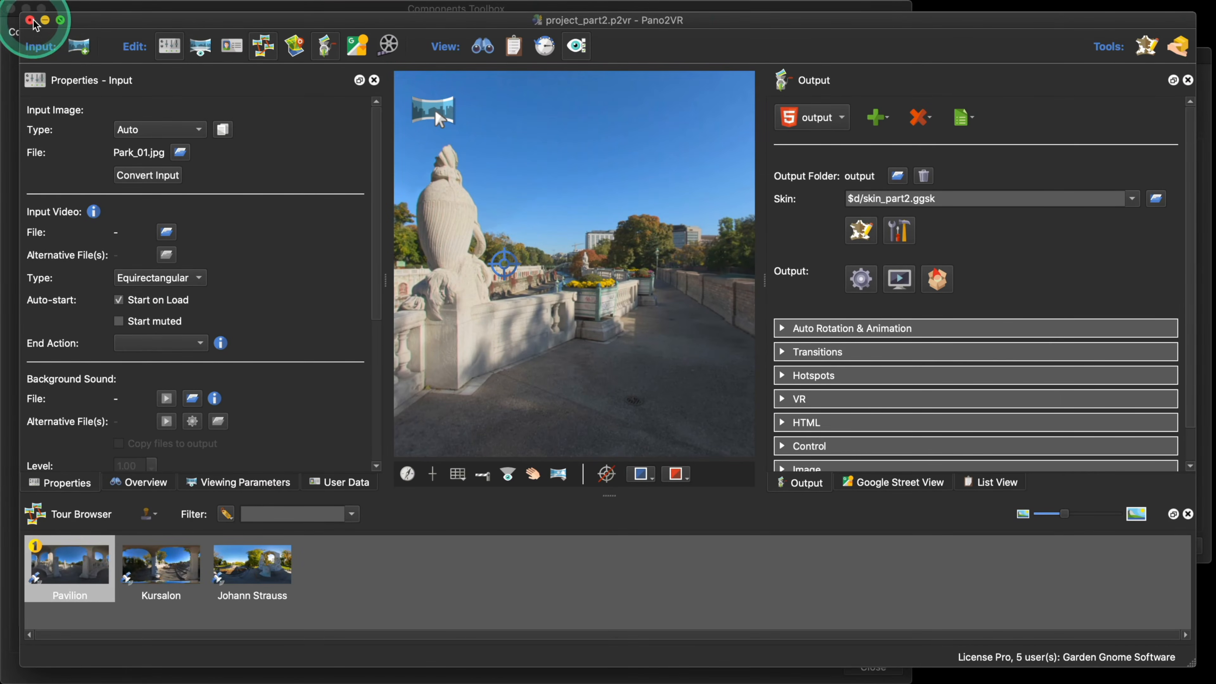
click(45, 20)
click(1003, 383)
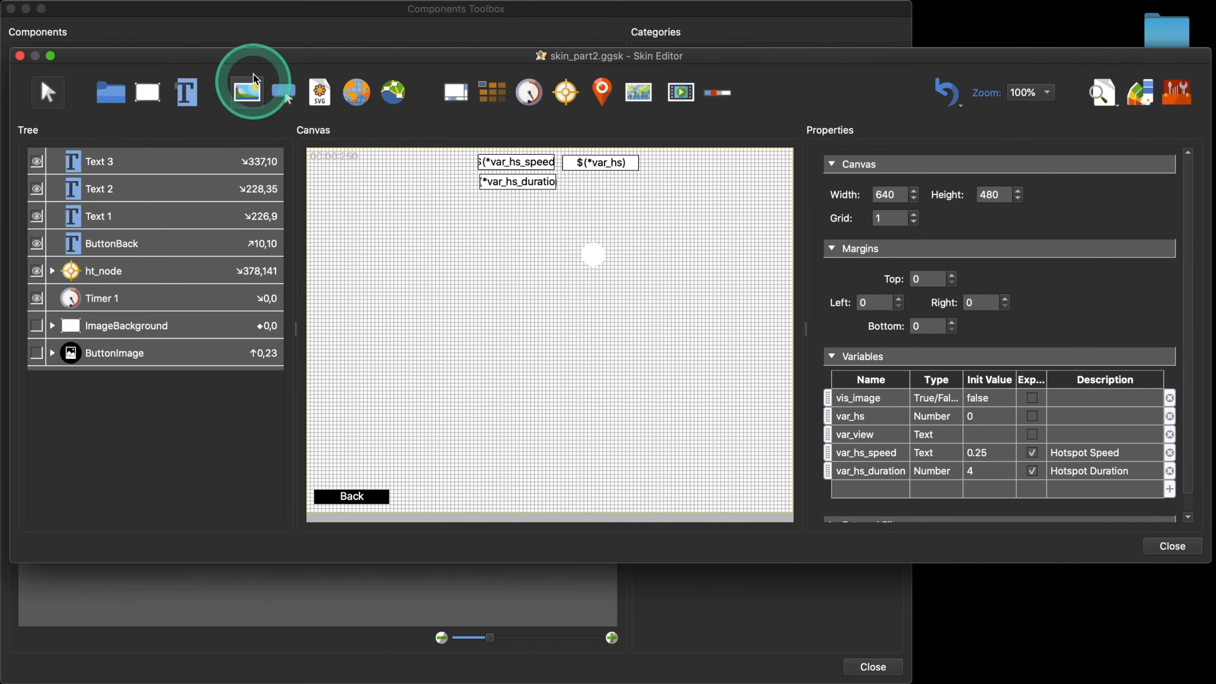
drag(155, 60, 62, 80)
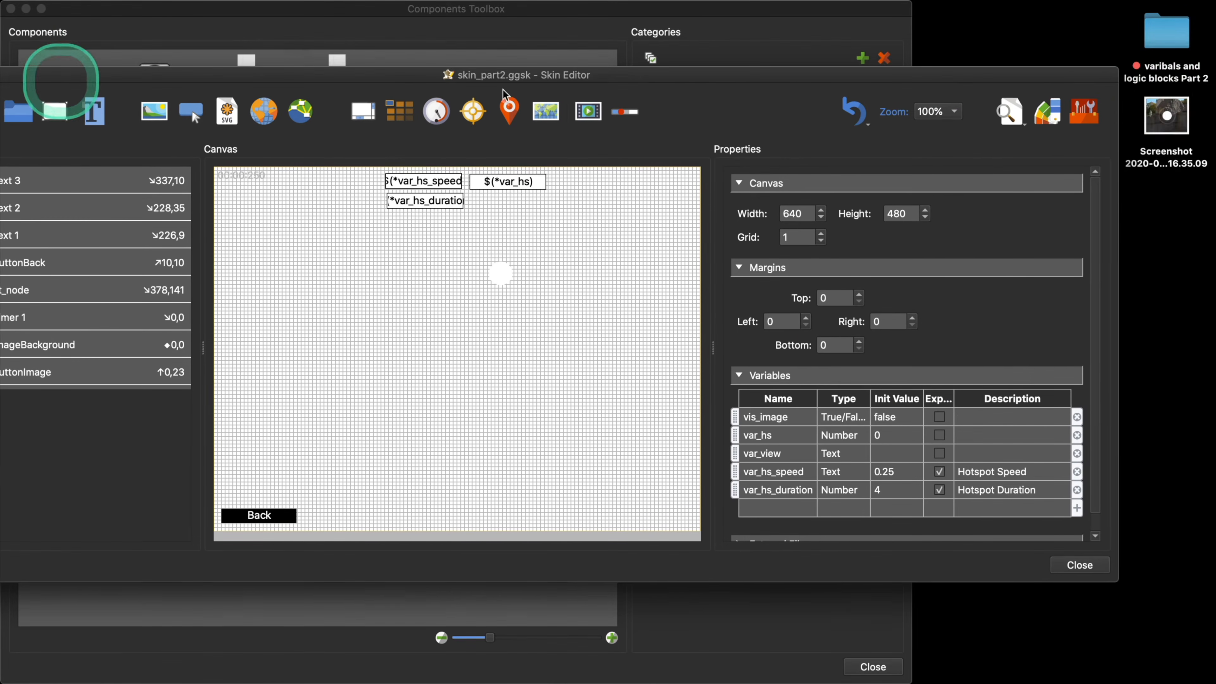
drag(1004, 73, 1005, 24)
click(870, 14)
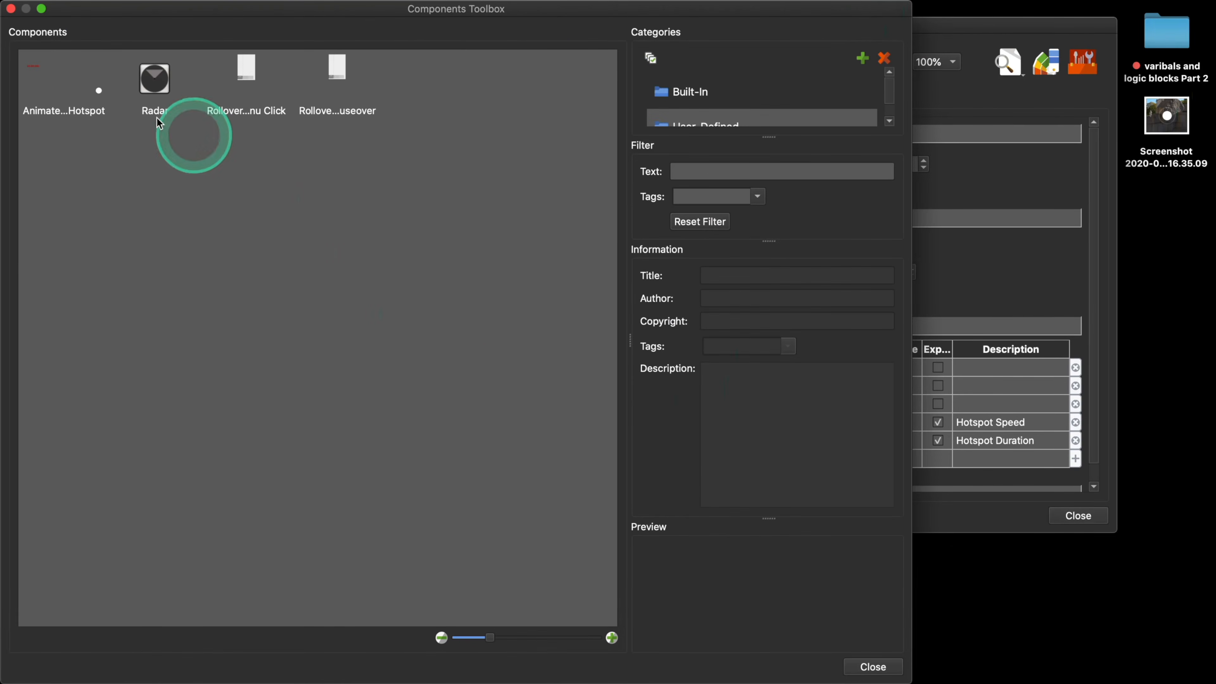
- Set the desktop screenshot as the Animated Point Hotspot component's preview image, and close the Components Toolbox and Skin Editor
click(65, 79)
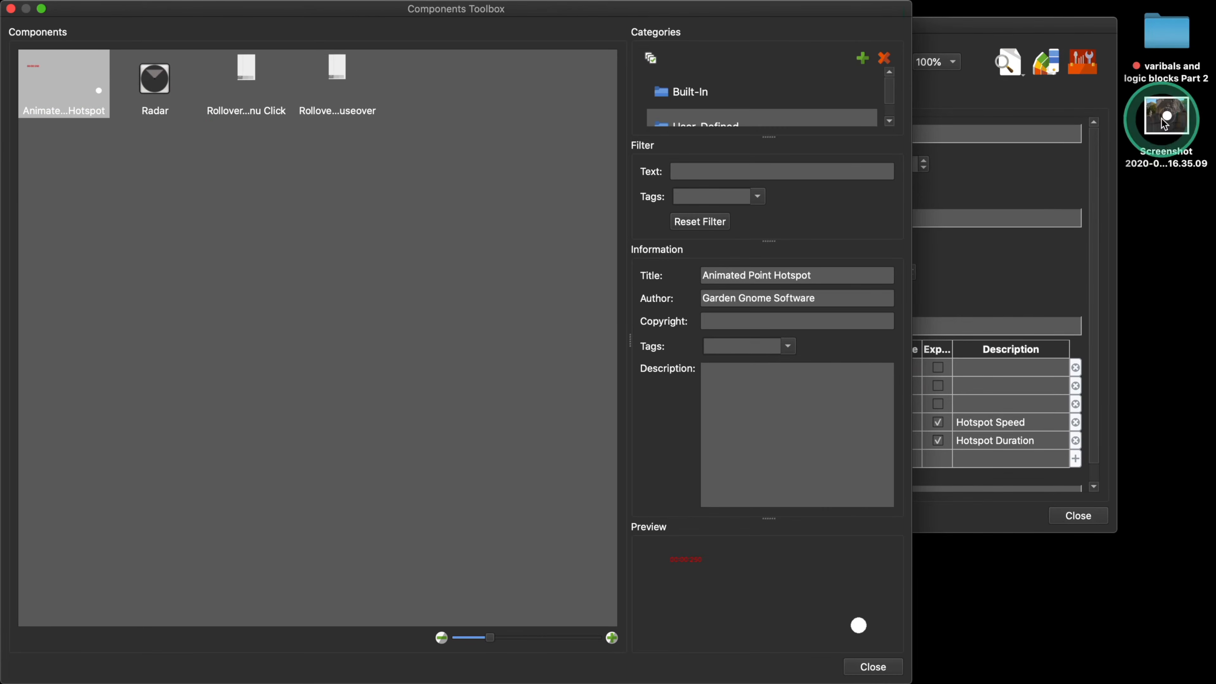
drag(1166, 115, 713, 584)
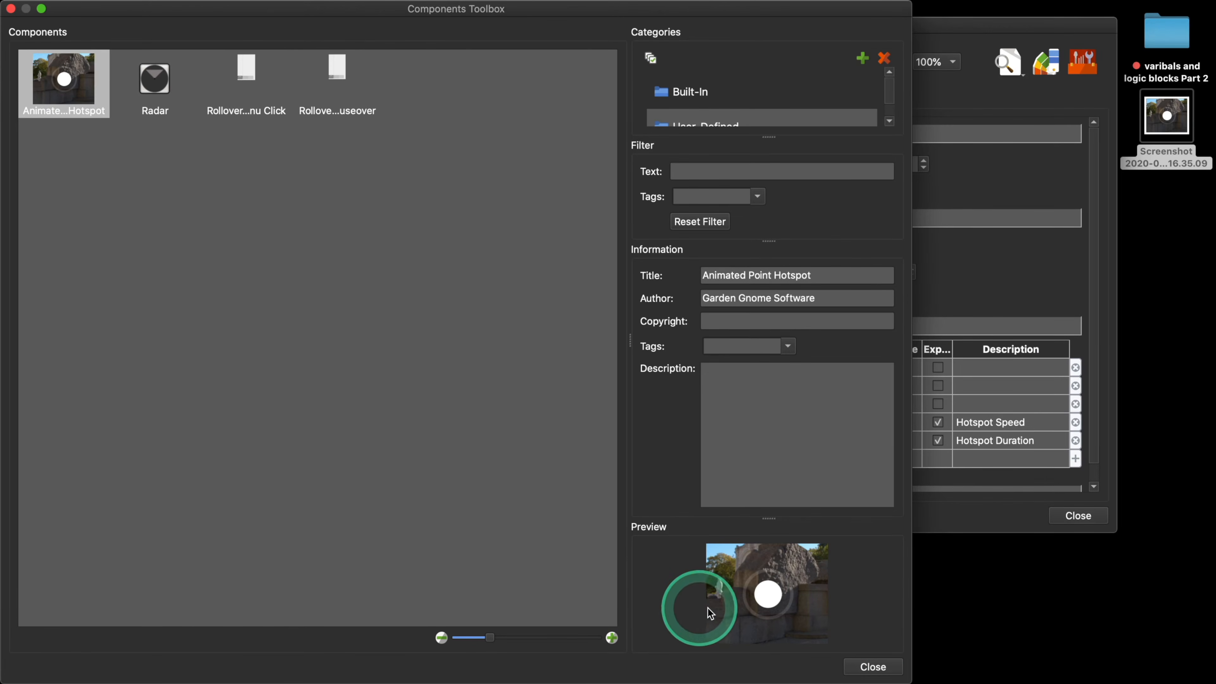
click(872, 667)
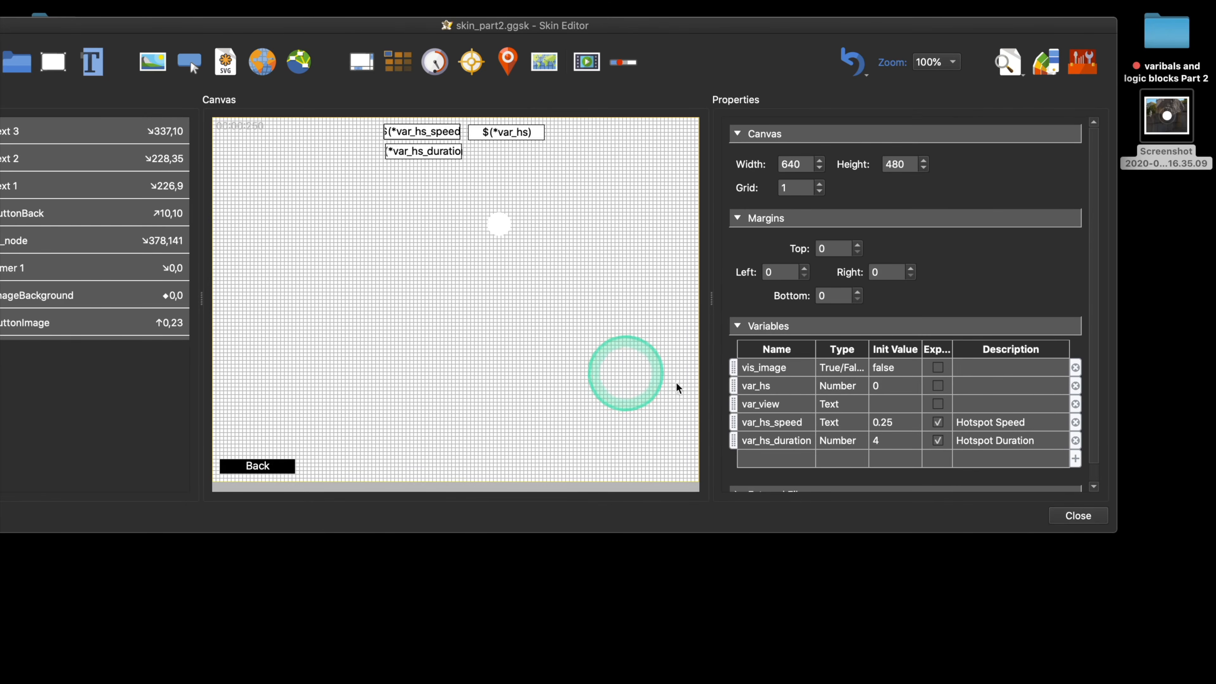
click(1078, 517)
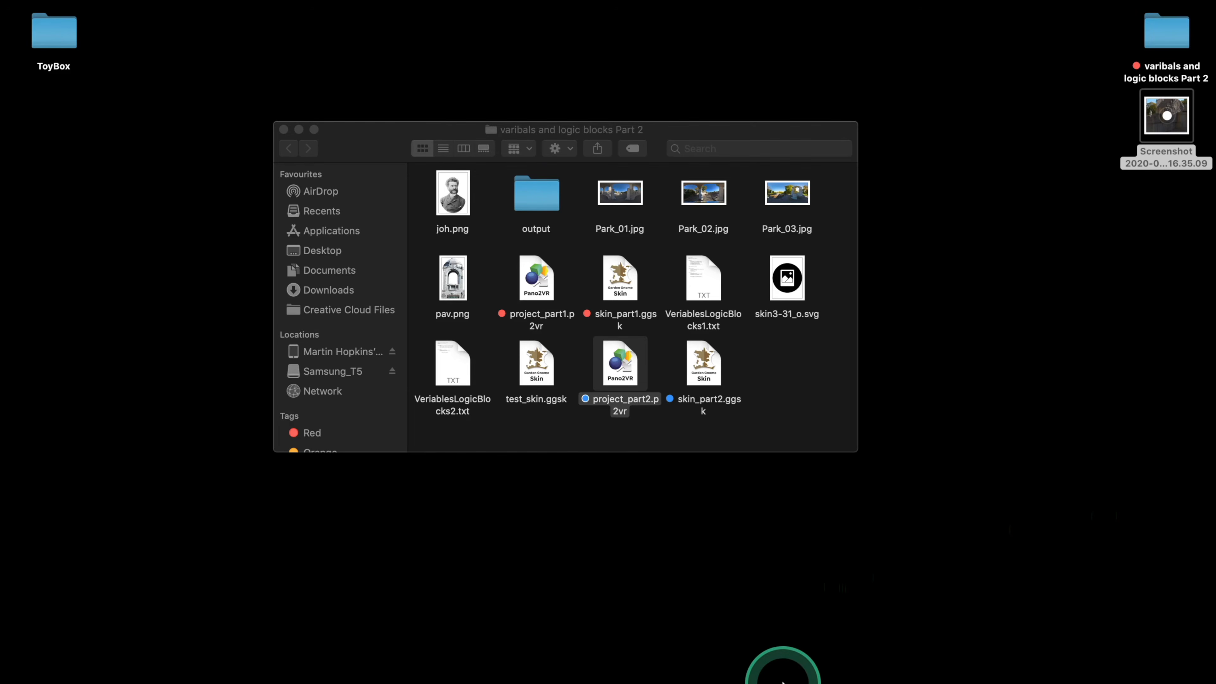
- Restore the project window, assign test_skin.ggsk as the output skin, and open it in the Skin Editor
mouse_move(782, 678)
click(721, 659)
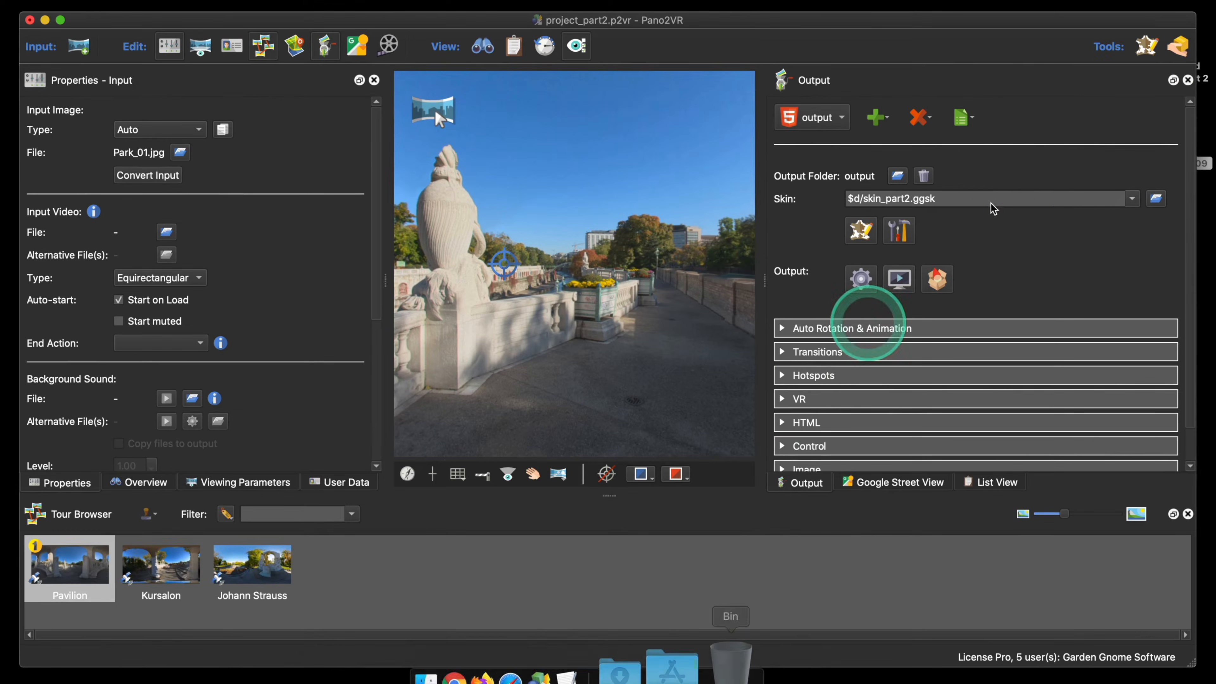
click(1133, 199)
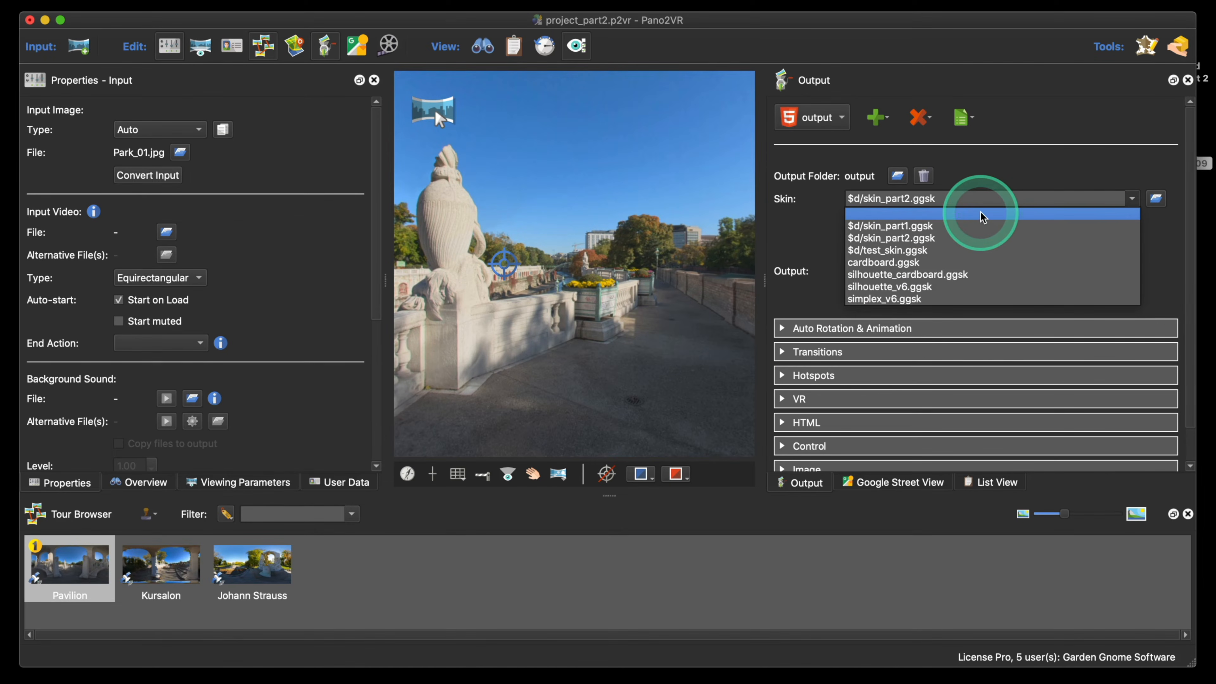
click(928, 250)
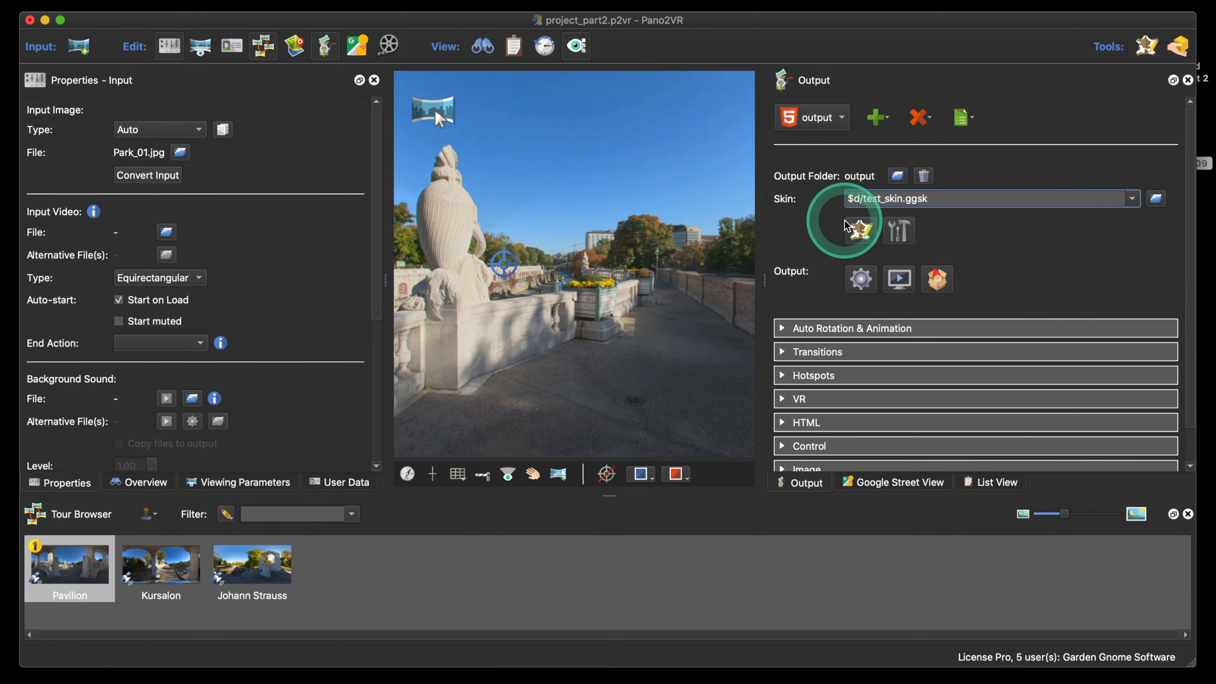
click(860, 230)
- Delete the existing ht_node hotspot template, Timer 1, and the var_hs variable from the test skin
click(111, 136)
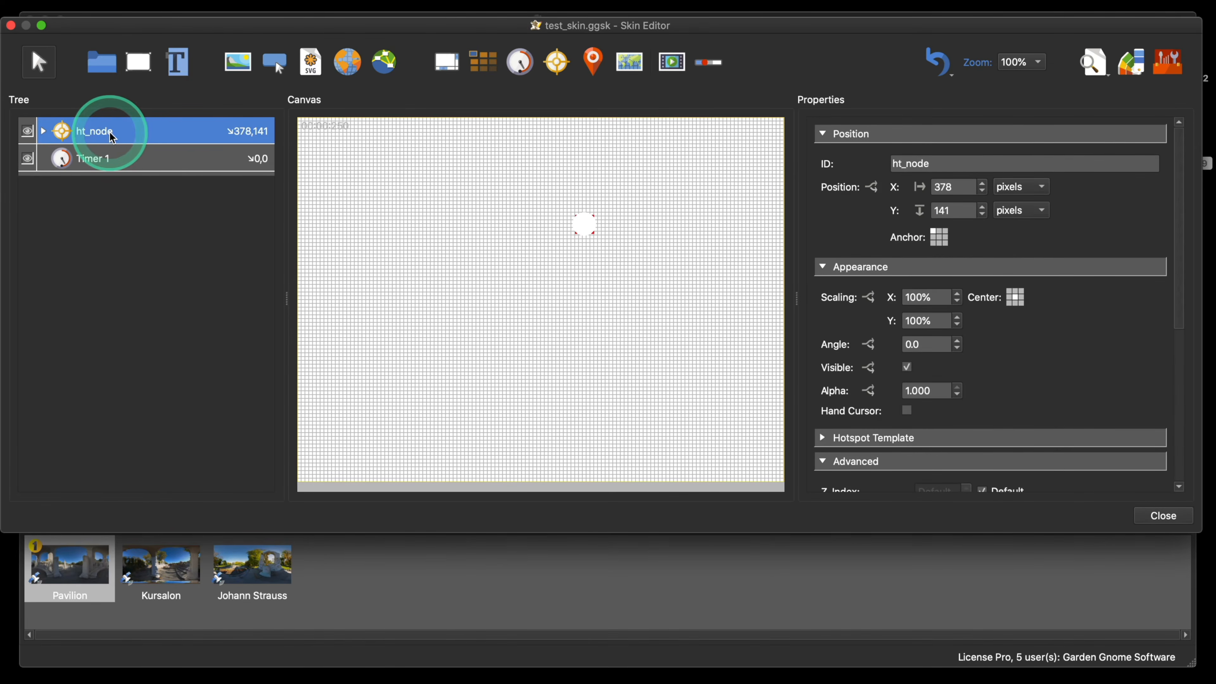
key(BackSpace)
click(142, 130)
key(BackSpace)
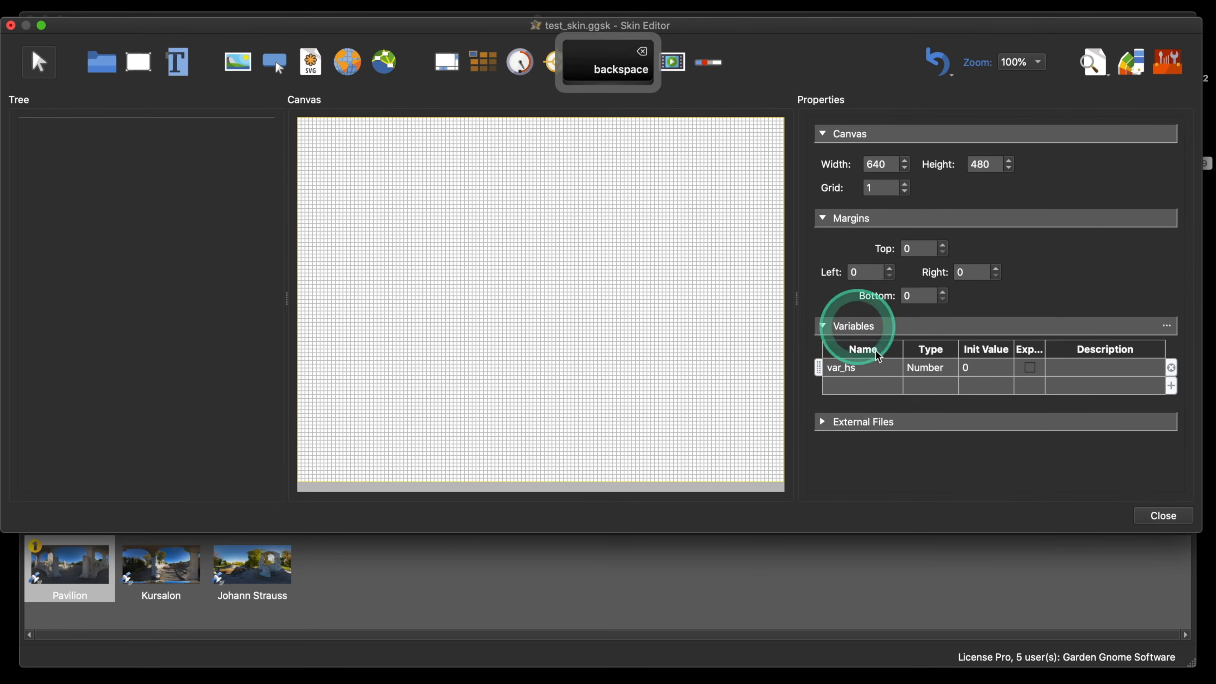
key(BackSpace)
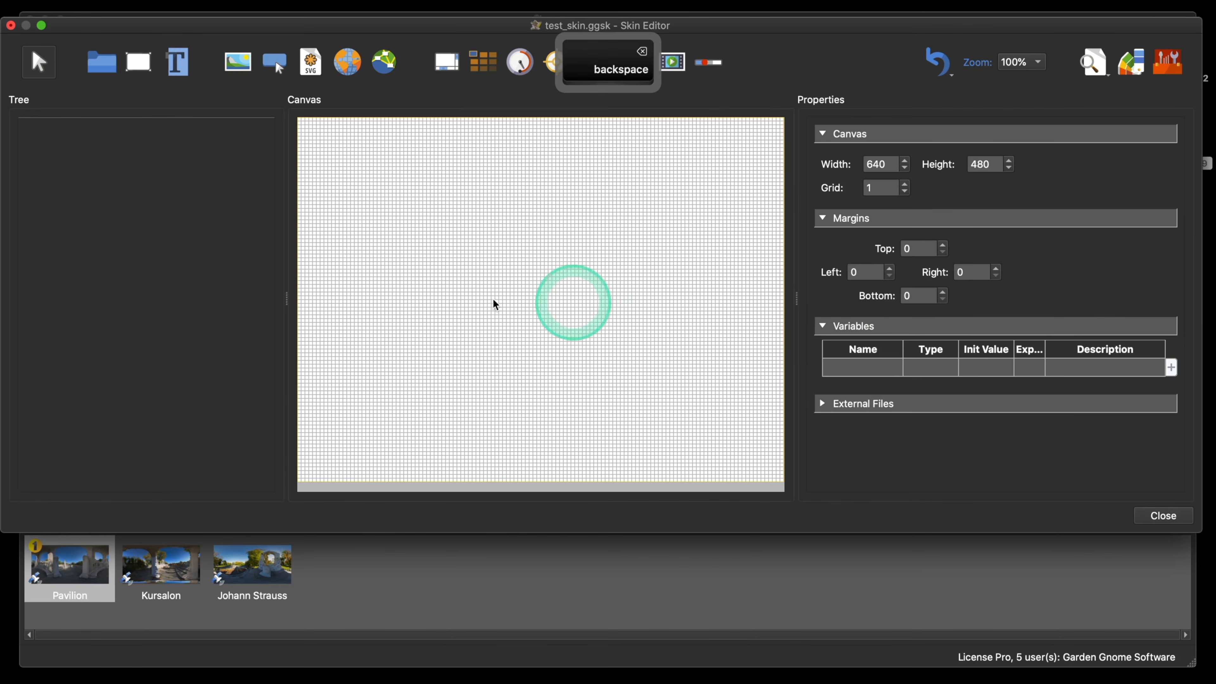
- Add the Animated Point Hotspot component from the Components Toolbox to the test skin, and close the toolbox and Skin Editor
click(1167, 65)
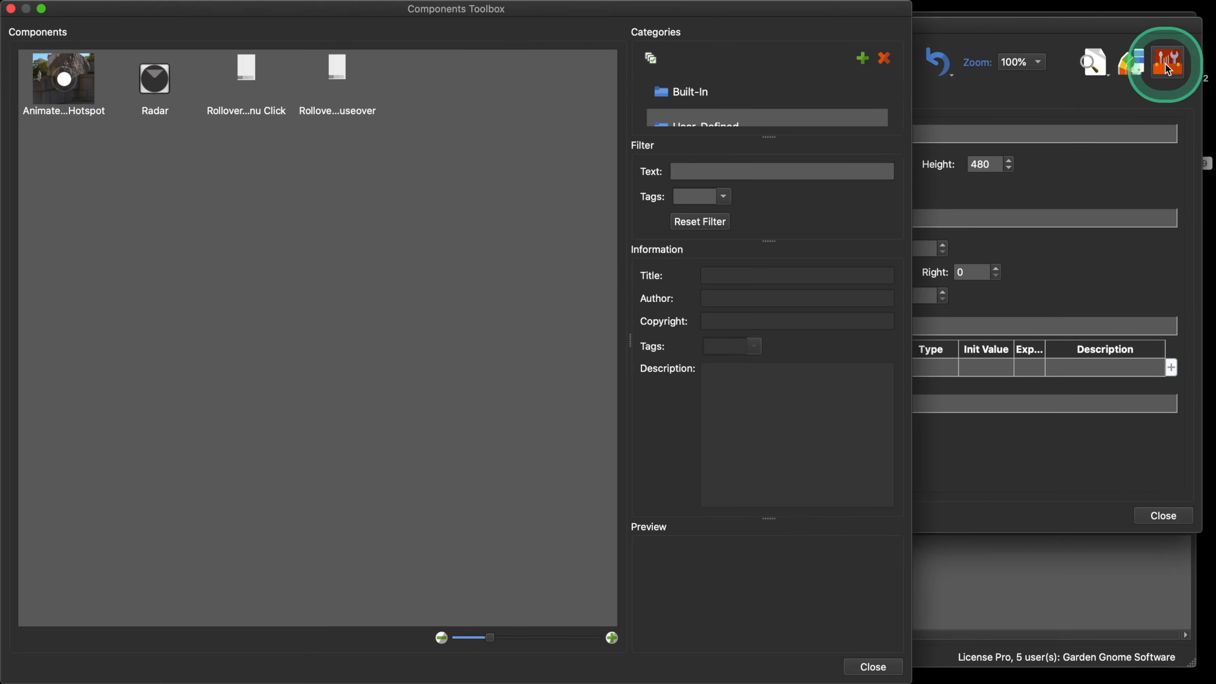
double_click(80, 93)
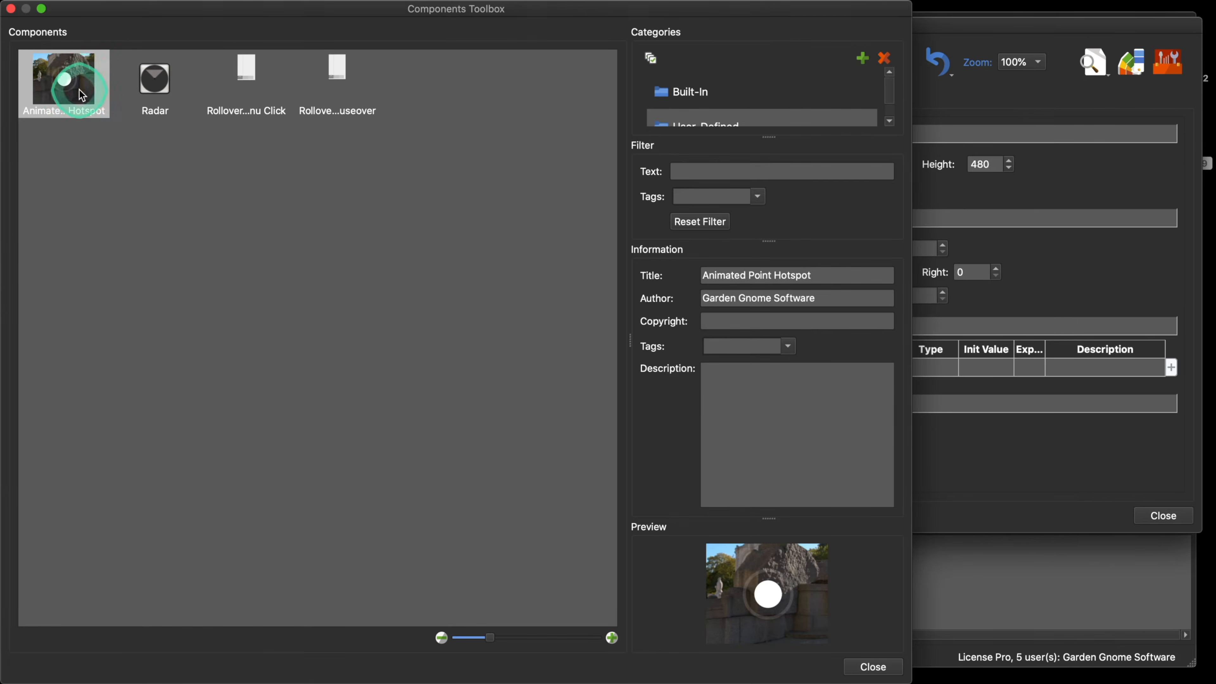
click(872, 666)
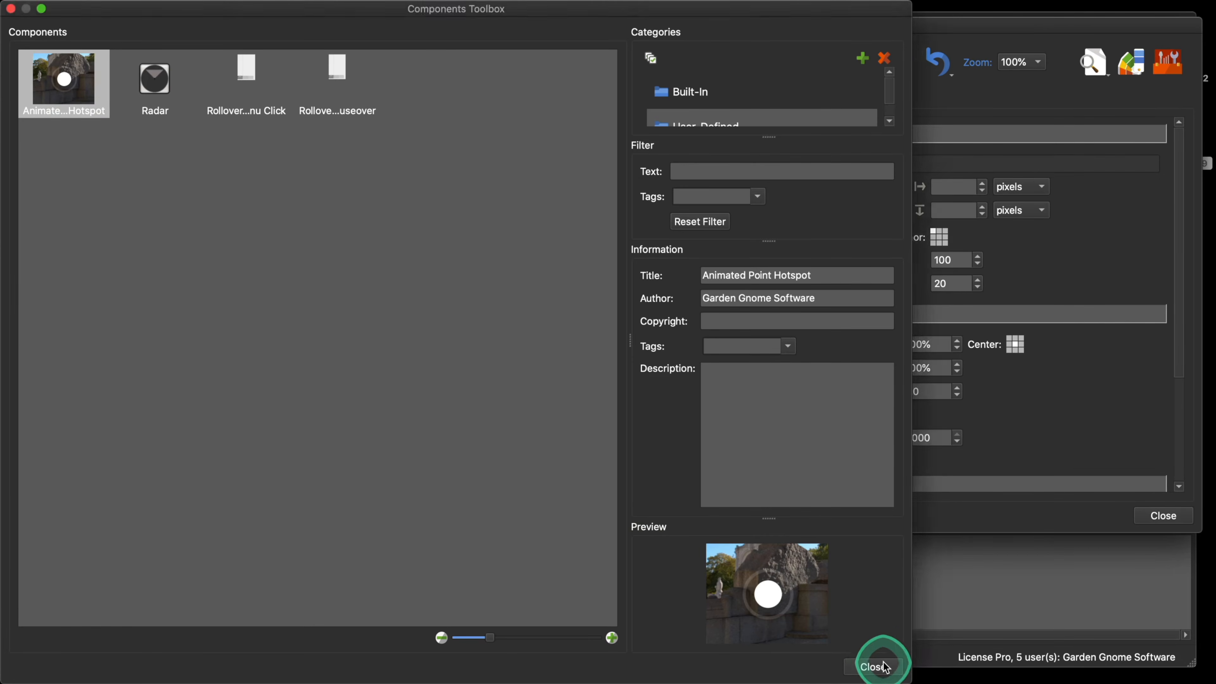
click(375, 316)
click(869, 373)
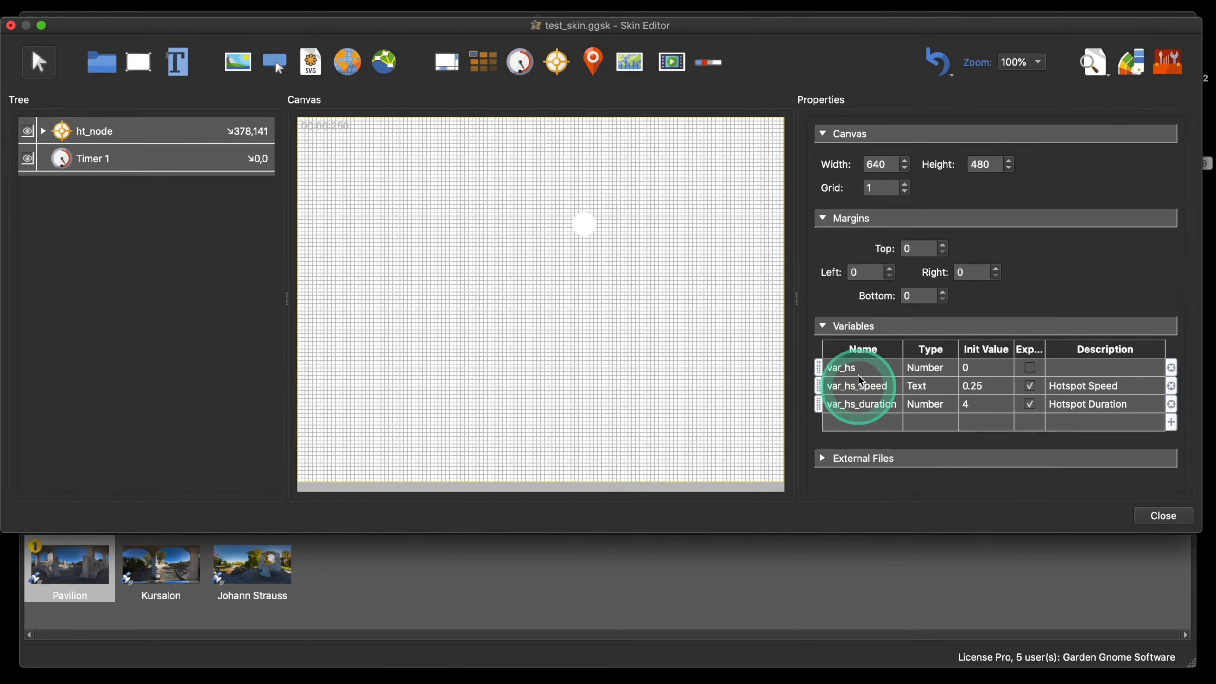
click(1163, 516)
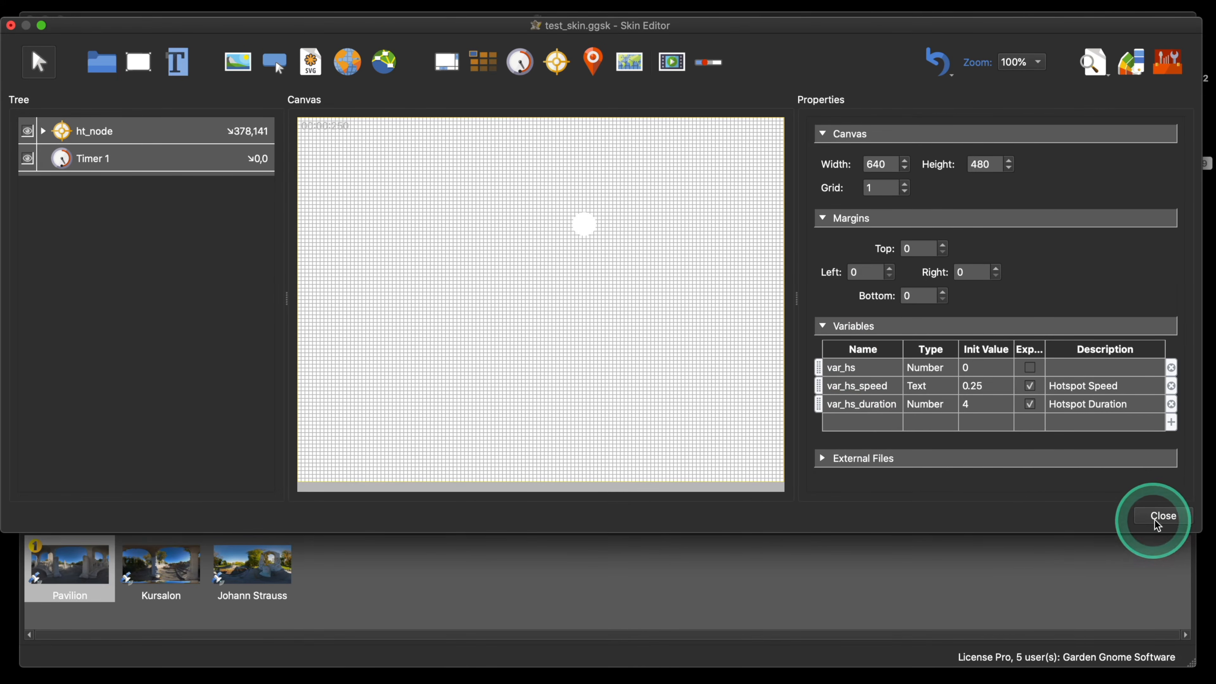
click(696, 287)
- Generate the output with the test skin, pan around the hotspot in the browser preview, and close the preview
click(858, 289)
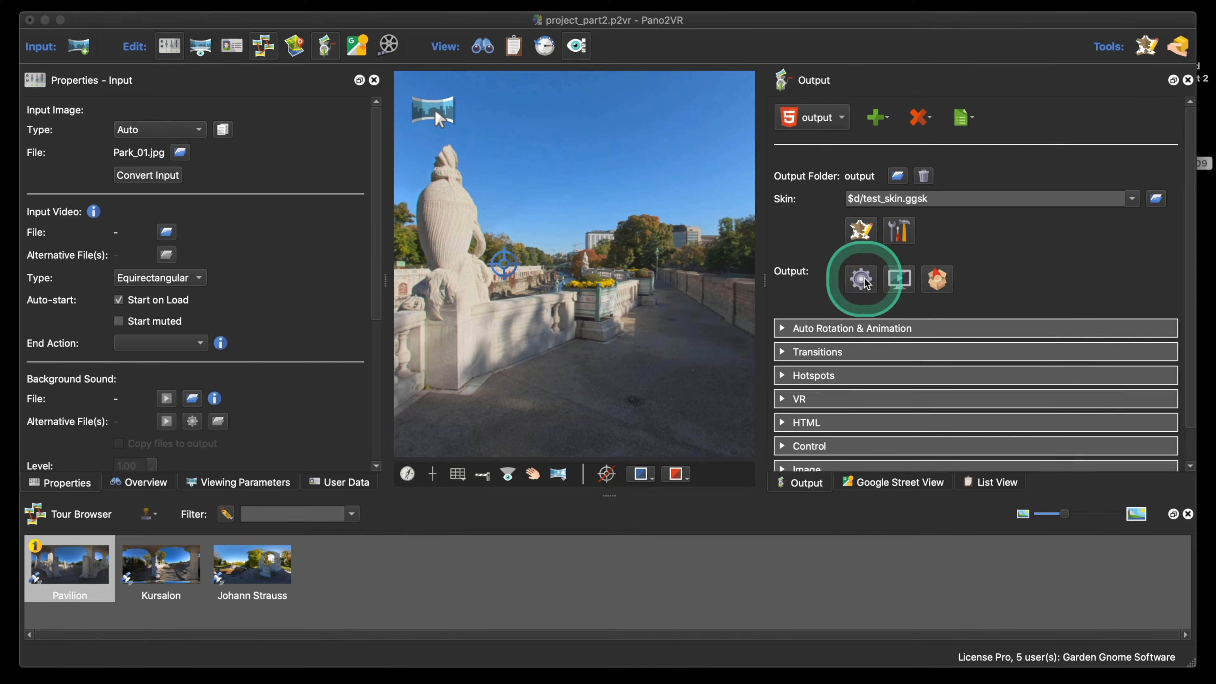
click(714, 354)
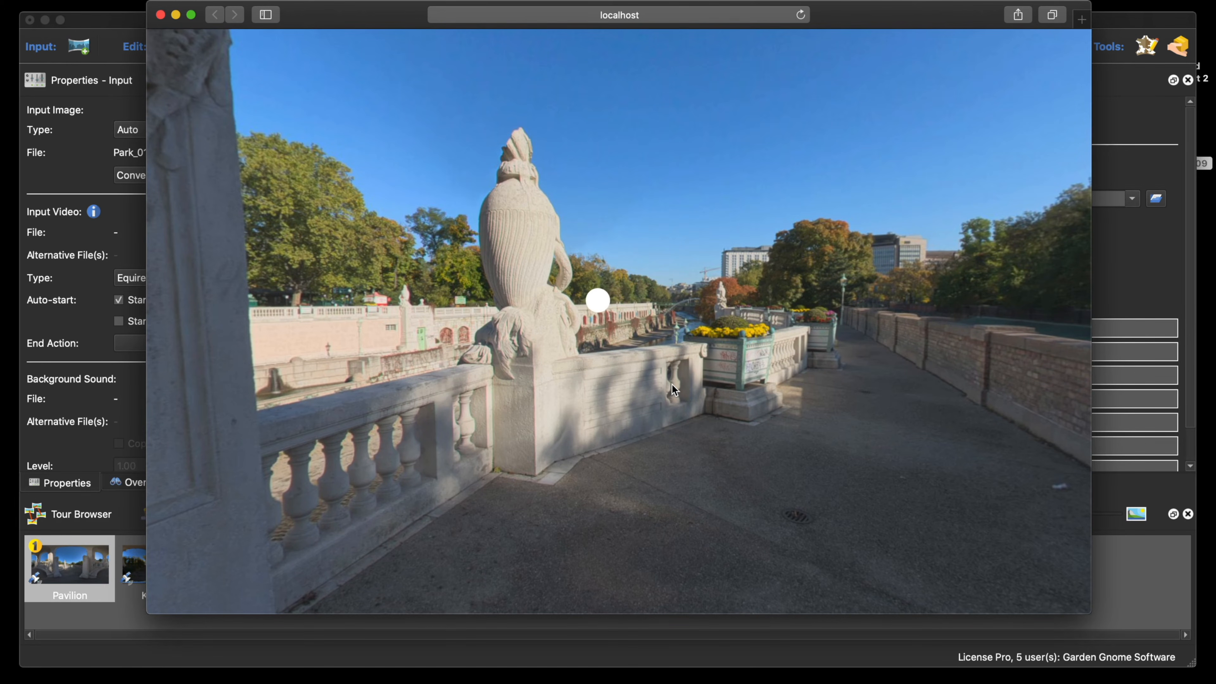
drag(657, 382, 570, 366)
click(161, 15)
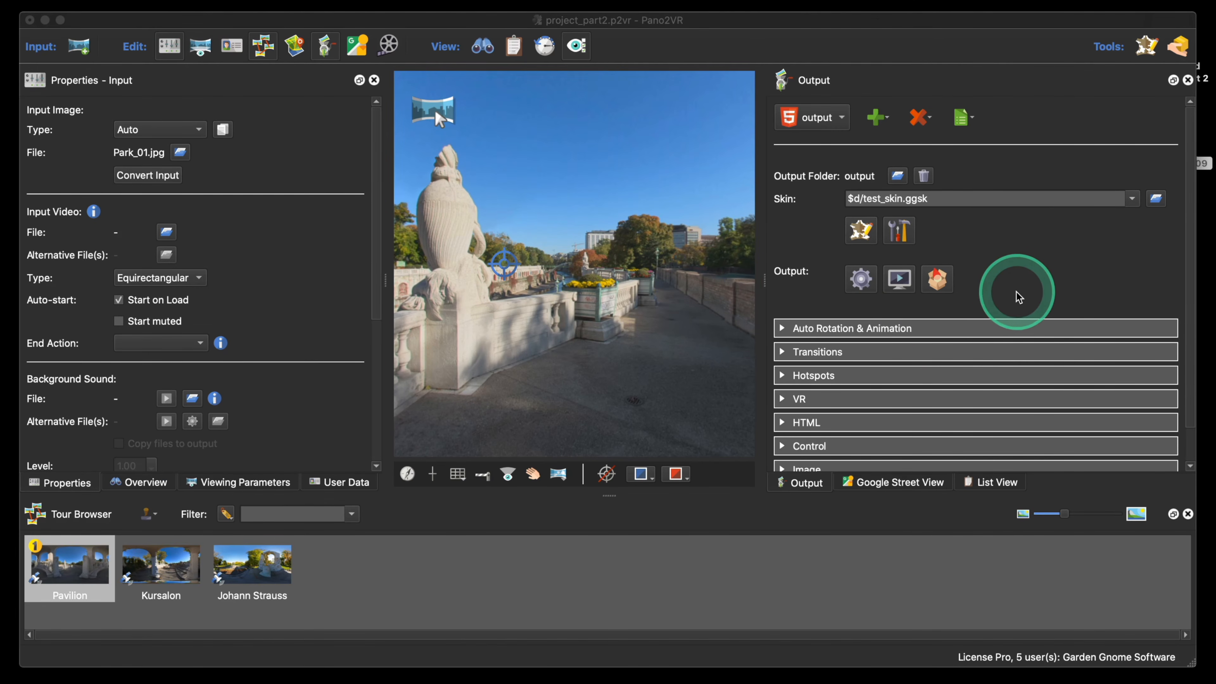
- Examine the Hotspot Speed and Hotspot Duration parameters in the skin configuration and the matching exposed variables in the test skin
click(900, 233)
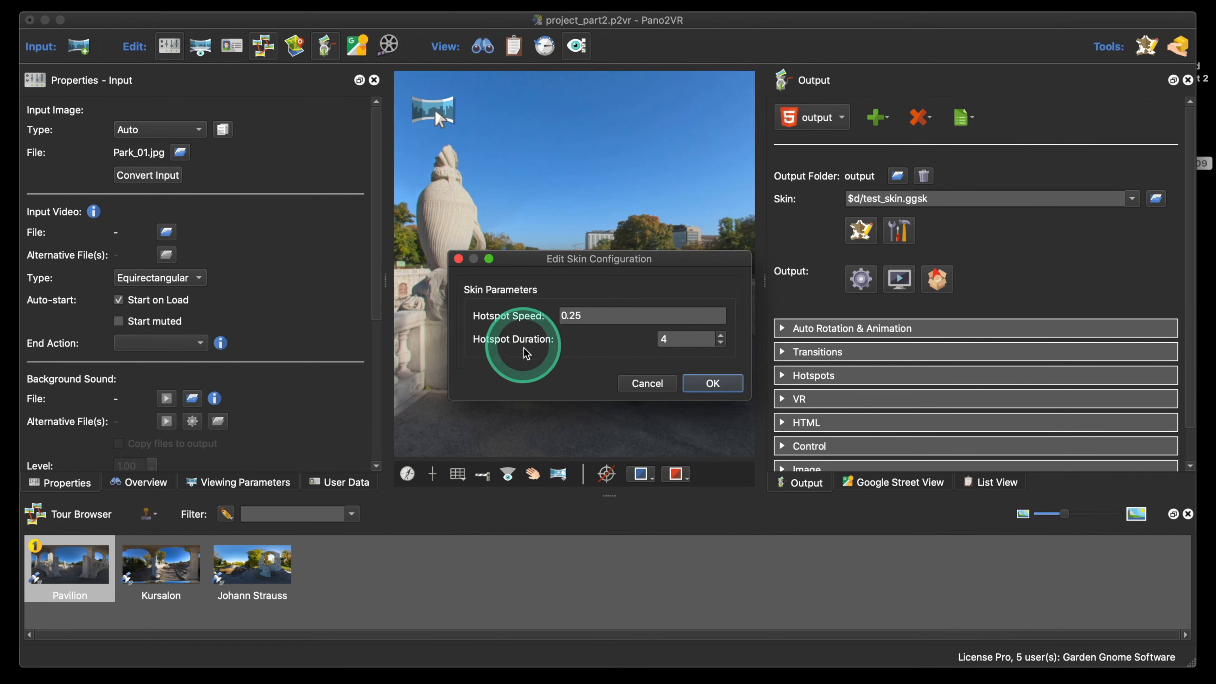
click(648, 383)
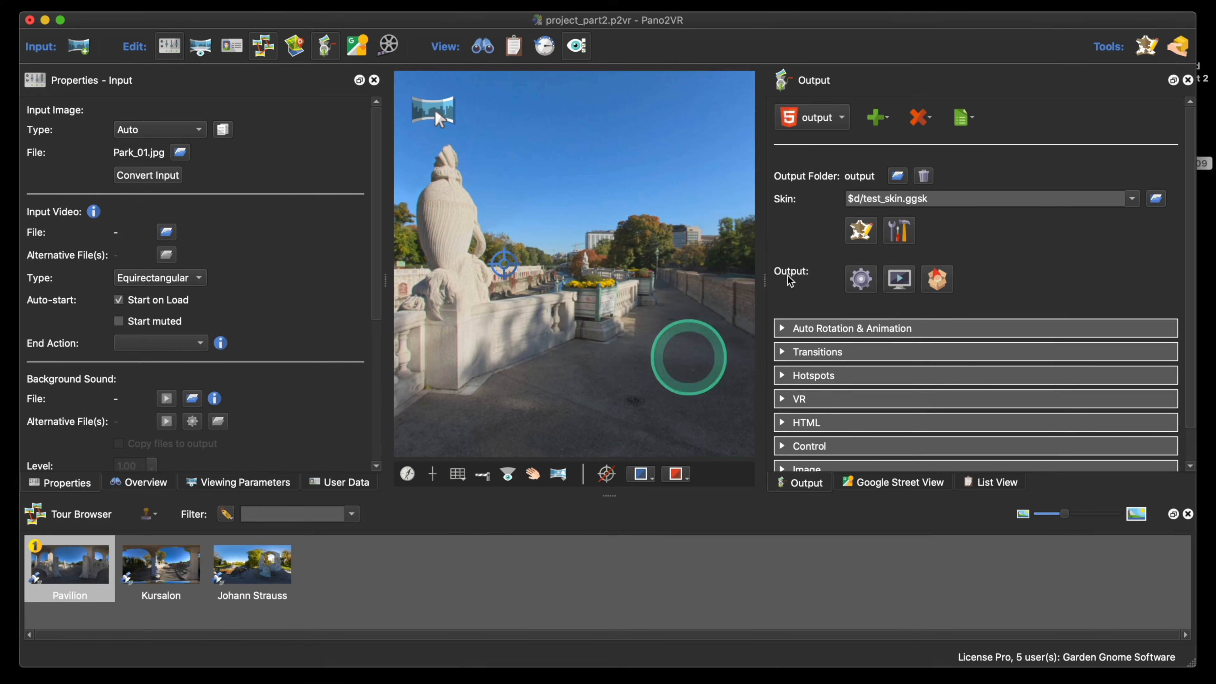
click(860, 231)
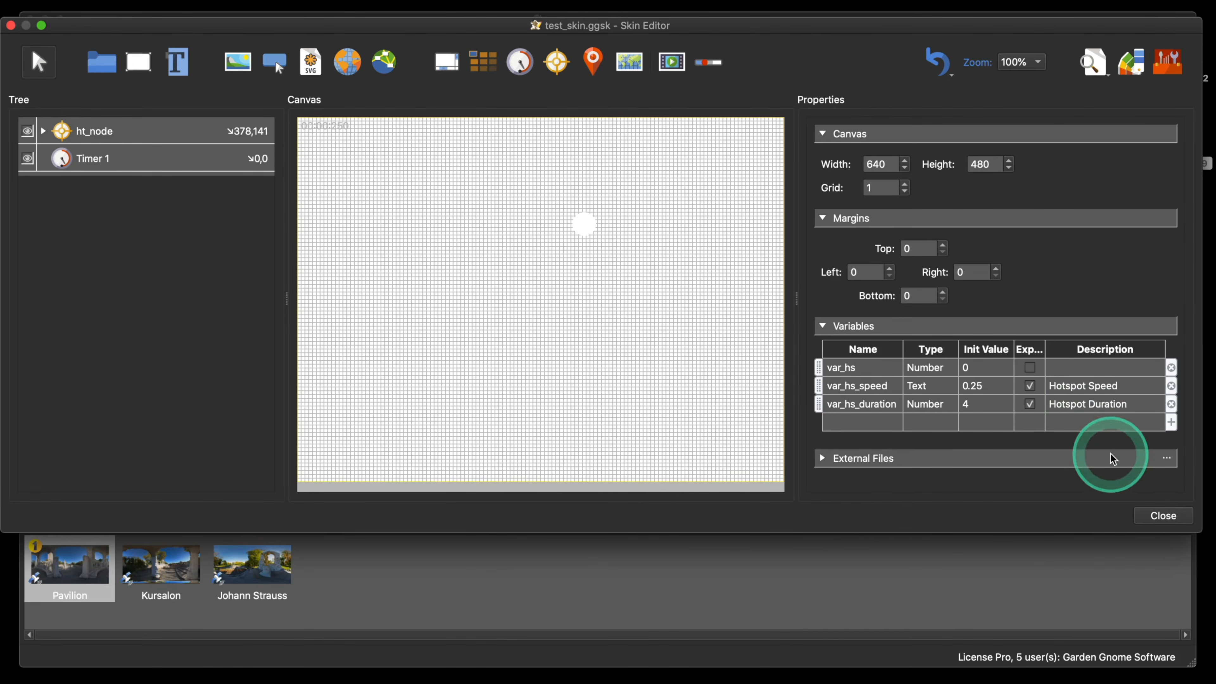
click(1154, 517)
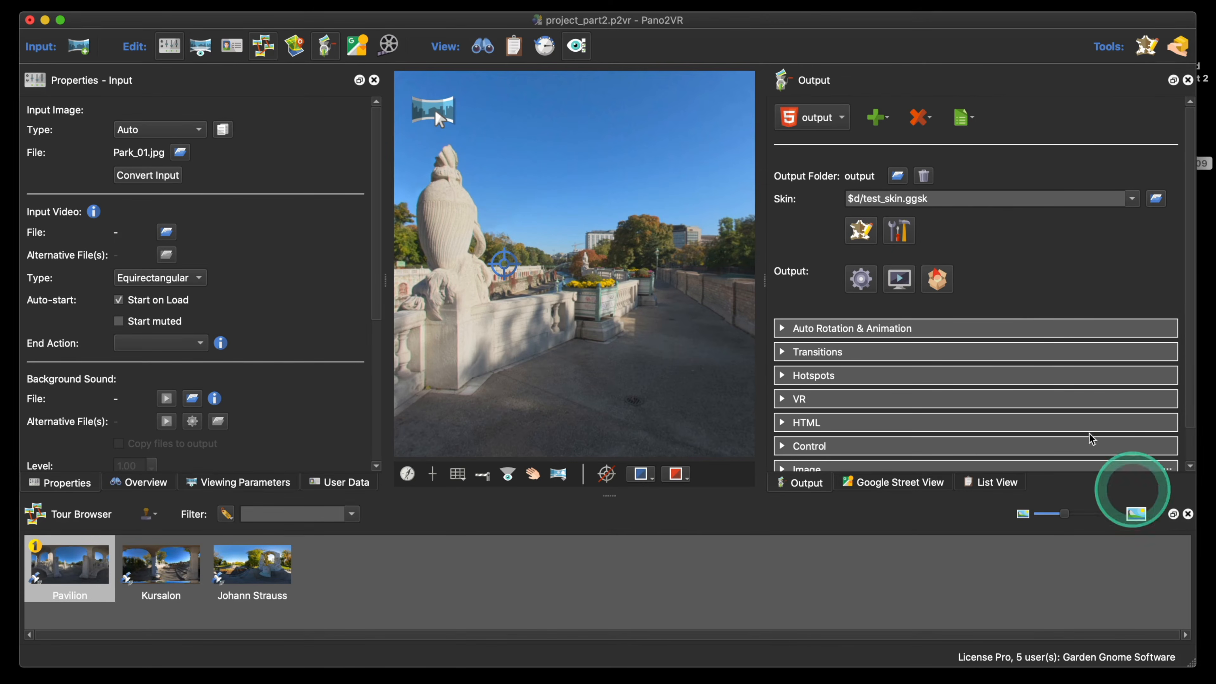
click(901, 232)
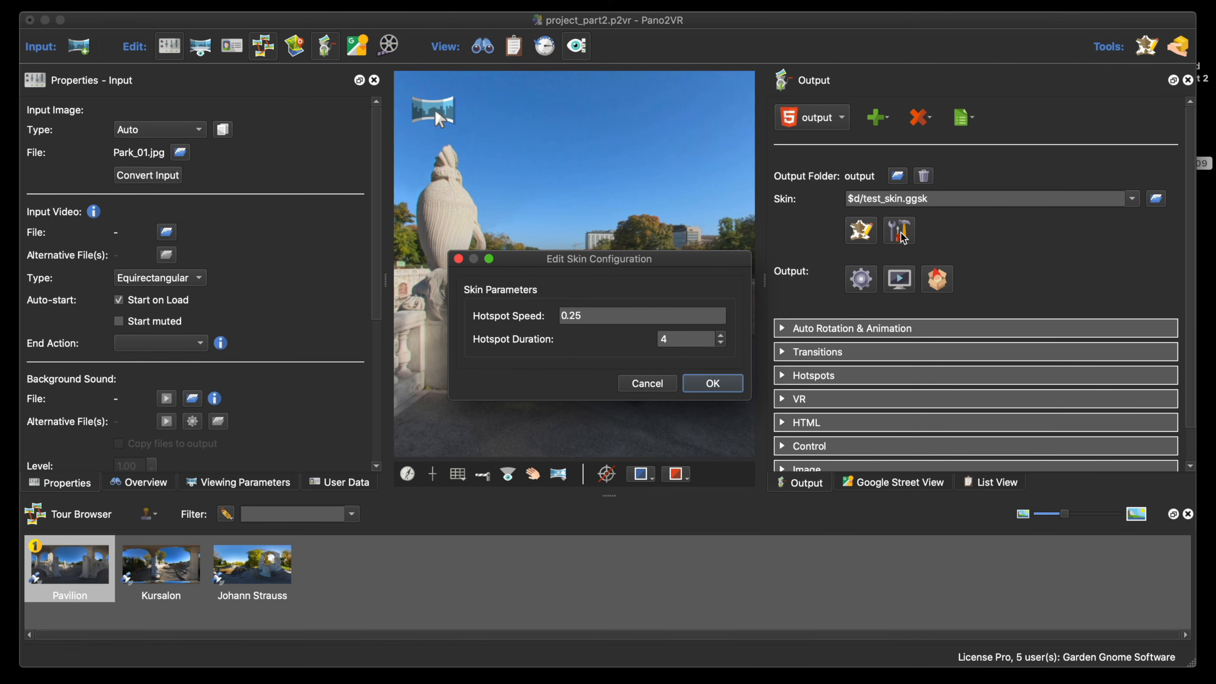
click(650, 384)
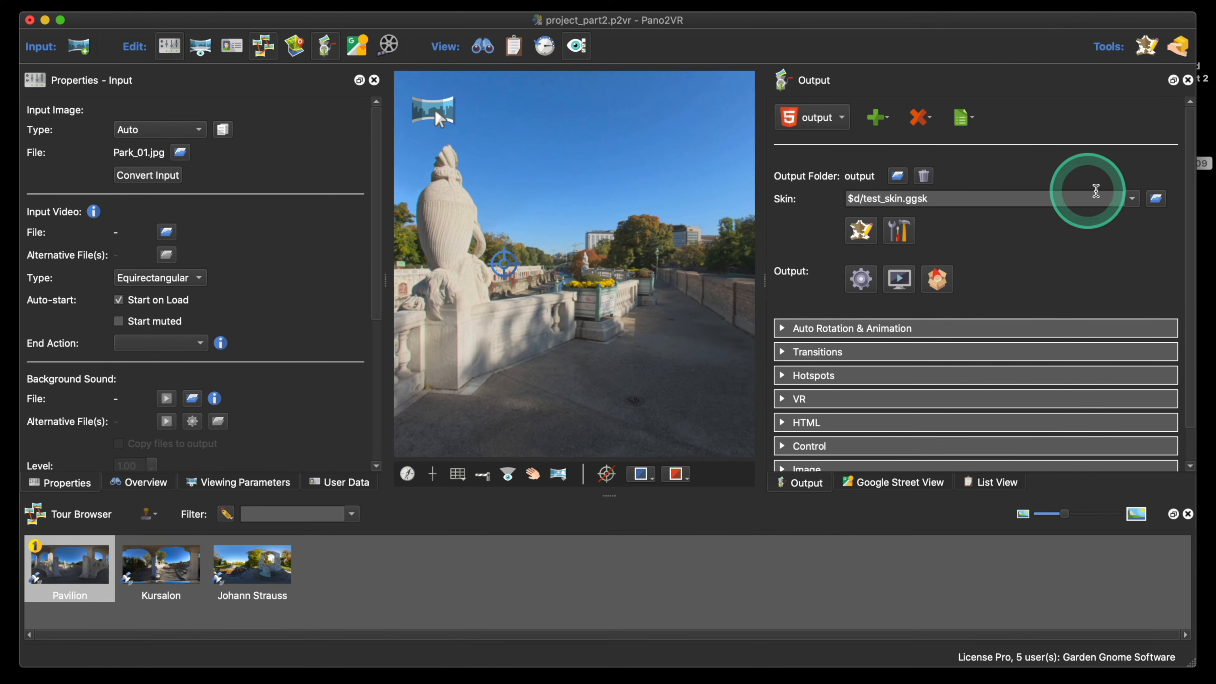
- Select simplex_v6.ggsk as the output skin and examine its configuration options and its Skin Editor contents
click(1130, 197)
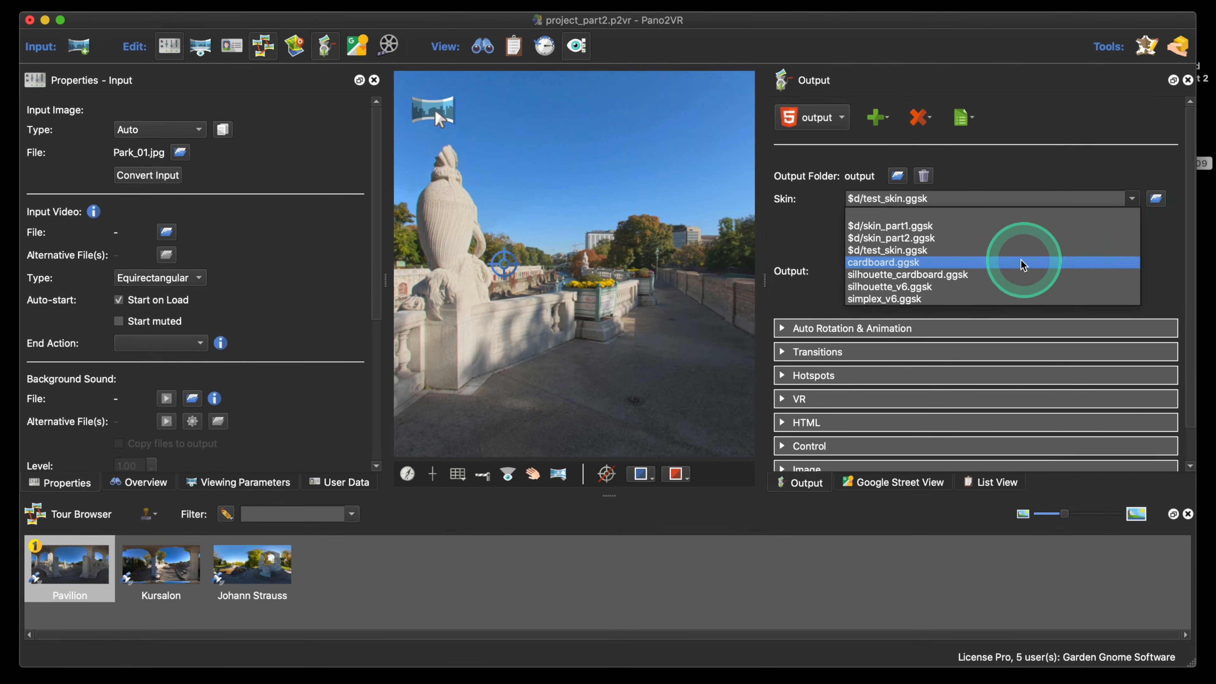
click(953, 298)
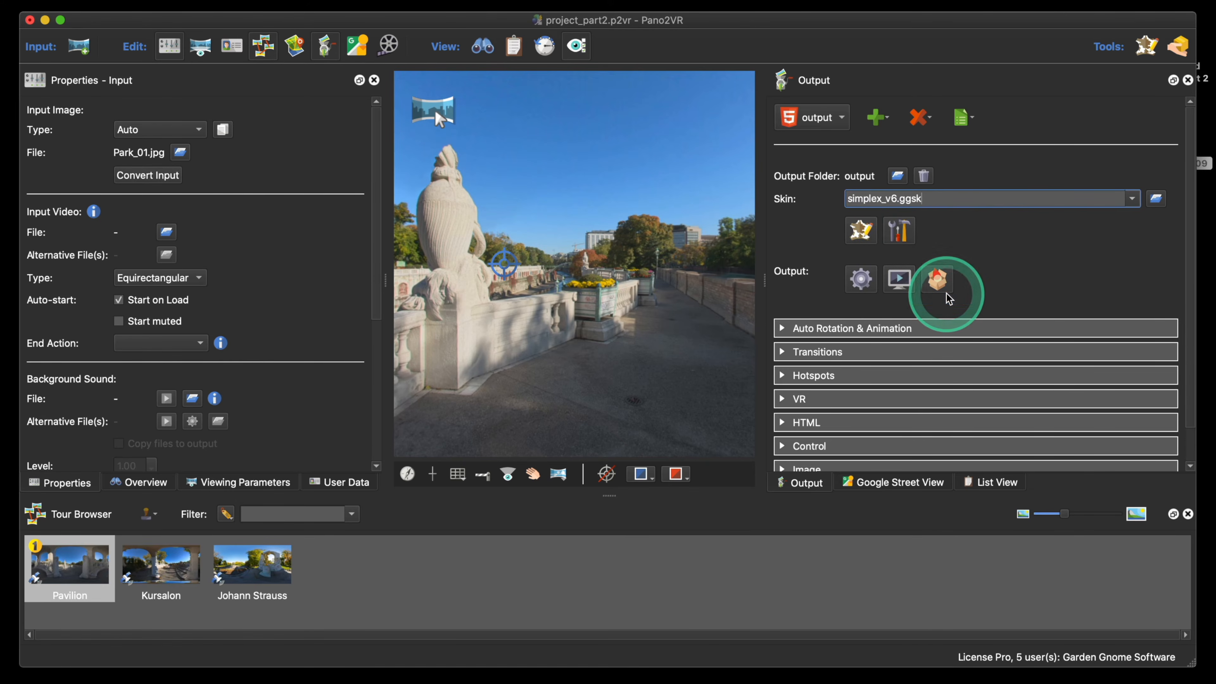
click(899, 223)
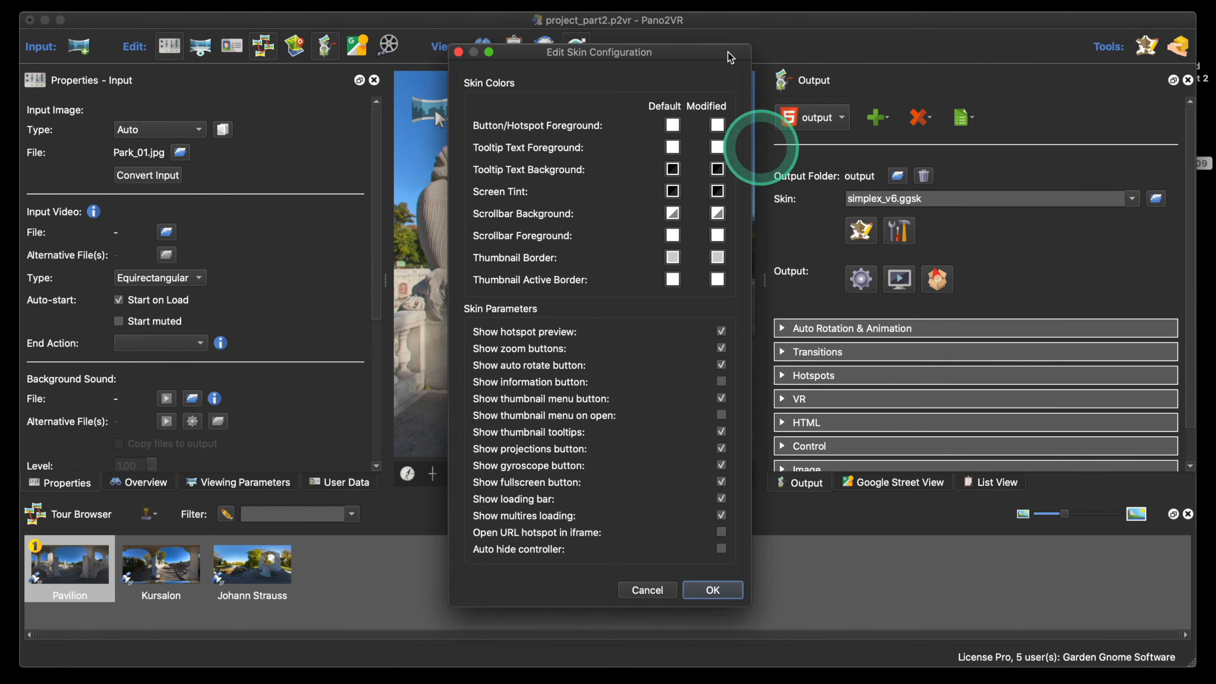
drag(707, 44, 682, 27)
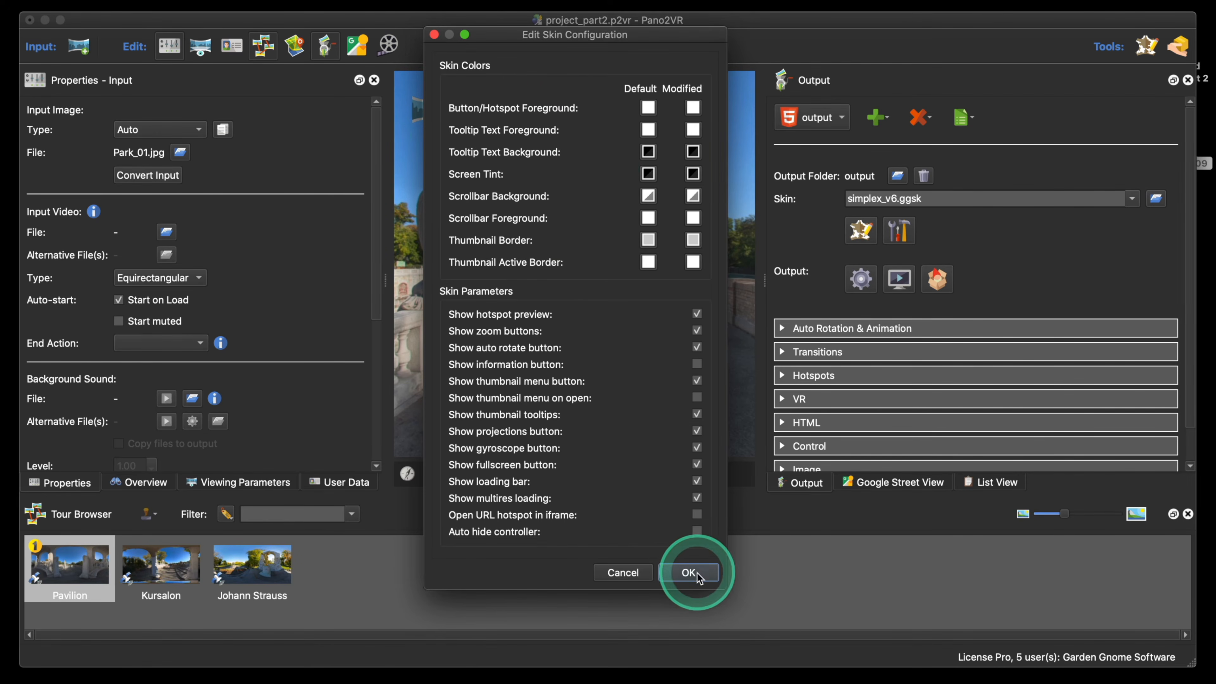
click(631, 573)
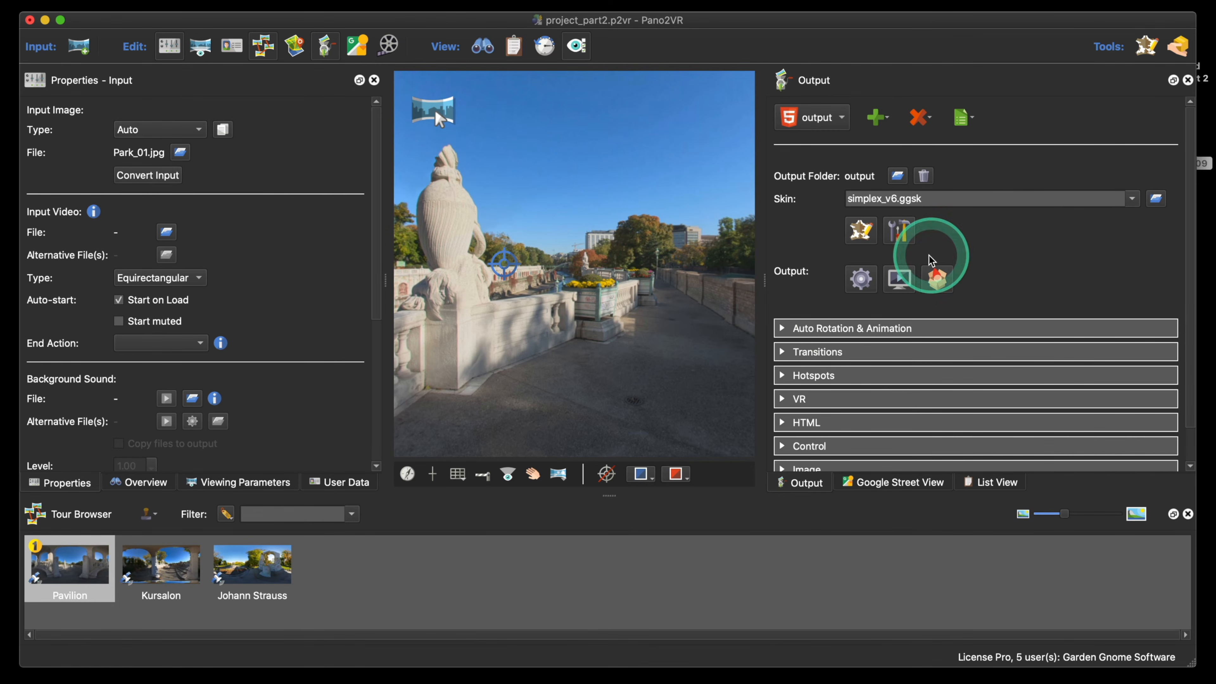
click(861, 231)
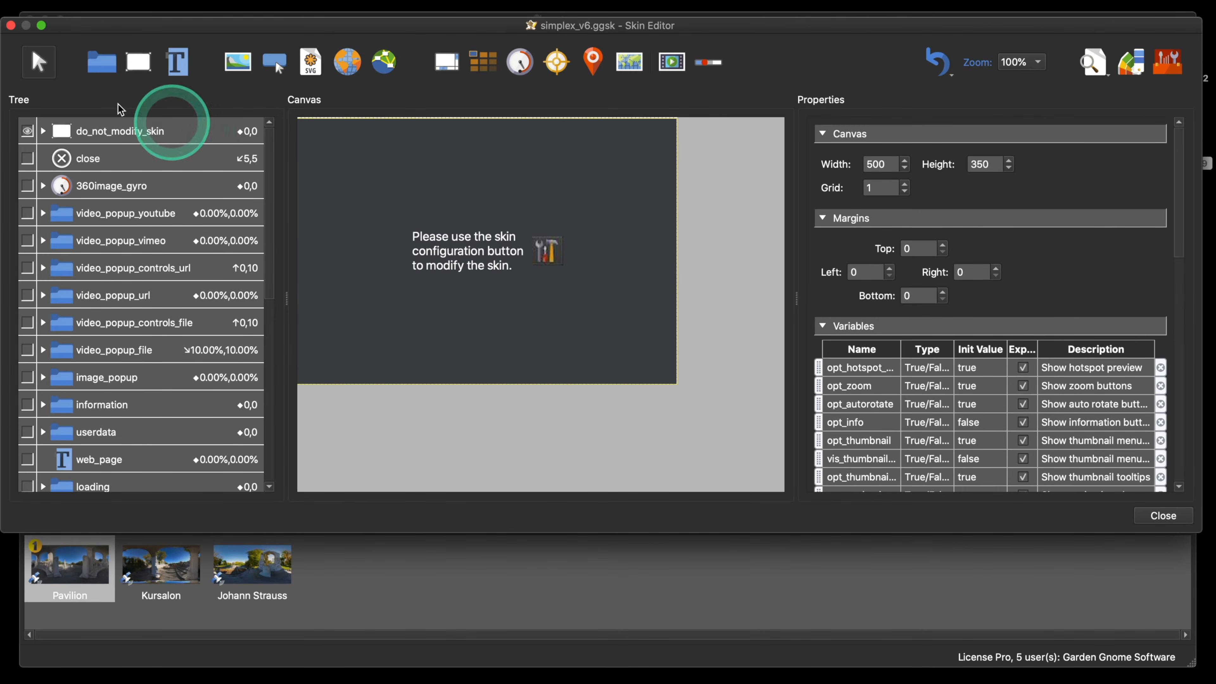
click(12, 30)
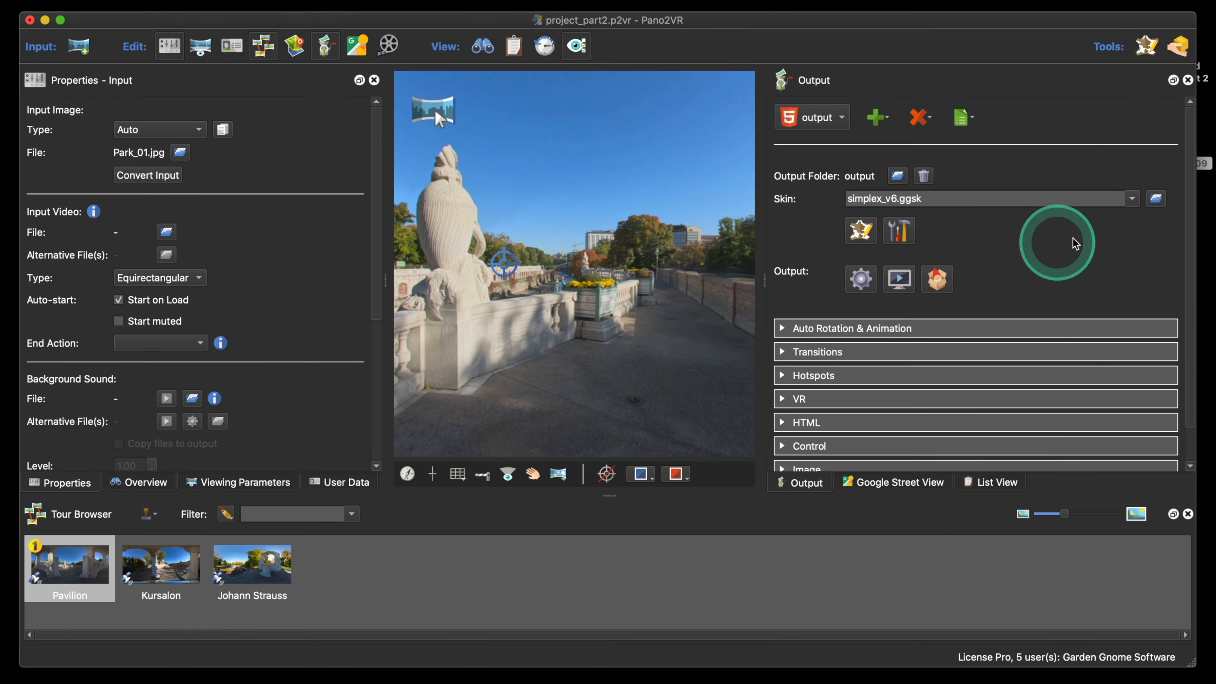
- Set the output skin back to test_skin.ggsk and open it in the Skin Editor
click(1132, 199)
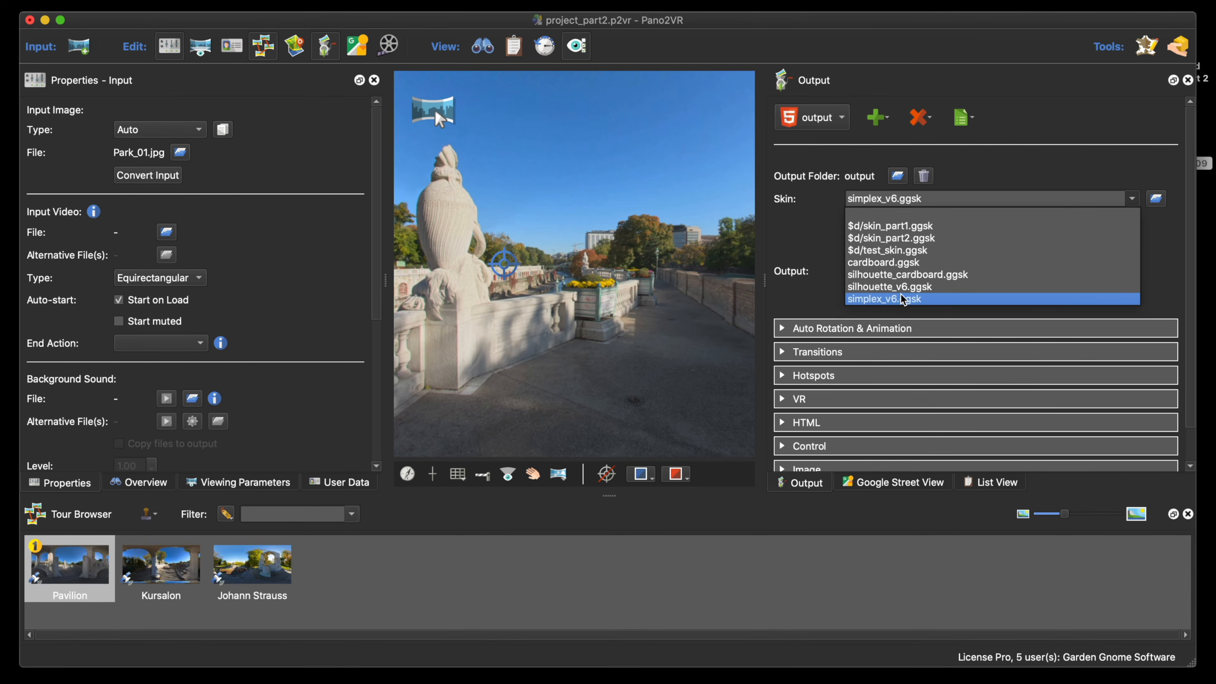
drag(902, 299, 935, 251)
click(862, 231)
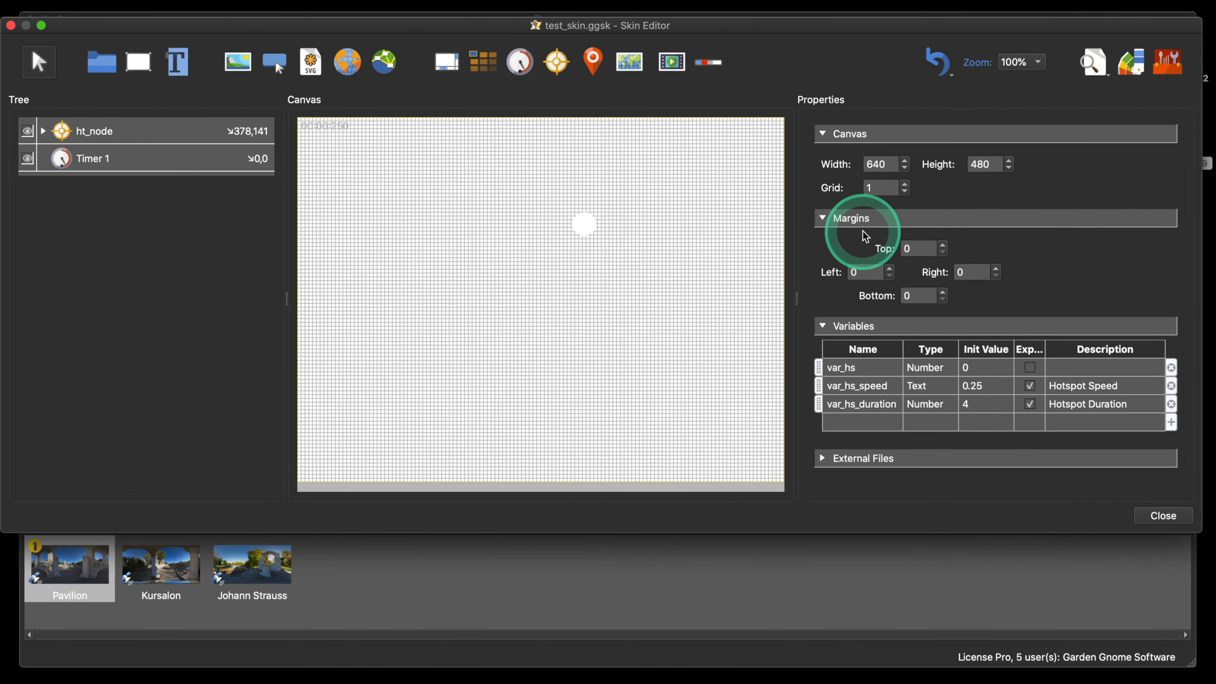
click(612, 279)
drag(612, 280, 454, 282)
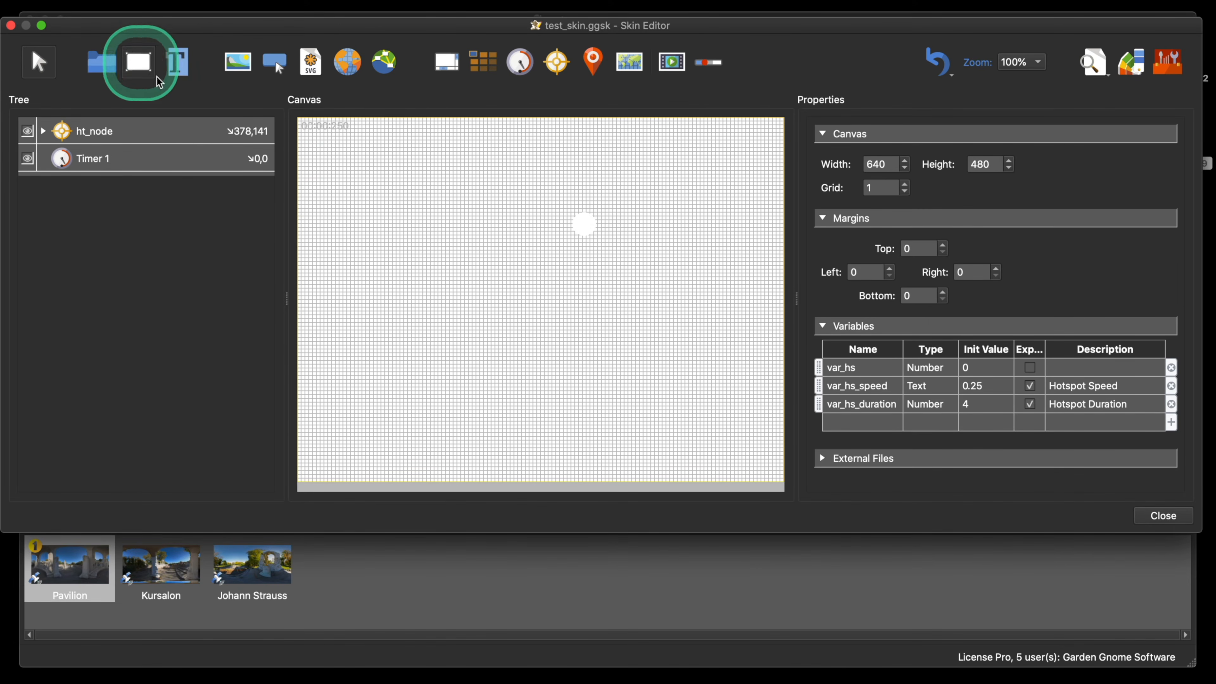
- Draw a rectangle about 57 by 75 pixels on the canvas and set its position to X 0, Y 0
click(138, 63)
drag(343, 163, 392, 224)
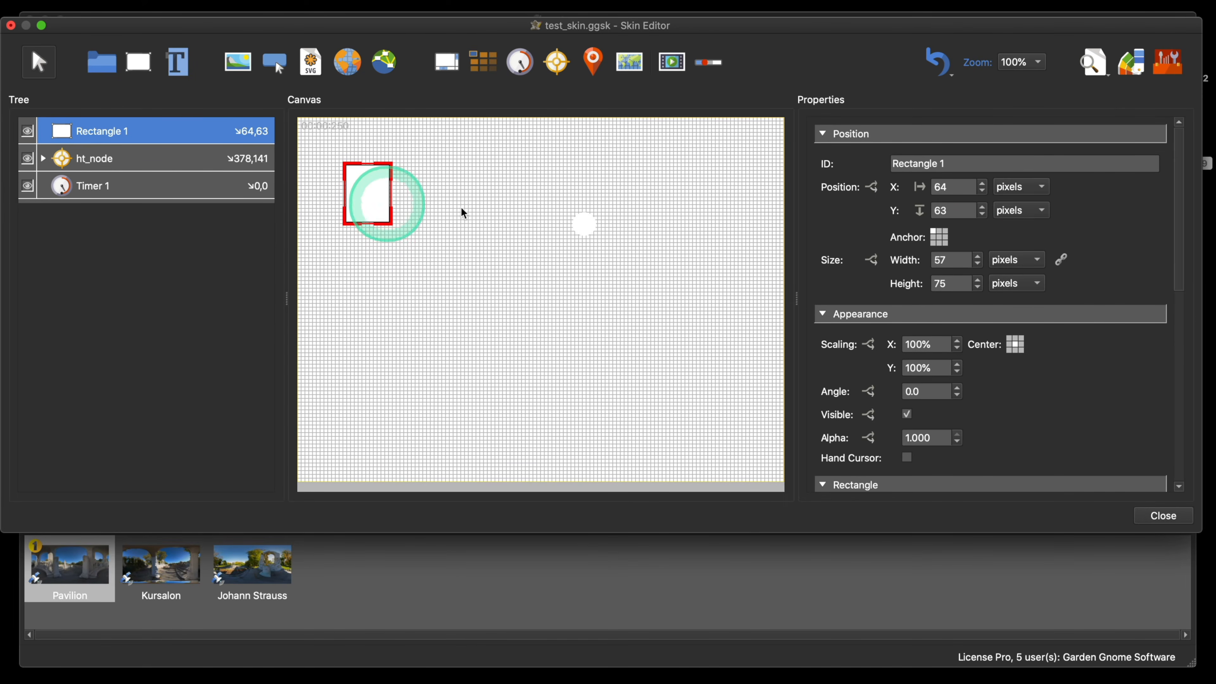
drag(963, 188, 922, 211)
text(00)
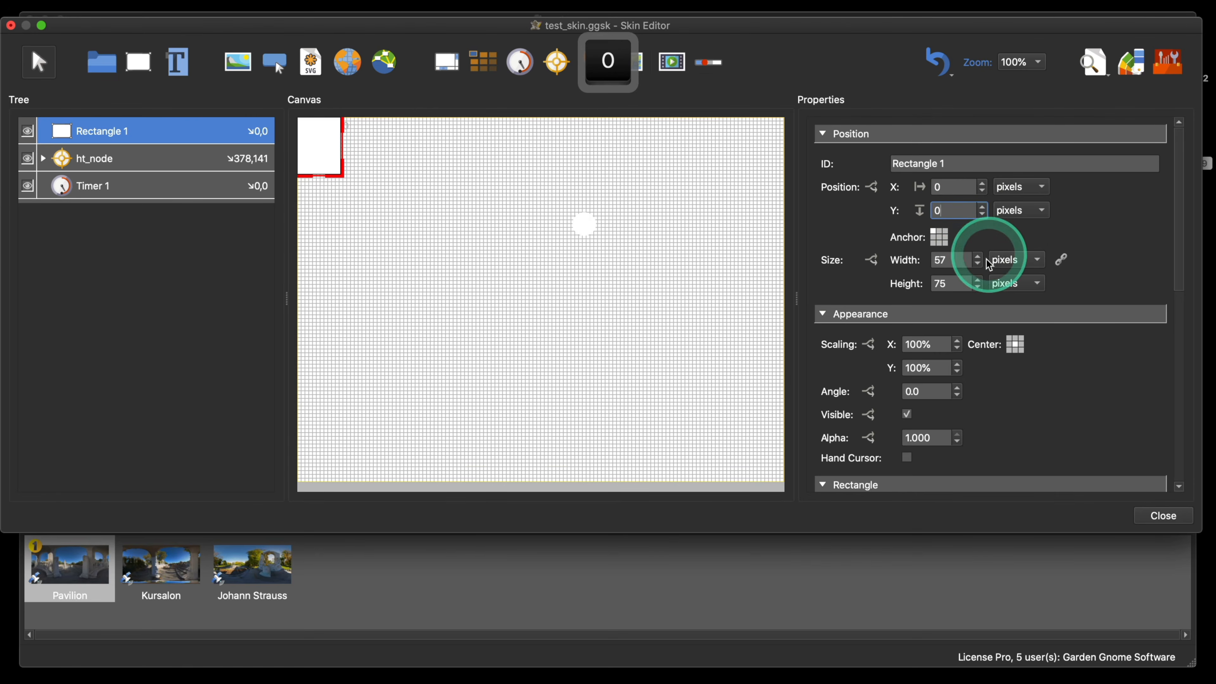
- Switch the rectangle's width and height units to percent and set both to 100
click(989, 264)
click(1010, 278)
click(1024, 287)
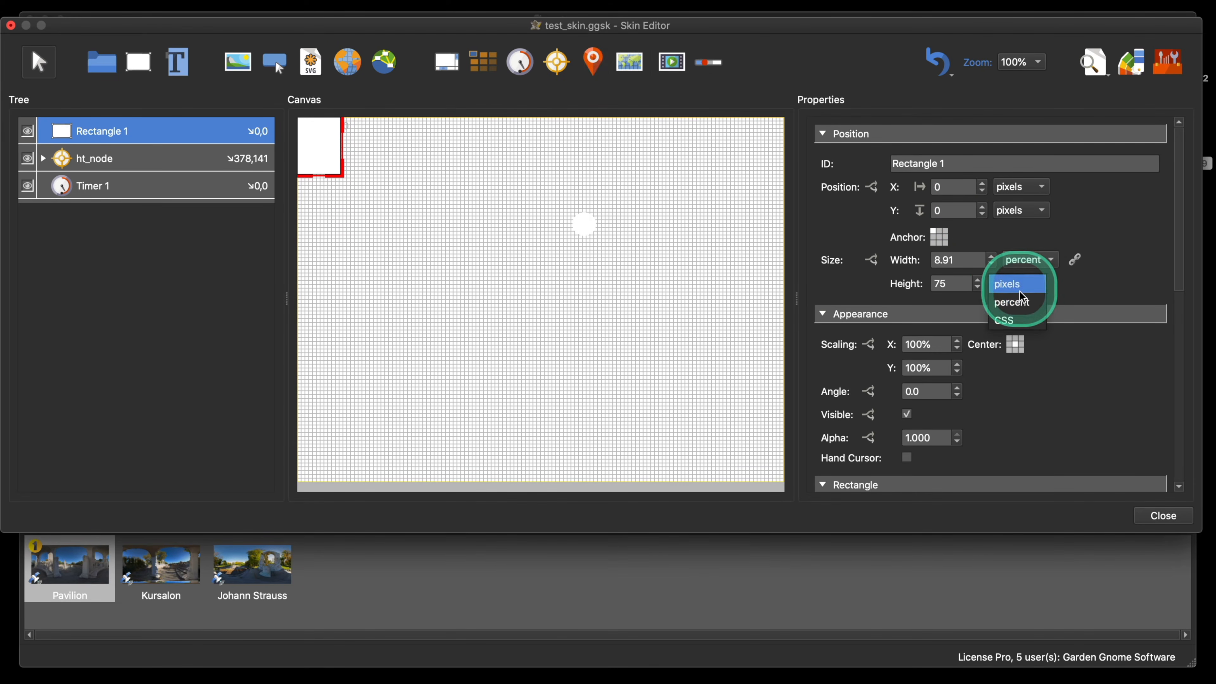
click(1018, 302)
drag(964, 260, 929, 289)
text(100100)
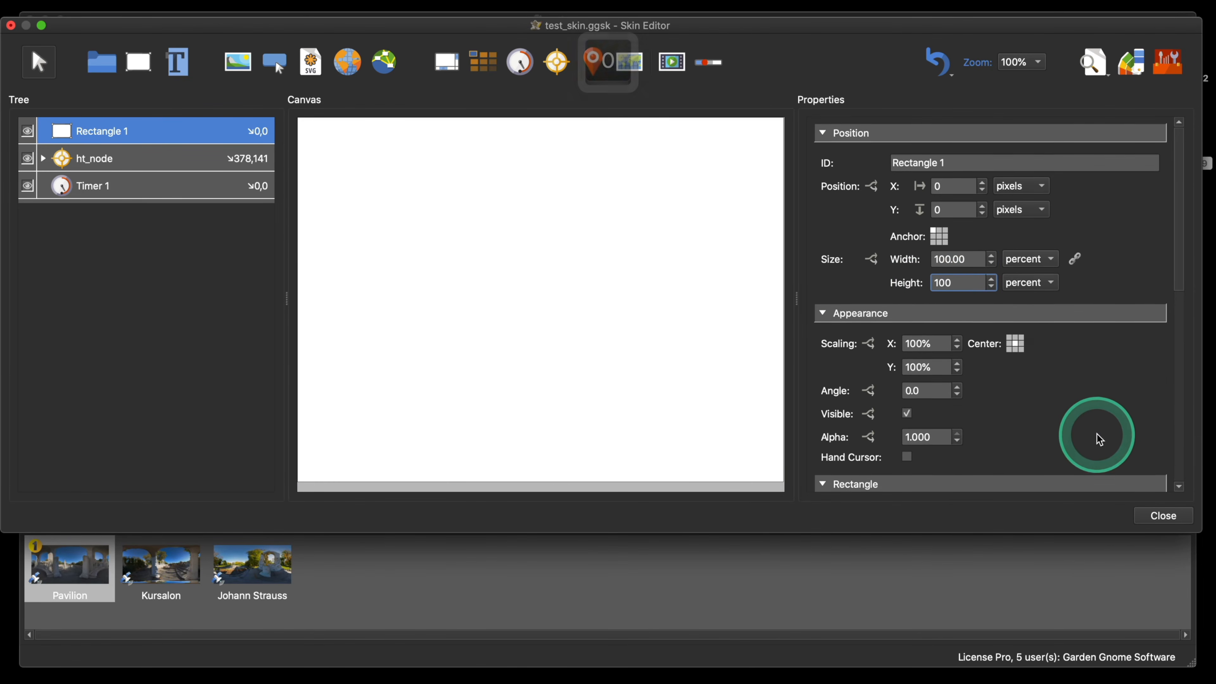
- Set the rectangle's background color to black with an alpha channel of 150
scroll(1077, 412, down, 5)
click(953, 345)
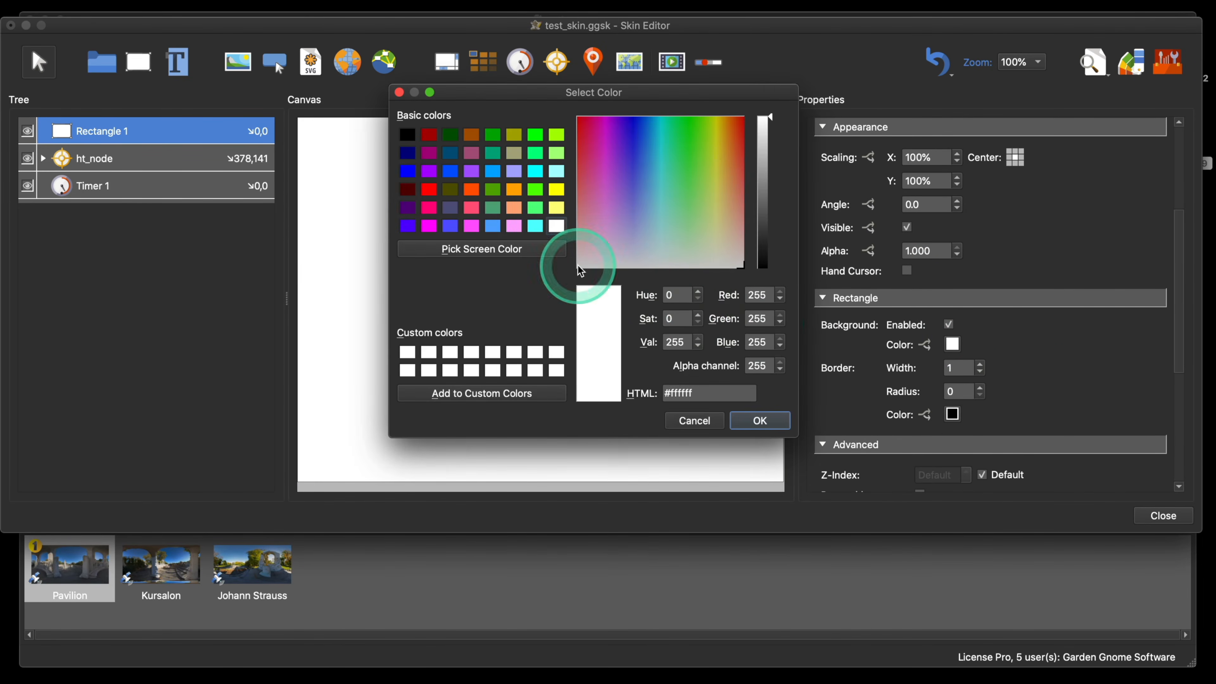
click(409, 138)
drag(771, 365, 740, 373)
text(150)
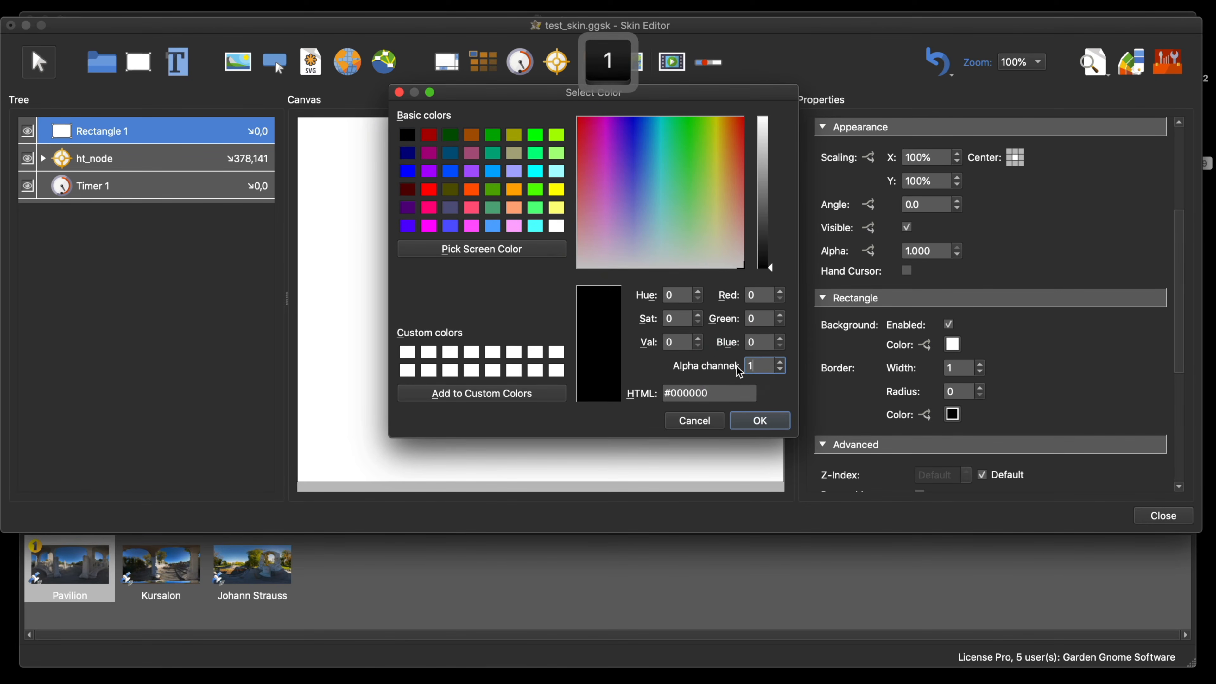
click(761, 420)
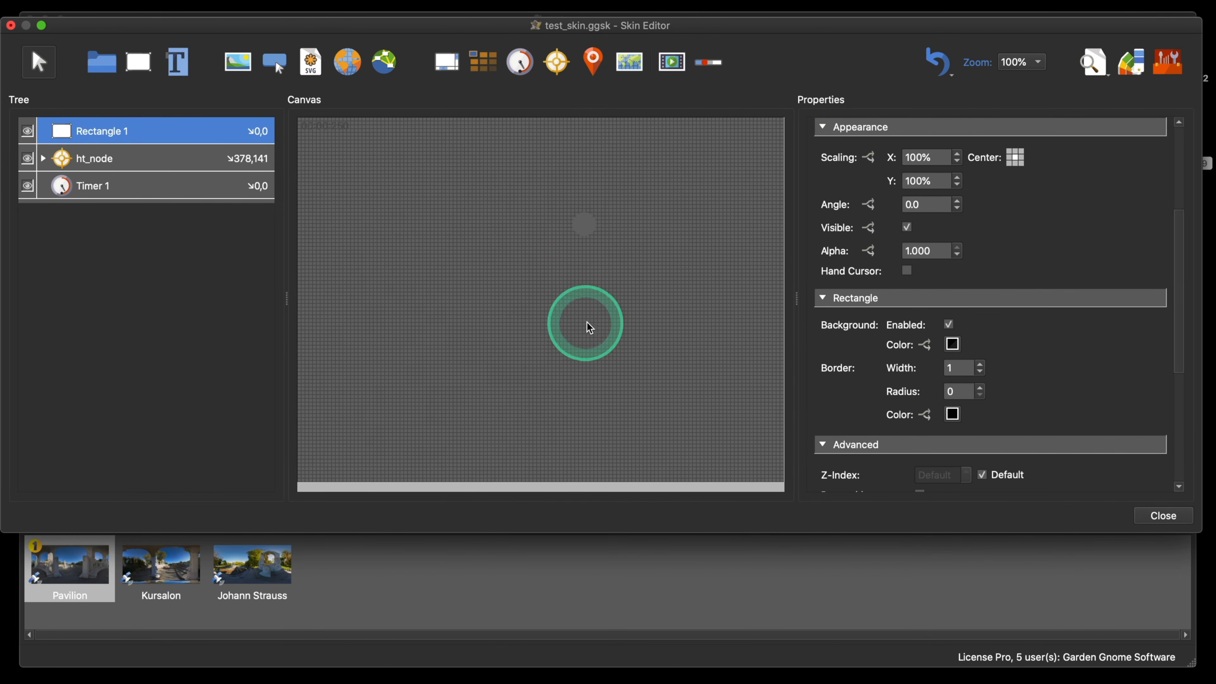
- Set up an Images Ready action with Set Variable Value on the rectangle, and discard it
scroll(1073, 348, down, 5)
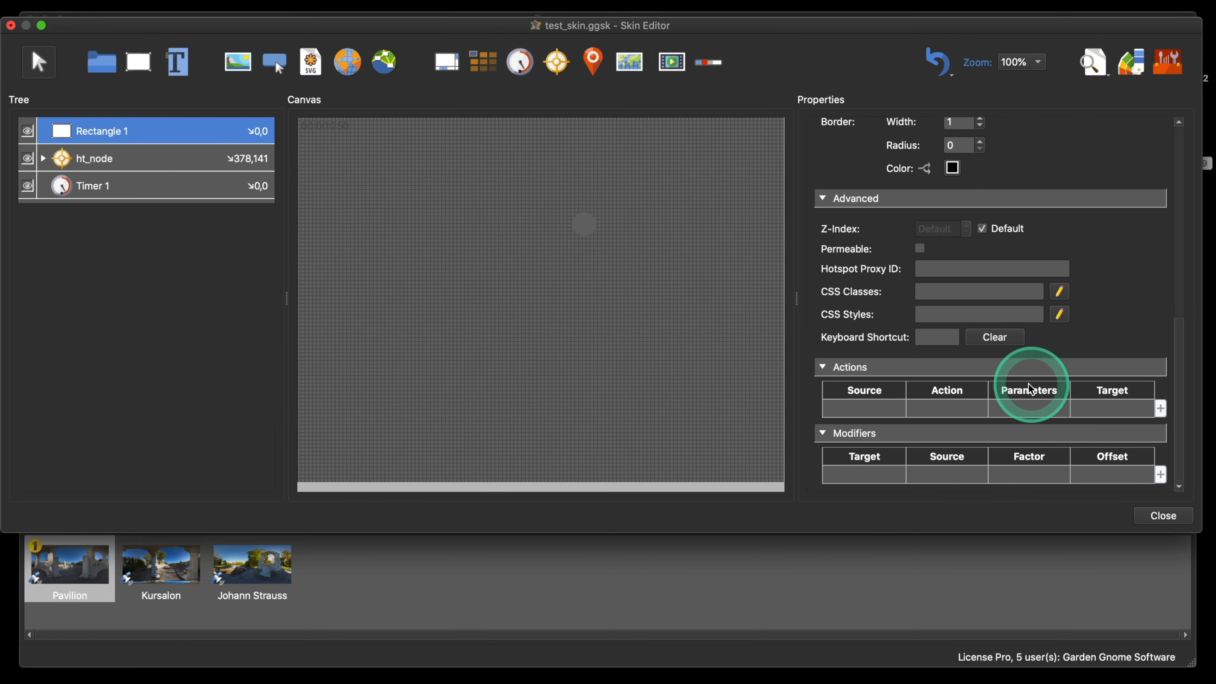
double_click(866, 408)
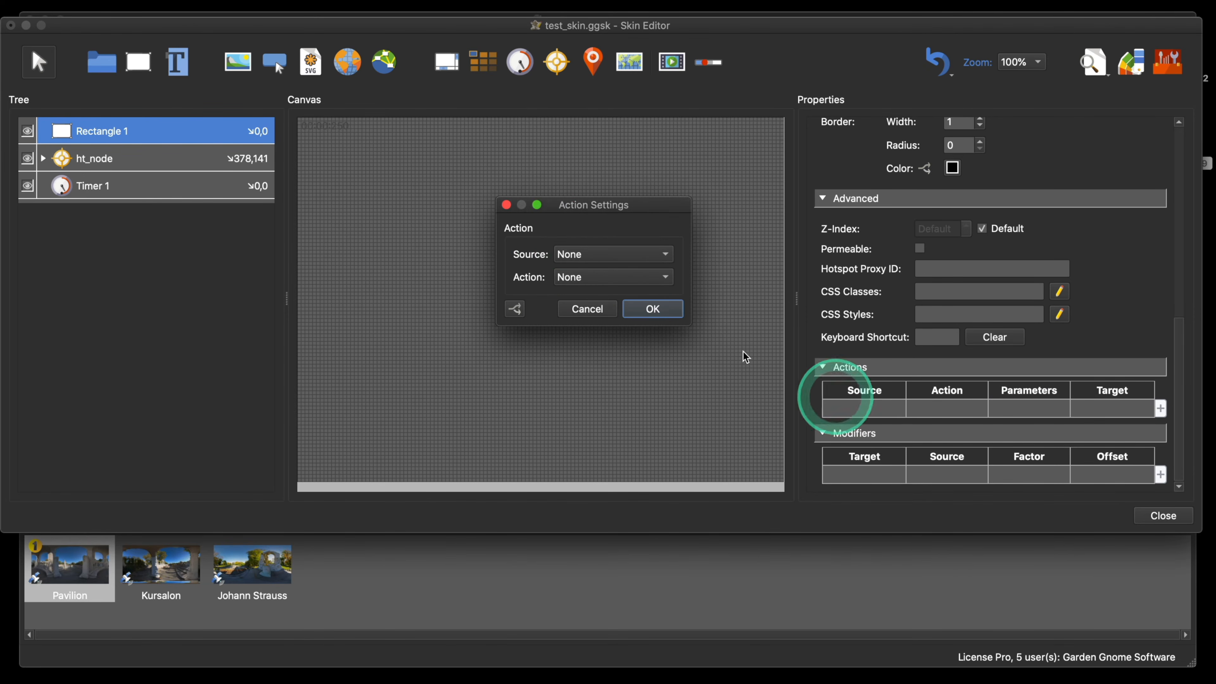
click(600, 256)
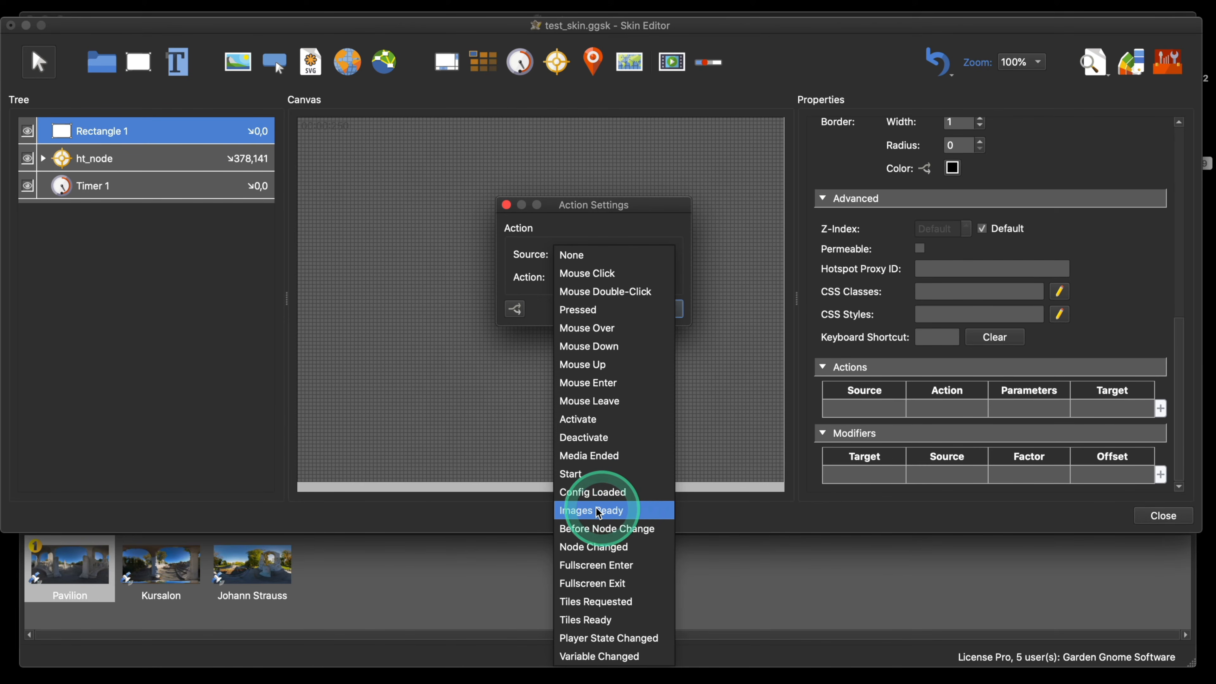
click(622, 510)
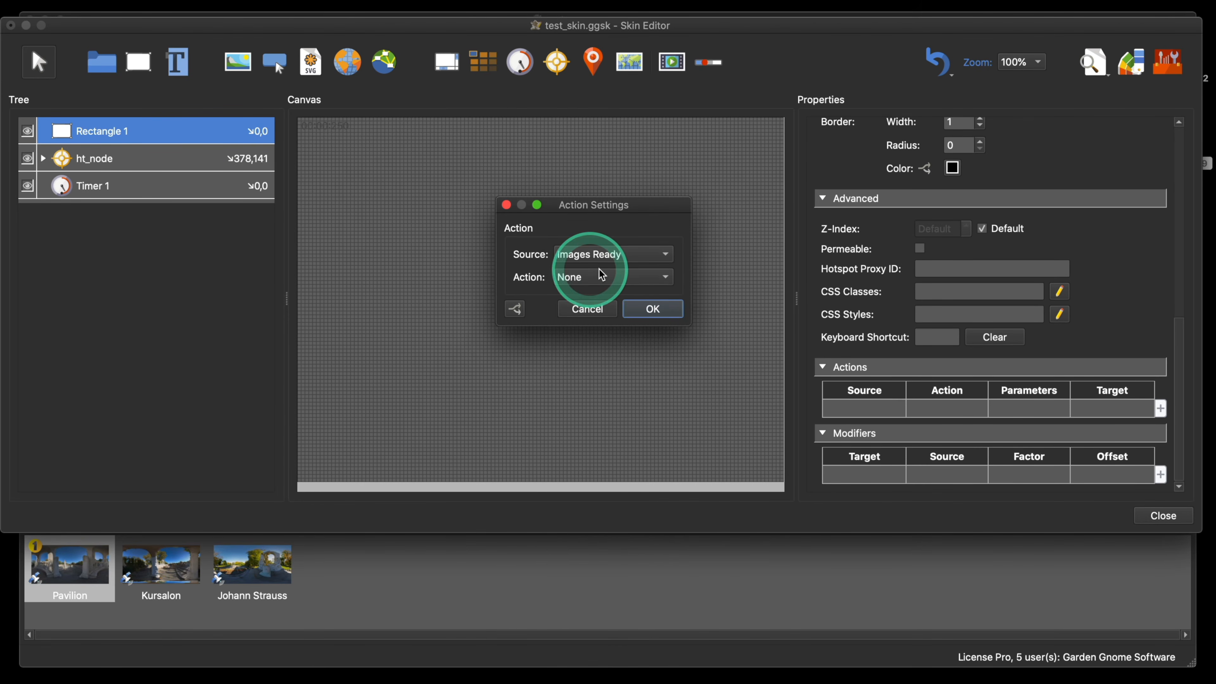
click(614, 287)
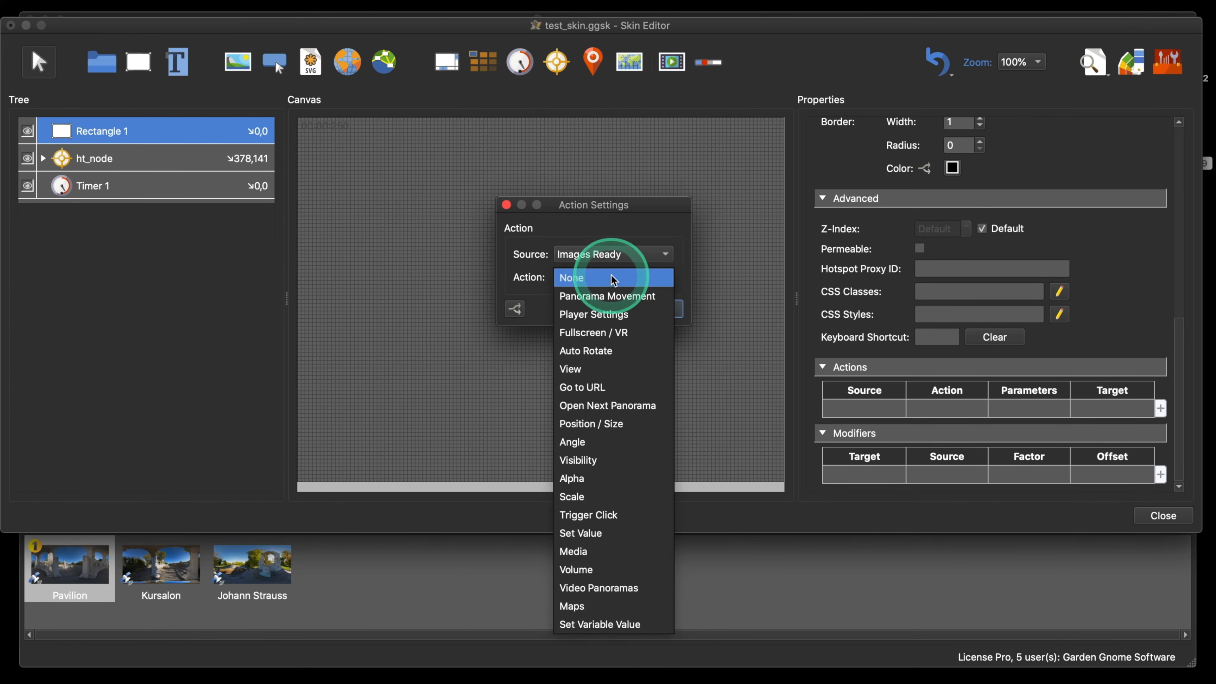
click(627, 622)
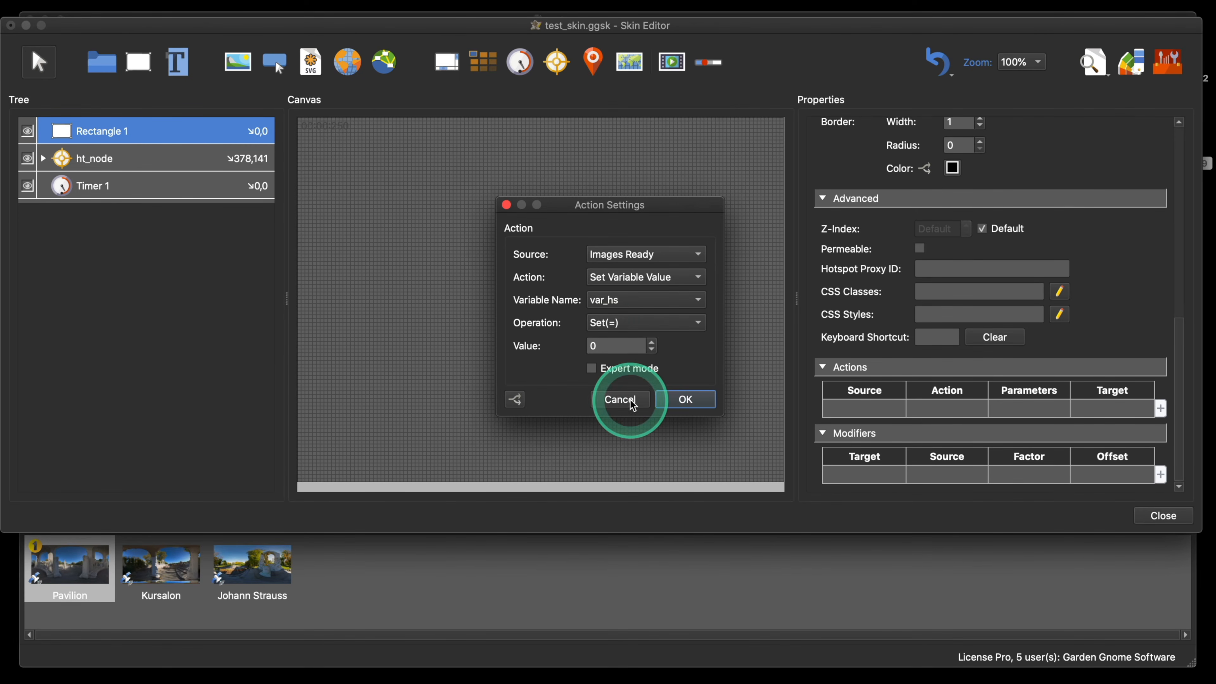
click(620, 399)
- Configure the rectangle's alpha logic block with alpha 0 and an enabled transition of .5 seconds, and discard it
scroll(864, 312, up, 5)
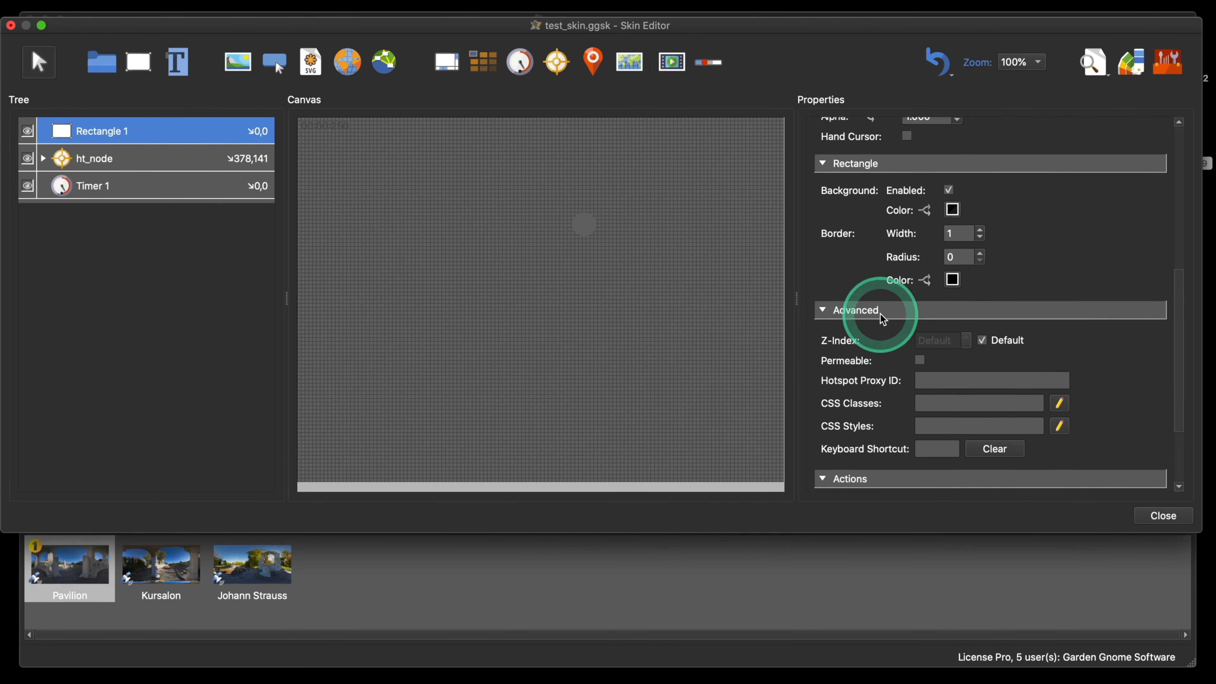
scroll(1156, 409, up, 4)
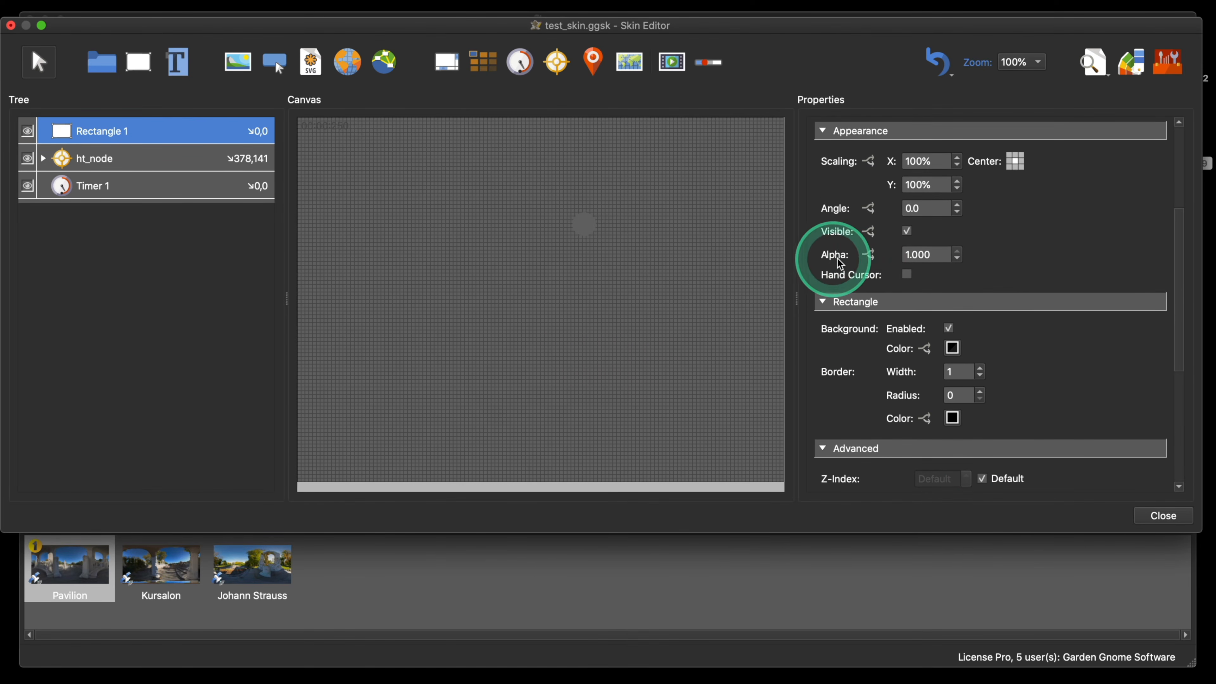
click(868, 255)
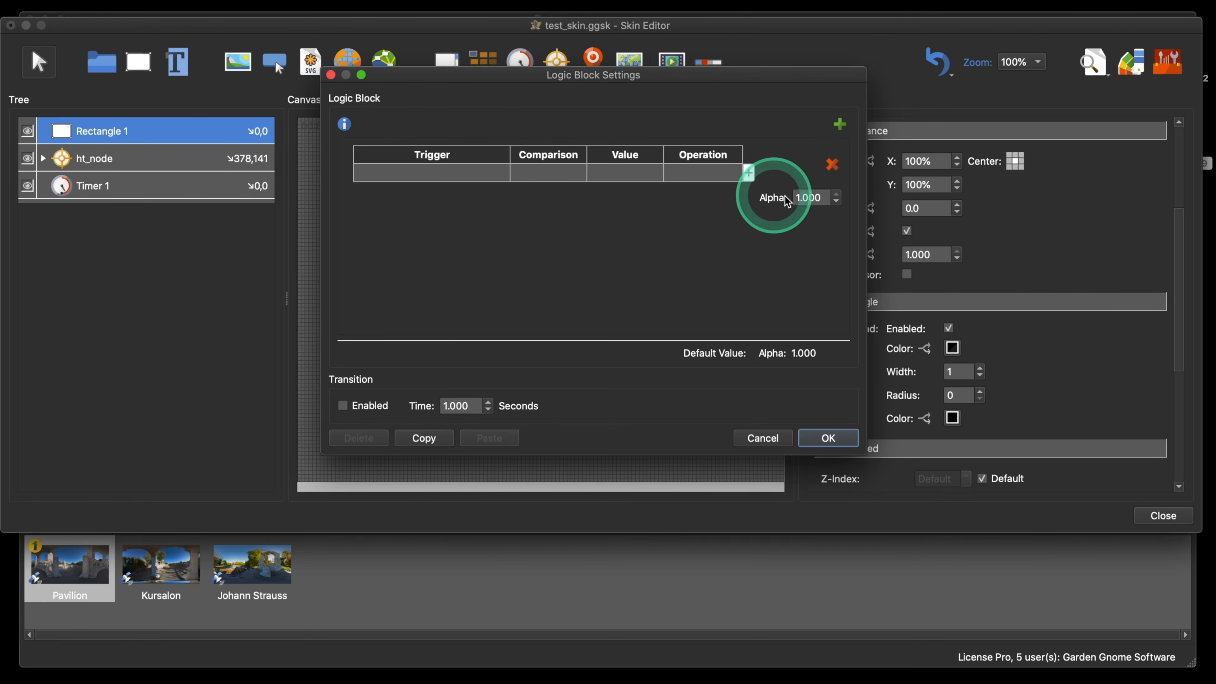
drag(834, 197, 779, 196)
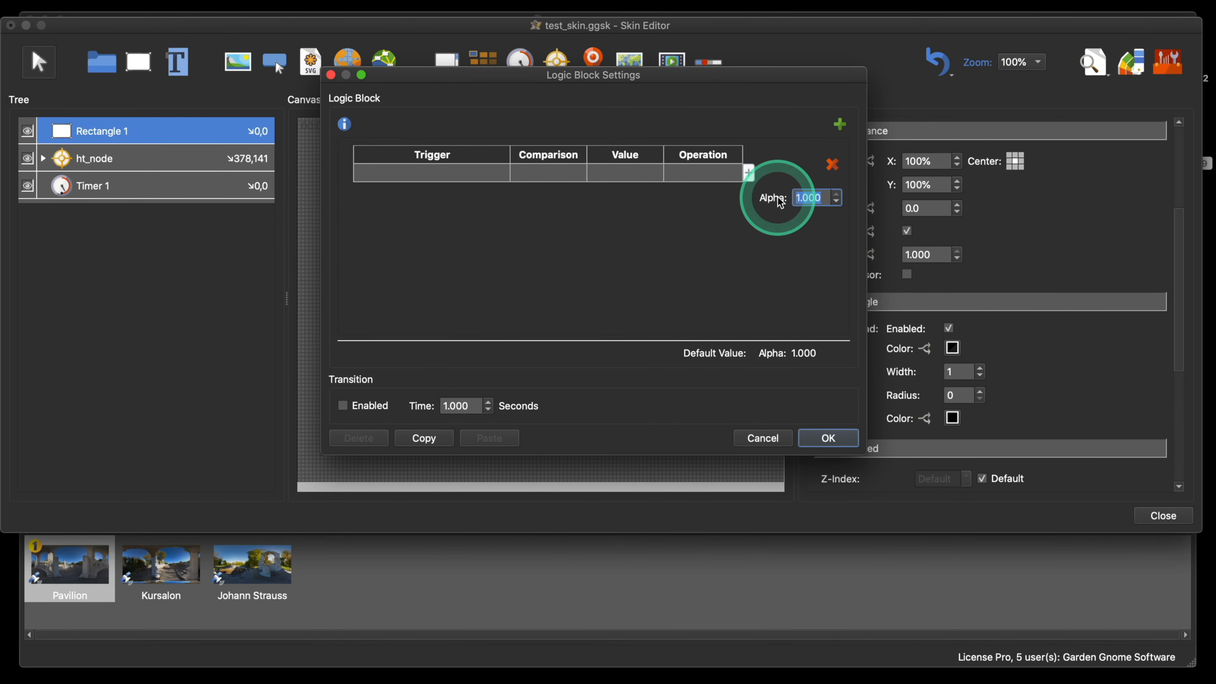
text(0)
click(343, 405)
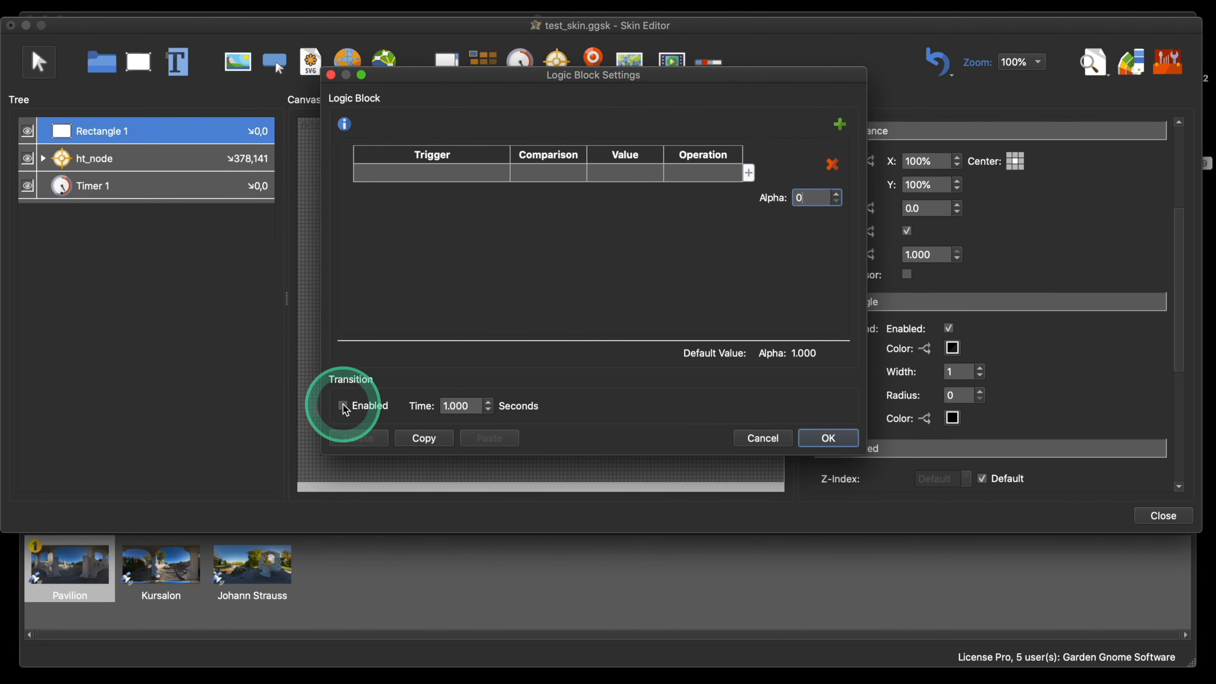
click(467, 407)
drag(467, 406, 432, 406)
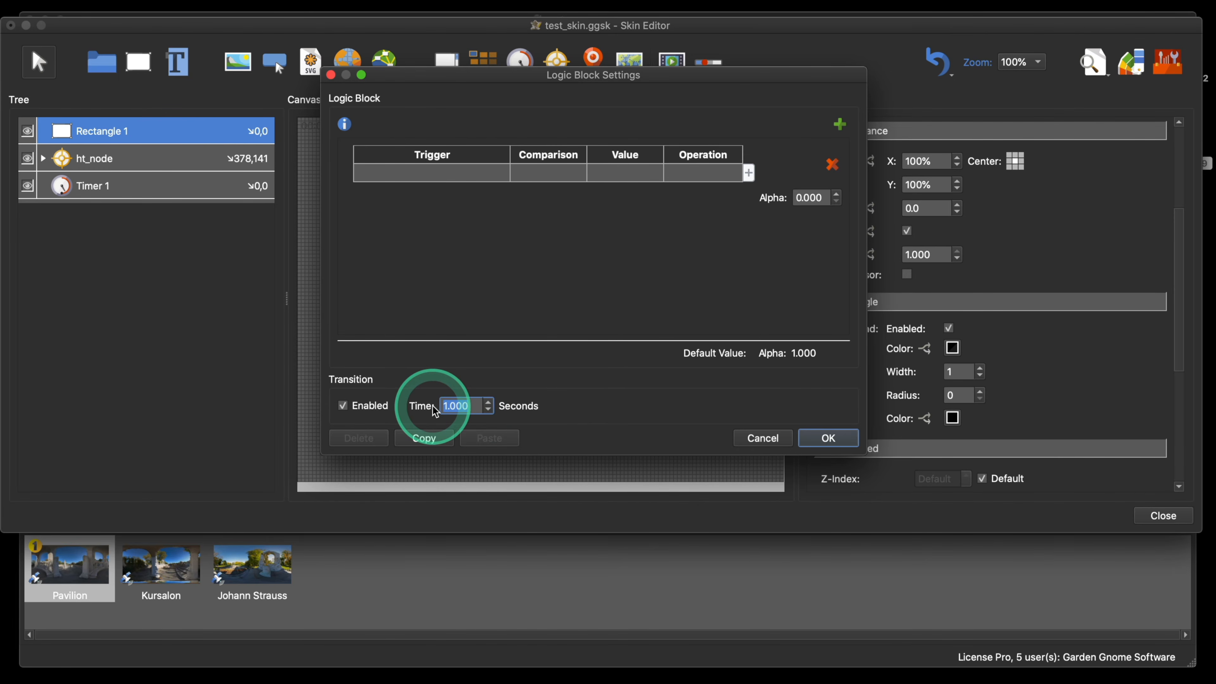
text(.5)
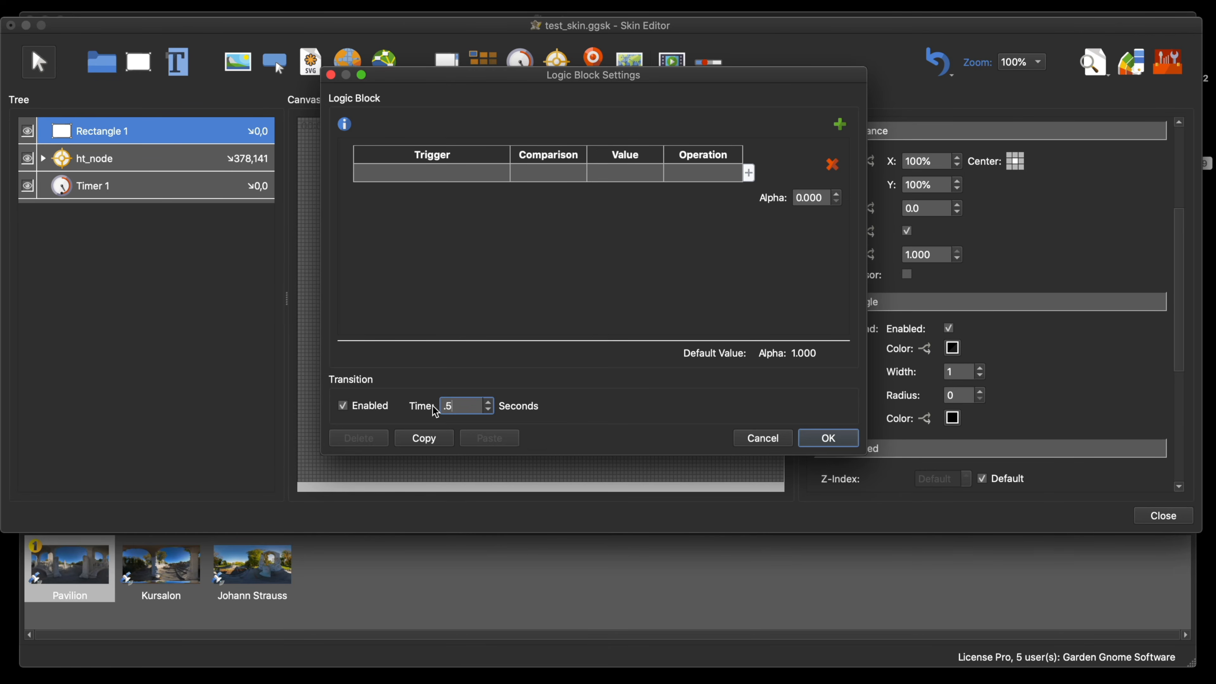
click(769, 441)
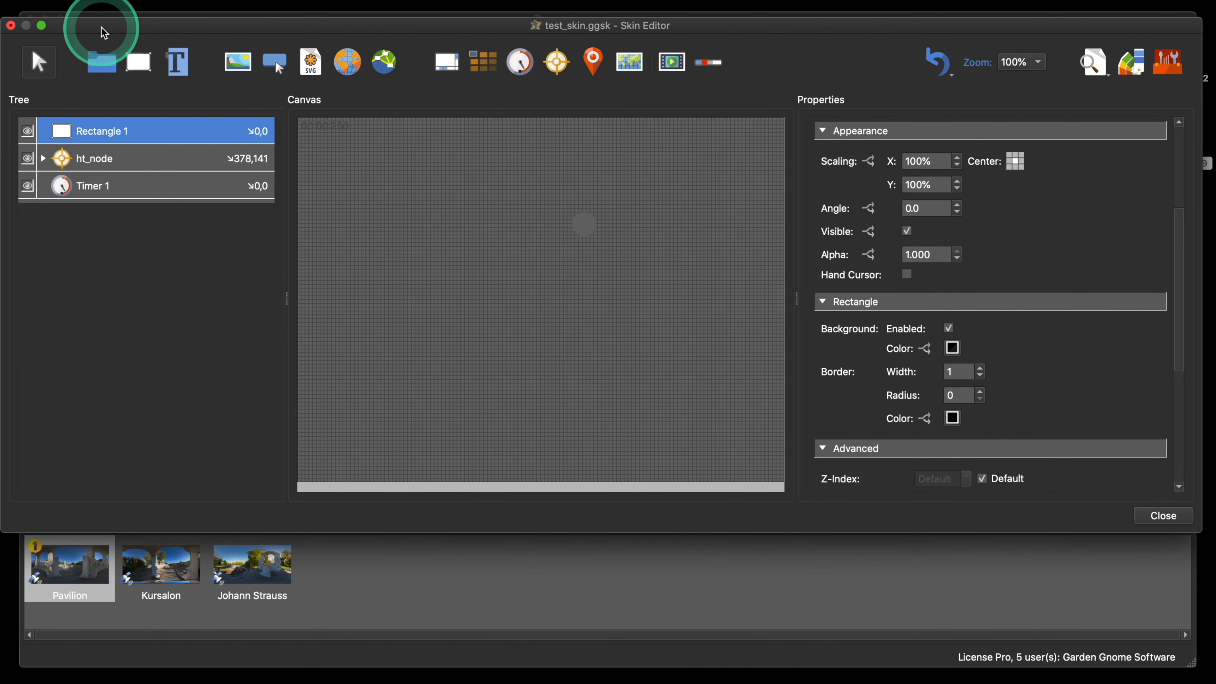
- Close the Skin Editor without saving the changes to the skin
drag(104, 32, 111, 46)
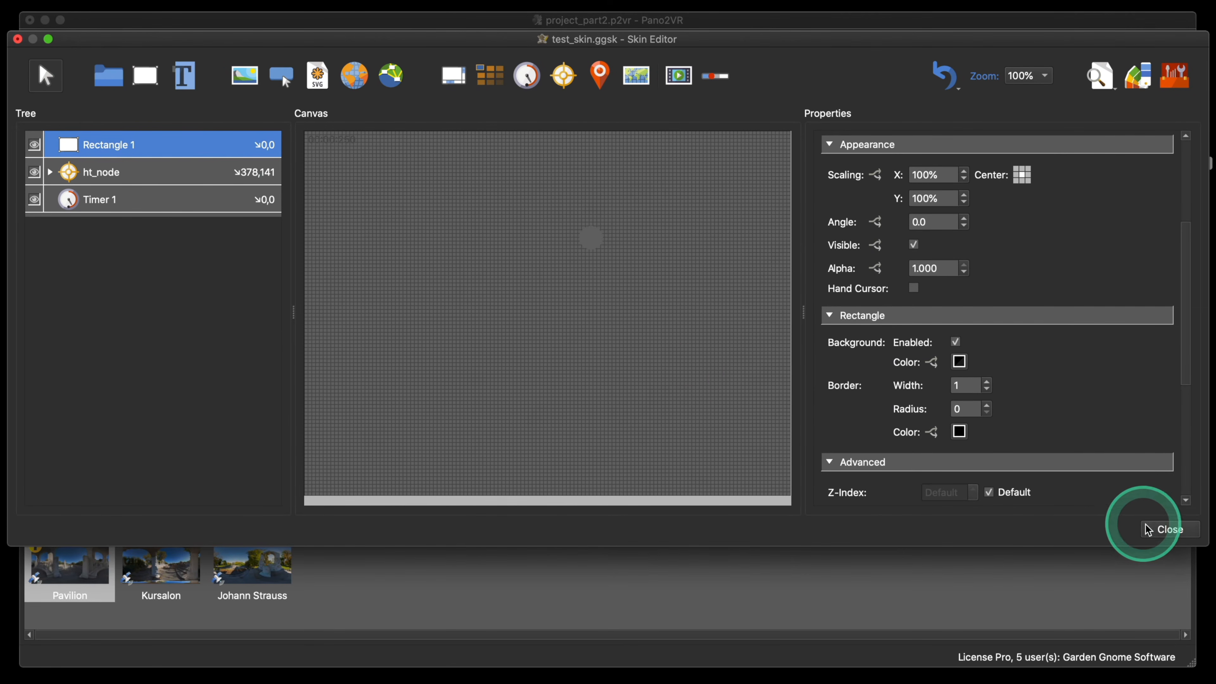
click(1169, 531)
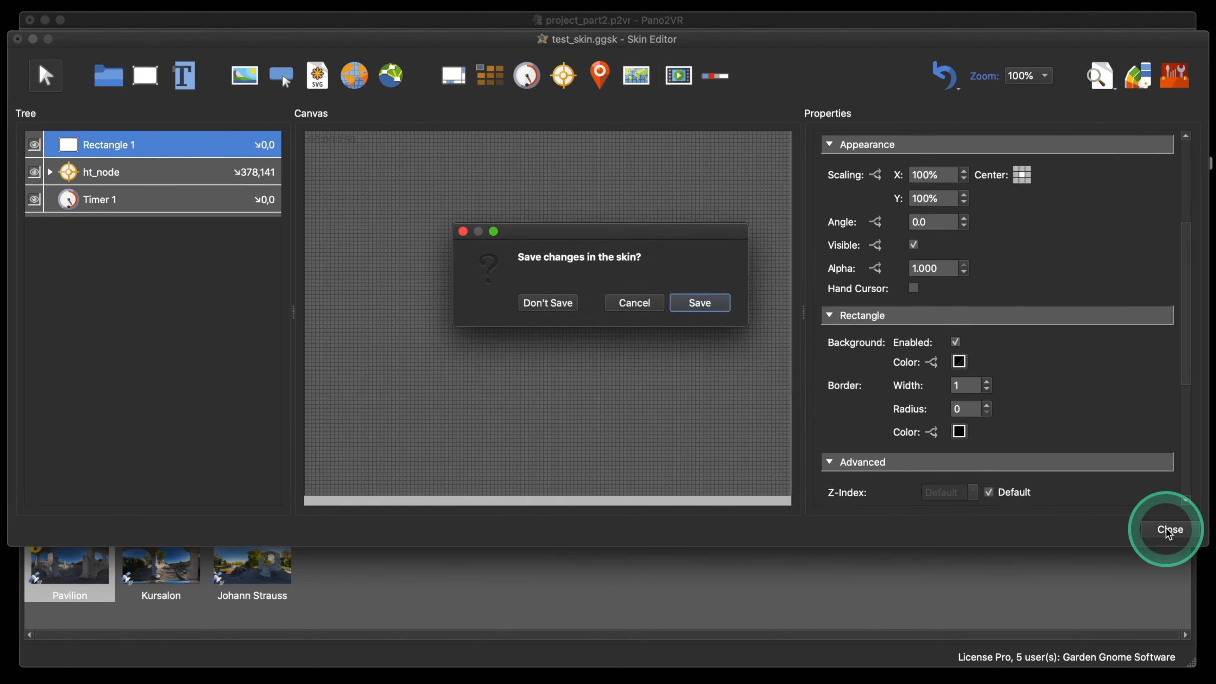
click(549, 301)
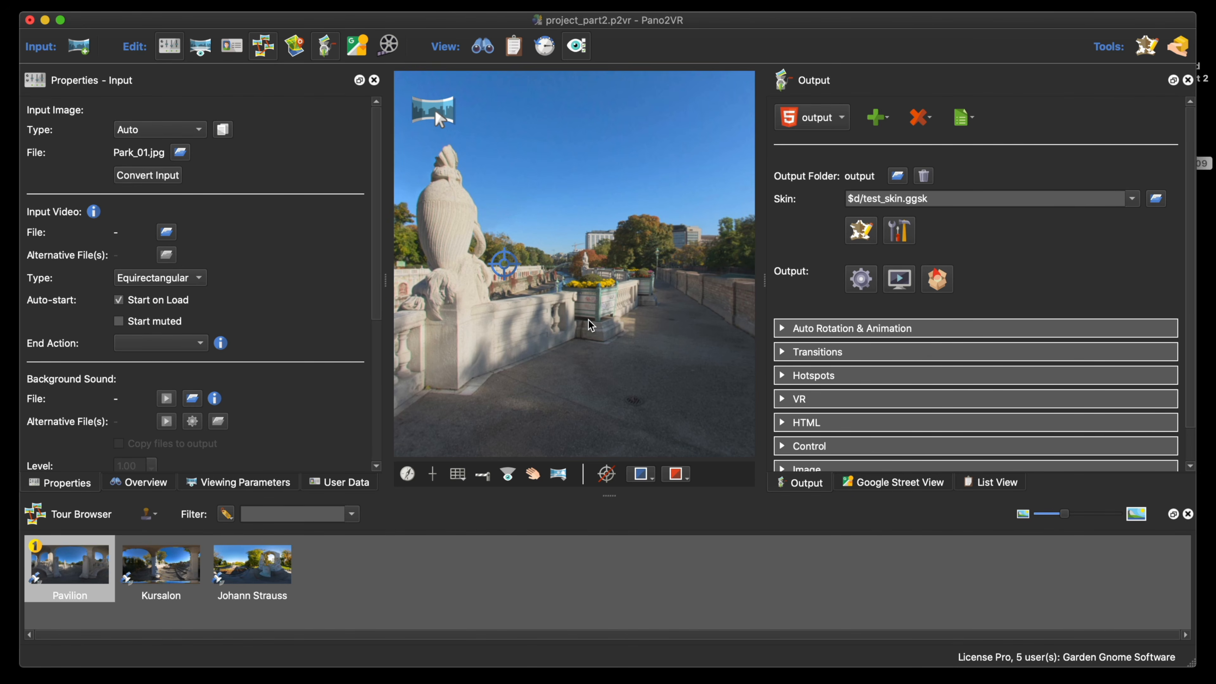
- Reopen test_skin.ggsk in the Skin Editor and add a container about 97 by 39 pixels at about X 121, Y 207
click(861, 230)
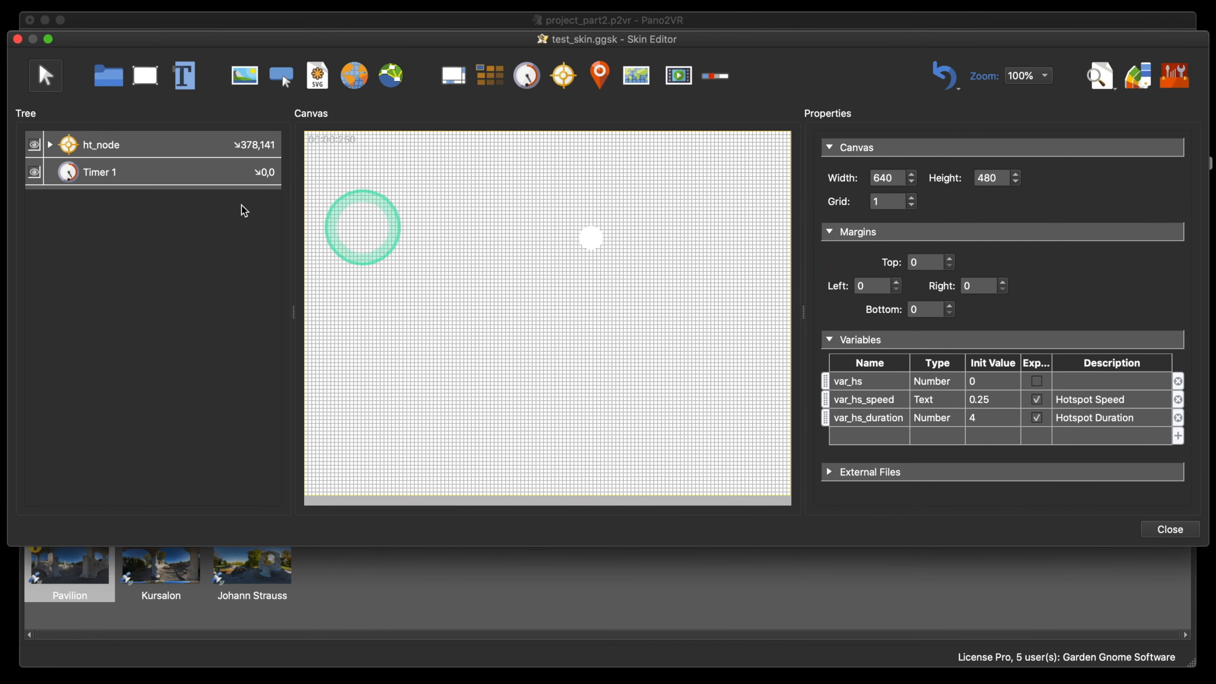
click(108, 75)
click(397, 224)
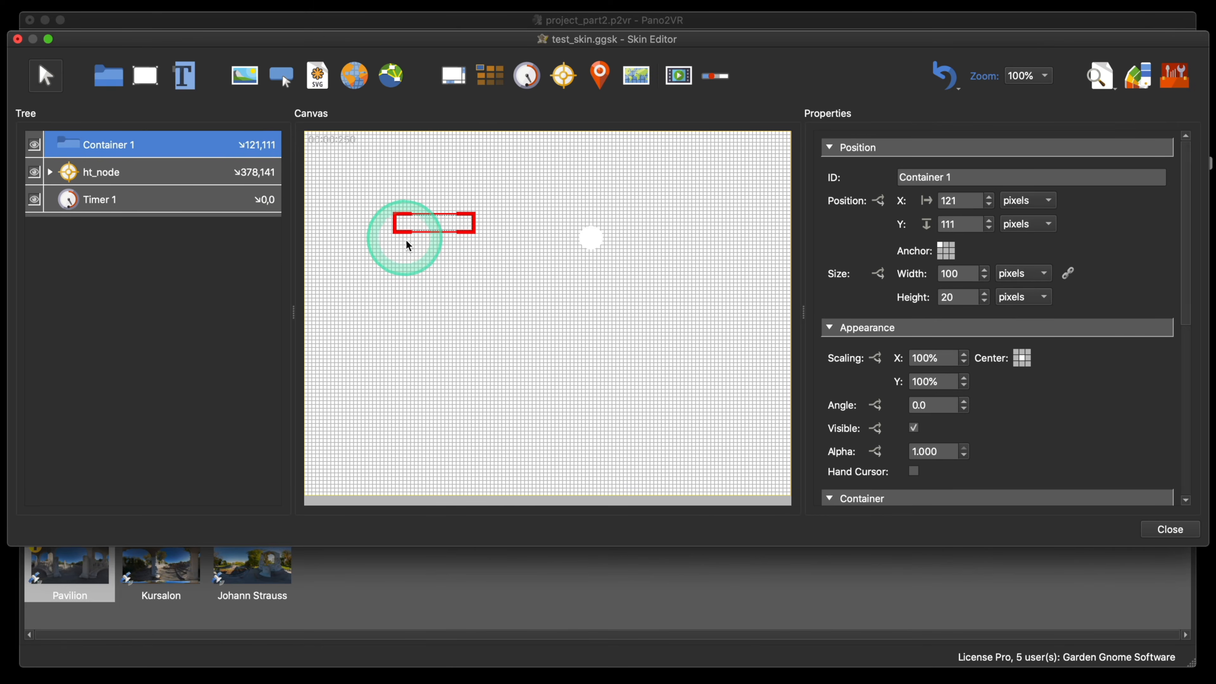
drag(429, 227, 454, 303)
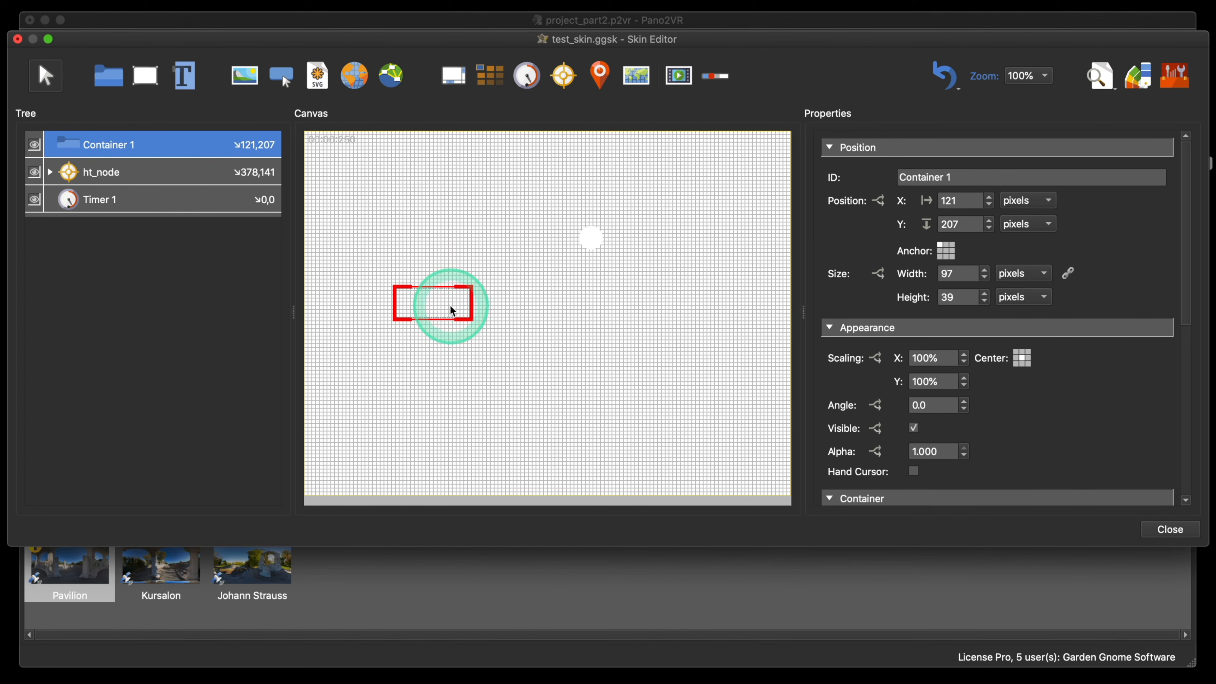
- Create an action on the container with Node Changed as the source and Auto Rotate as the action
scroll(1002, 427, down, 10)
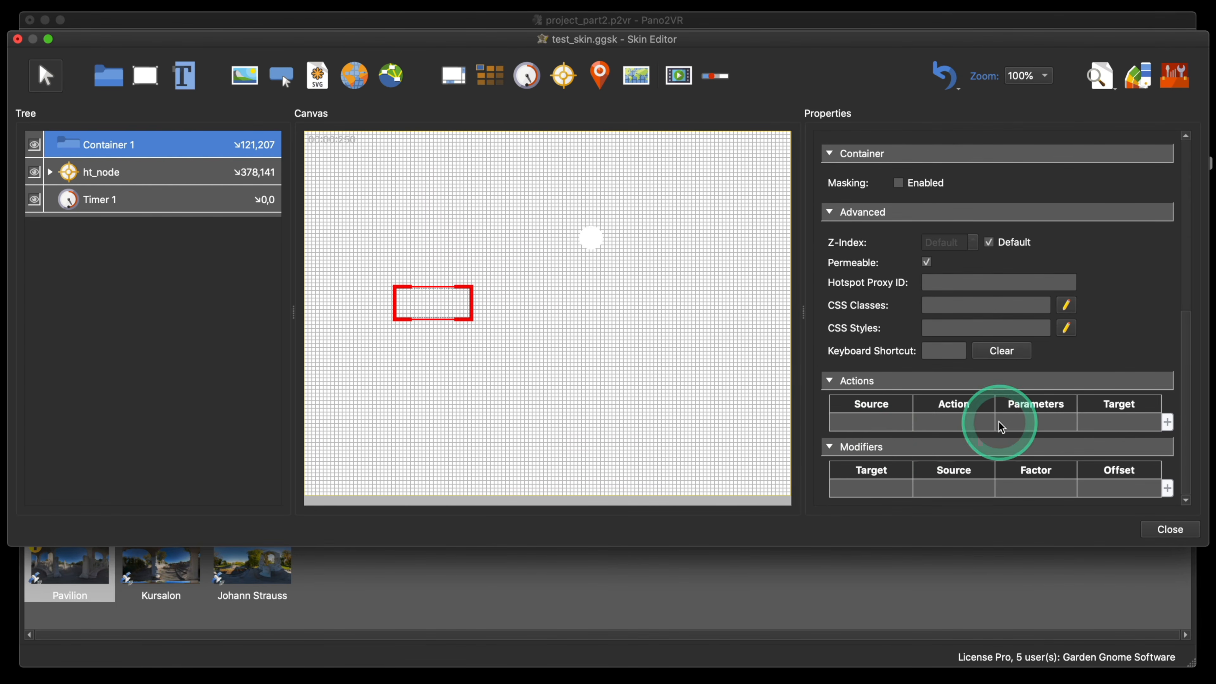
double_click(874, 422)
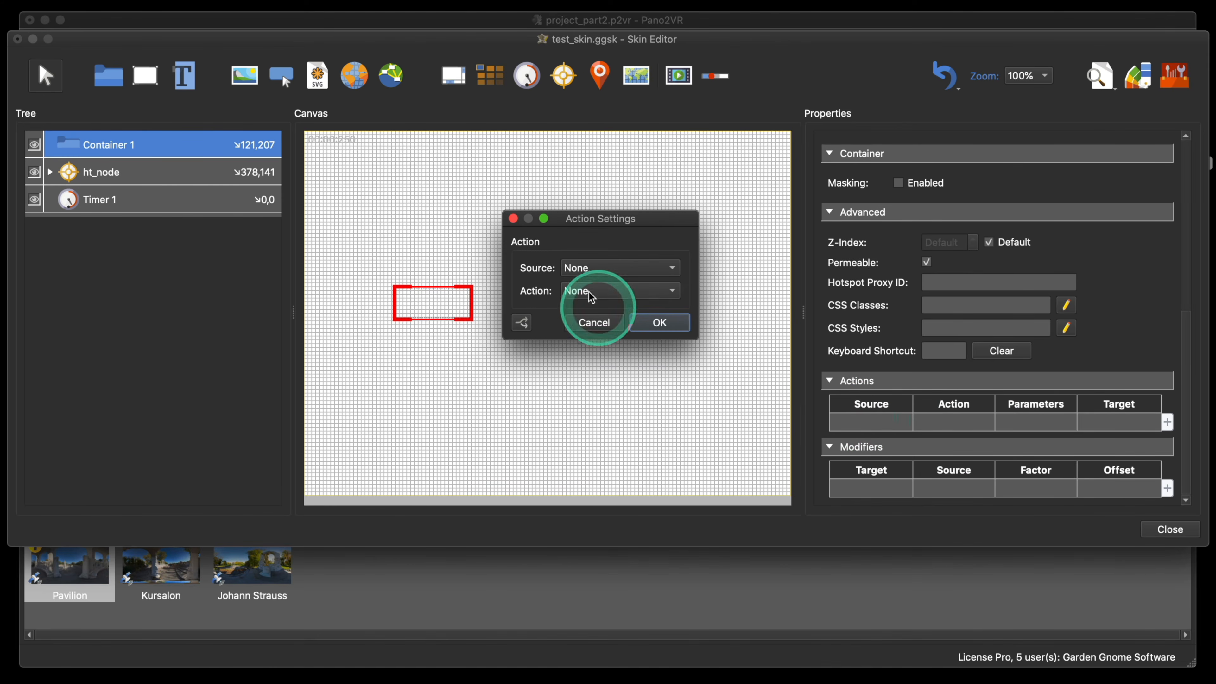
click(580, 268)
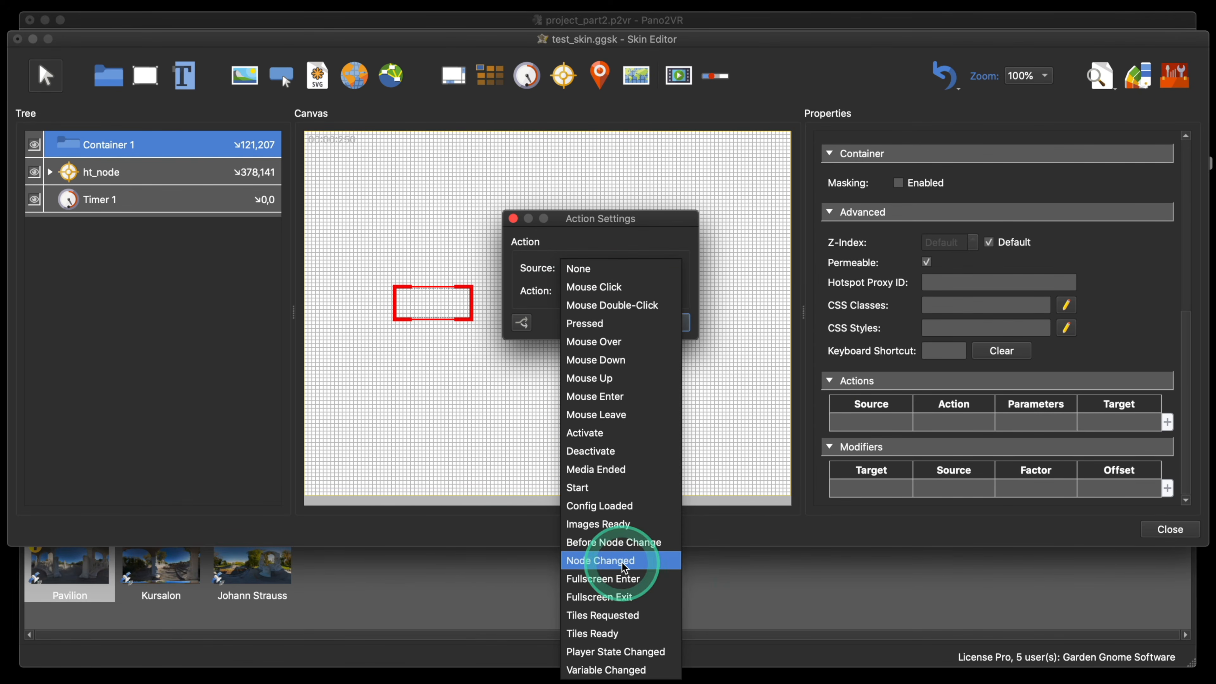
click(637, 560)
click(598, 298)
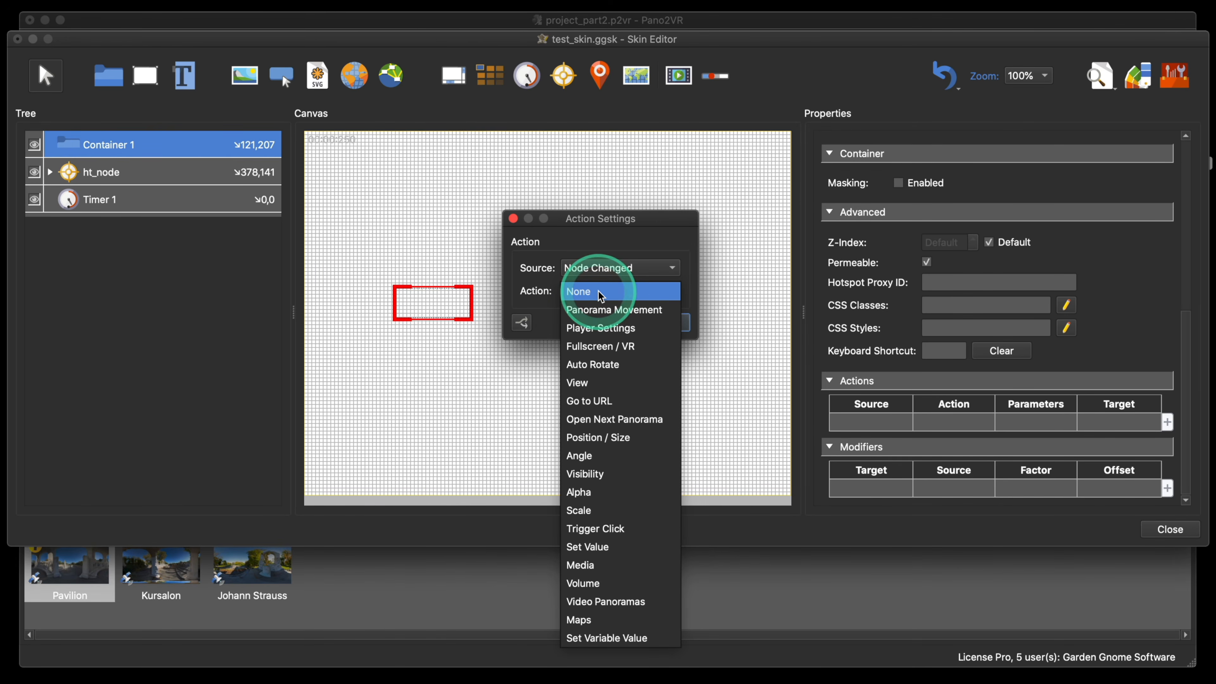
click(611, 362)
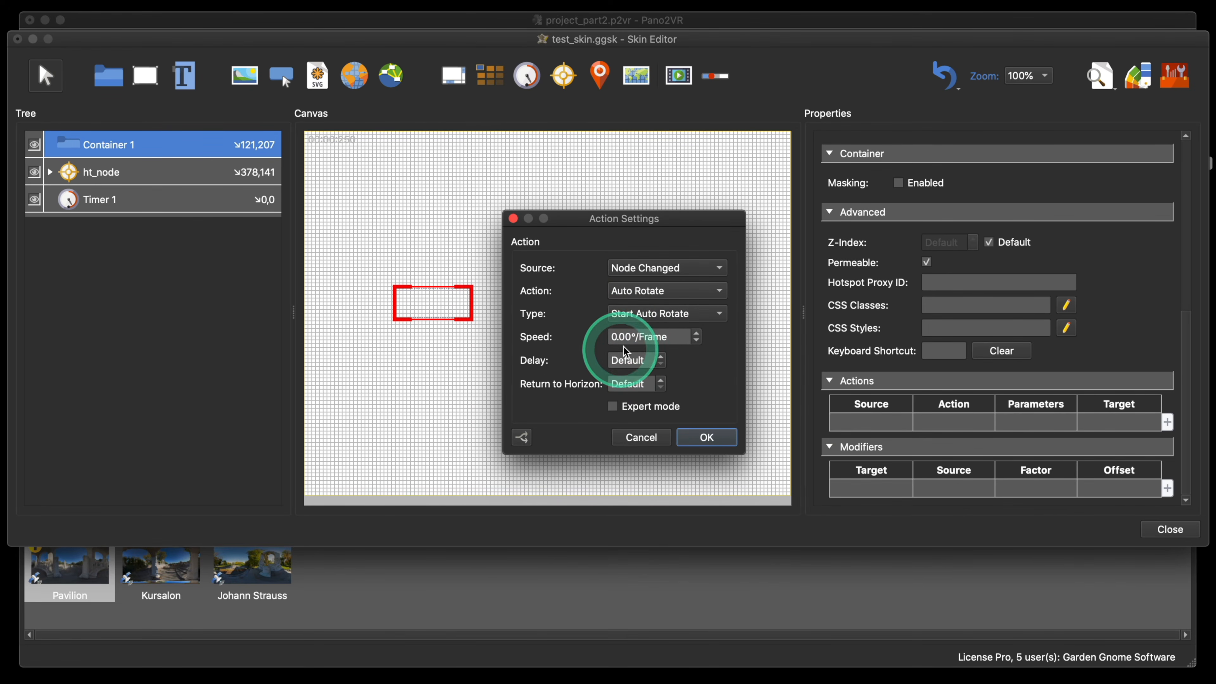
- Set the action's auto-rotate speed to -0.40°/Frame and confirm it
click(625, 339)
key(BackSpace)
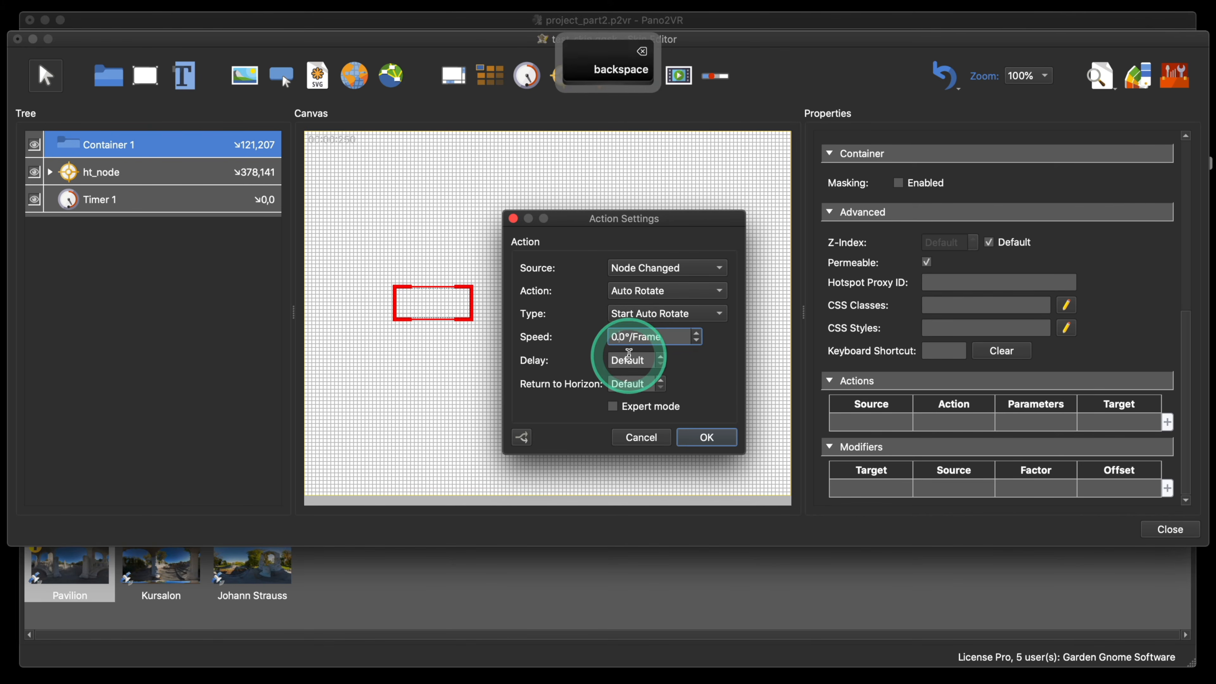
text(4)
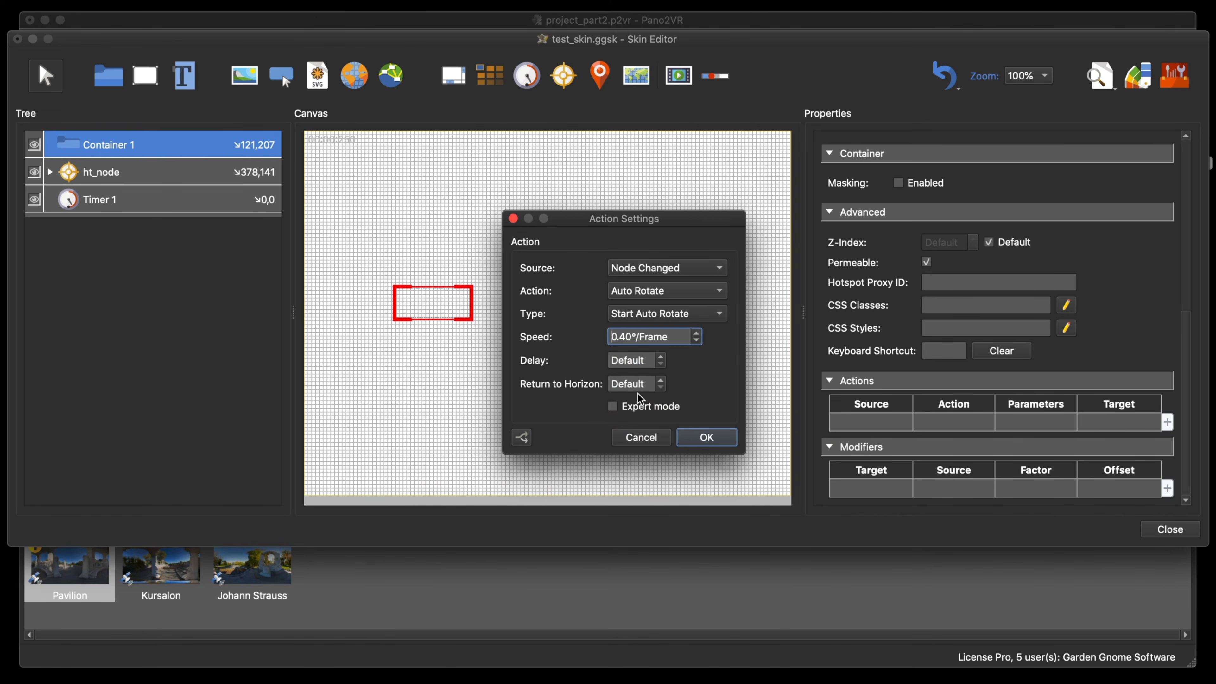
text(-)
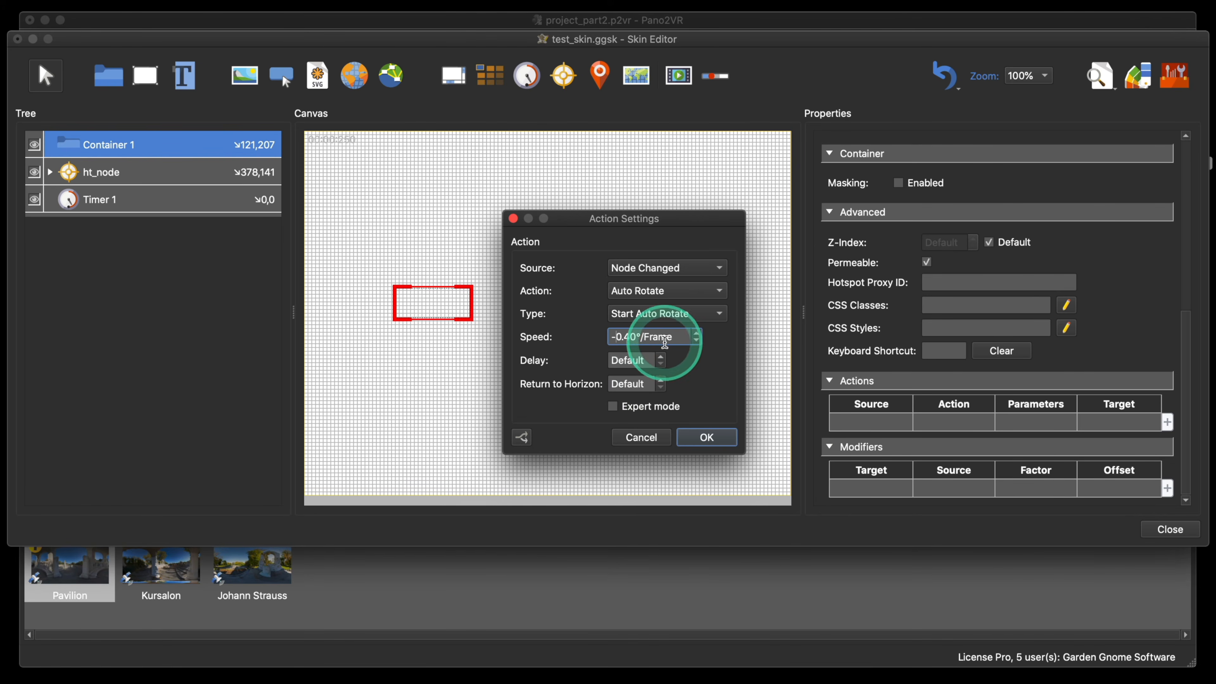
click(707, 437)
- Duplicate the container's Node Changed auto-rotate action and set the copy's speed to 0.40°/Frame
click(866, 422)
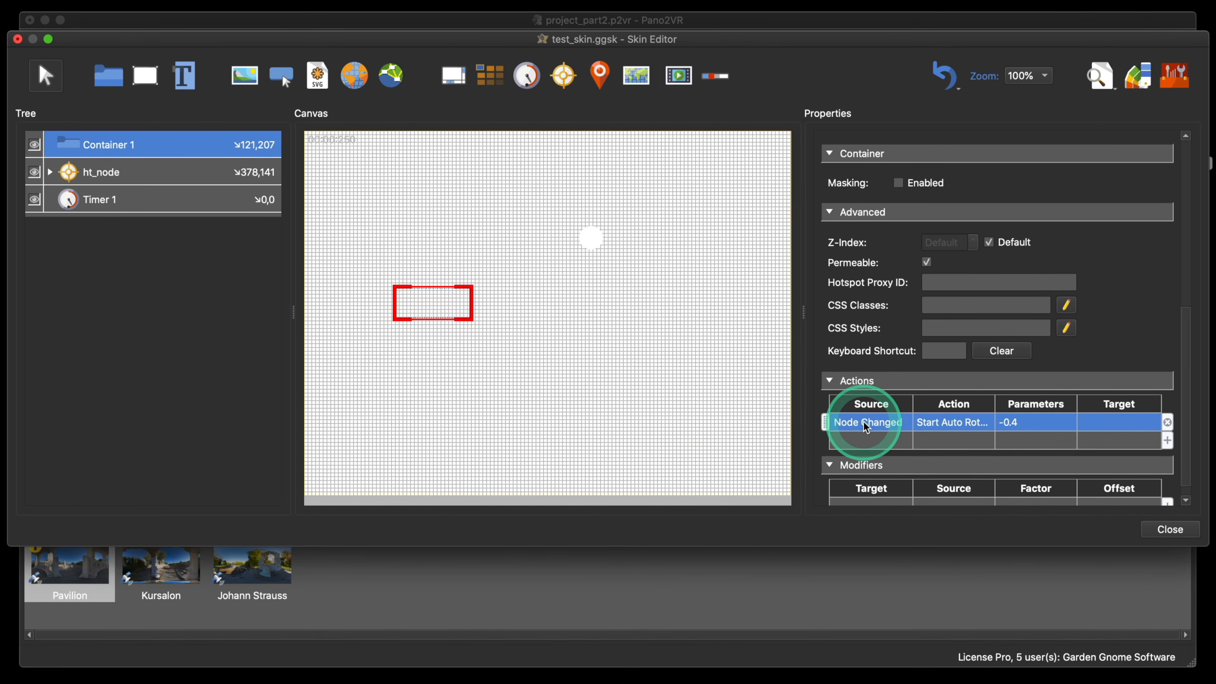
key(super+c)
click(876, 443)
key(super+v)
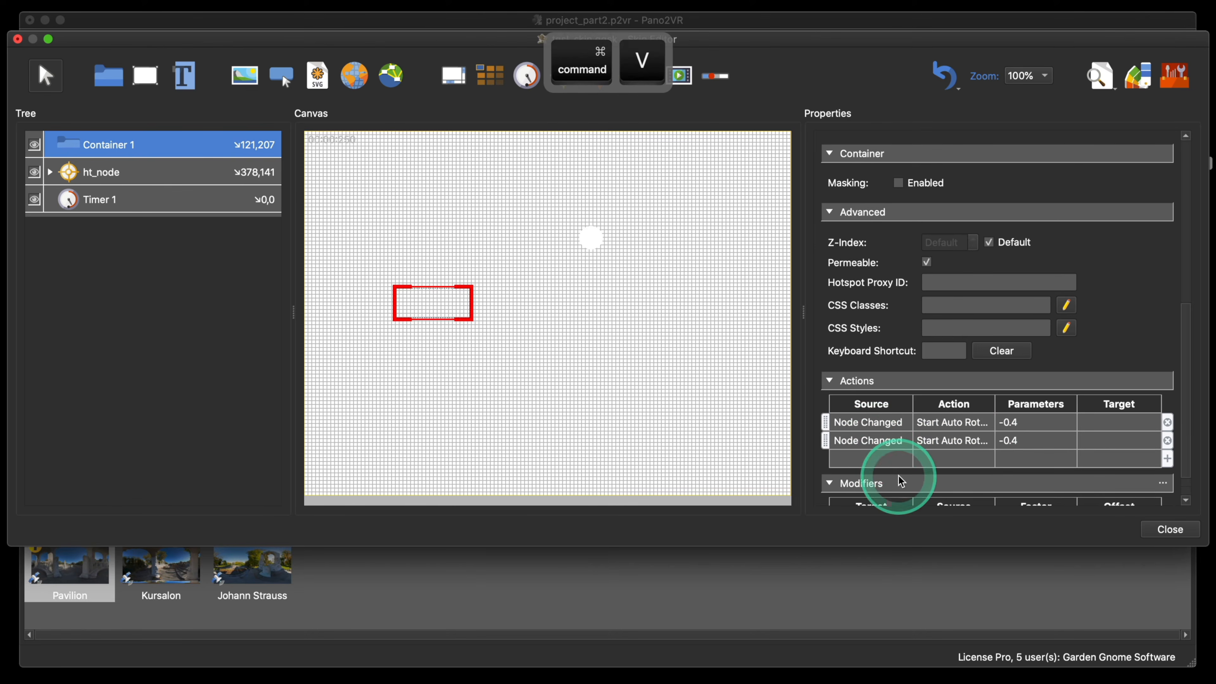
double_click(884, 443)
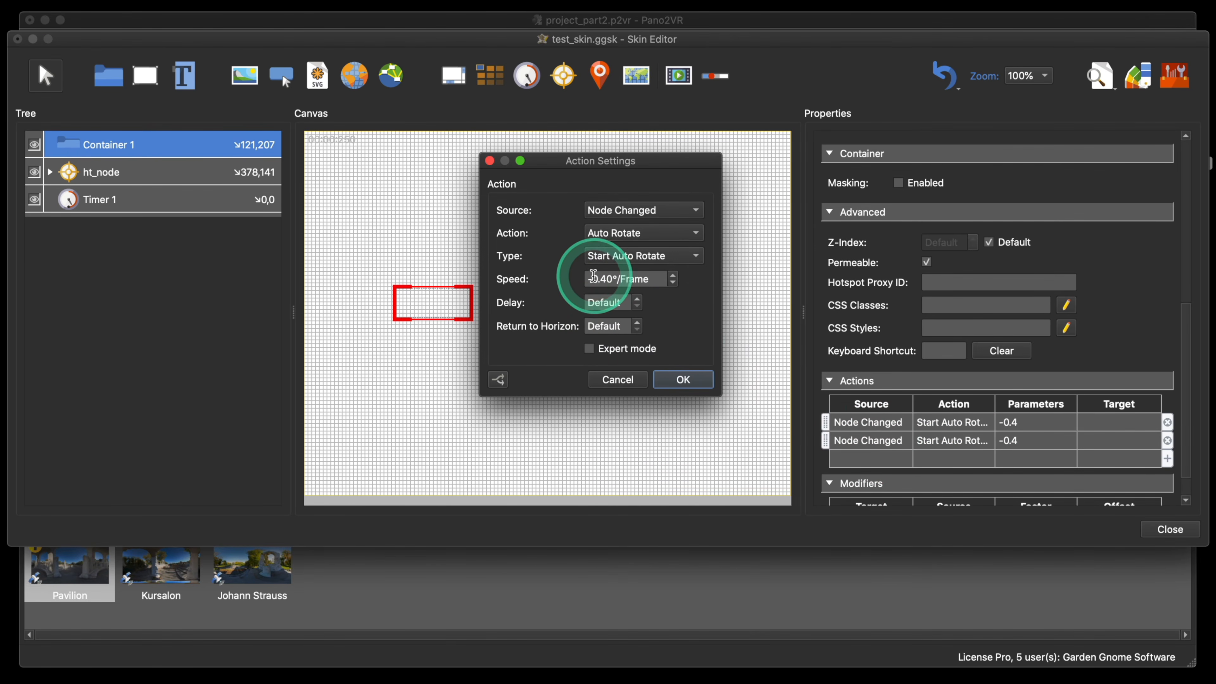
key(BackSpace)
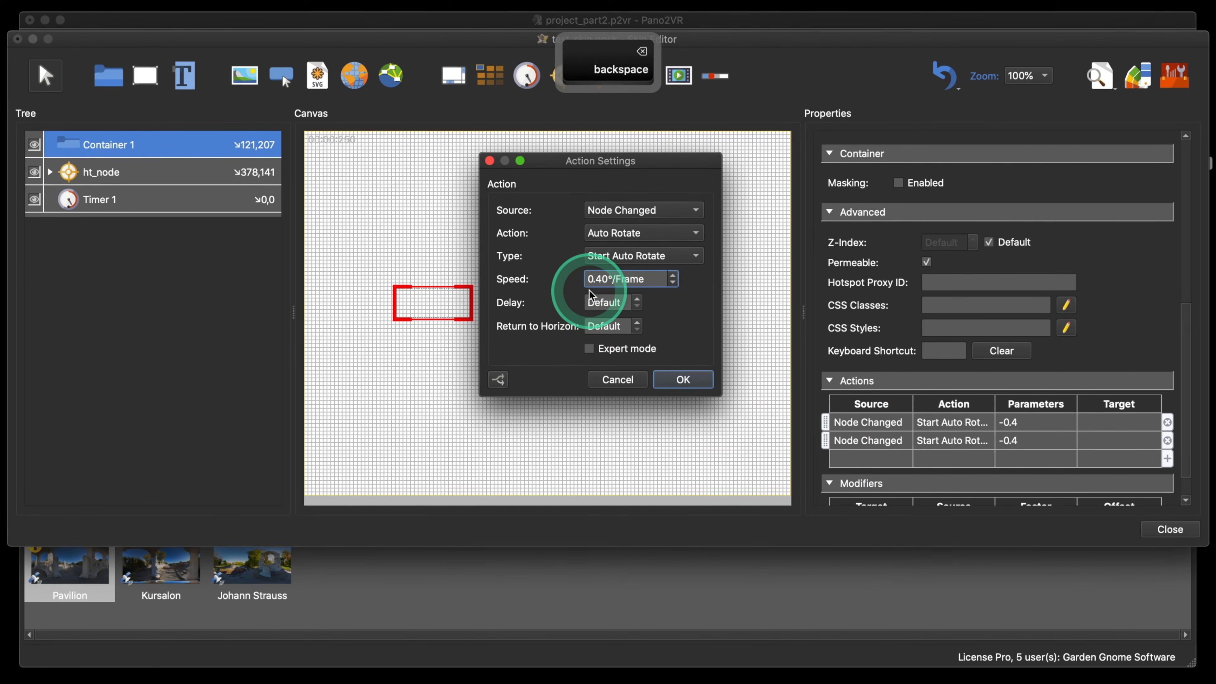
click(683, 379)
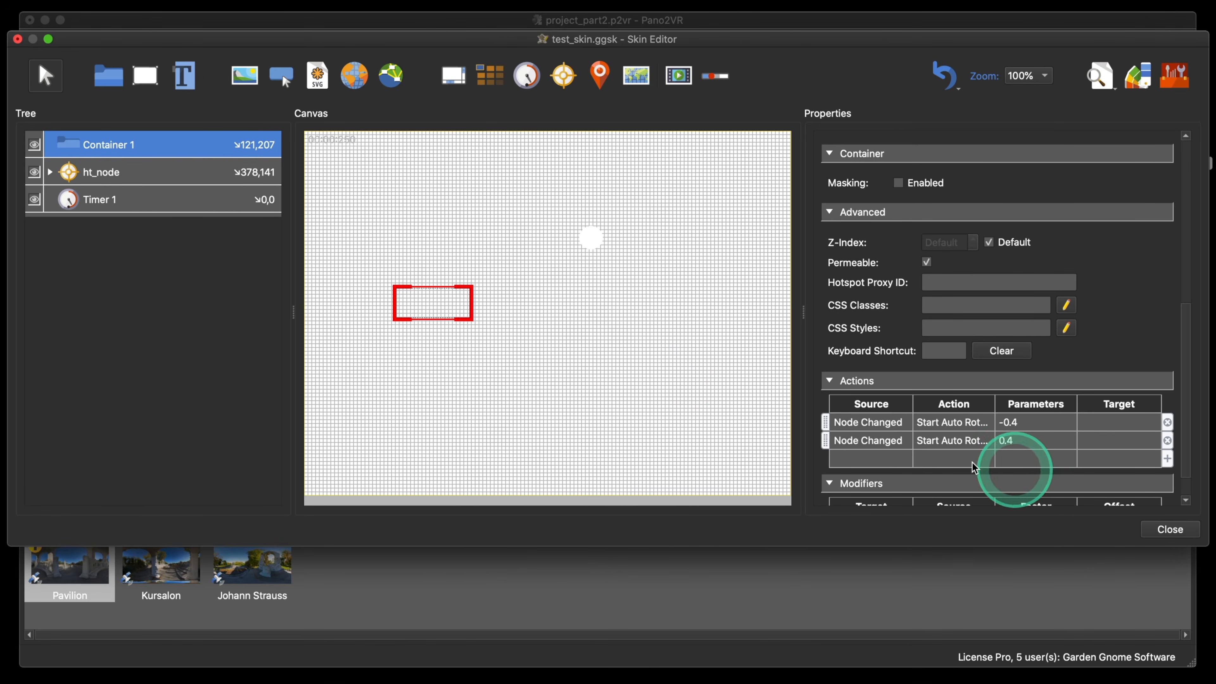
- Add a filter to the -0.4 auto-rotate action so it executes only if the node's Tags contain "left"
double_click(856, 426)
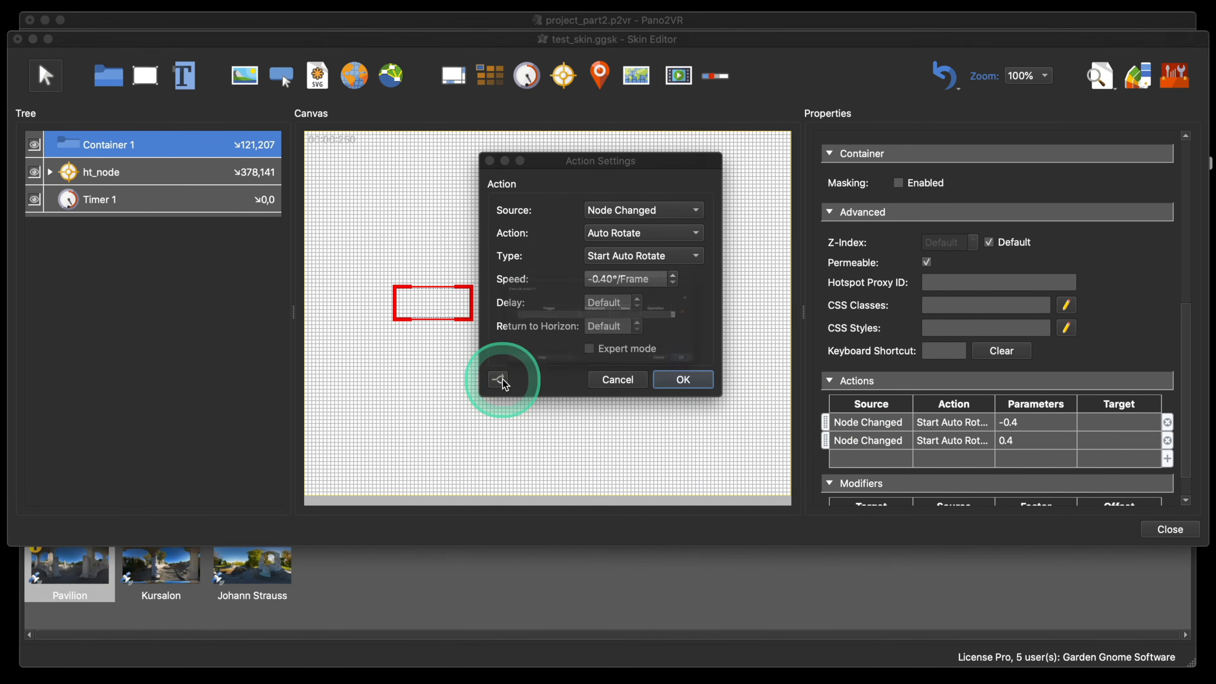
click(499, 379)
click(457, 305)
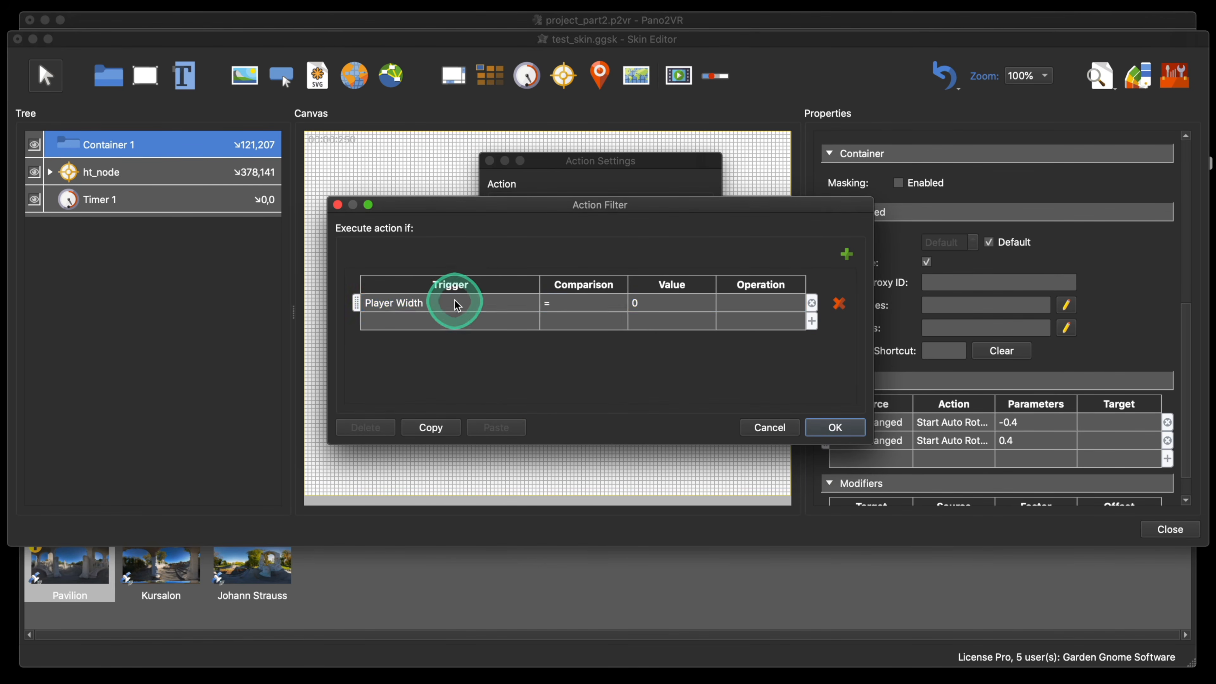
click(456, 303)
mouse_move(455, 360)
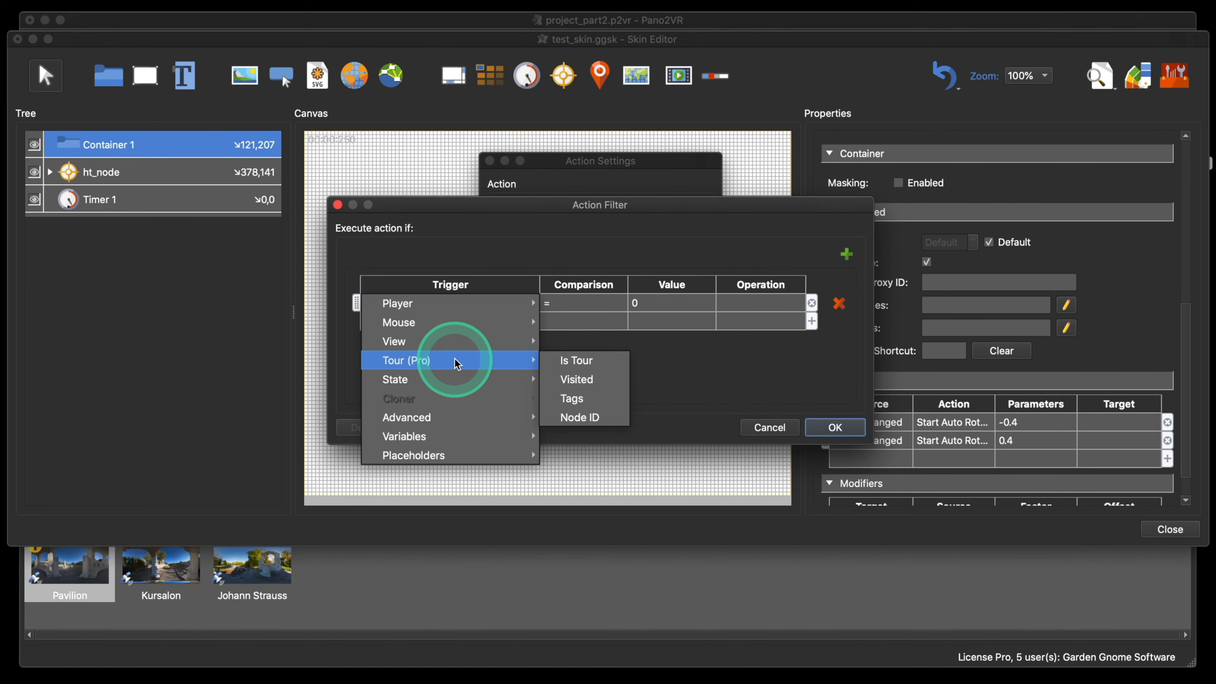
click(587, 395)
click(679, 303)
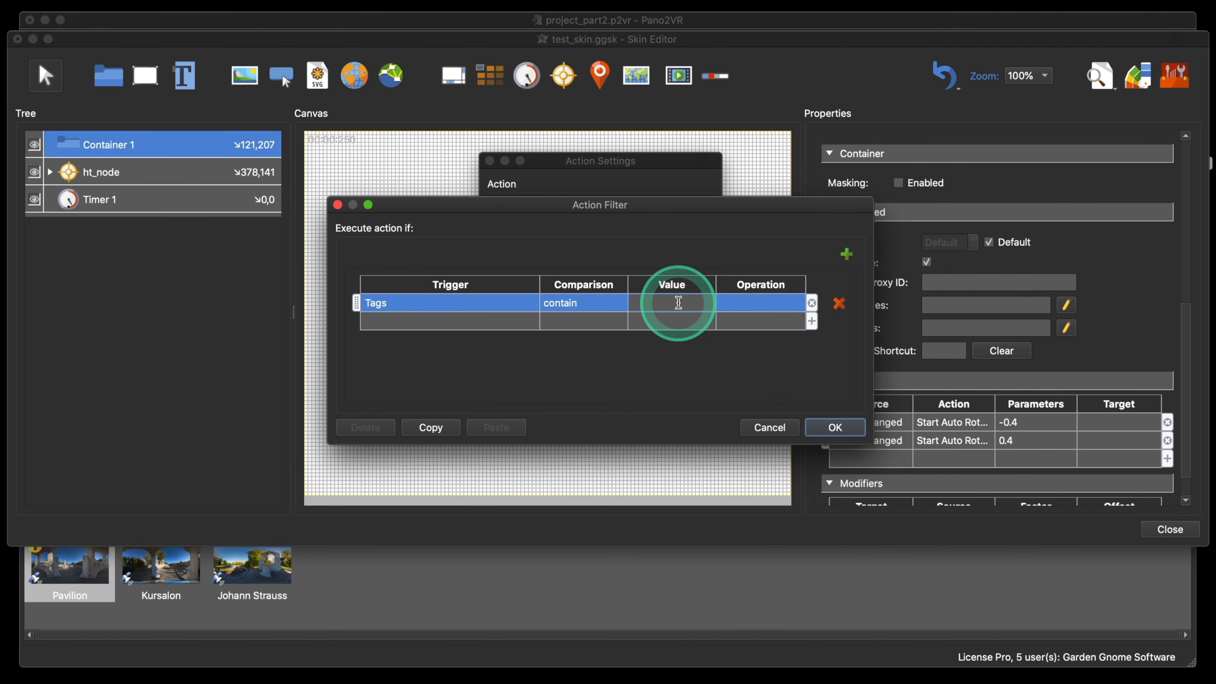
text(left)
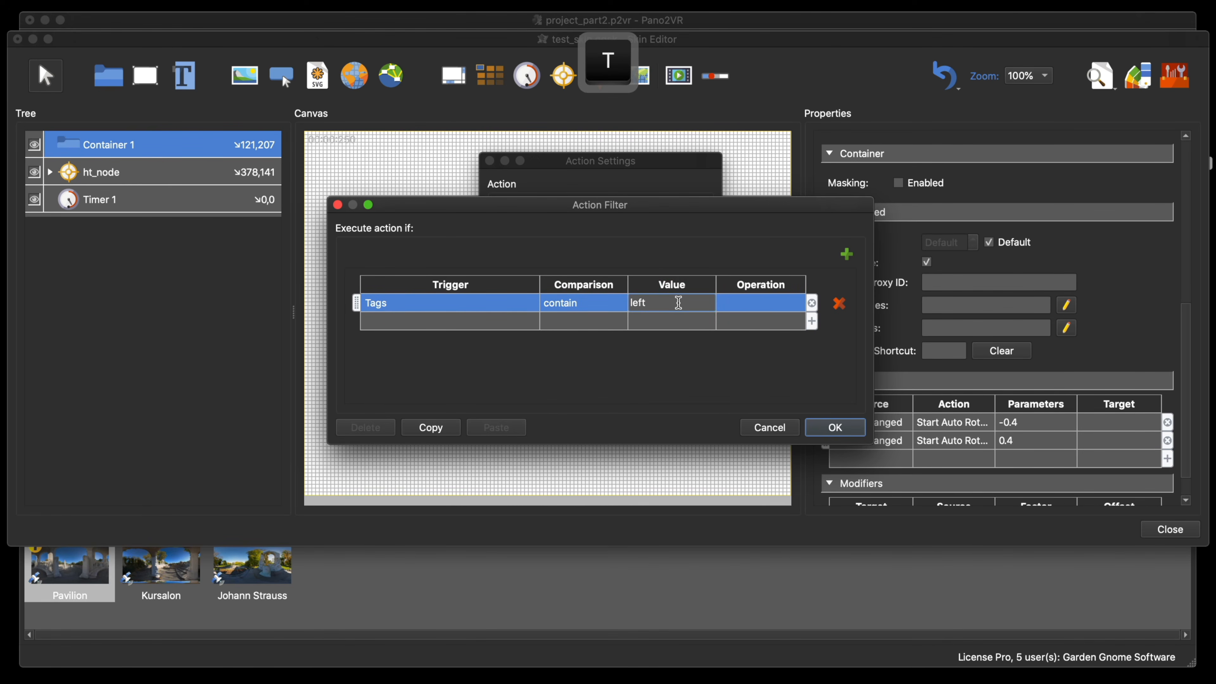
click(850, 427)
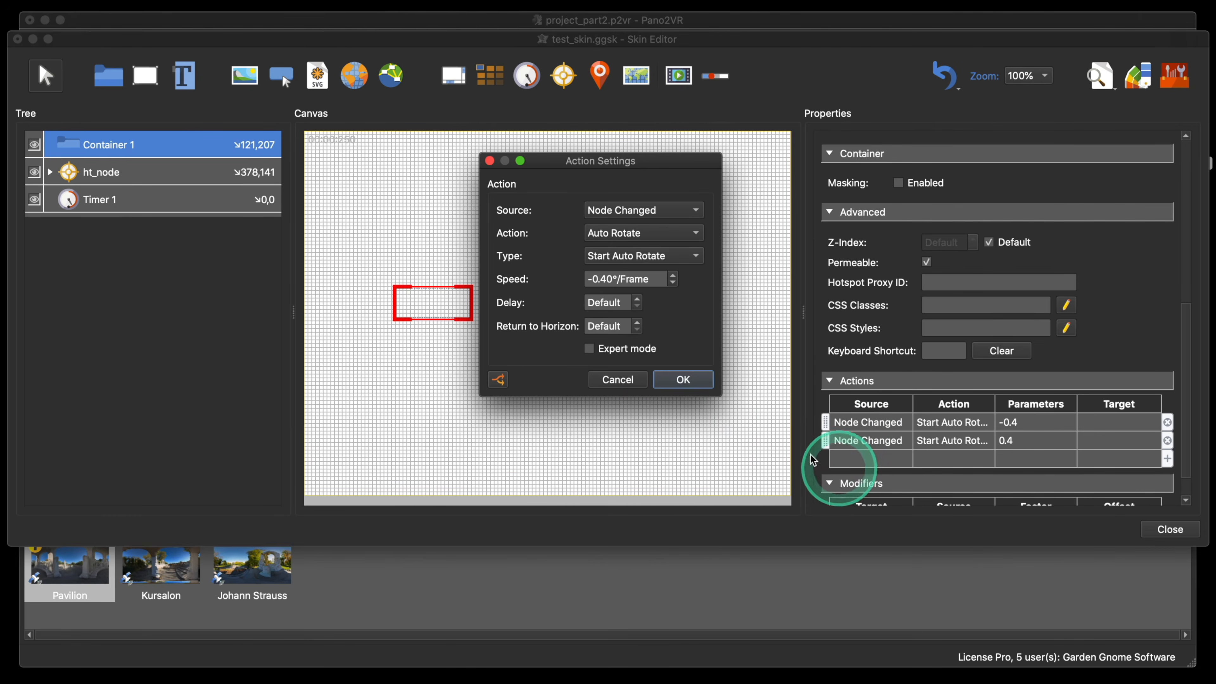
click(678, 381)
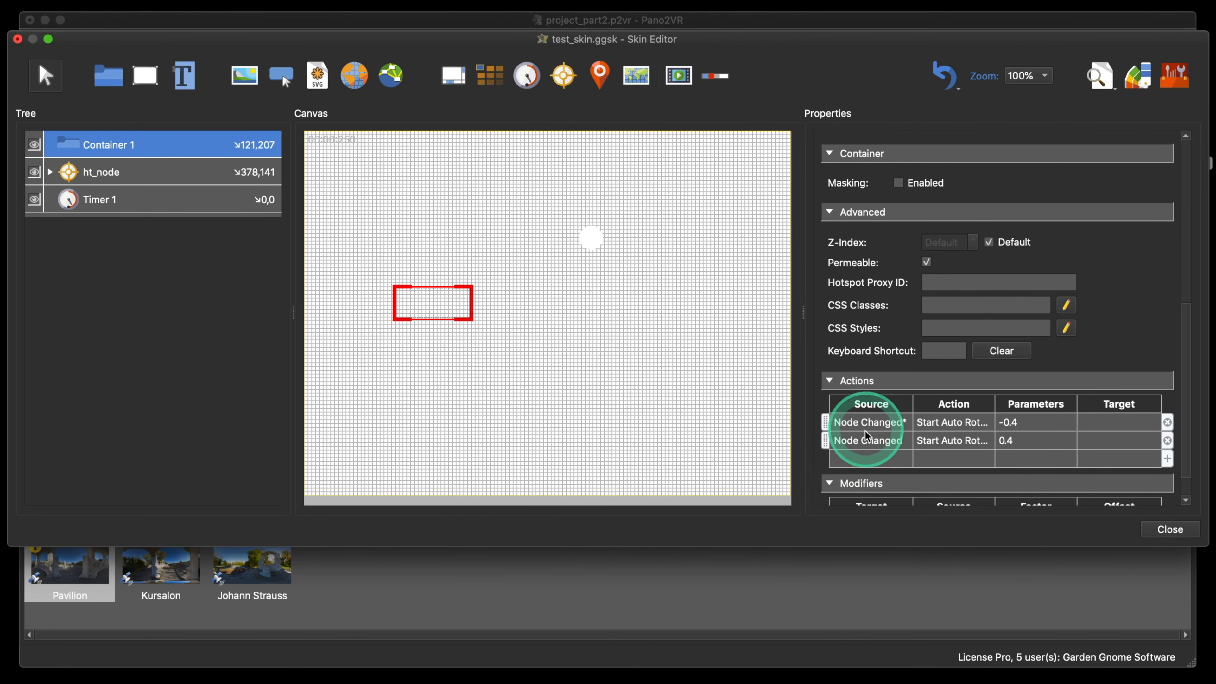
- Filter the 0.4 auto-rotate action so it executes only if the node's Tags contain "right"
double_click(867, 437)
click(497, 365)
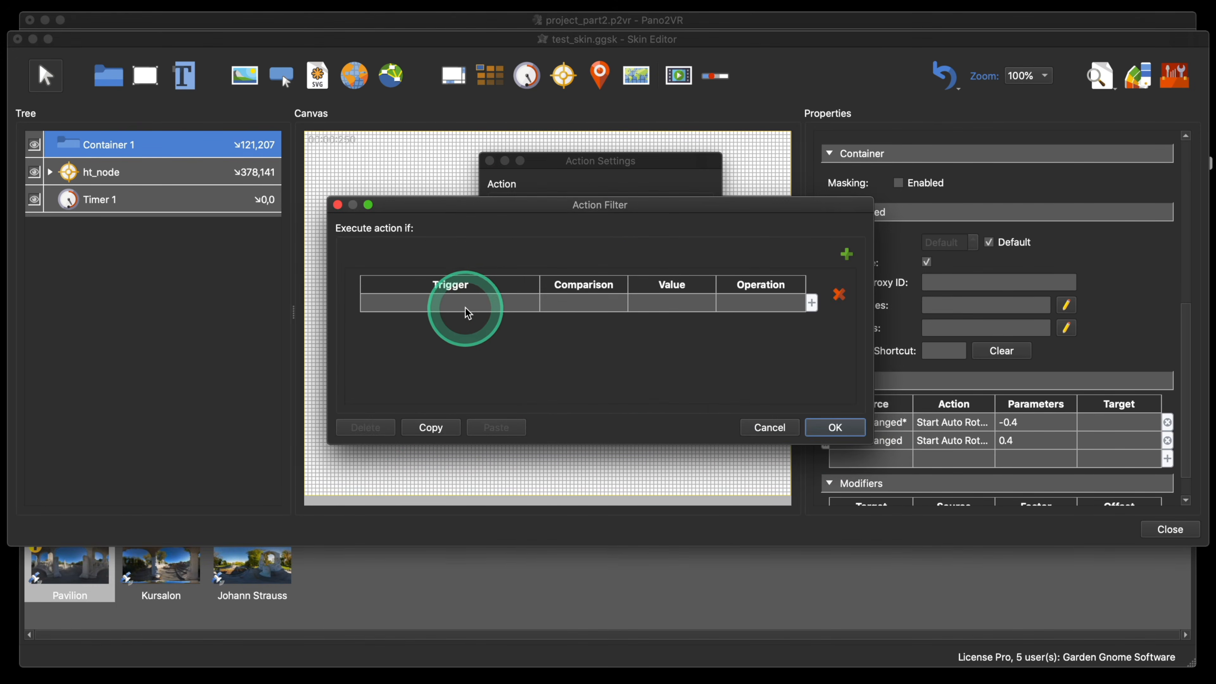
double_click(463, 305)
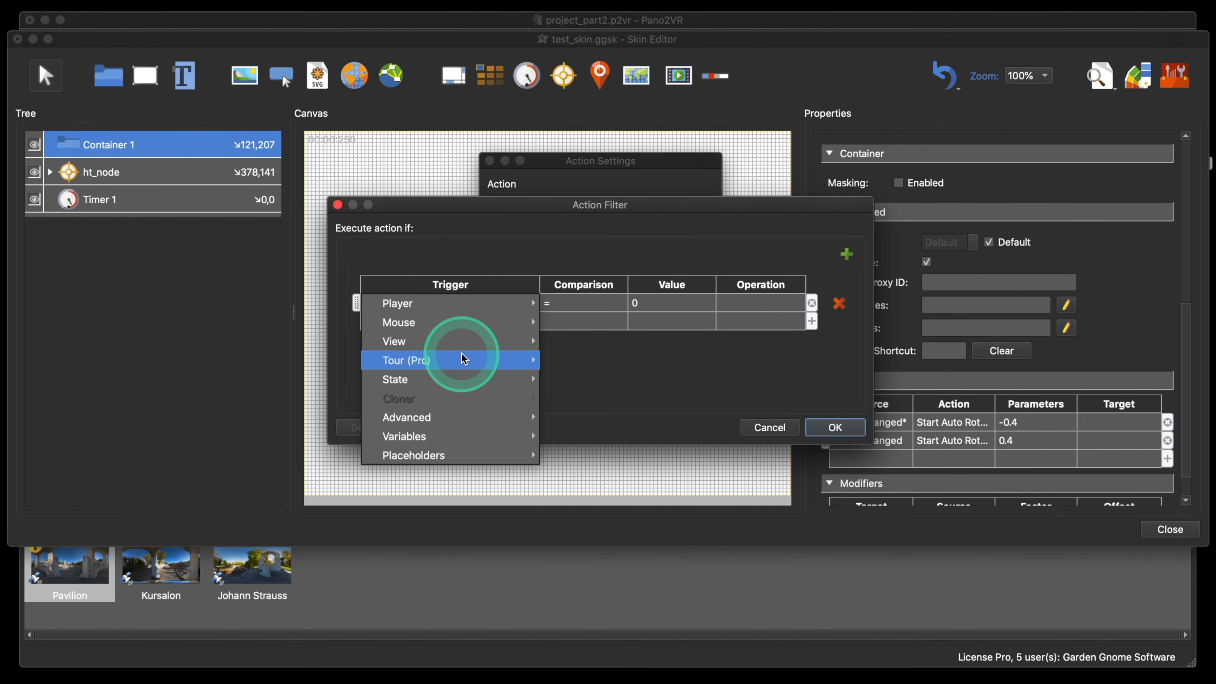
mouse_move(464, 358)
click(573, 399)
click(650, 301)
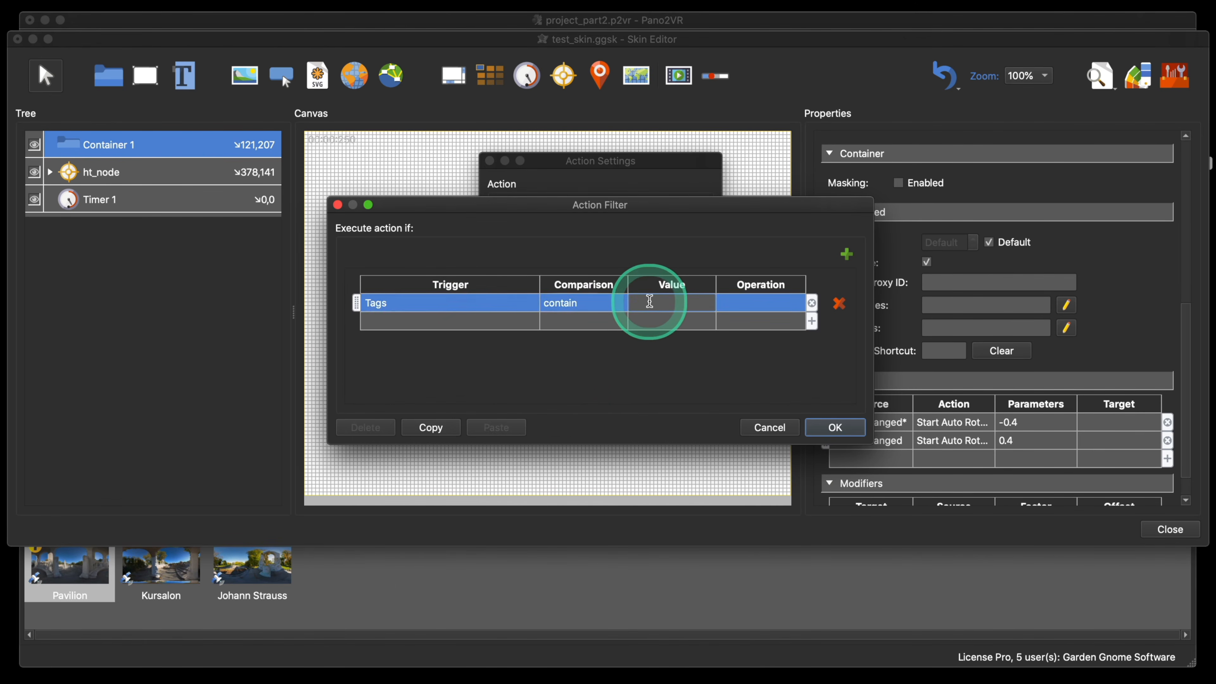
text(right)
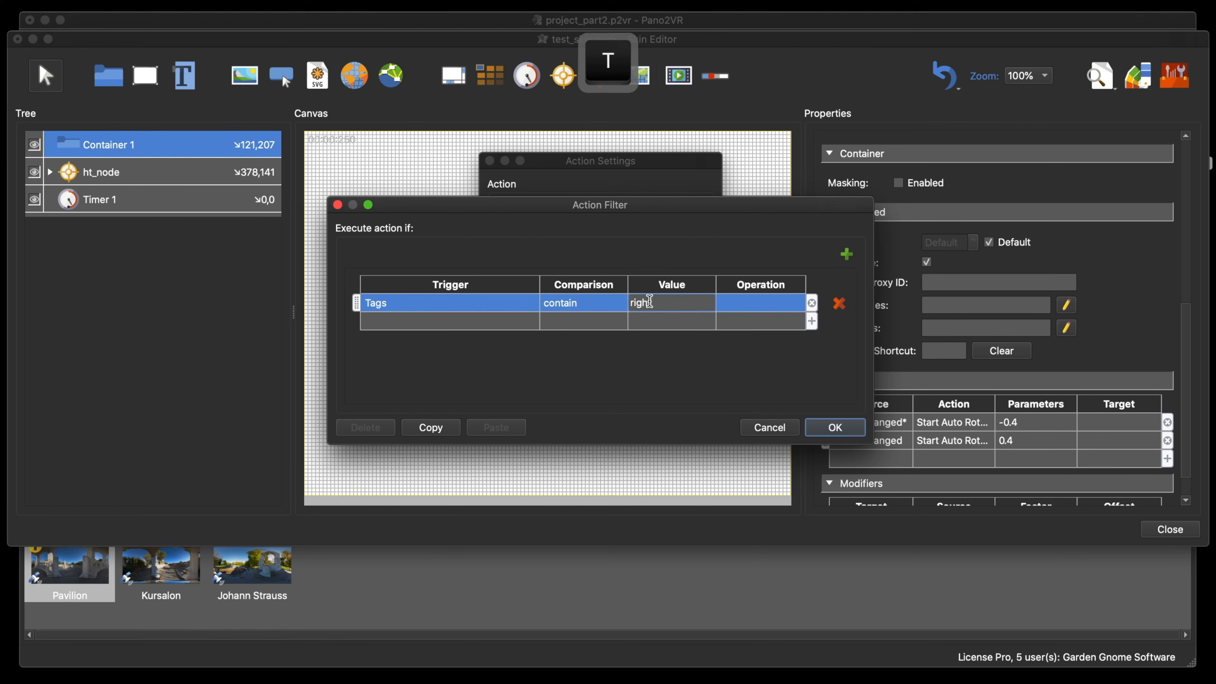
click(834, 427)
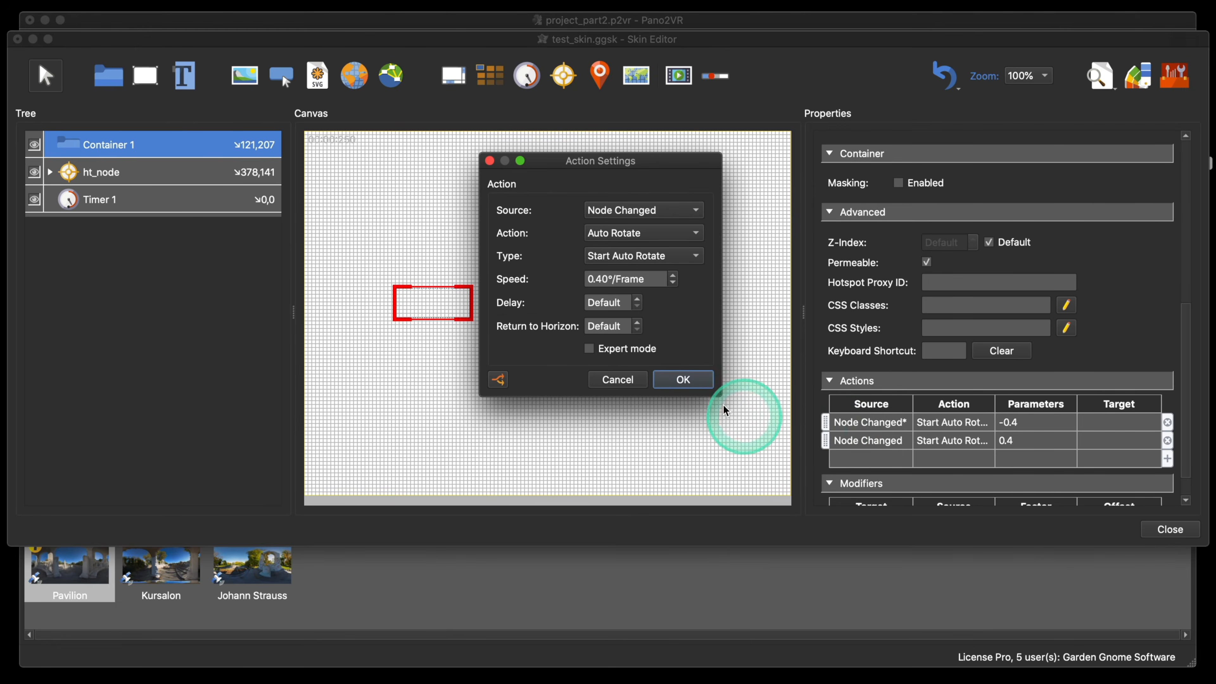
click(688, 378)
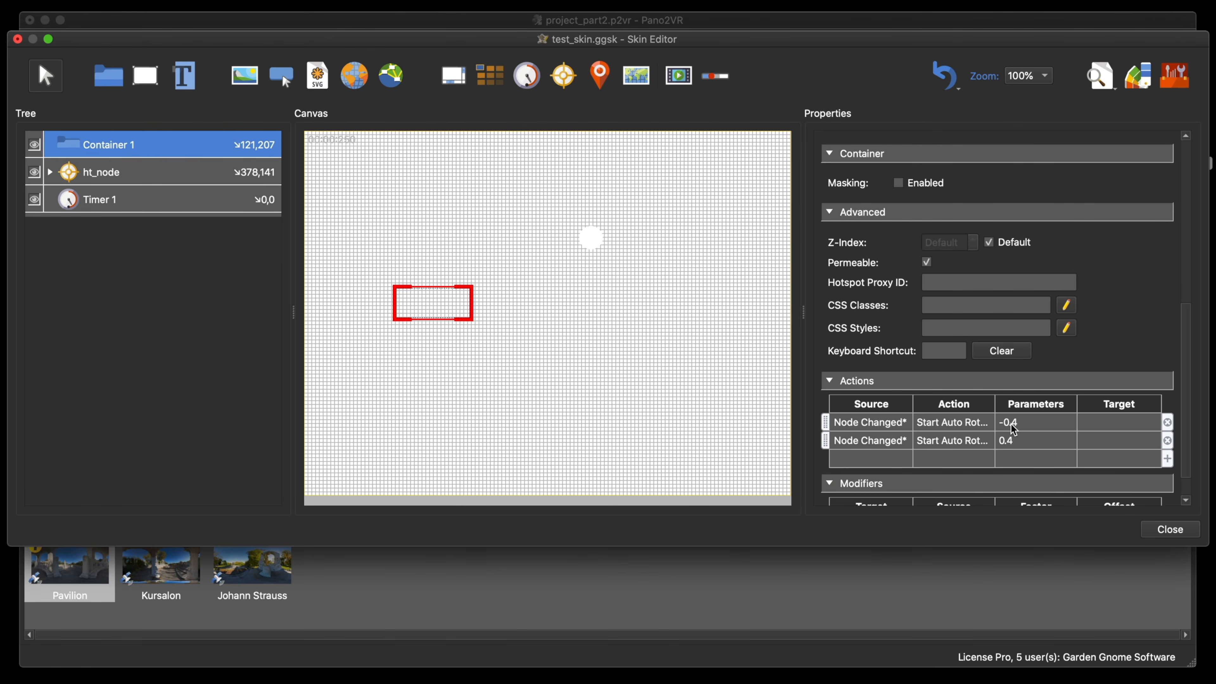
- Examine the Tags field in the Pavilion node's user data, and return to the Skin Editor
click(421, 570)
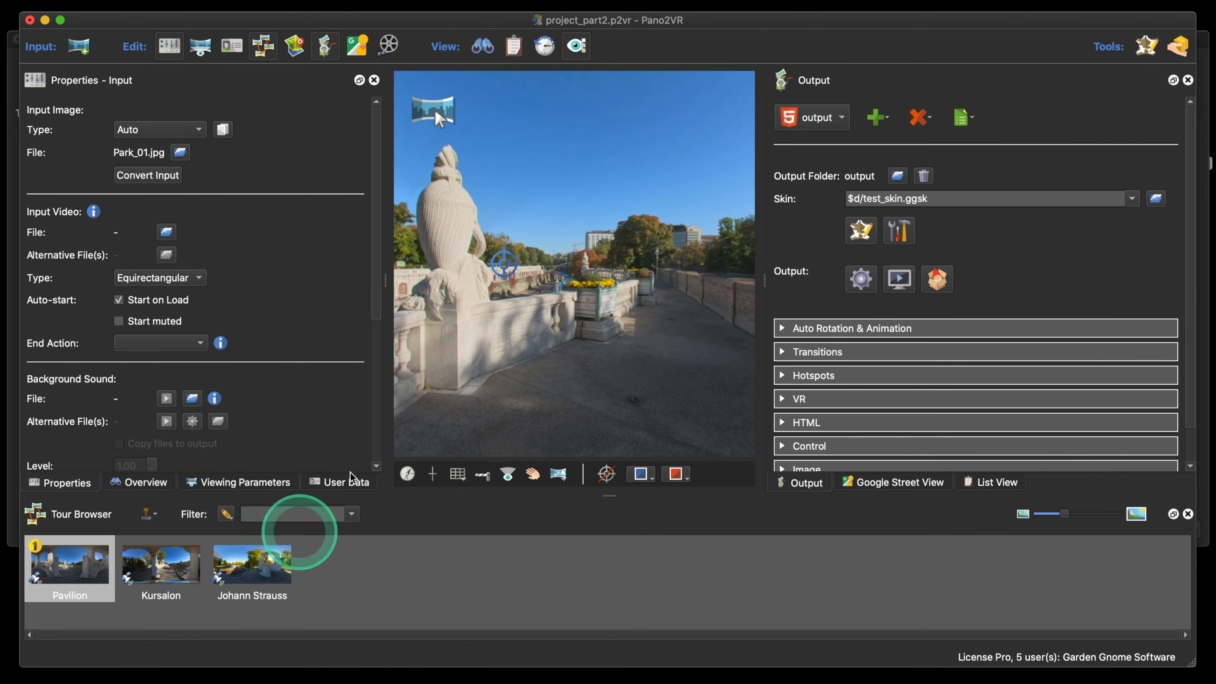
click(335, 482)
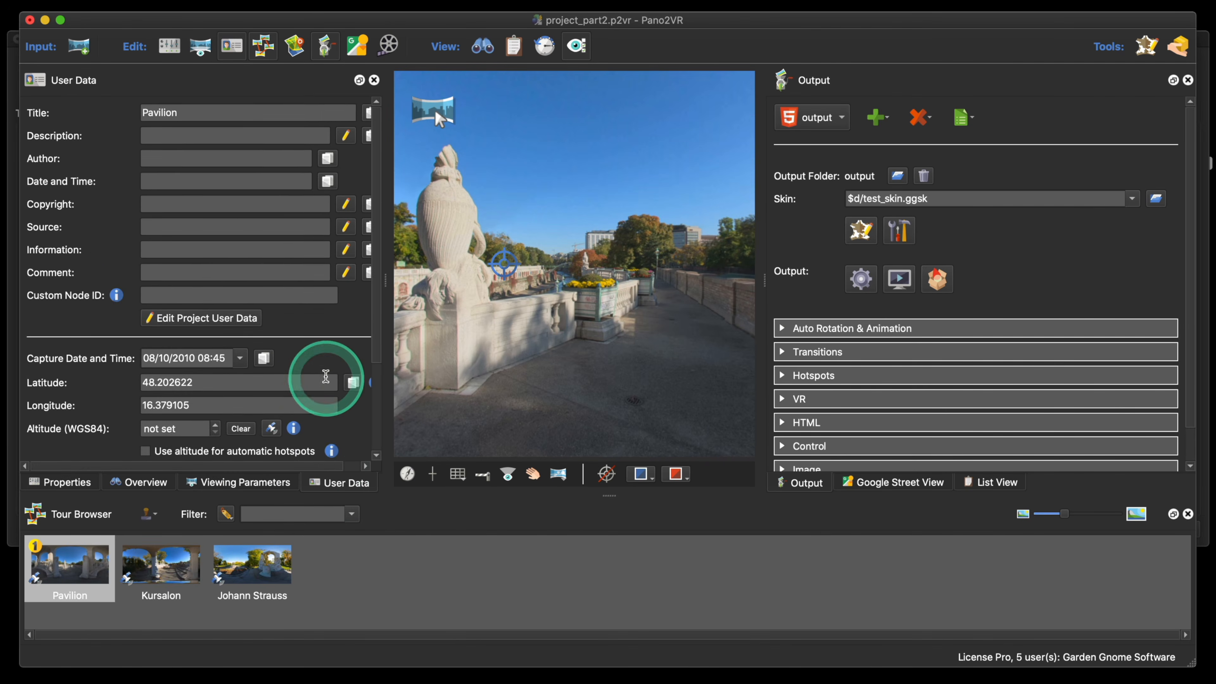
scroll(326, 376, down, 5)
click(269, 395)
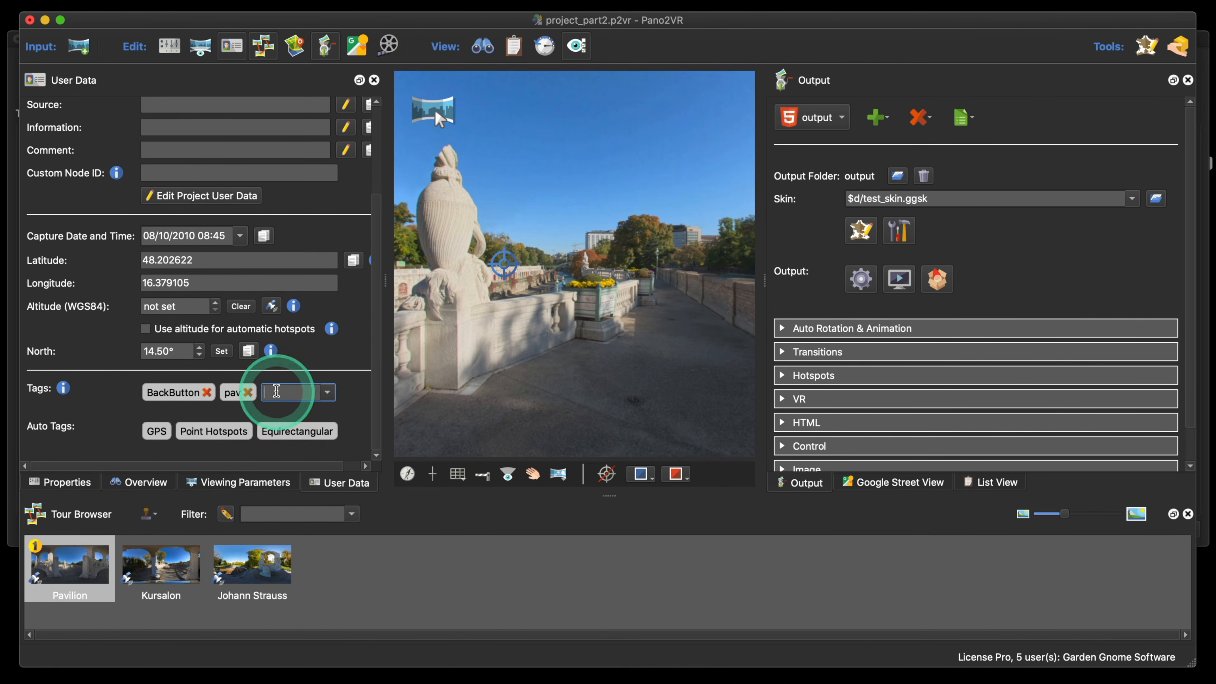
click(861, 230)
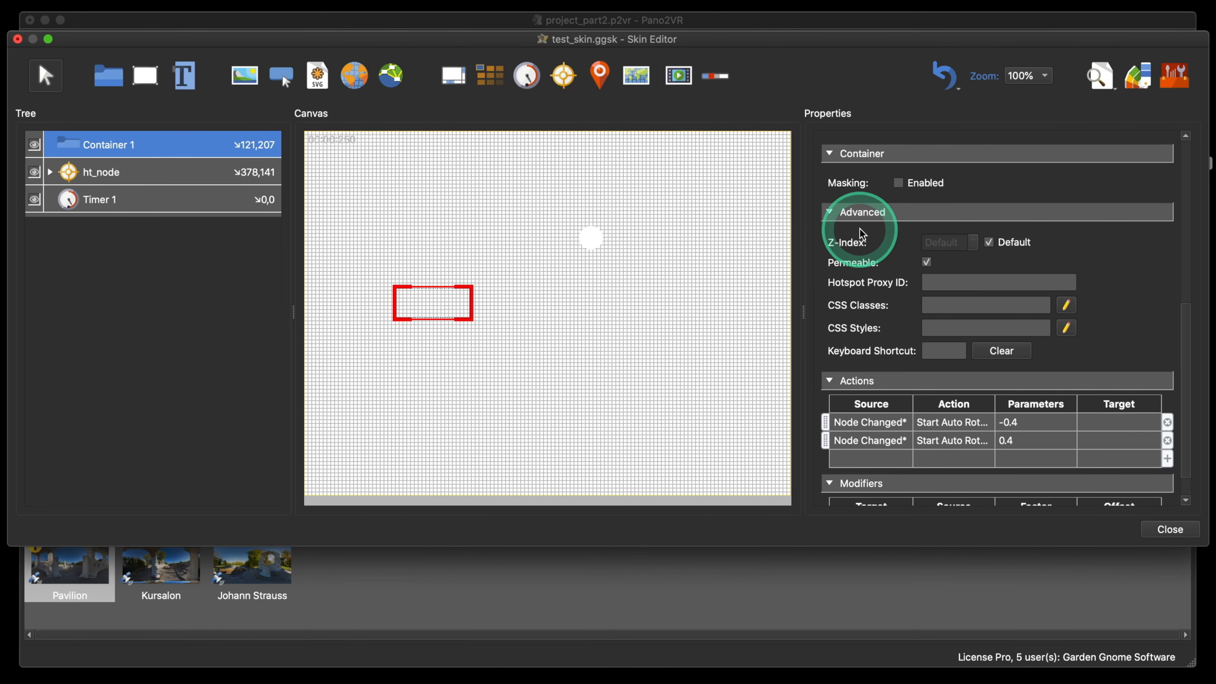